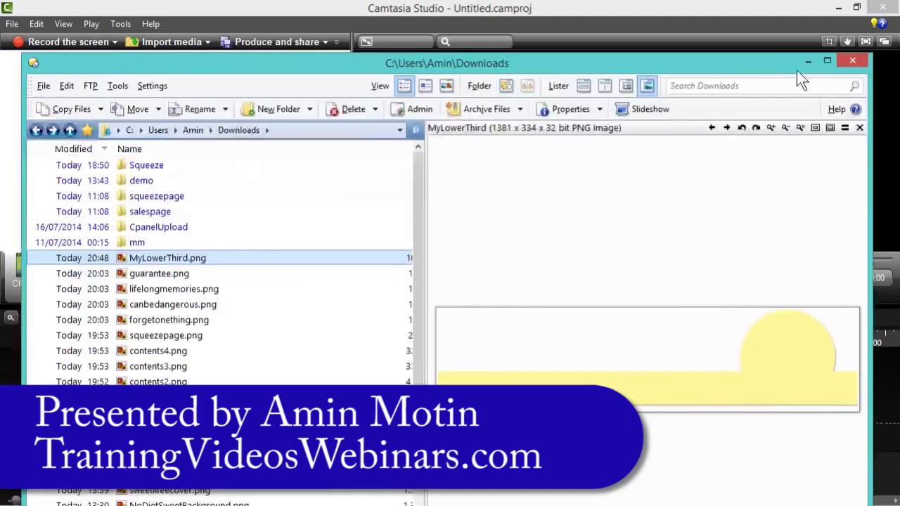
Step: Open the Downloads folder in Directory Opus with MyLowerThird.png previewed
click(832, 62)
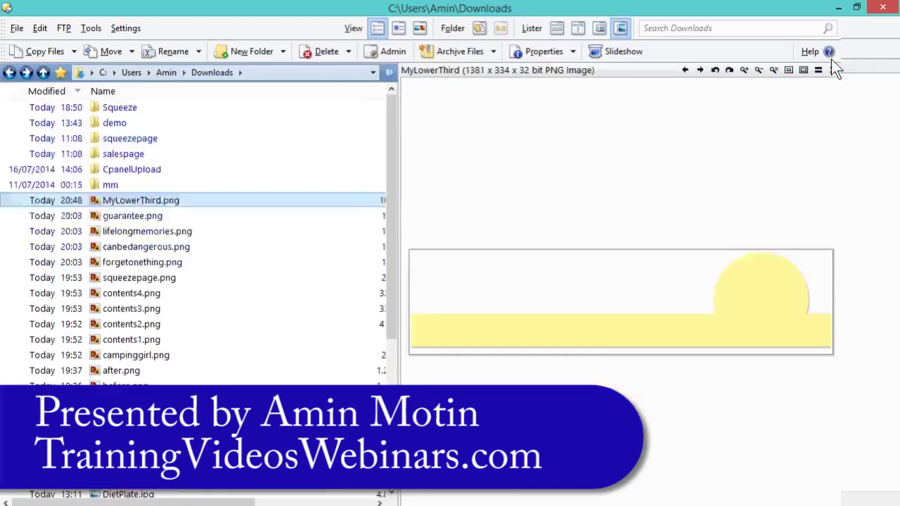
Step: Preview guarantee, lifelongmemories, canbedangerous, forgetonething, contents4 and contents3 images in Downloads
drag(424, 246, 368, 430)
scroll(173, 355, up, 5)
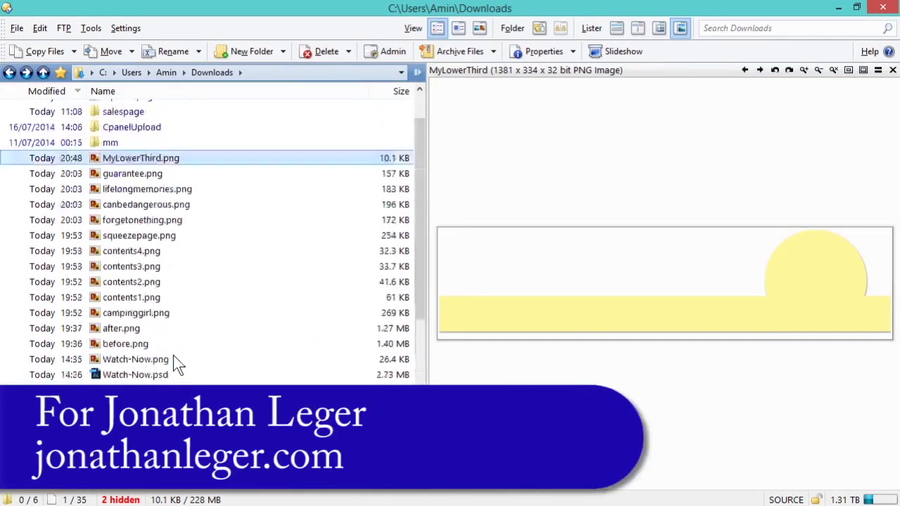
scroll(173, 356, up, 1)
scroll(208, 342, down, 1)
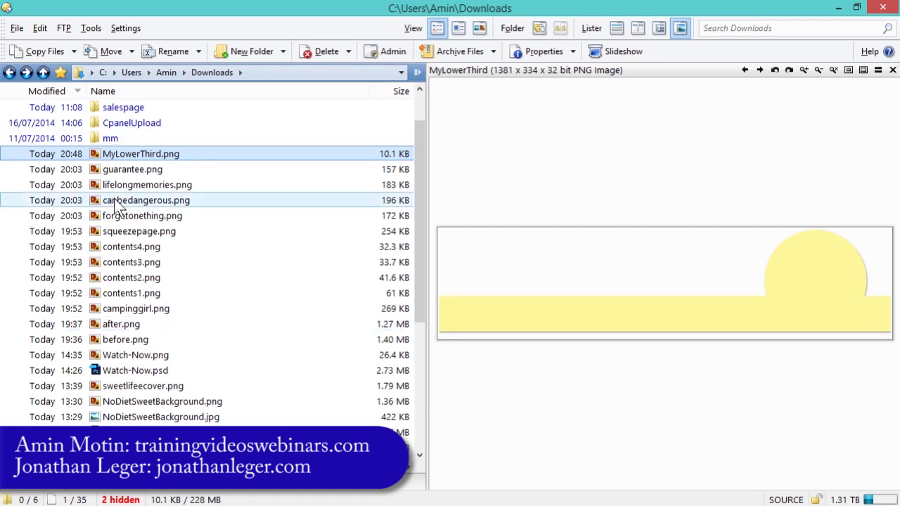
click(133, 170)
click(133, 187)
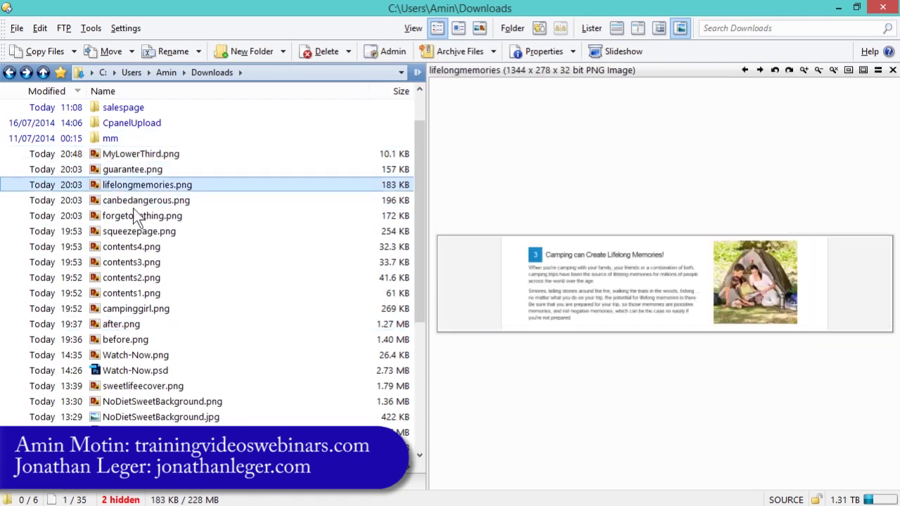
click(135, 203)
click(139, 218)
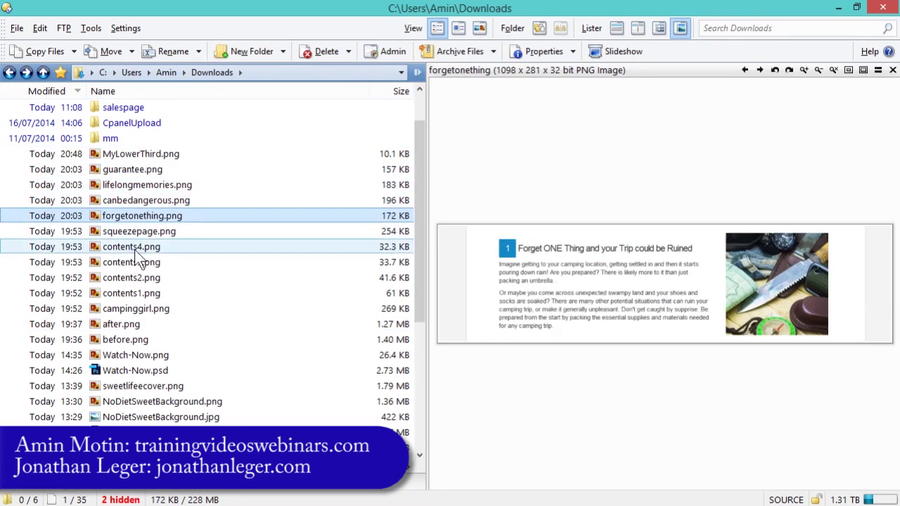
click(142, 248)
click(139, 263)
Step: Preview after, before, Watch-Now, sweetlifecover and NoDietSweetBackground, then minimize Directory Opus
click(140, 324)
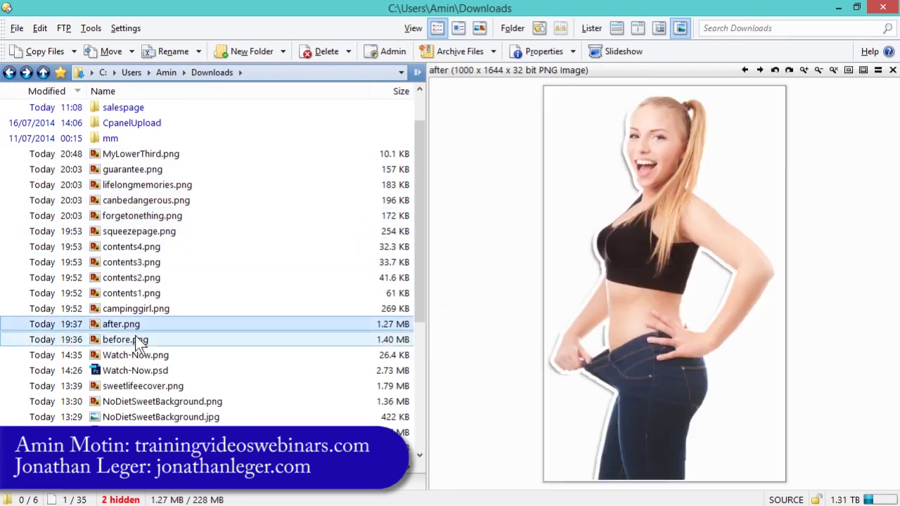
click(137, 341)
click(140, 357)
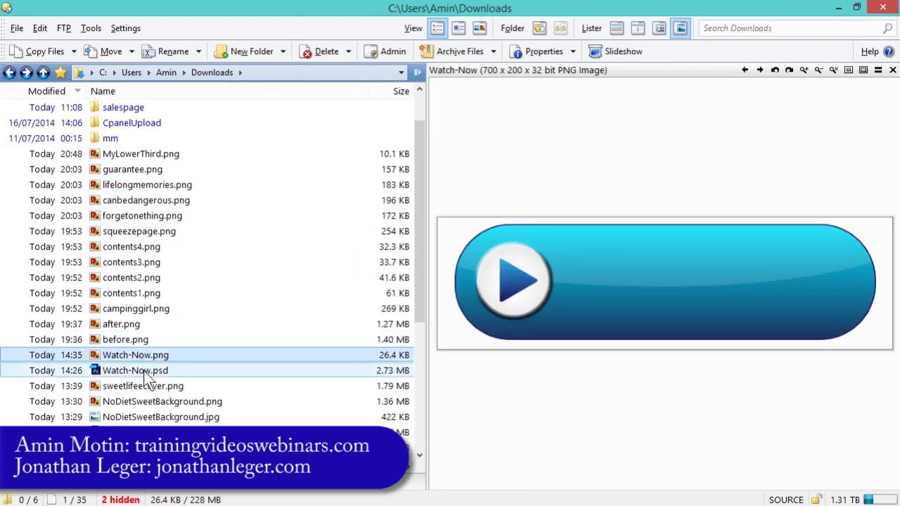
click(143, 370)
click(151, 387)
click(157, 403)
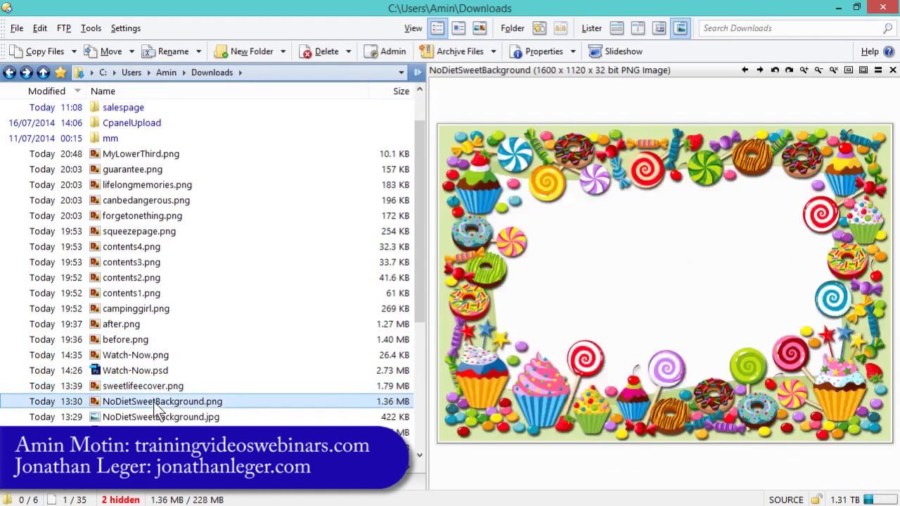
click(161, 387)
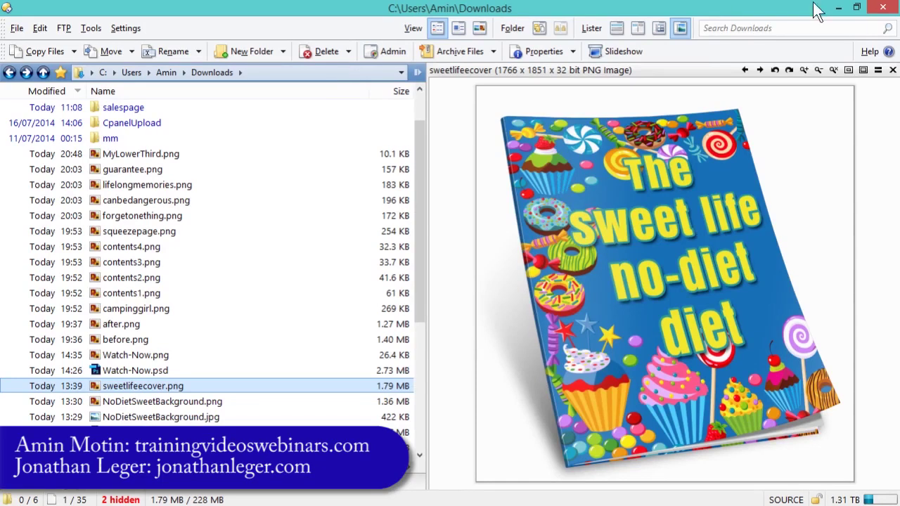
click(839, 8)
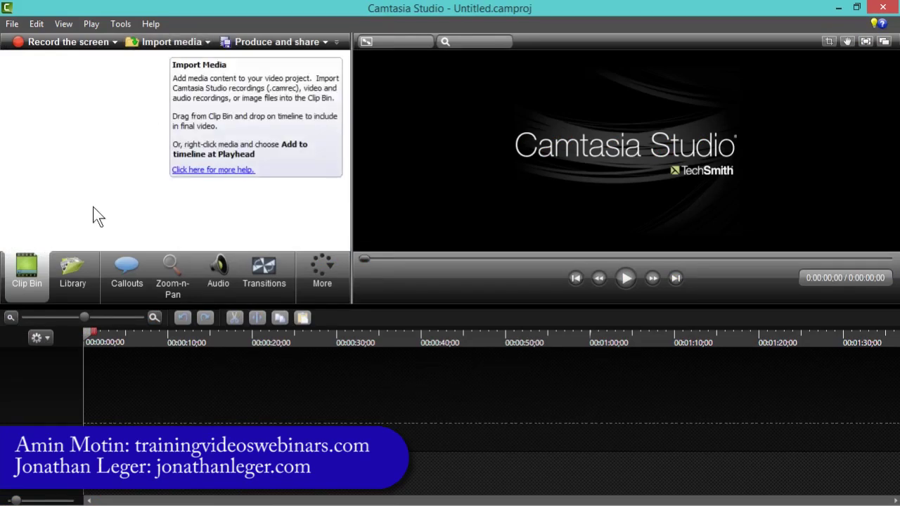
Step: Import the PenMouseReviewPartTwo video from Downloads into the Camtasia clip bin
click(191, 43)
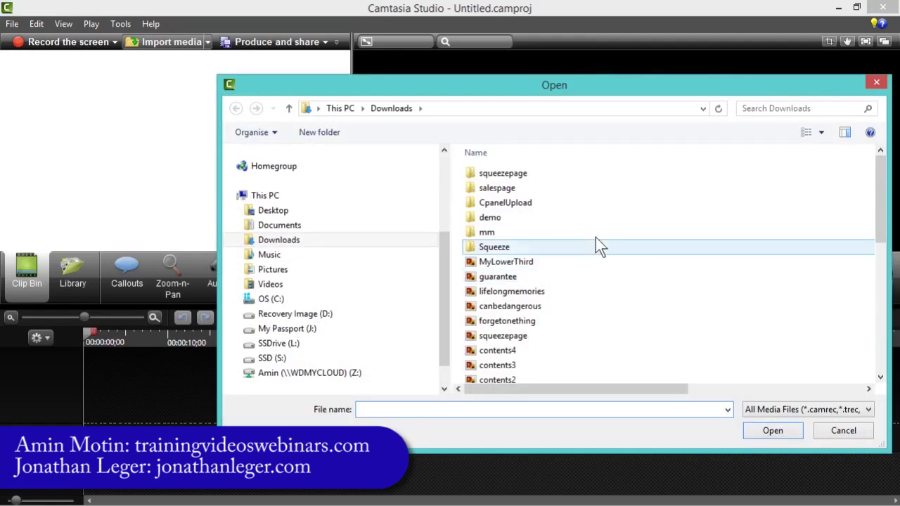
drag(215, 75, 67, 37)
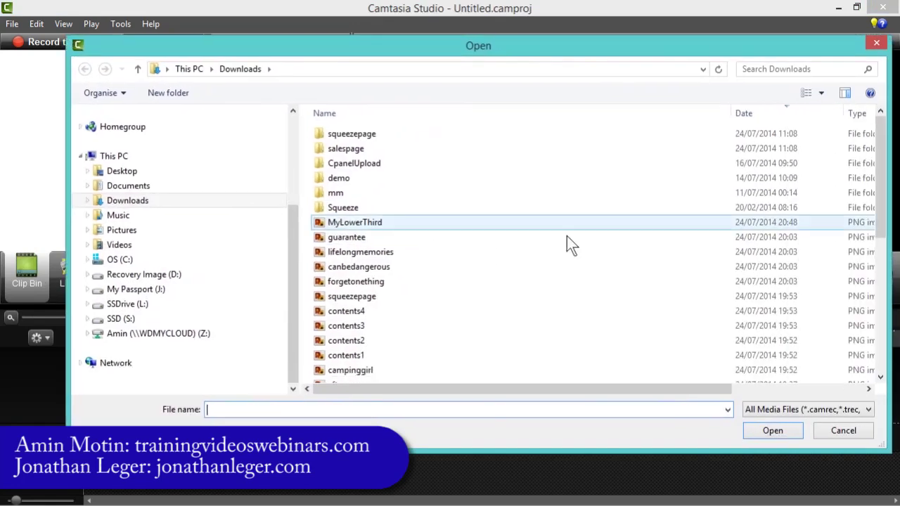
click(571, 281)
scroll(571, 281, down, 6)
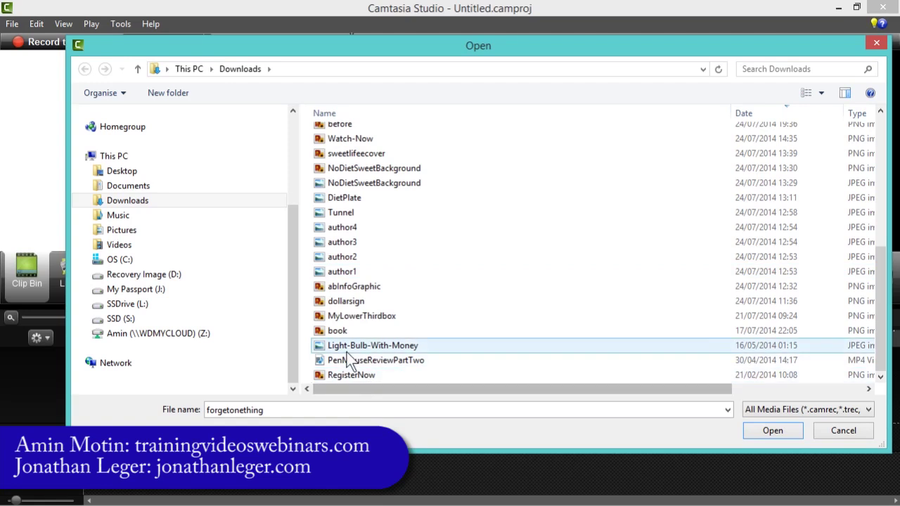
click(349, 358)
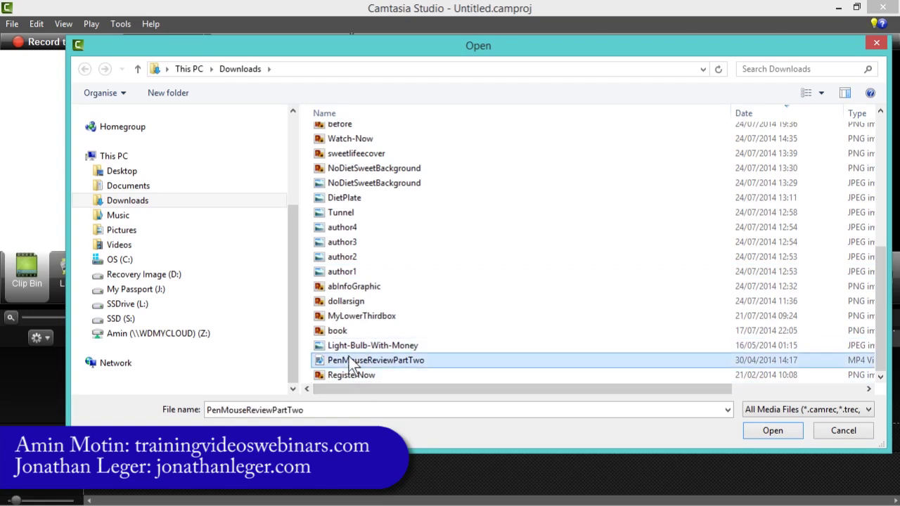
click(771, 432)
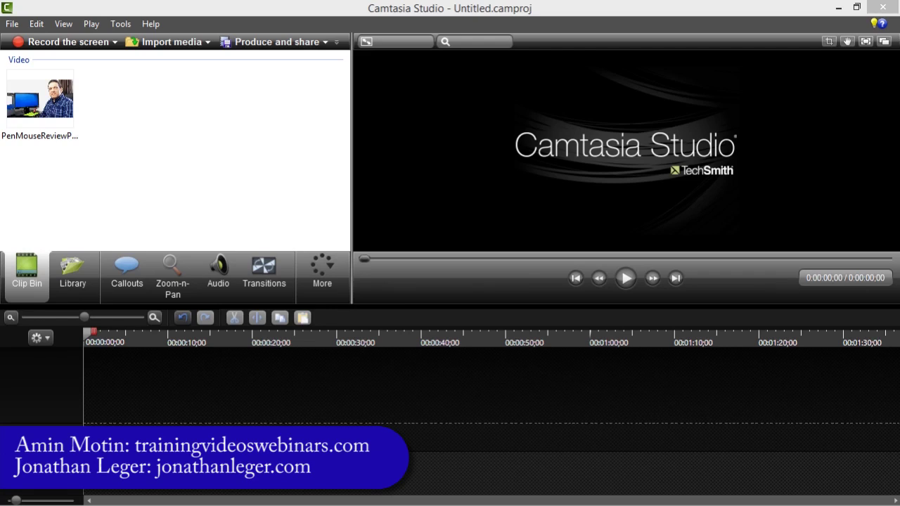
Step: Add the PenMouseReviewPartTwo clip to the timeline at 0:00 and scrub through it
right_click(52, 105)
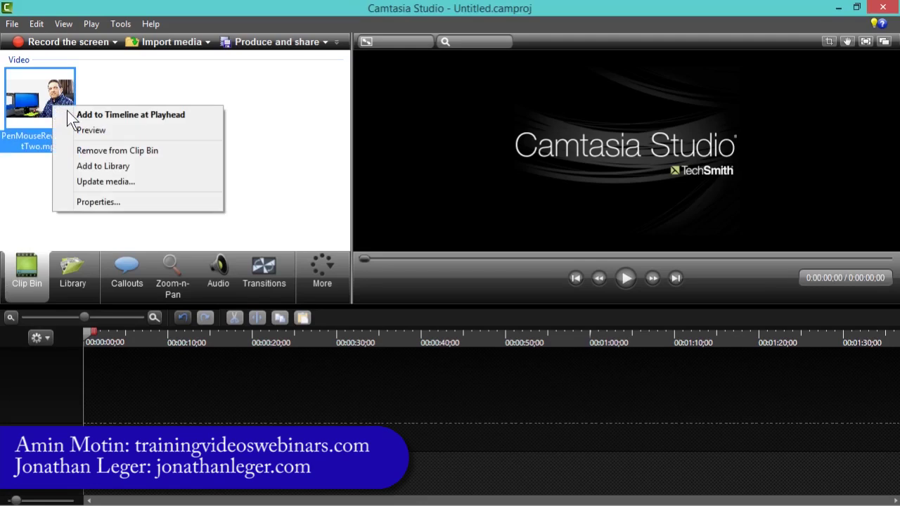
click(130, 120)
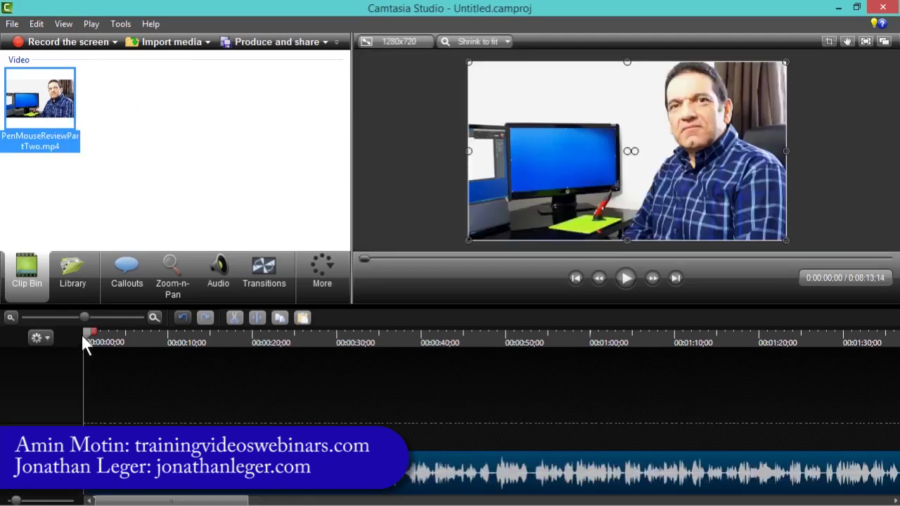
drag(84, 331, 75, 371)
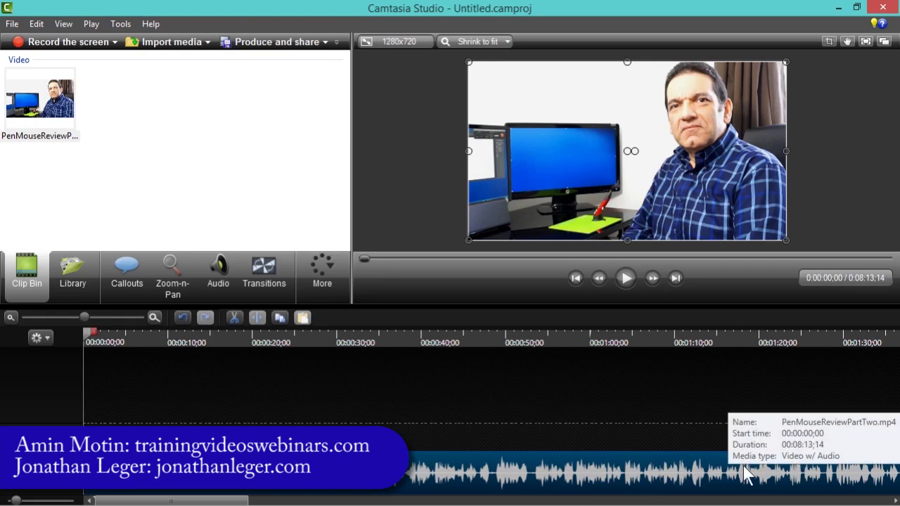
Step: Try several timeline zoom levels, then zoom out so the whole 8:13 clip fits
drag(85, 317, 14, 324)
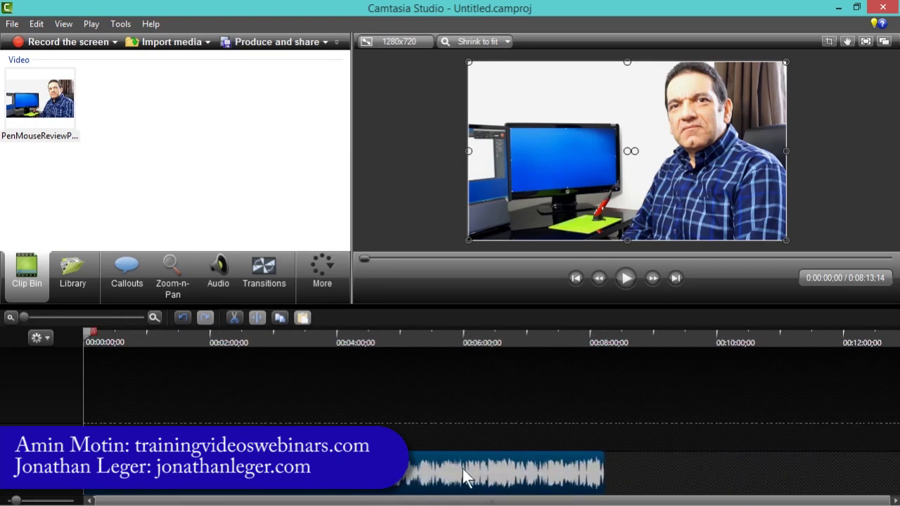
drag(27, 316, 155, 317)
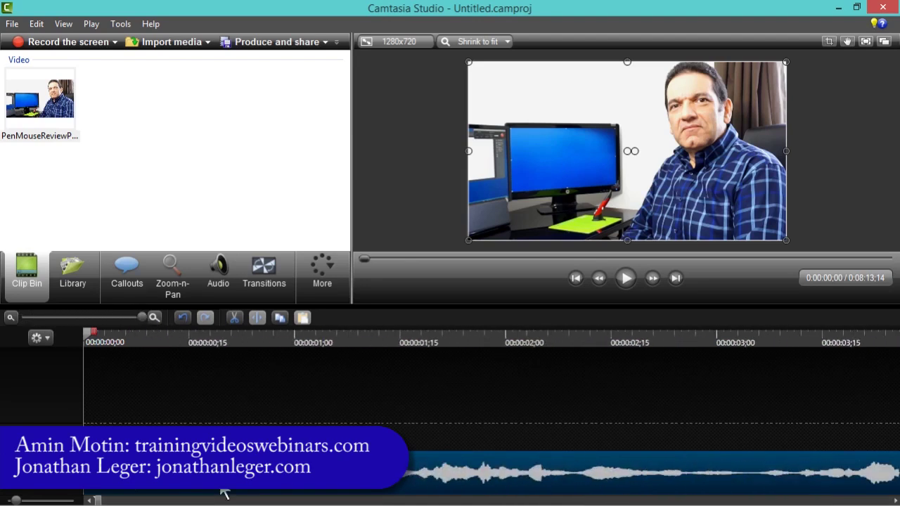
click(251, 338)
drag(252, 338, 98, 337)
drag(142, 314, 17, 327)
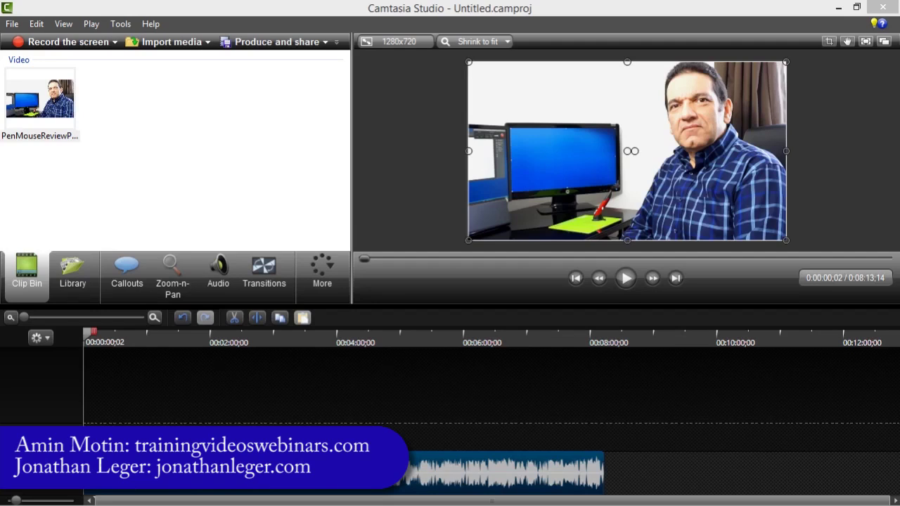
click(171, 47)
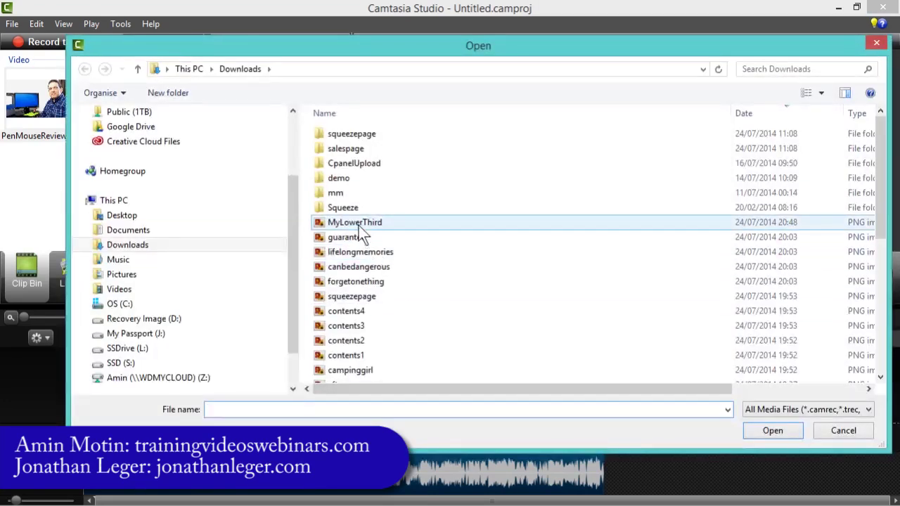
click(358, 226)
shift+click(353, 357)
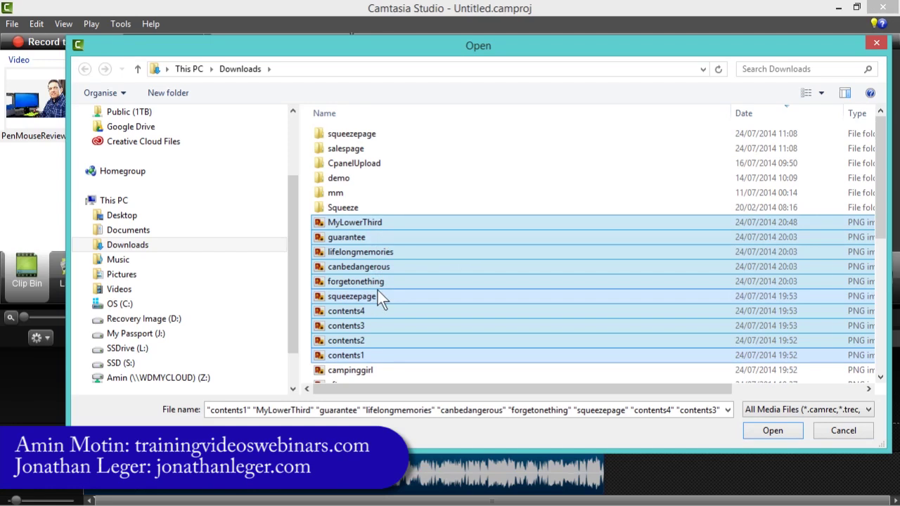
click(846, 431)
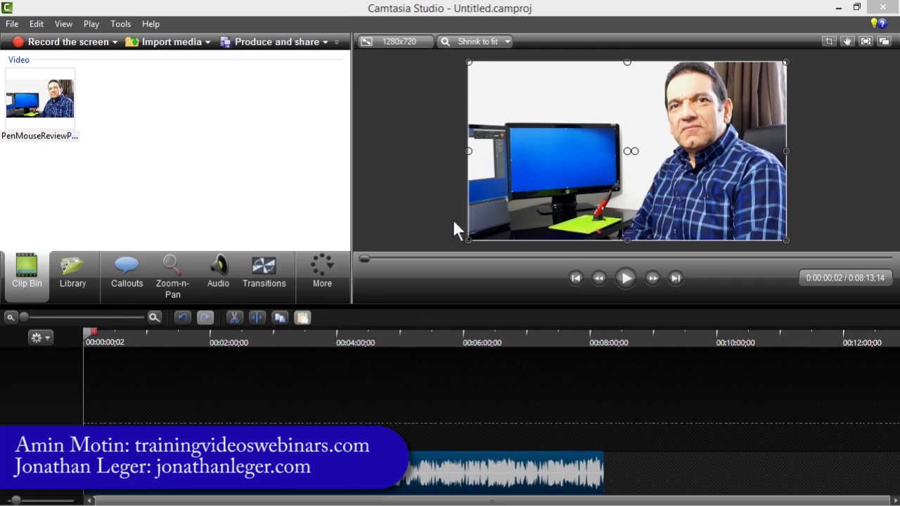
Step: Add a new callout to the video and change its shape to Simple Rectangle
click(424, 222)
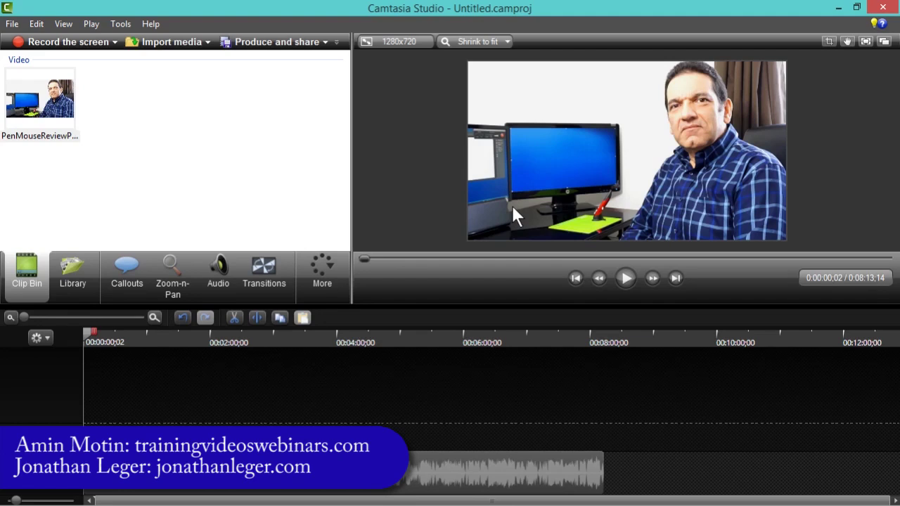
click(131, 278)
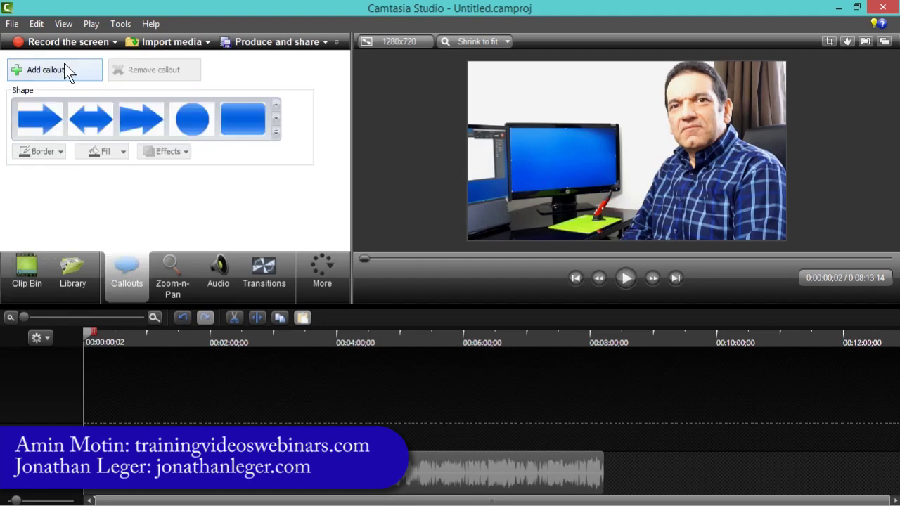
click(277, 133)
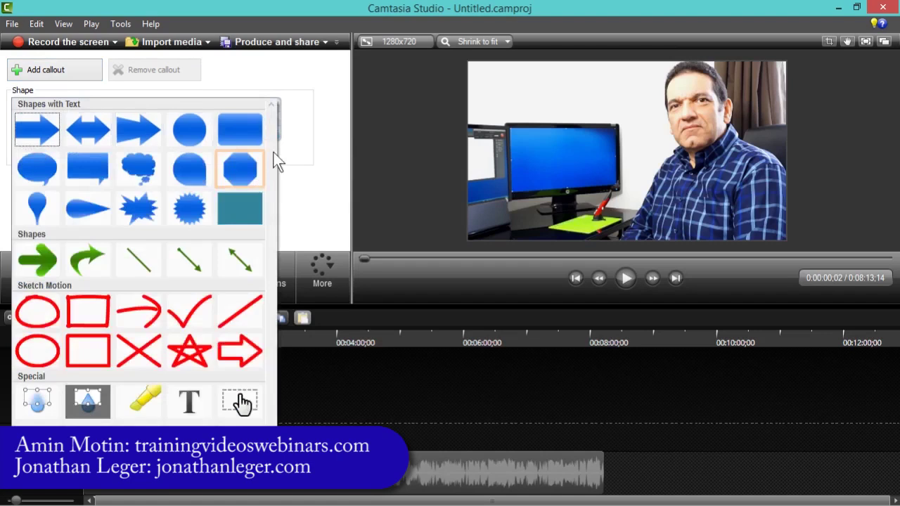
click(314, 84)
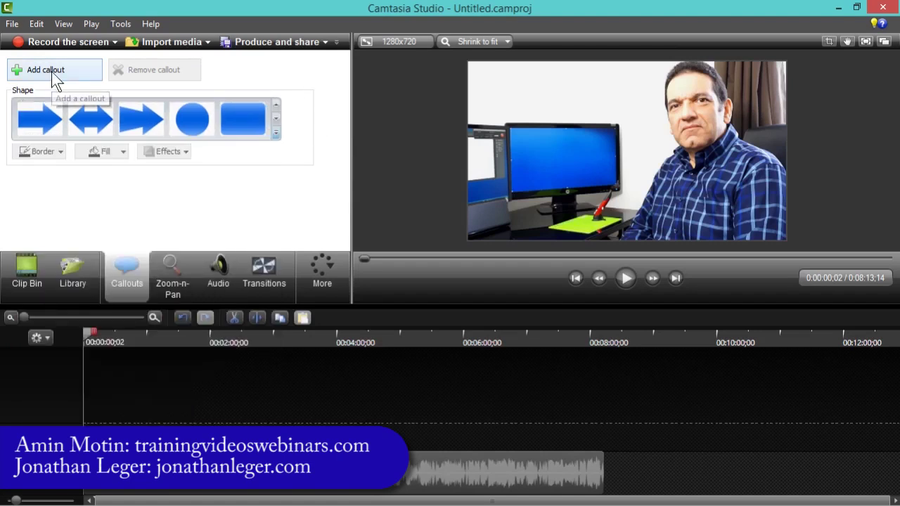
click(54, 76)
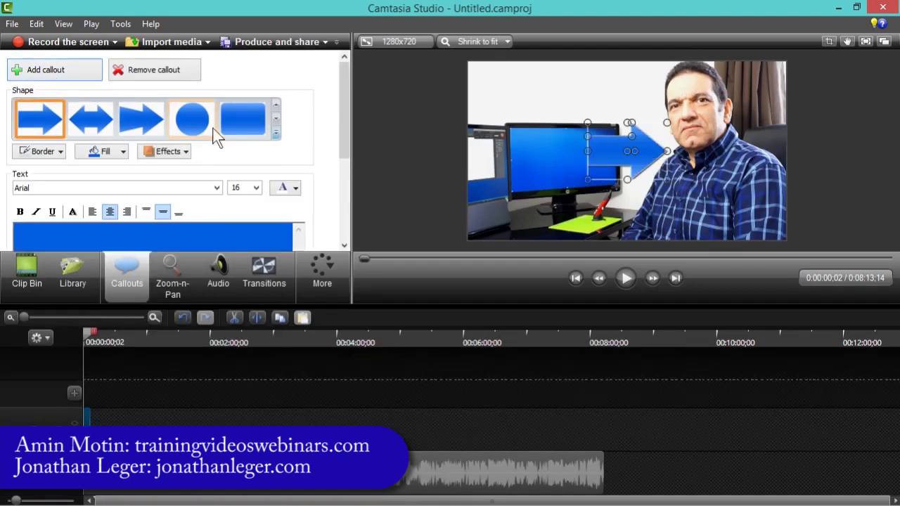
click(276, 135)
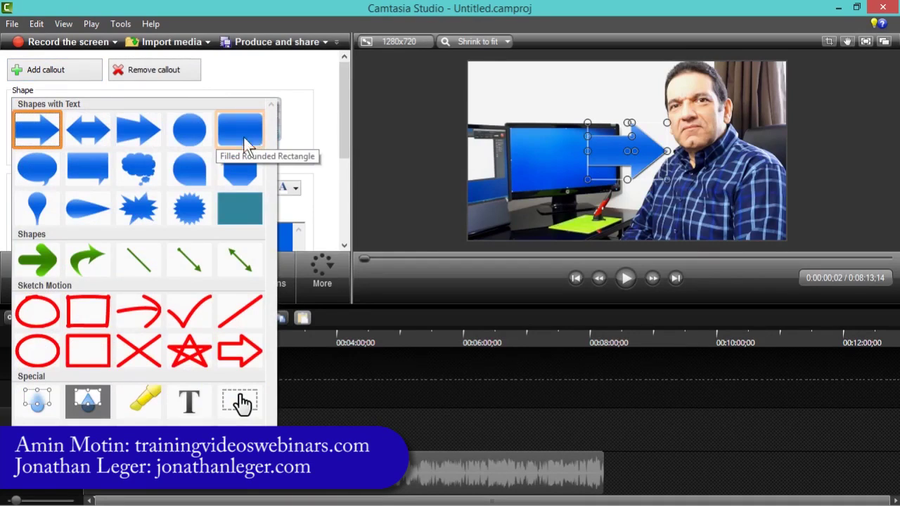
click(239, 206)
drag(342, 148, 345, 185)
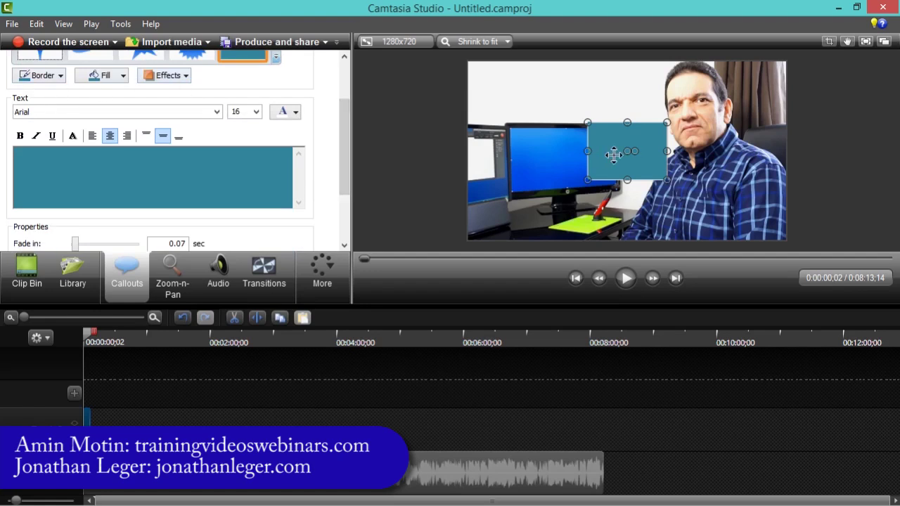
Step: Give the callout no border, a pale yellow fill and no shadow
click(60, 75)
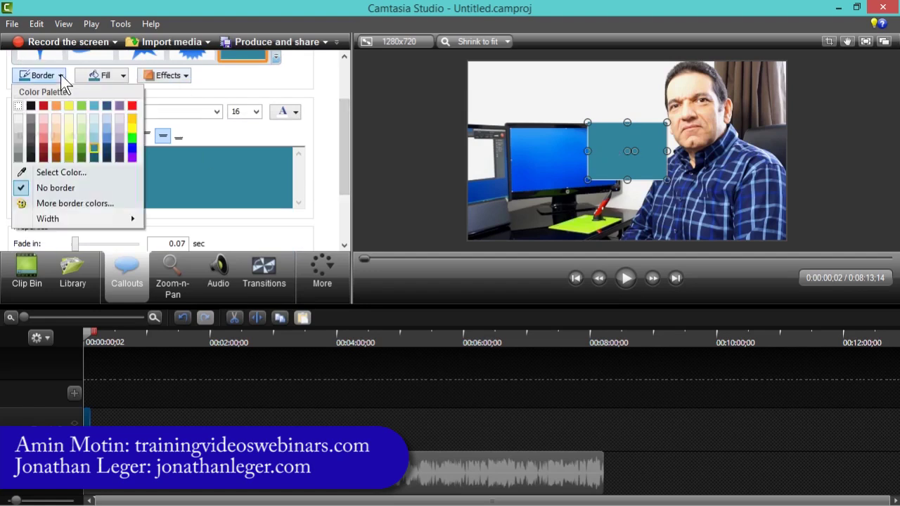
click(47, 188)
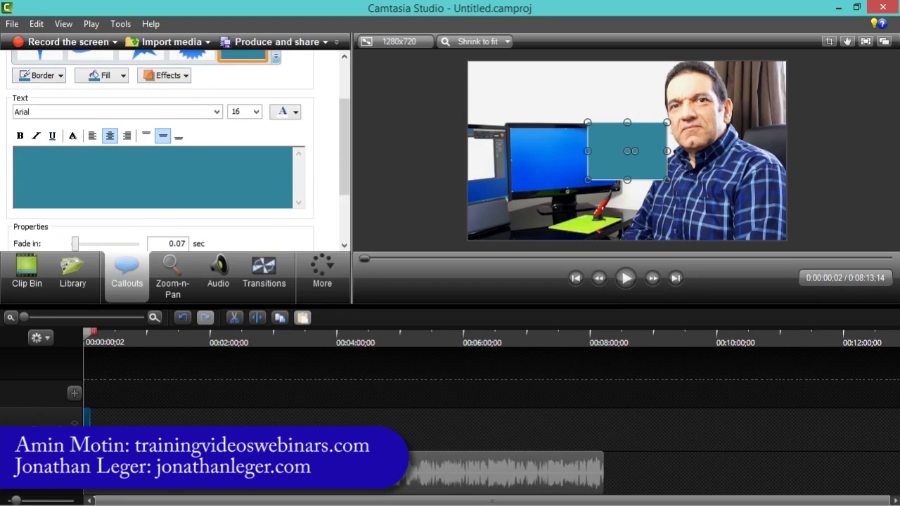
click(124, 76)
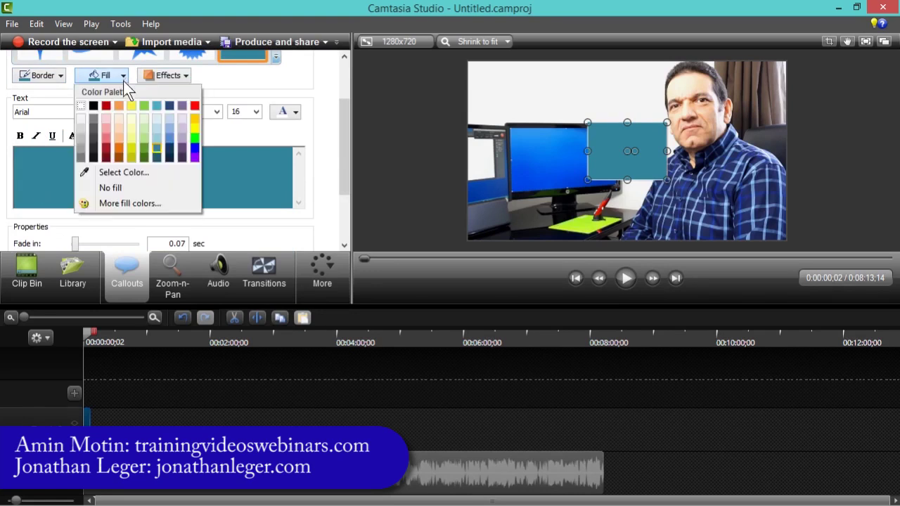
click(131, 120)
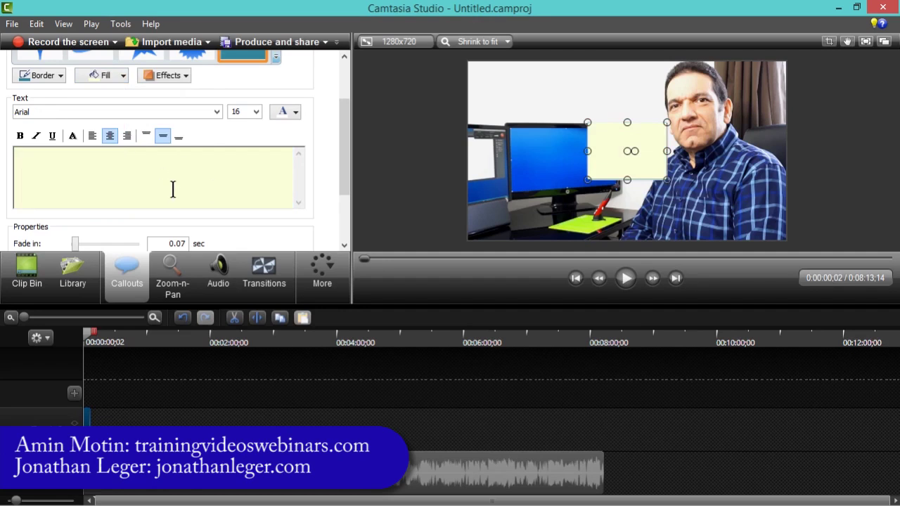
click(186, 76)
click(184, 93)
Step: Set the callout text colour to black
click(296, 113)
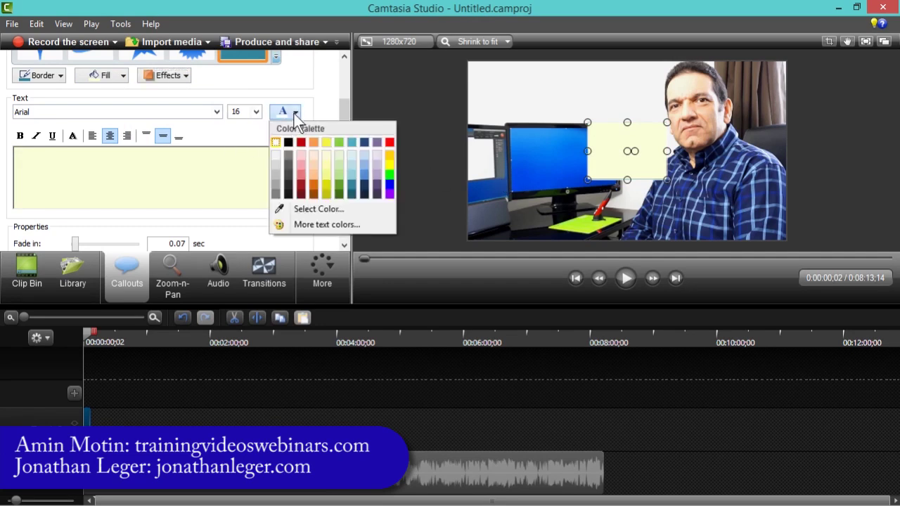
click(296, 115)
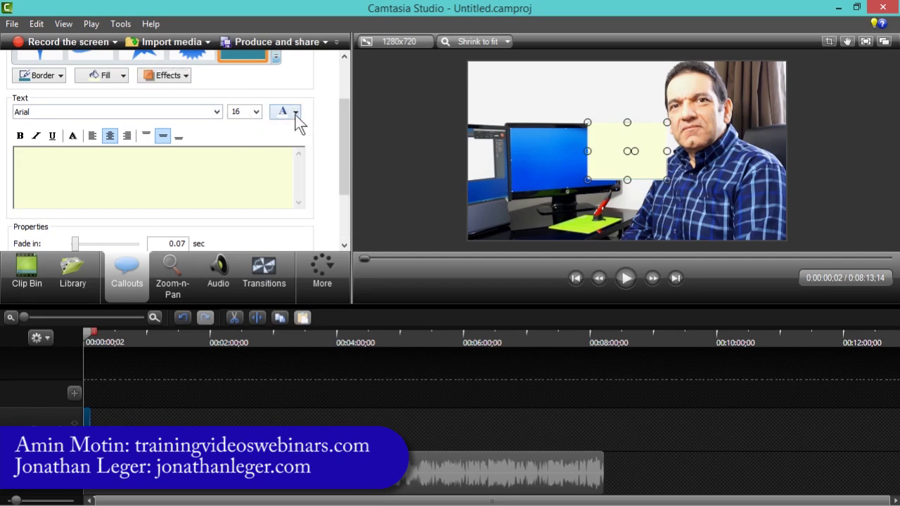
click(296, 115)
click(291, 141)
click(175, 172)
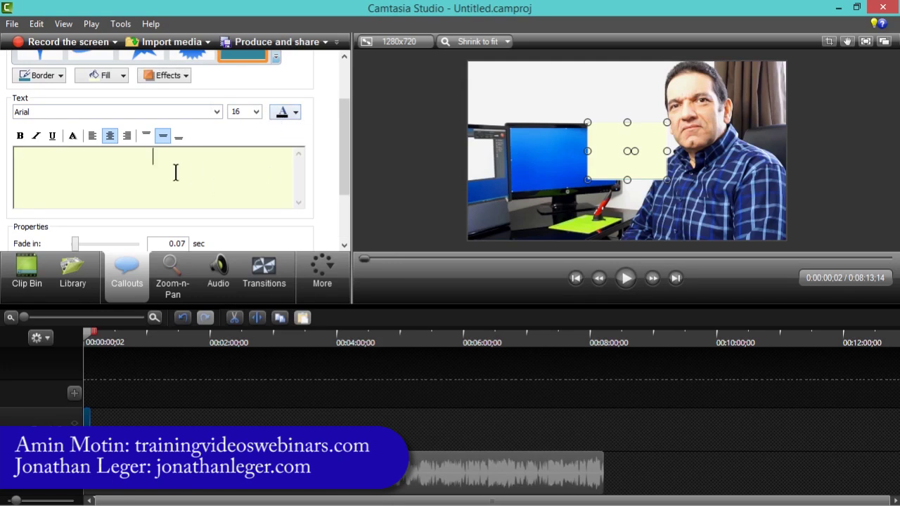
Step: Set font size 24 and enter 'mygoodstuffreviewed.com' as the callout text
click(257, 113)
click(234, 204)
text(mygoodstuffr)
text(e)
key(BackSpace)
key(BackSpace)
key(BackSpace)
key(BackSpace)
text(viewed.com)
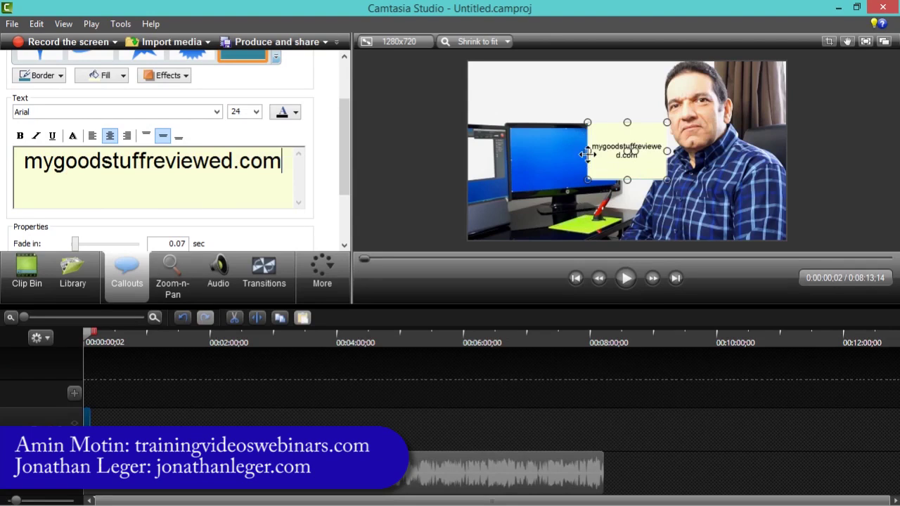
Step: Widen and flatten the callout, moving it down near the video's bottom
drag(588, 150, 468, 152)
drag(566, 124, 567, 147)
drag(626, 161, 633, 206)
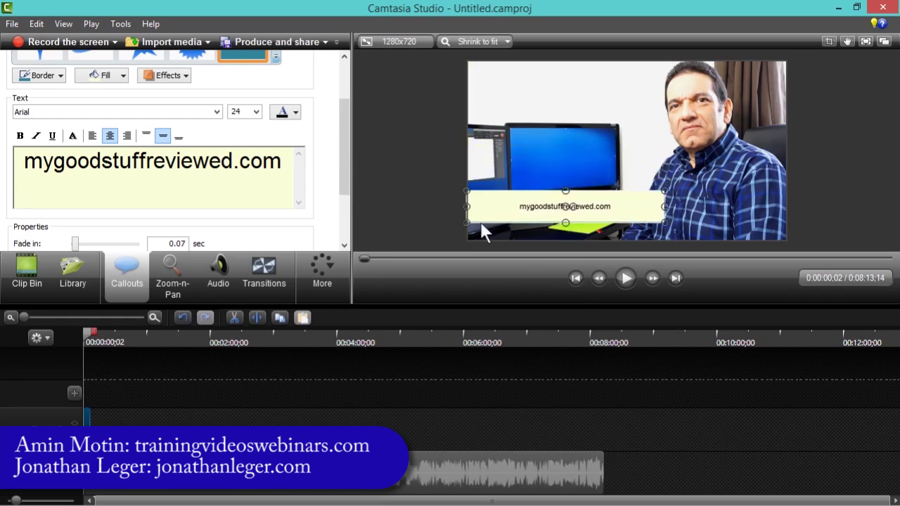
click(450, 215)
click(632, 212)
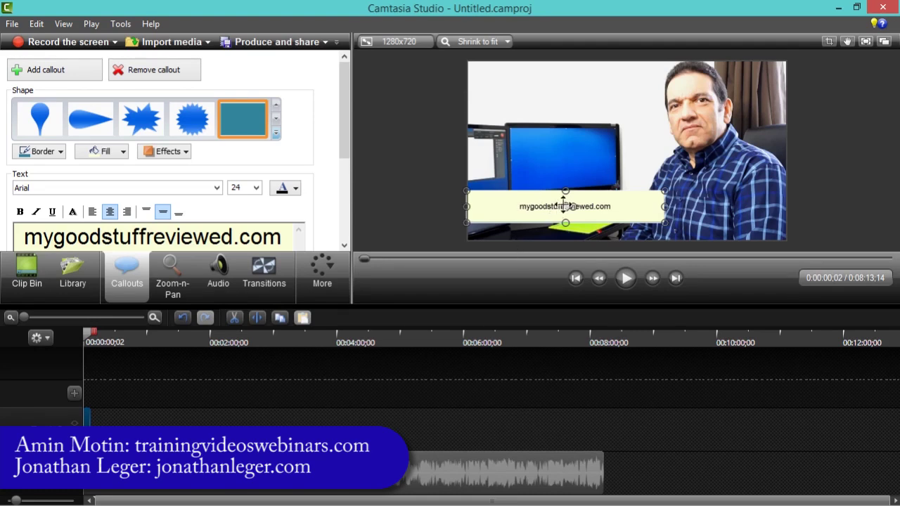
Step: Set the callout text size to 48 and widen the callout slightly
click(222, 238)
drag(24, 238, 297, 238)
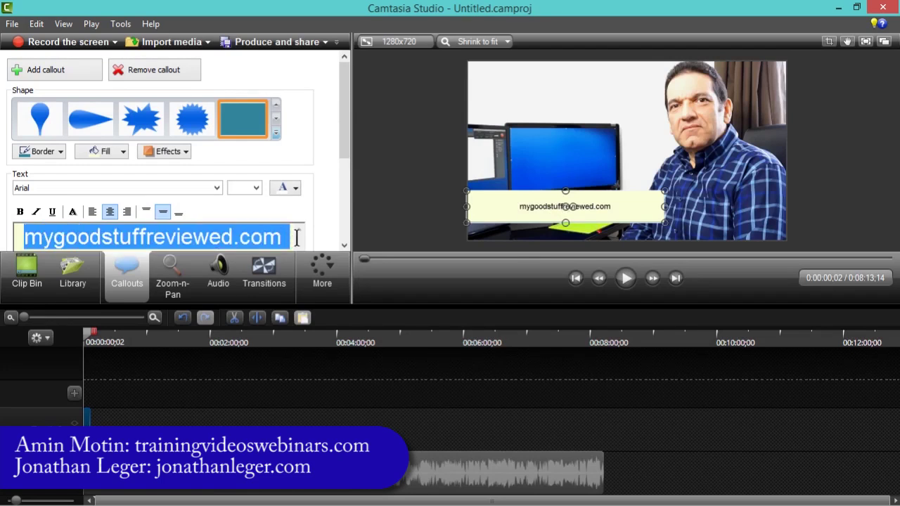
click(256, 187)
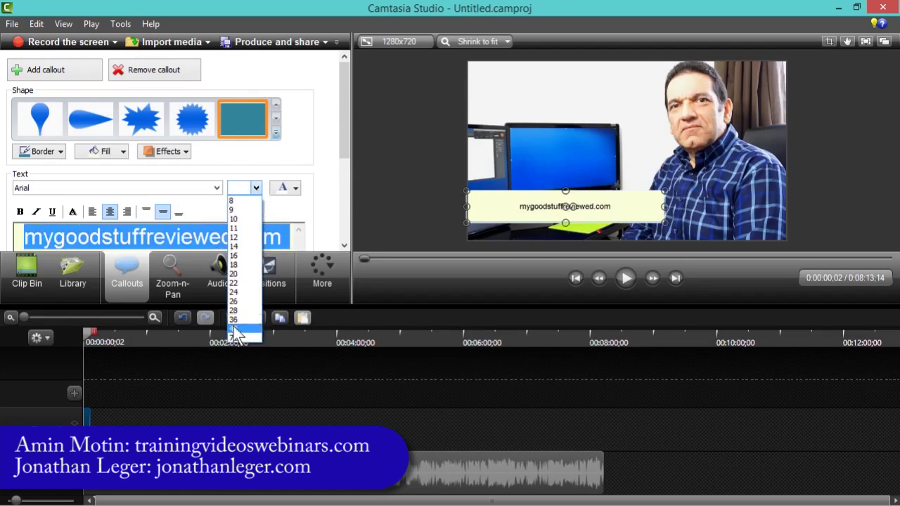
click(233, 327)
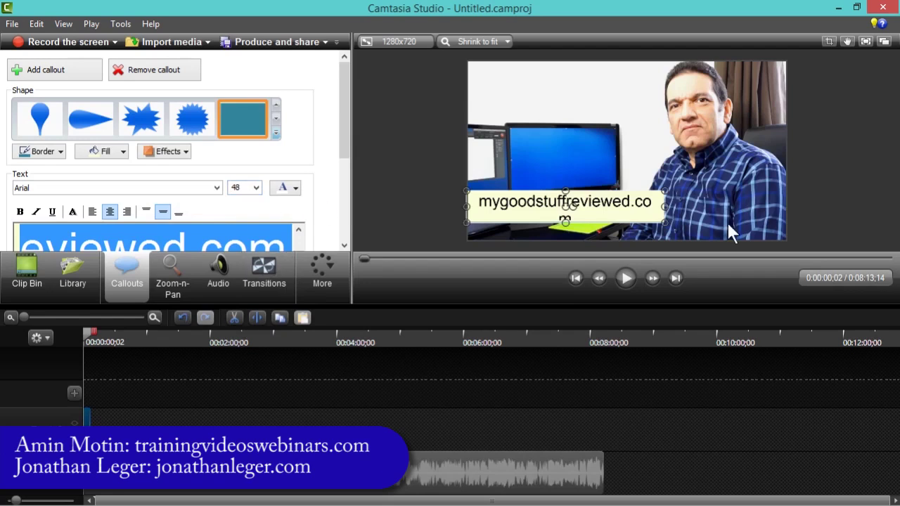
drag(665, 207, 681, 207)
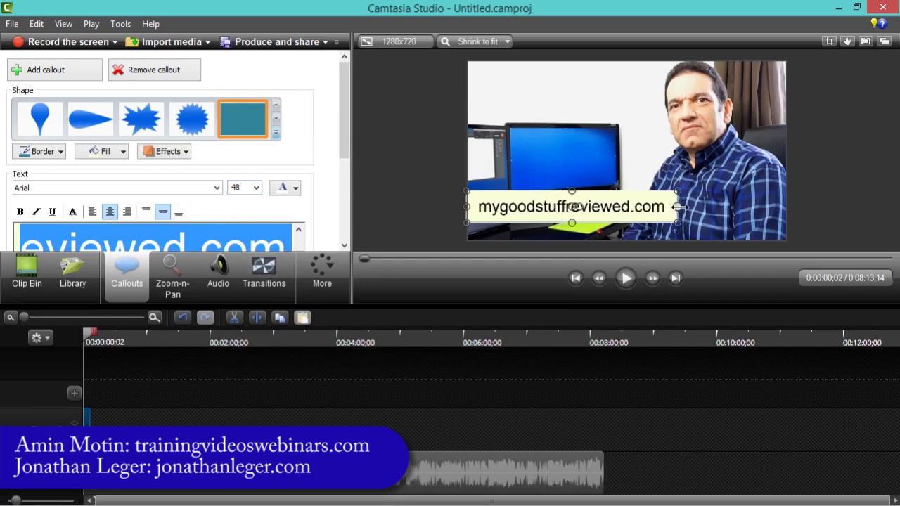
click(423, 213)
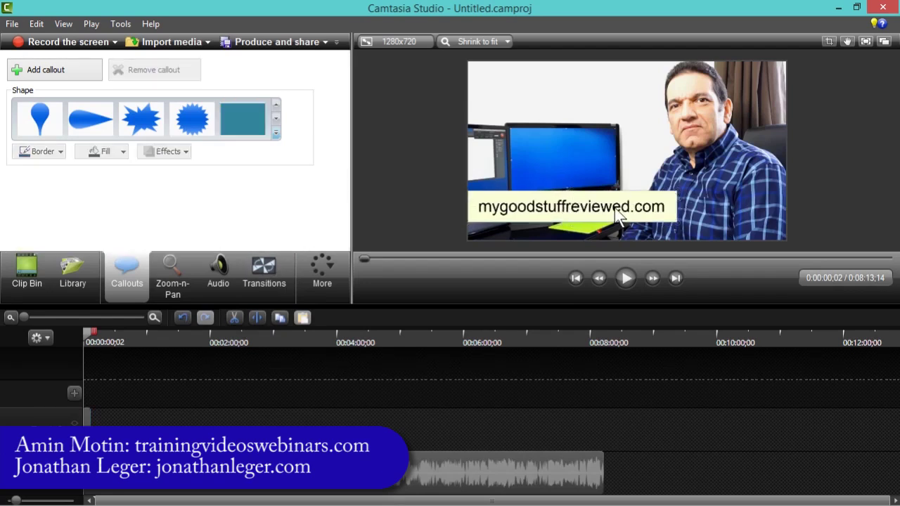
click(615, 208)
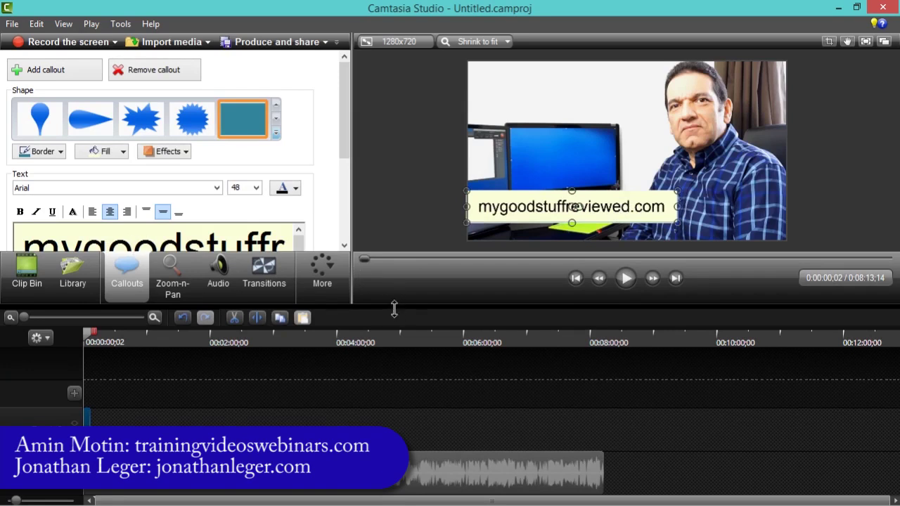
Step: Apply Arial Rounded MT Bold to the text and widen the callout to fit one line
drag(394, 306, 373, 345)
key(ctrl+a)
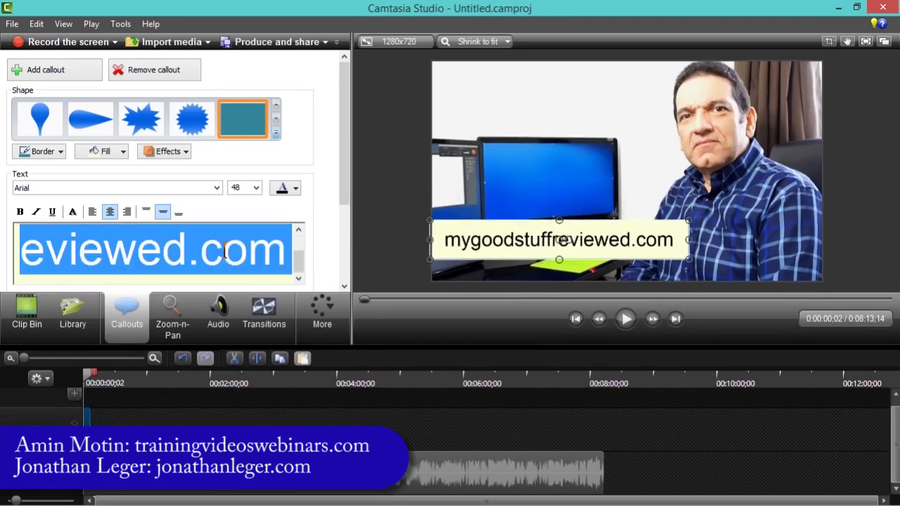
click(217, 187)
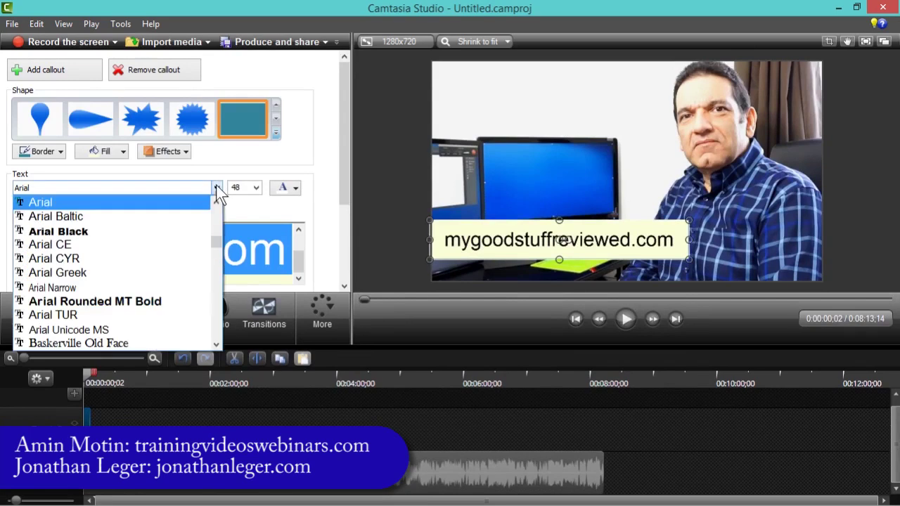
click(104, 302)
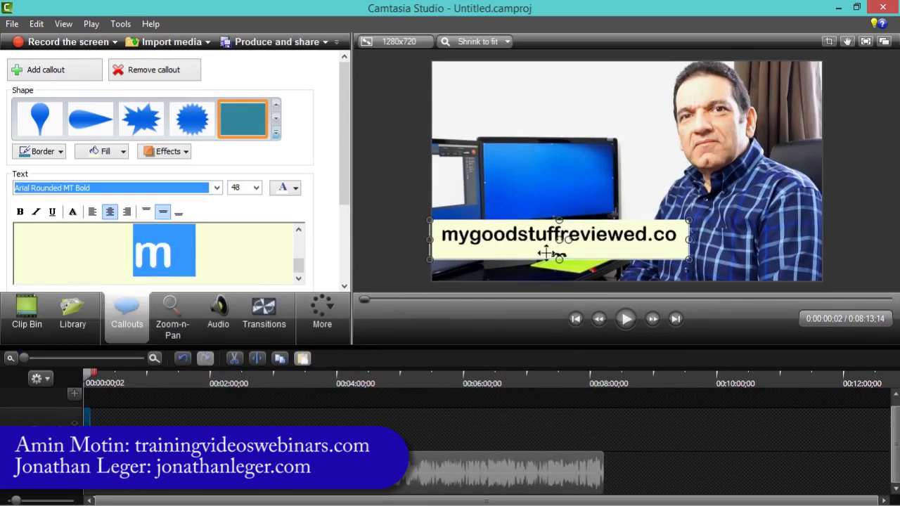
click(692, 240)
drag(693, 240, 712, 240)
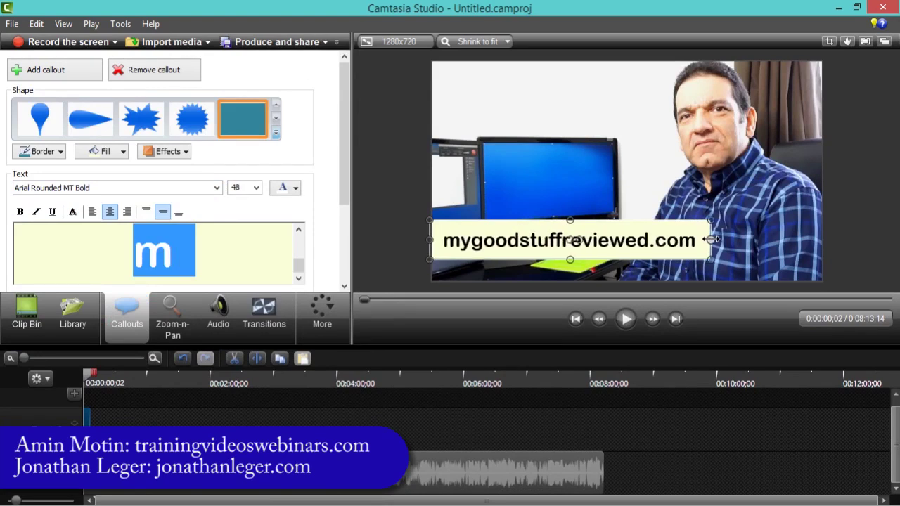
click(380, 228)
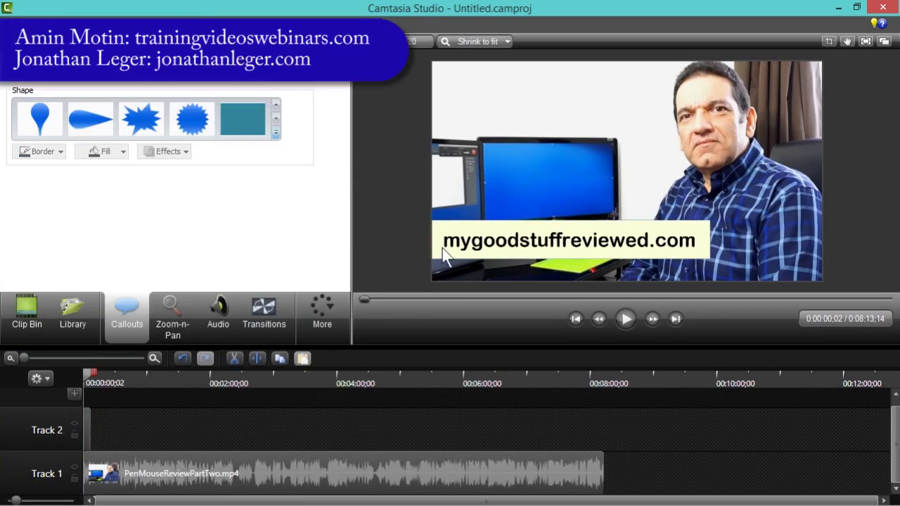
Step: Extend the Simple Rectangle 1 callout on Track 2 to the end of the video clip
click(87, 375)
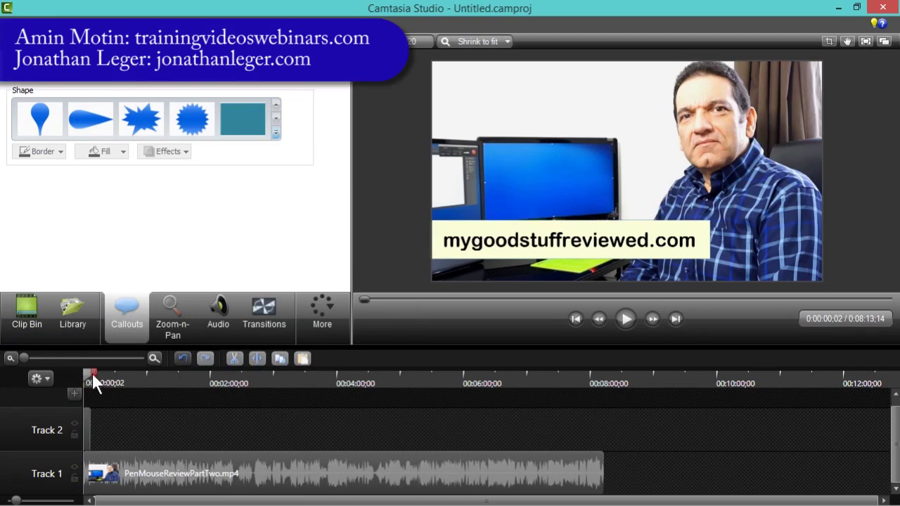
mouse_move(86, 376)
mouse_down()
mouse_move(113, 375)
mouse_move(70, 373)
mouse_up()
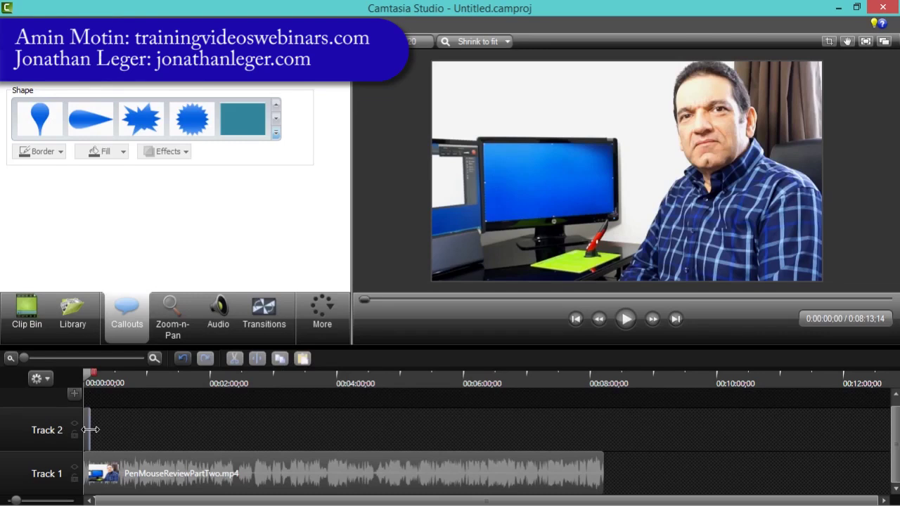
drag(90, 430, 601, 427)
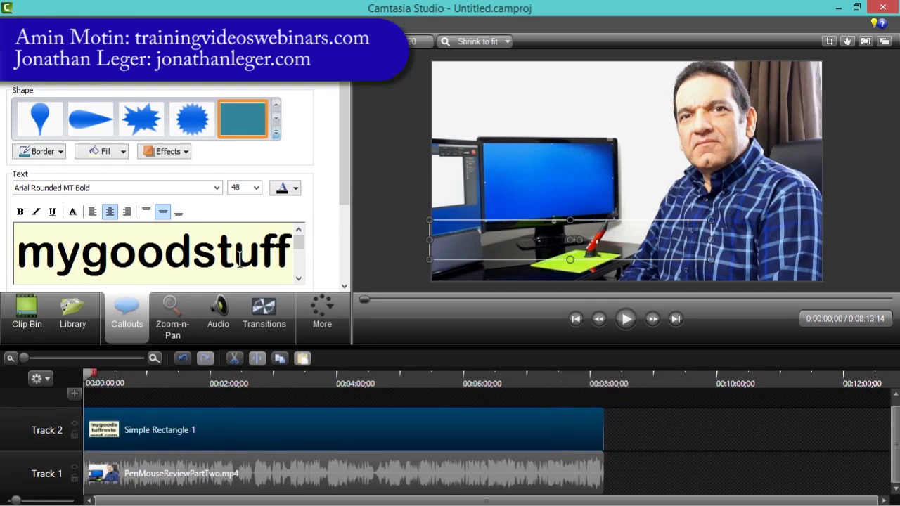
drag(88, 375, 68, 377)
drag(344, 125, 358, 211)
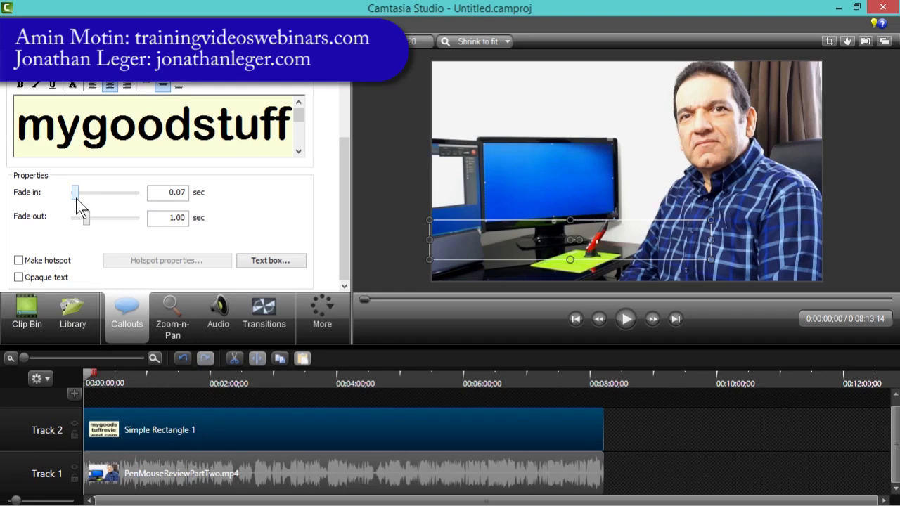
Step: Set the callout's fade in and fade out to 0.00 seconds, then preview the opening seconds
drag(76, 195, 39, 198)
drag(88, 219, 42, 218)
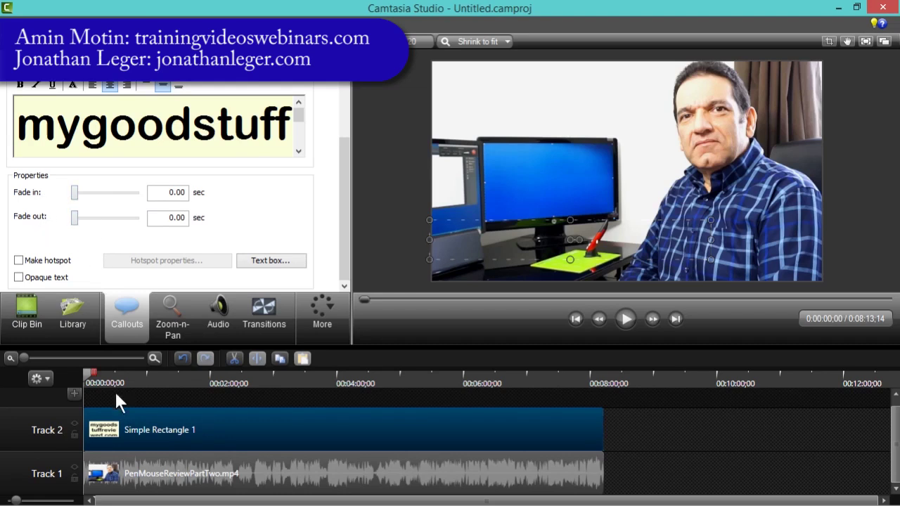
drag(86, 373, 58, 371)
click(93, 358)
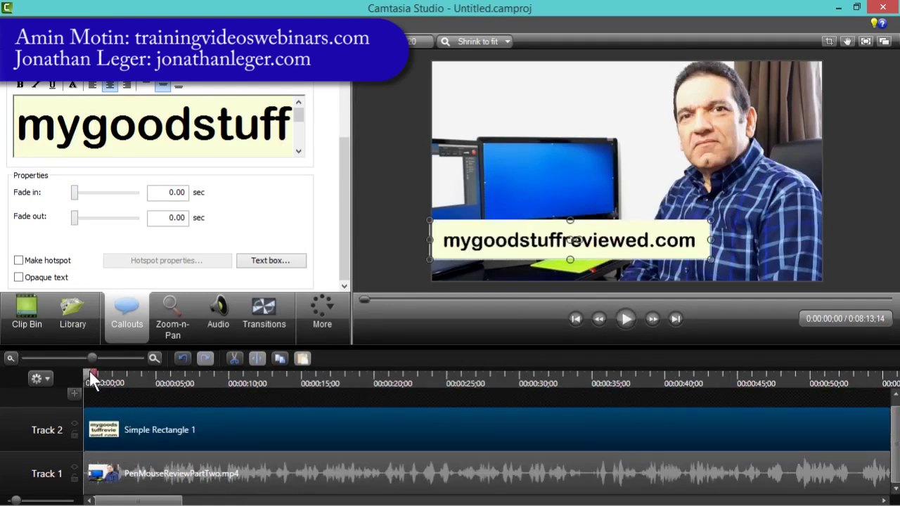
drag(89, 373, 198, 378)
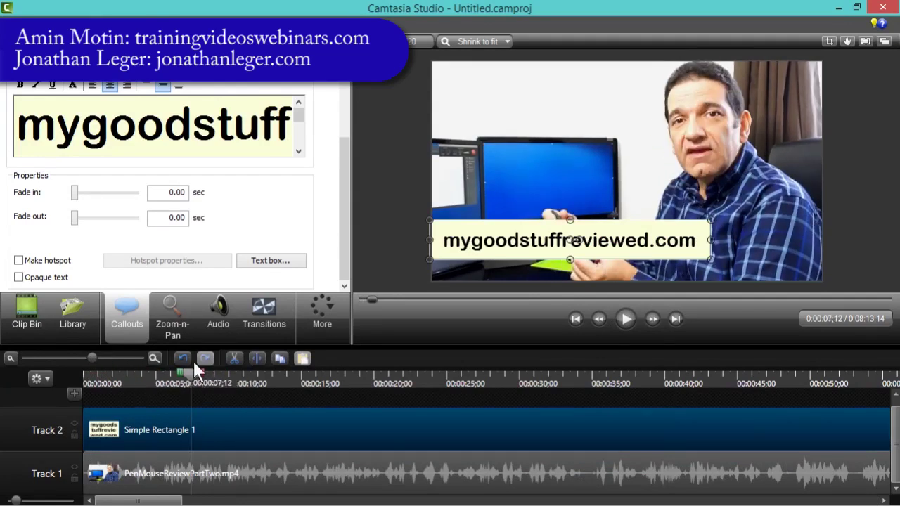
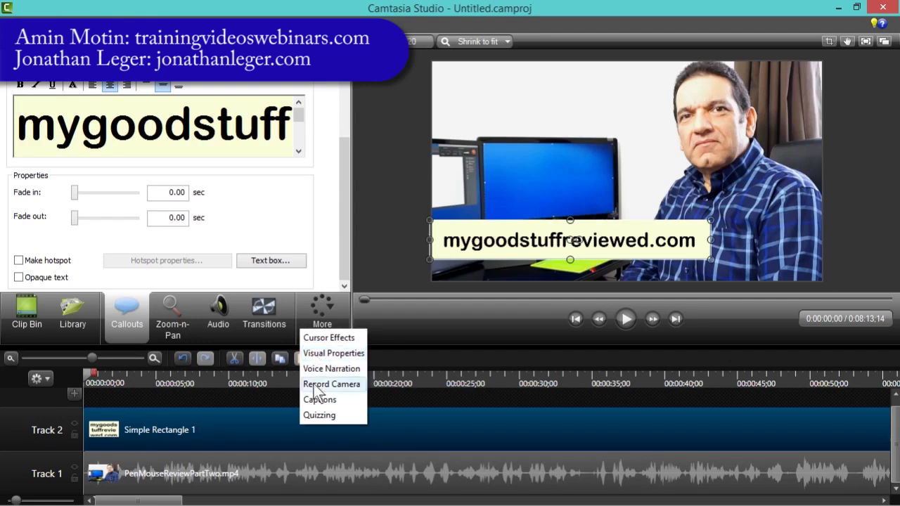
Step: Drag Gradient wipe onto both the start and end of the Track 2 Simple Rectangle 1 callout
click(269, 310)
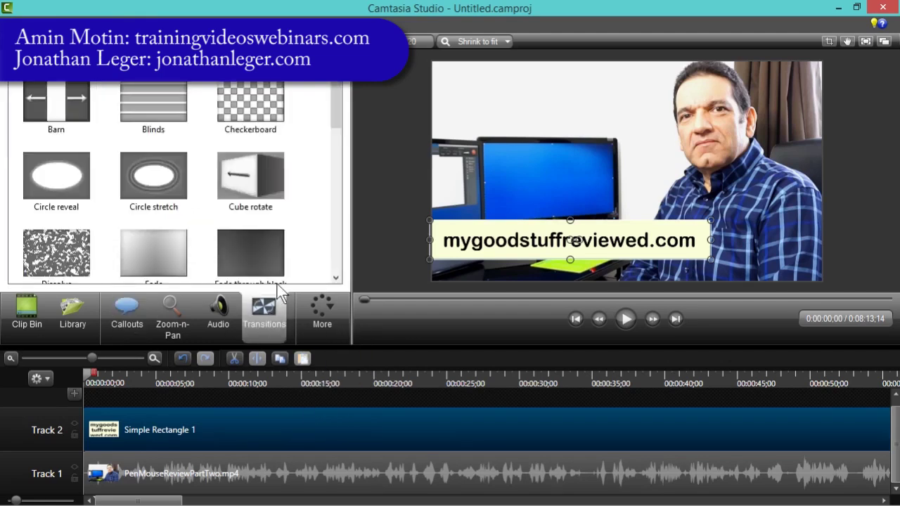
drag(331, 104, 341, 169)
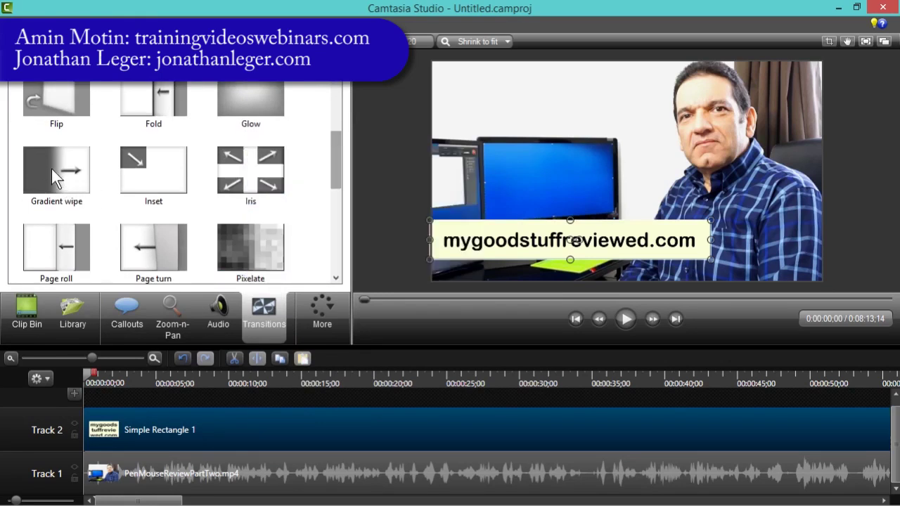
mouse_move(52, 169)
mouse_down()
mouse_move(92, 308)
mouse_move(91, 430)
mouse_move(104, 428)
mouse_up()
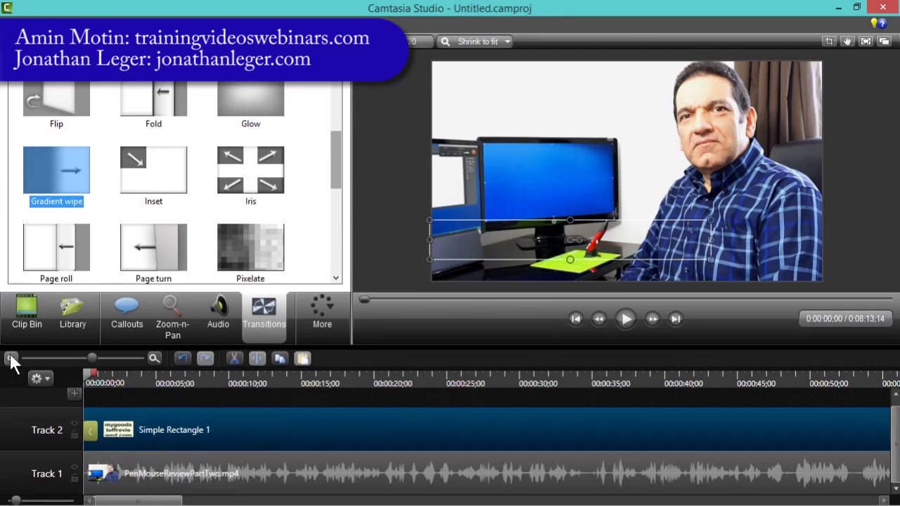
drag(94, 359, 25, 358)
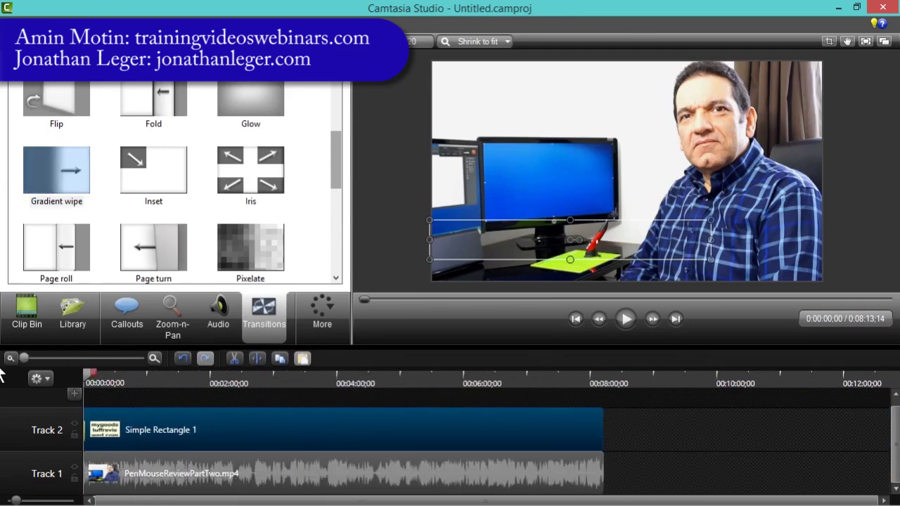
drag(55, 171, 593, 426)
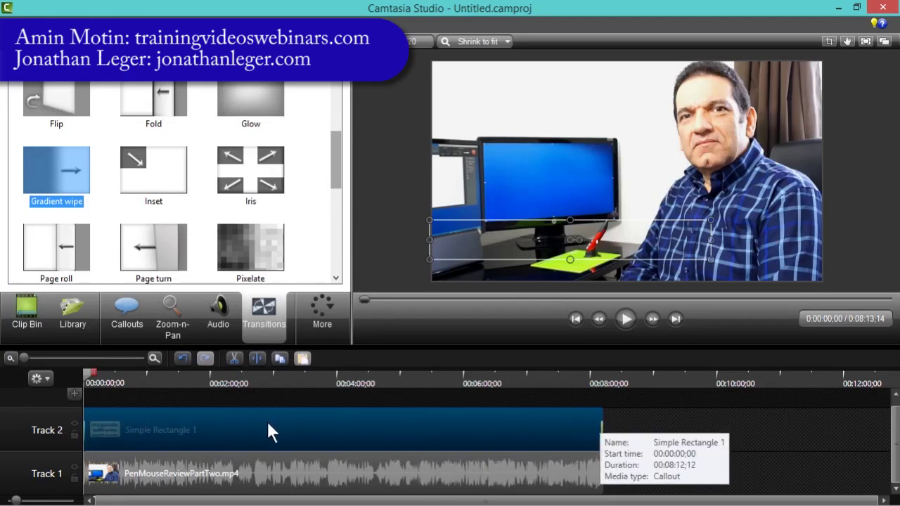
Step: Rename the Track 2 header to 'My Site Lower Third'
click(43, 433)
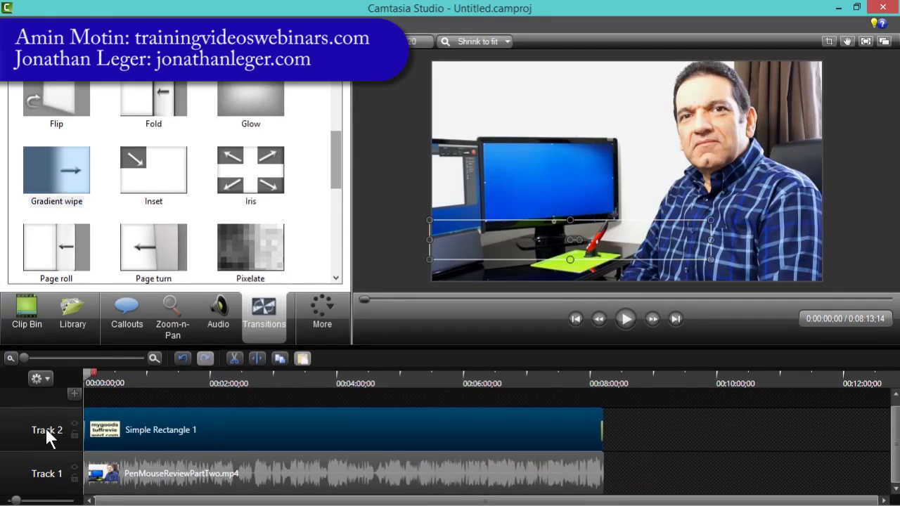
double_click(45, 428)
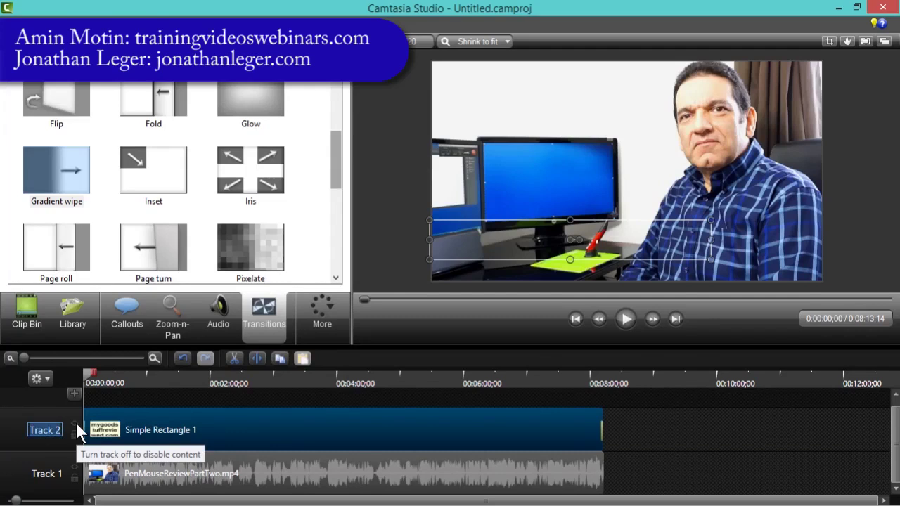
text(My Sit)
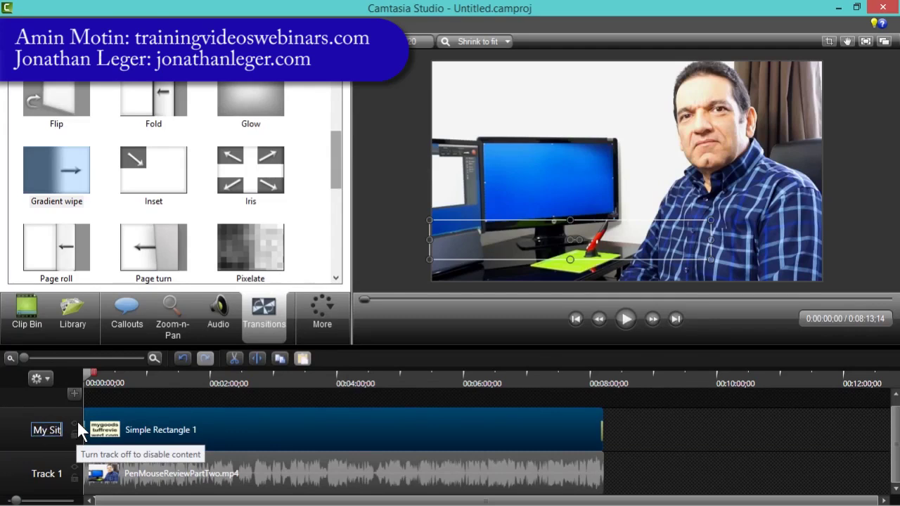
text(e Lower Thi)
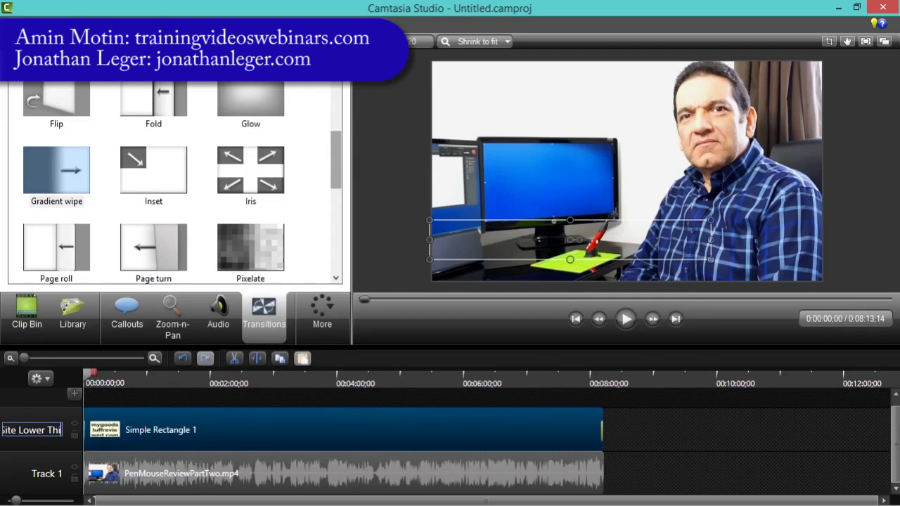
text(rd)
key(Return)
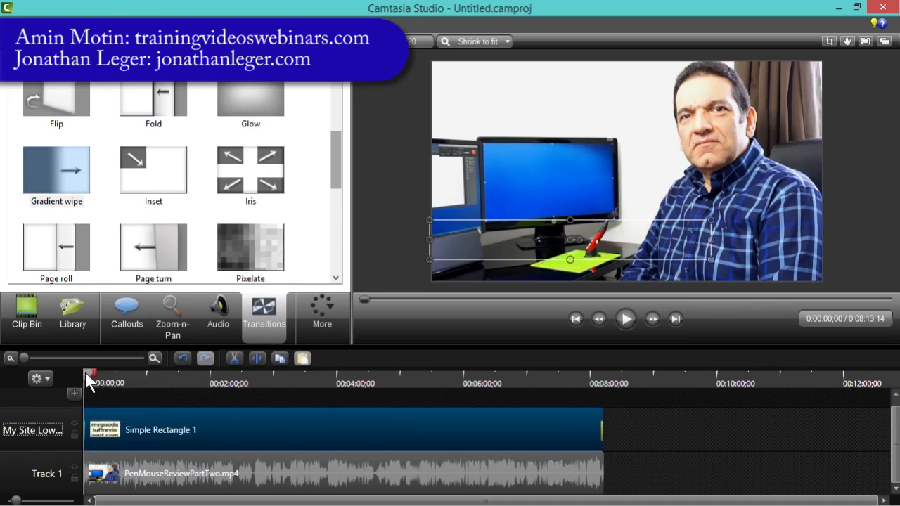
click(387, 246)
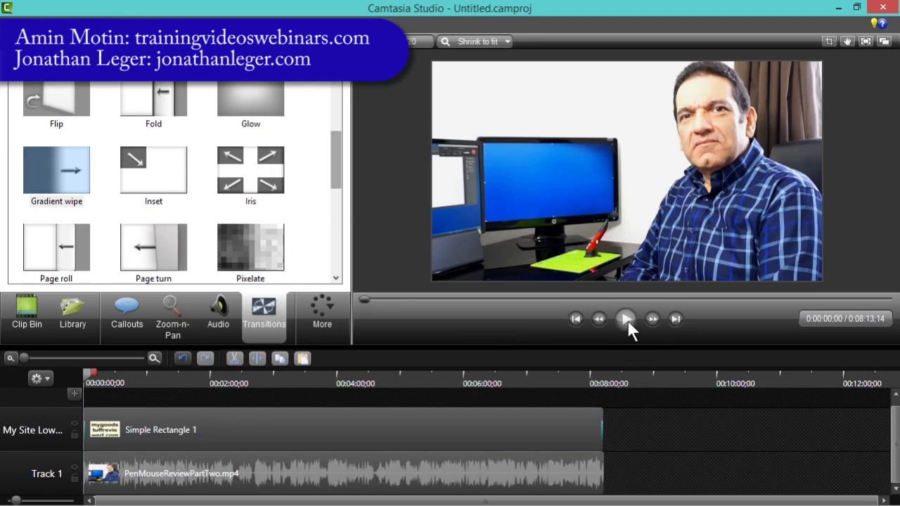
click(627, 320)
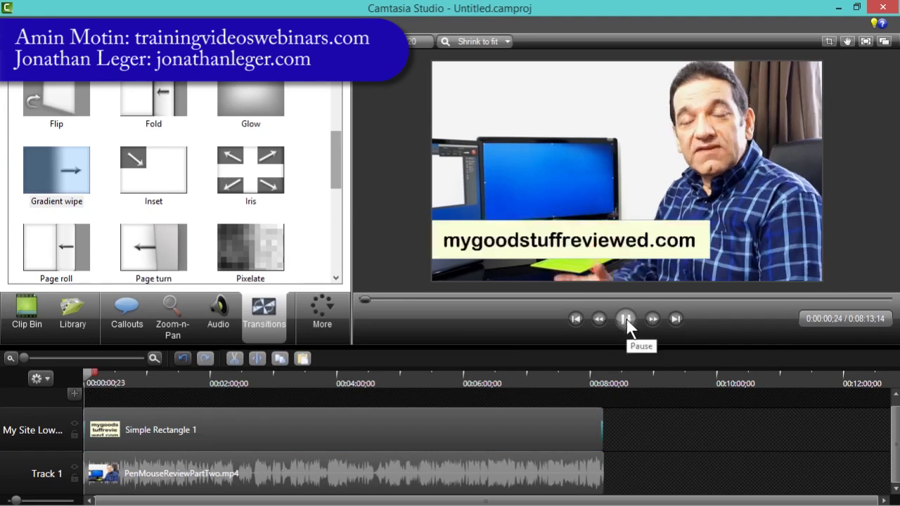
click(627, 318)
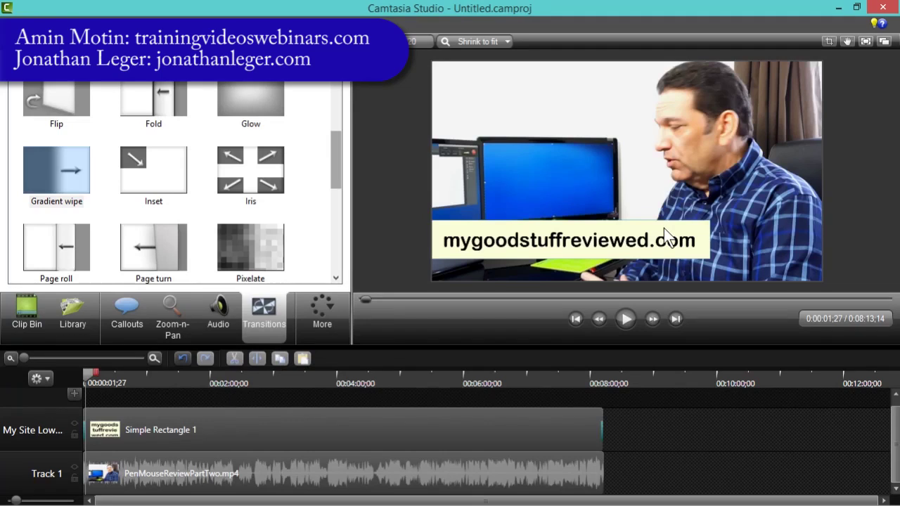
click(596, 384)
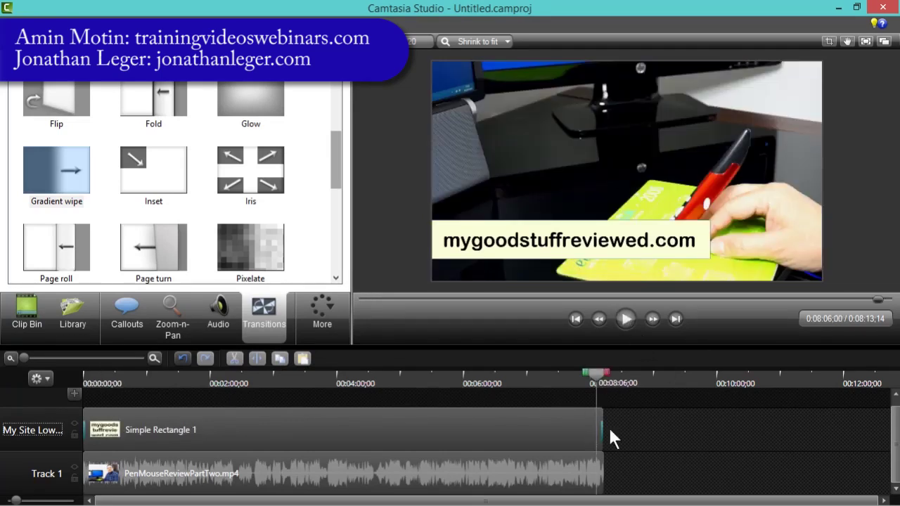
click(625, 320)
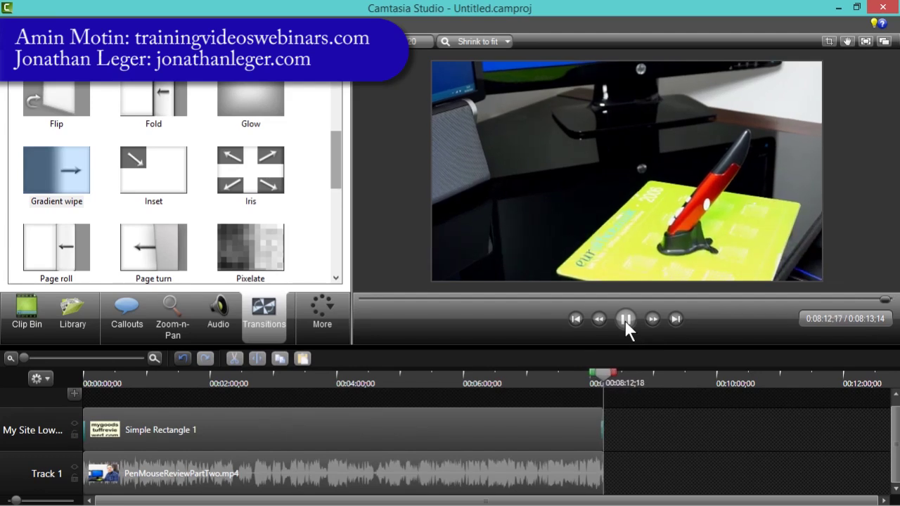
click(277, 376)
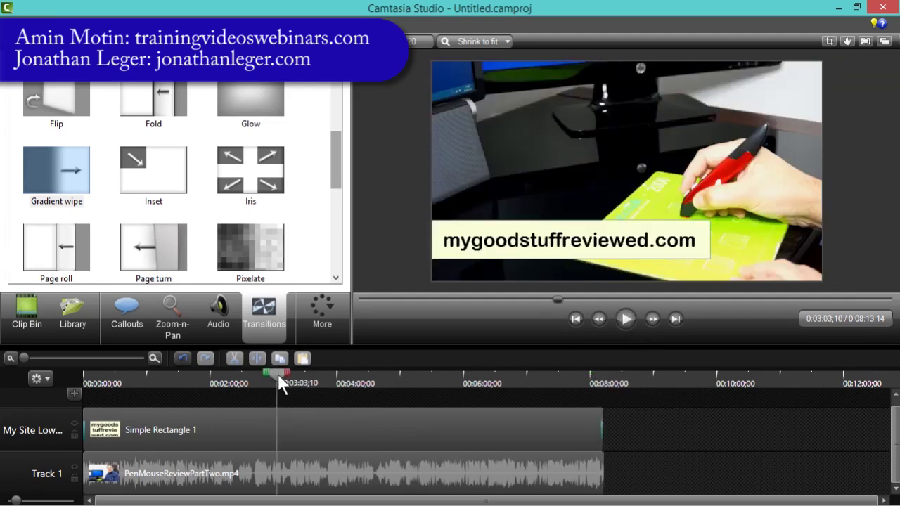
drag(278, 373, 43, 380)
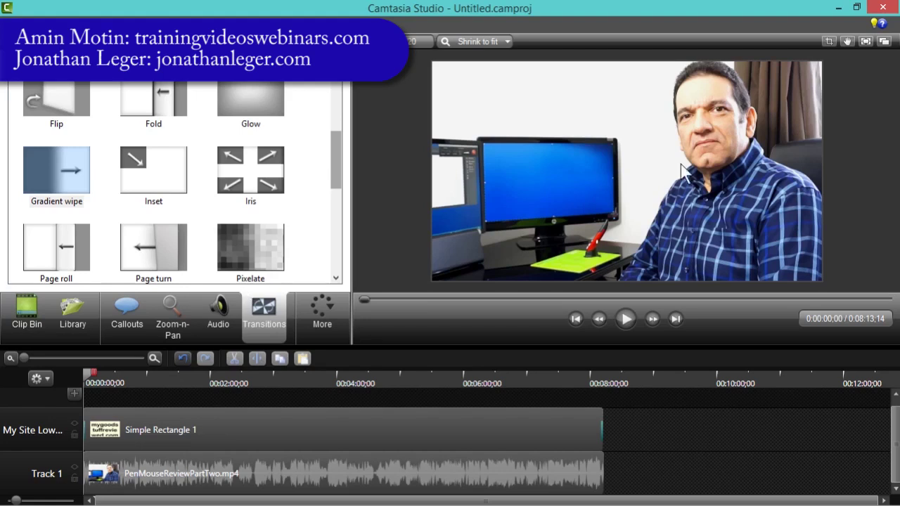
Step: Trim the Simple Rectangle 1 callout's right edge down to a 00:00:10;01 duration
mouse_move(599, 417)
mouse_down()
mouse_move(495, 417)
mouse_move(607, 416)
mouse_up()
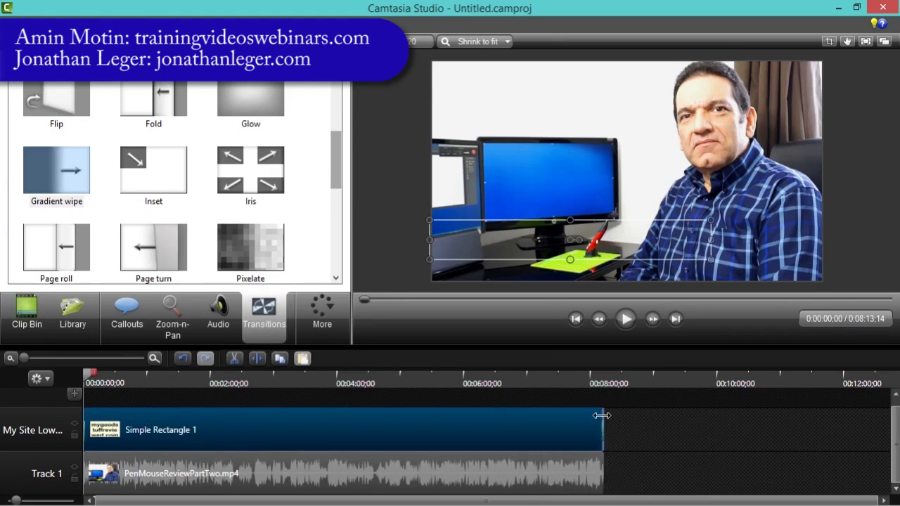
drag(602, 416, 133, 401)
drag(27, 355, 85, 365)
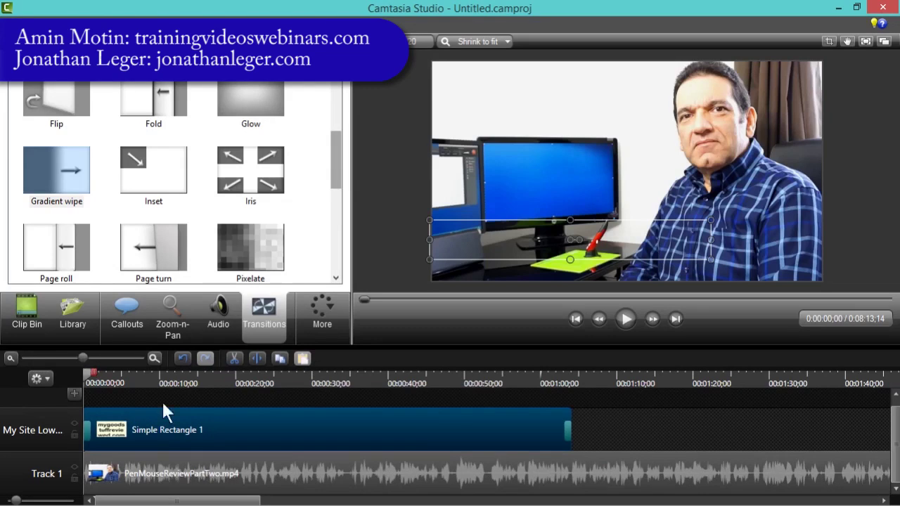
drag(560, 414, 190, 414)
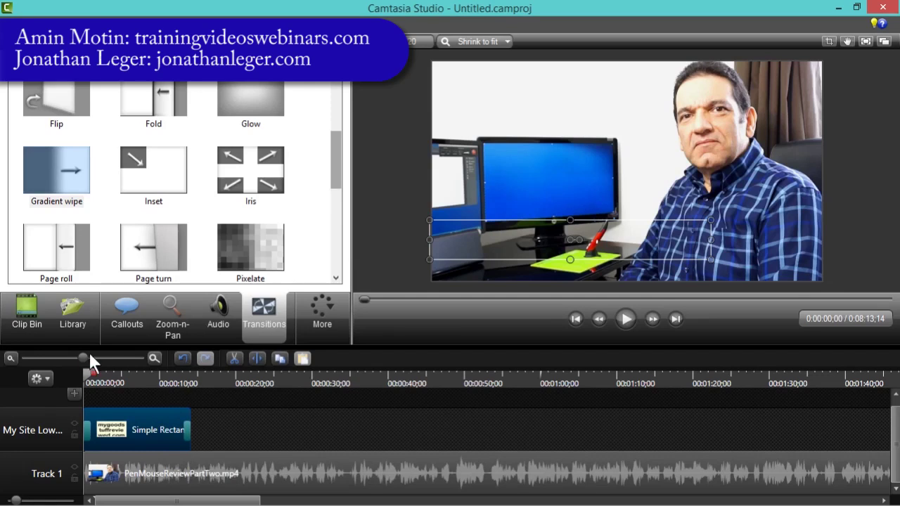
drag(82, 357, 94, 358)
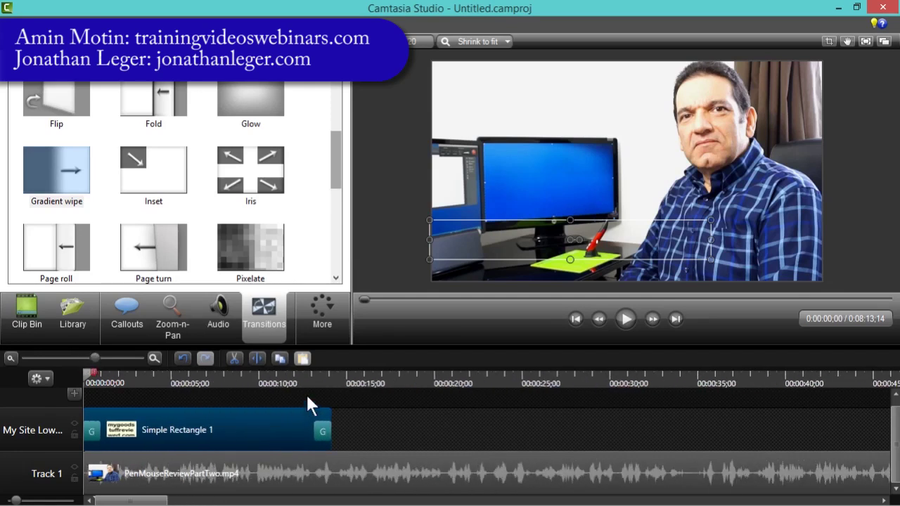
drag(330, 414, 259, 414)
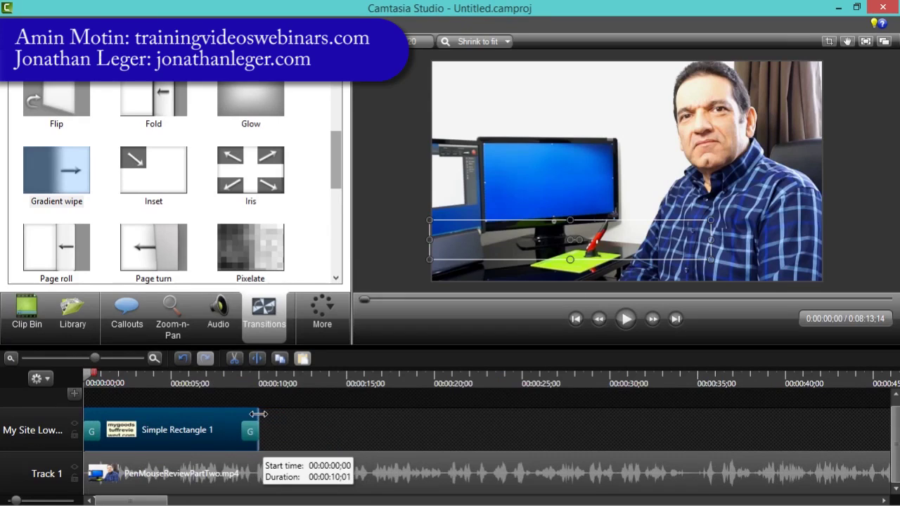
click(240, 380)
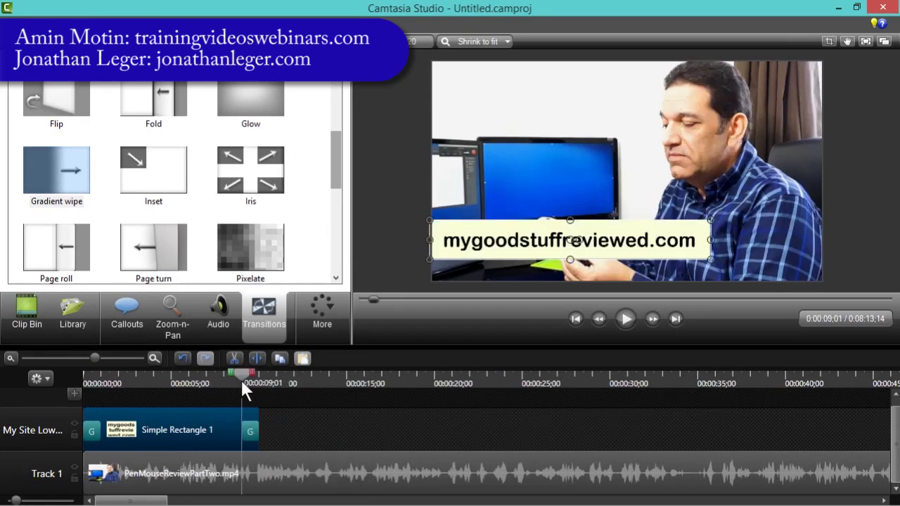
click(627, 318)
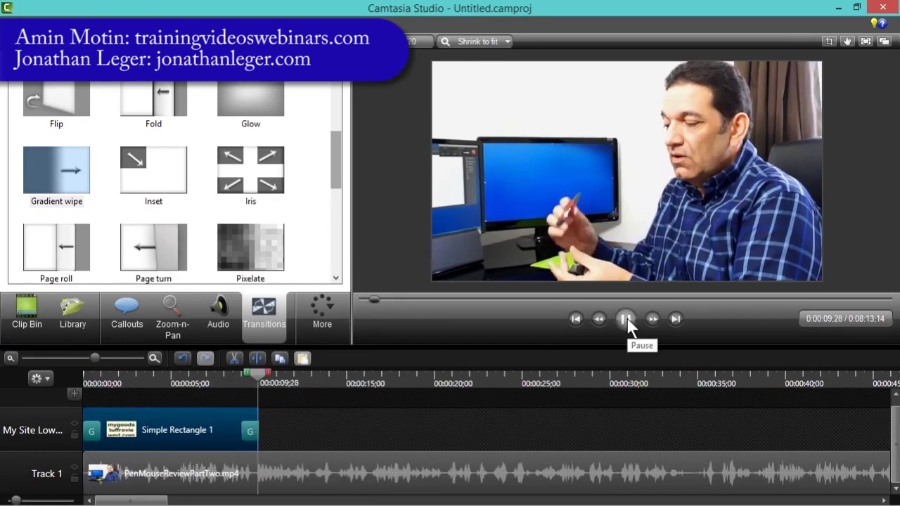
click(574, 253)
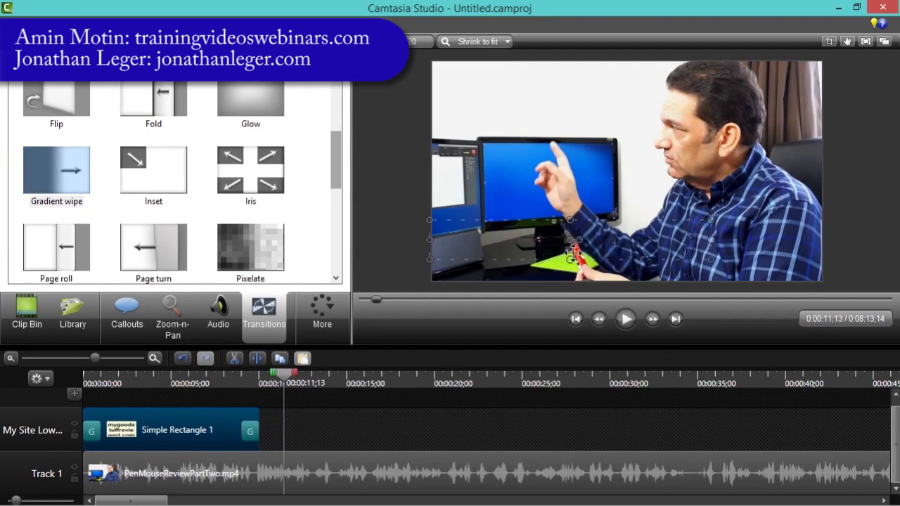
click(133, 374)
drag(133, 374, 106, 373)
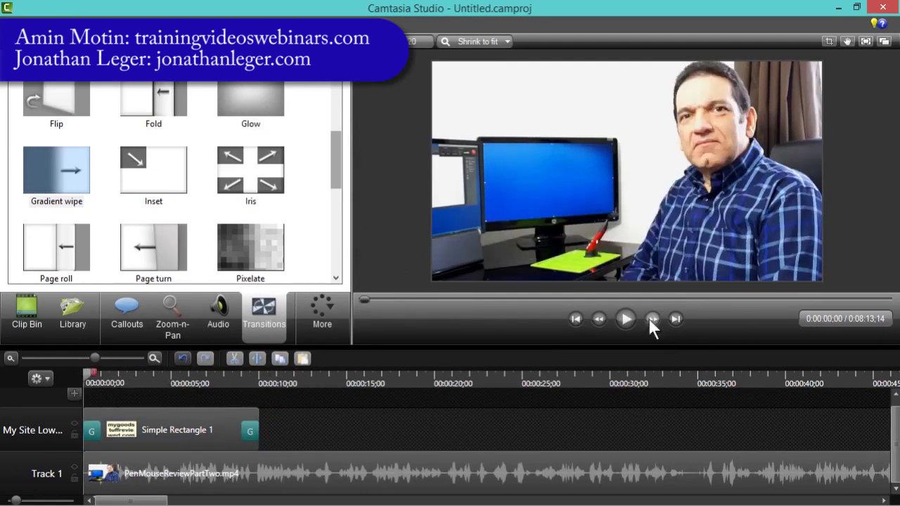
click(623, 321)
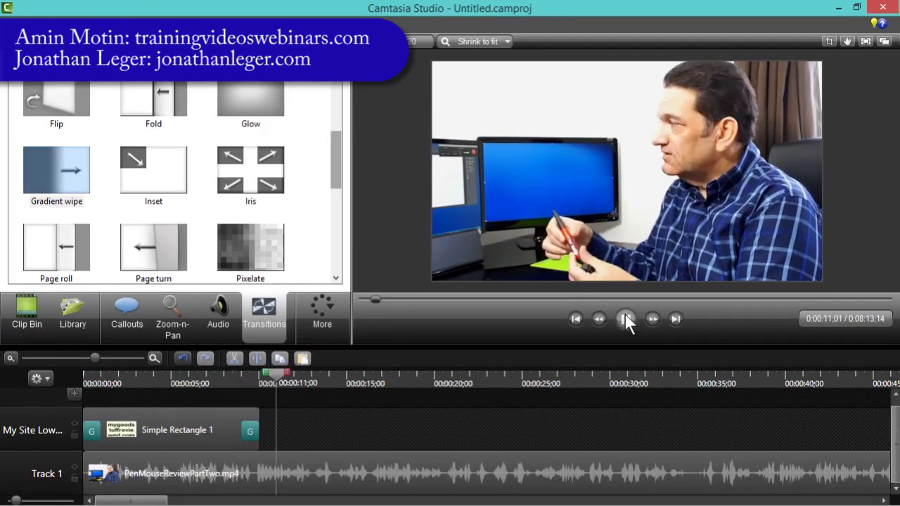
click(626, 318)
click(183, 429)
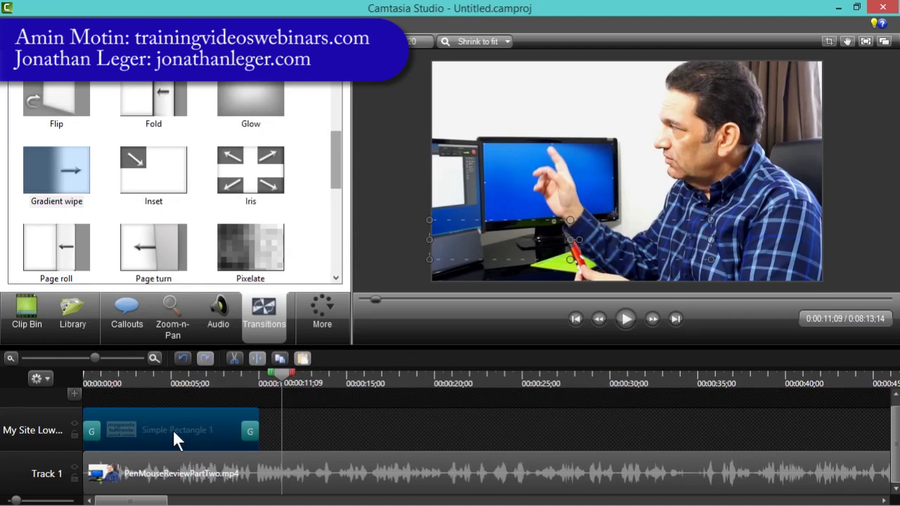
Step: Copy the Simple Rectangle 1 callout and paste it at the playhead at 00:00:11;16
right_click(173, 426)
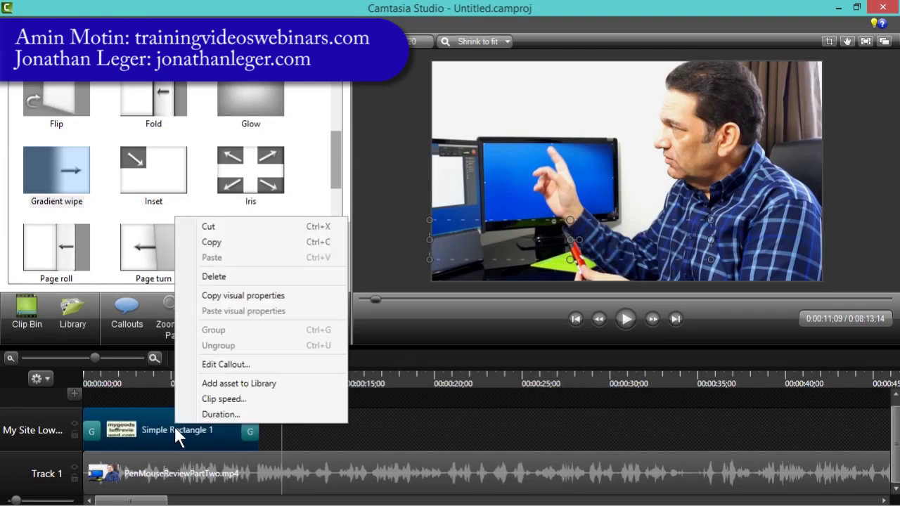
click(212, 242)
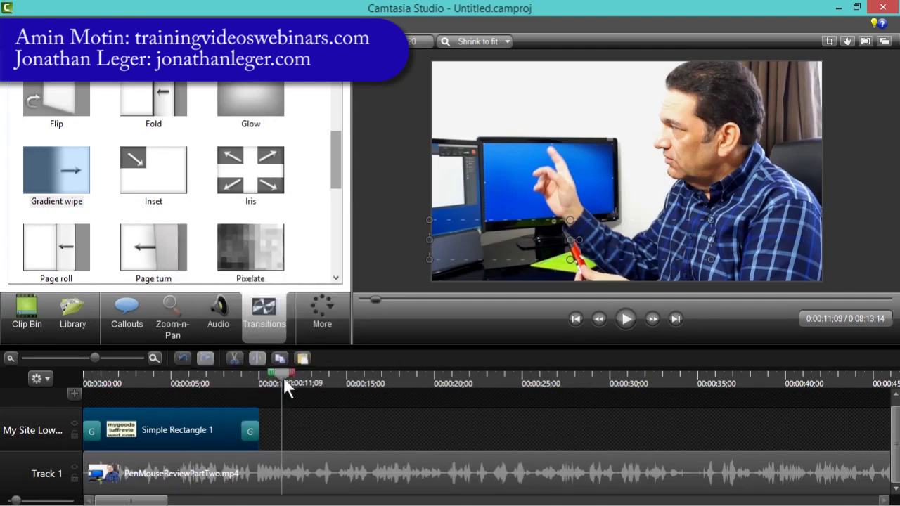
mouse_move(283, 377)
mouse_down()
mouse_move(260, 378)
mouse_move(327, 382)
mouse_move(276, 387)
mouse_move(301, 378)
mouse_move(284, 383)
mouse_up()
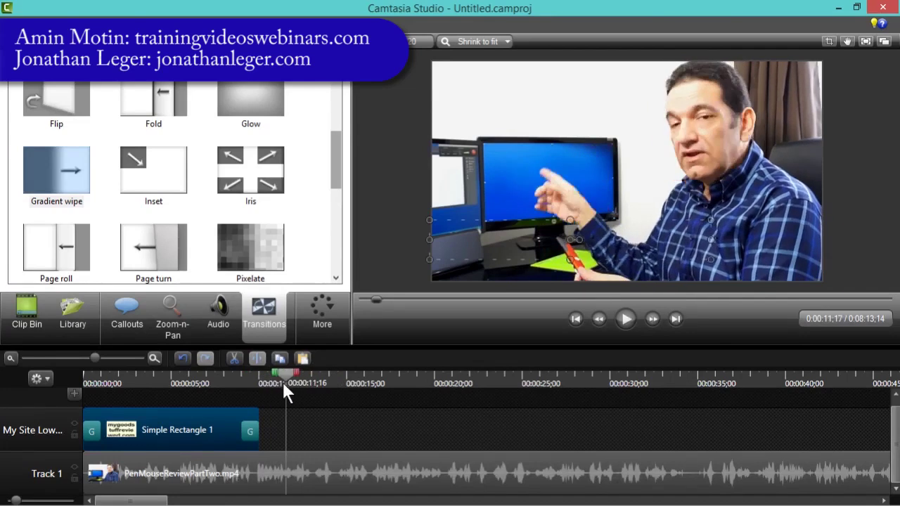
right_click(294, 418)
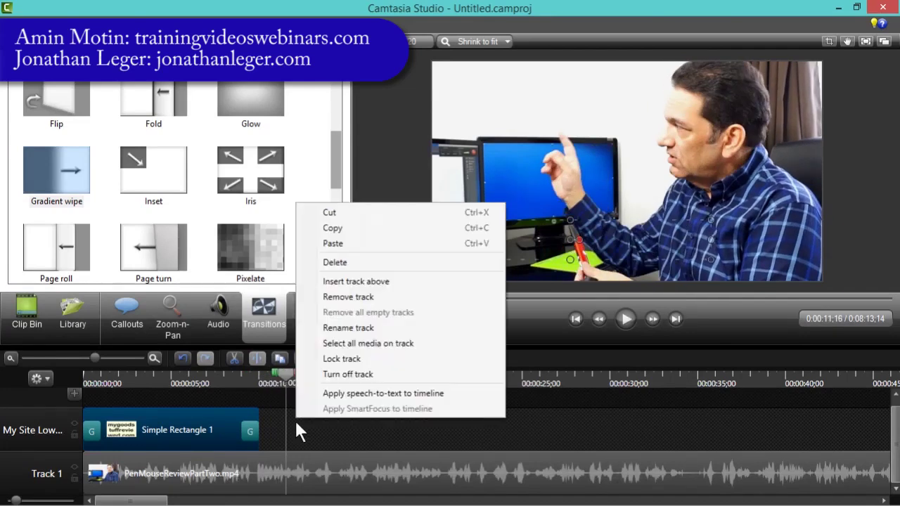
click(335, 244)
Step: Scrub through the pasted Simple Rectangle 2 callout and open its text for editing
drag(283, 379, 327, 382)
mouse_move(344, 381)
mouse_down()
mouse_move(379, 381)
mouse_move(327, 382)
mouse_up()
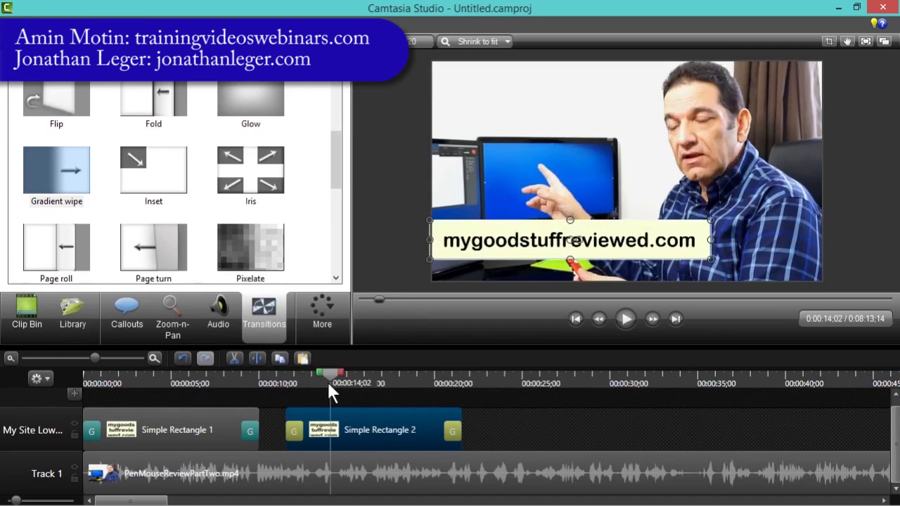
click(356, 420)
click(221, 244)
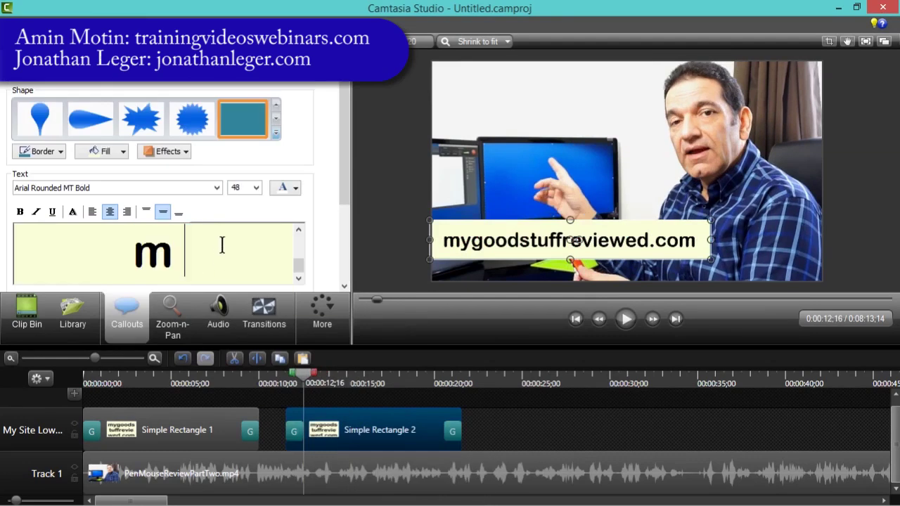
double_click(222, 244)
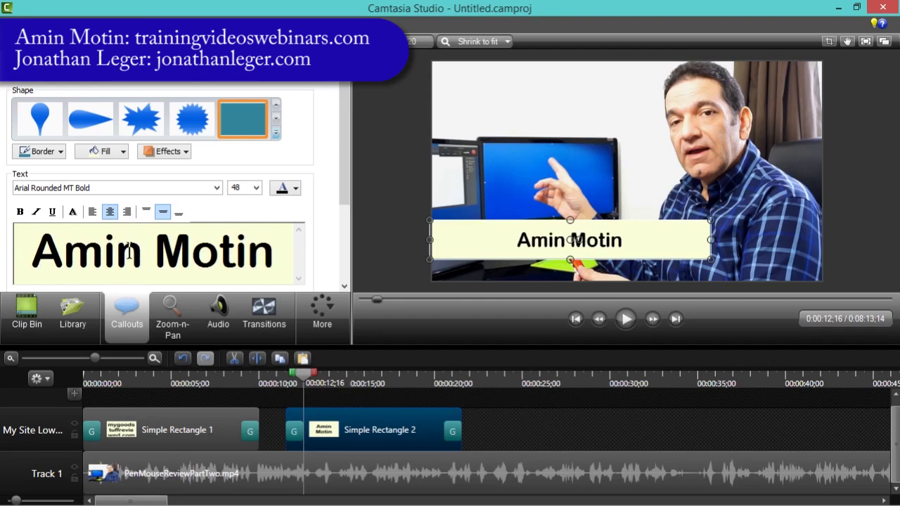
triple_click(158, 245)
click(93, 211)
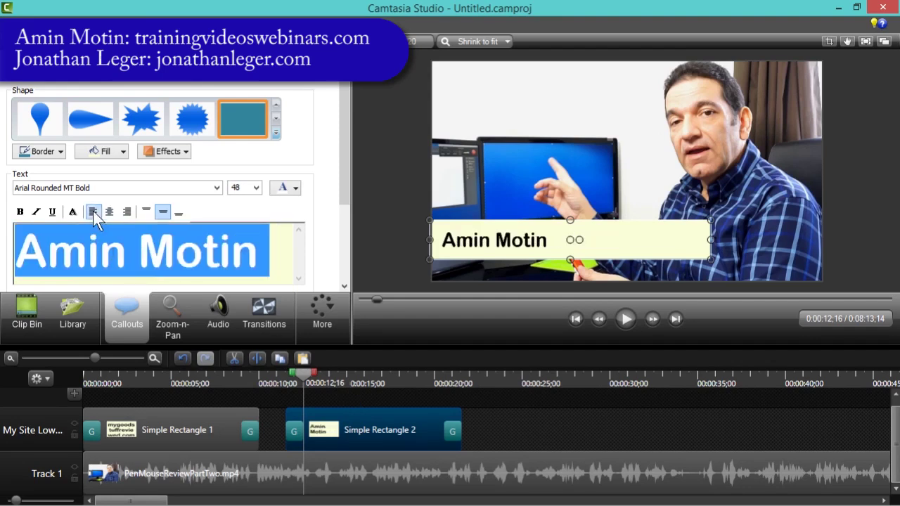
click(147, 261)
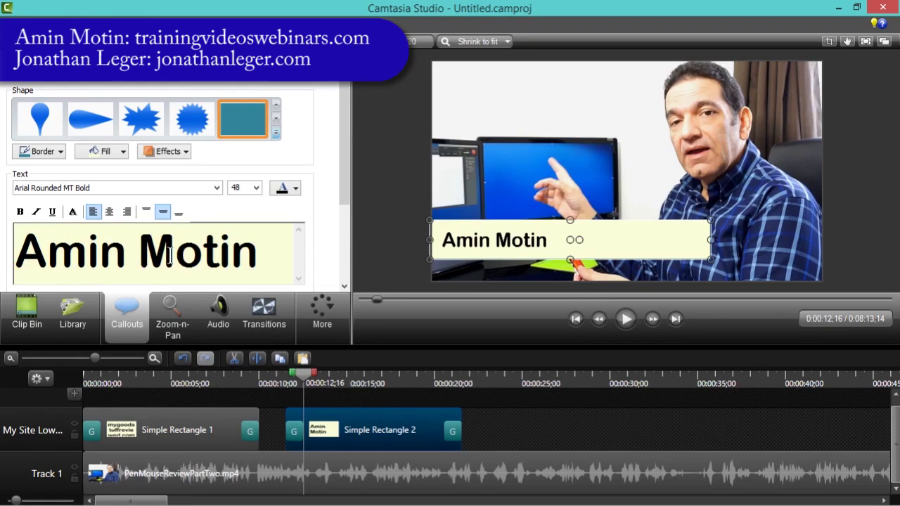
key(Home)
click(483, 400)
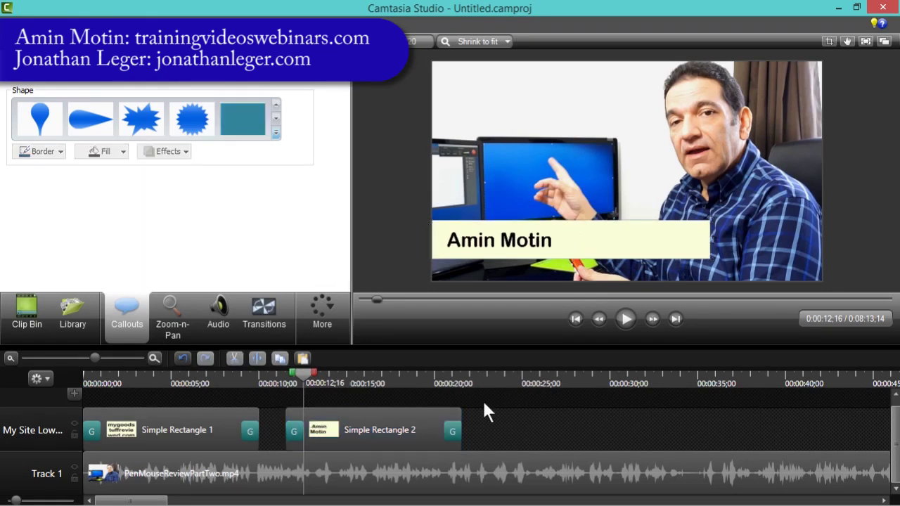
drag(300, 370, 251, 374)
click(241, 377)
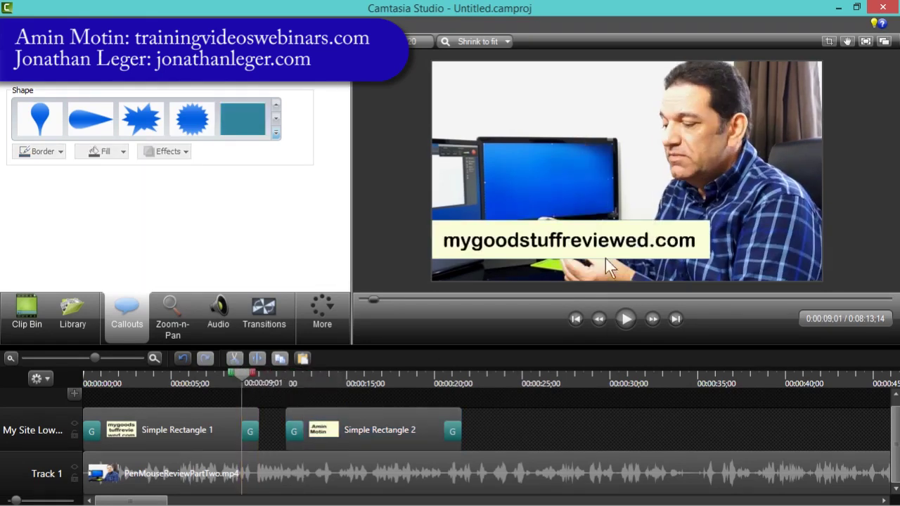
click(628, 318)
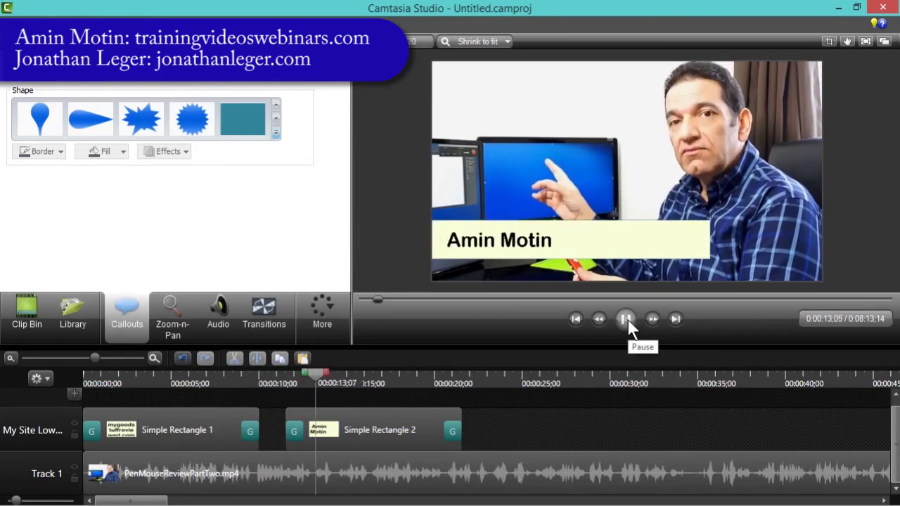
click(626, 319)
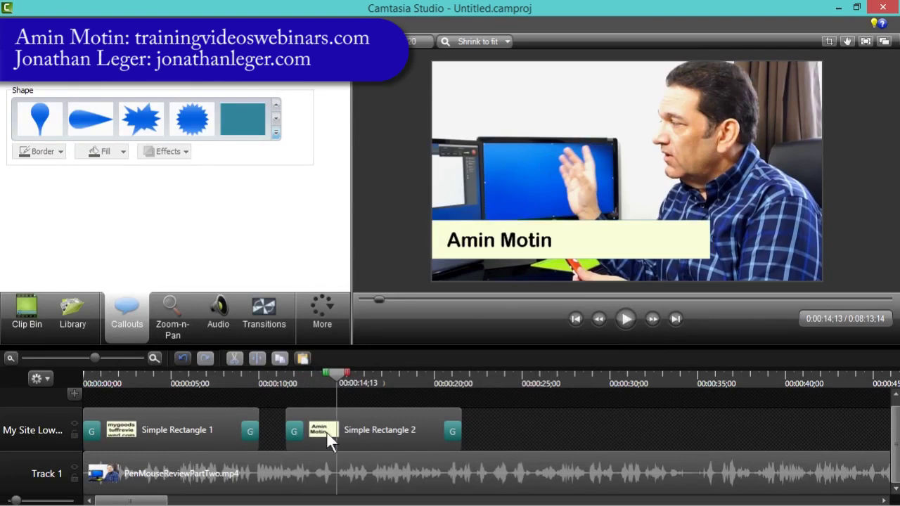
click(372, 429)
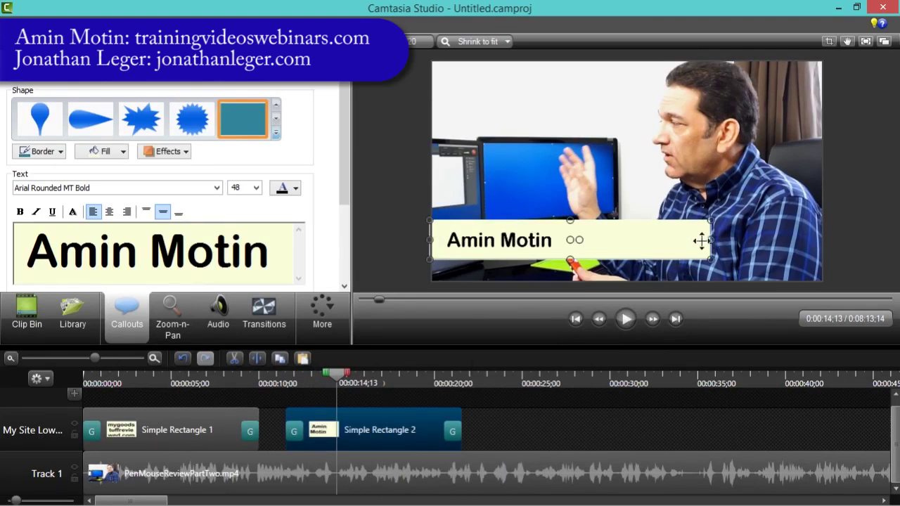
drag(709, 239, 565, 245)
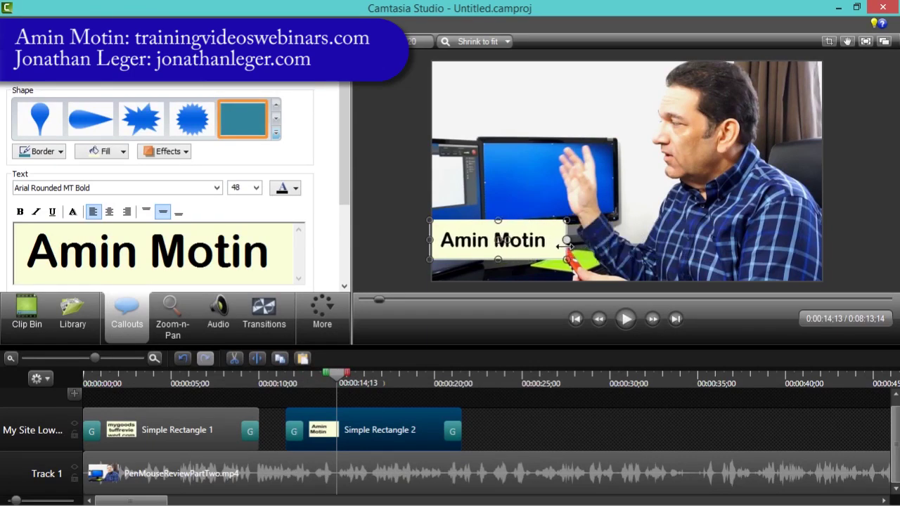
Step: Replay from 0:00:11;16 to check the narrowed callout, then reselect the clip
drag(340, 380, 285, 376)
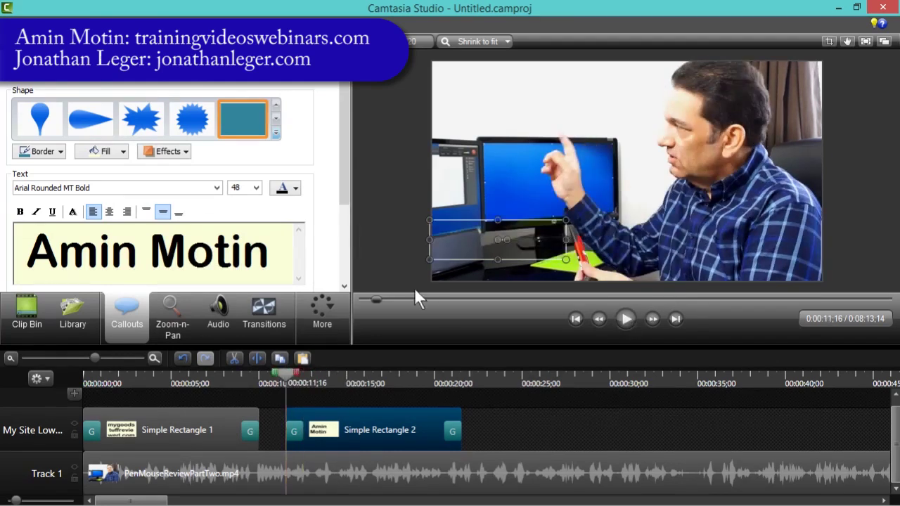
click(396, 268)
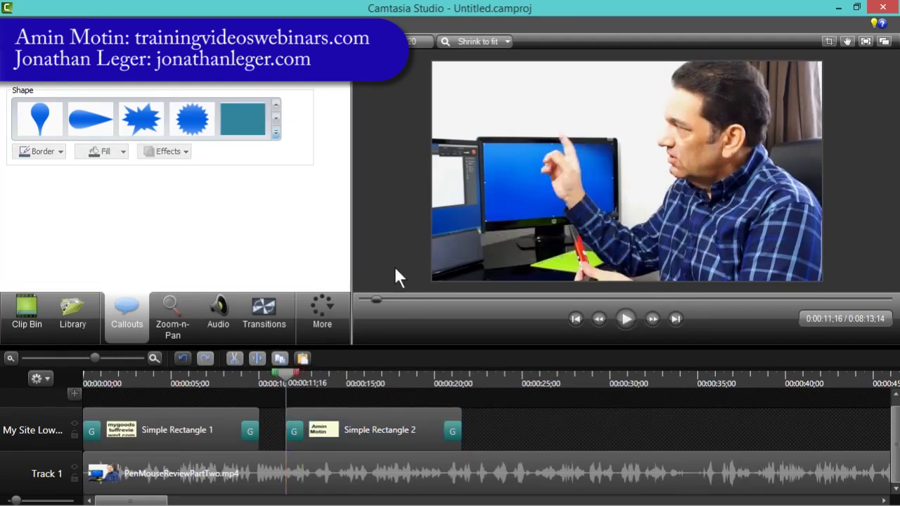
click(626, 320)
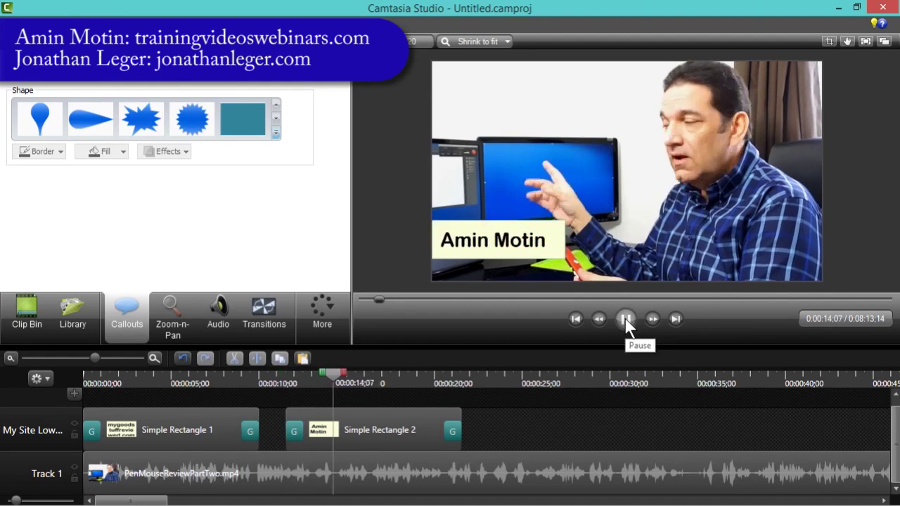
click(625, 319)
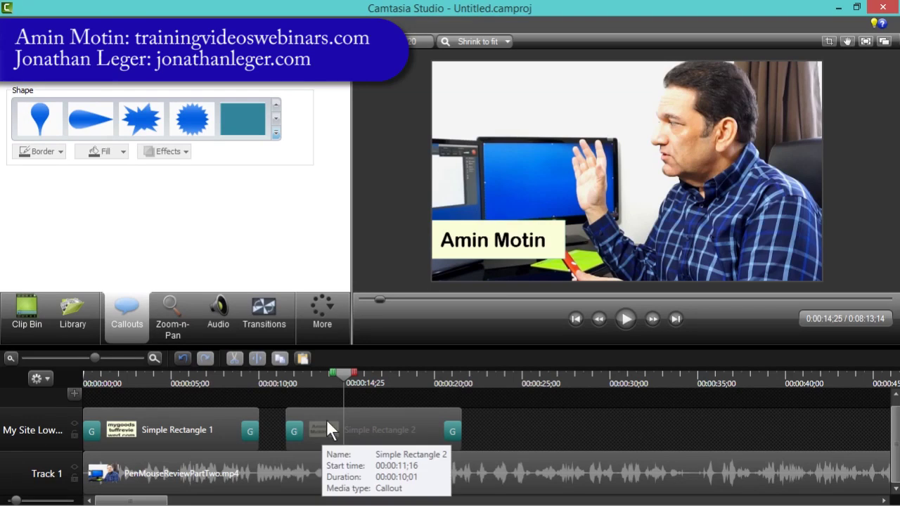
click(301, 433)
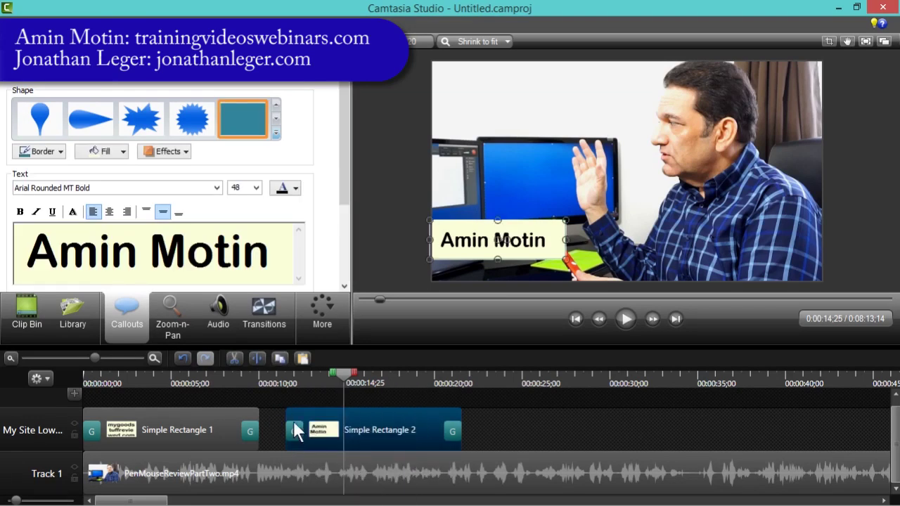
Step: Apply a Gradient wipe to Simple Rectangle 2's start and stretch it to about 3 seconds
click(265, 316)
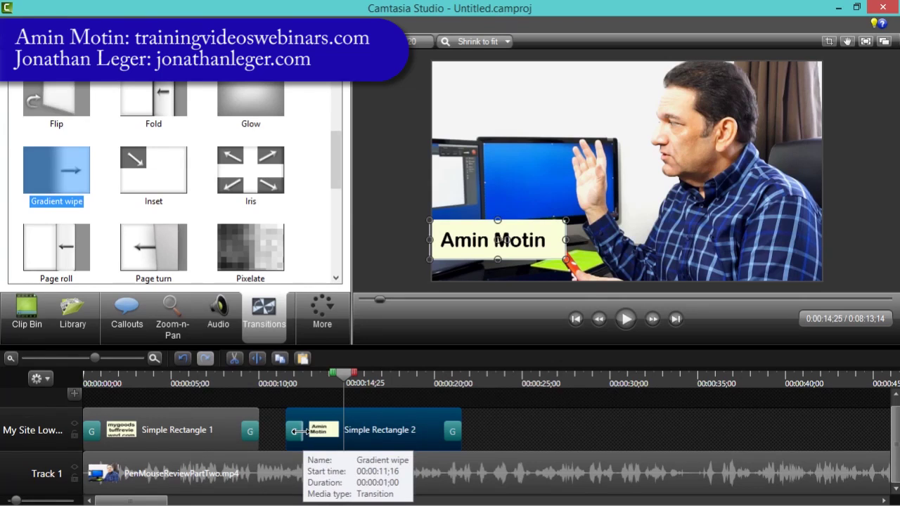
drag(300, 432, 342, 436)
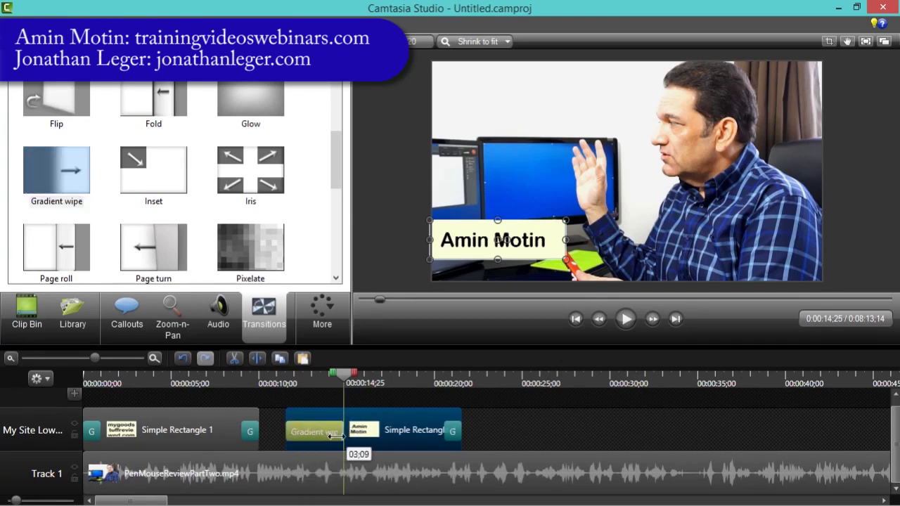
drag(342, 373, 279, 377)
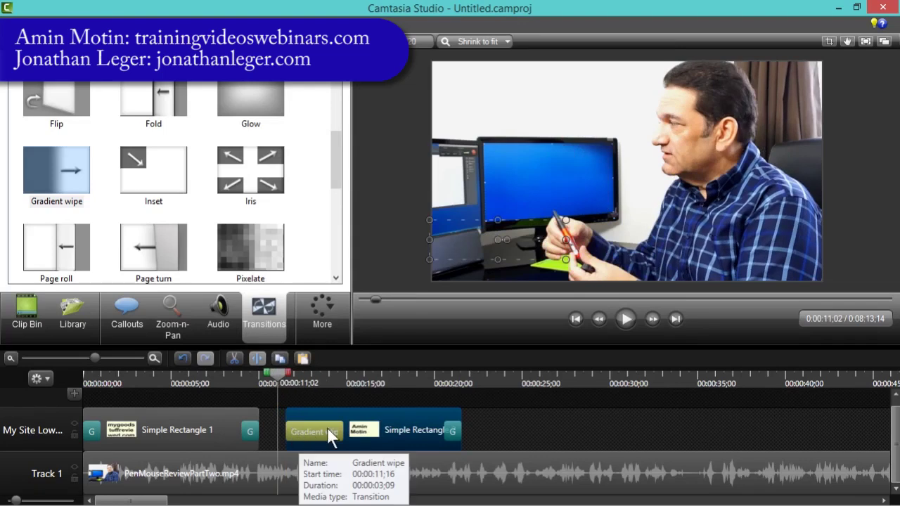
click(400, 264)
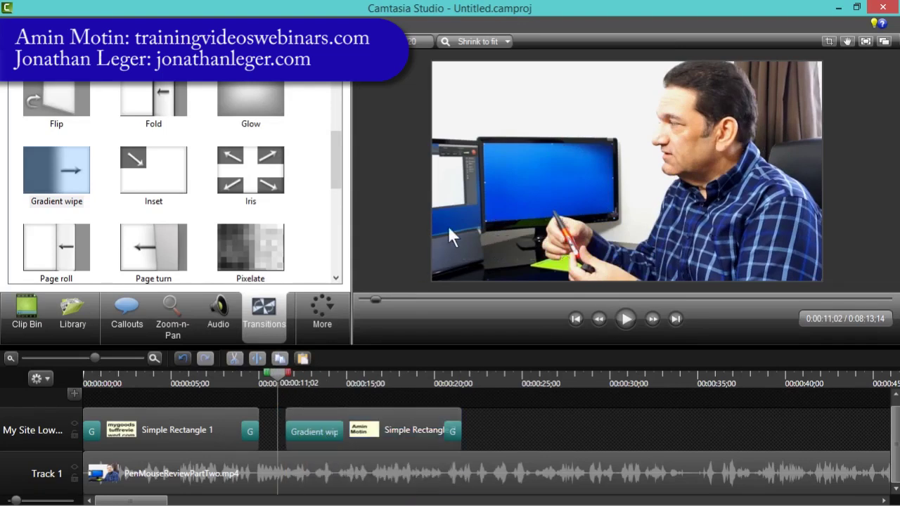
Step: Preview the callout's entrance from 11;16 and its ending from 20;05
click(628, 317)
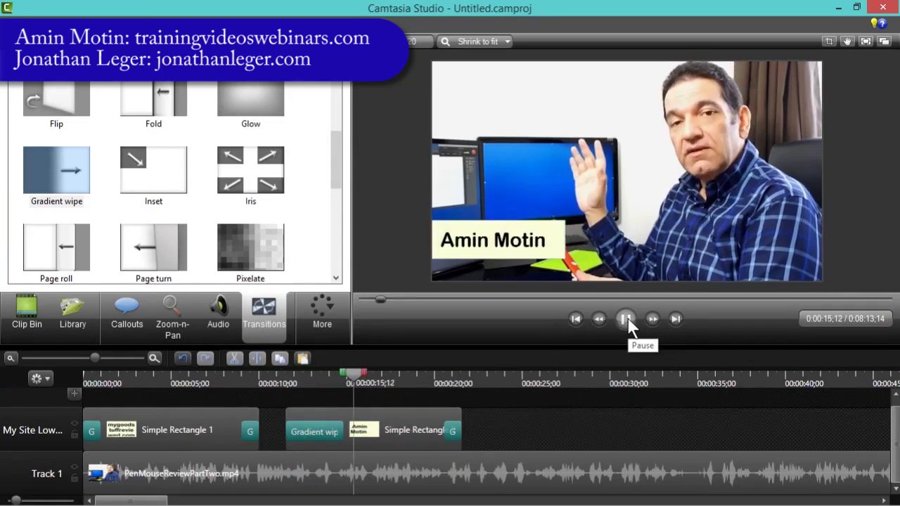
click(628, 319)
drag(357, 374, 286, 378)
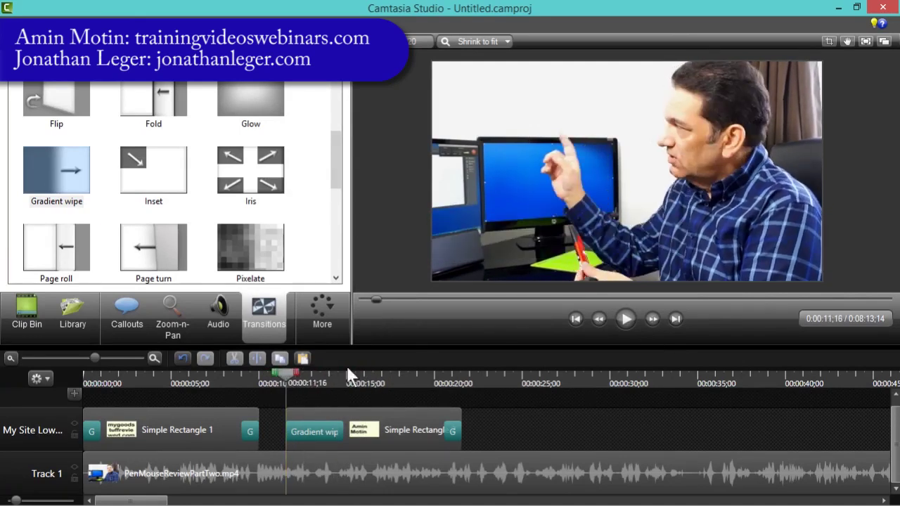
click(624, 318)
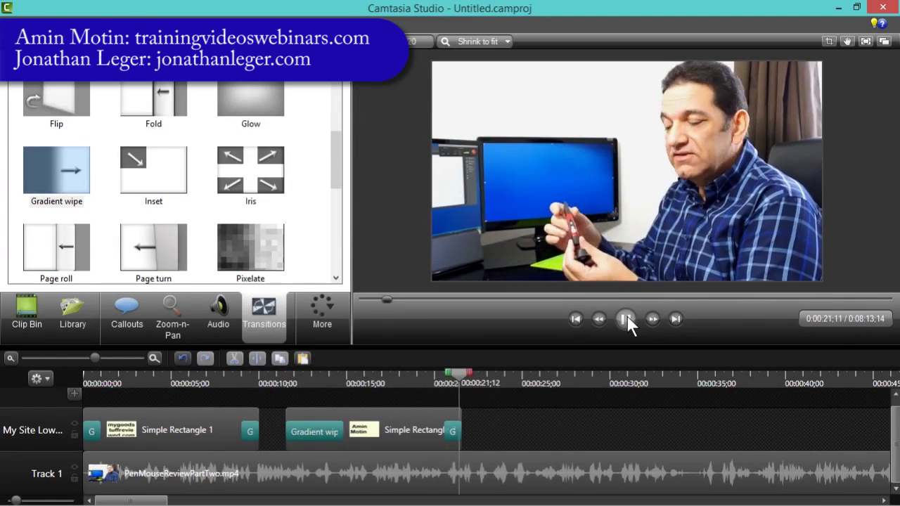
click(436, 379)
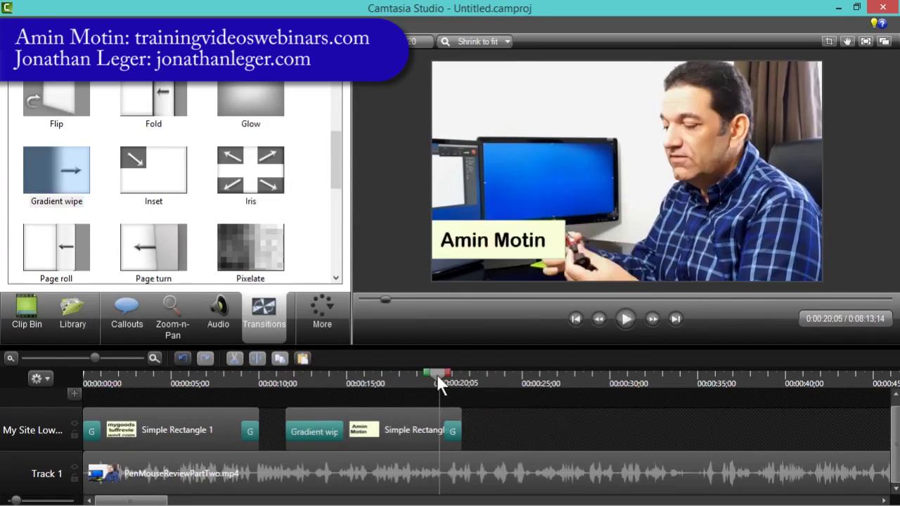
click(630, 319)
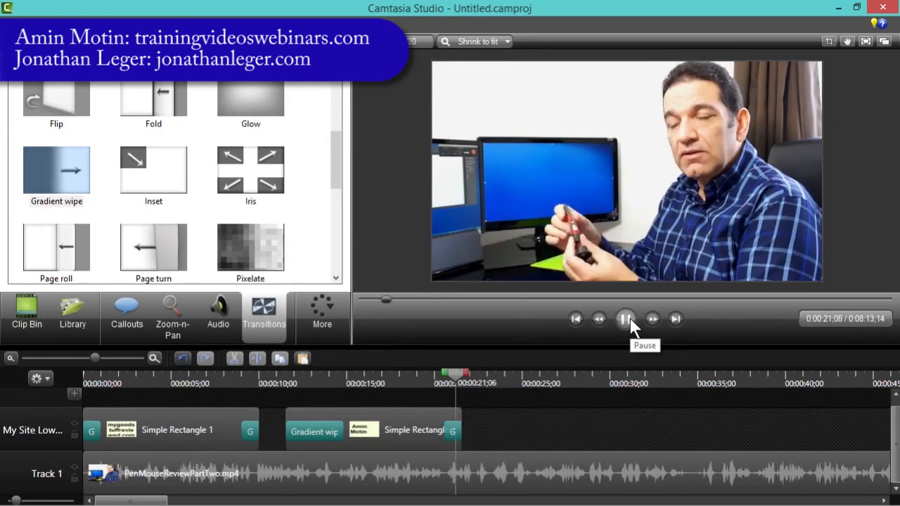
click(626, 319)
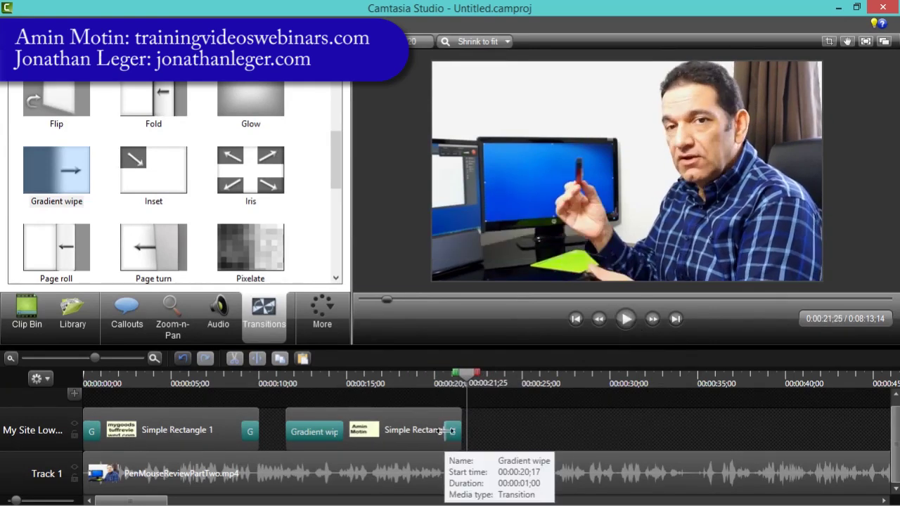
drag(447, 429, 454, 429)
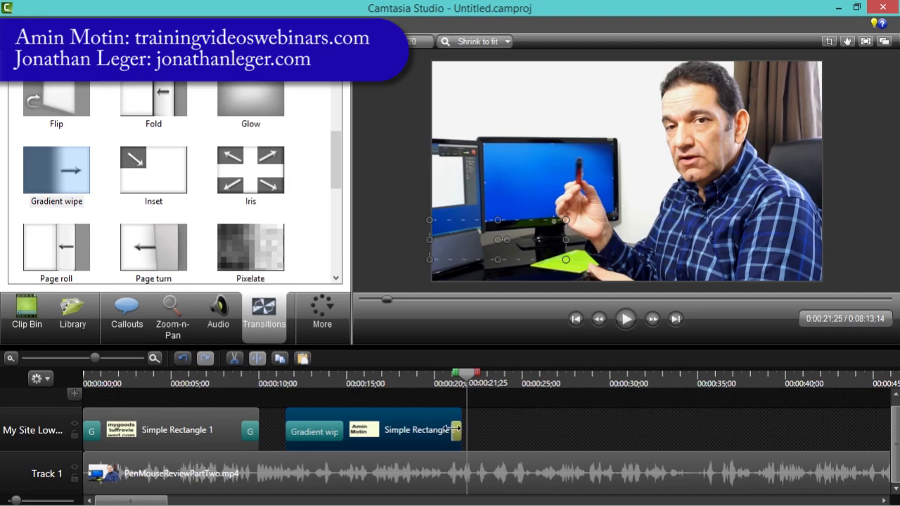
drag(467, 372, 437, 374)
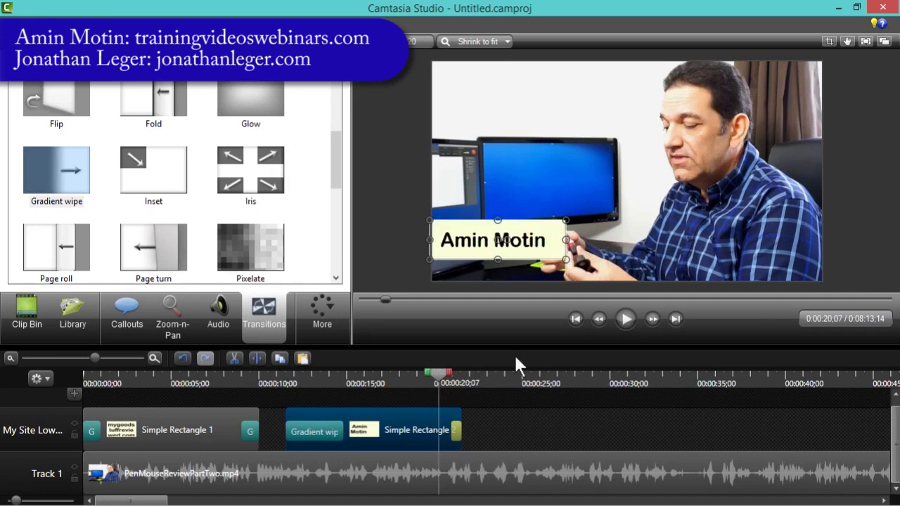
click(626, 319)
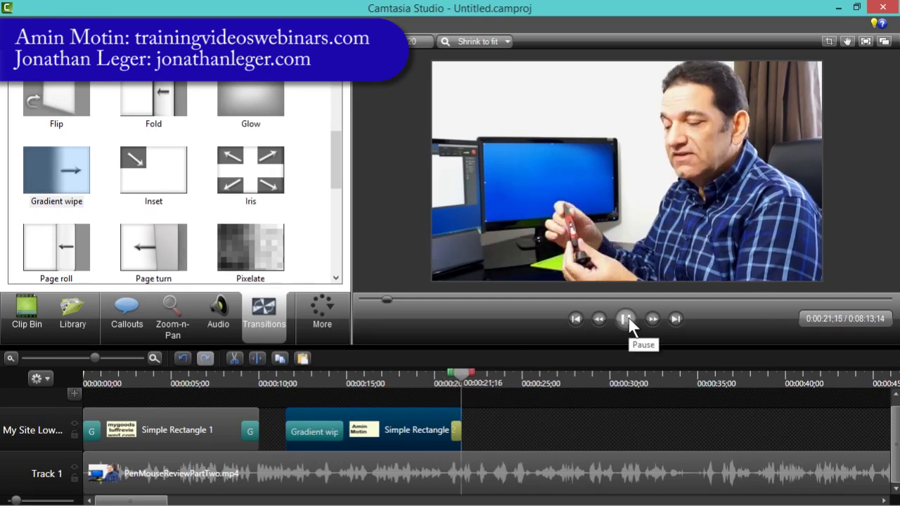
click(626, 319)
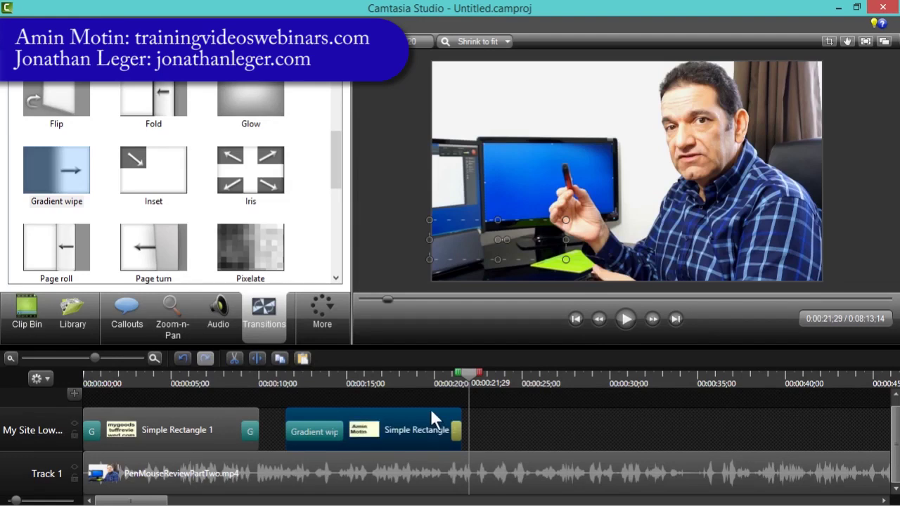
Step: Lengthen Simple Rectangle 2, review its timing, then pull its end back to around 00:00:21
click(462, 373)
drag(462, 376, 386, 384)
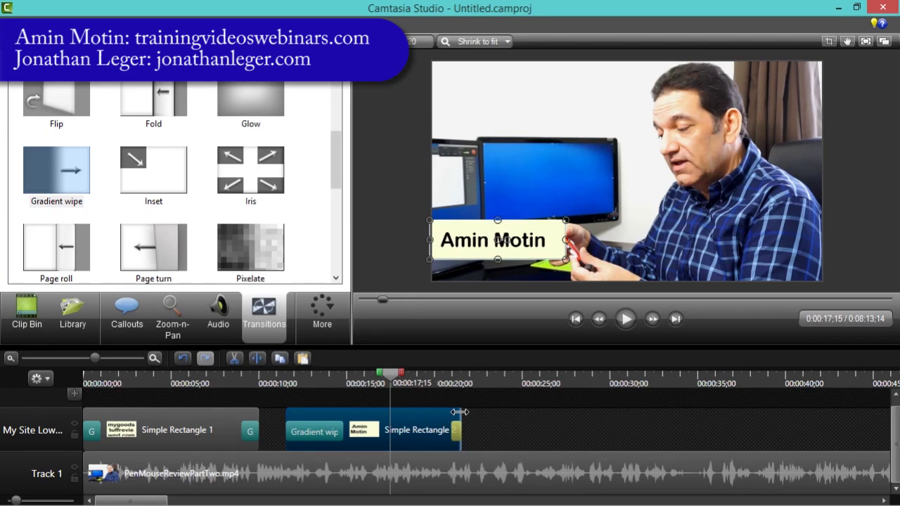
drag(460, 412, 694, 415)
drag(393, 374, 438, 394)
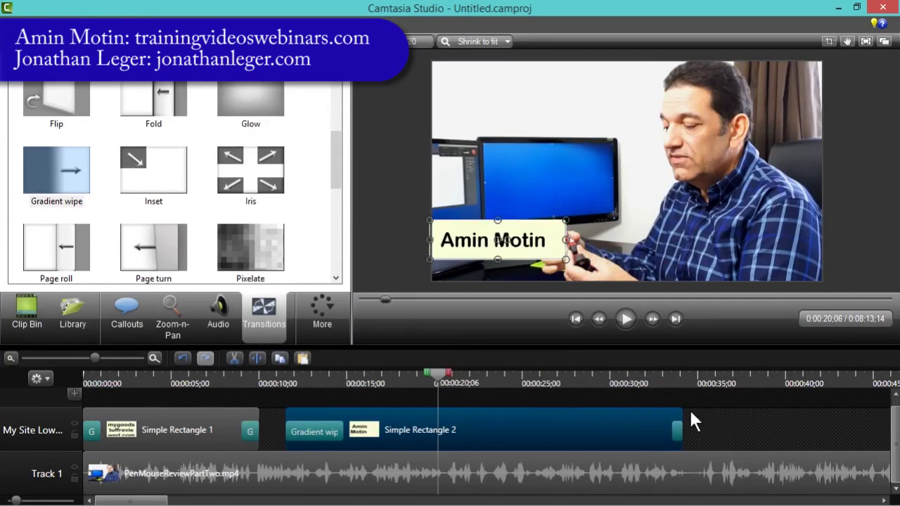
drag(681, 415, 379, 410)
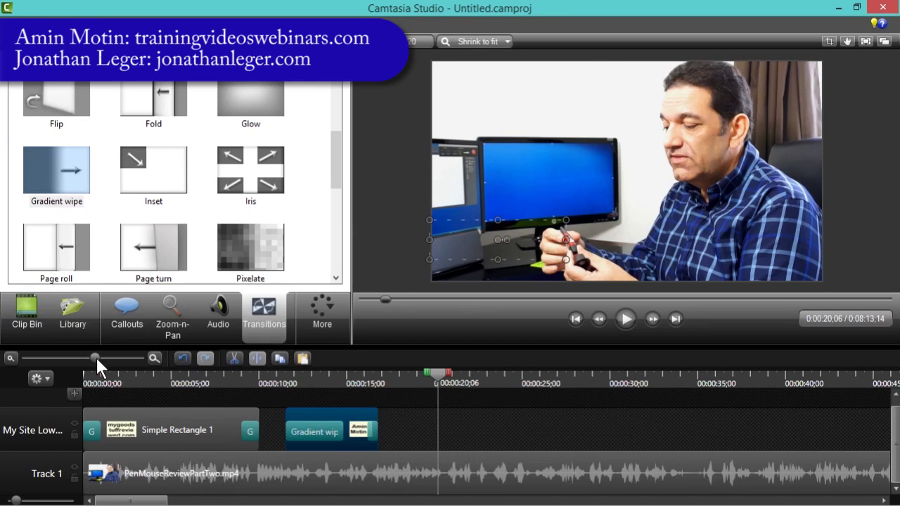
drag(96, 357, 112, 356)
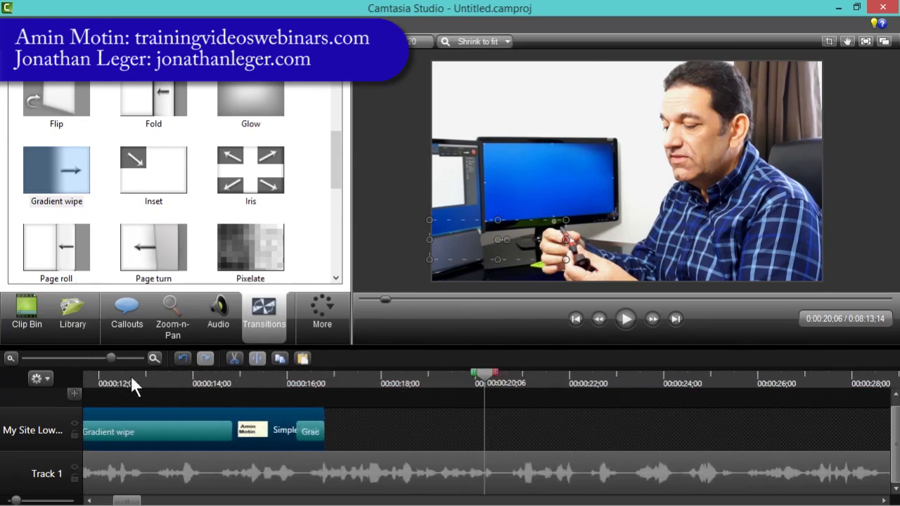
click(309, 480)
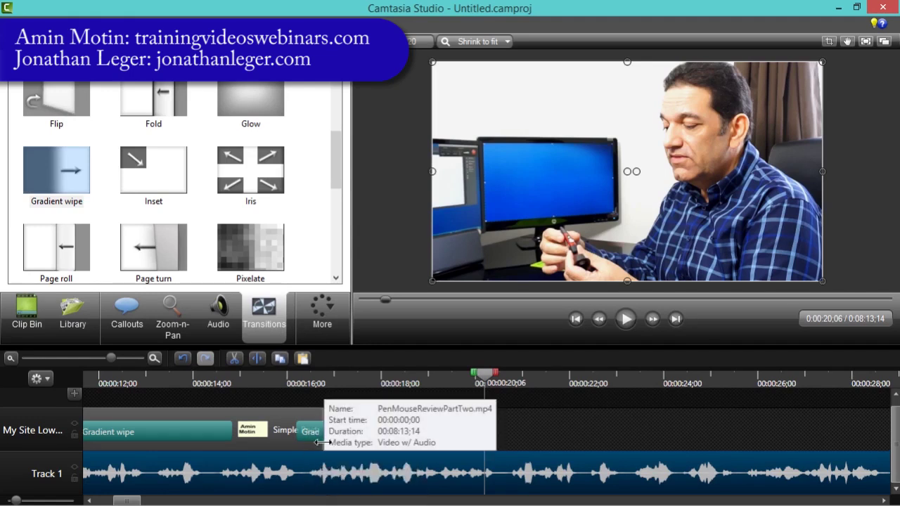
drag(321, 420, 306, 420)
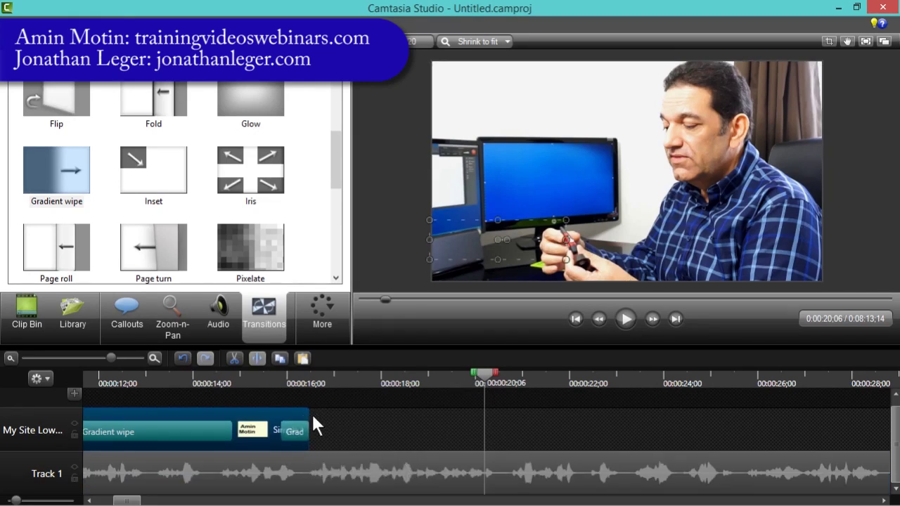
drag(308, 417, 334, 417)
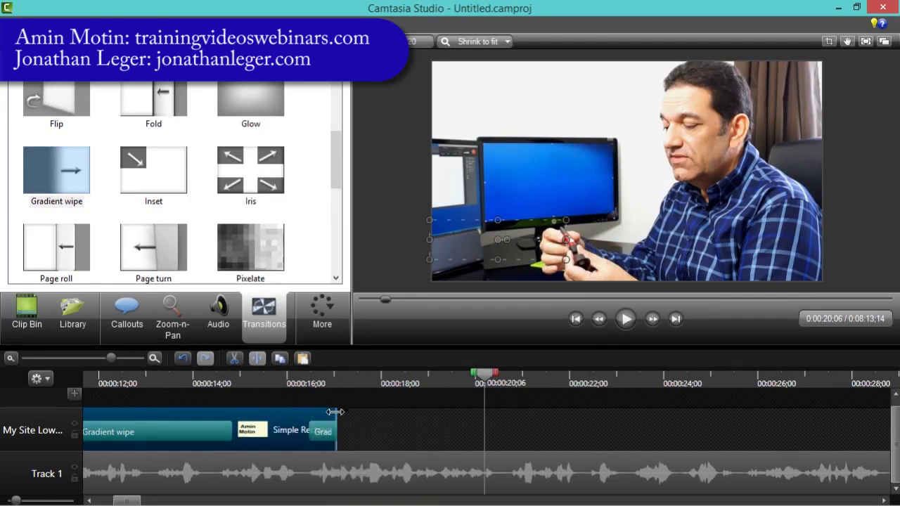
drag(337, 412, 340, 412)
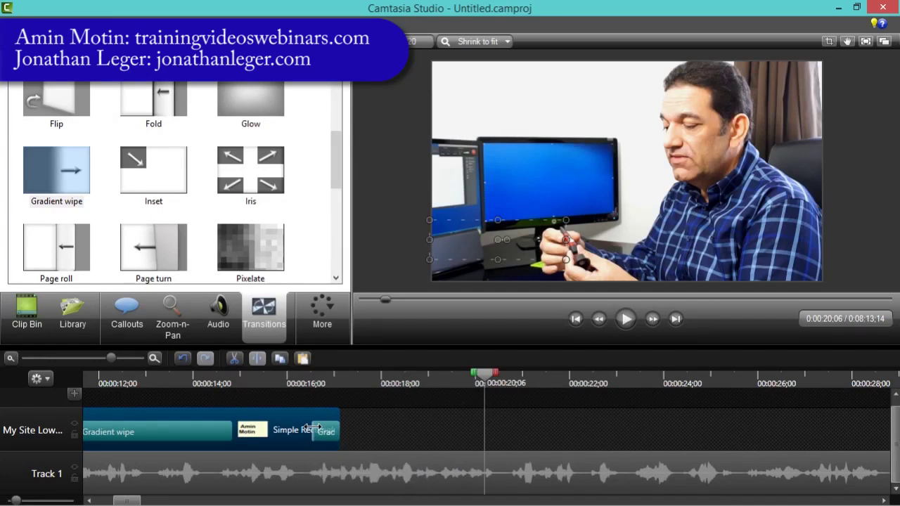
click(39, 359)
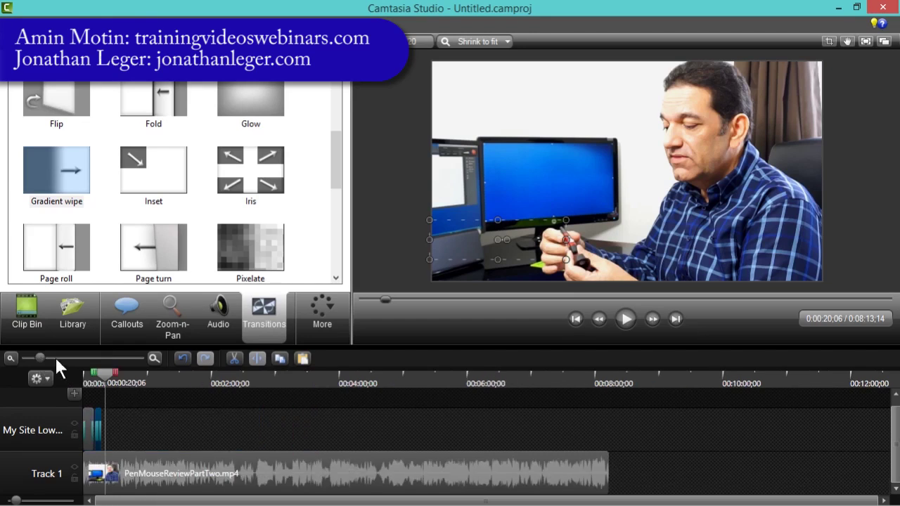
drag(41, 356, 80, 357)
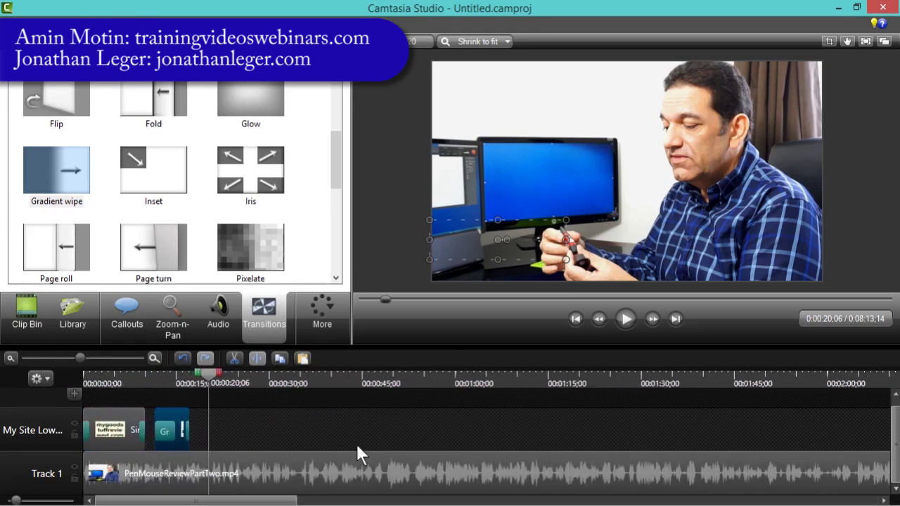
mouse_move(209, 376)
mouse_down()
mouse_move(99, 382)
mouse_move(203, 384)
mouse_up()
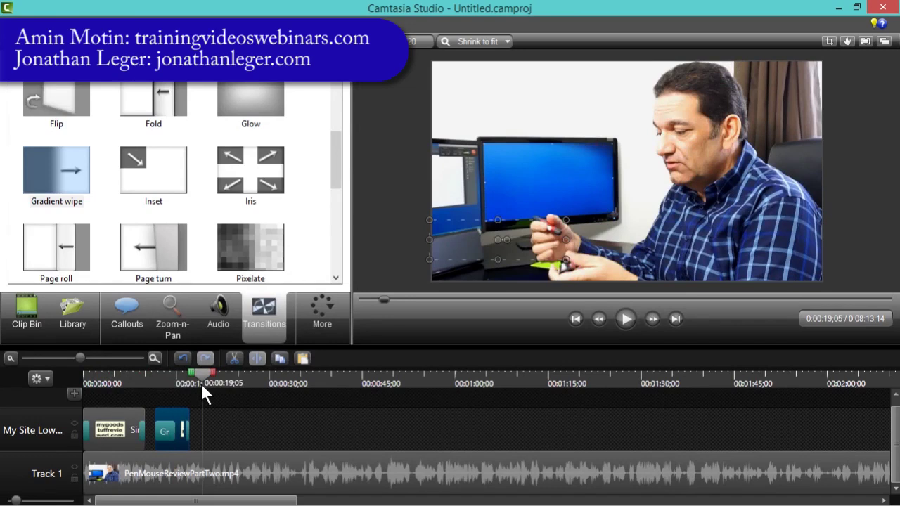
click(104, 420)
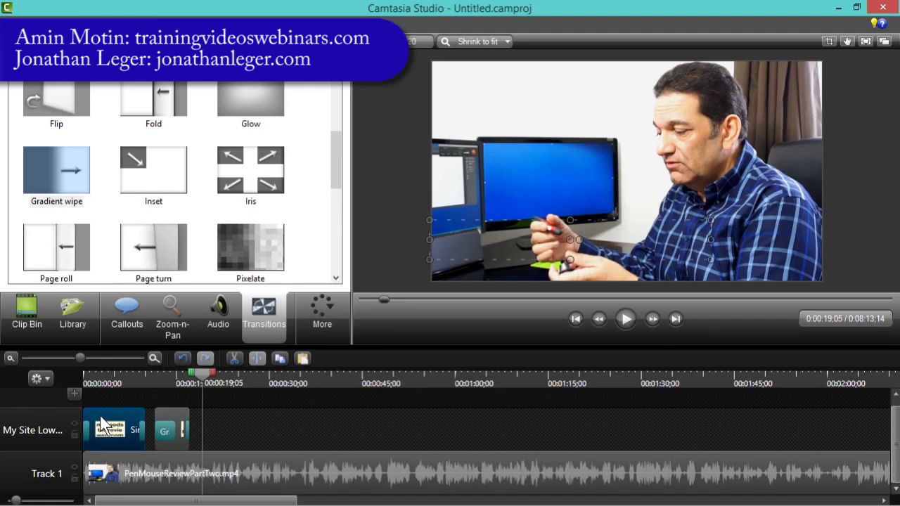
drag(100, 416, 266, 428)
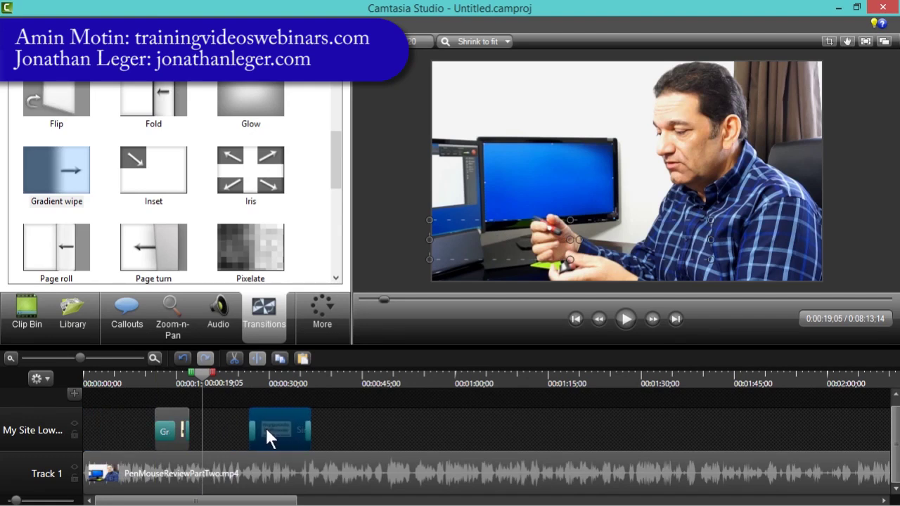
click(170, 415)
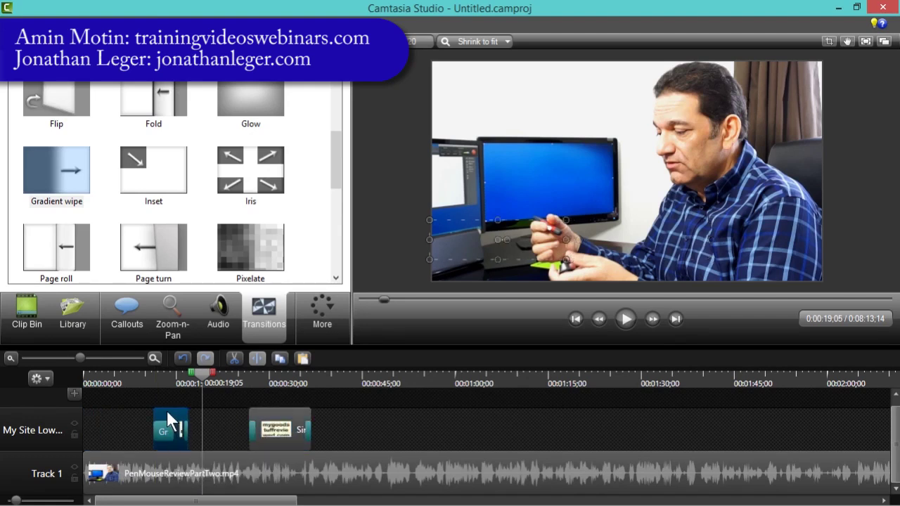
drag(167, 410, 57, 424)
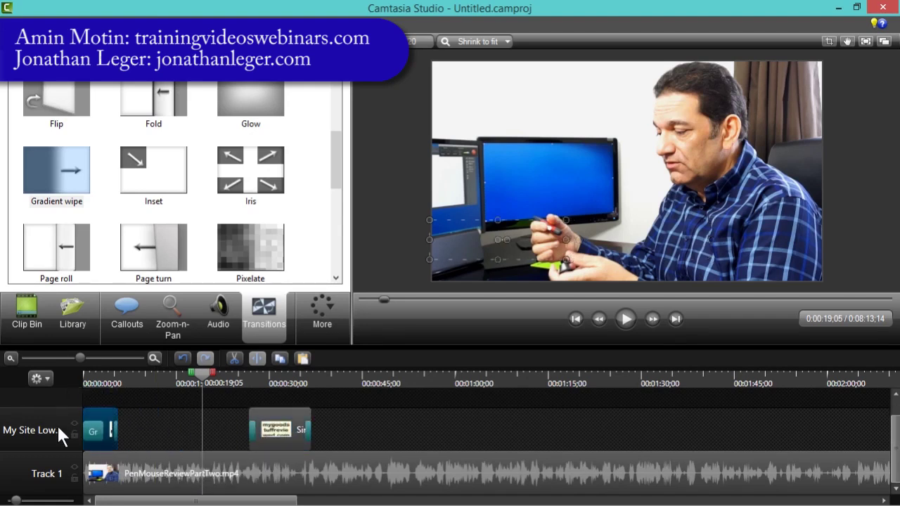
click(283, 417)
drag(287, 414, 113, 415)
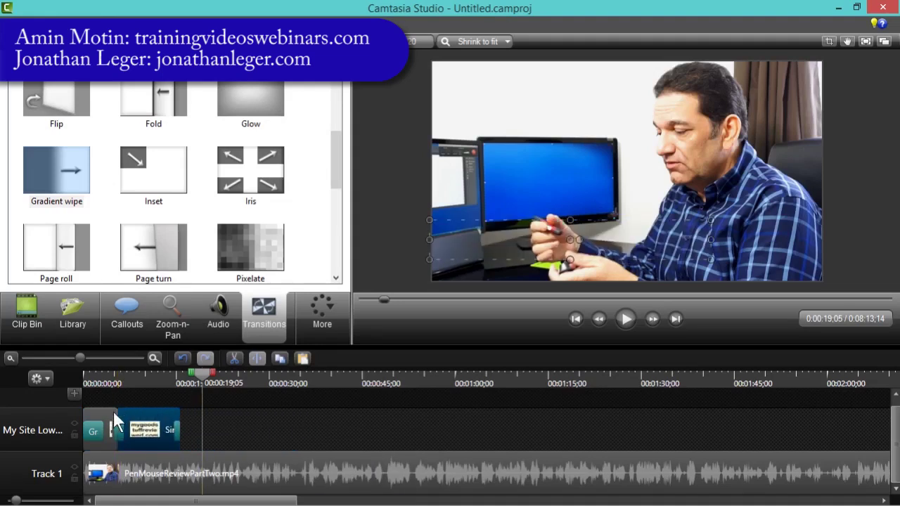
drag(79, 359, 98, 359)
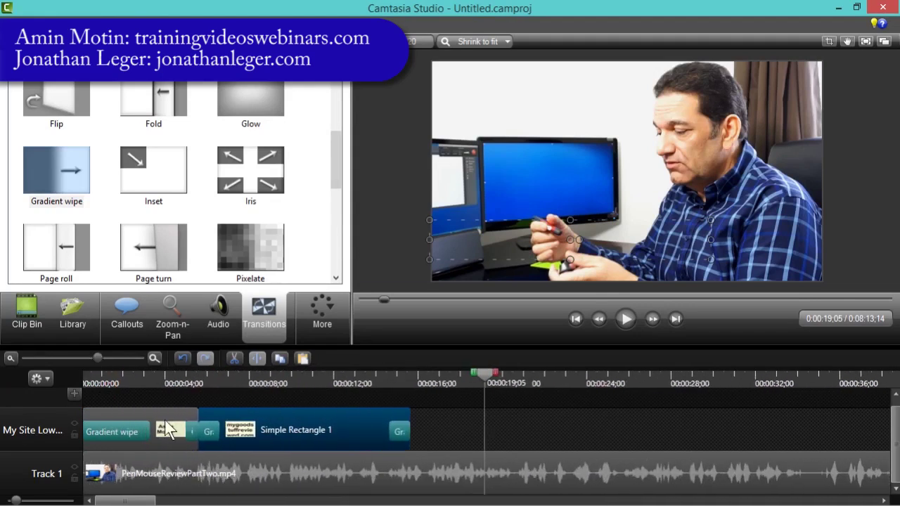
drag(140, 380, 86, 376)
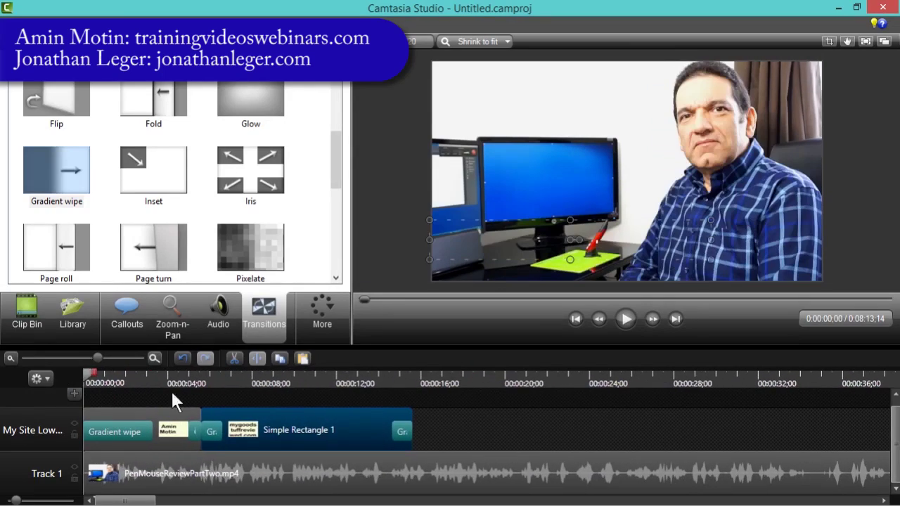
Step: Play from the start, pause near 0:00:11 on the mygoodstuffreviewed.com callout, and zoom out
click(391, 266)
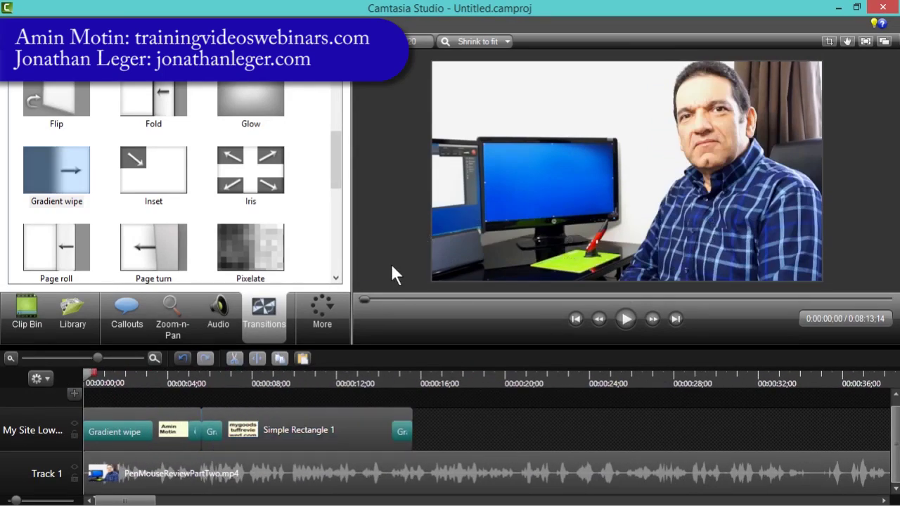
click(626, 320)
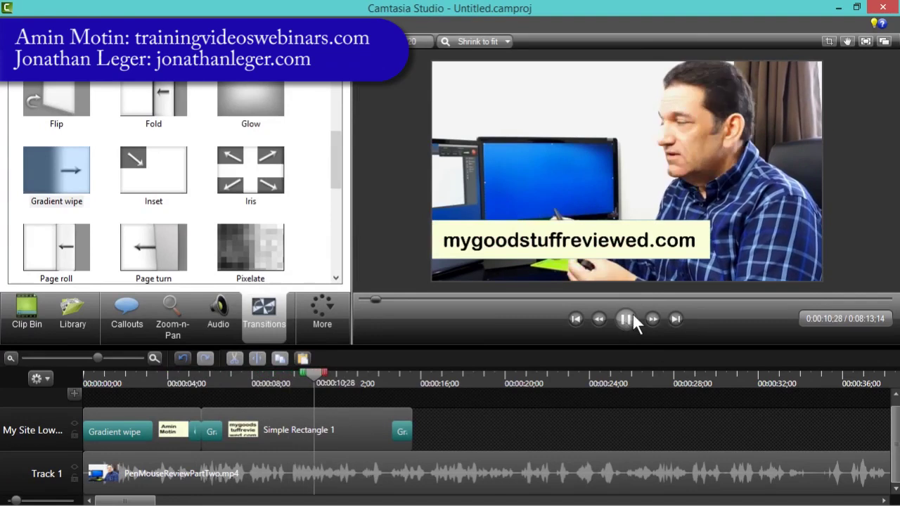
click(624, 320)
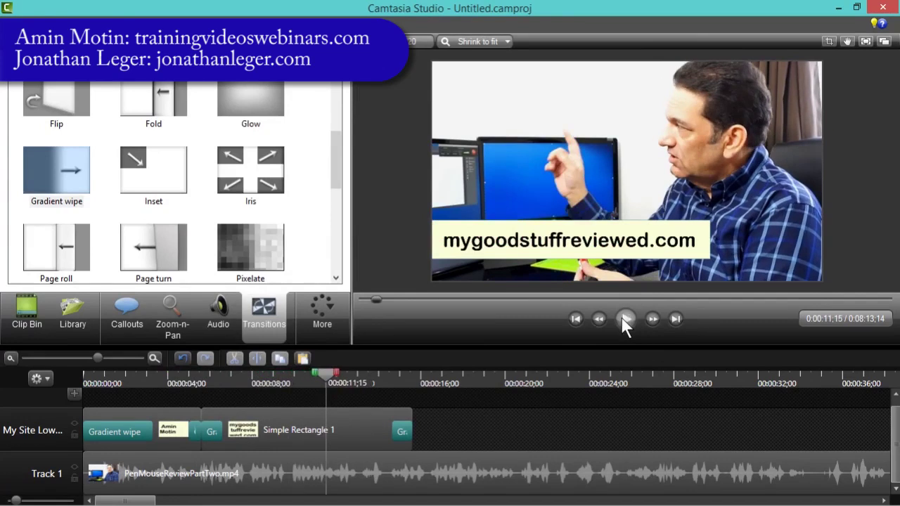
click(63, 358)
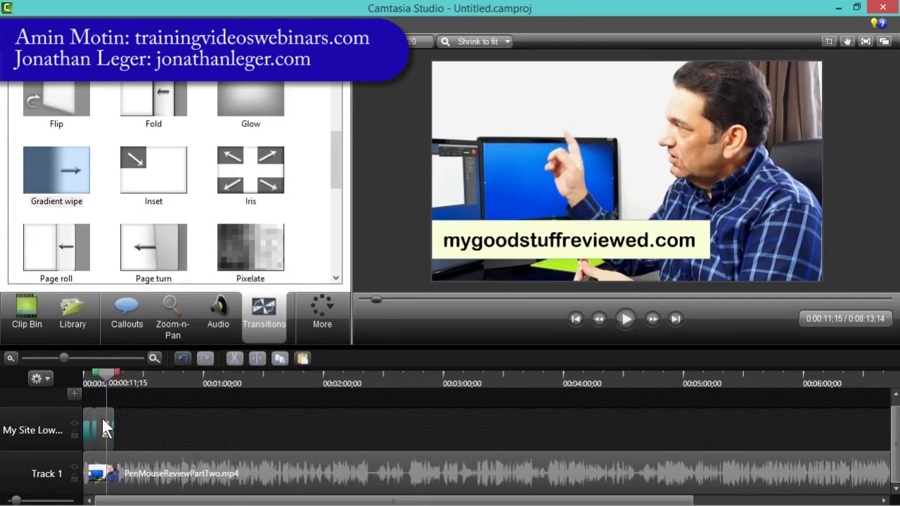
Step: Stretch the mygoodstuffreviewed.com callout to run to the end of PenMouseReviewPartTwo.mp4
drag(105, 377, 113, 380)
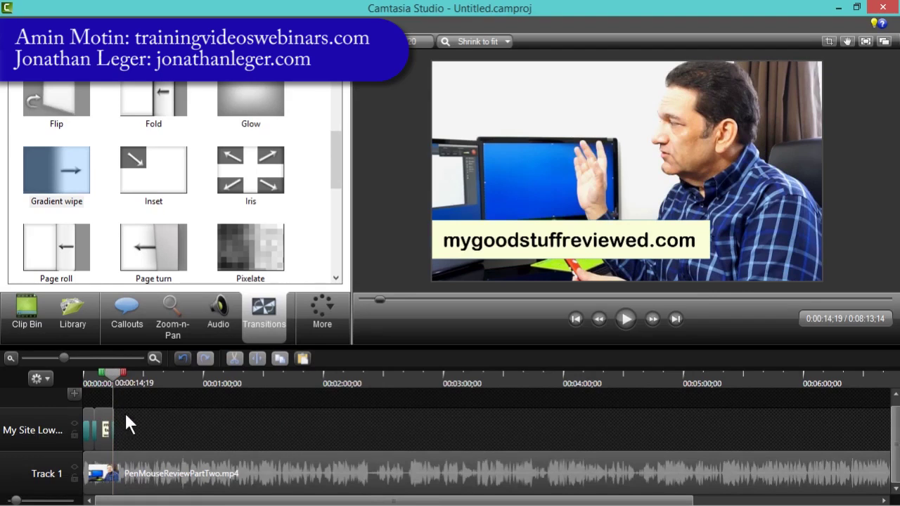
drag(114, 381, 98, 375)
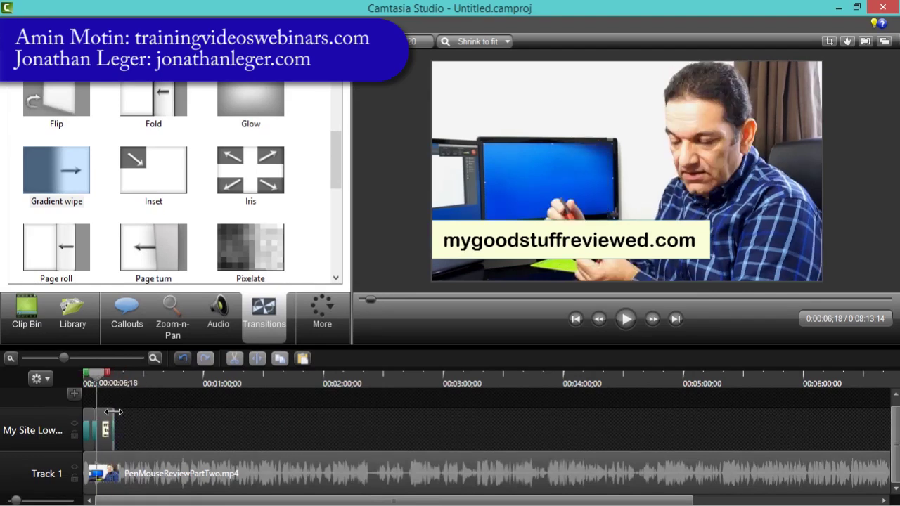
drag(114, 412, 772, 438)
Step: Move the playhead to 0:06:29;15 and zoom the timeline out to the whole project
click(301, 380)
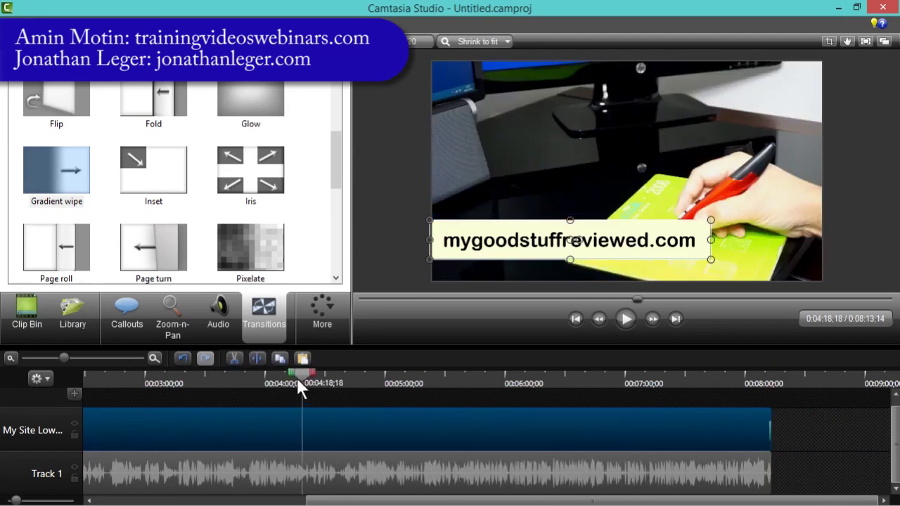
drag(298, 380, 562, 387)
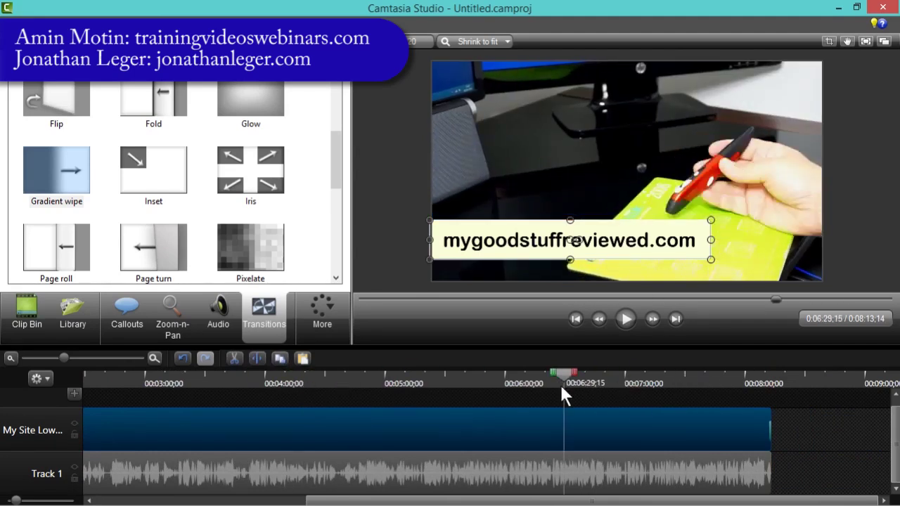
drag(33, 357, 35, 354)
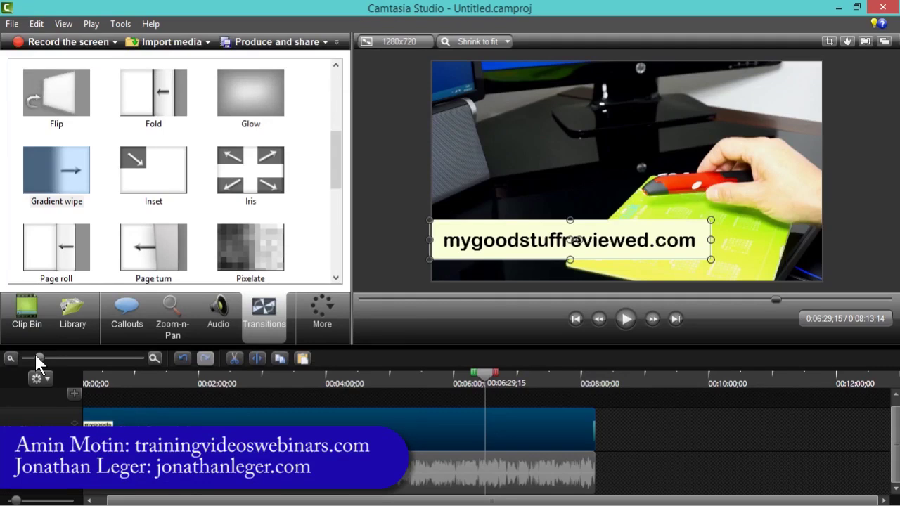
click(129, 319)
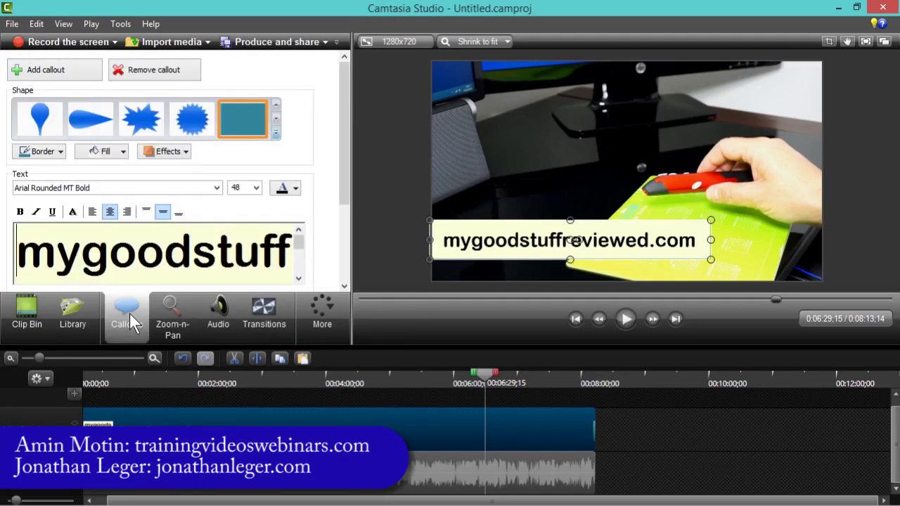
Step: Add a Wedge callout at 0:06:29;15 on the banner's left end and enlarge the timeline
click(275, 132)
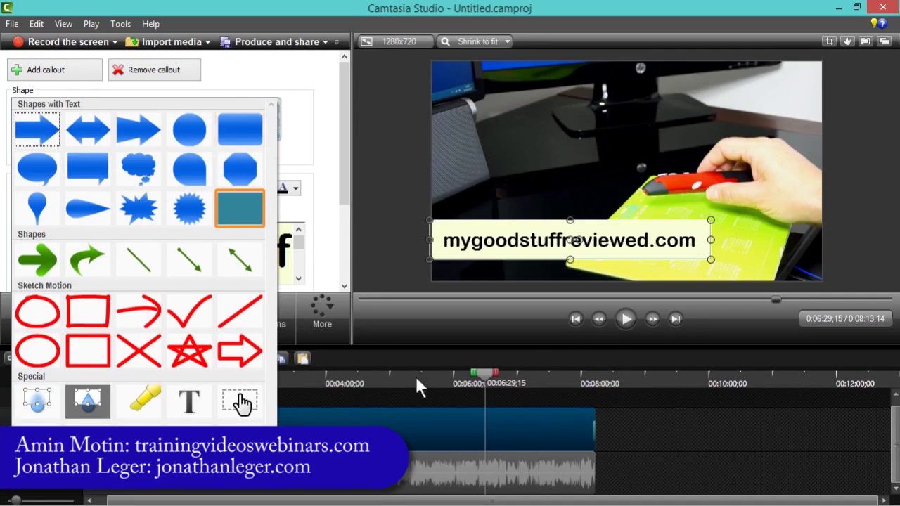
click(59, 76)
click(60, 76)
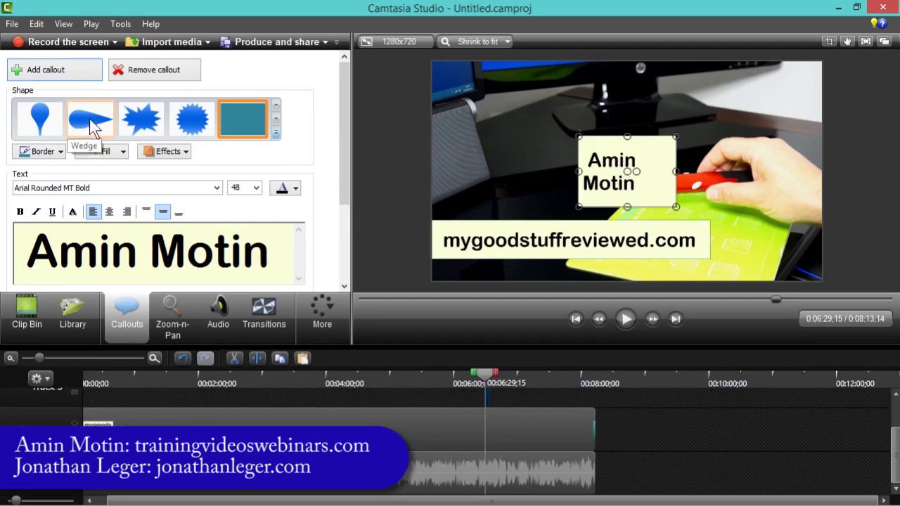
click(277, 134)
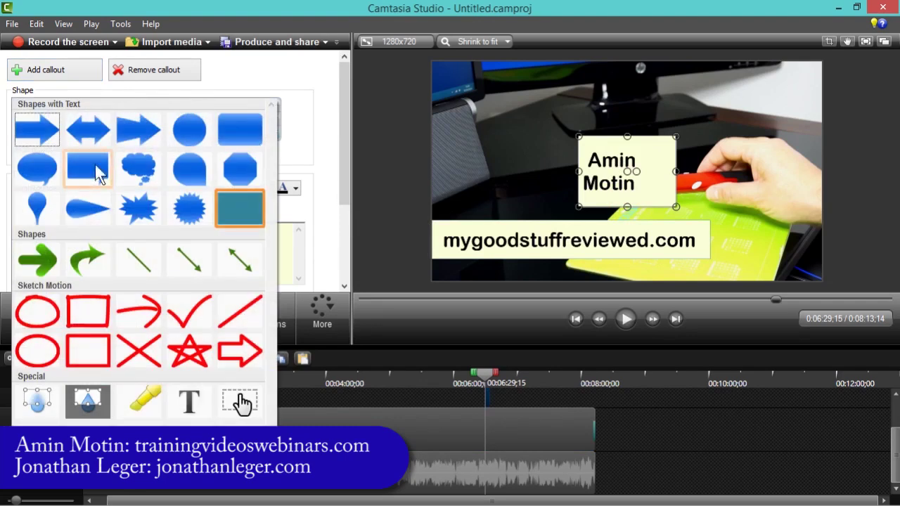
click(84, 211)
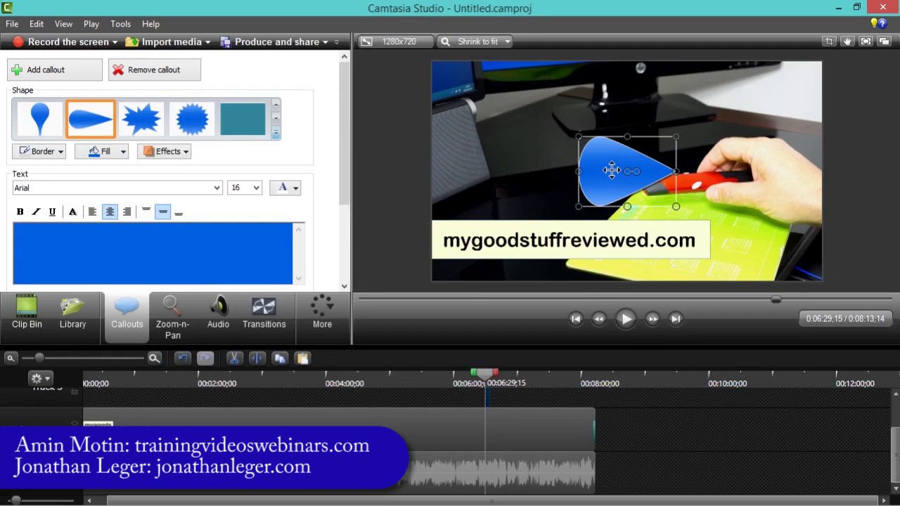
drag(612, 171, 466, 239)
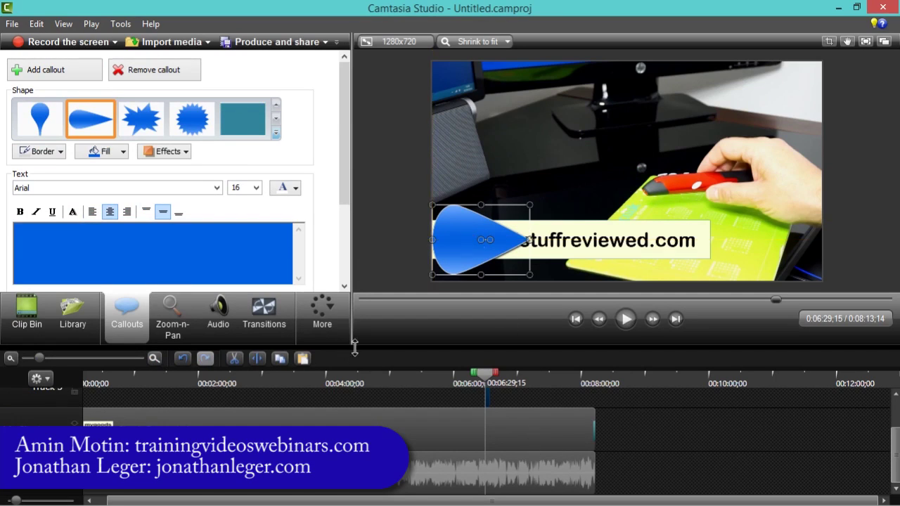
drag(352, 344, 352, 294)
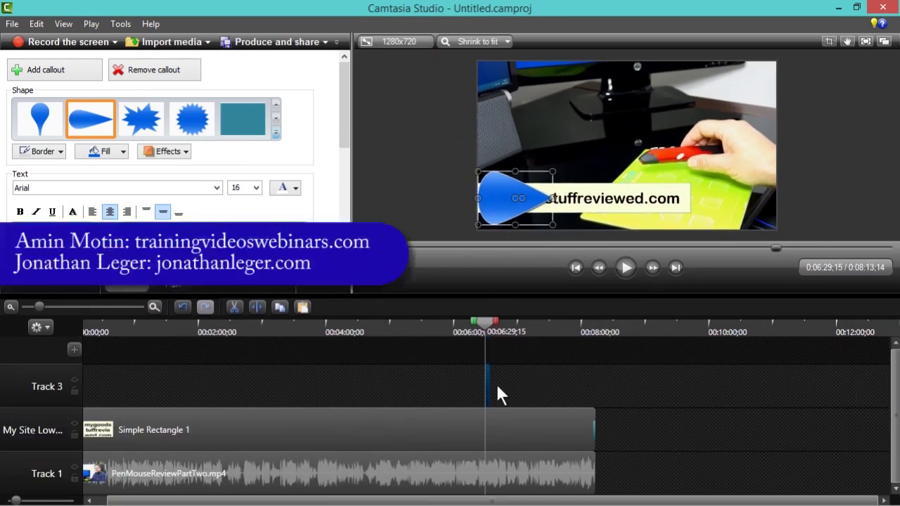
Step: Extend the Wedge 3 clip to the end of the video
drag(488, 381, 594, 381)
drag(486, 326, 517, 332)
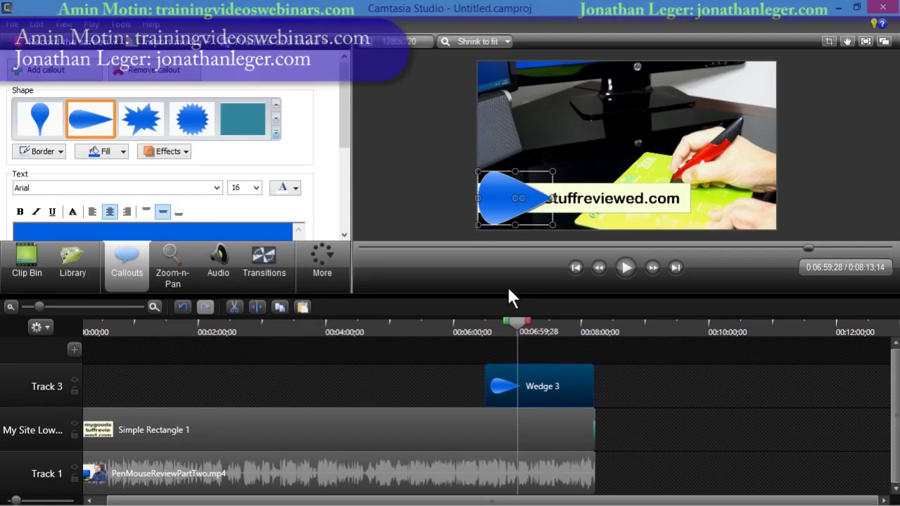
drag(552, 390, 535, 412)
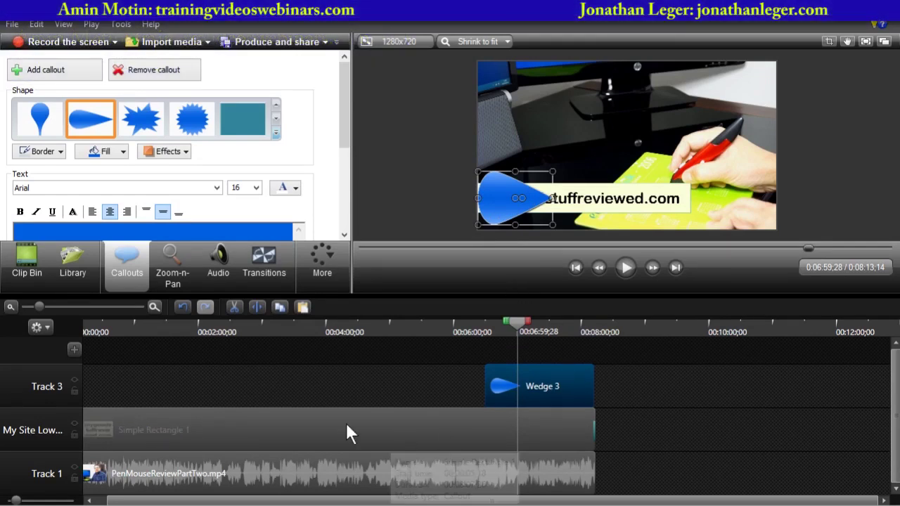
Step: Insert Track 4 and move the Simple Rectangle 1 banner up onto it
click(297, 421)
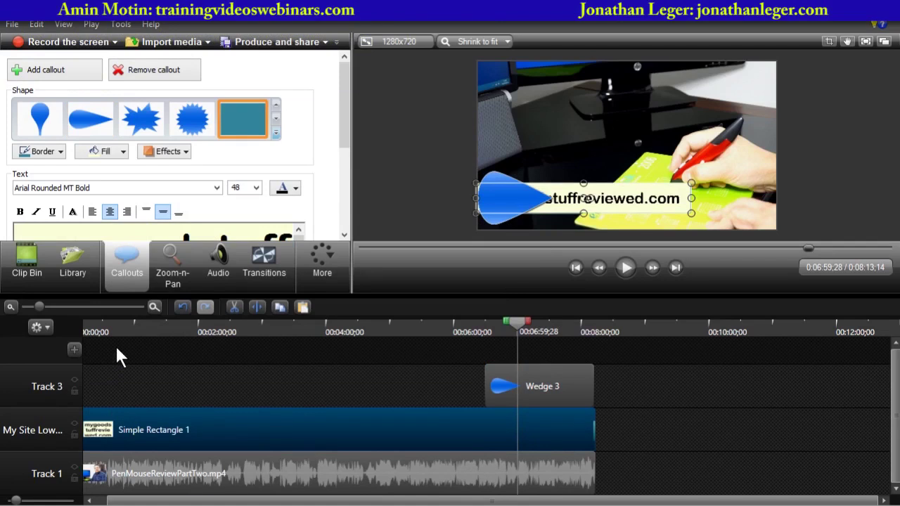
click(74, 350)
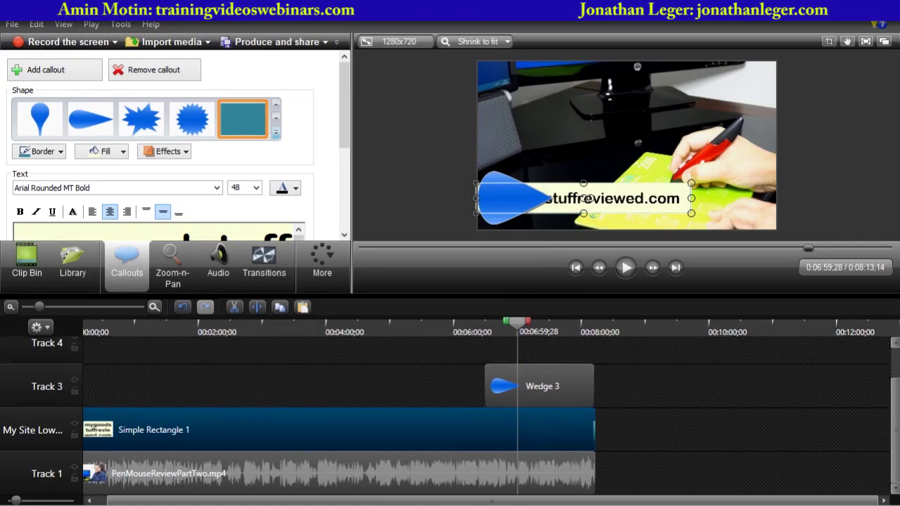
drag(427, 421, 432, 349)
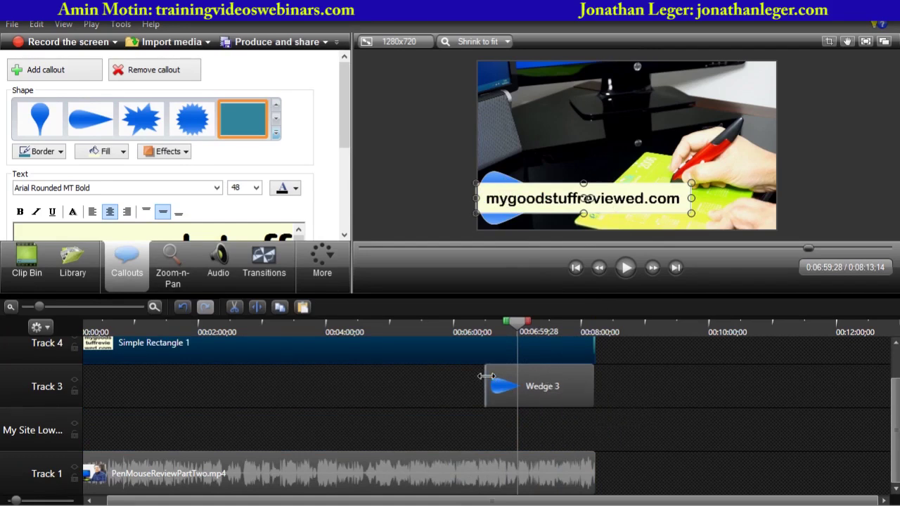
drag(39, 308, 24, 308)
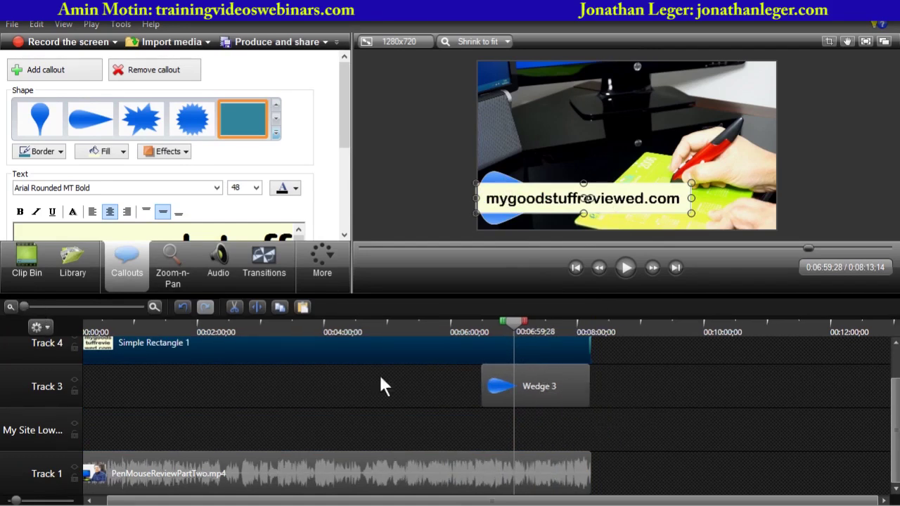
Step: Drag Wedge 3's start back to near the beginning of the video
click(484, 377)
drag(484, 377, 187, 377)
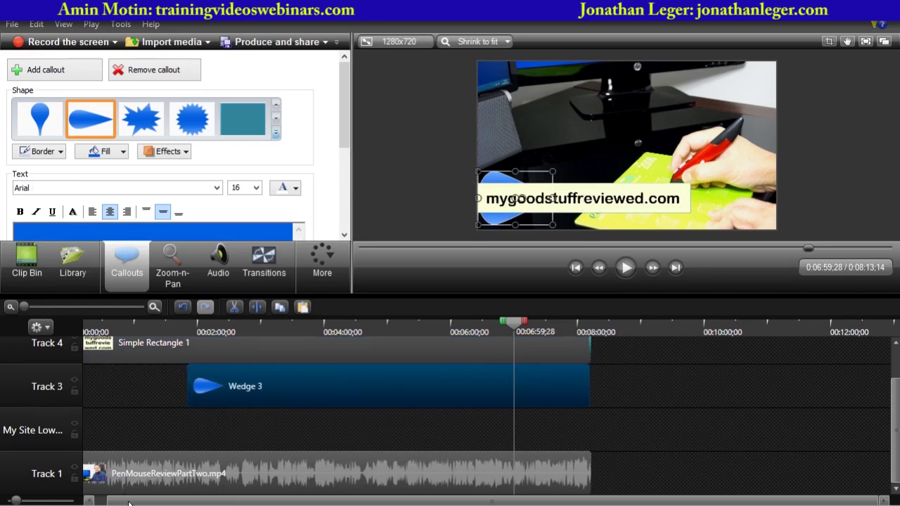
click(90, 500)
drag(200, 383, 84, 380)
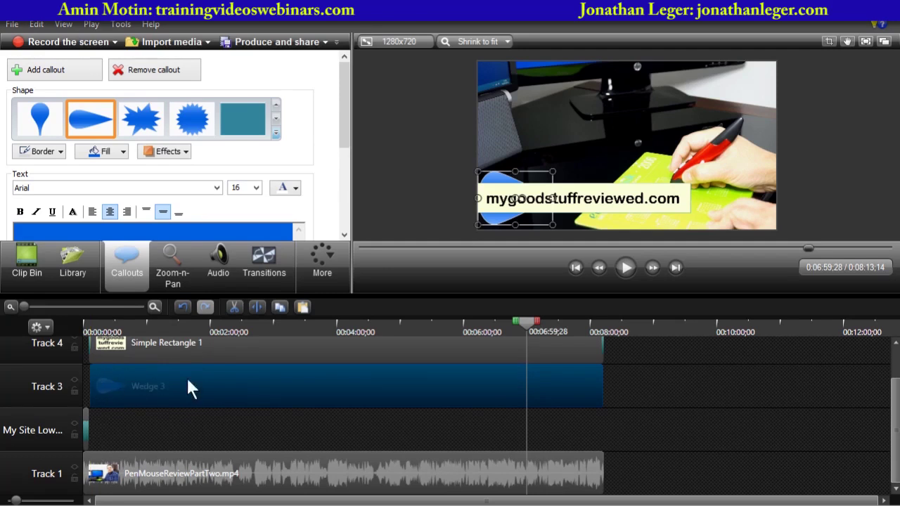
Step: Resize and reposition the blue wedge so it peeks out above the banner's left end
drag(527, 331, 332, 334)
drag(385, 339, 368, 369)
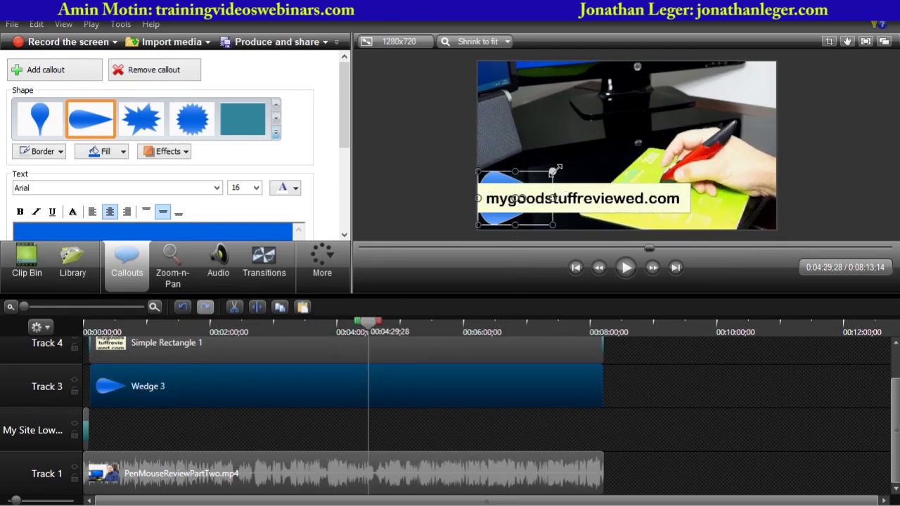
mouse_move(553, 173)
mouse_down()
mouse_move(573, 148)
mouse_move(602, 151)
mouse_move(543, 172)
mouse_up()
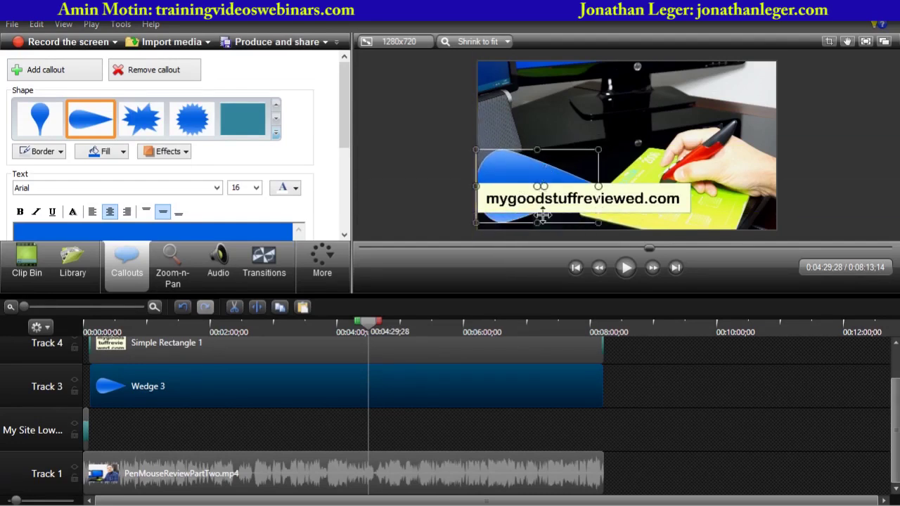
drag(538, 223, 537, 213)
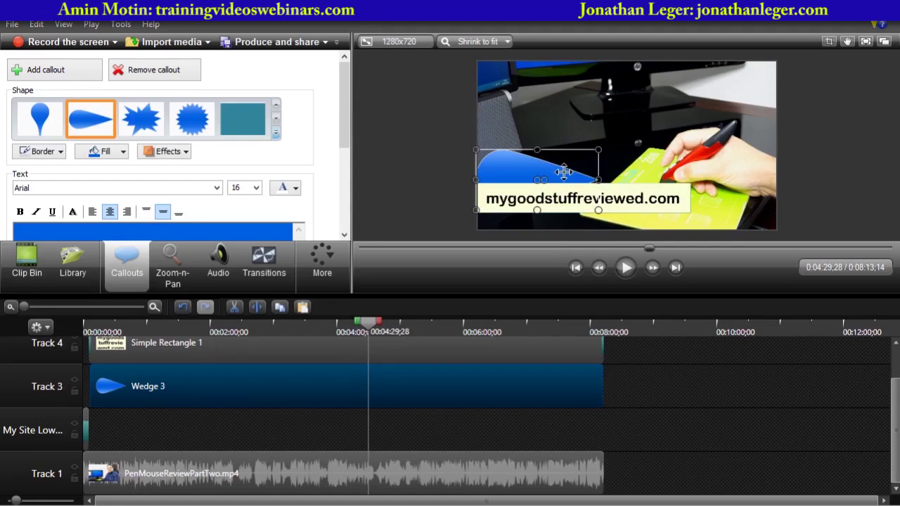
drag(564, 172, 540, 181)
drag(536, 150, 537, 158)
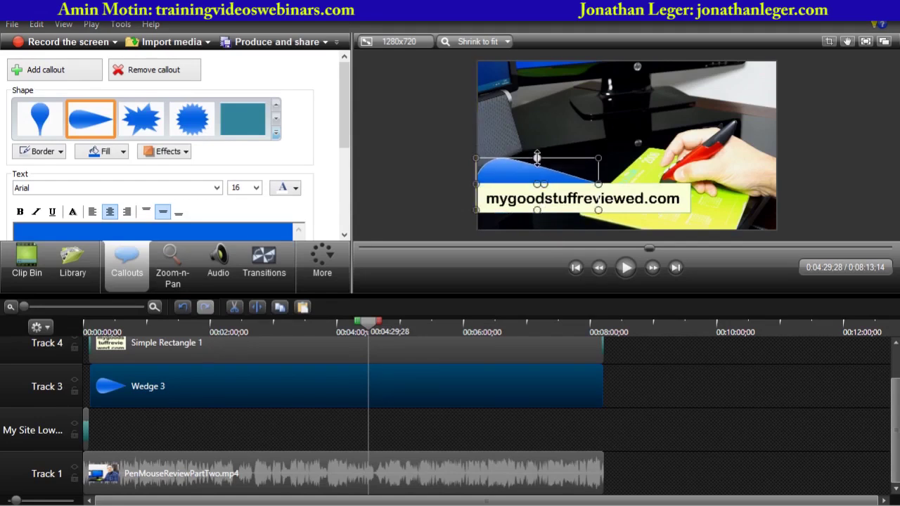
click(436, 206)
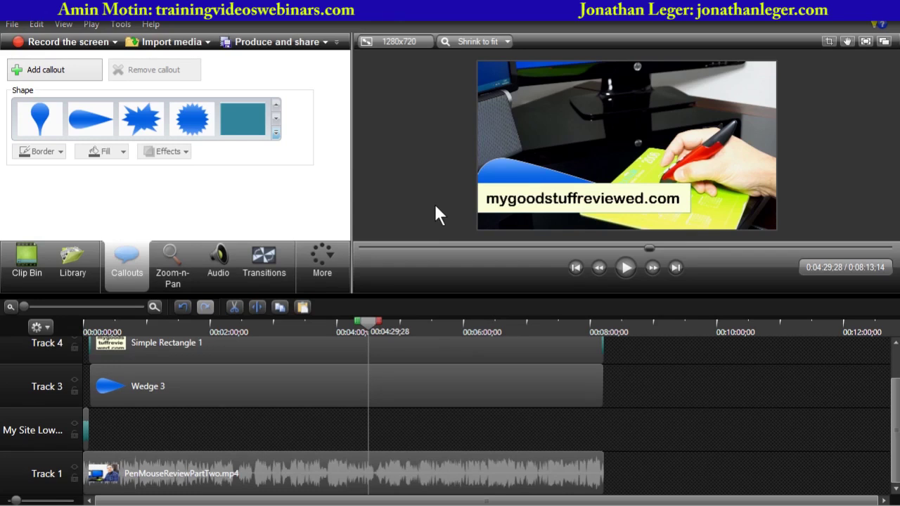
Step: Show the Library's callout and Lower Third items, then return the playhead to 0:00:00;00
click(69, 273)
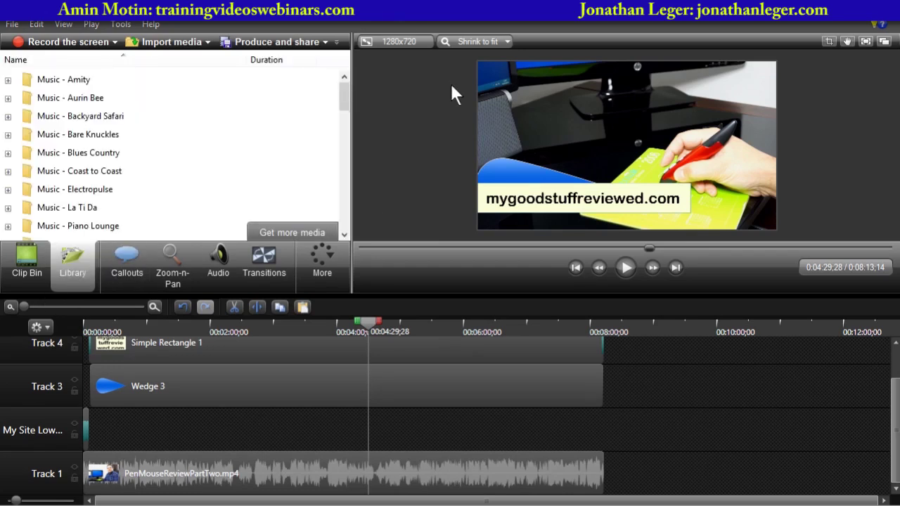
drag(347, 99, 336, 172)
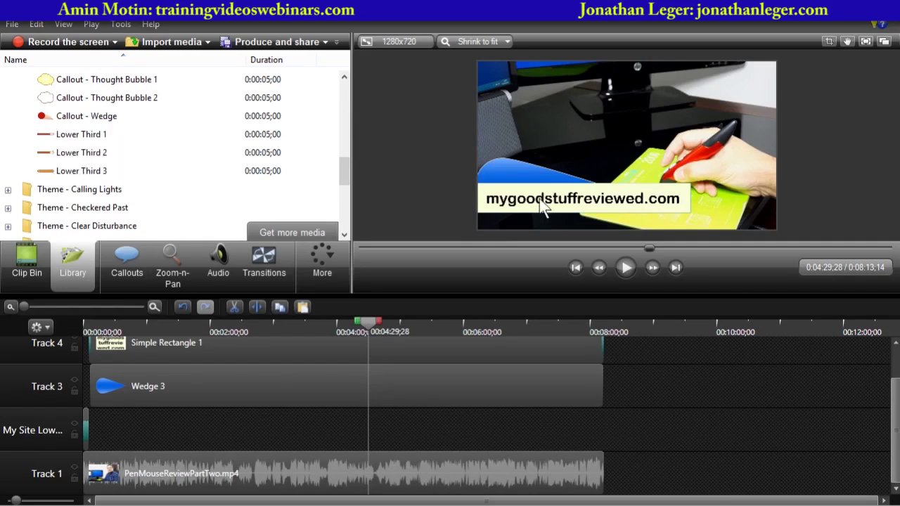
drag(367, 322, 26, 342)
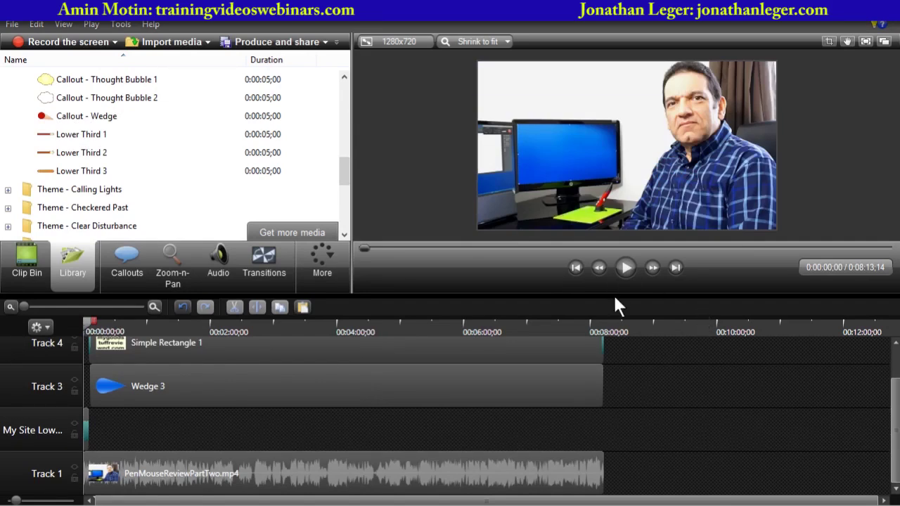
Step: Play the video to 0:00:21;10, then inspect the Track 4 banner and Track 3 Wedge 3 clips
drag(613, 293, 611, 398)
click(624, 365)
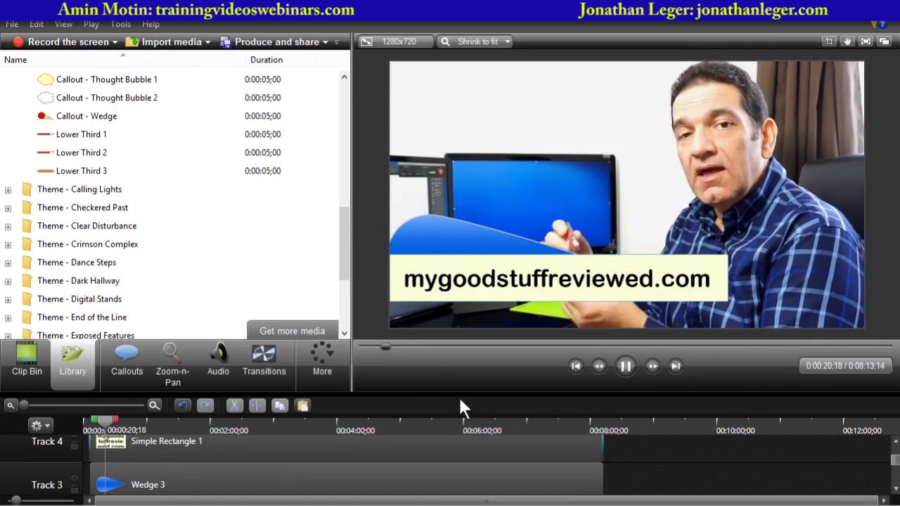
click(625, 367)
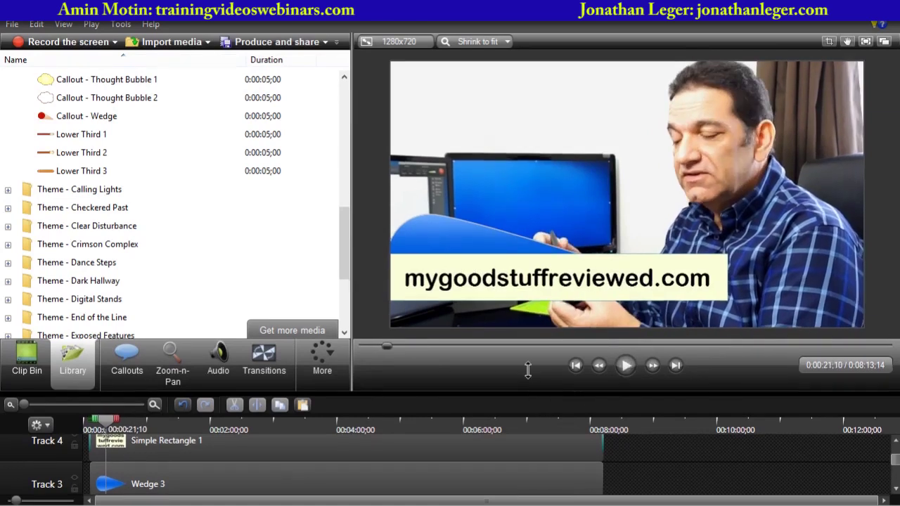
drag(534, 394, 558, 245)
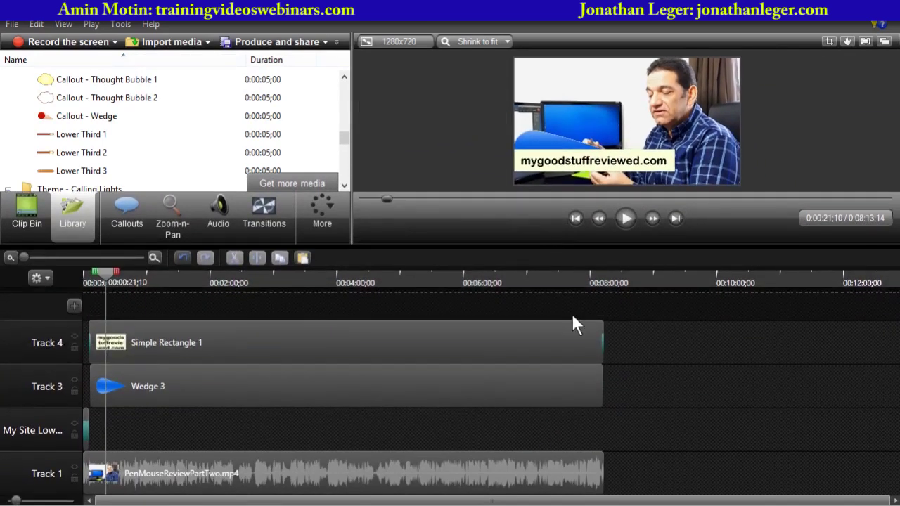
click(310, 344)
click(314, 386)
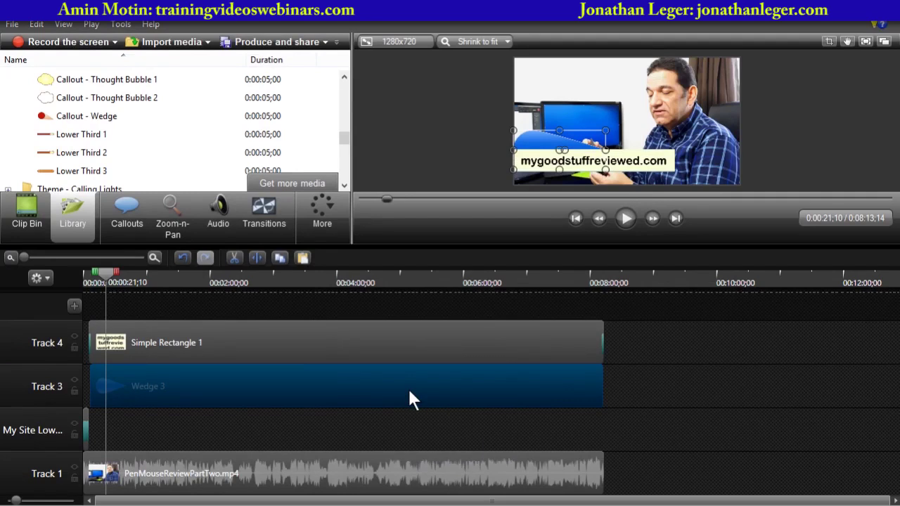
Step: Select Simple Rectangle 1 and Wedge 3 together and group them into Group 1
click(334, 341)
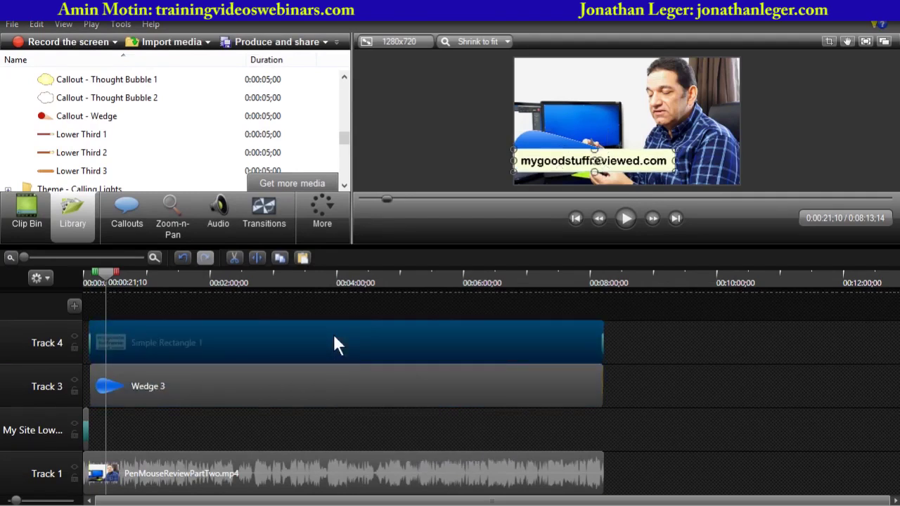
ctrl+click(337, 388)
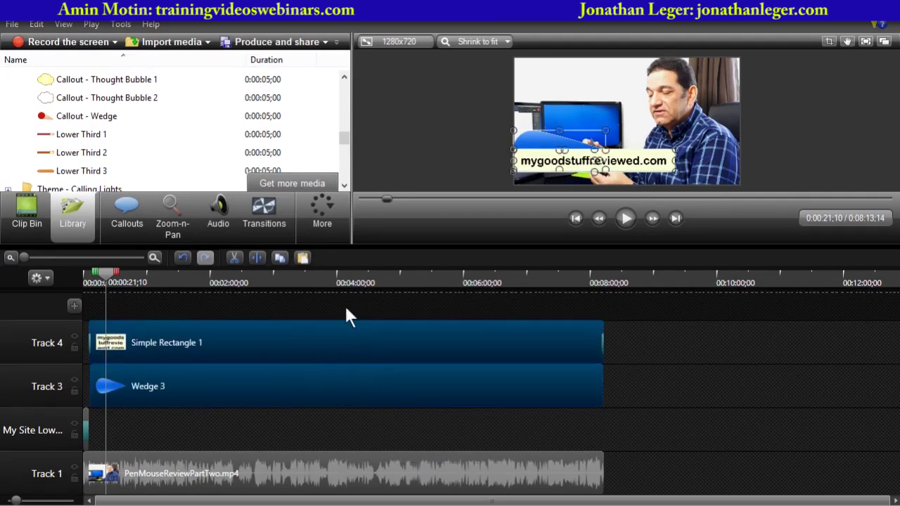
right_click(346, 344)
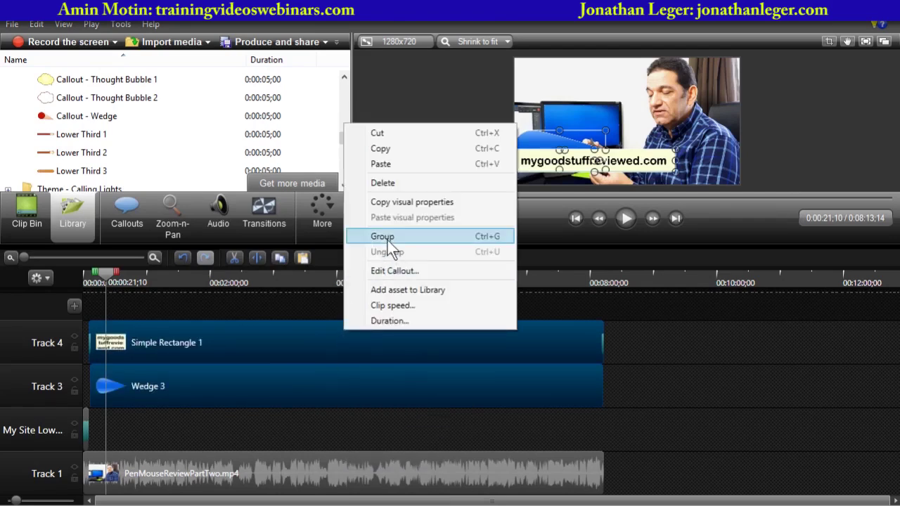
click(383, 238)
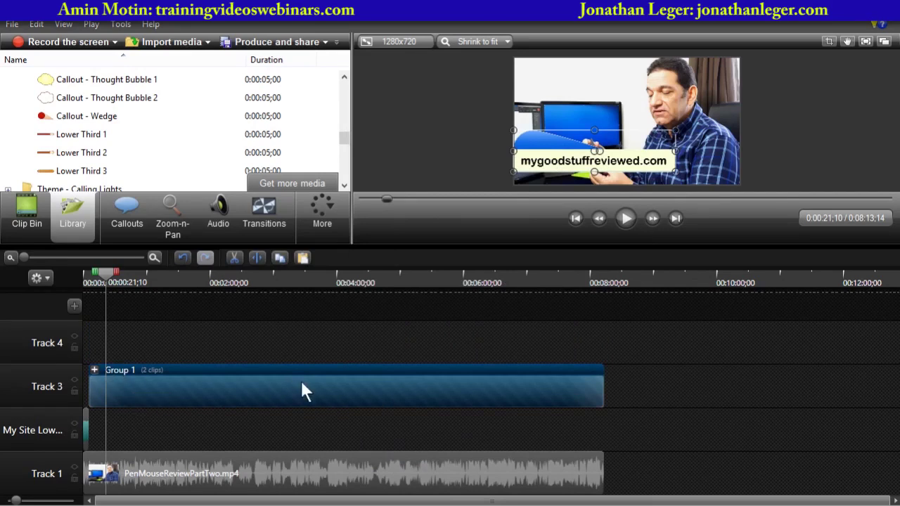
Step: Scrub through the video to check the grouped callout and select Group 1 on Track 3
drag(105, 276, 410, 232)
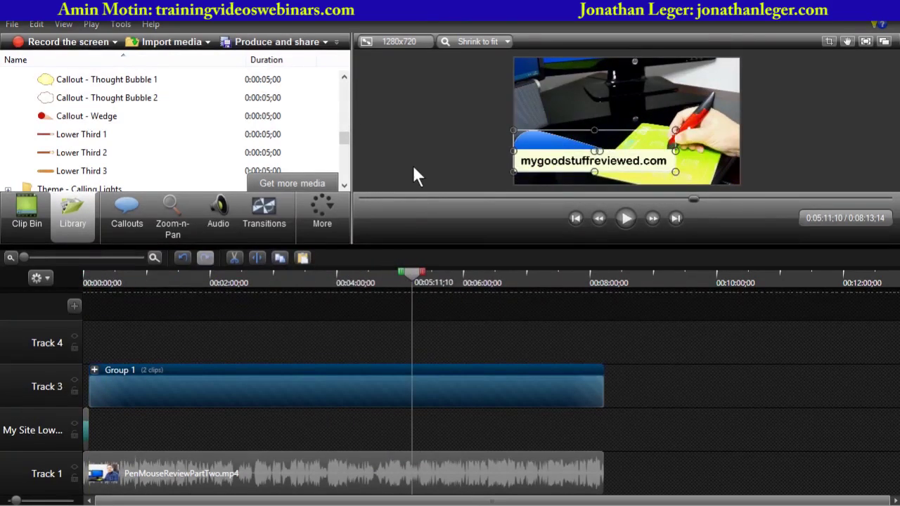
click(420, 236)
drag(415, 278, 360, 318)
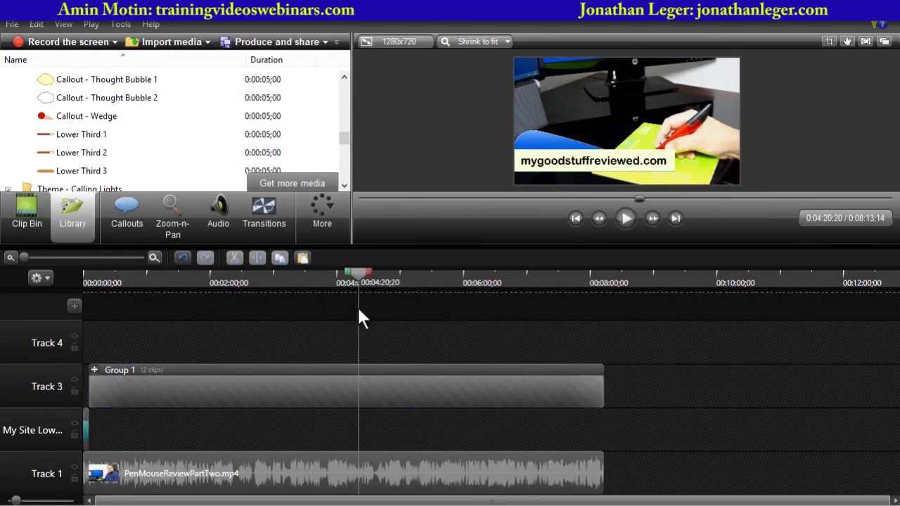
click(251, 365)
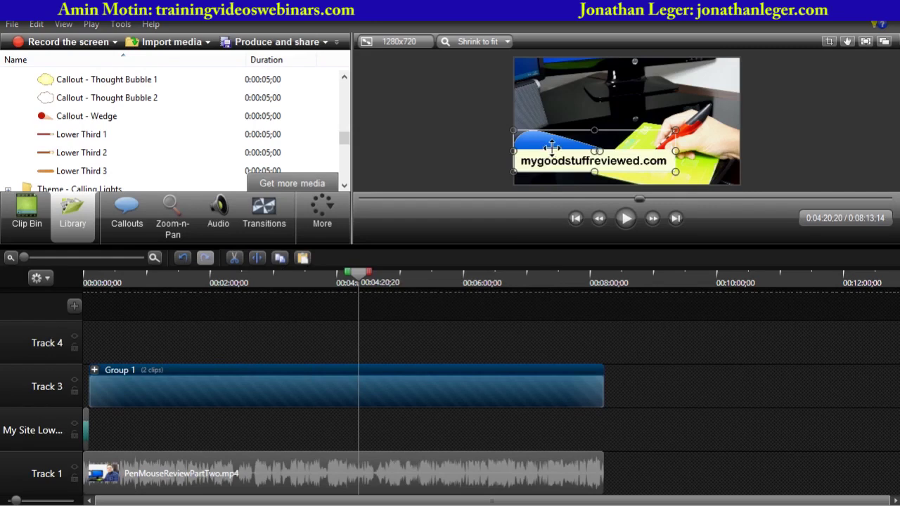
Step: Change Wedge 3's fill inside Group 1 to light blue
click(94, 370)
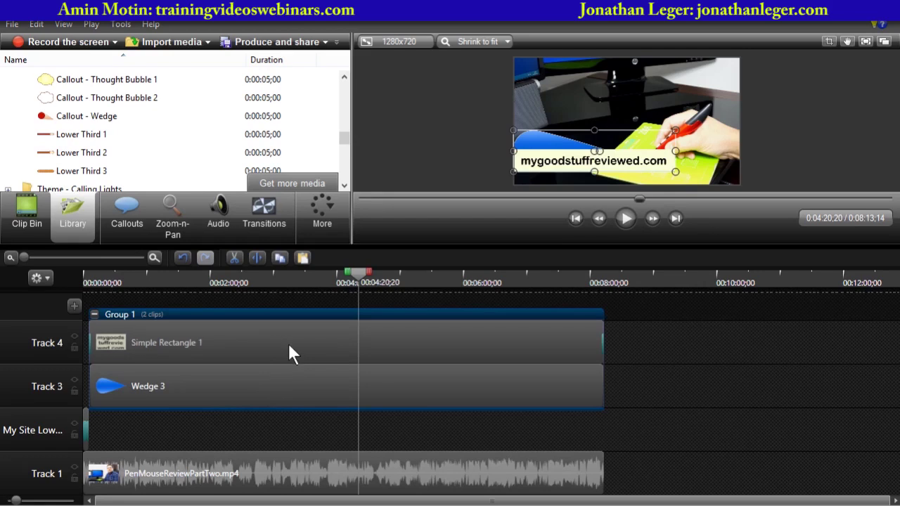
click(257, 386)
click(128, 215)
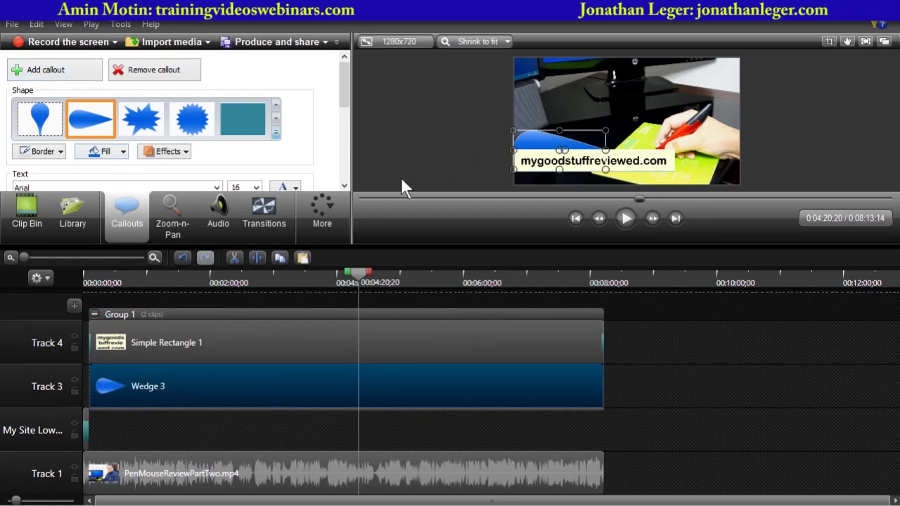
click(122, 156)
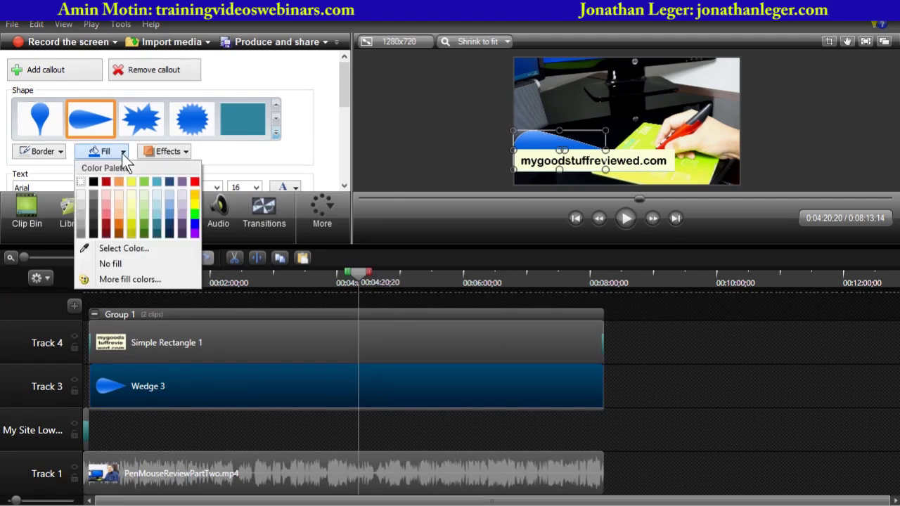
click(132, 201)
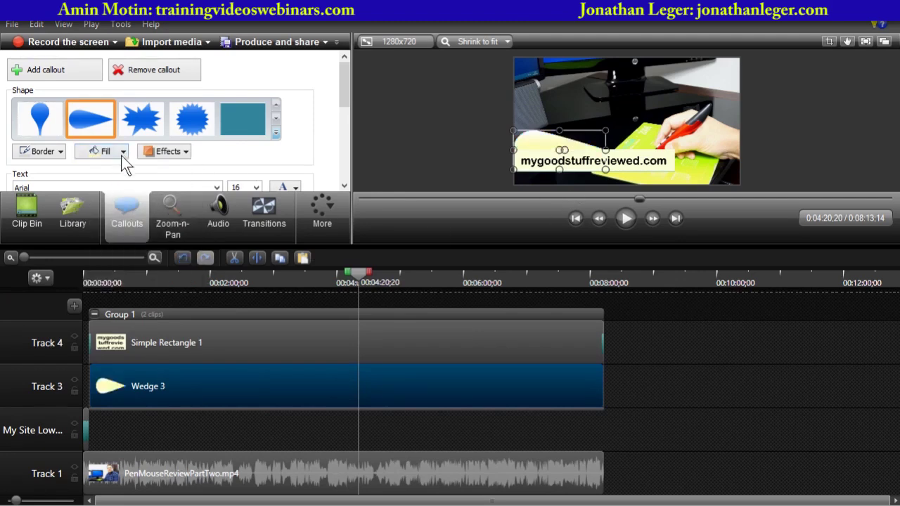
click(124, 153)
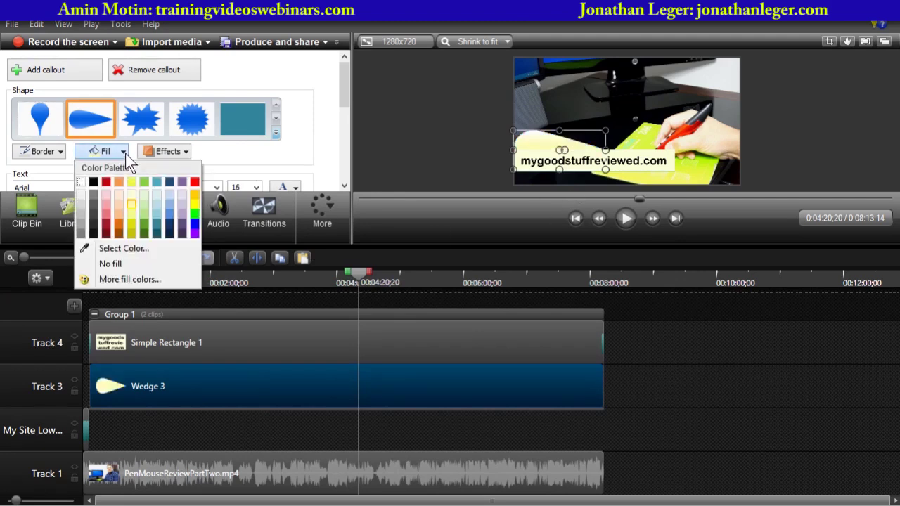
click(159, 192)
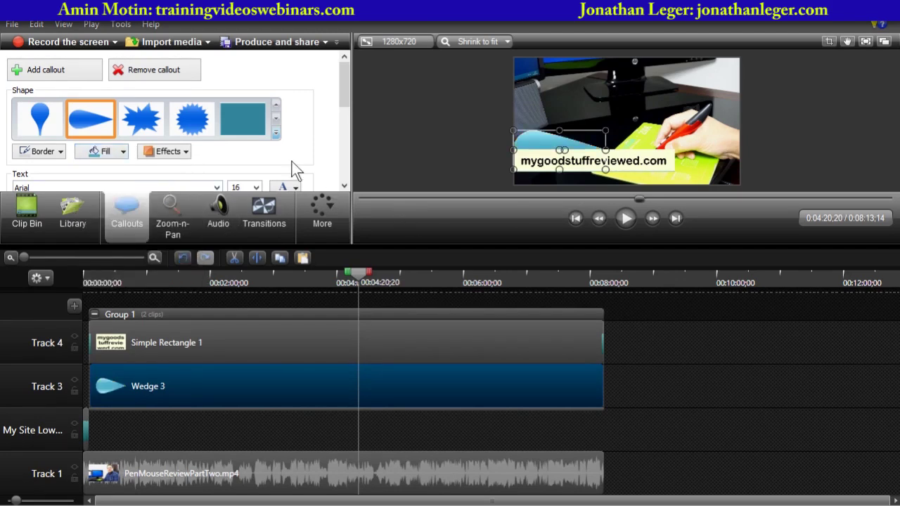
Step: Toggle the wedge's Shadow effect and enlarge the preview to check it
click(184, 153)
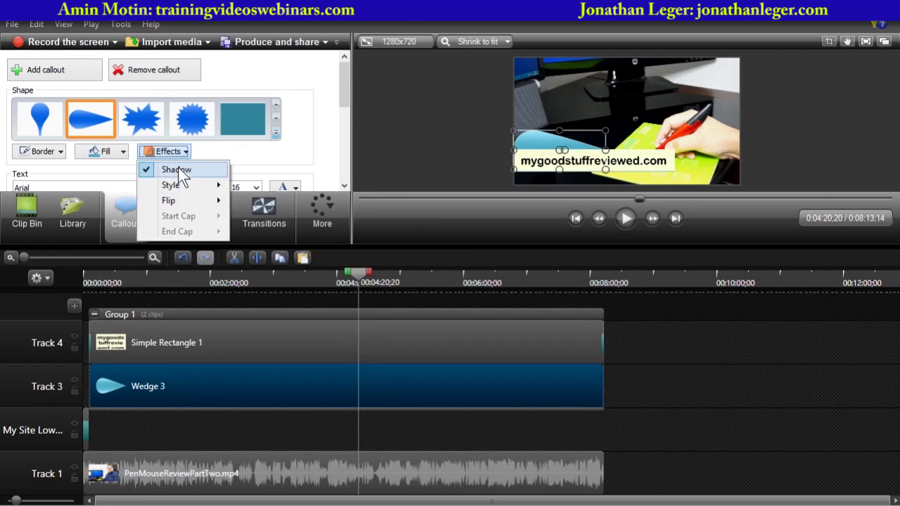
click(179, 170)
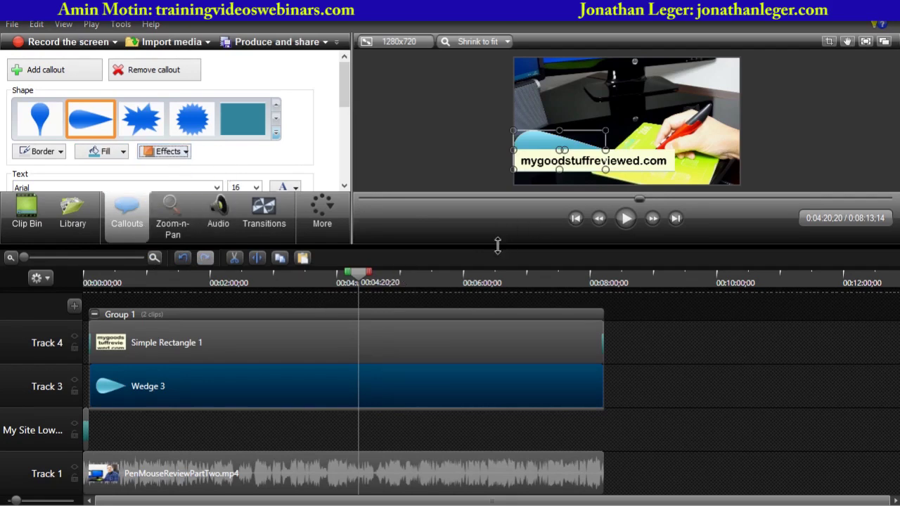
drag(497, 245, 508, 365)
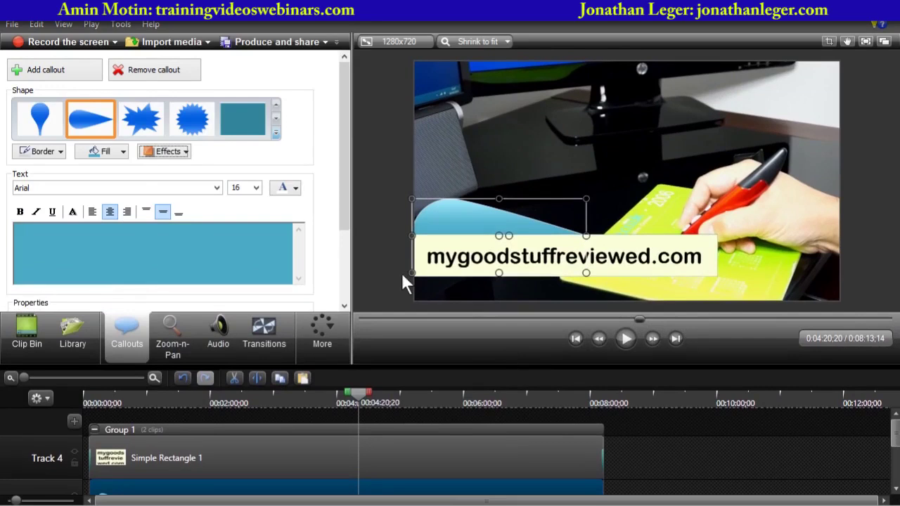
click(373, 265)
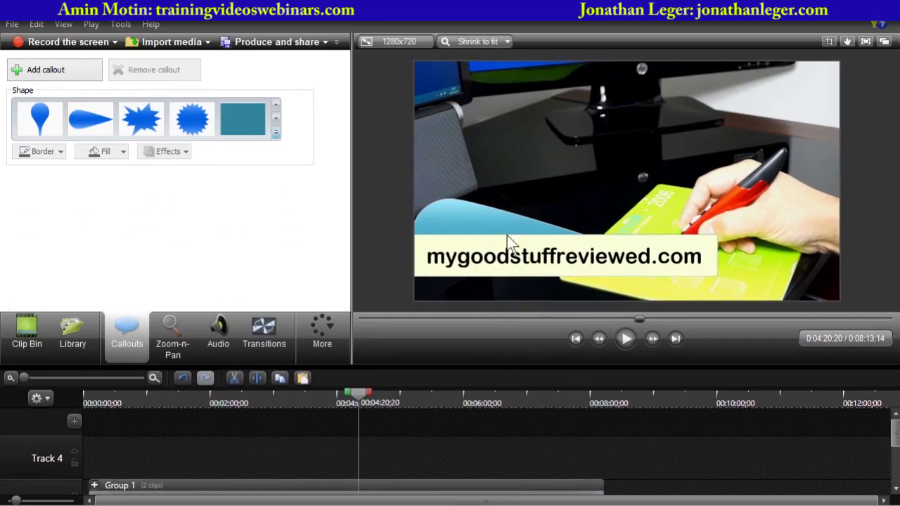
Step: Reposition Wedge 3 behind the banner's left end, nudging it back down
drag(448, 367, 455, 310)
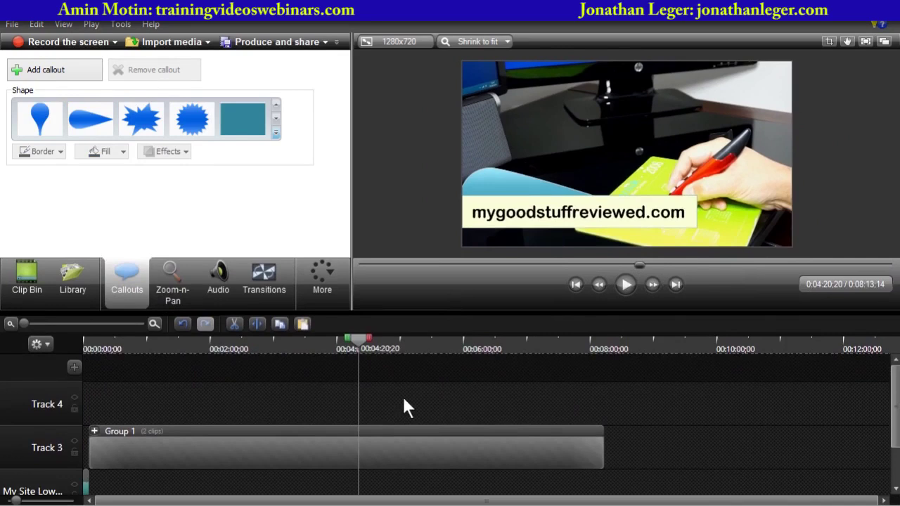
click(94, 432)
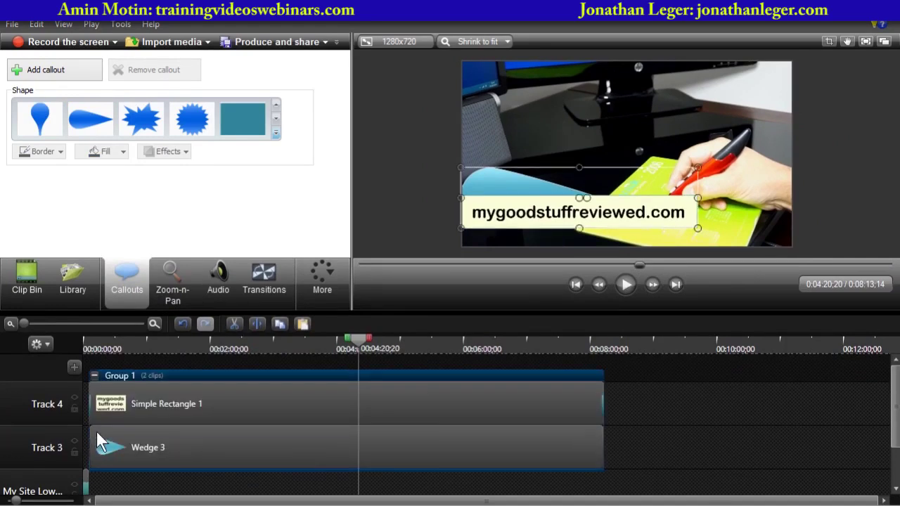
click(328, 452)
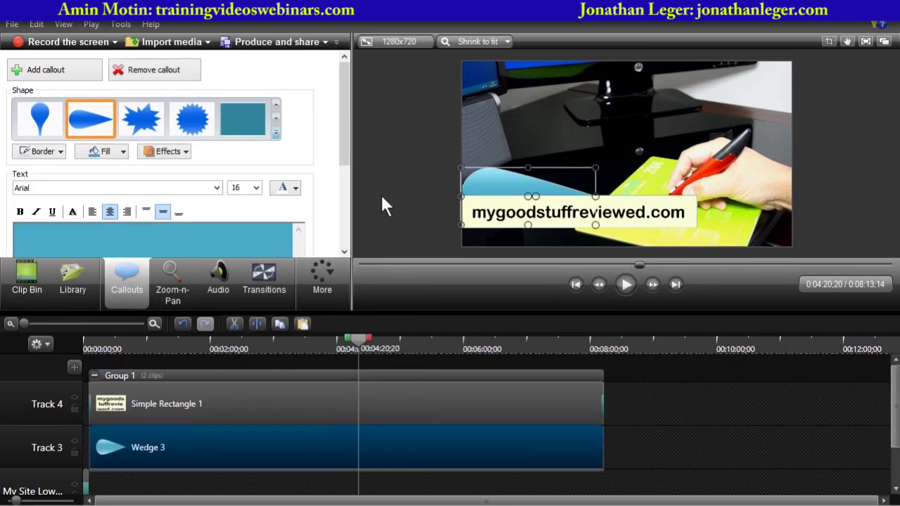
drag(485, 183, 522, 184)
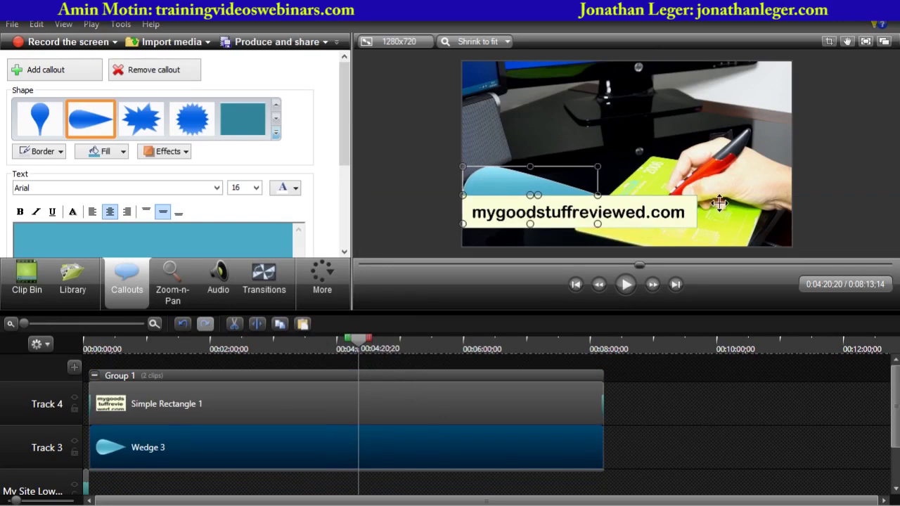
key(Down)
key(Down)
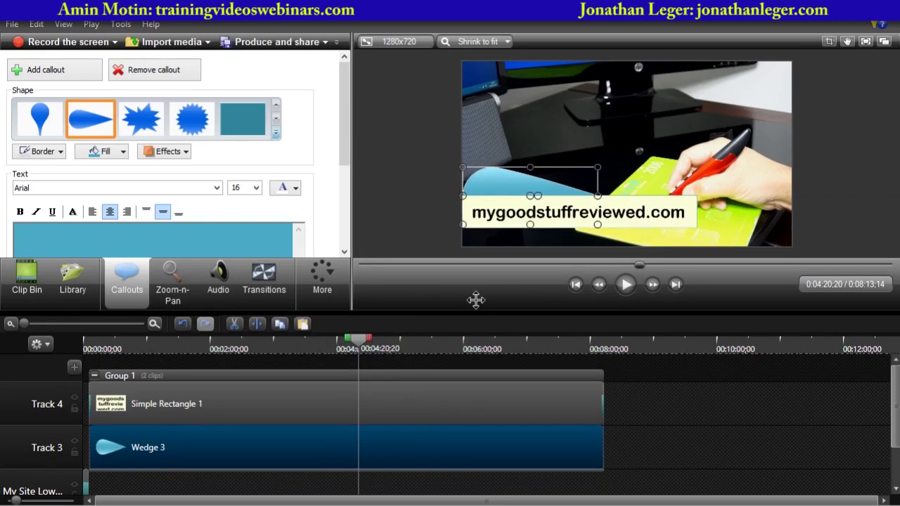
click(407, 197)
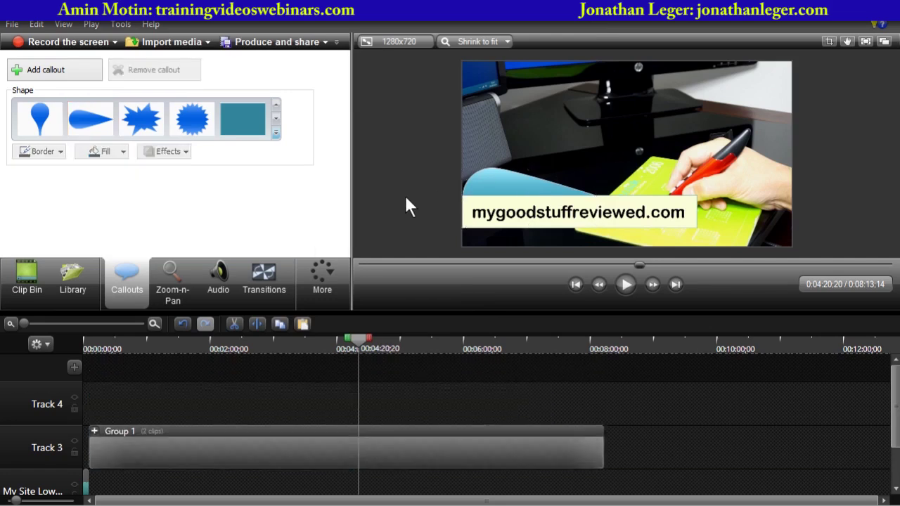
Step: Shift Wedge 3 slightly down and left, then adjust Group 1's length on Track 3
click(500, 189)
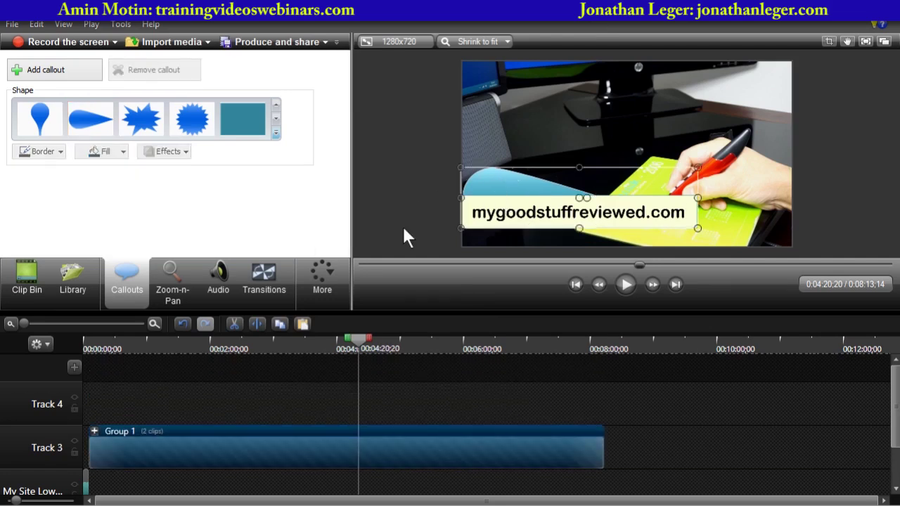
click(93, 431)
click(281, 451)
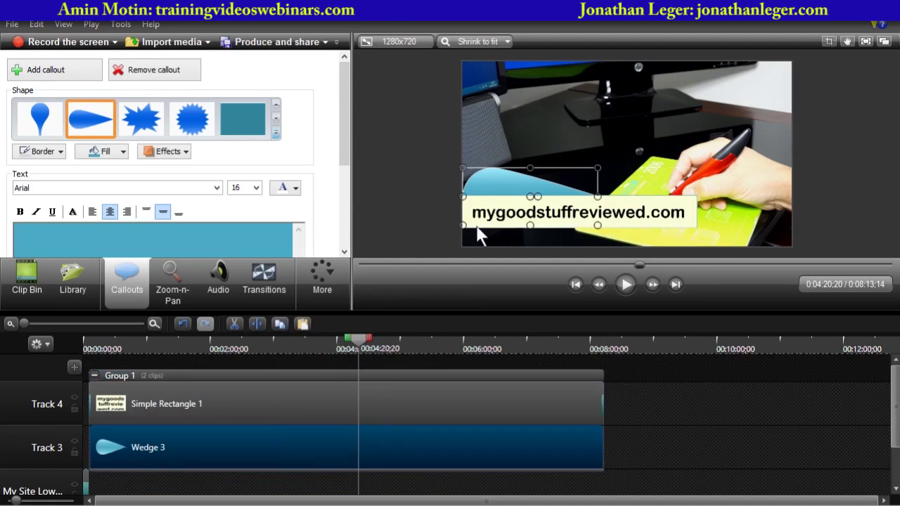
drag(515, 179, 515, 180)
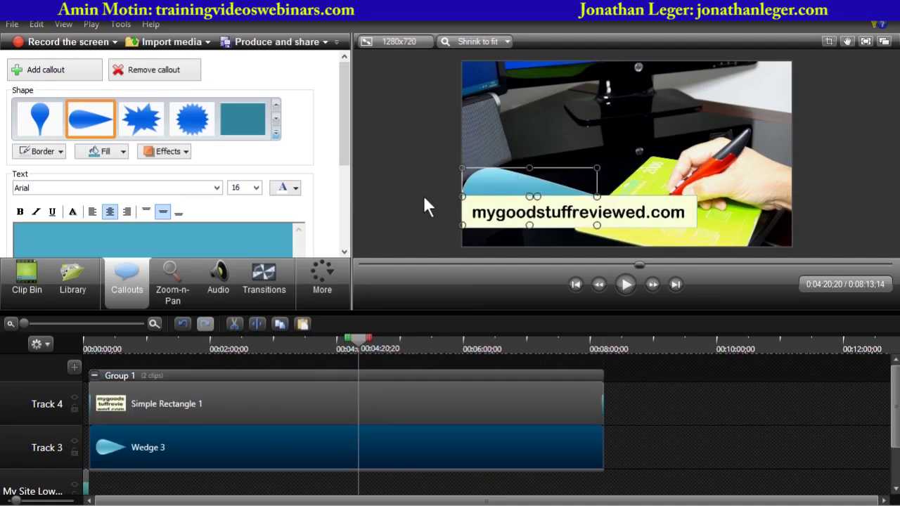
click(423, 196)
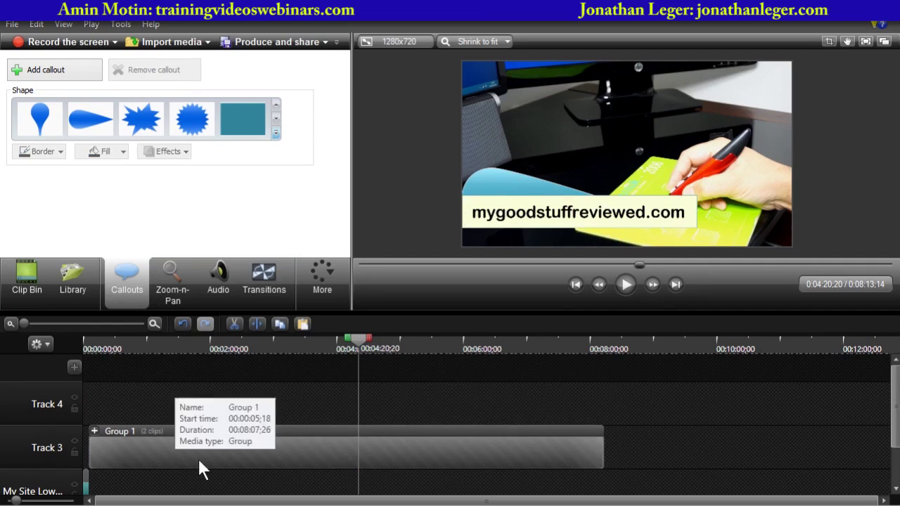
click(249, 450)
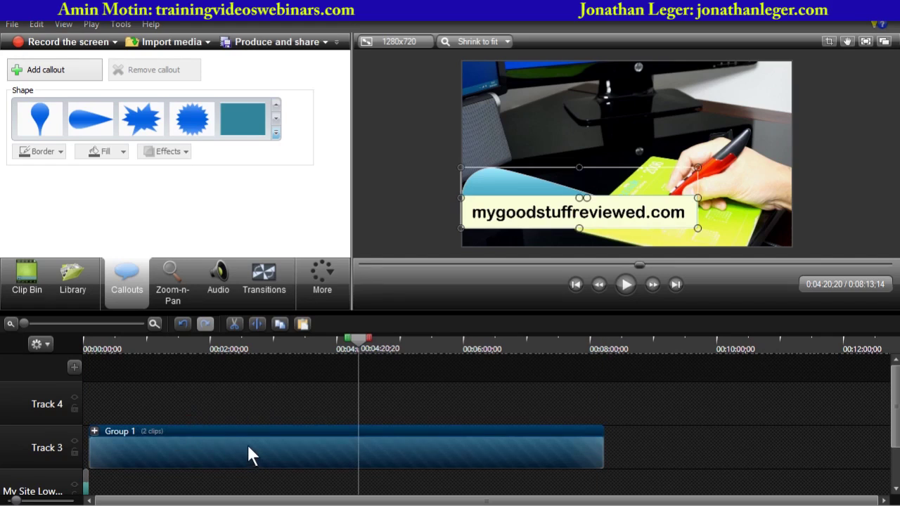
mouse_move(603, 442)
mouse_down()
mouse_move(358, 442)
mouse_move(649, 443)
mouse_move(603, 442)
mouse_up()
drag(892, 417, 892, 457)
click(318, 462)
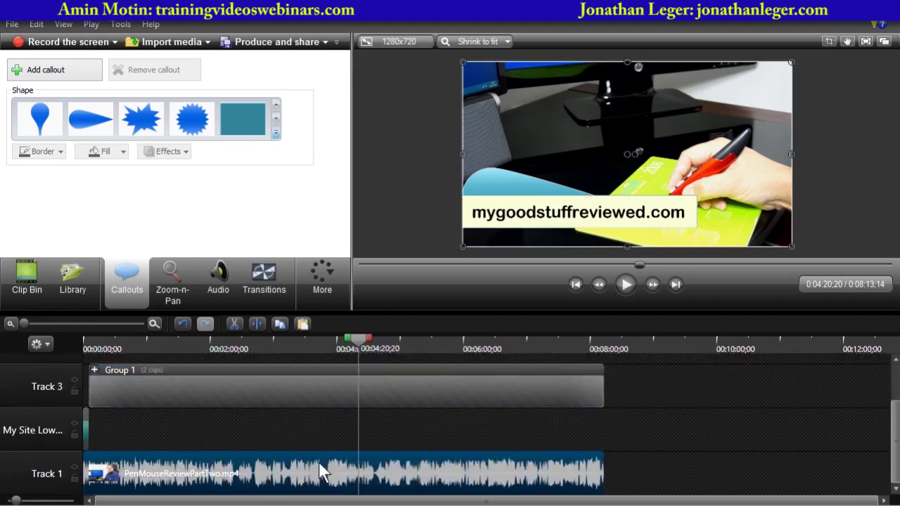
right_click(298, 456)
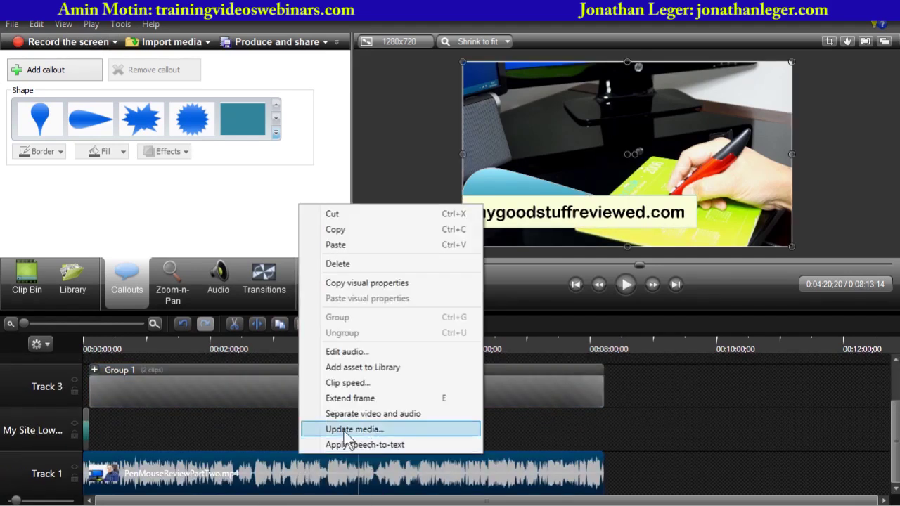
click(214, 436)
click(199, 380)
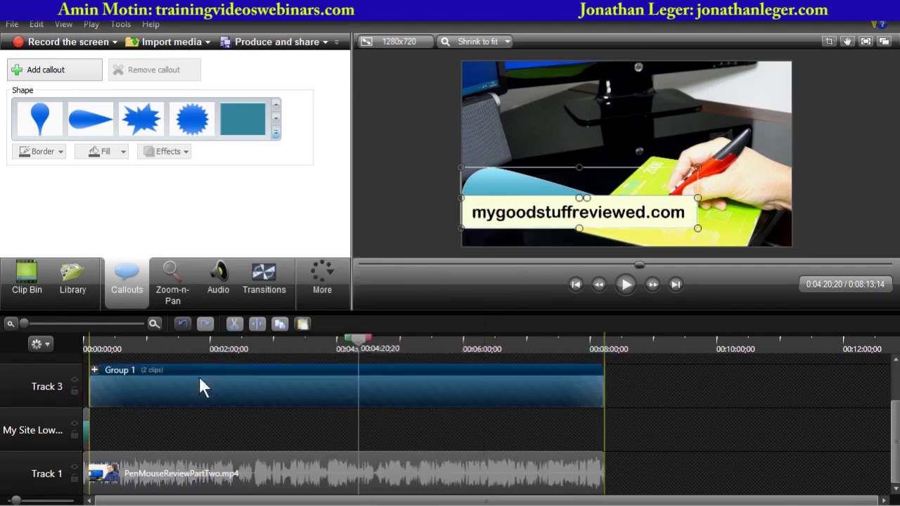
drag(358, 340, 299, 344)
click(335, 350)
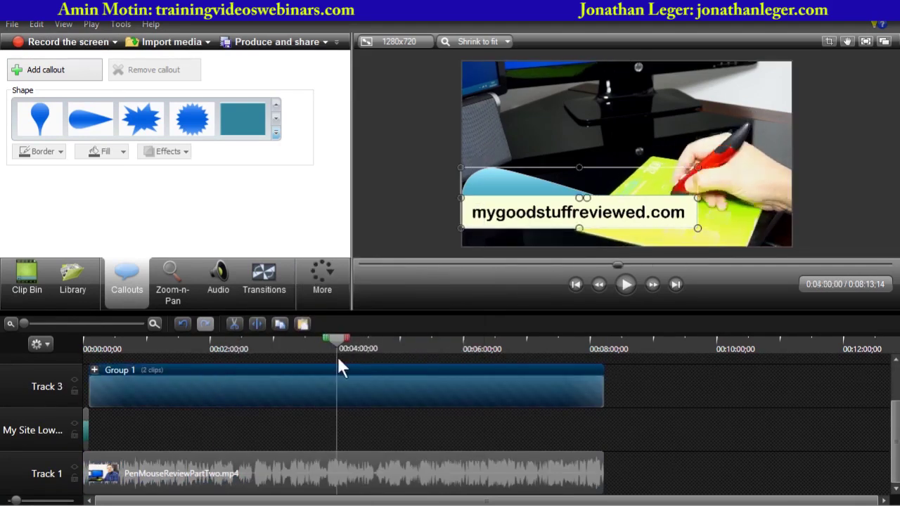
click(400, 239)
click(294, 386)
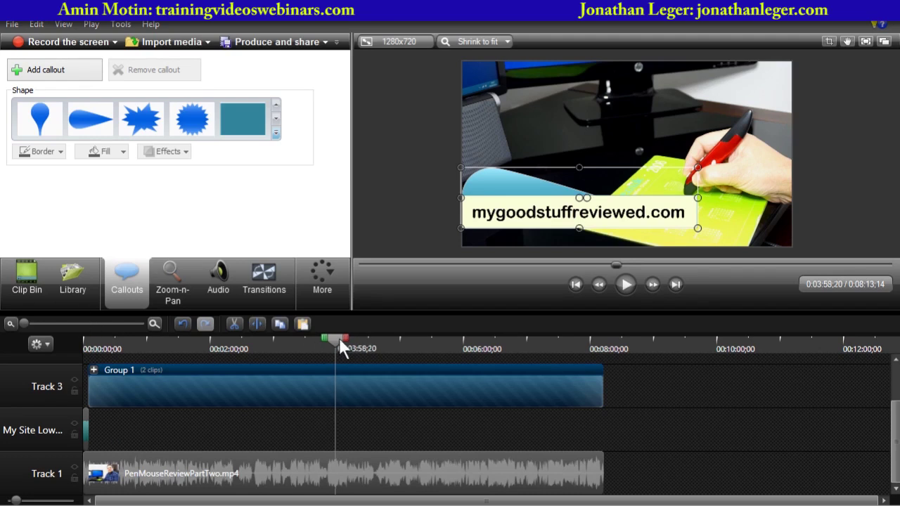
Step: Zoom the timeline and drag Group 1 on Track 3 right to start near 0:01:47
drag(339, 338, 29, 388)
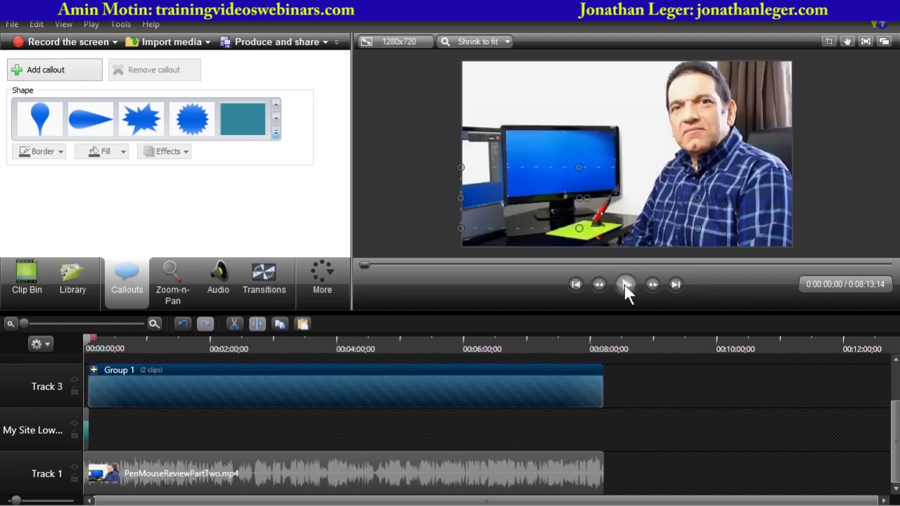
click(625, 285)
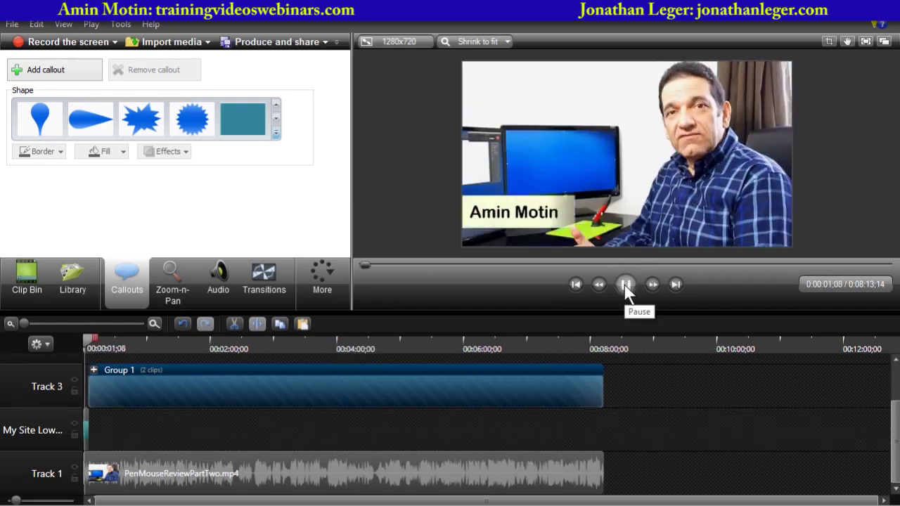
click(625, 285)
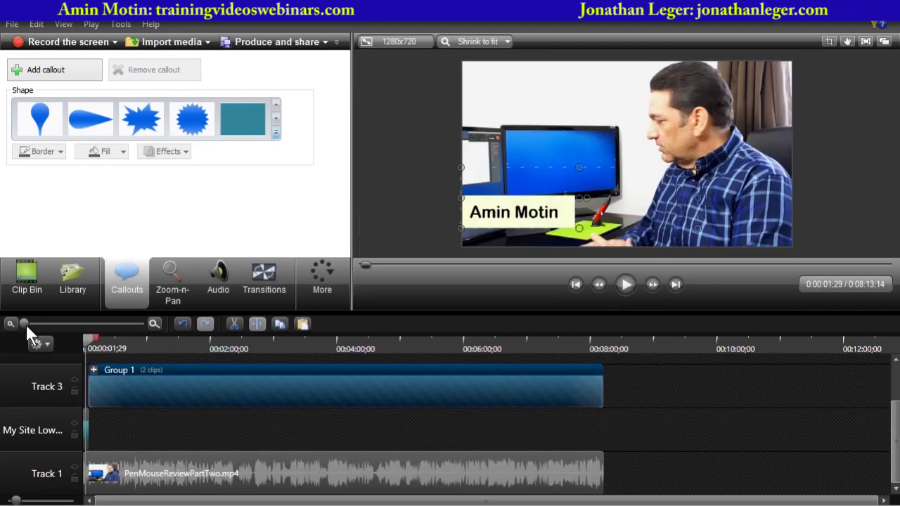
drag(25, 324, 69, 323)
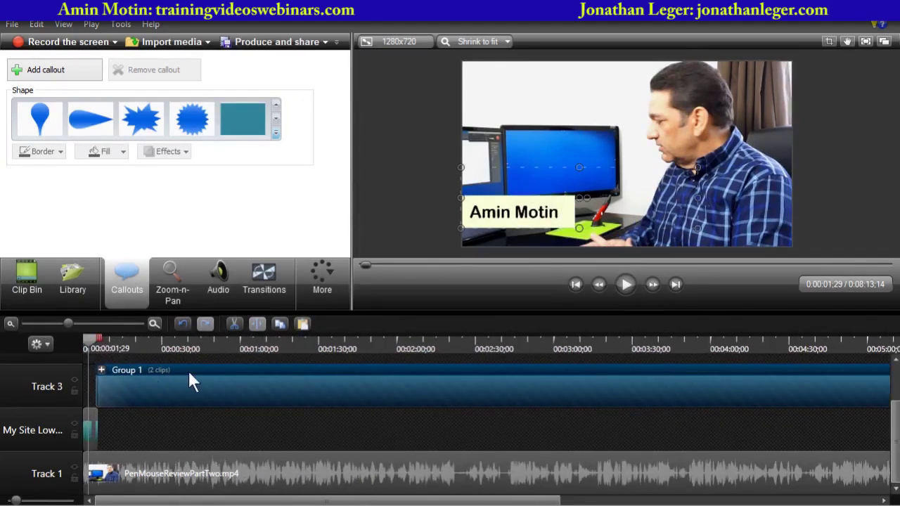
drag(195, 369, 460, 373)
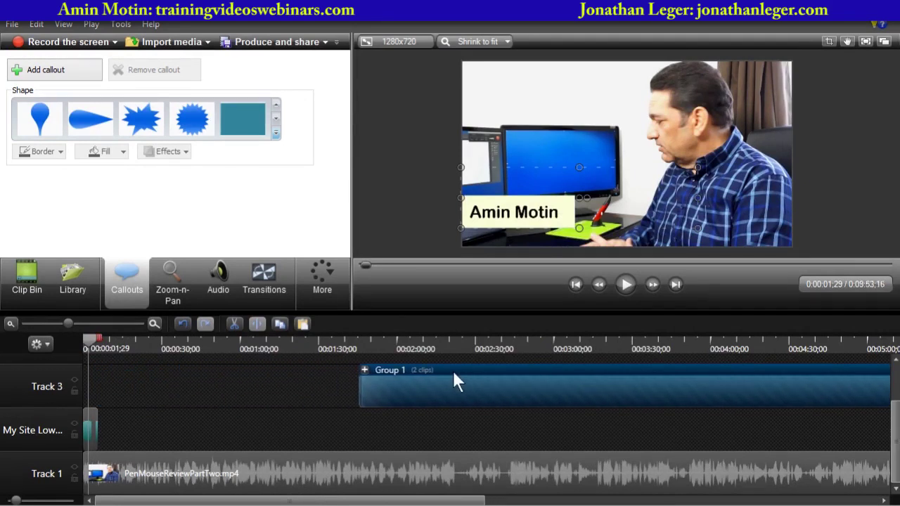
mouse_move(87, 337)
mouse_down()
mouse_move(108, 342)
mouse_move(86, 344)
mouse_up()
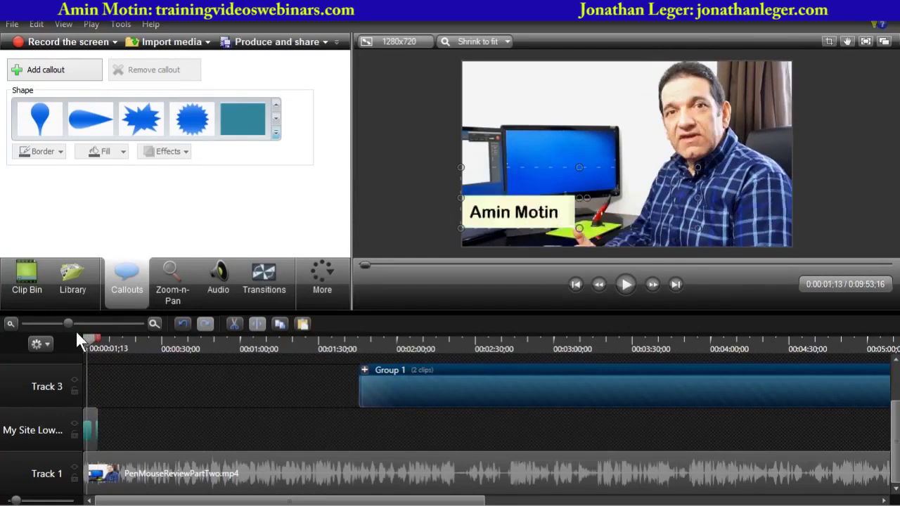
click(76, 323)
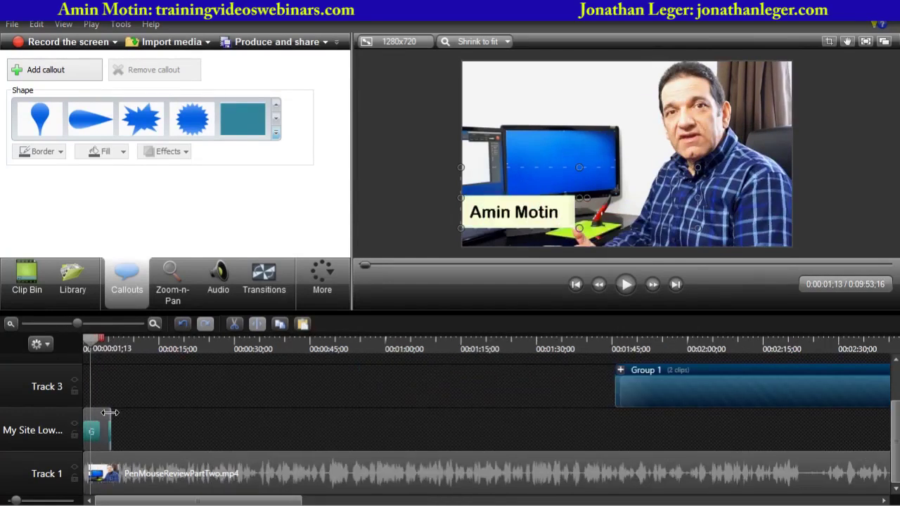
drag(110, 414, 128, 412)
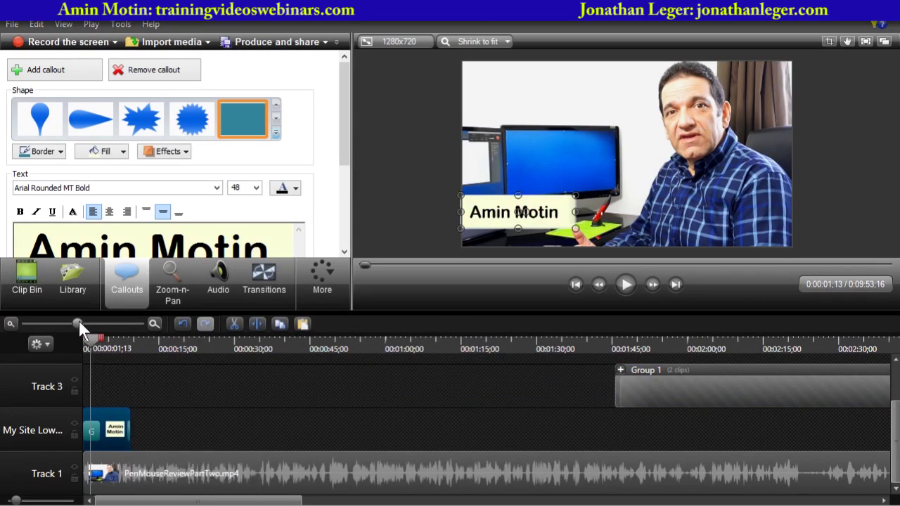
drag(78, 325, 100, 323)
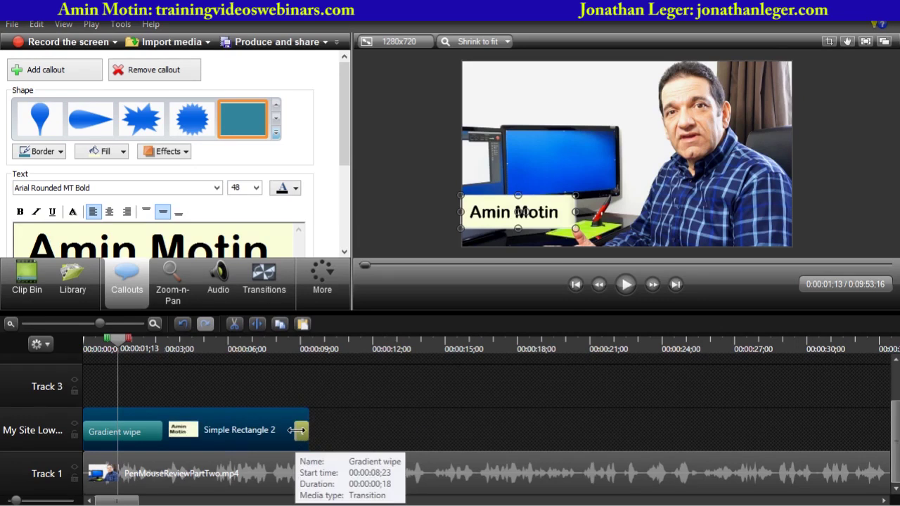
drag(298, 431, 275, 431)
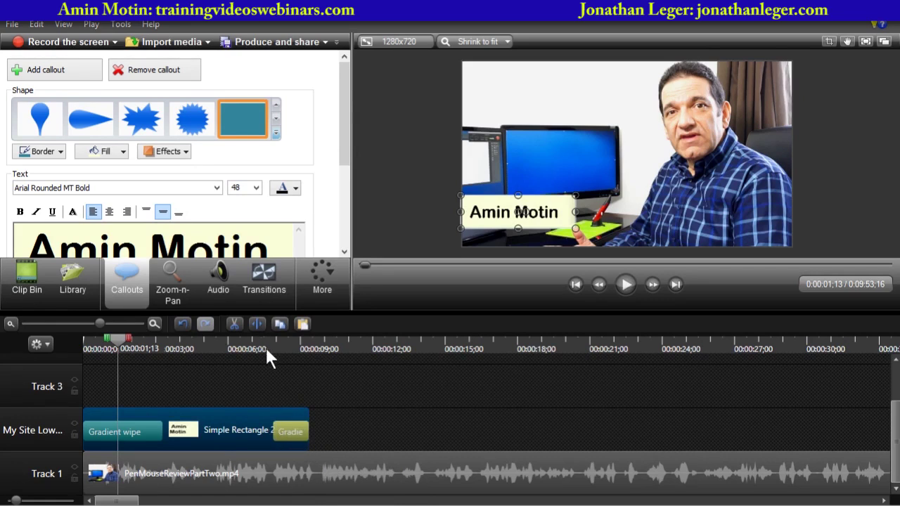
click(272, 348)
click(626, 284)
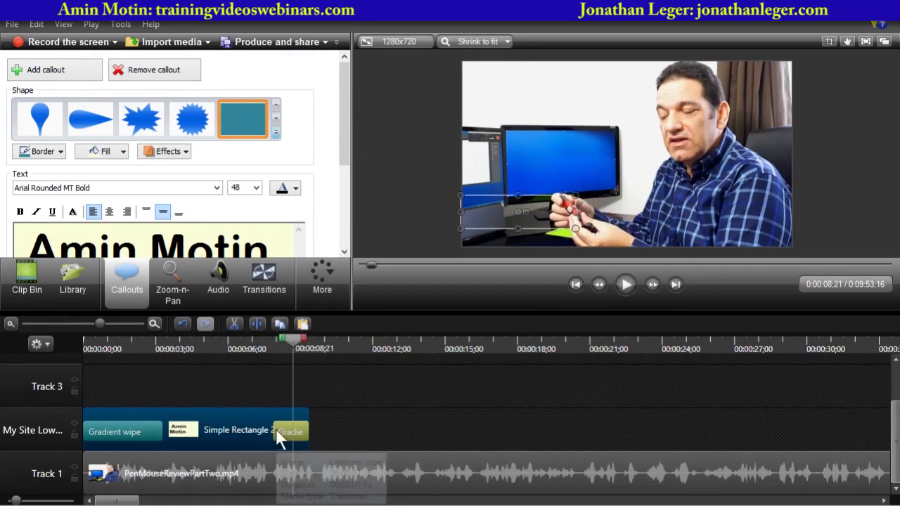
Step: Lengthen the closing Gradient wipe further, then preview the fade-out and replay from the start
drag(276, 430, 253, 431)
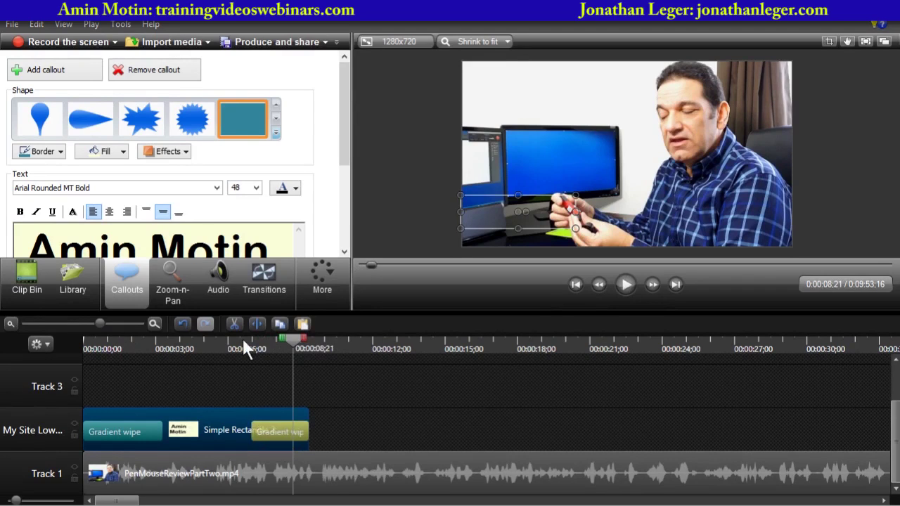
click(243, 340)
click(620, 283)
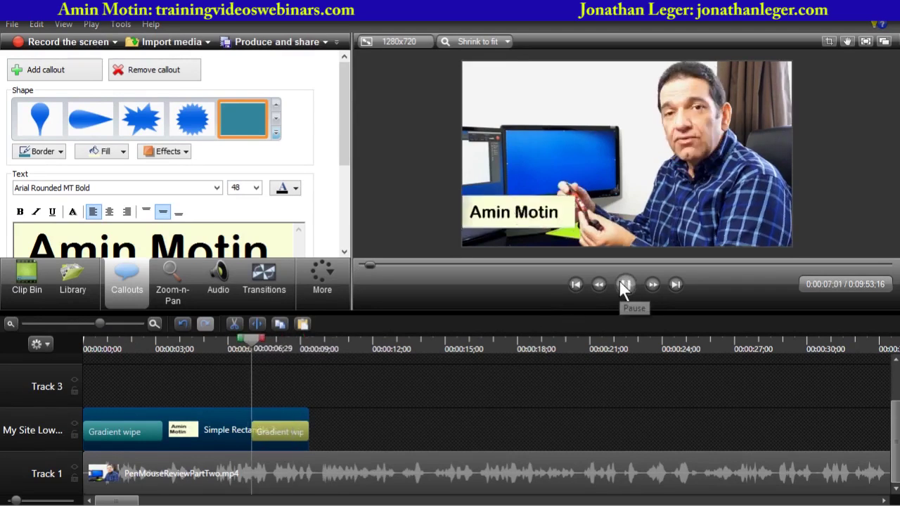
click(619, 283)
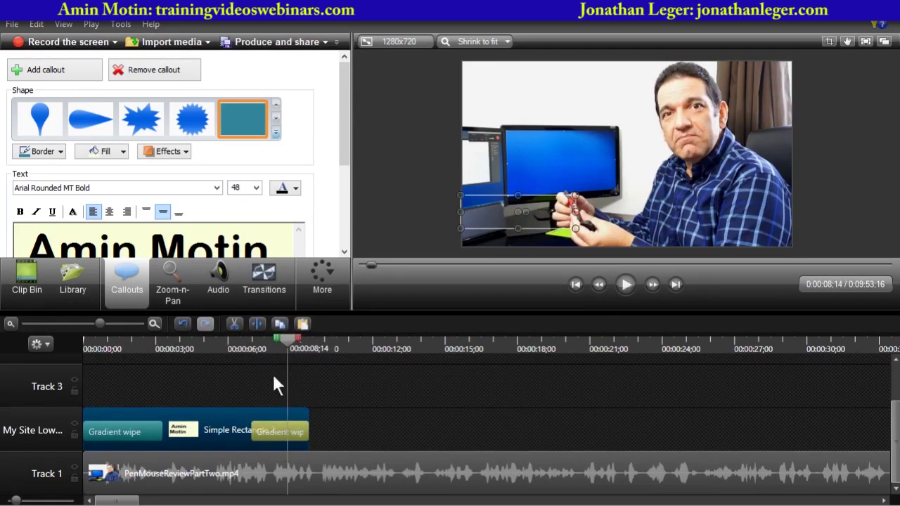
drag(286, 343, 252, 344)
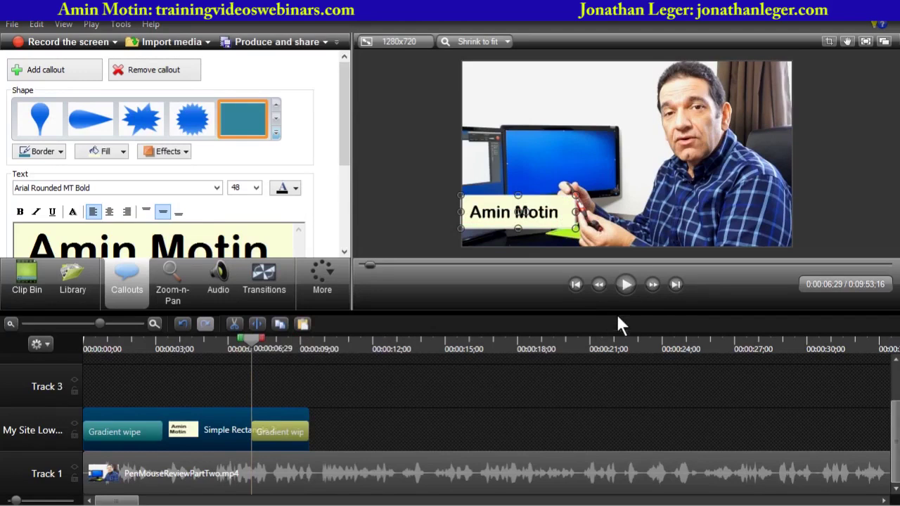
click(626, 284)
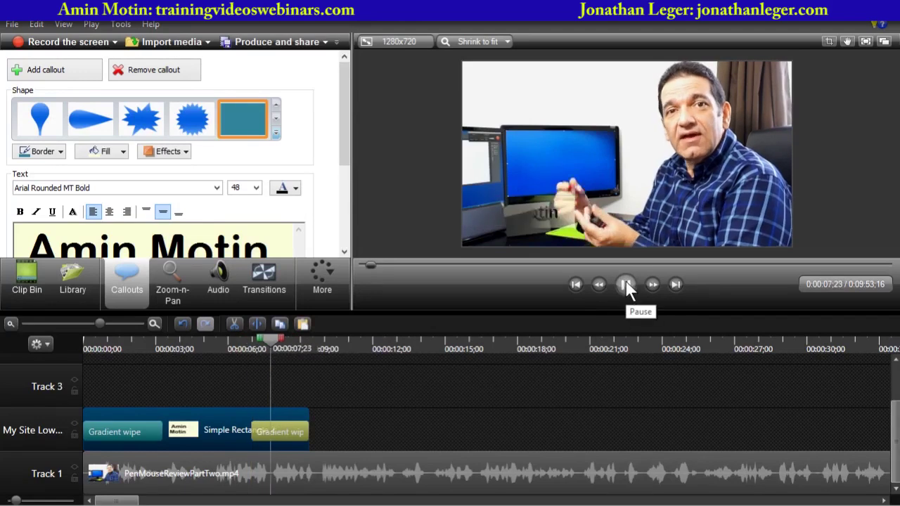
click(626, 284)
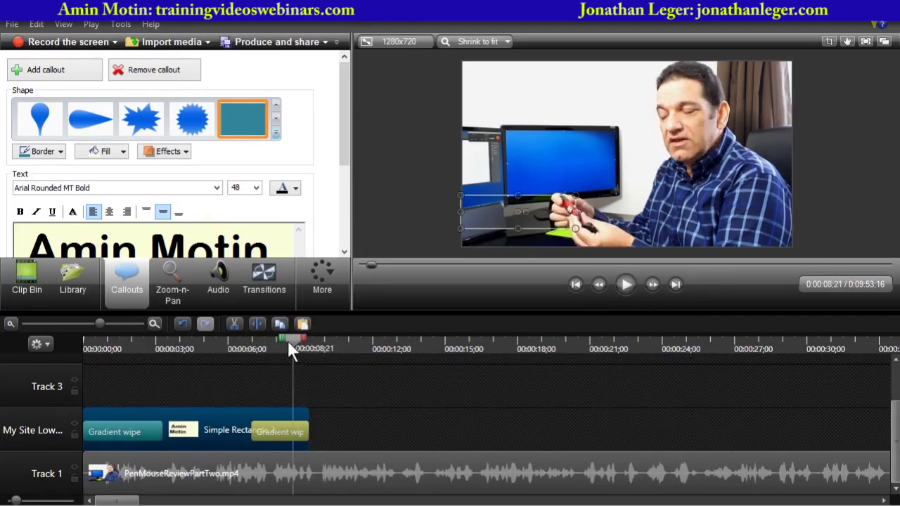
drag(288, 340, 66, 356)
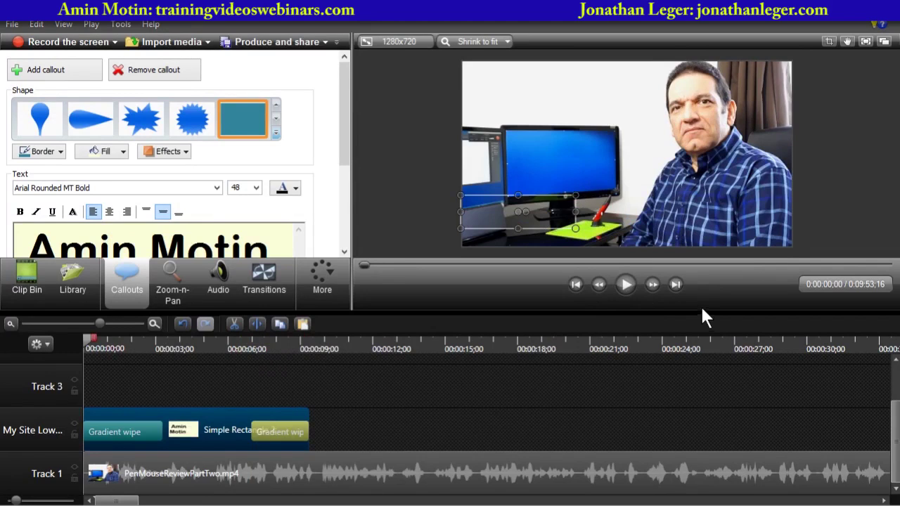
click(624, 287)
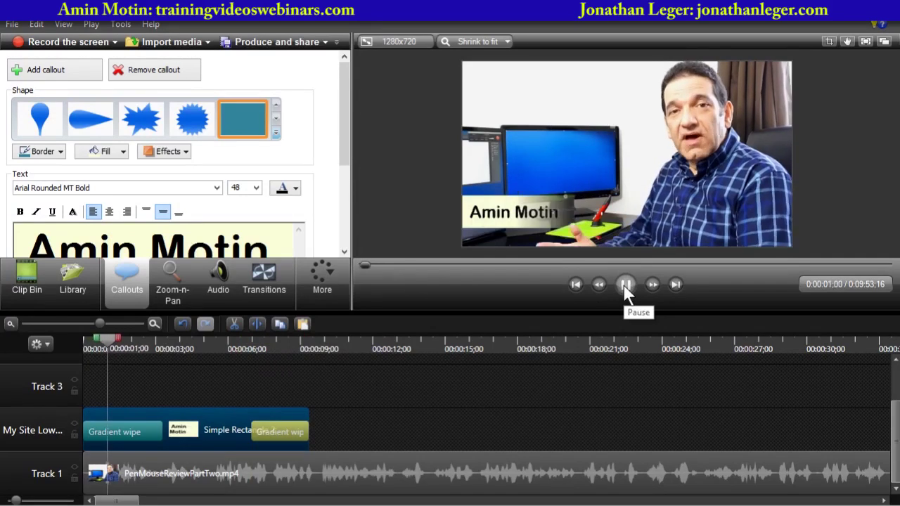
Step: Set all the callout text to font size 36
click(626, 285)
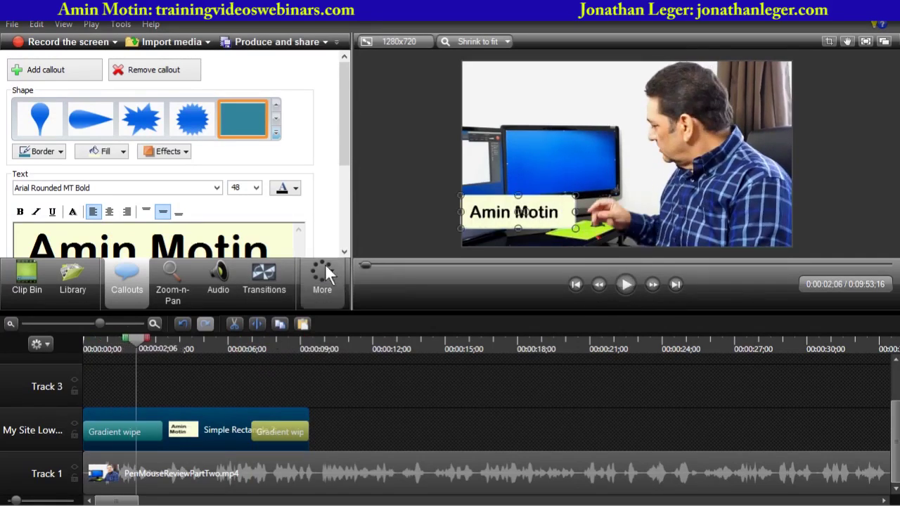
drag(341, 143, 348, 171)
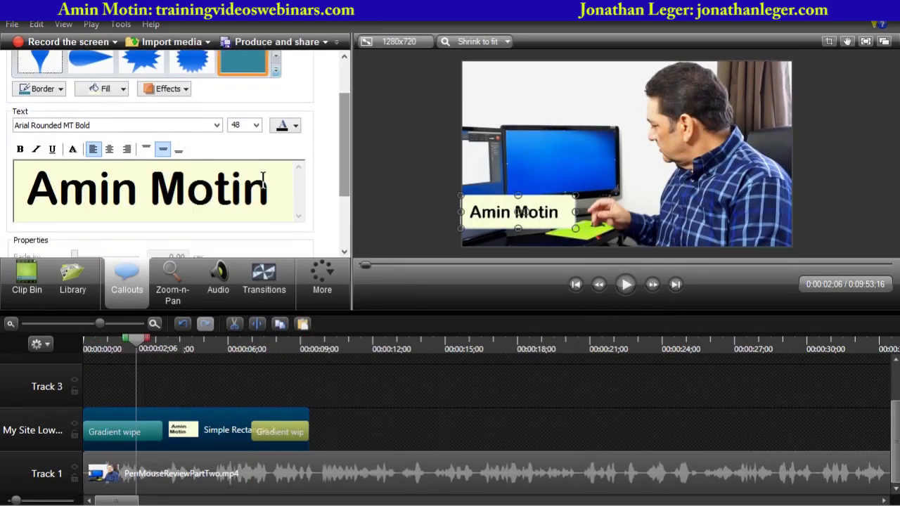
key(ctrl+a)
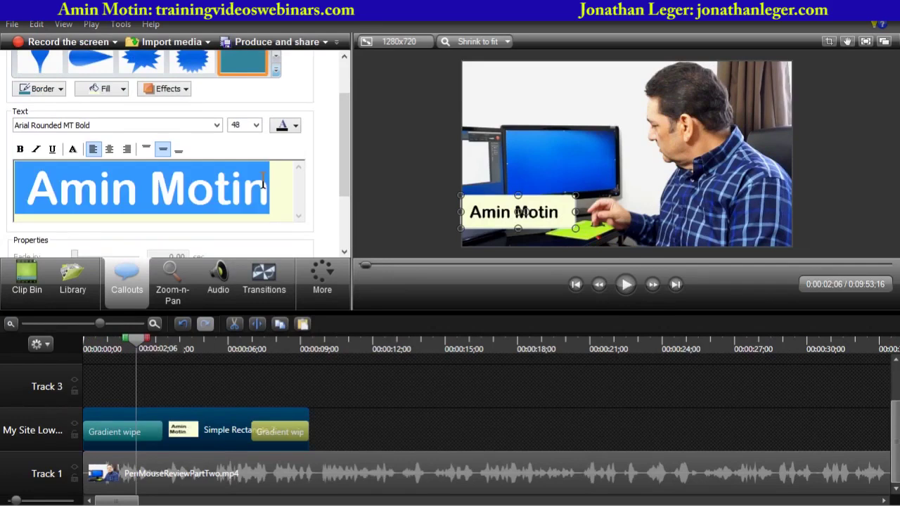
click(256, 125)
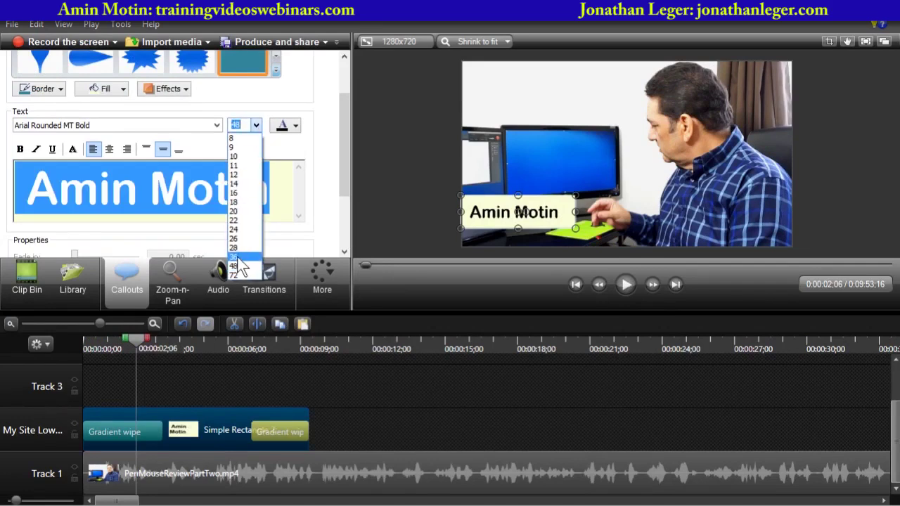
click(237, 257)
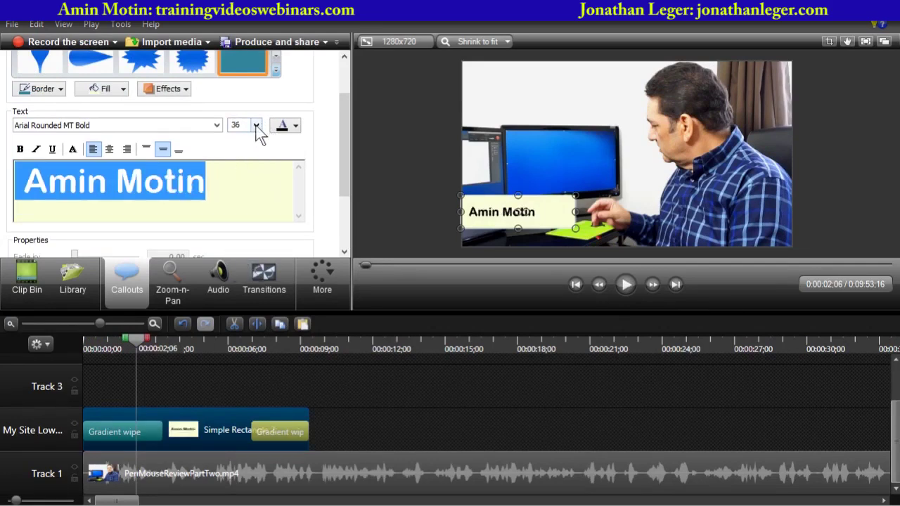
click(146, 147)
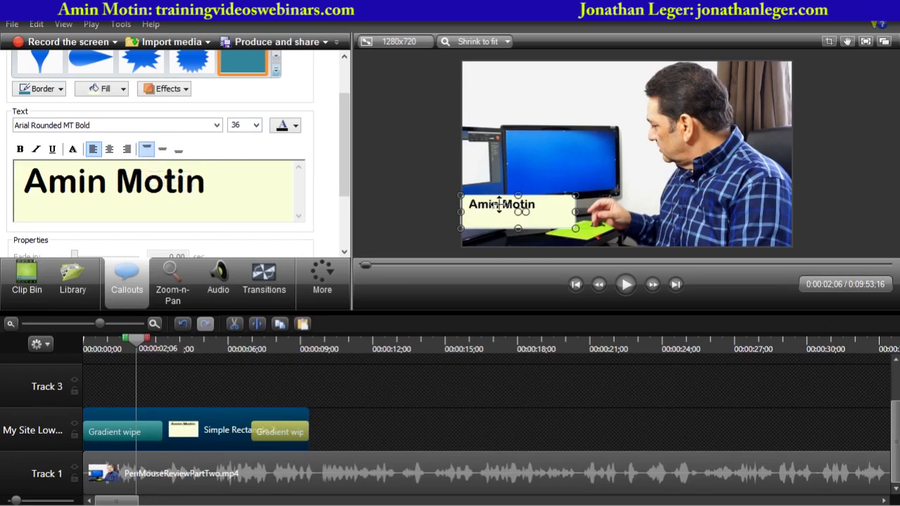
click(161, 151)
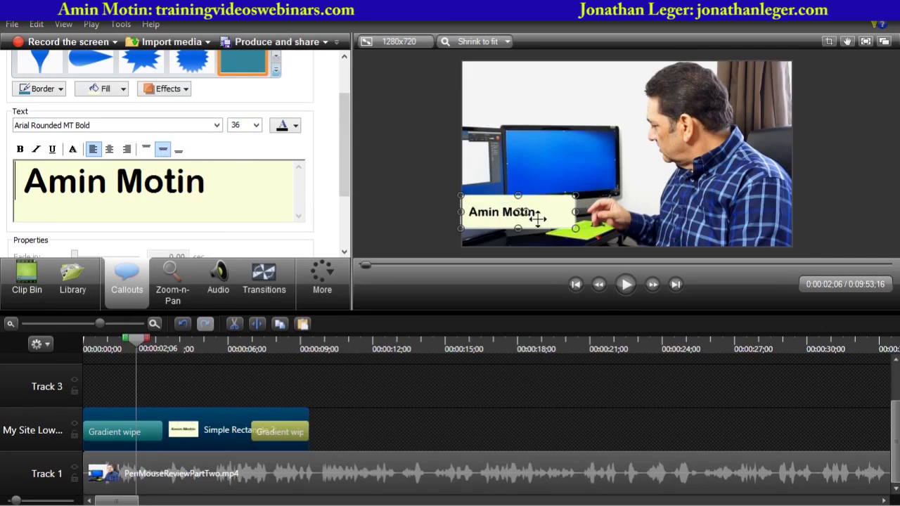
click(179, 151)
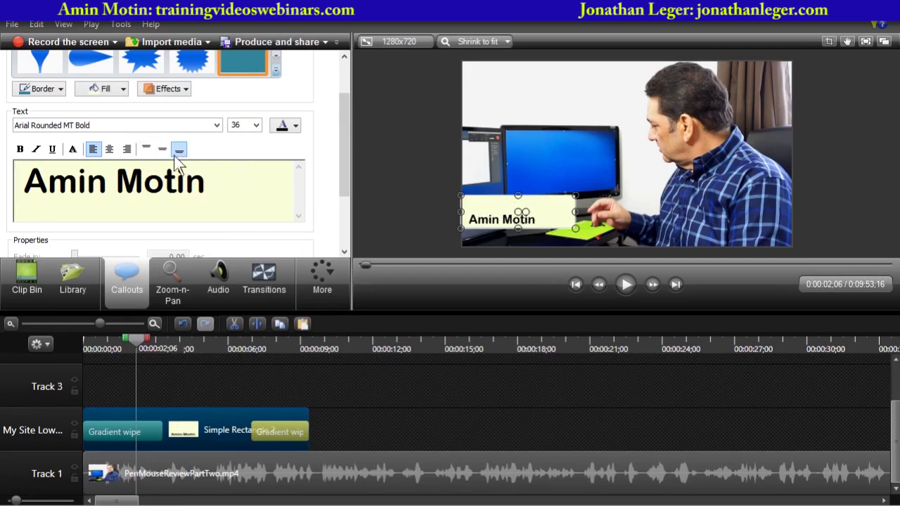
click(147, 149)
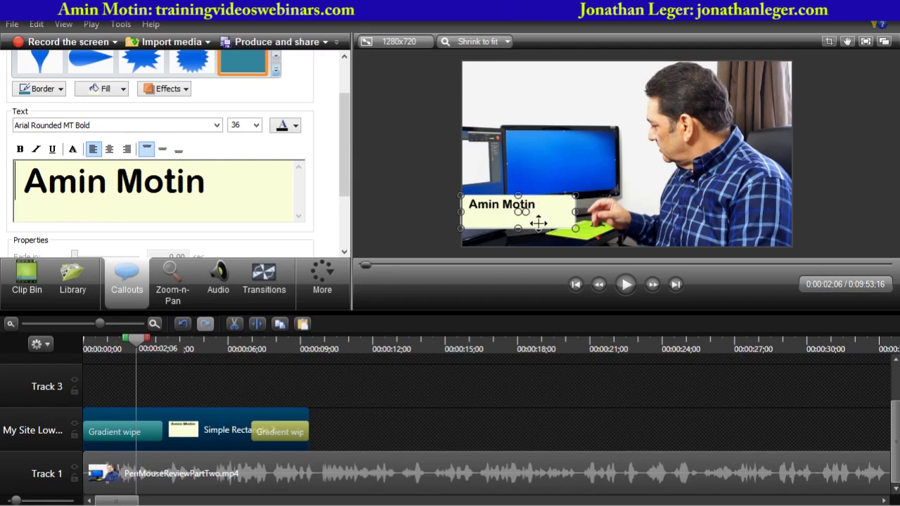
click(225, 182)
key(ctrl+a)
key(Delete)
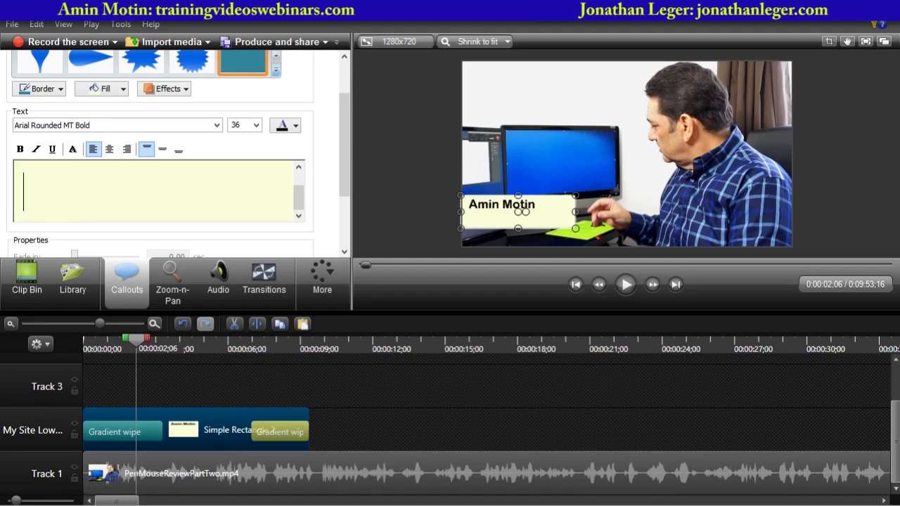
Step: Add 'Gadget review expert' as the second line and widen the callout to fit it
text(Gadge)
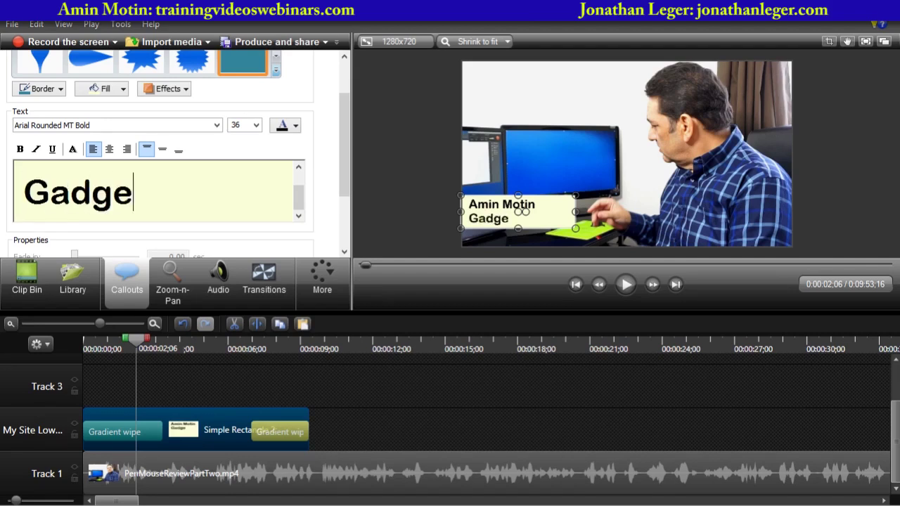
text(t review expert)
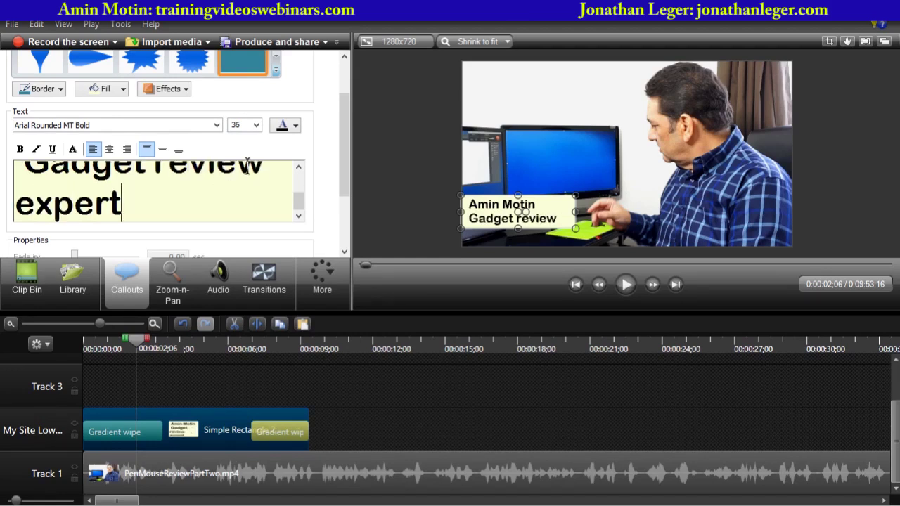
drag(575, 212, 616, 215)
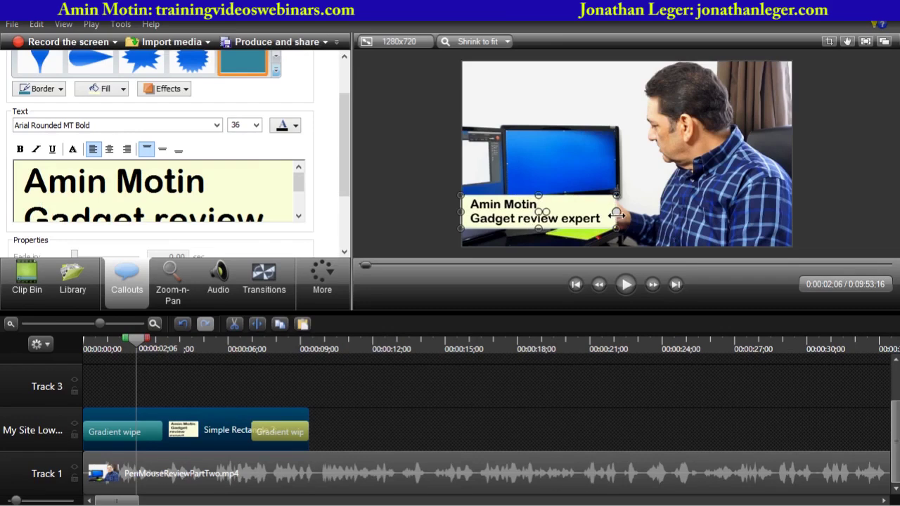
click(267, 220)
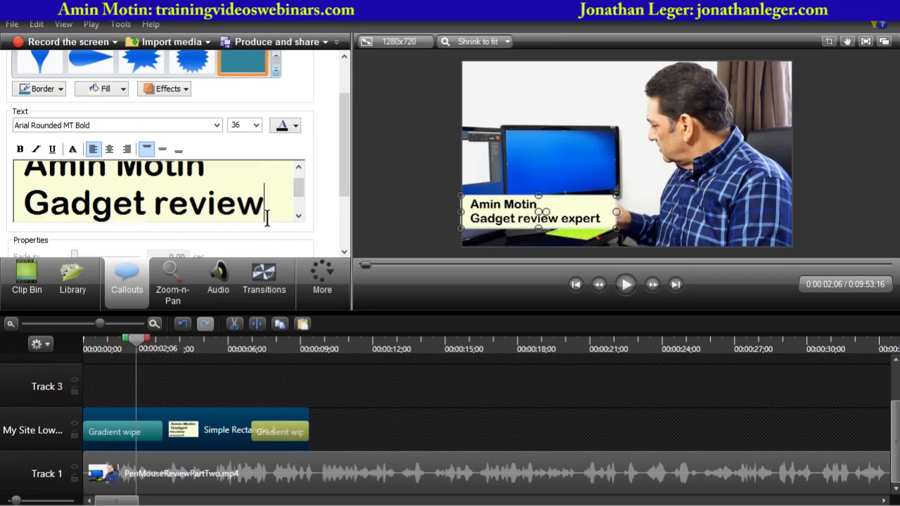
scroll(268, 217, down, 1)
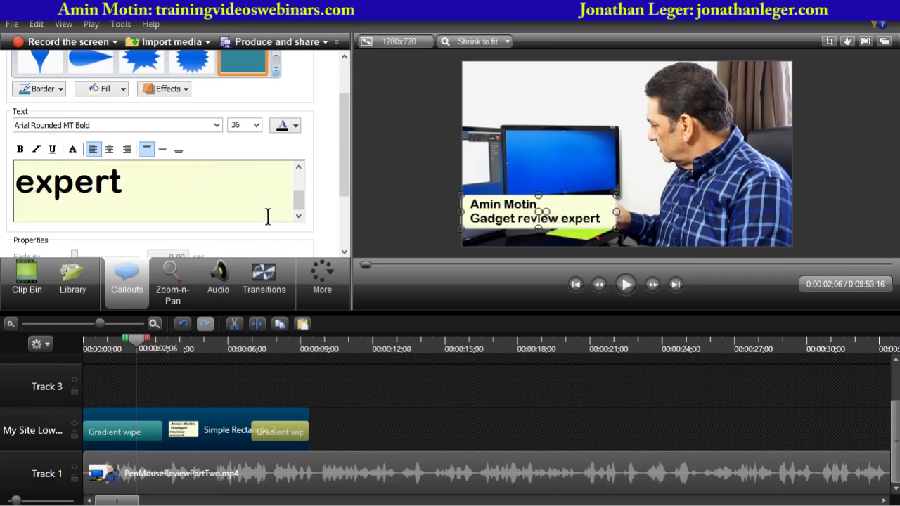
scroll(268, 217, up, 1)
Step: Colour the 'Gadget review expert' line light blue and enlarge the preview pane
key(Home)
key(shift+Right)
key(shift+Right)
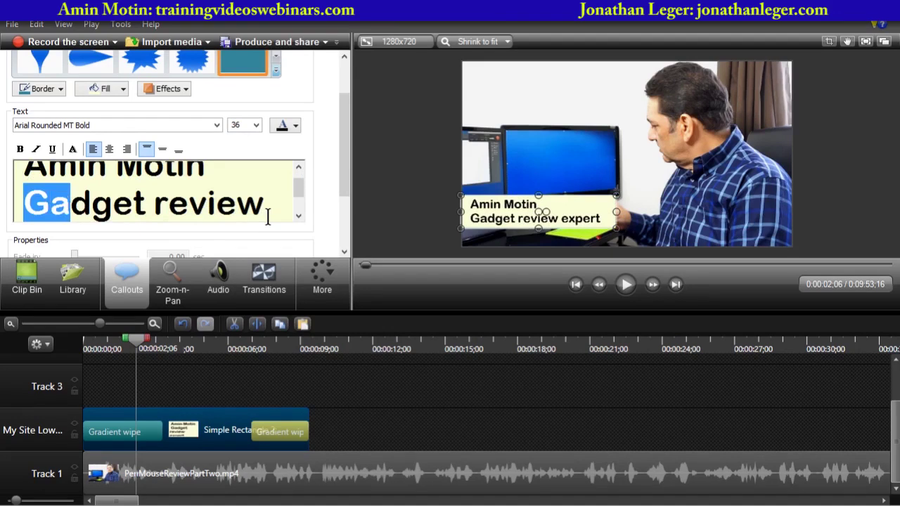
key(shift+Right)
key(shift+Right)
key(shift+Right)
key(shift+Right)
key(shift+Right)
key(shift+Right)
key(shift+Right)
key(shift+Right)
key(shift+Right)
key(shift+Right)
key(shift+Right)
key(shift+Right)
key(shift+Right)
key(shift+Right)
key(shift+Right)
key(shift+Right)
key(shift+Right)
key(shift+Right)
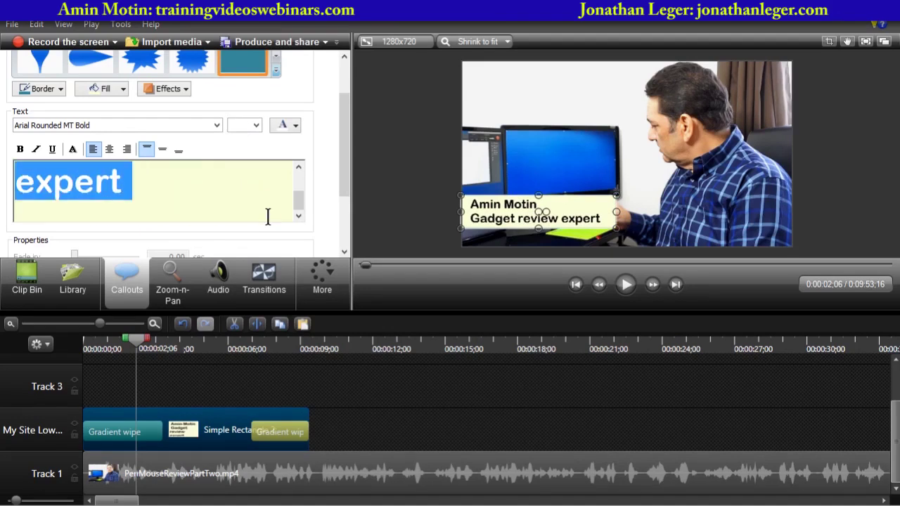
key(shift+Left)
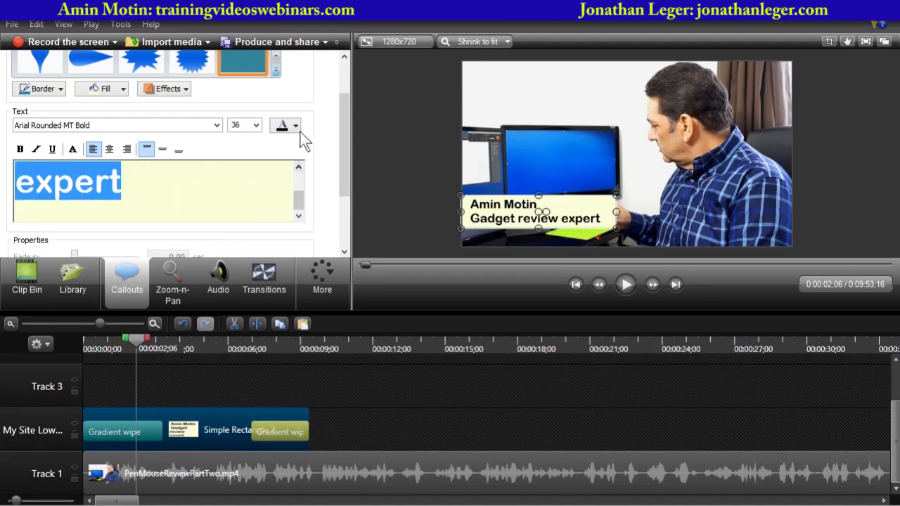
click(295, 125)
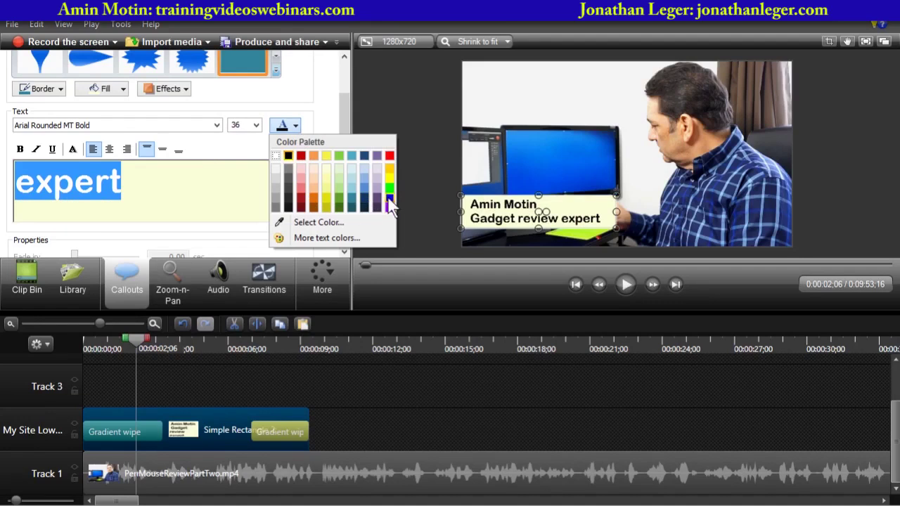
click(364, 188)
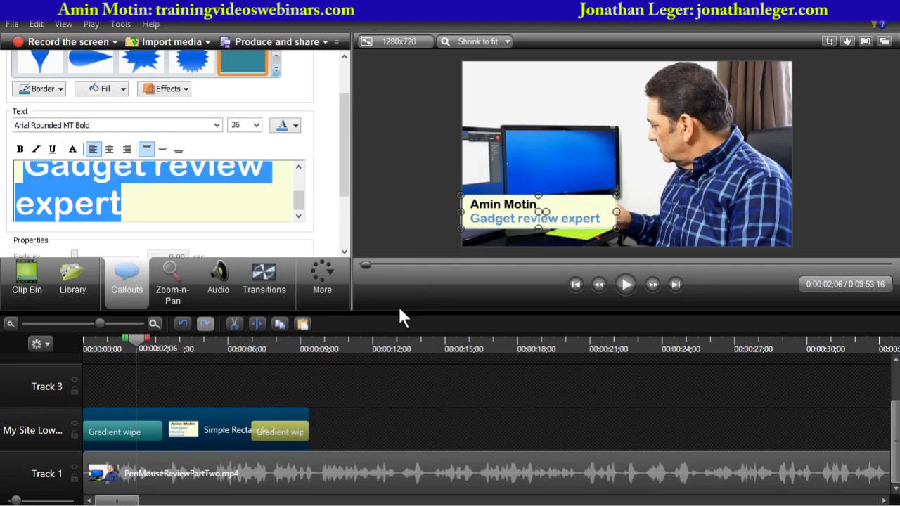
drag(400, 310, 395, 353)
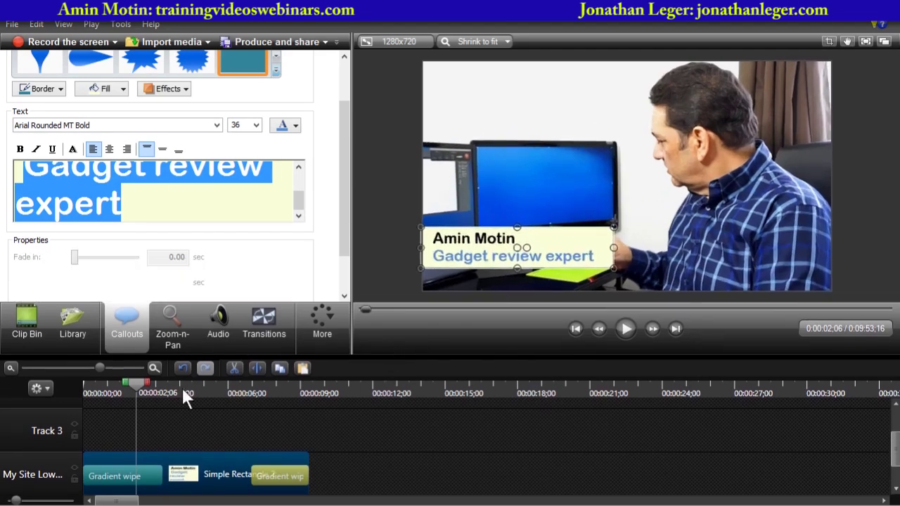
drag(139, 383, 67, 388)
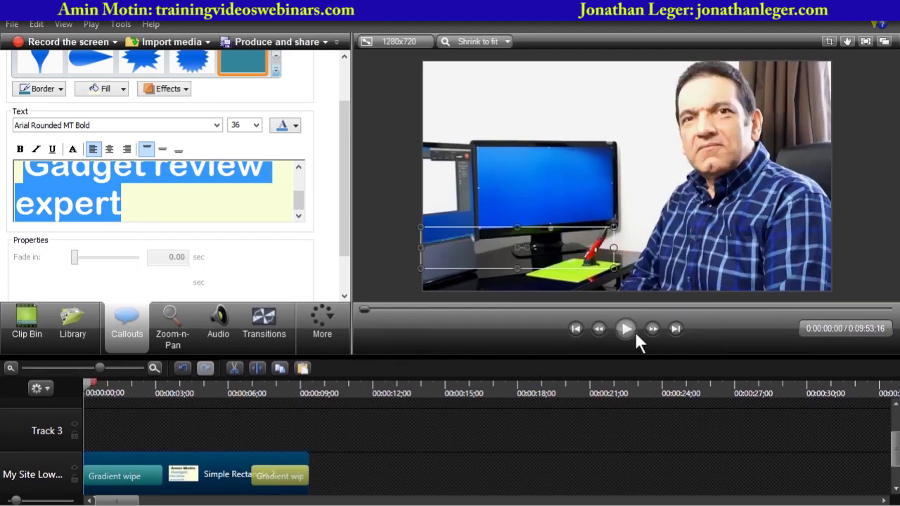
click(628, 331)
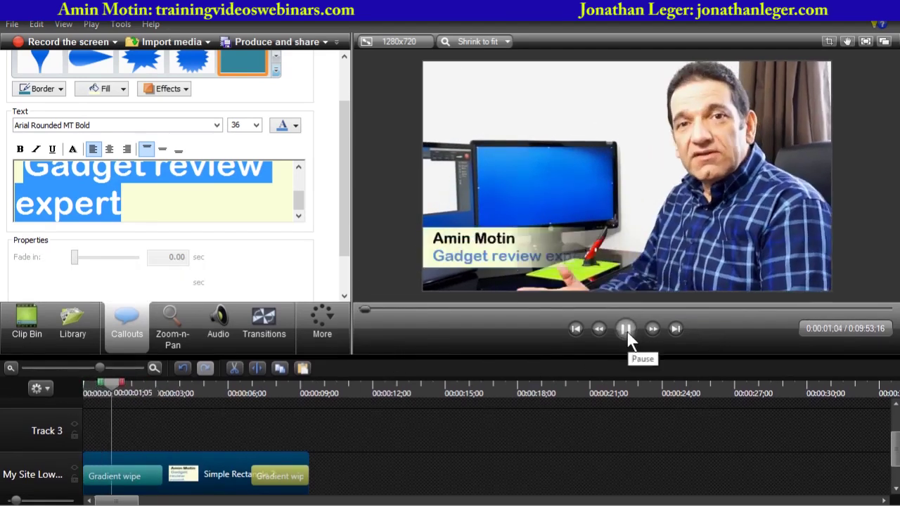
click(627, 331)
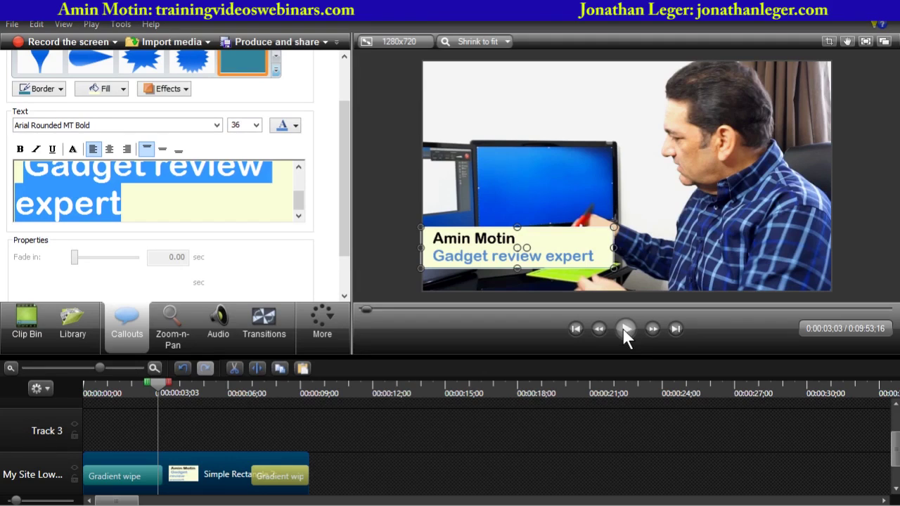
Step: Rewrite the second line as 'Youtube gadget reviewer', widen the callout to keep it on one line, and rewind
click(173, 189)
key(Home)
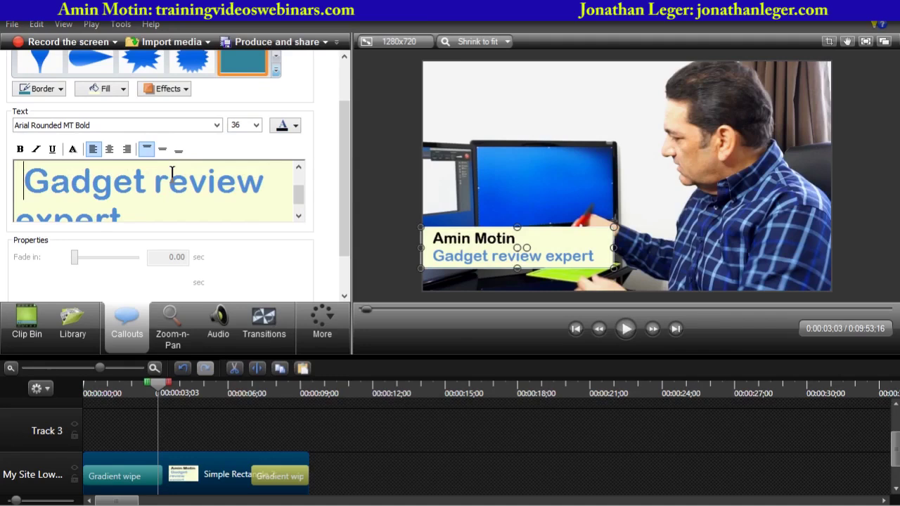
text(Yuo)
key(BackSpace)
key(BackSpace)
key(BackSpace)
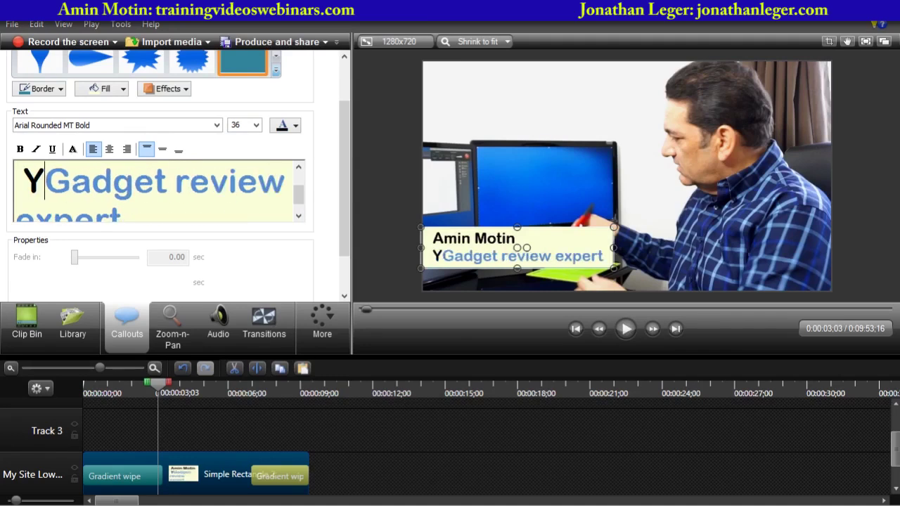
key(Delete)
text(Youtube)
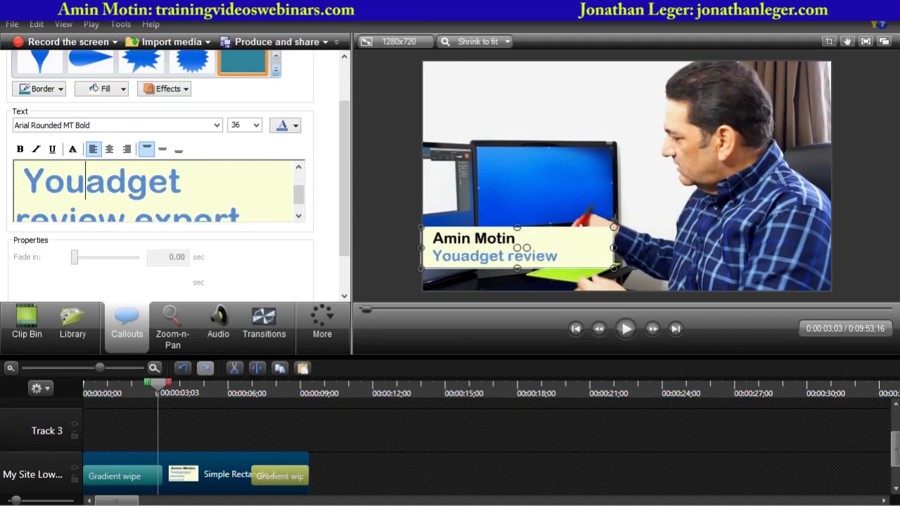
text( g)
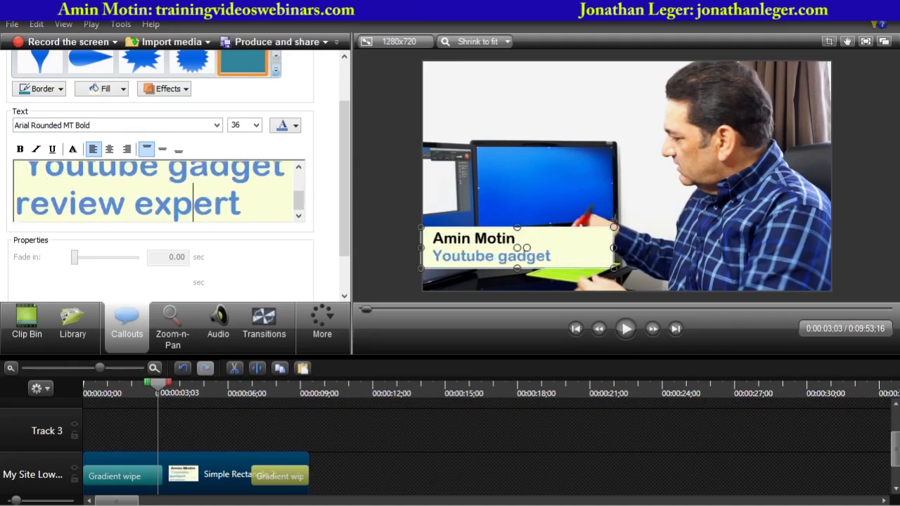
key(Down)
key(Left)
key(Left)
key(Left)
key(Left)
text(er)
key(shift+End)
key(Delete)
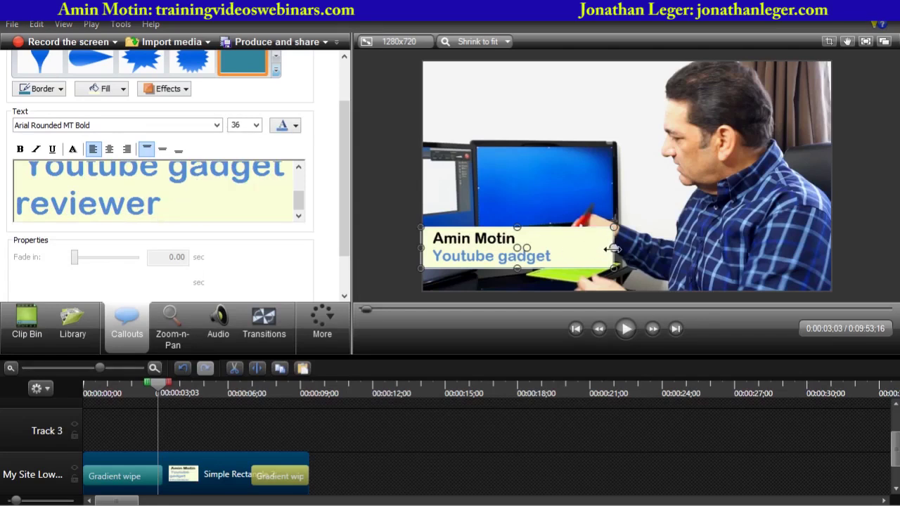
drag(614, 251, 641, 248)
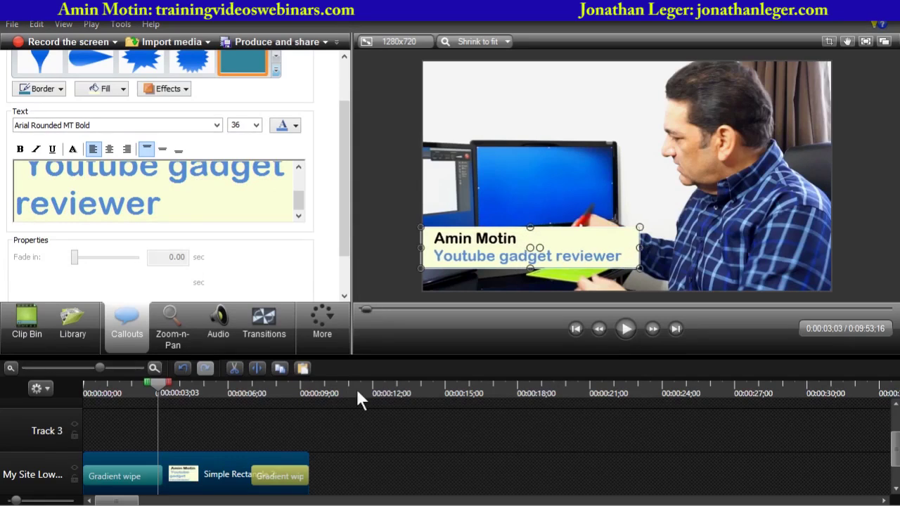
drag(159, 391, 64, 391)
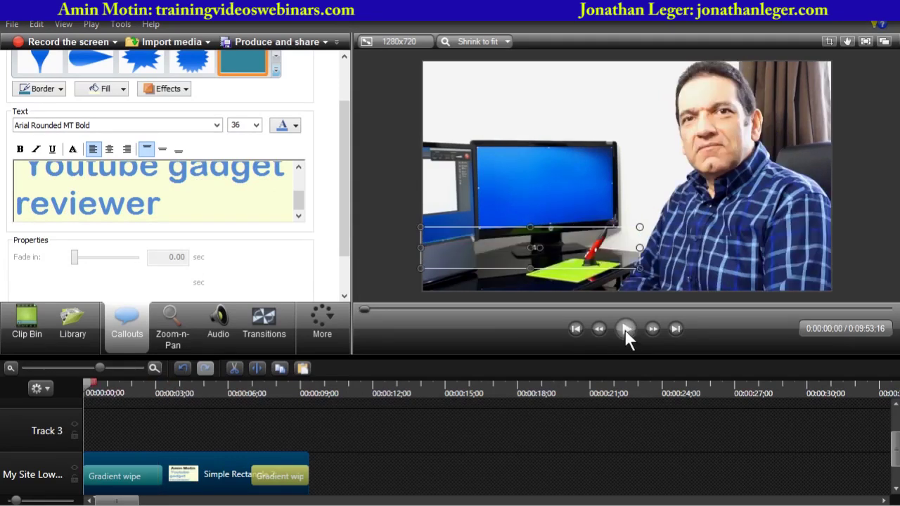
click(492, 307)
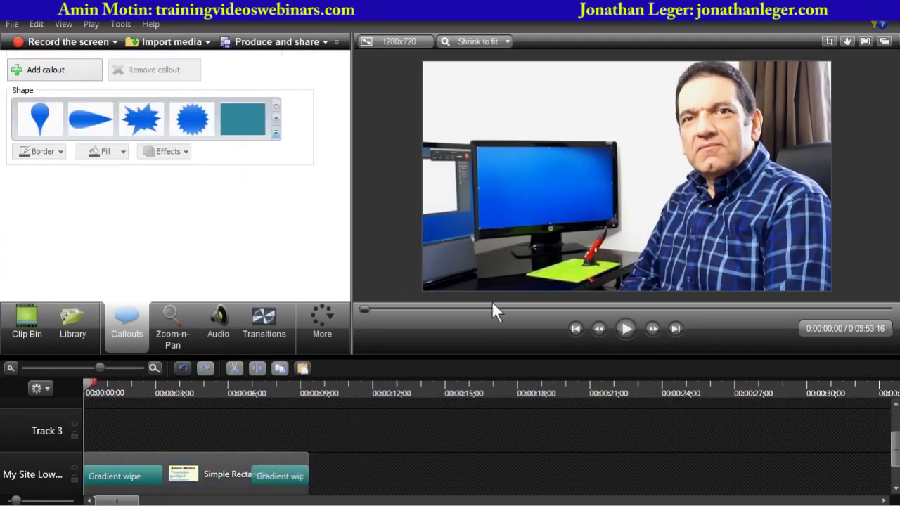
click(624, 329)
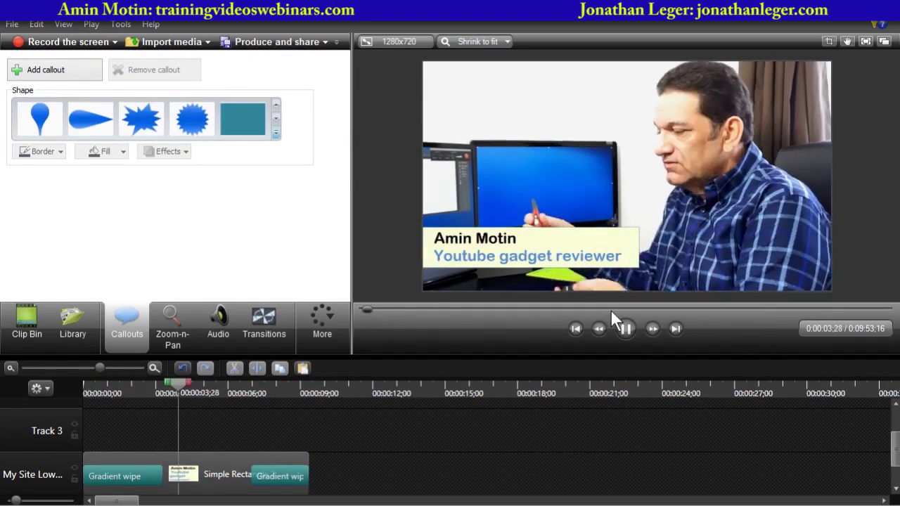
key(space)
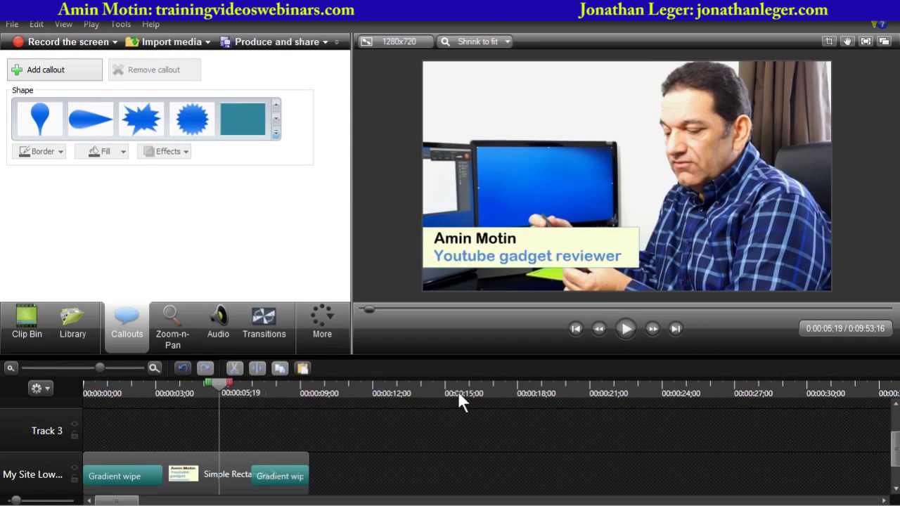
drag(221, 382, 52, 393)
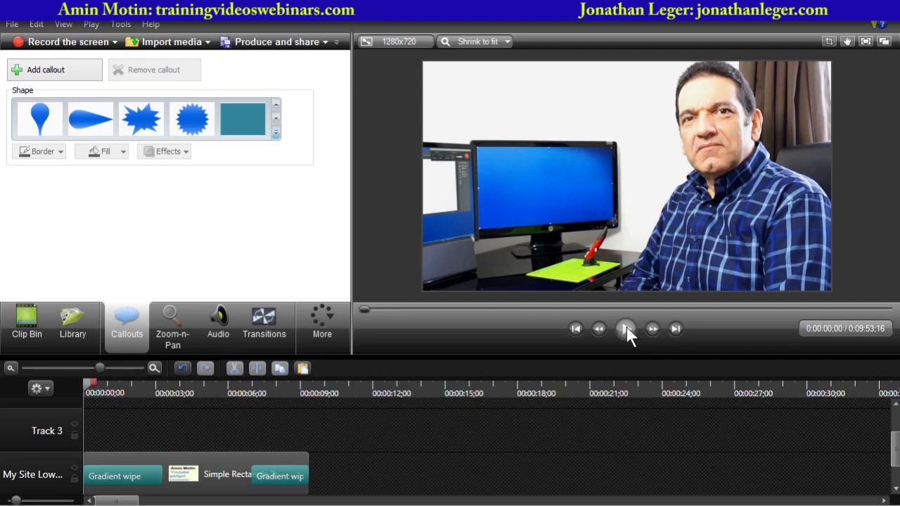
Step: Play the video and pause at 0:00:06;23 to check the lower-third
click(627, 328)
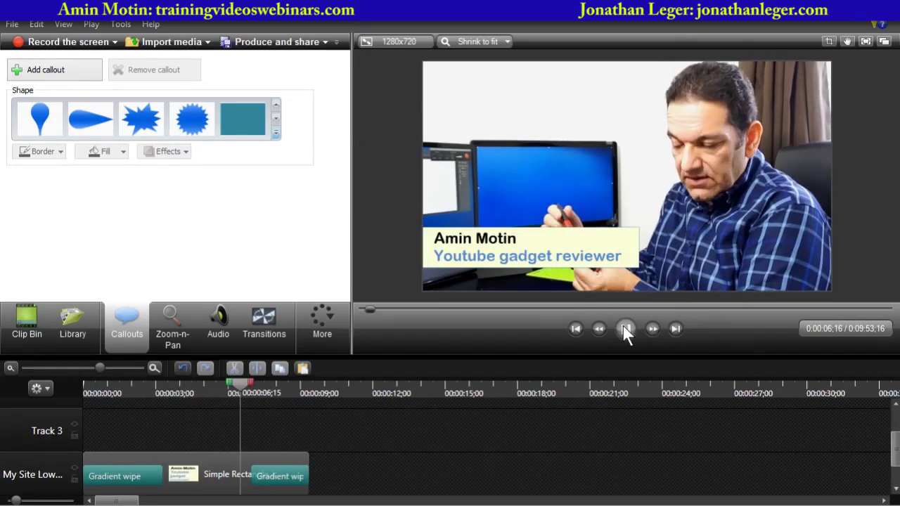
click(623, 328)
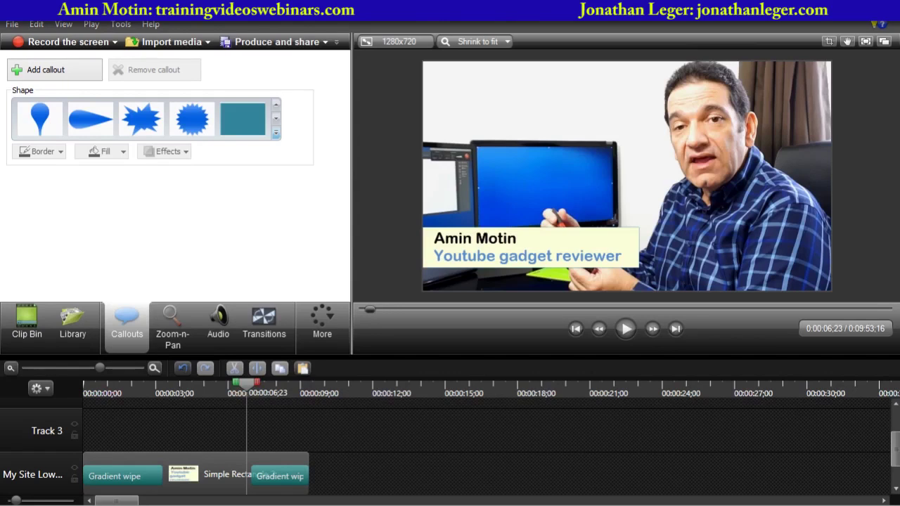
Step: Switch to the Clip Bin to show the project's media
click(30, 332)
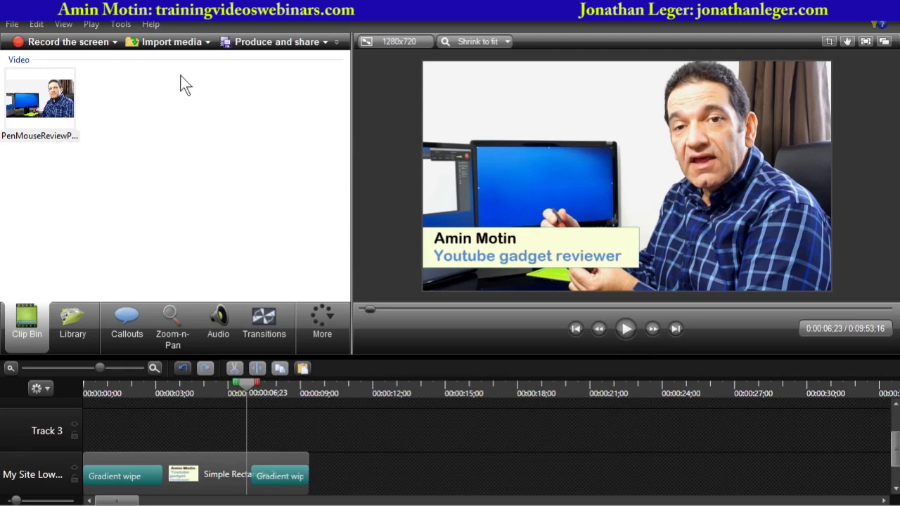
Step: Import author2.jpg from Downloads into the project
click(166, 42)
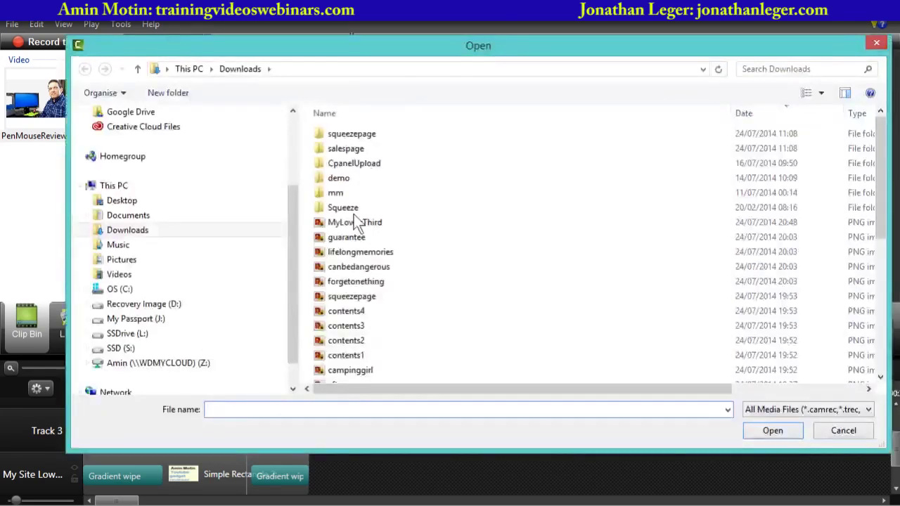
click(532, 355)
scroll(533, 357, down, 3)
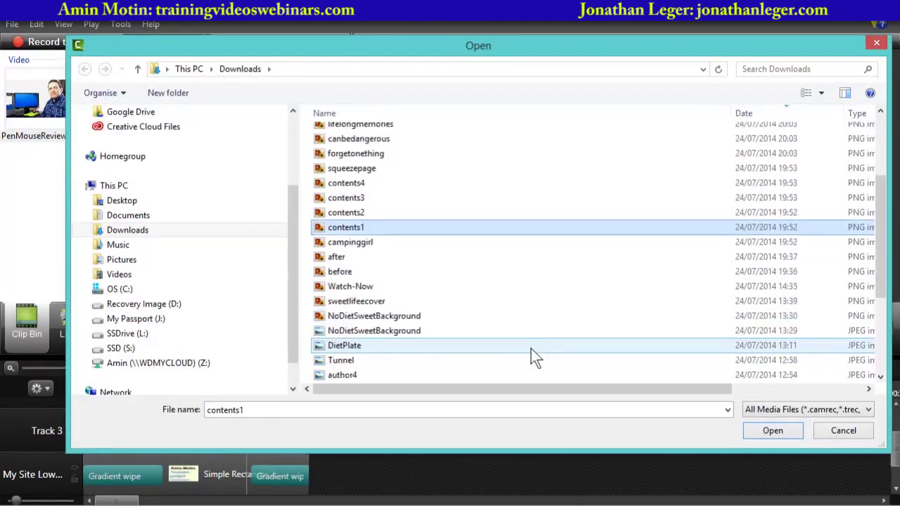
scroll(532, 357, down, 4)
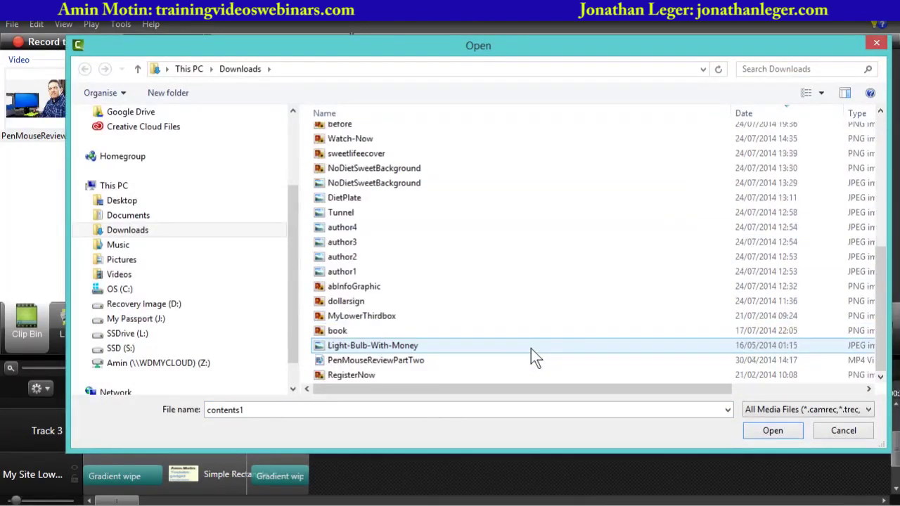
click(345, 257)
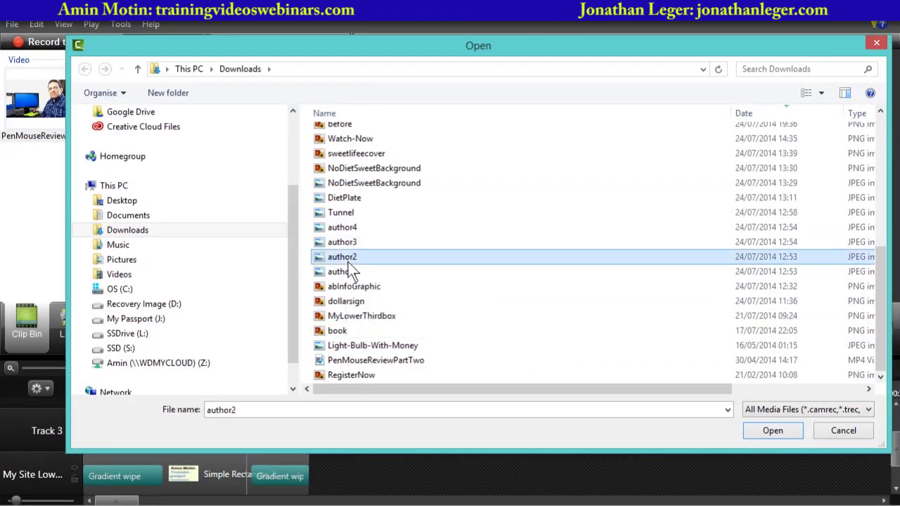
click(775, 432)
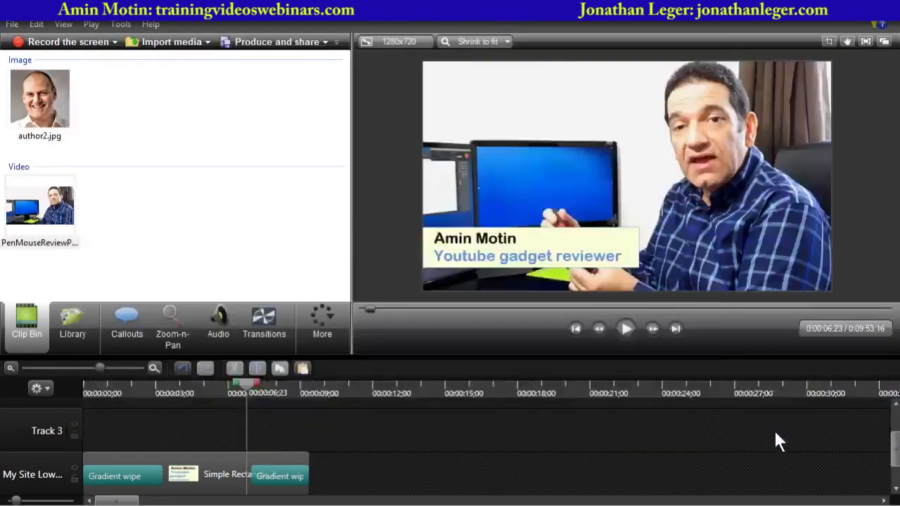
Step: Import author1.jpg through author4.jpg together from Downloads
click(184, 44)
click(401, 315)
scroll(402, 316, down, 5)
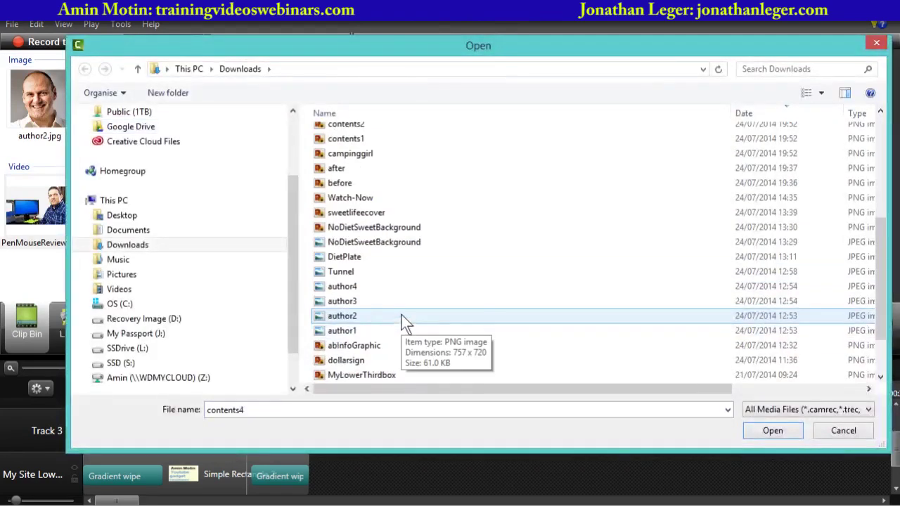
click(345, 287)
shift+click(349, 334)
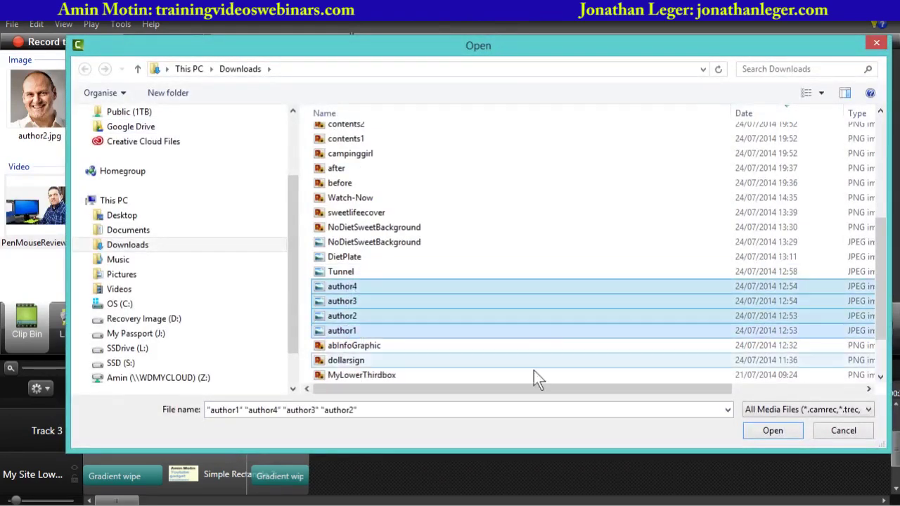
click(757, 433)
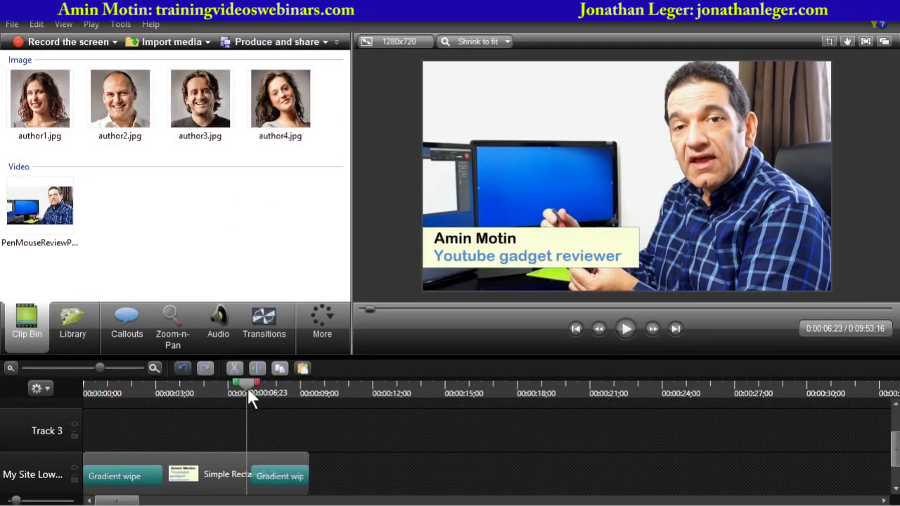
Step: Shorten the lower-third clip to end at 0:00:06;23 and delete its 'Youtube gadget reviewer' line
drag(308, 462, 234, 461)
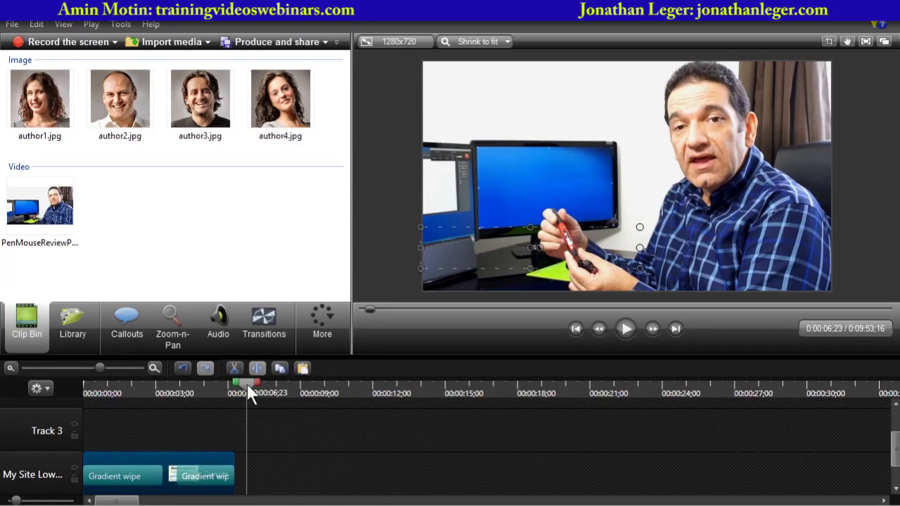
drag(246, 385, 127, 394)
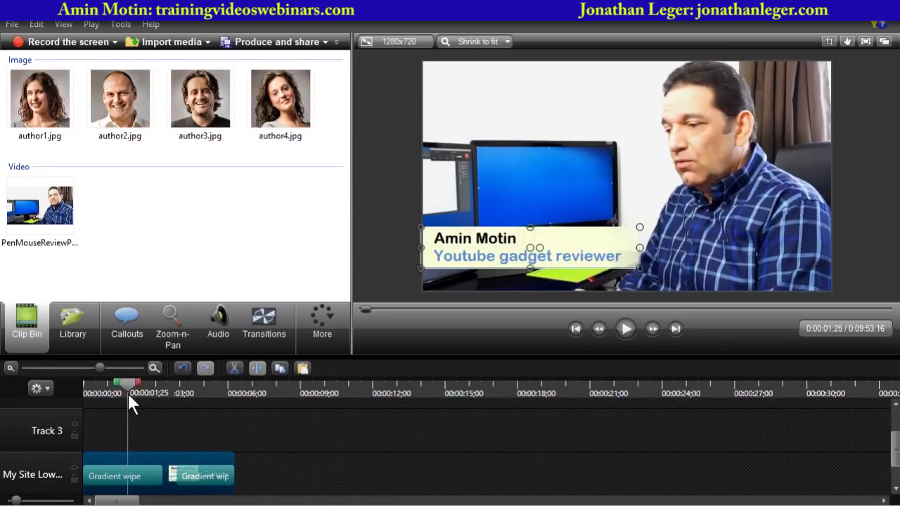
click(127, 326)
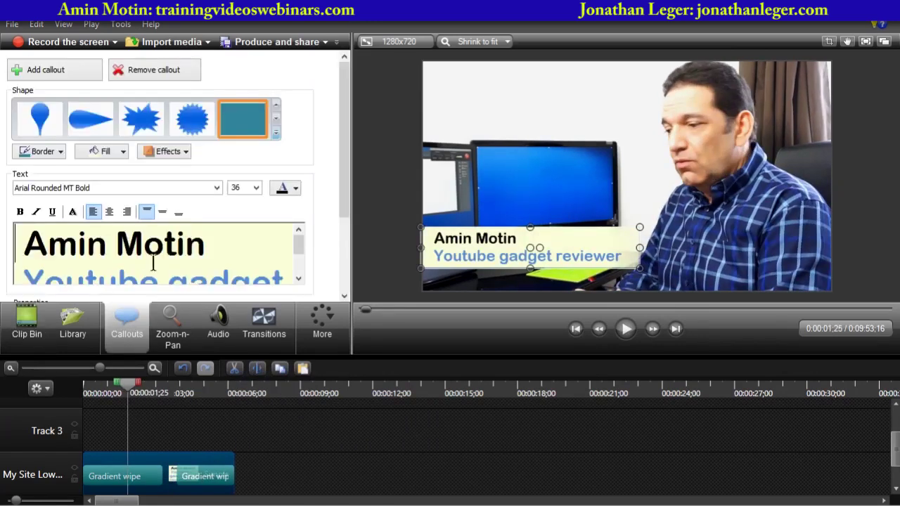
click(153, 264)
click(209, 225)
key(ctrl+a)
key(Delete)
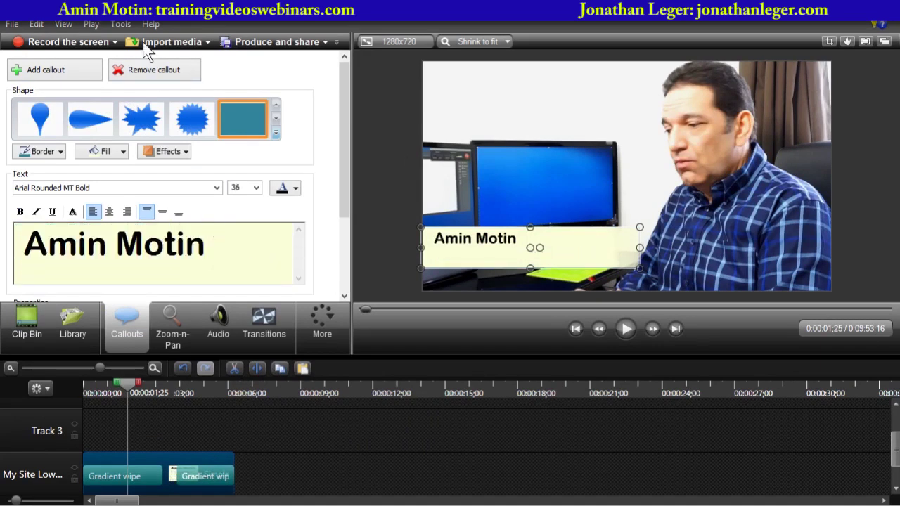
click(305, 435)
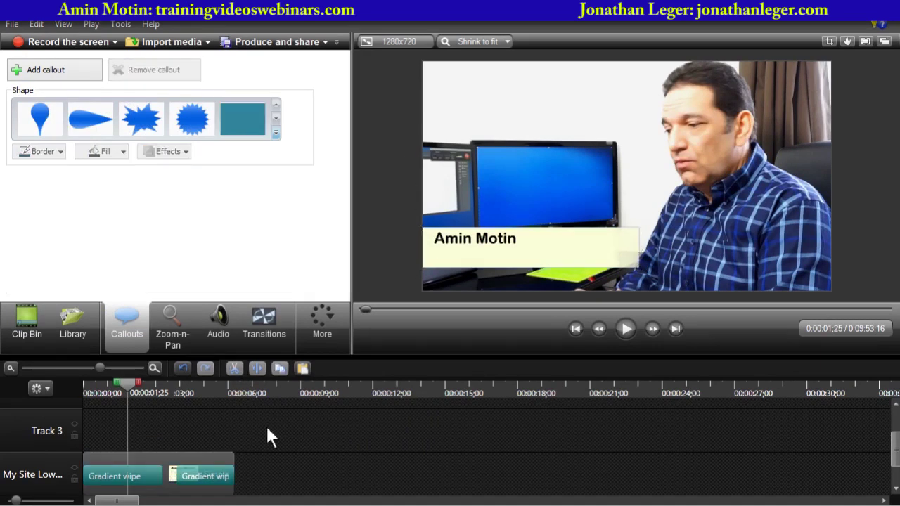
Step: Copy the lower-third clip and paste a duplicate at about 7 seconds
click(162, 463)
right_click(165, 457)
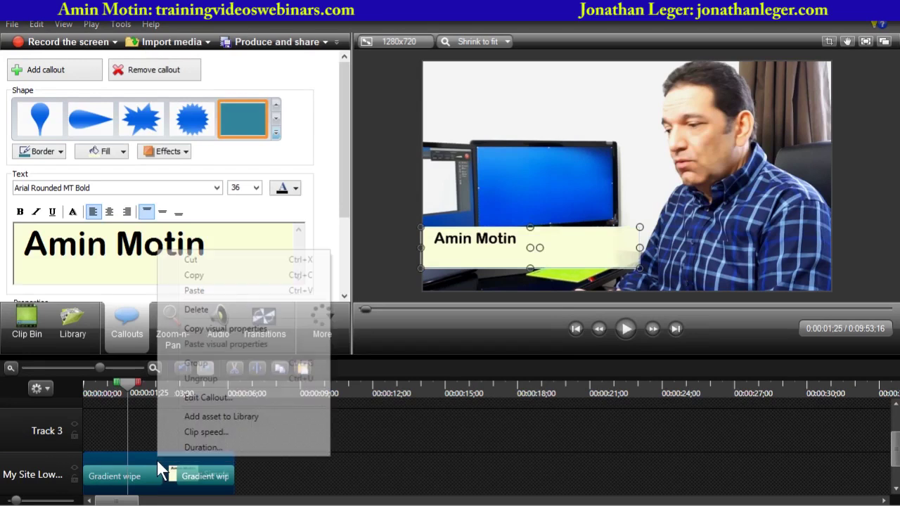
click(195, 277)
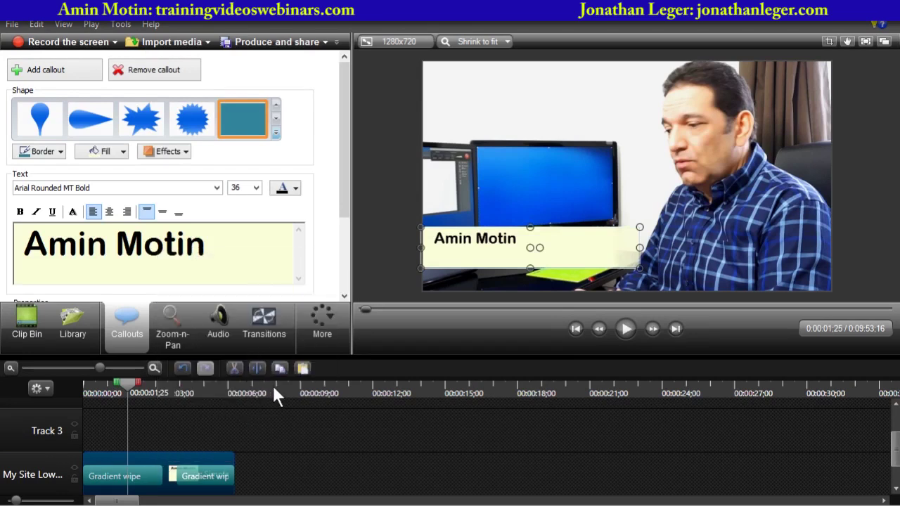
click(276, 394)
right_click(291, 482)
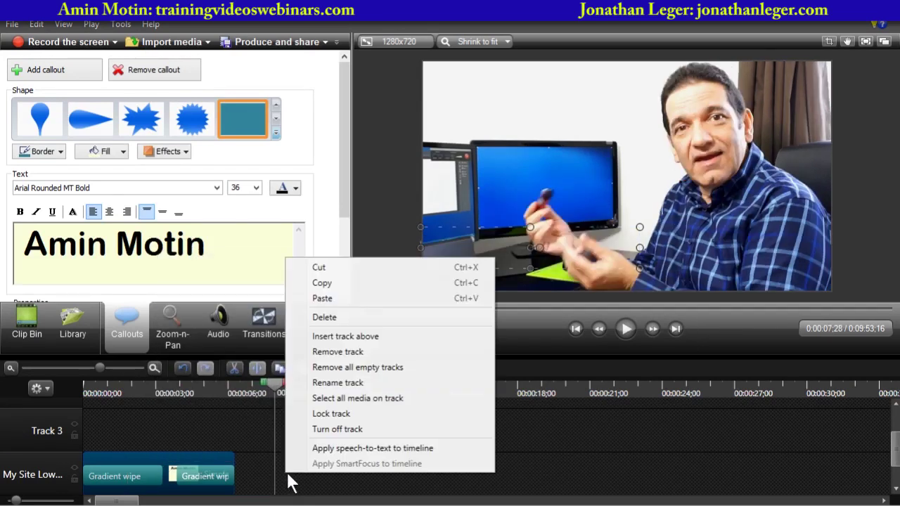
click(318, 301)
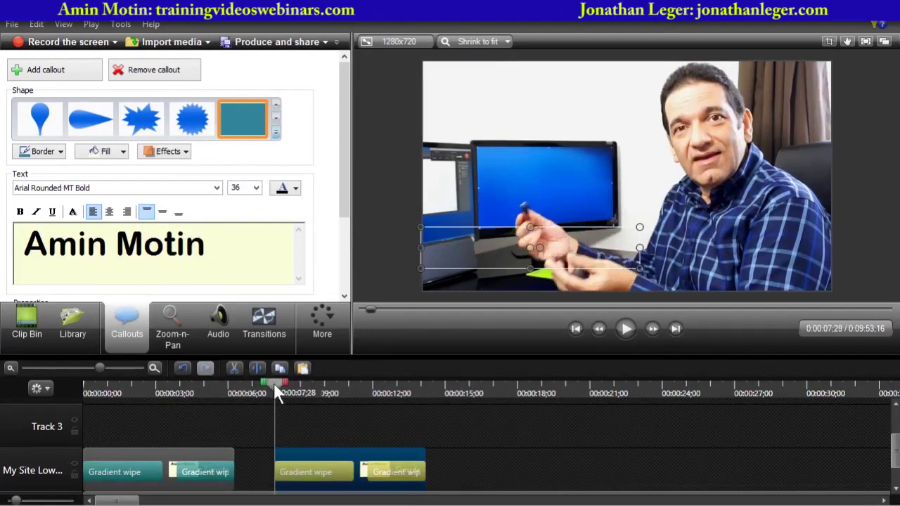
drag(275, 387, 136, 395)
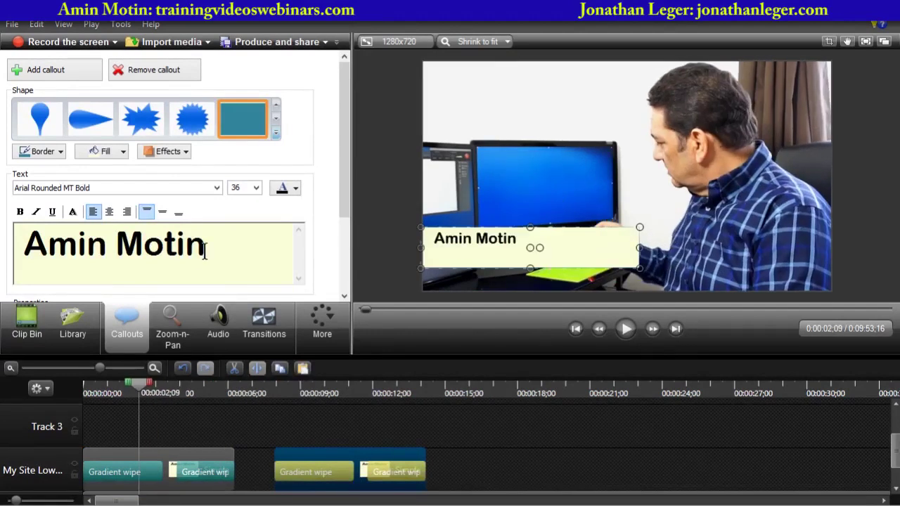
key(ctrl+a)
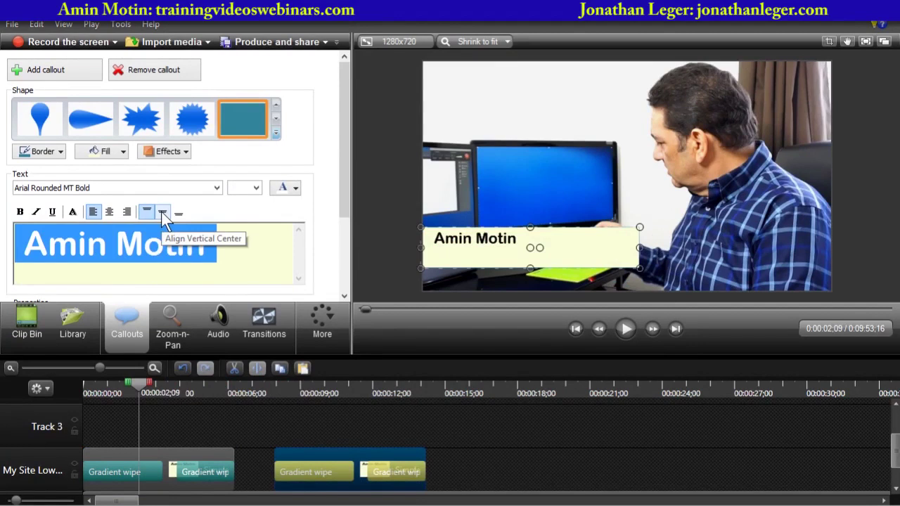
click(161, 211)
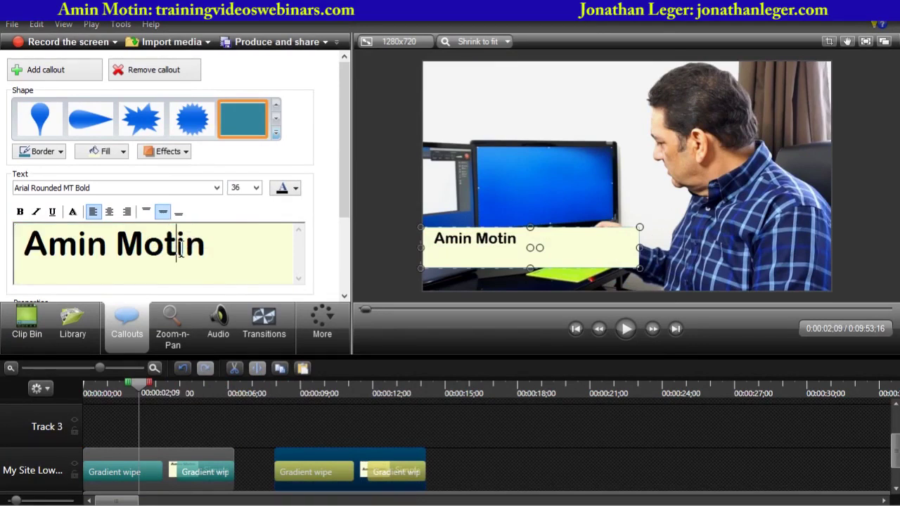
click(206, 236)
click(150, 249)
key(ctrl+a)
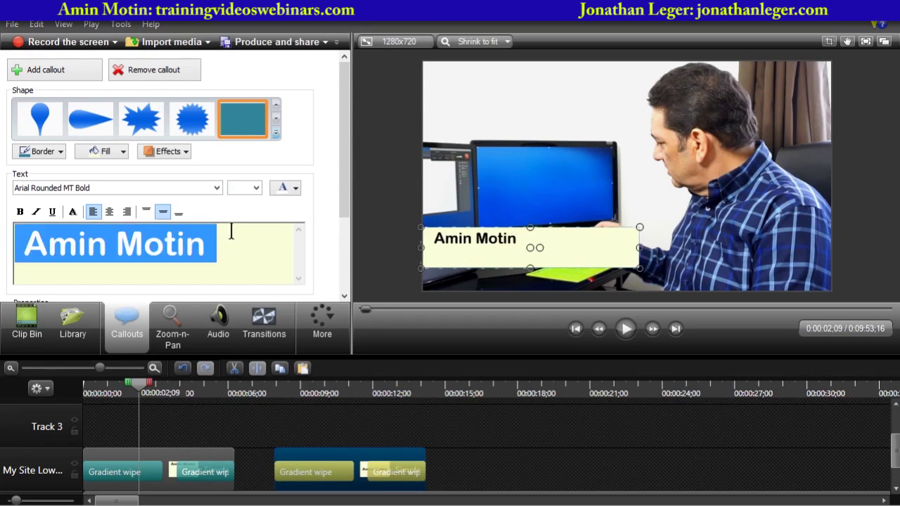
click(230, 232)
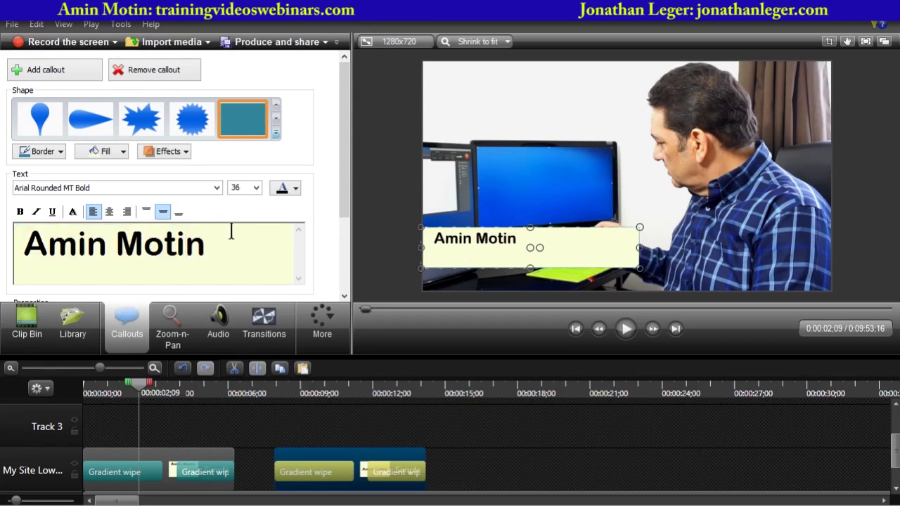
key(ctrl+a)
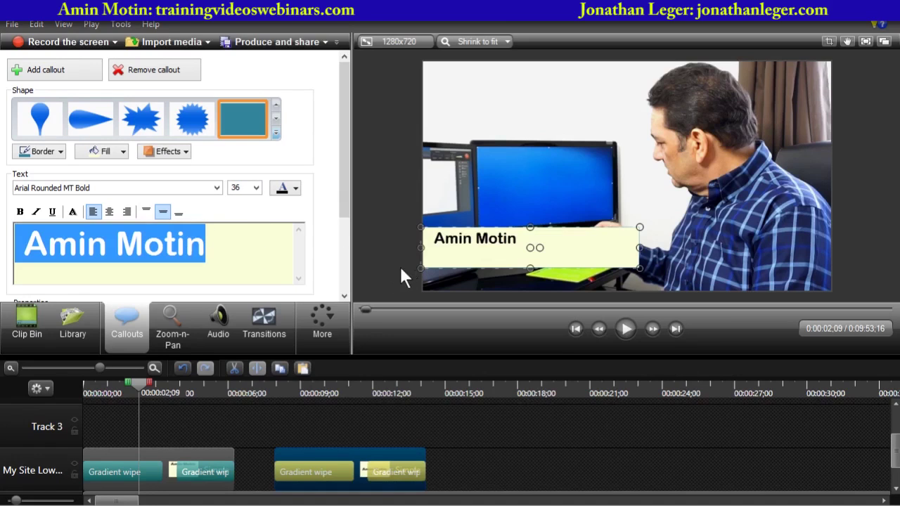
click(401, 268)
drag(140, 382, 252, 386)
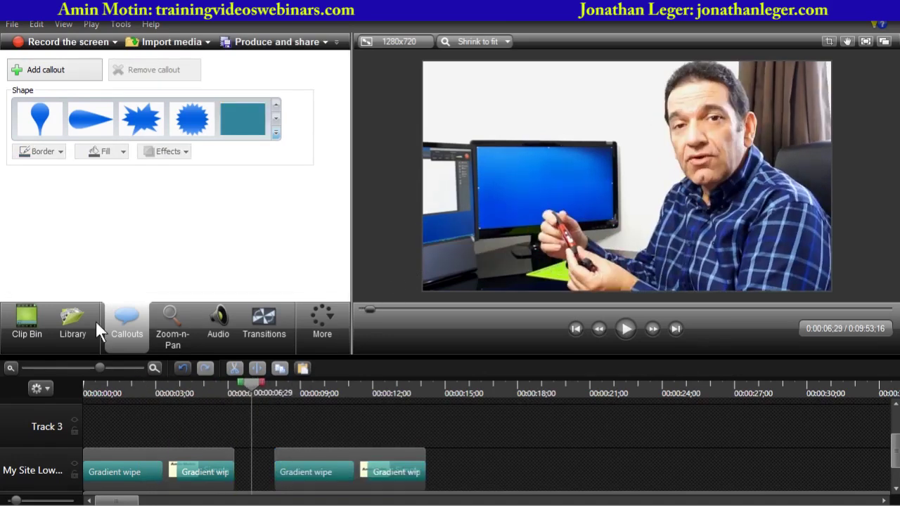
Step: Show the imported media in the Clip Bin and select the author4.jpg photo
click(23, 327)
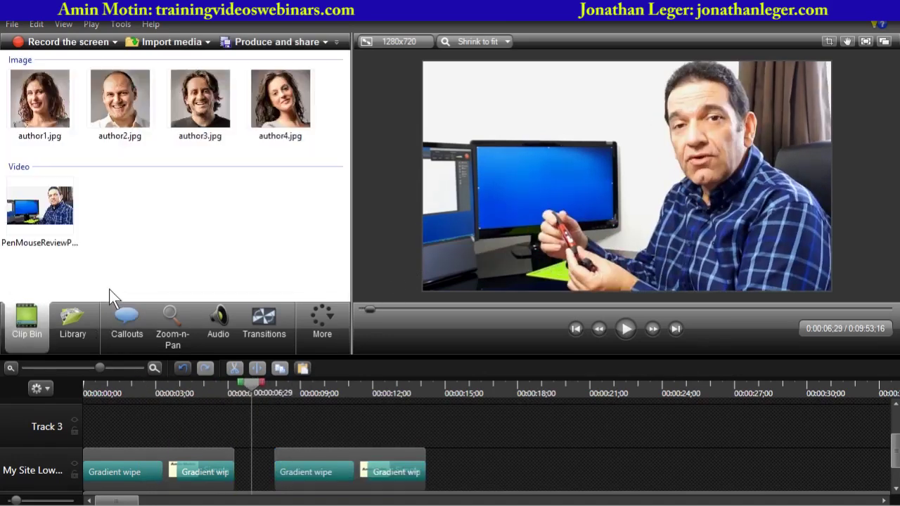
click(295, 109)
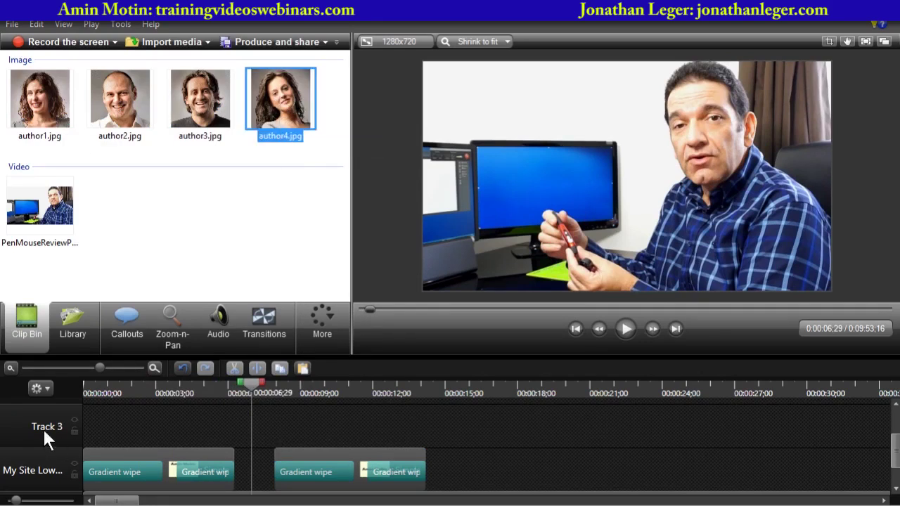
right_click(276, 88)
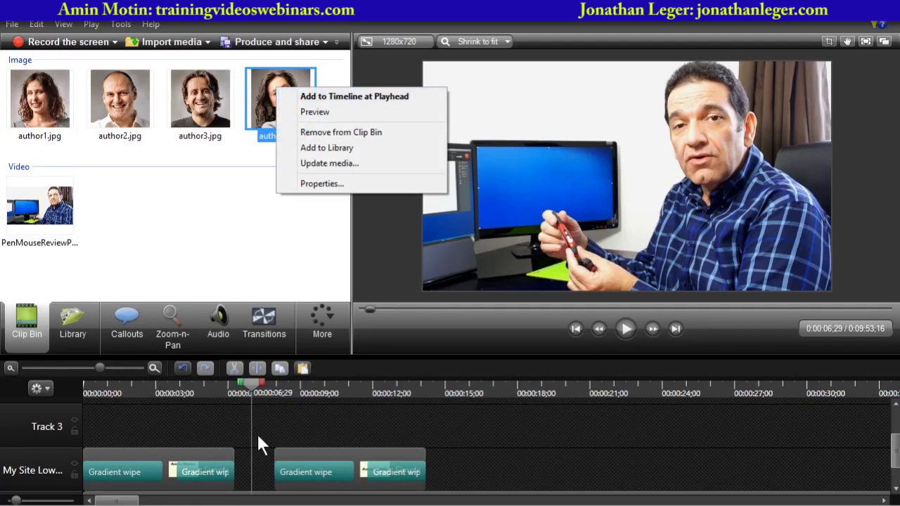
click(246, 243)
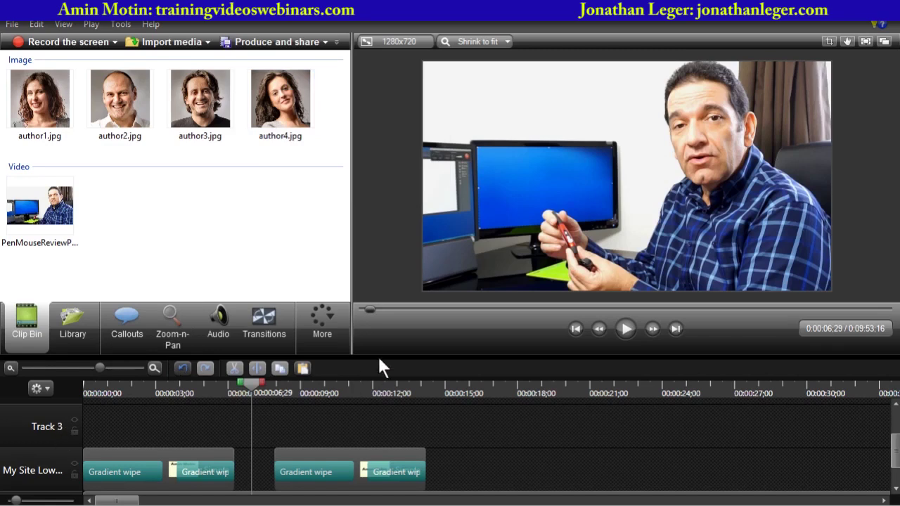
Step: Enlarge the timeline and place author4.jpg on Track 3 near 0:00:06;29
drag(380, 356, 384, 271)
drag(285, 106, 290, 213)
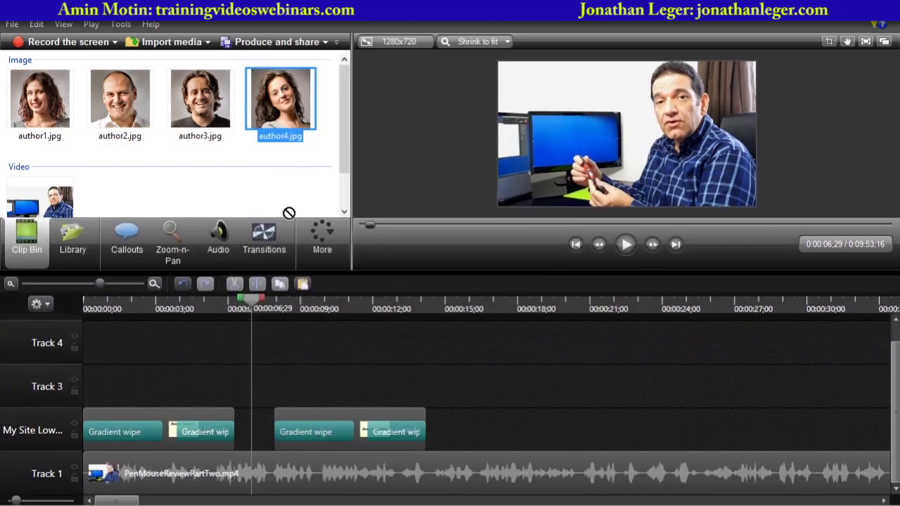
drag(273, 375, 300, 383)
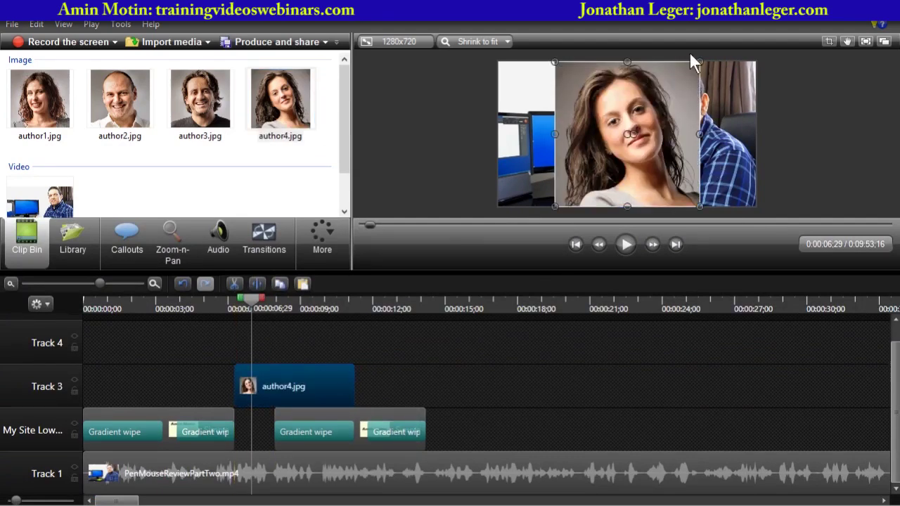
click(321, 419)
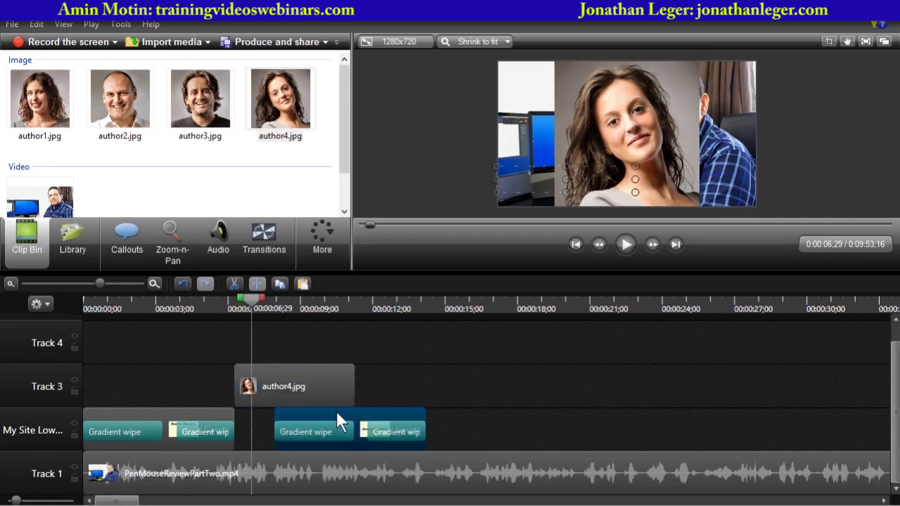
Step: Replace the second callout's text with the new person's name and 'Skin care advisor' beneath
drag(251, 310, 327, 314)
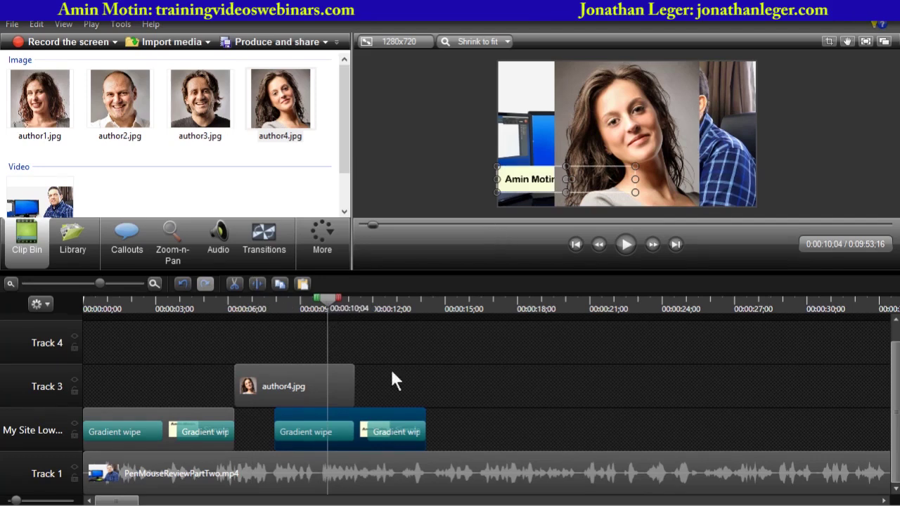
double_click(346, 422)
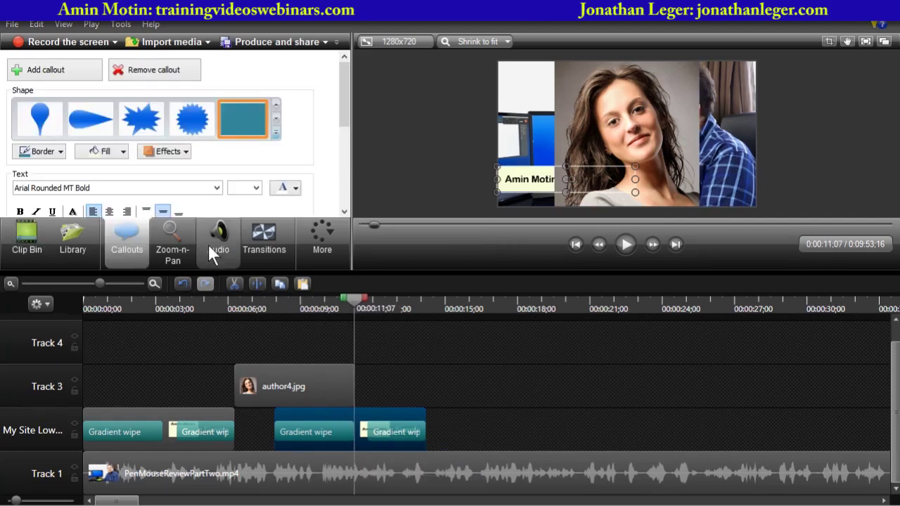
drag(340, 107, 340, 143)
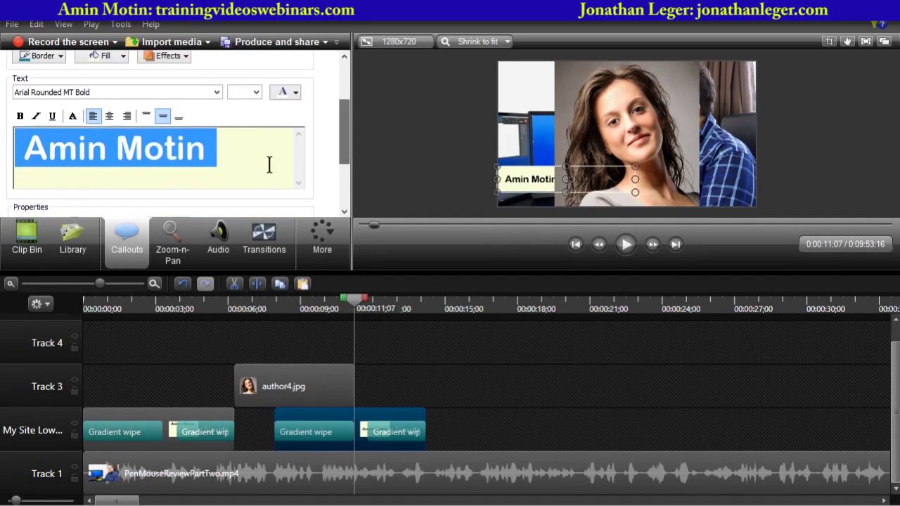
click(248, 161)
key(ctrl+a)
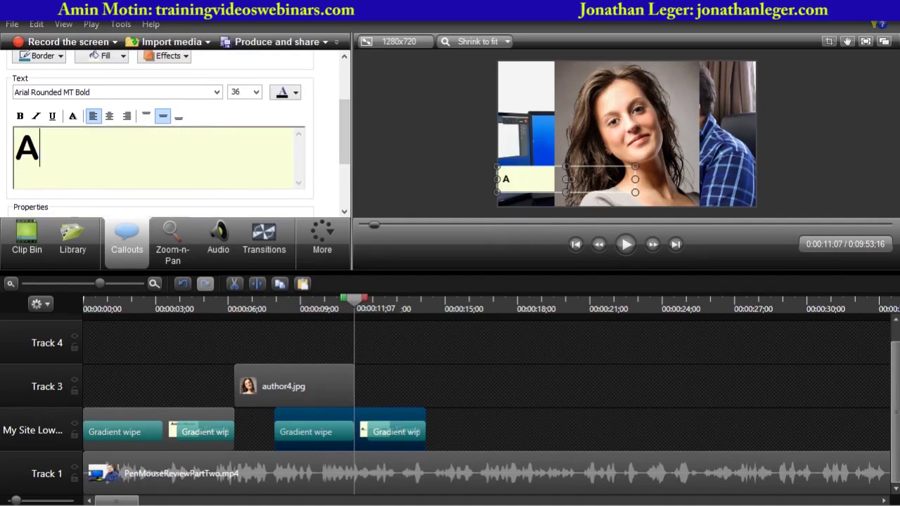
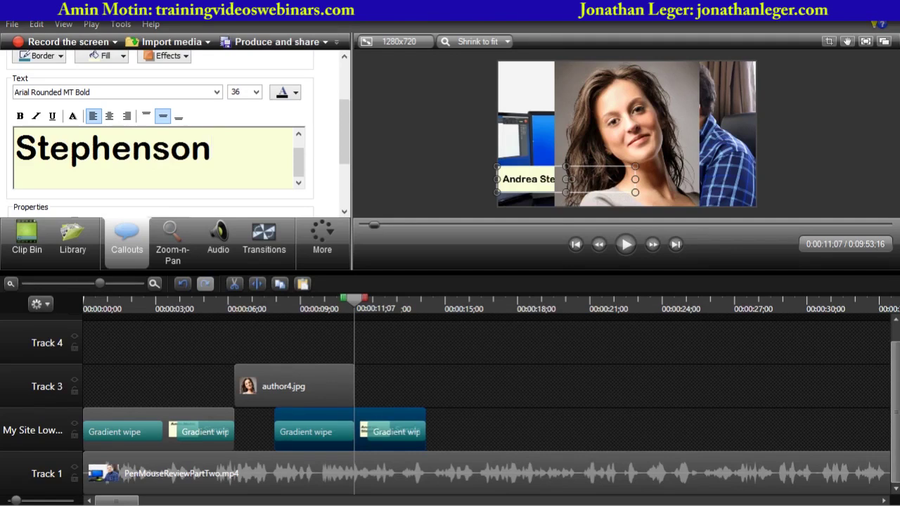
key(Return)
text(Skin care )
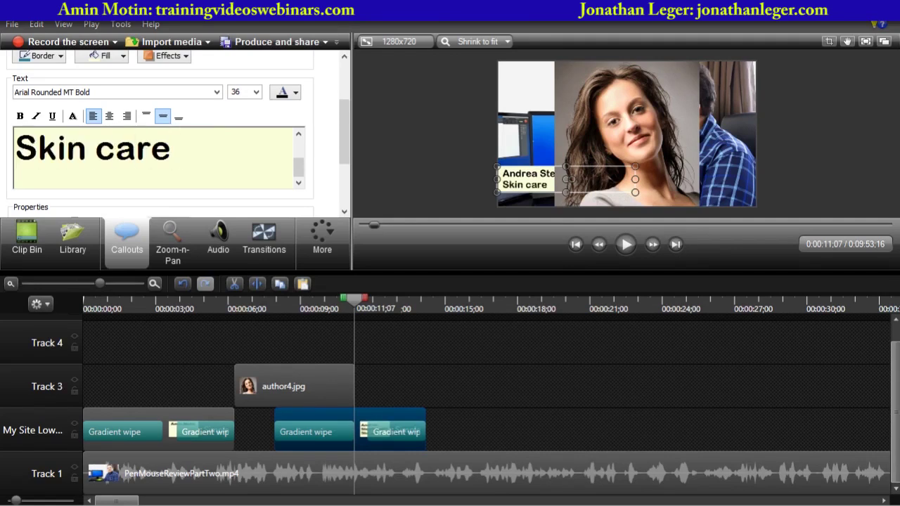
text(advisor)
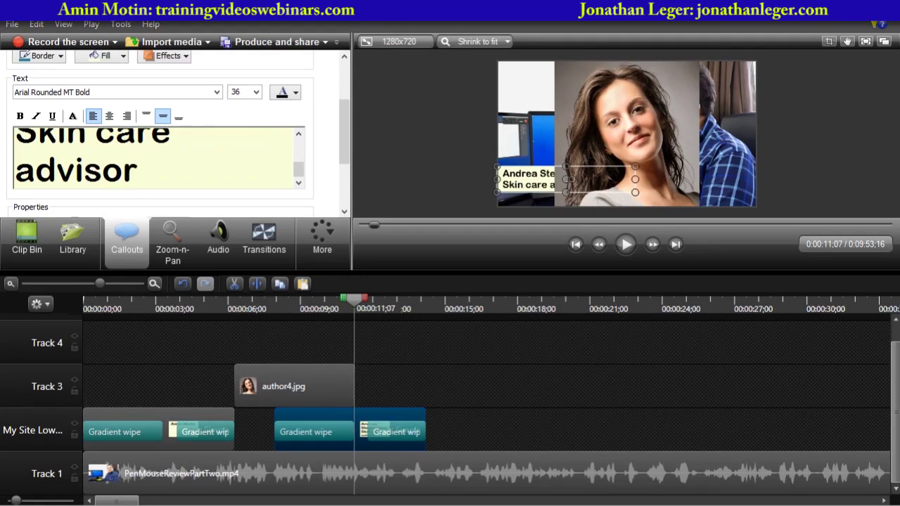
Step: Make the 'Skin care advisor' line light blue
click(136, 147)
key(shift+Down)
key(shift+Right)
key(shift+Right)
key(shift+Right)
key(shift+Right)
key(shift+Right)
key(shift+Right)
key(shift+Right)
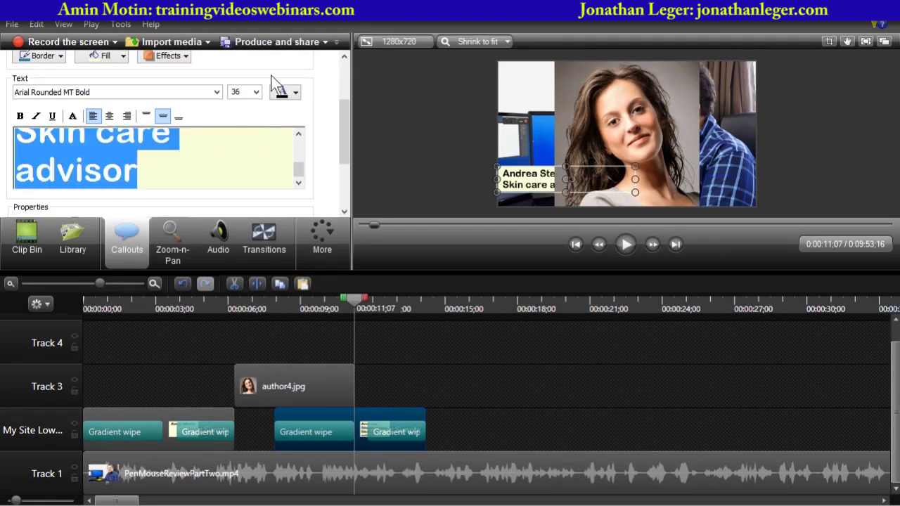
click(296, 92)
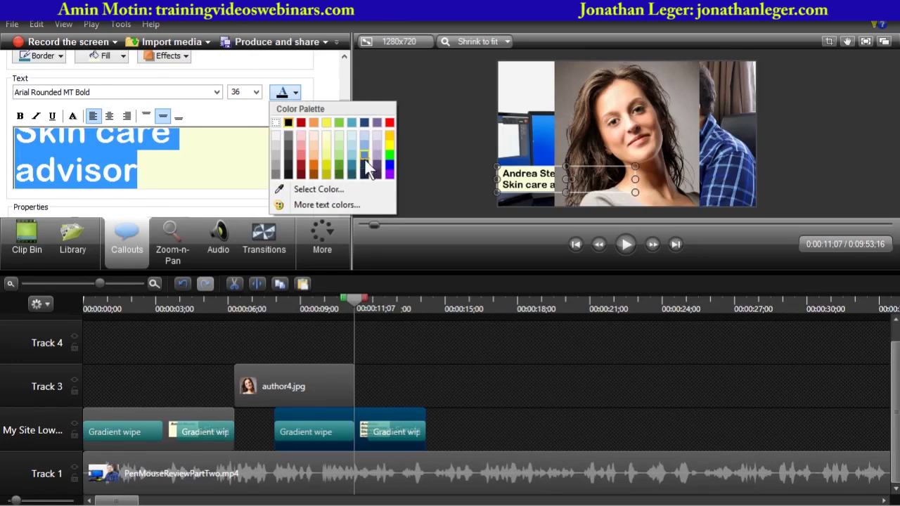
click(365, 157)
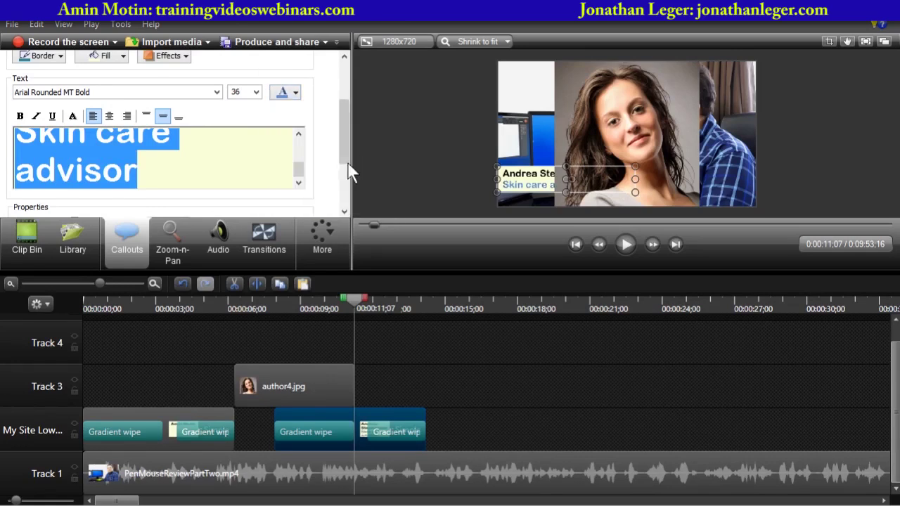
click(408, 166)
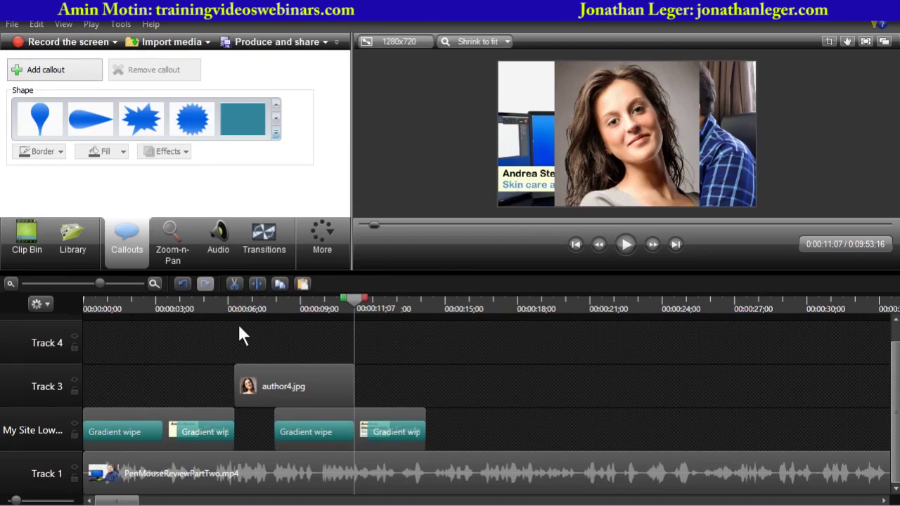
Step: Move the second callout group up to Track 4, then select author4.jpg and rewind to about 0:00:08;13
click(326, 413)
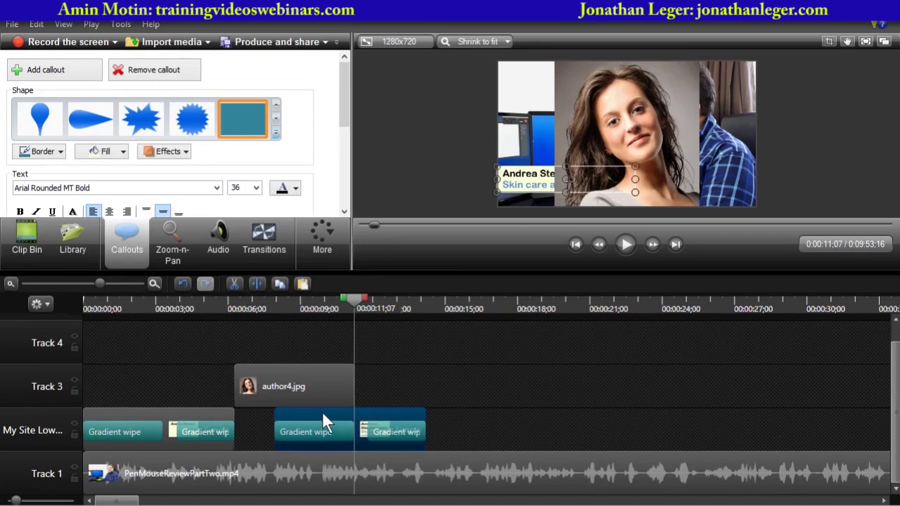
drag(322, 414, 318, 343)
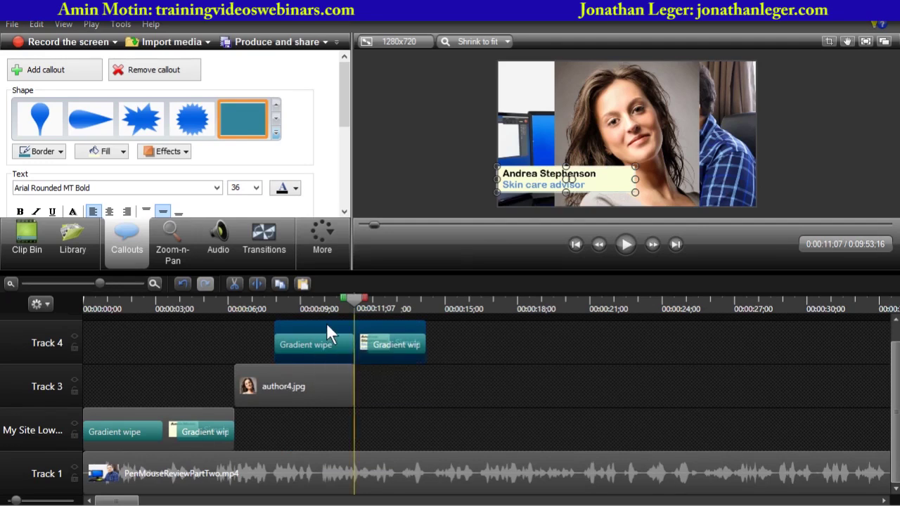
click(259, 371)
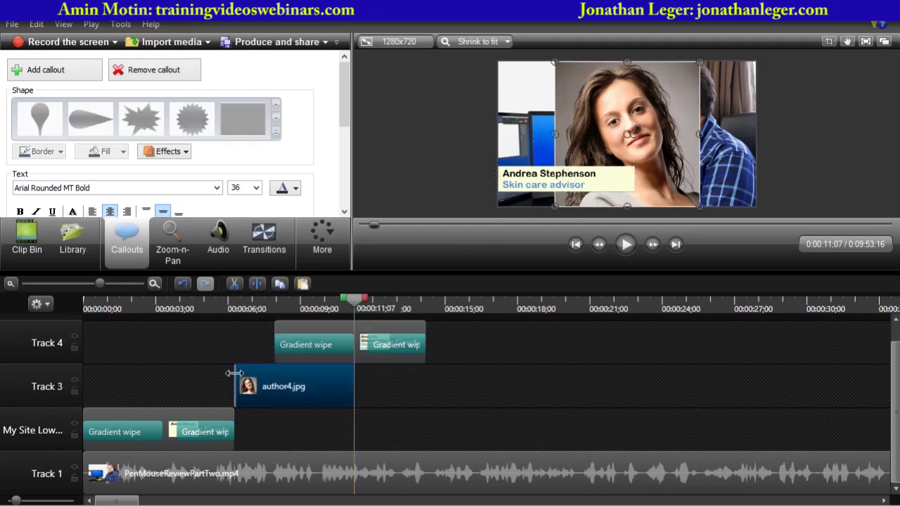
drag(352, 299, 211, 320)
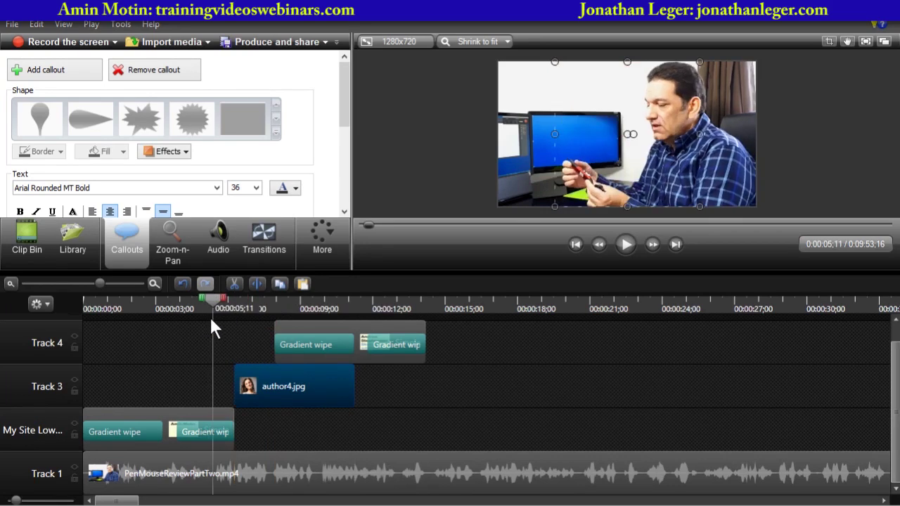
Step: Lengthen author4.jpg to end with the Track 4 callout and preview from 0:00:06;08
click(626, 245)
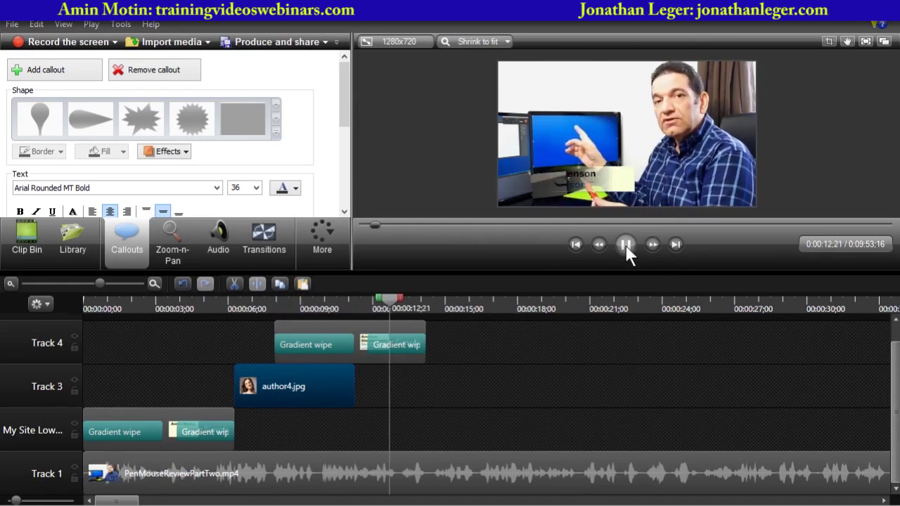
click(626, 245)
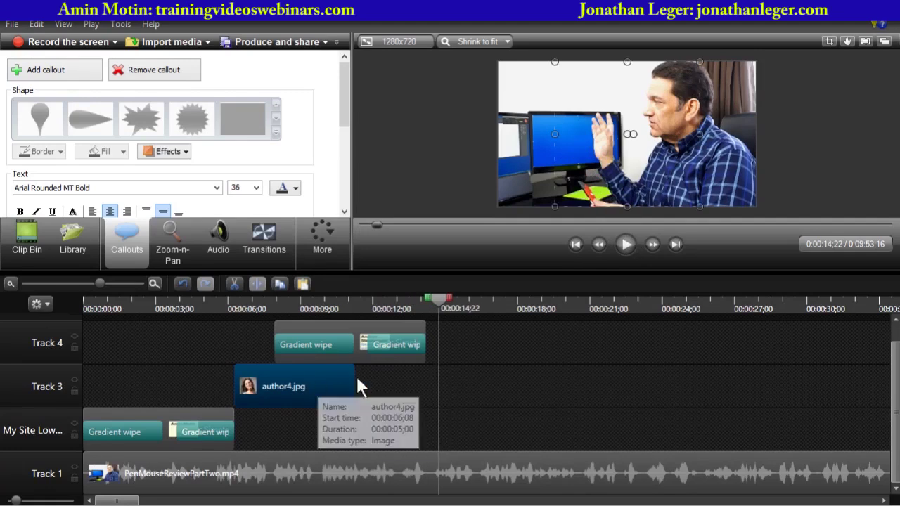
drag(354, 380, 415, 379)
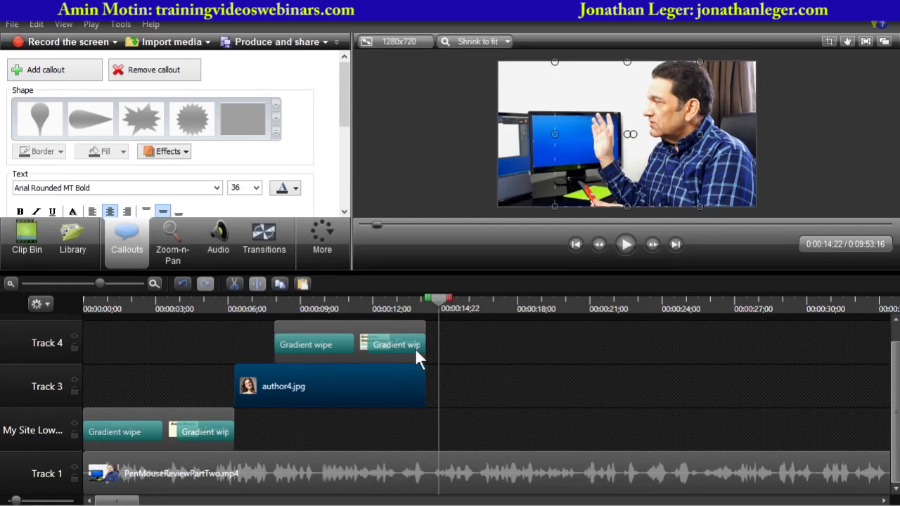
drag(434, 296, 224, 304)
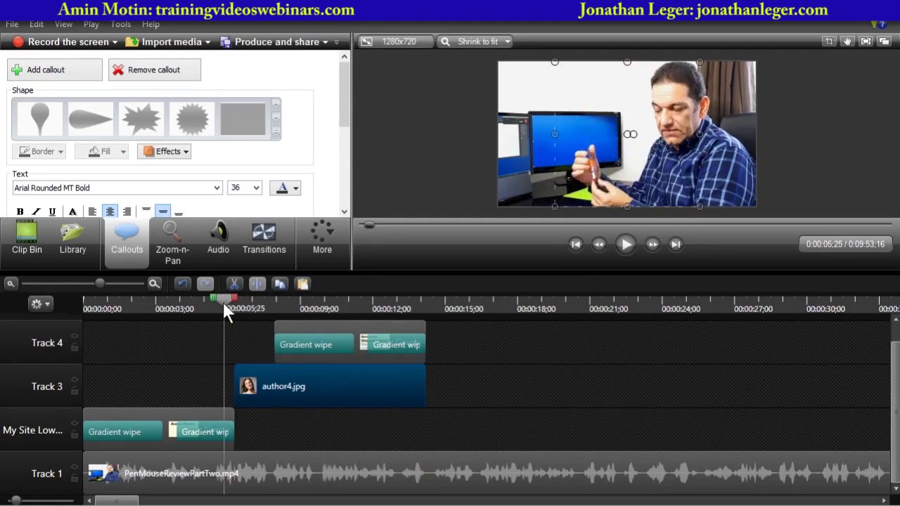
click(624, 243)
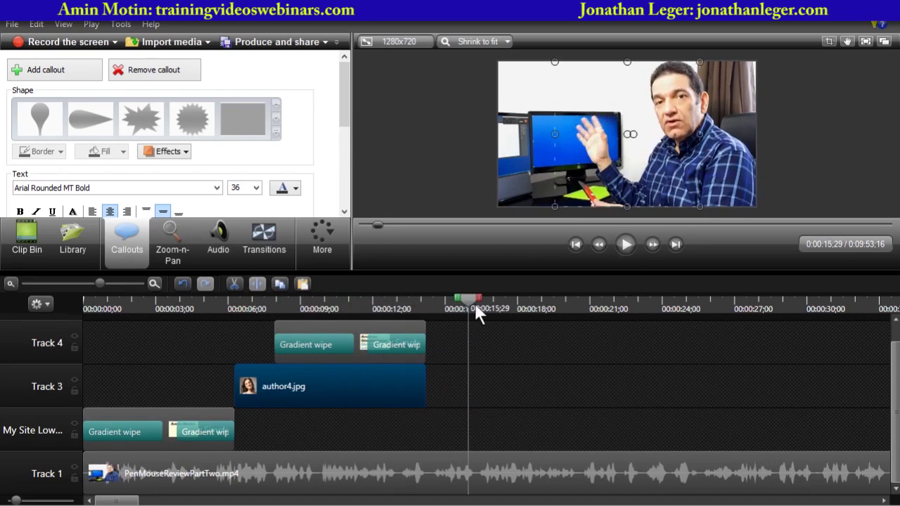
drag(470, 304, 239, 309)
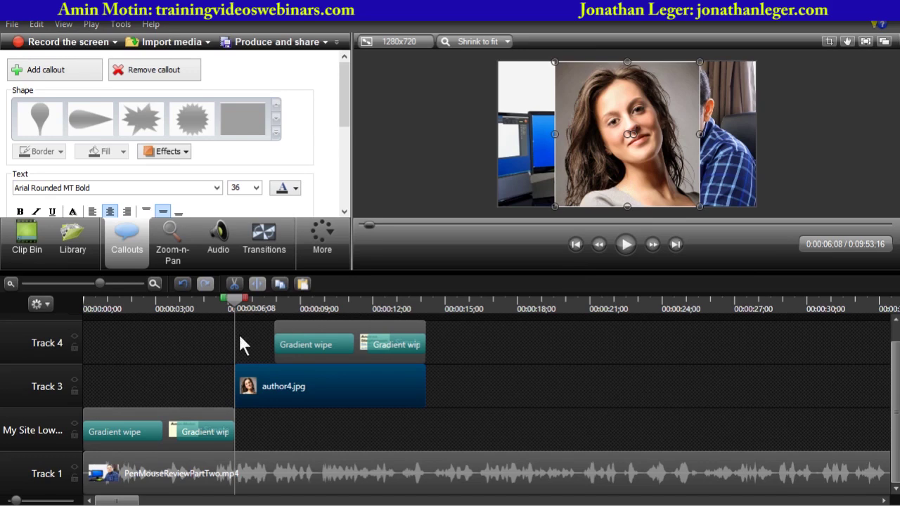
Step: Shift the two Track 4 name callouts left to start at 0:06;19, checking them around 0:07;04
drag(233, 298, 236, 320)
click(426, 175)
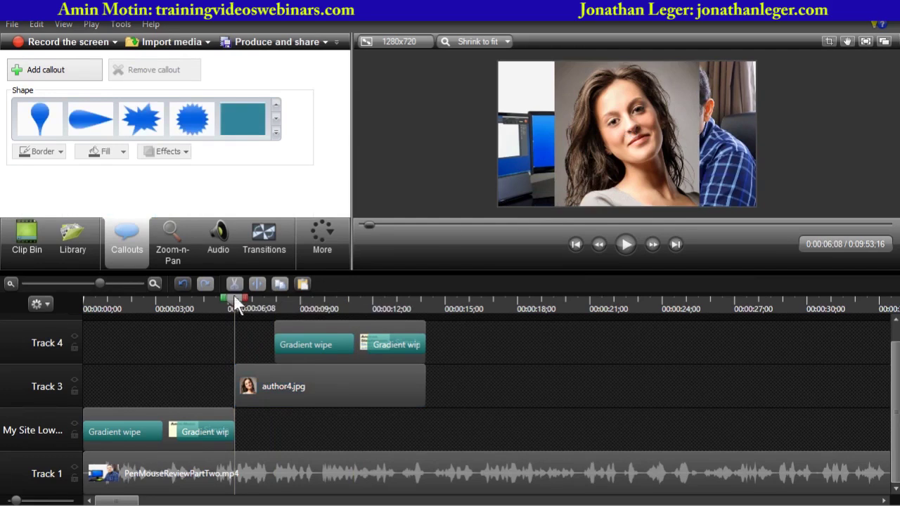
drag(235, 309, 243, 310)
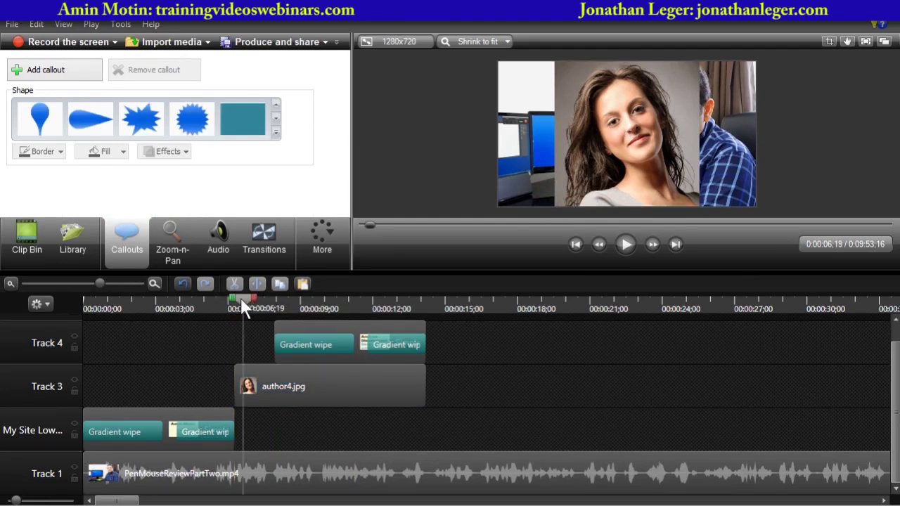
click(280, 331)
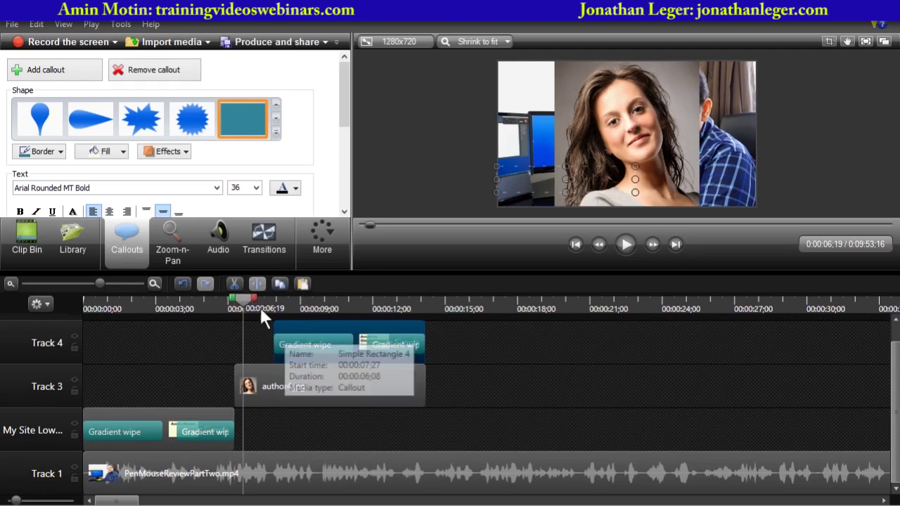
drag(302, 325, 284, 324)
drag(245, 300, 255, 301)
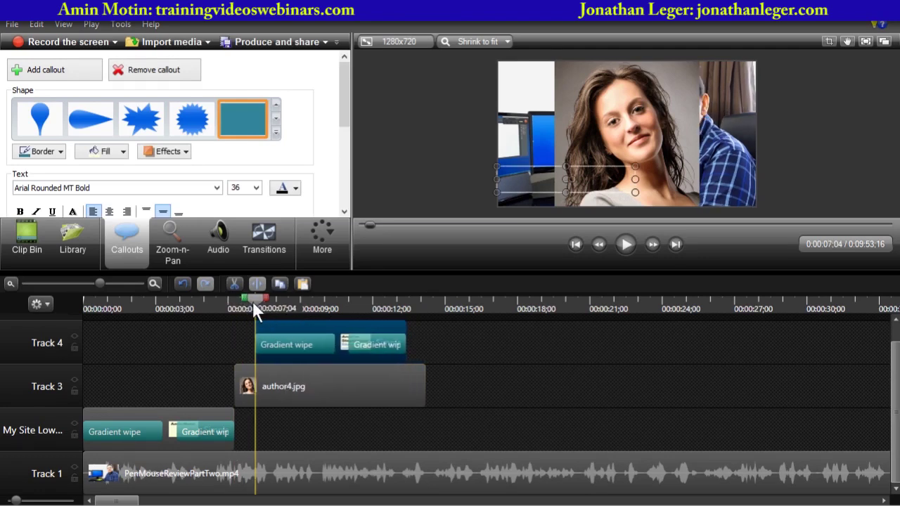
click(268, 302)
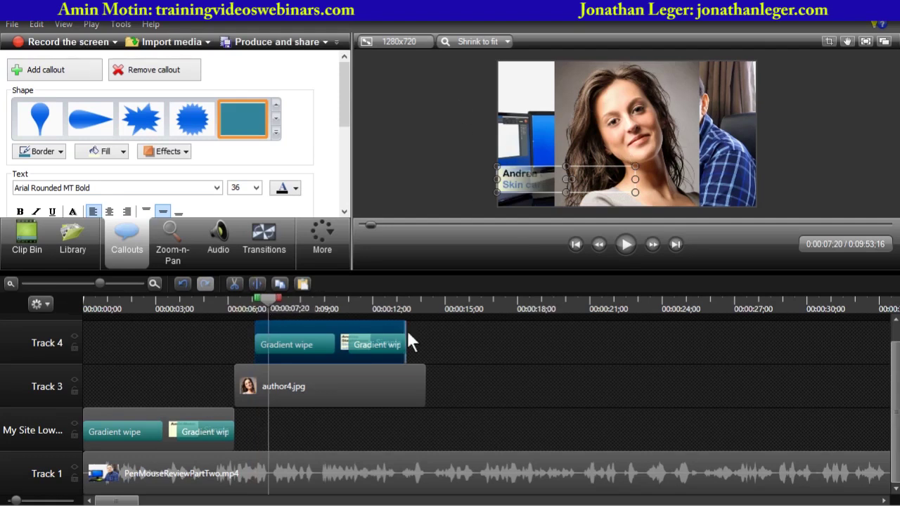
mouse_move(268, 298)
mouse_down()
mouse_move(258, 300)
mouse_move(308, 306)
mouse_move(260, 312)
mouse_move(270, 311)
mouse_up()
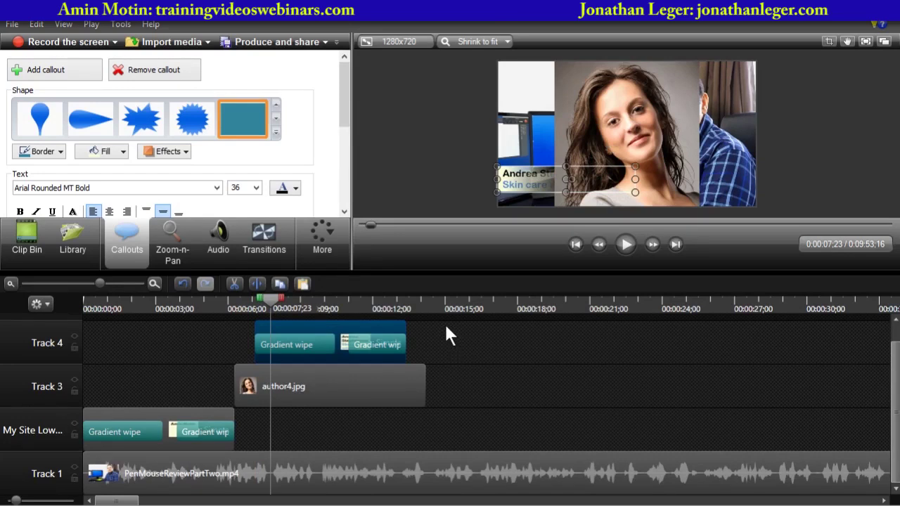
Step: Add a Visual Properties animation to author4.jpg, shrinking it to 58% at X -409, Y 108
click(319, 379)
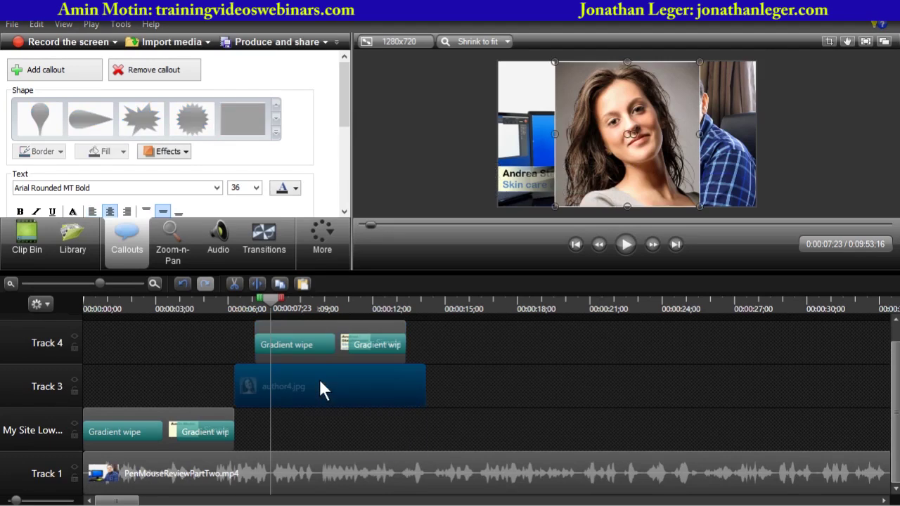
click(328, 239)
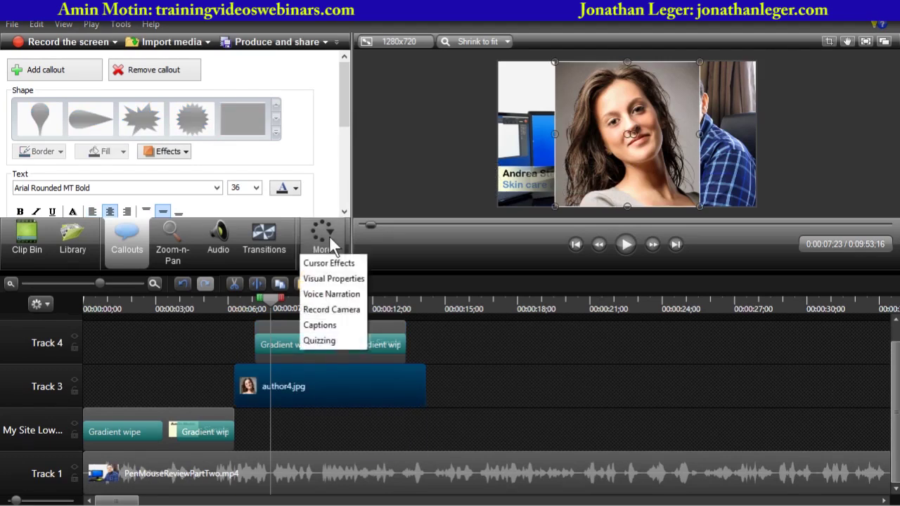
click(328, 281)
mouse_move(344, 79)
mouse_down()
mouse_move(339, 151)
mouse_move(346, 82)
mouse_up()
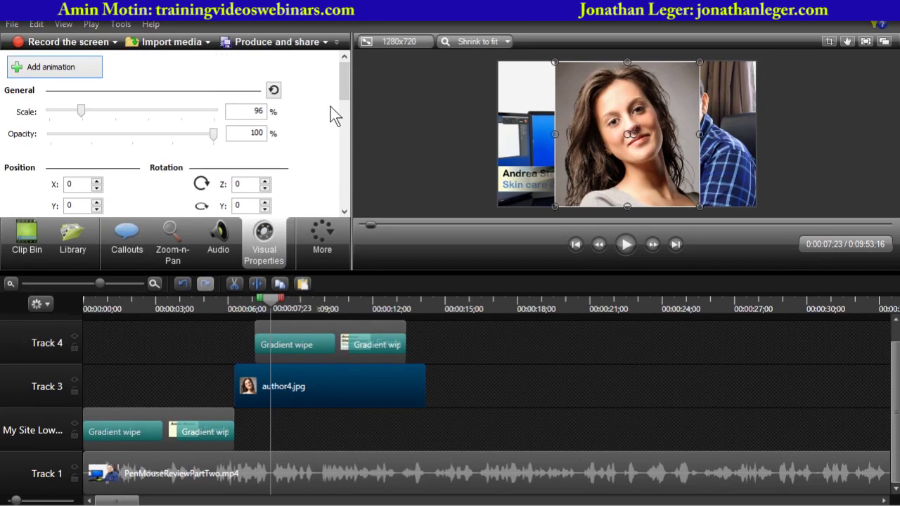
click(55, 68)
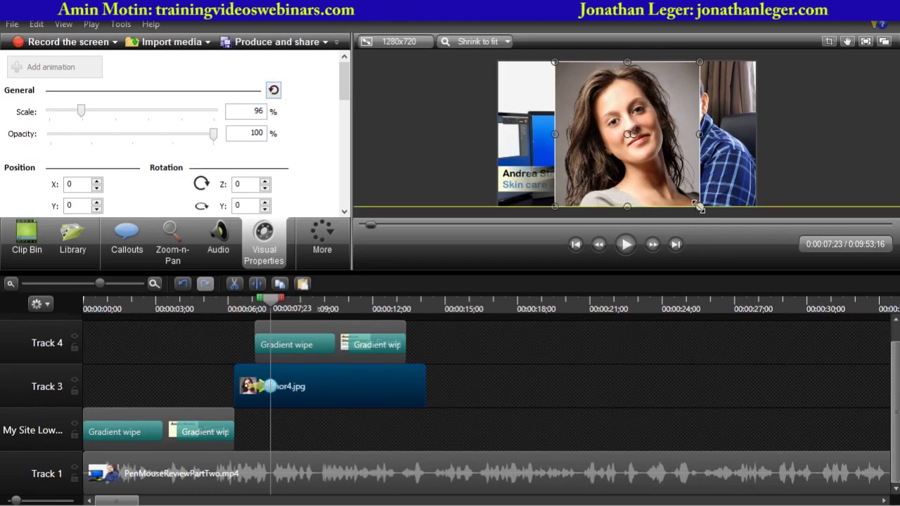
drag(698, 205, 636, 138)
drag(620, 99, 568, 104)
click(441, 154)
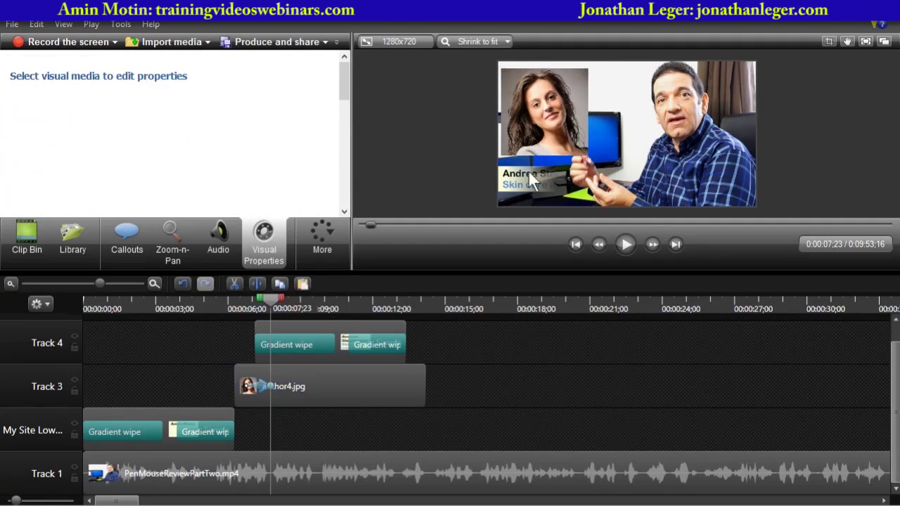
drag(272, 309, 226, 305)
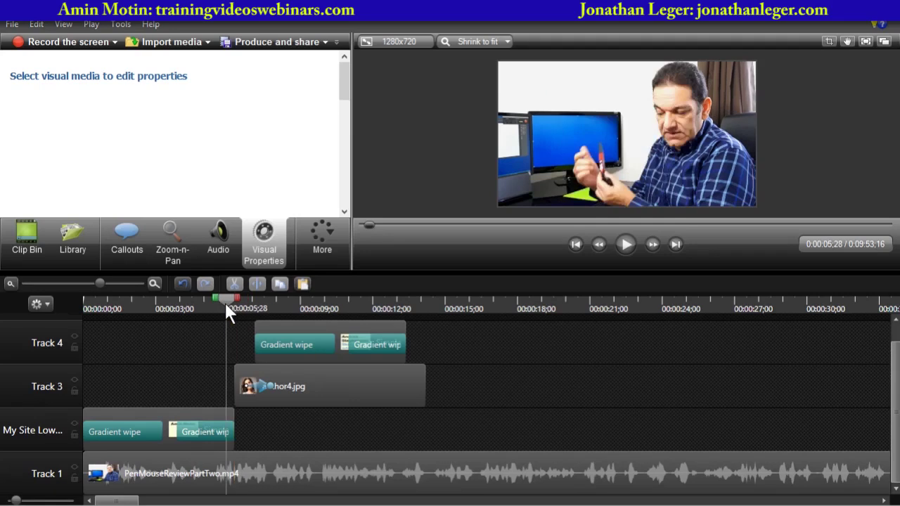
click(626, 244)
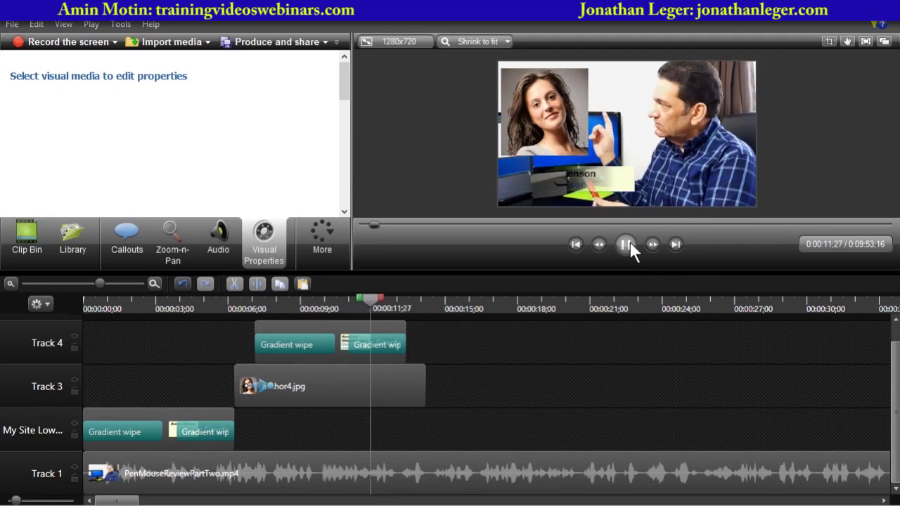
click(630, 245)
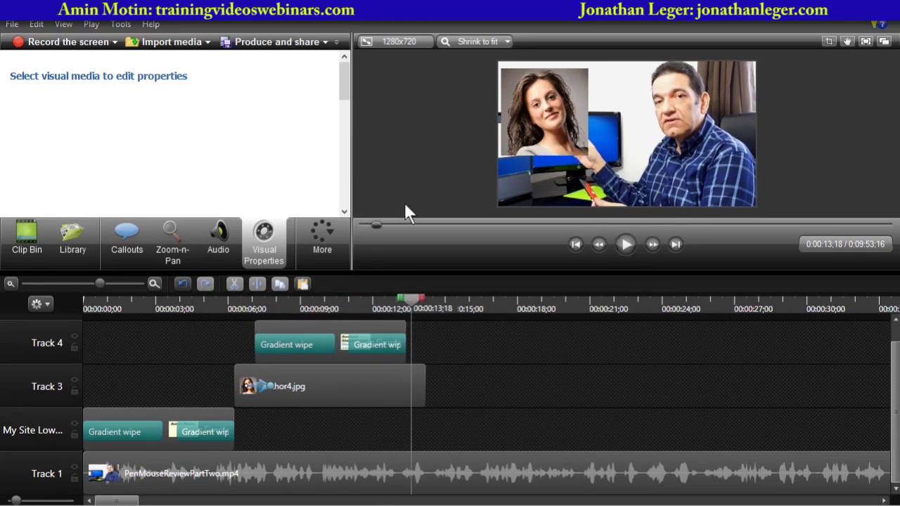
drag(411, 296, 256, 302)
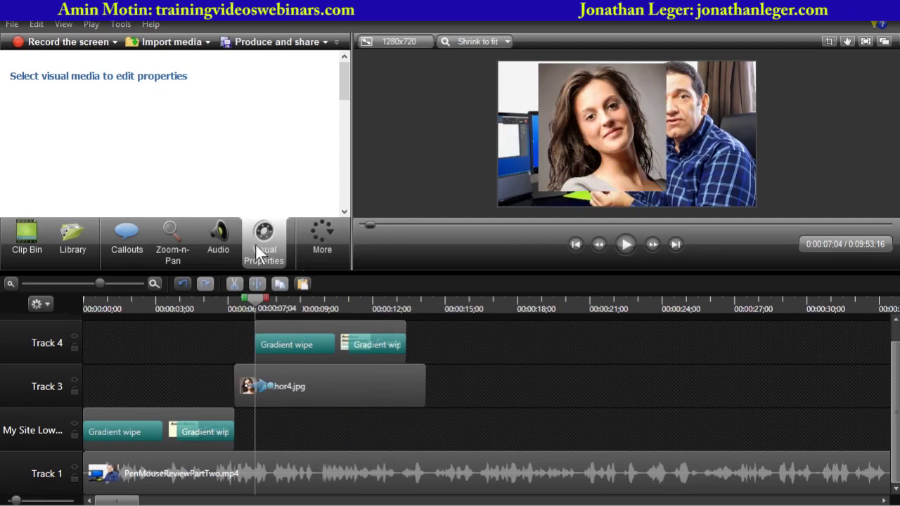
Step: Scrub through the author4.jpg shrink animation, zoom the timeline in, and return to 0:06;08
click(260, 383)
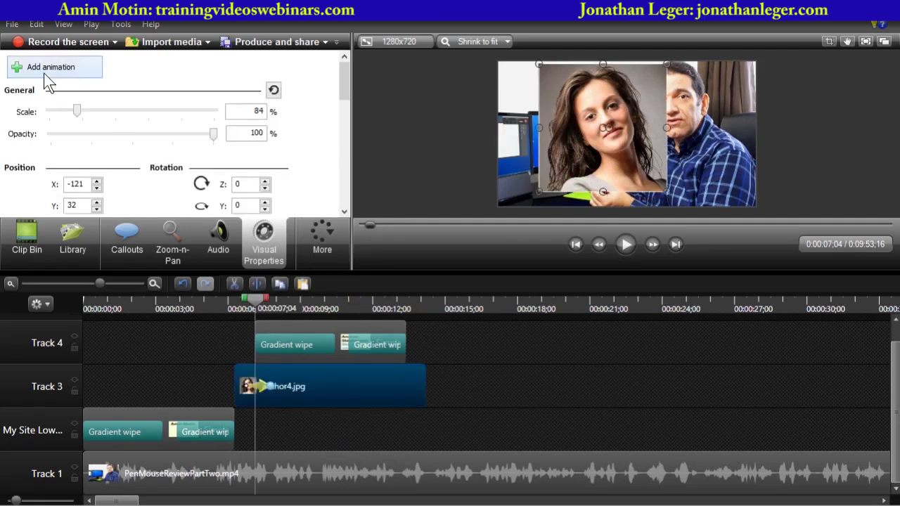
drag(263, 301, 234, 308)
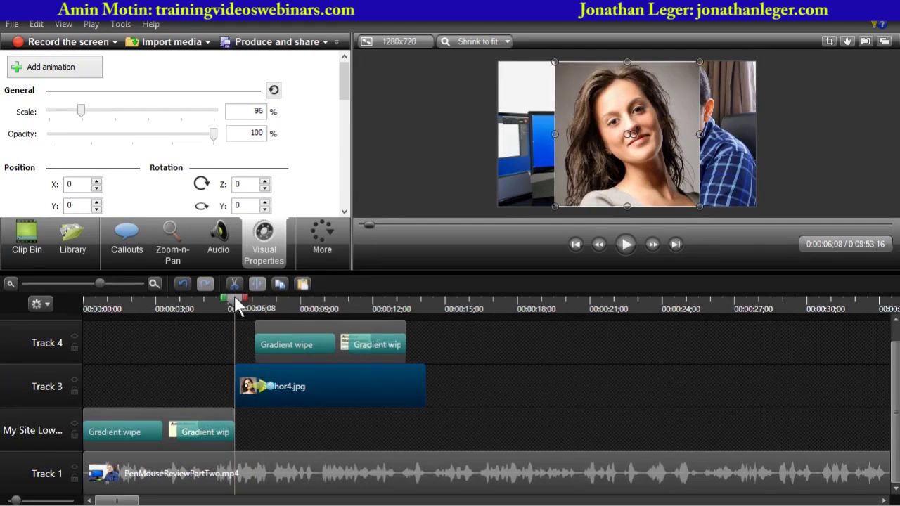
drag(237, 298, 272, 315)
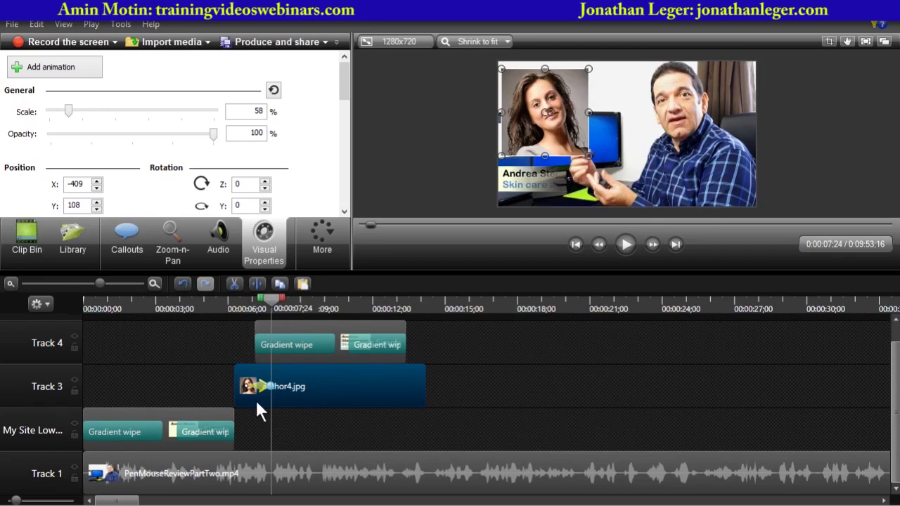
drag(99, 284, 115, 285)
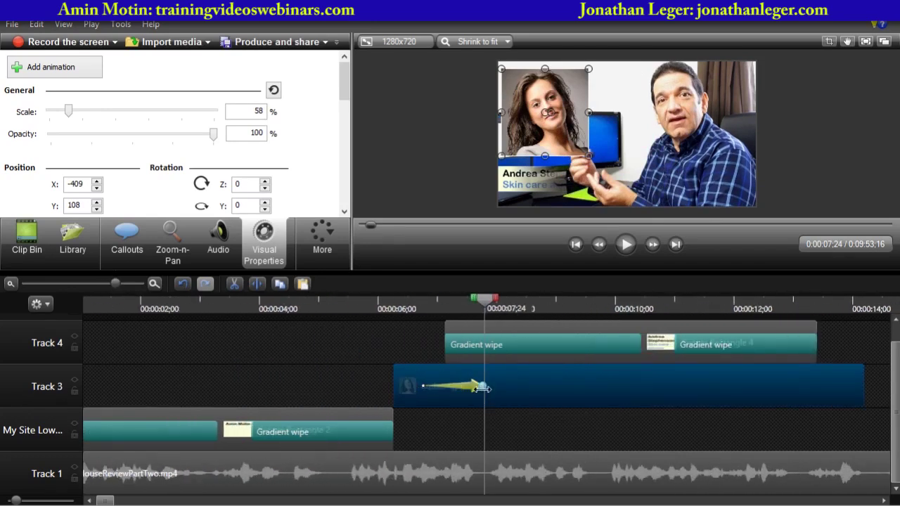
drag(483, 298, 395, 299)
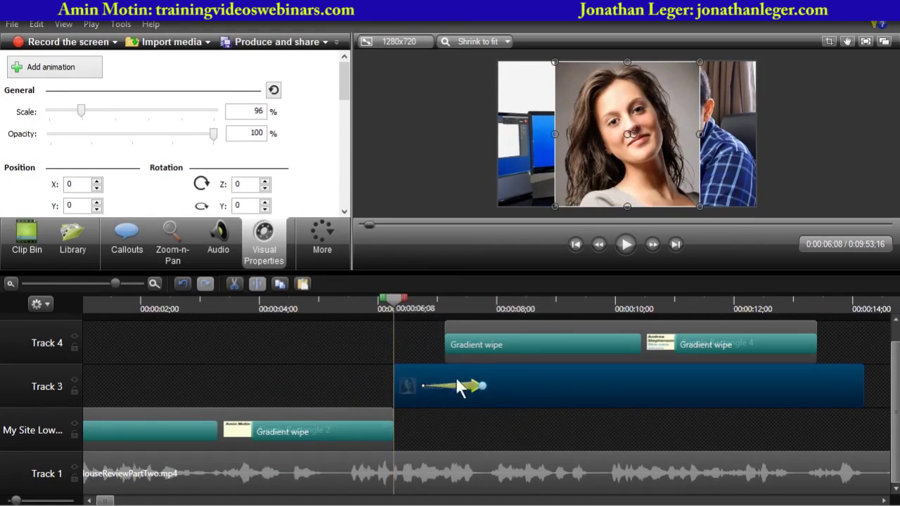
Step: Preview the photo animation and push its start later to 0;19
click(627, 244)
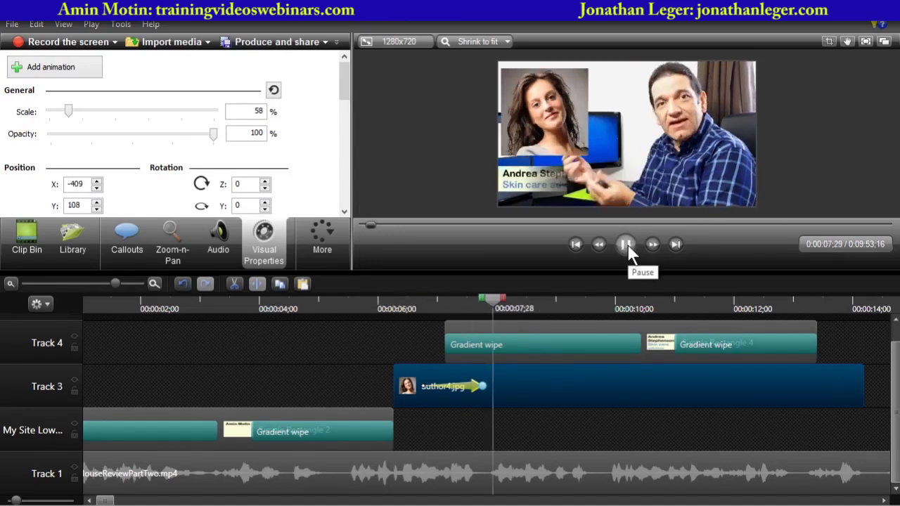
click(627, 244)
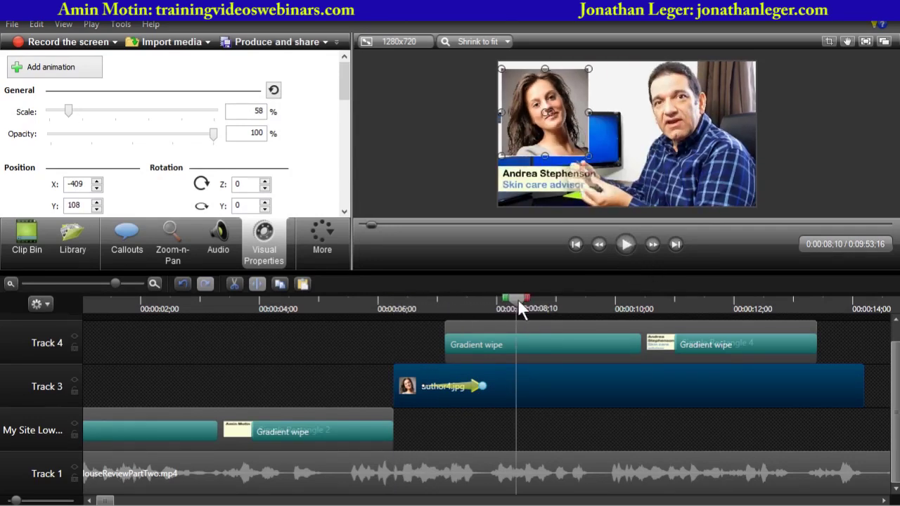
drag(515, 299, 437, 306)
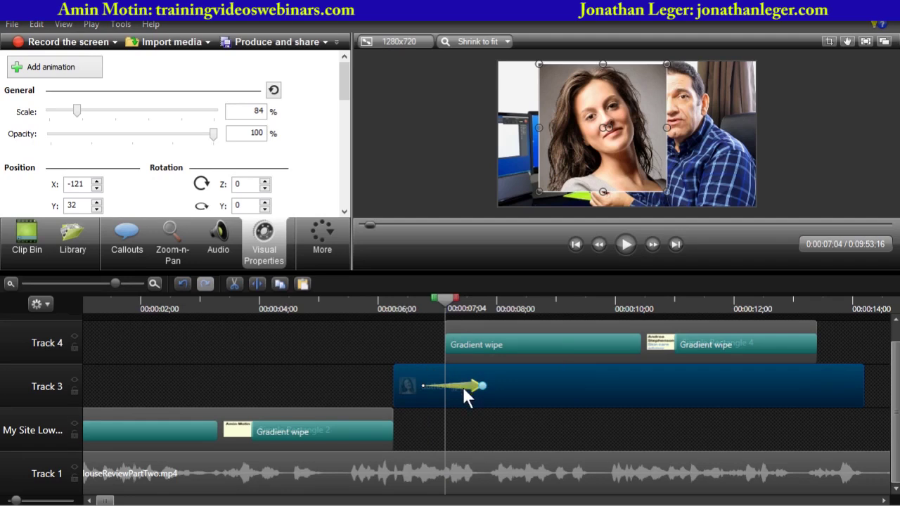
drag(464, 385, 485, 381)
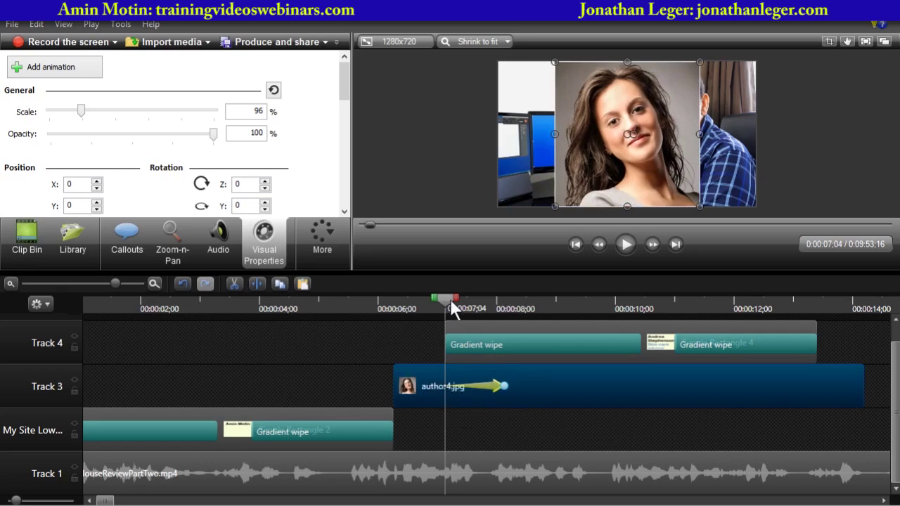
drag(450, 299, 400, 306)
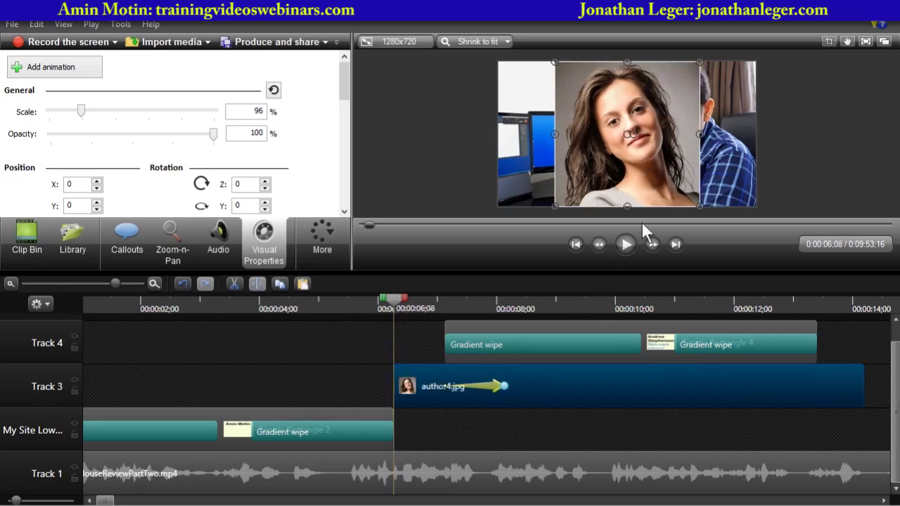
Step: Replay the animation and delay its start further to 1;01 into the clip
click(627, 246)
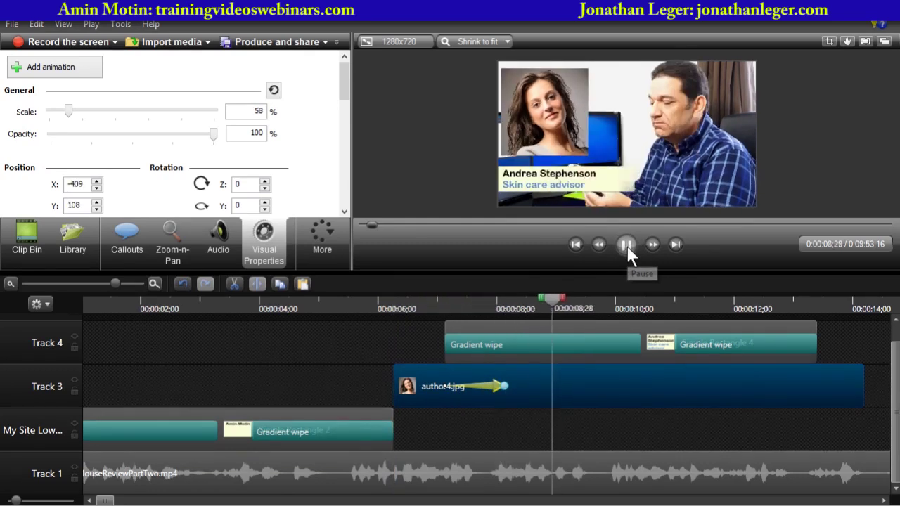
click(627, 246)
drag(554, 304, 444, 302)
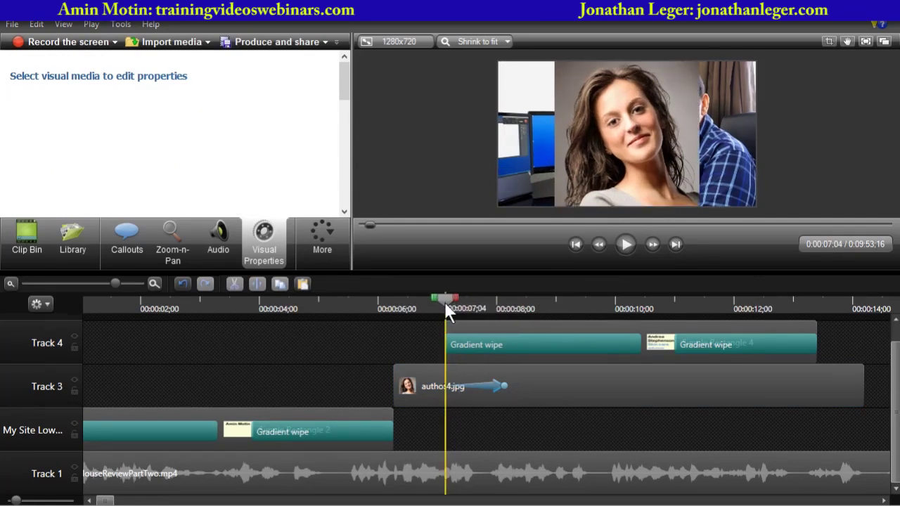
click(490, 386)
drag(483, 387, 492, 387)
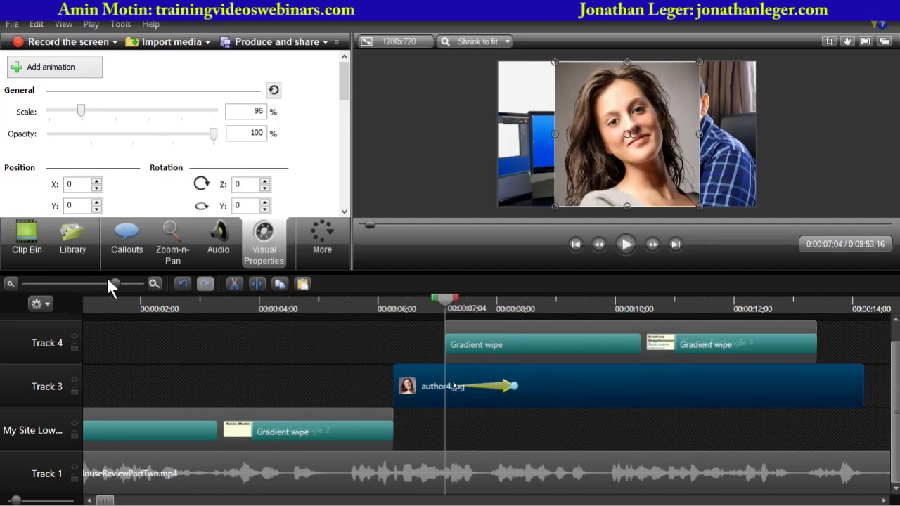
Step: Zoom the timeline in, preview, and lengthen the photo animation to 1;13
drag(109, 279, 143, 285)
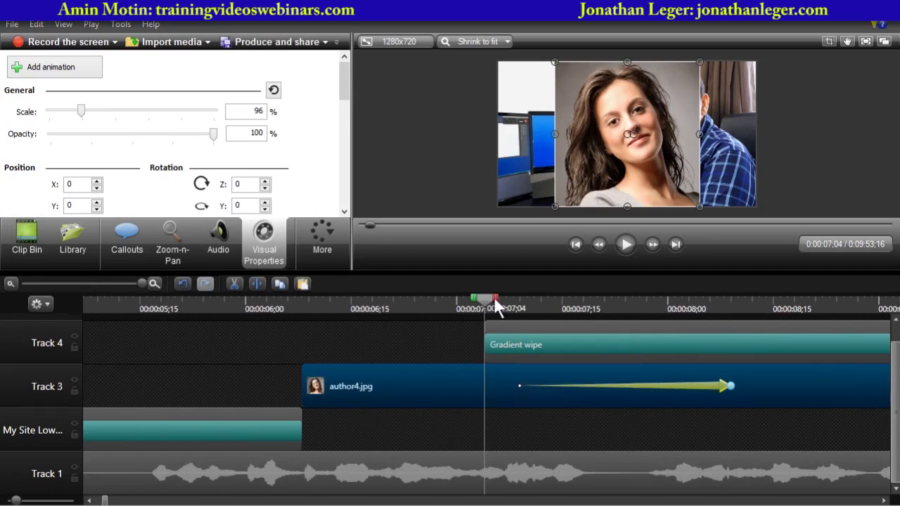
click(627, 244)
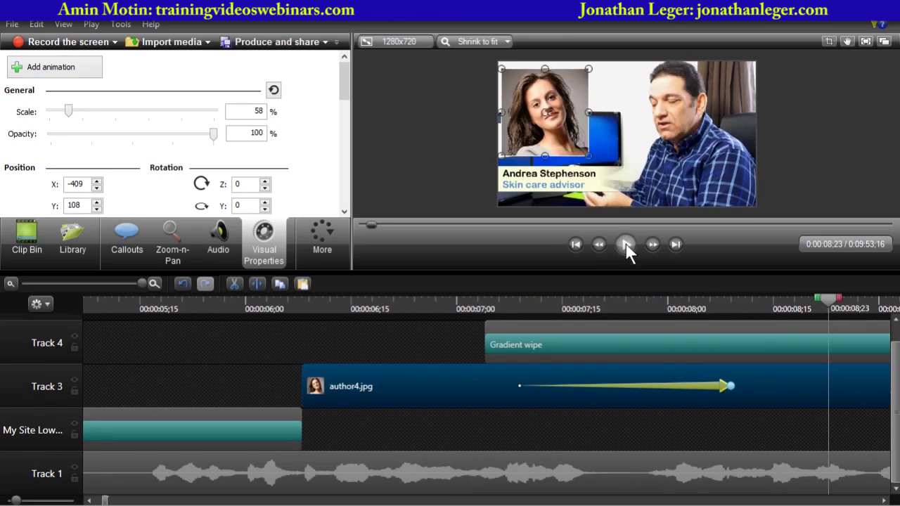
click(625, 244)
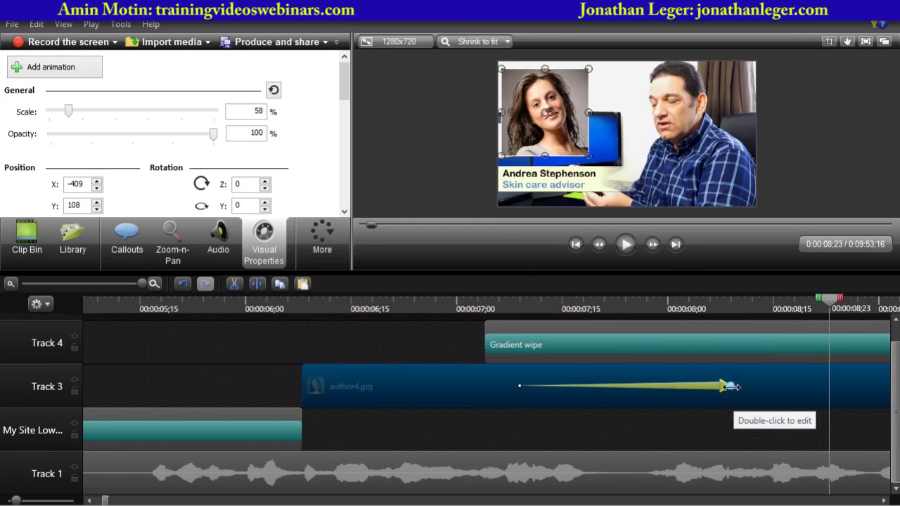
drag(732, 386, 822, 386)
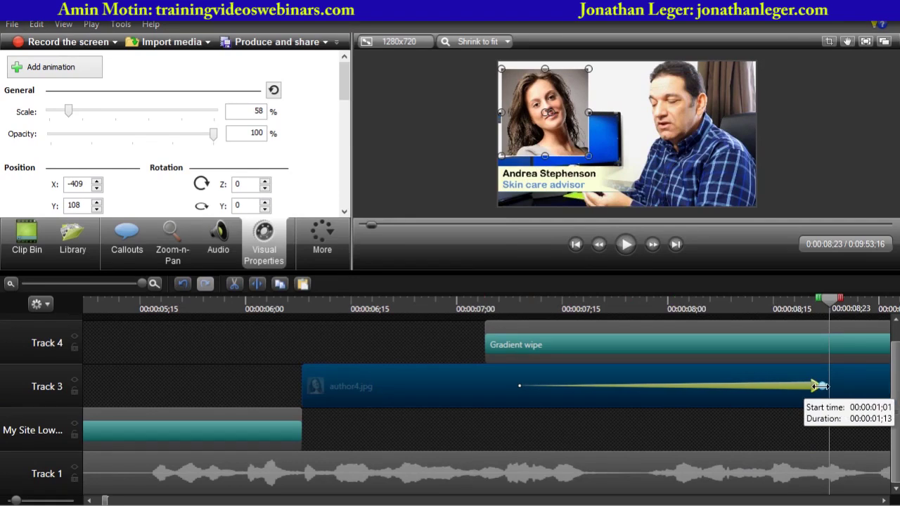
Step: Replay from the animation's start, zoom out, and shorten the author4.jpg shrink animation
drag(832, 296, 486, 324)
click(625, 244)
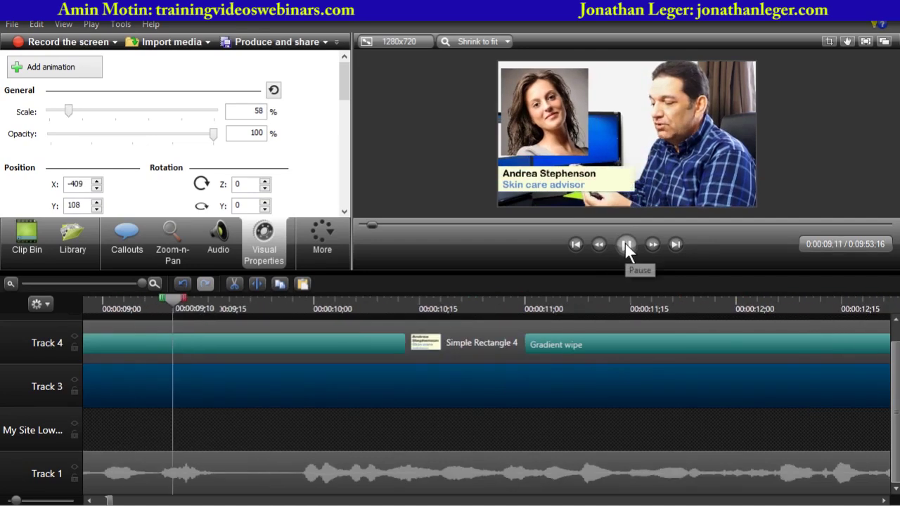
click(625, 244)
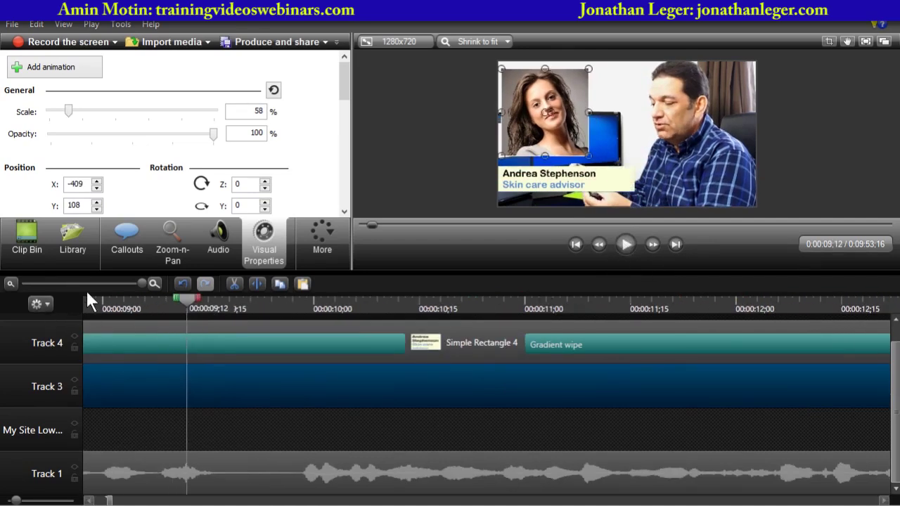
click(107, 284)
drag(407, 386, 470, 387)
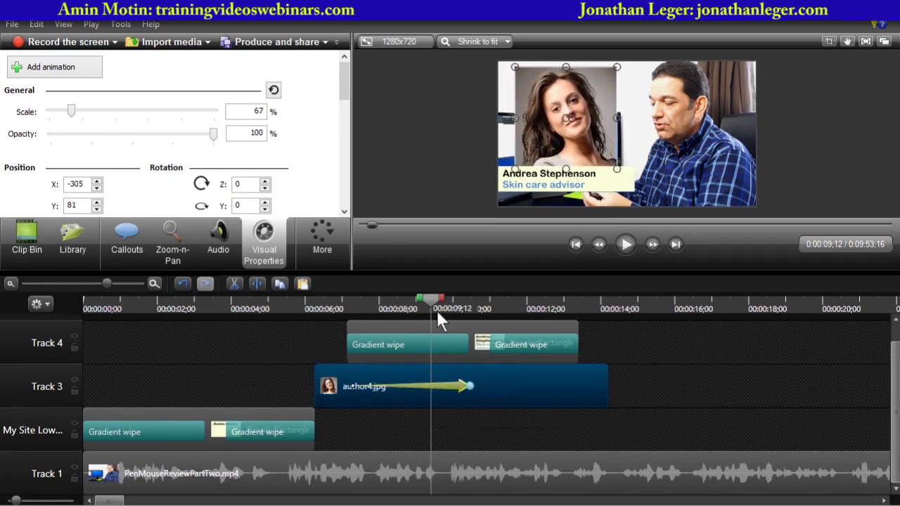
Step: Play back the shrink animation and trim its end a little shorter
drag(432, 298, 349, 302)
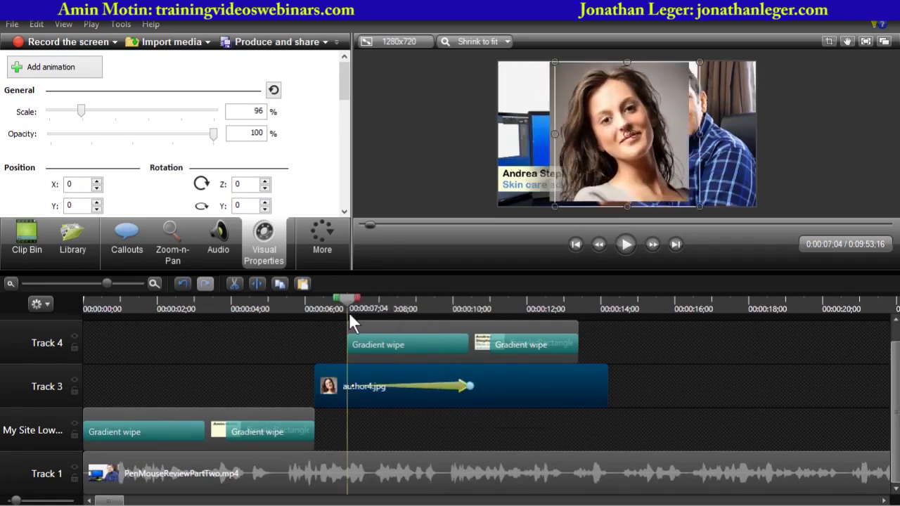
click(627, 243)
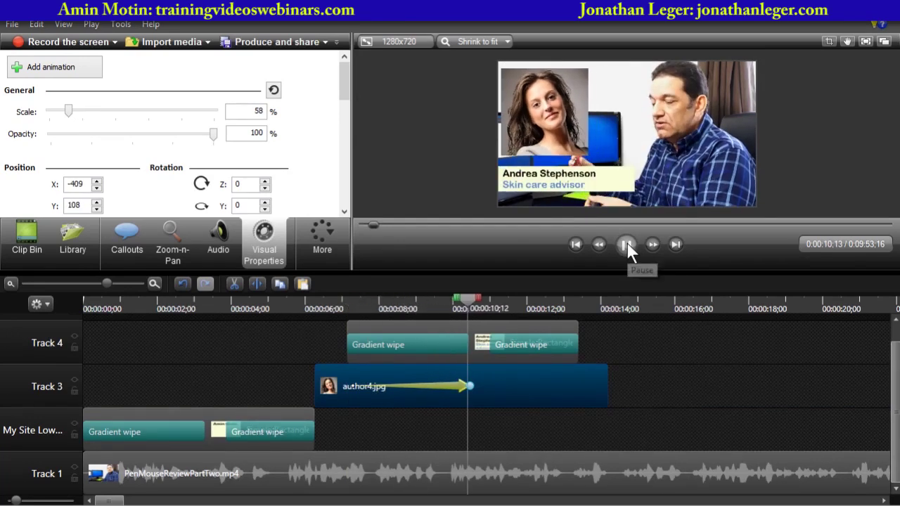
click(627, 243)
drag(470, 386, 456, 387)
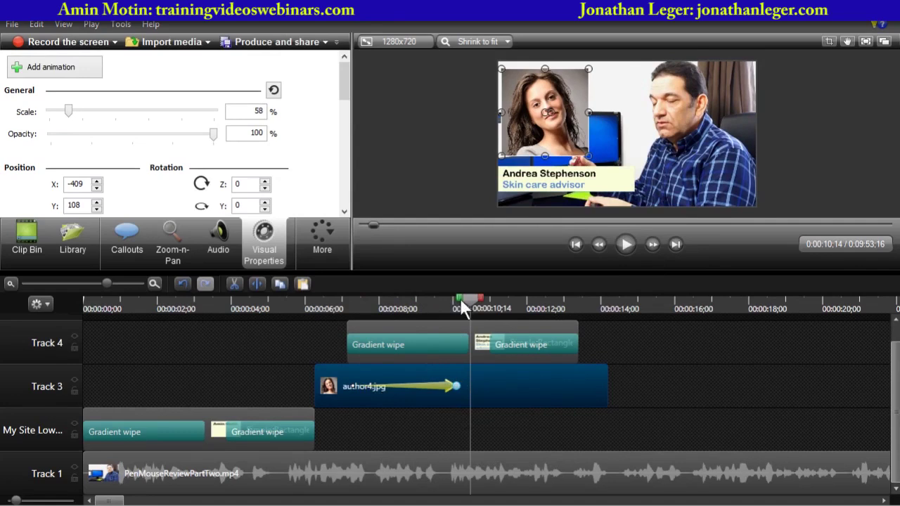
Step: Replay the shortened animation from just after the photo appears, then select the lower-third's exit wipe
click(351, 308)
click(626, 243)
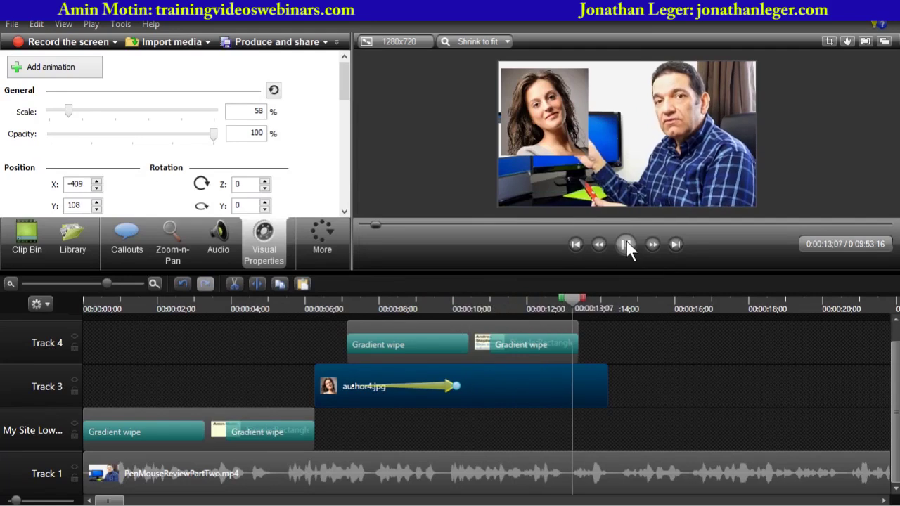
click(627, 243)
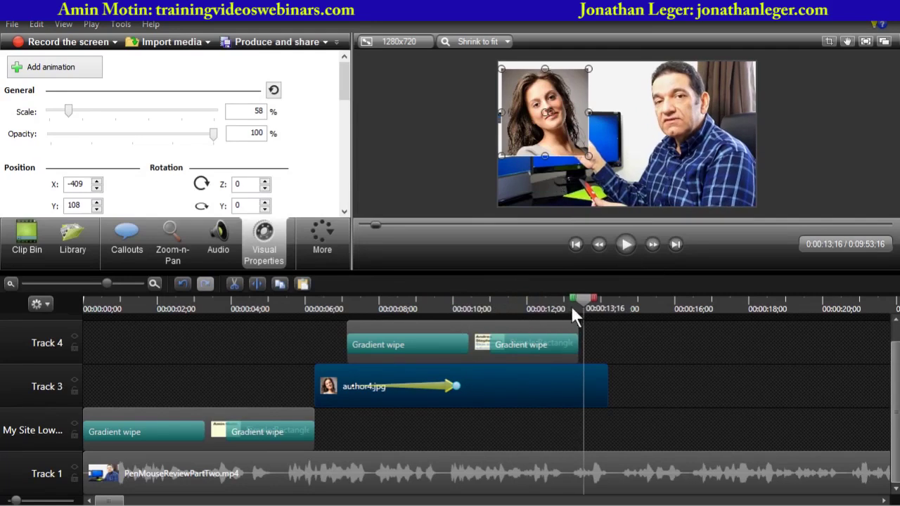
click(496, 344)
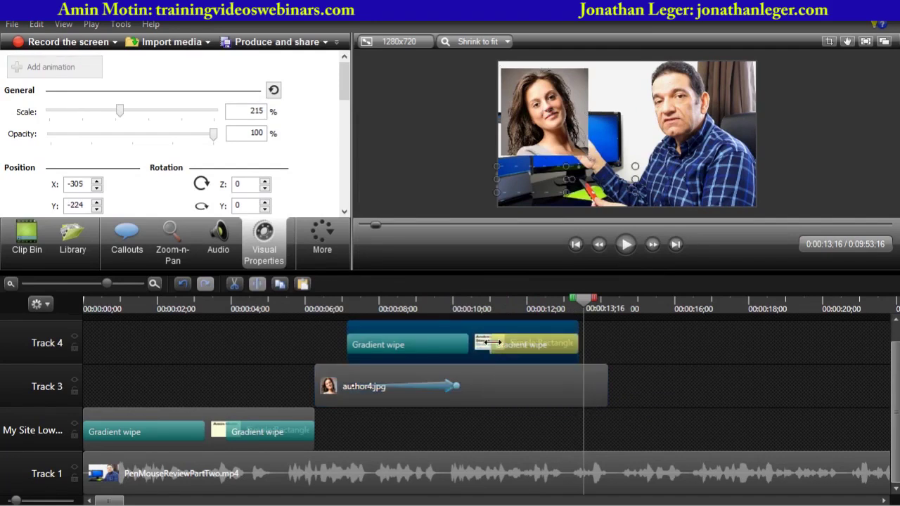
Step: Shorten the lower-third's exit wipe and try a Gradient wipe at the end of author4.jpg
drag(491, 343, 515, 344)
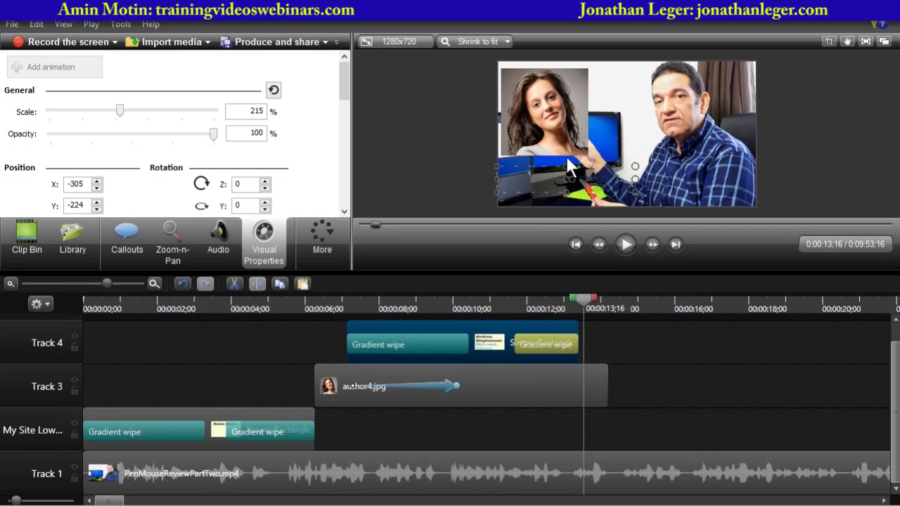
click(327, 244)
click(322, 261)
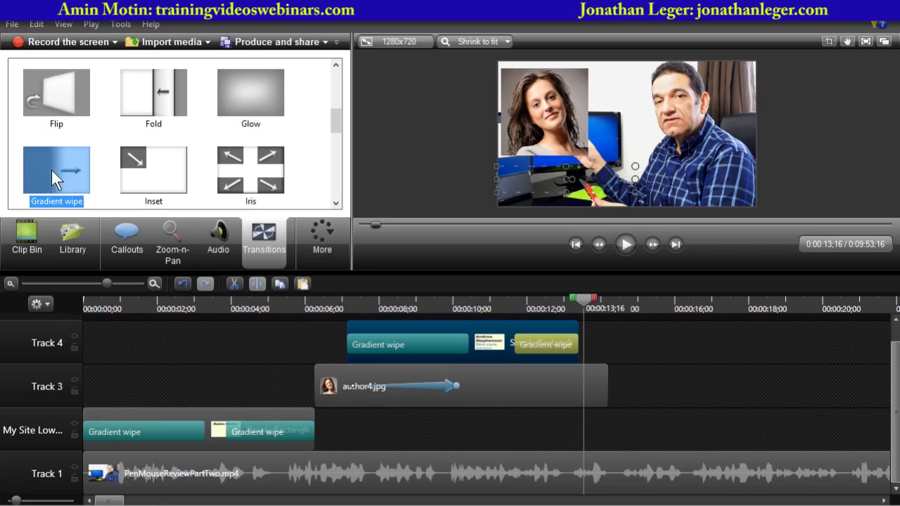
drag(51, 169, 602, 402)
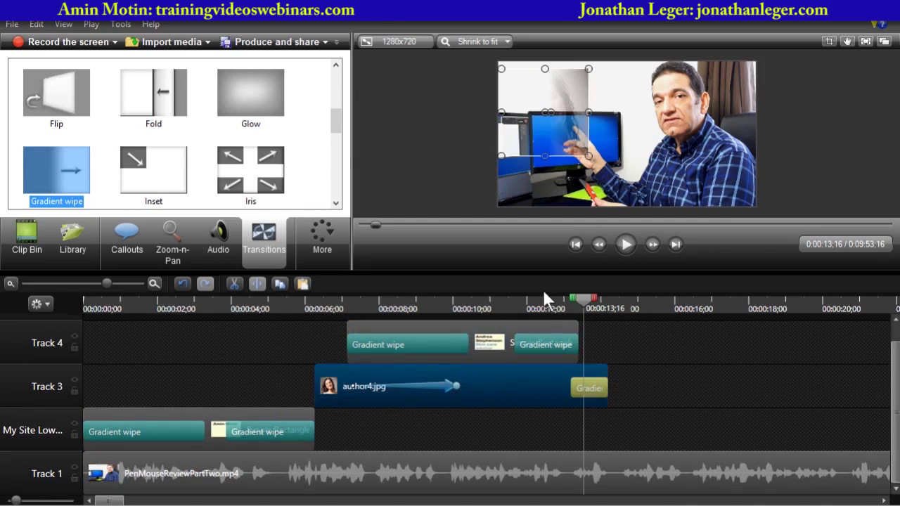
click(546, 301)
drag(546, 300, 504, 300)
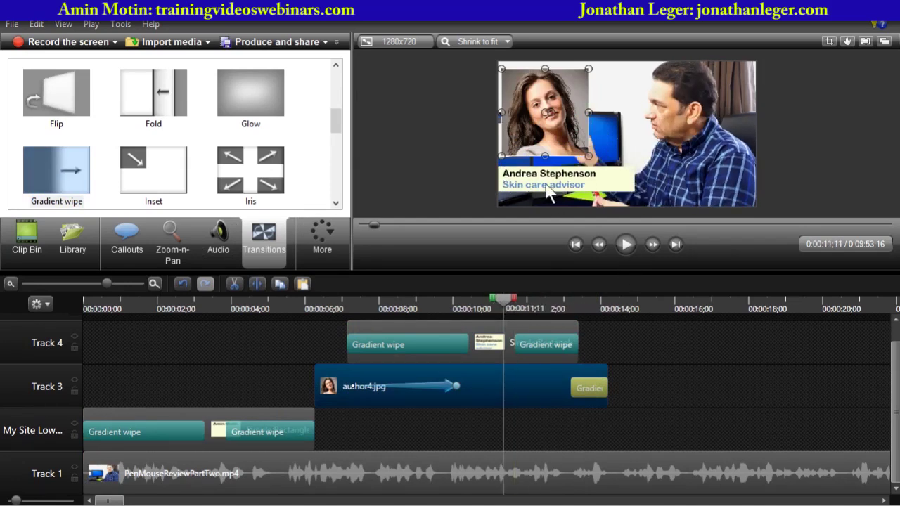
click(624, 246)
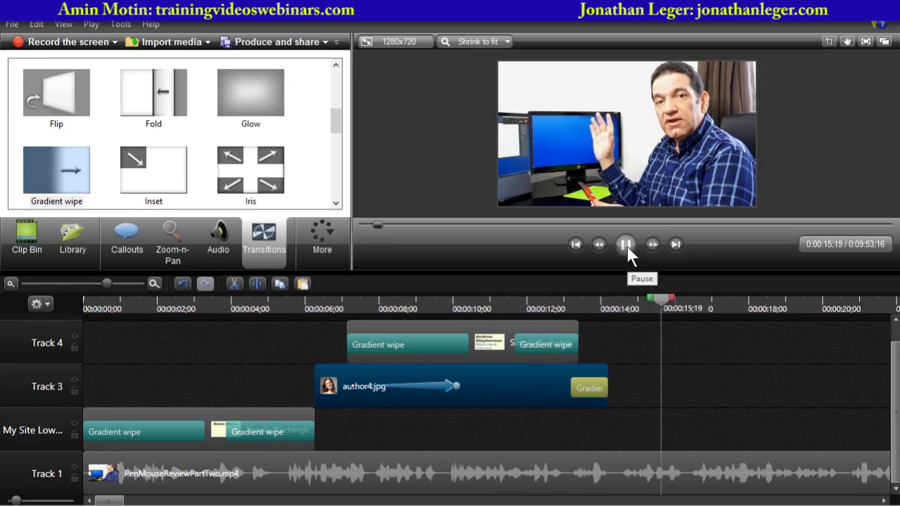
click(627, 245)
Step: Replace the Gradient wipe on author4.jpg with a Fade transition and preview the fade-out
click(585, 387)
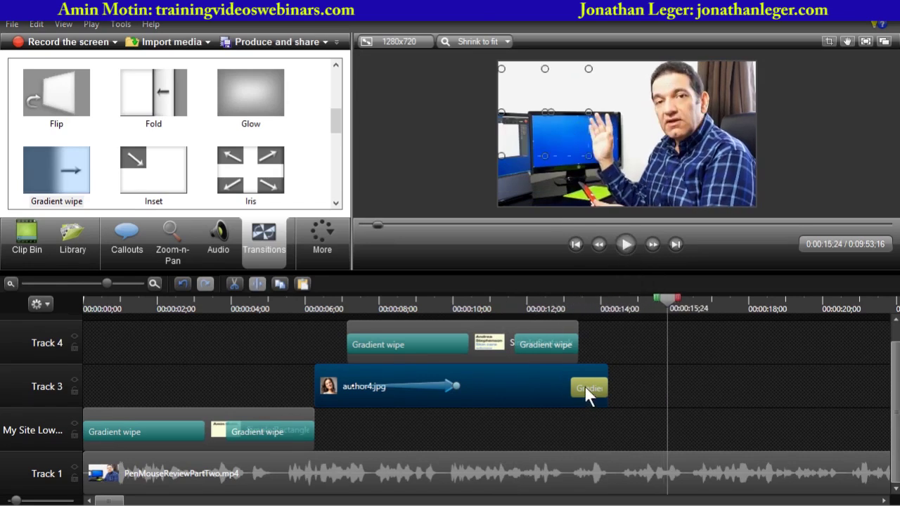
key(Delete)
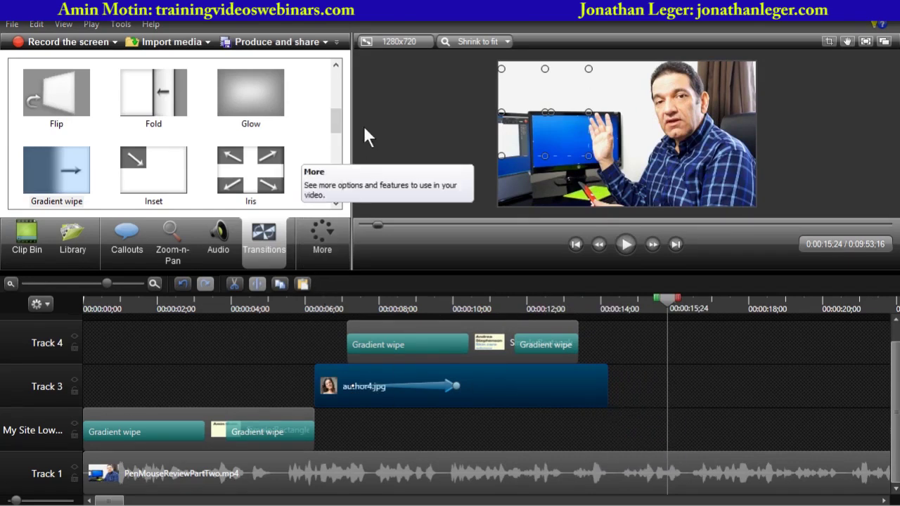
scroll(342, 123, up, 3)
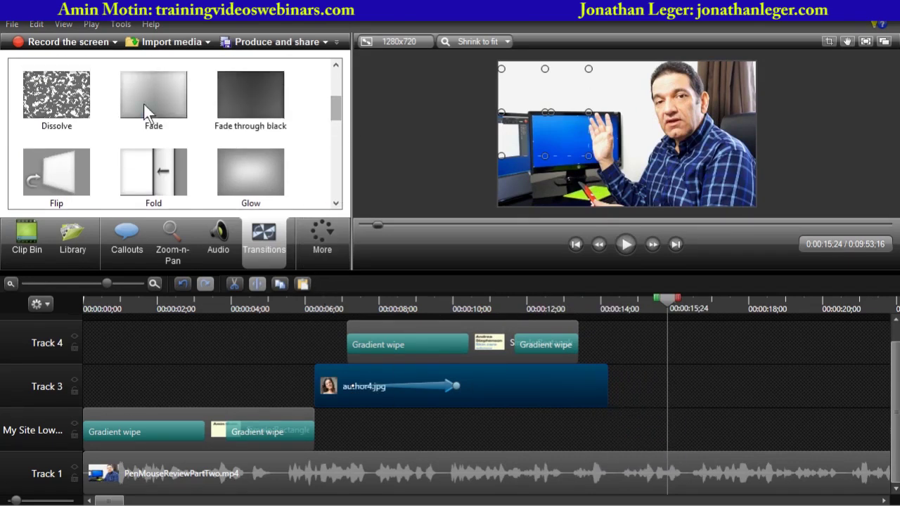
click(143, 106)
drag(143, 104, 560, 389)
click(559, 307)
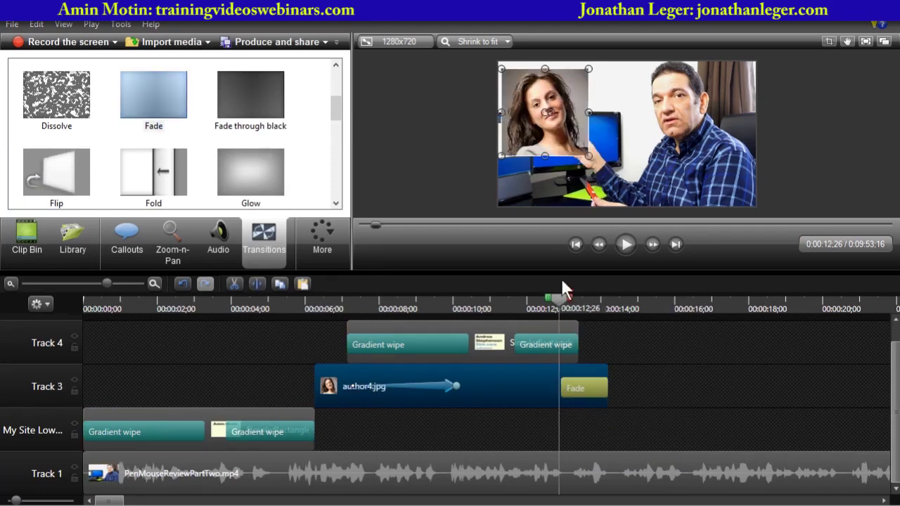
drag(557, 301, 528, 307)
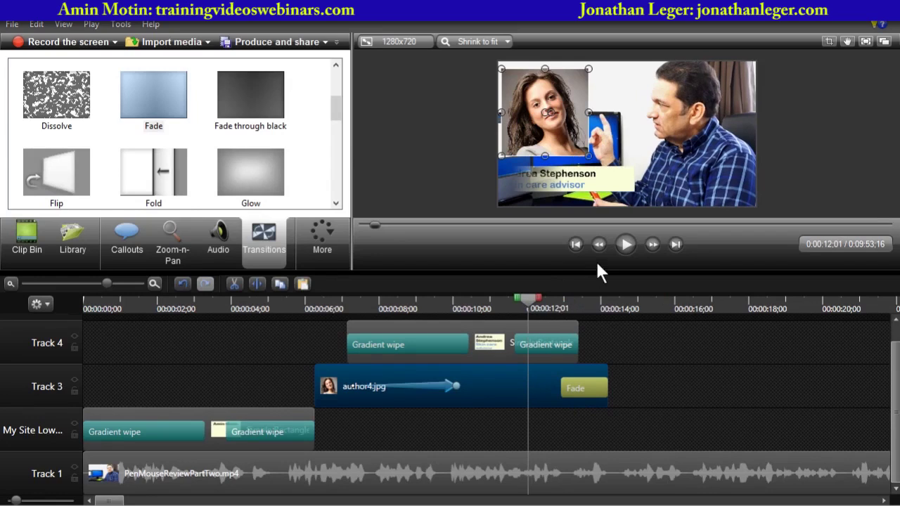
click(628, 245)
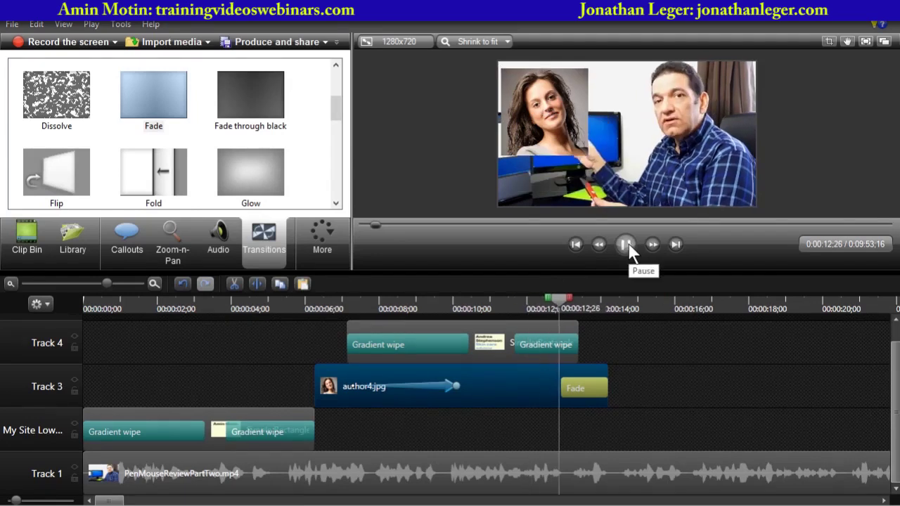
click(628, 243)
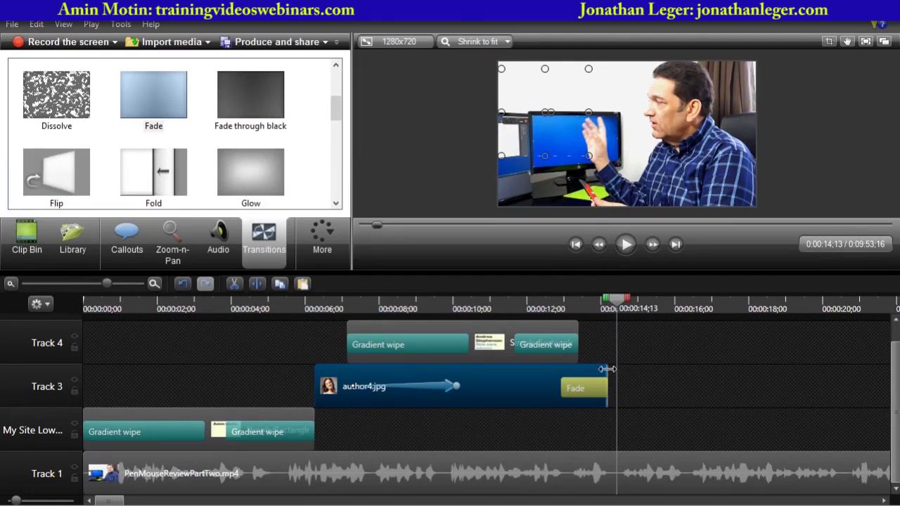
Step: Trim the end of author4.jpg and shorten its Fade to about one second
drag(608, 369, 590, 370)
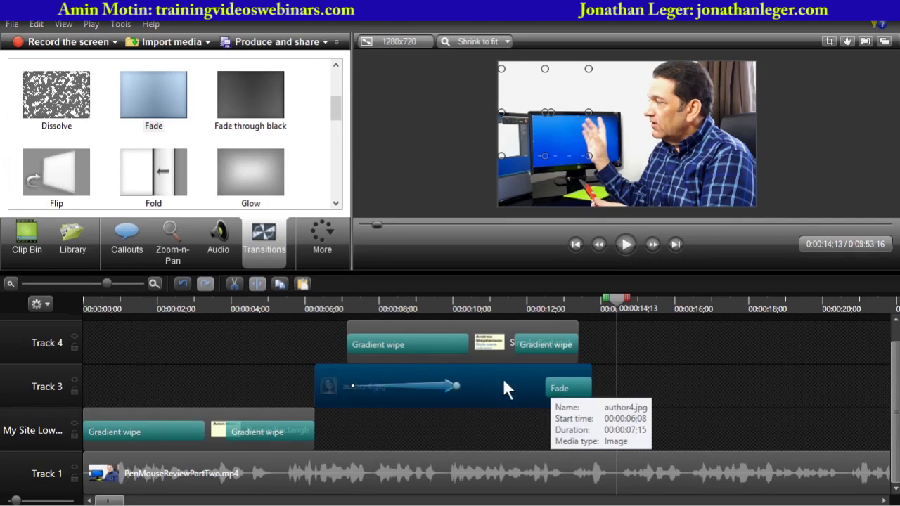
click(567, 387)
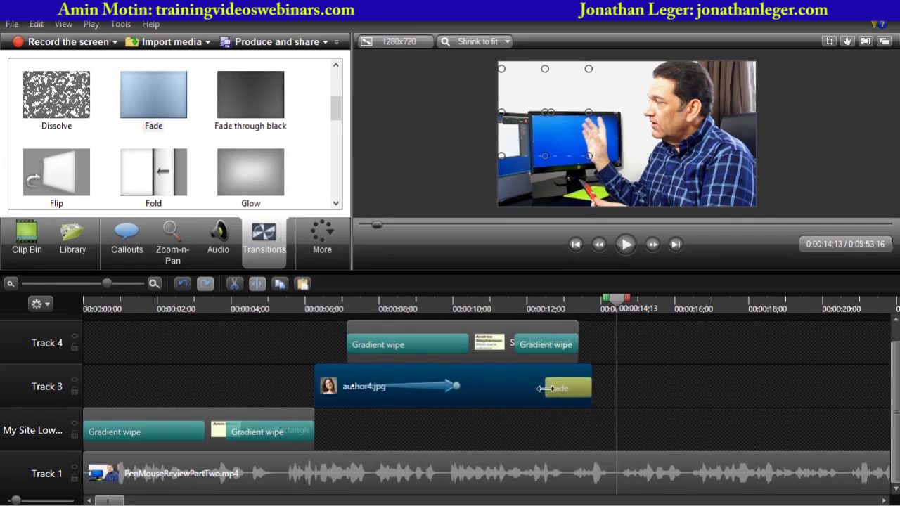
mouse_move(546, 388)
mouse_down()
mouse_move(534, 388)
mouse_move(556, 390)
mouse_move(542, 391)
mouse_up()
Step: Select both the Track 4 lower-third group and the author4.jpg clip
click(430, 386)
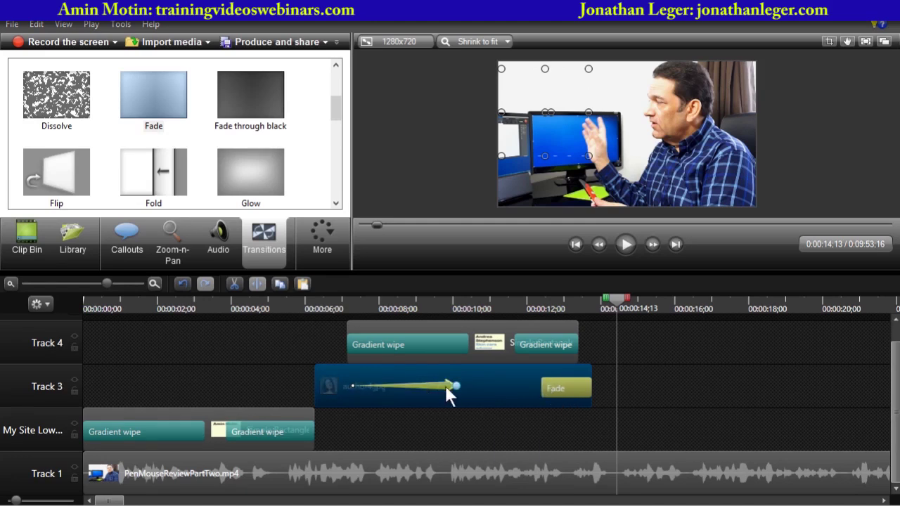
click(414, 308)
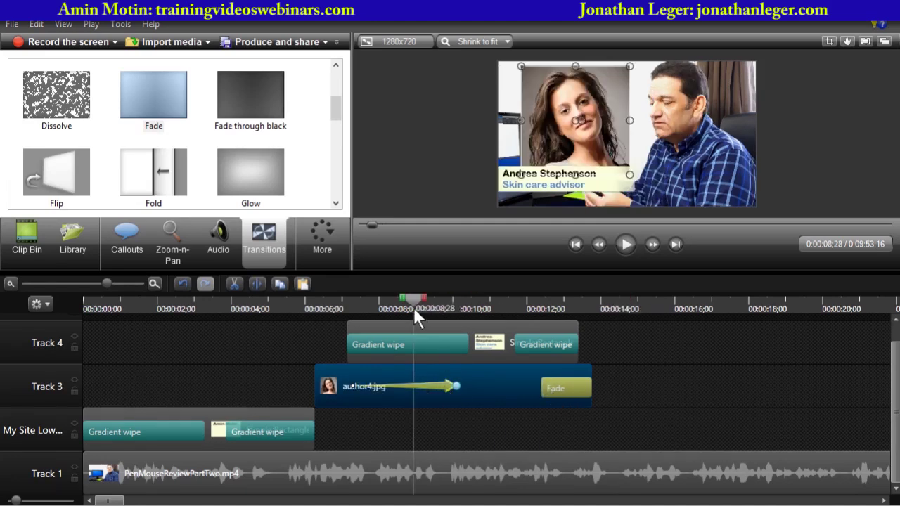
click(451, 326)
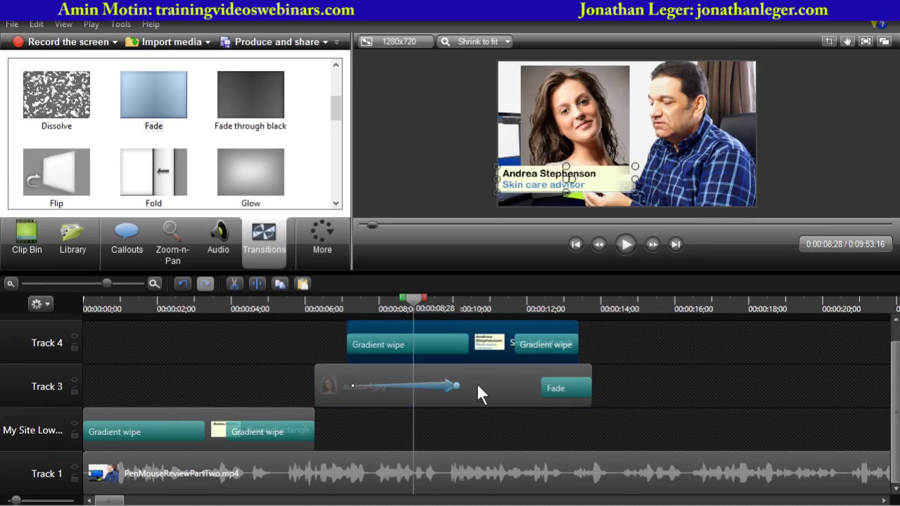
ctrl+click(482, 380)
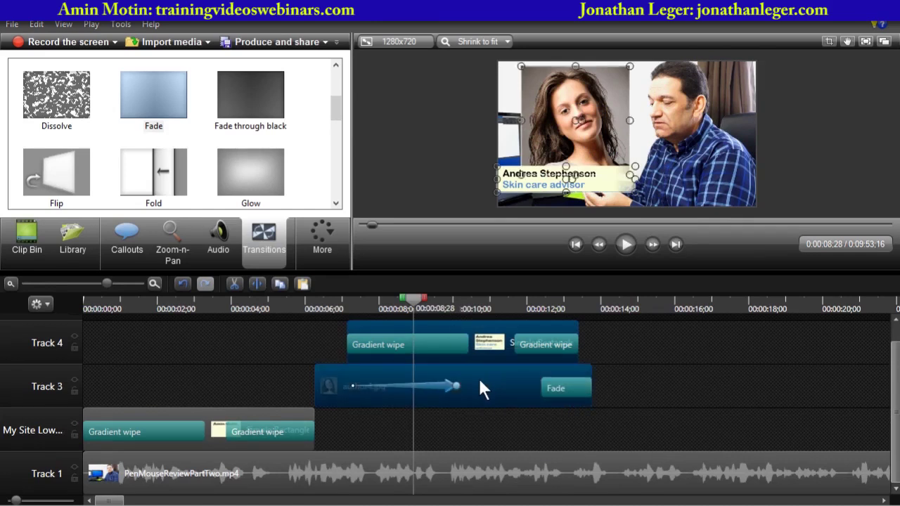
Step: Group the author photo and lower-third into Group 2, then zoom the timeline out to minutes
right_click(480, 383)
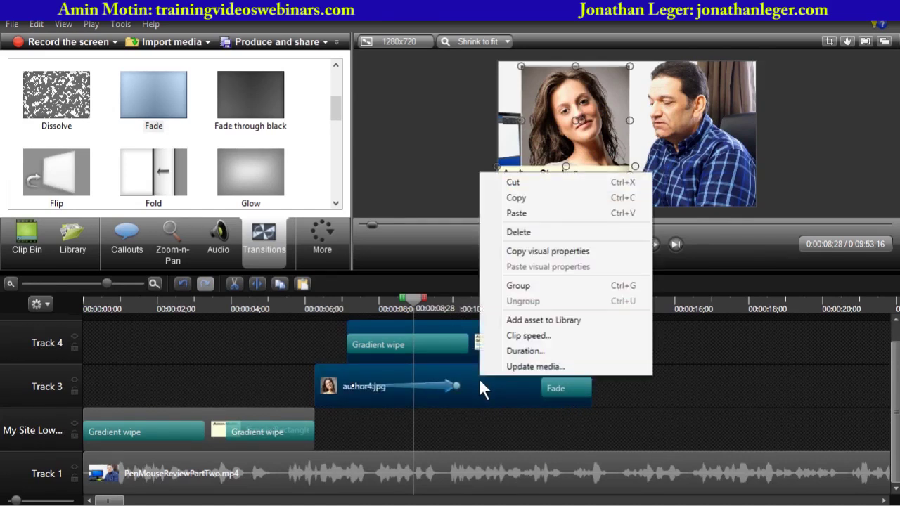
click(525, 285)
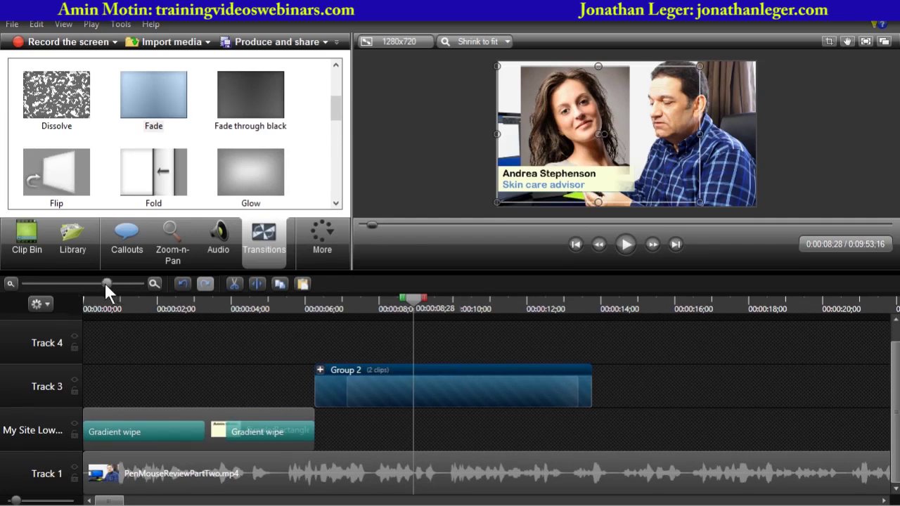
drag(105, 282, 70, 282)
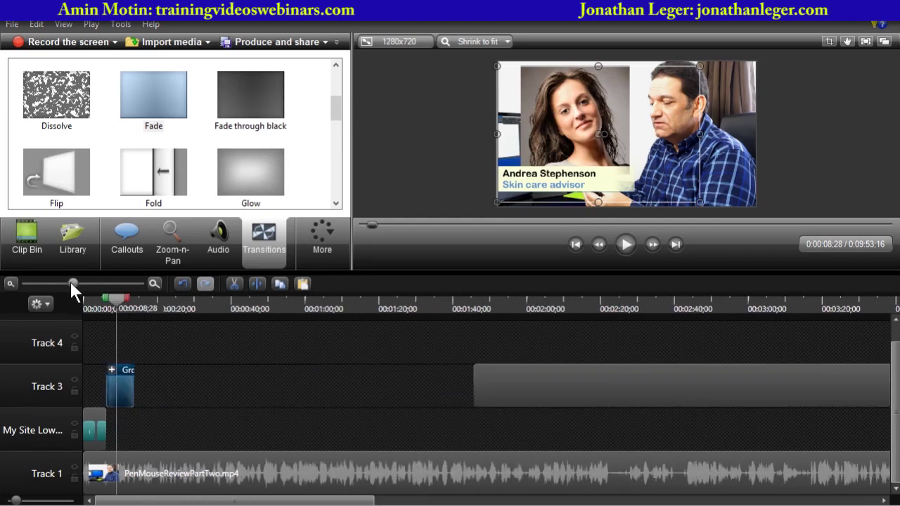
Step: Copy Group 2 and paste it onto a new Track 4 near 2:12, then play to check
right_click(117, 386)
click(166, 220)
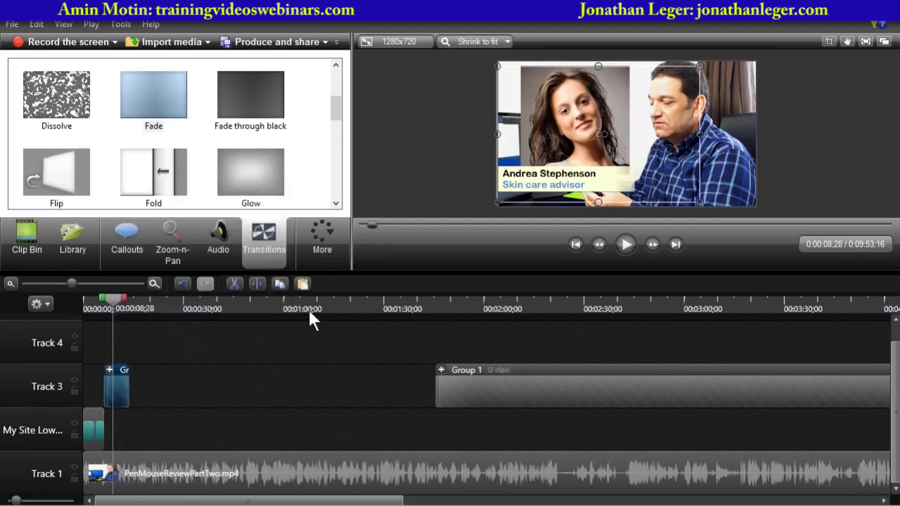
click(516, 308)
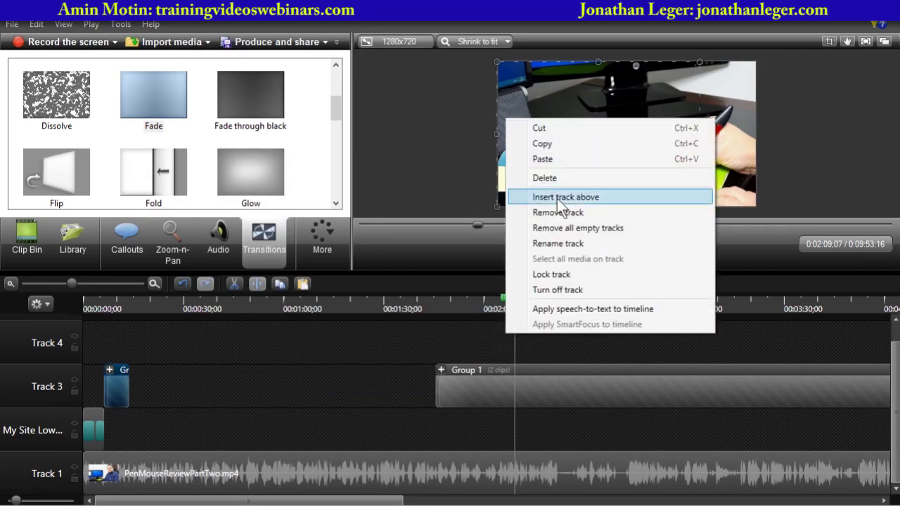
click(556, 161)
drag(523, 301, 494, 298)
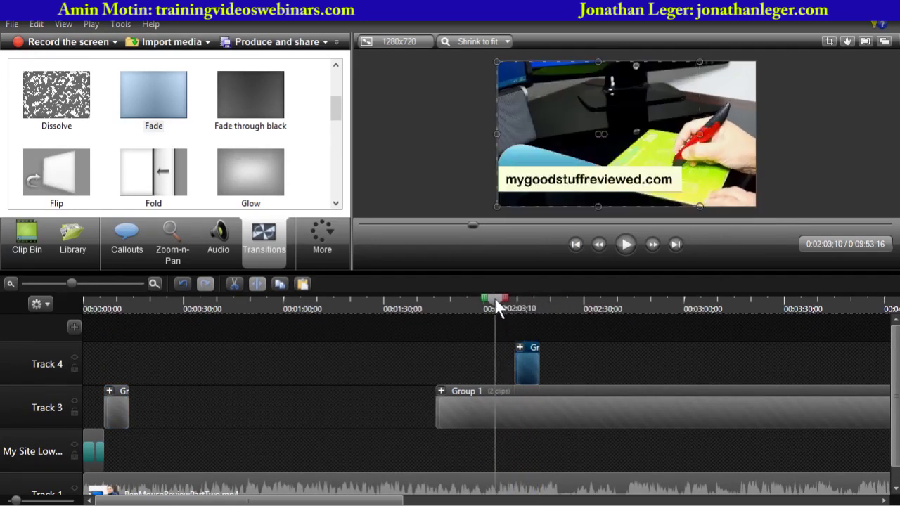
click(625, 244)
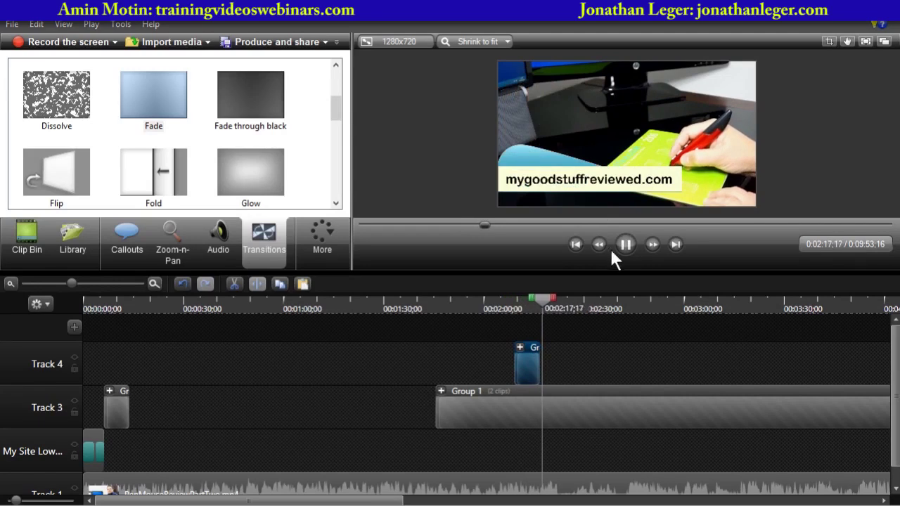
click(605, 191)
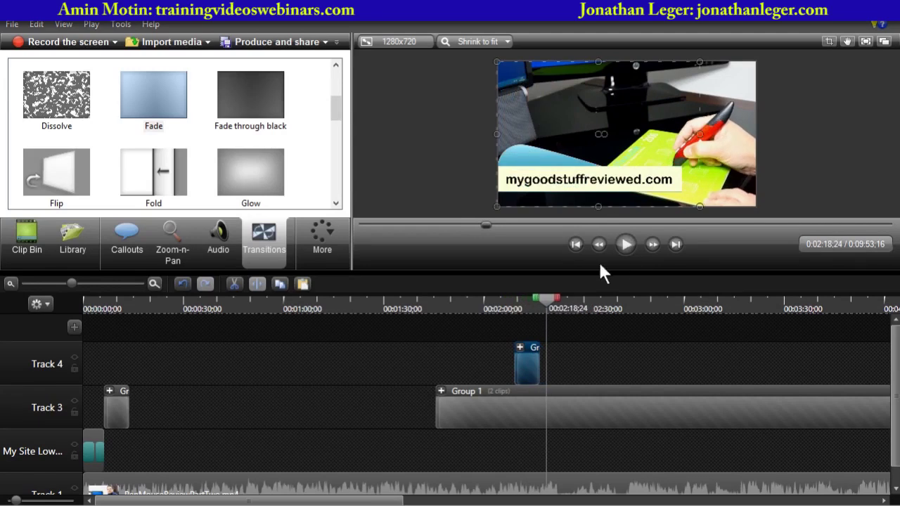
Step: Inspect the pasted group and Track 3 groups, zooming the timeline out to select Group 1
click(551, 407)
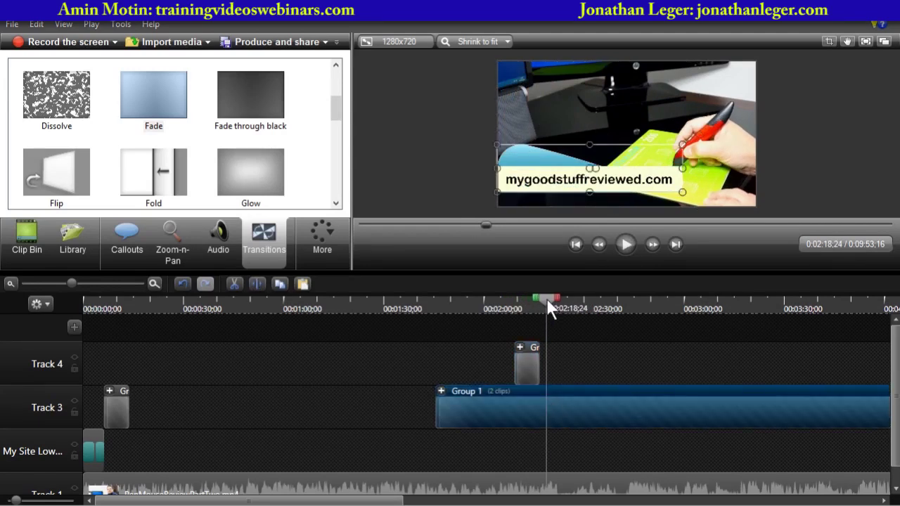
drag(547, 301, 527, 338)
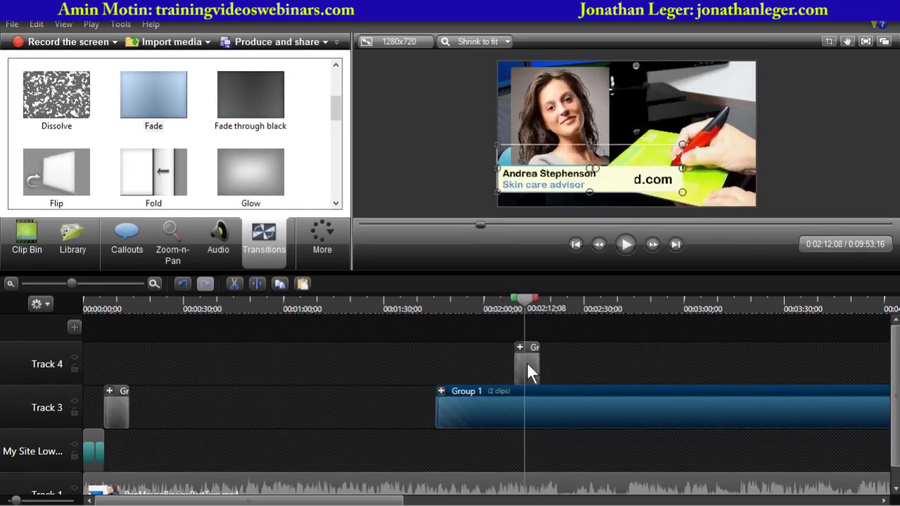
click(531, 367)
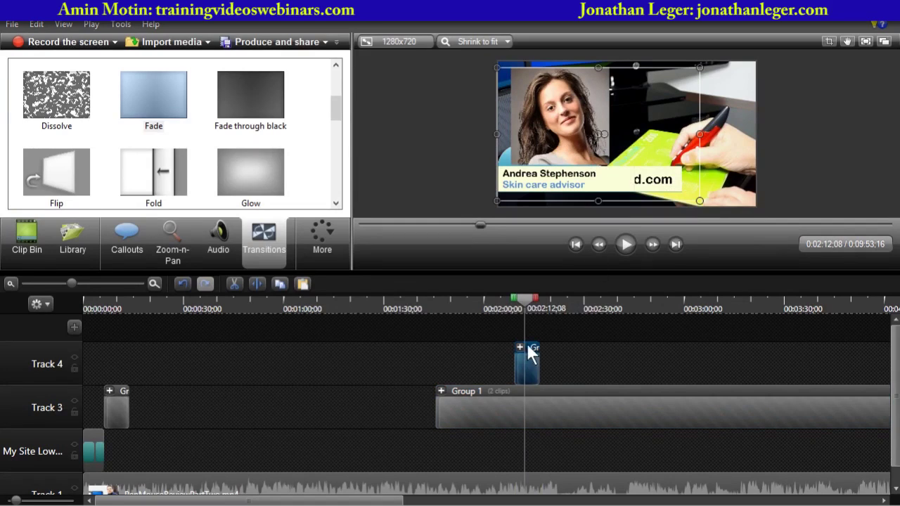
click(111, 408)
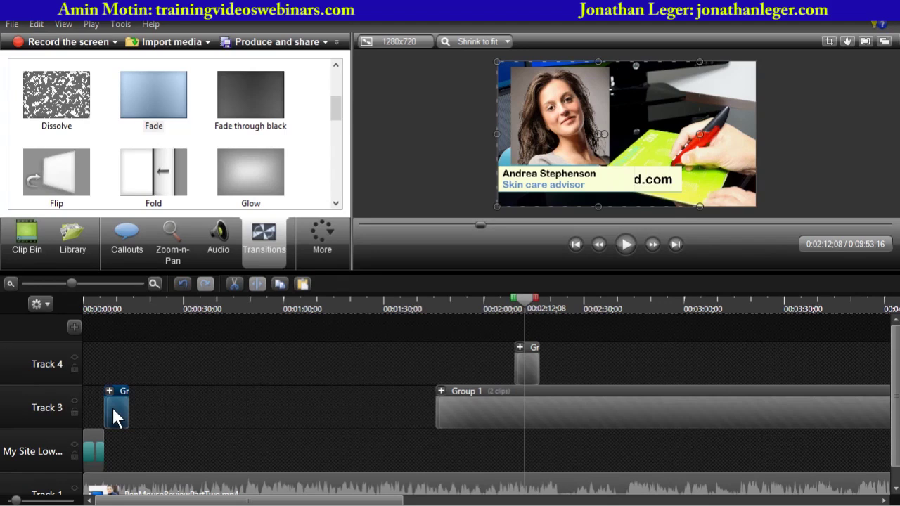
drag(72, 283, 47, 285)
click(332, 406)
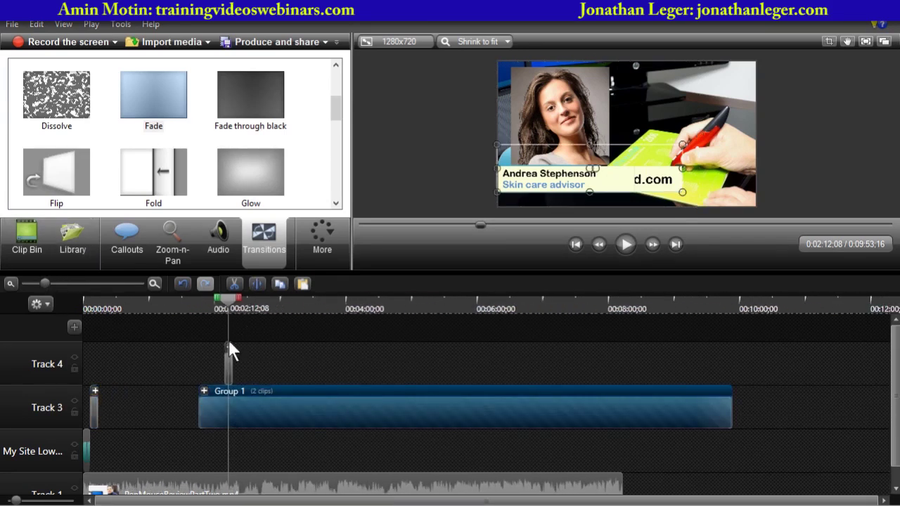
Step: Delete Group 1 from Track 3
click(204, 360)
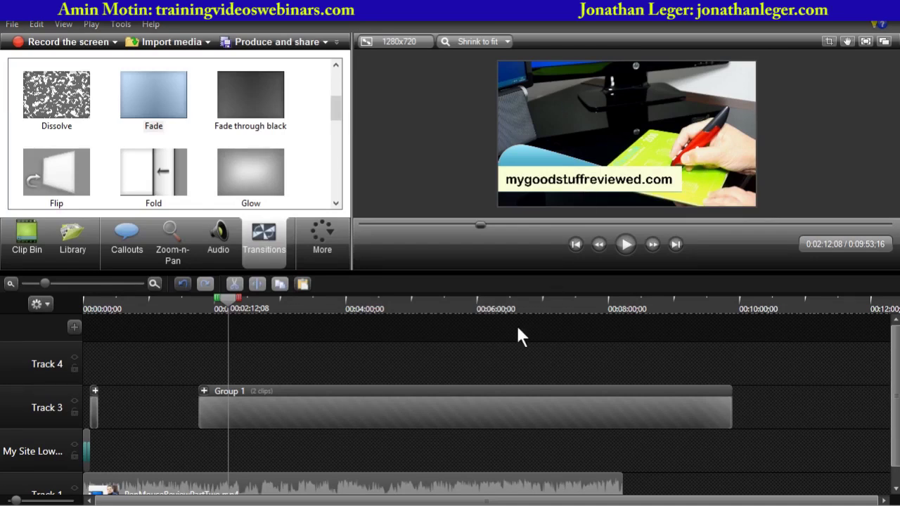
click(499, 404)
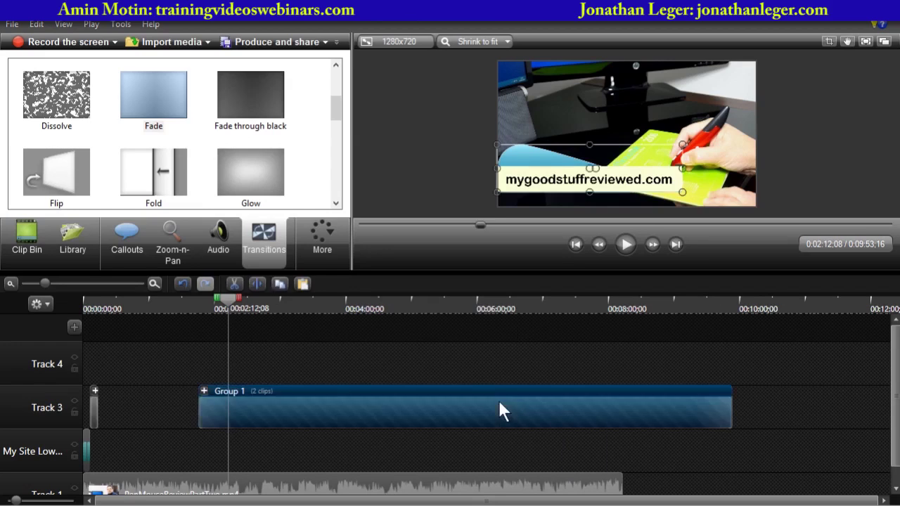
key(Delete)
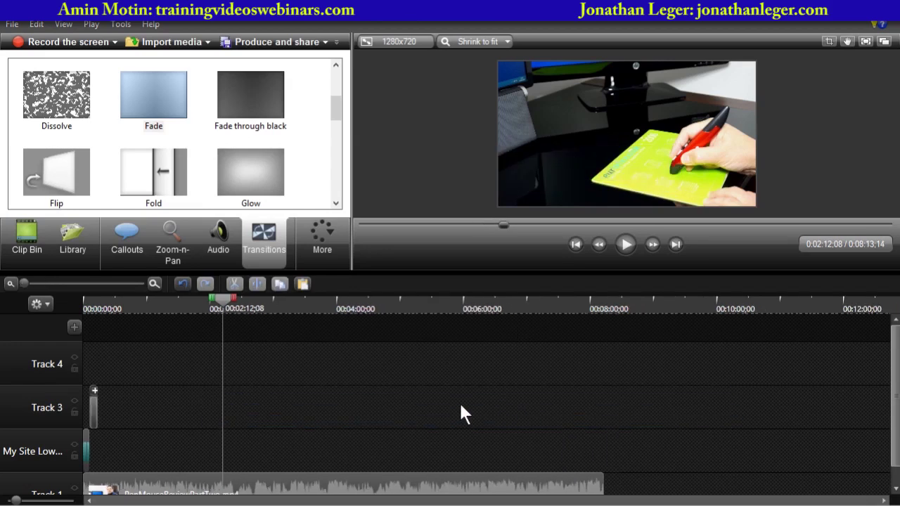
Step: Delete the remaining small Track 3 and My Site Low clips and return to 0:00
drag(127, 412, 78, 447)
key(Delete)
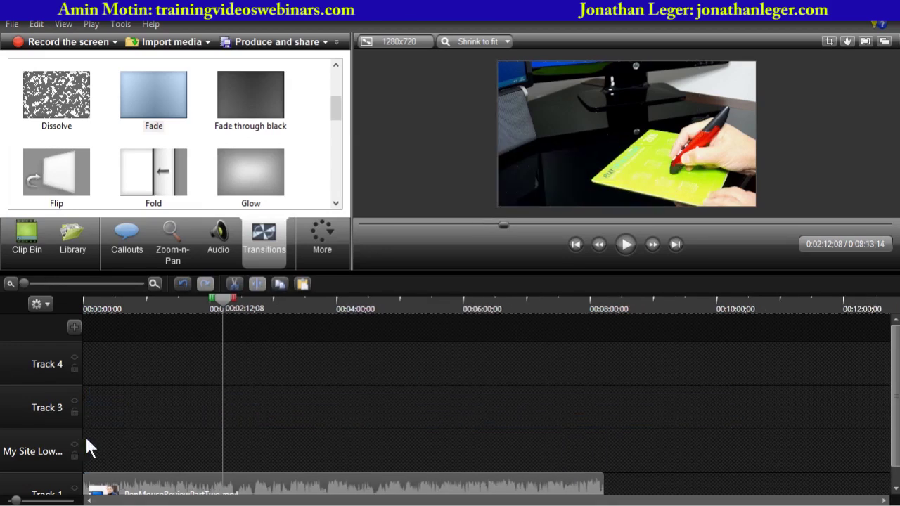
drag(217, 303, 5, 342)
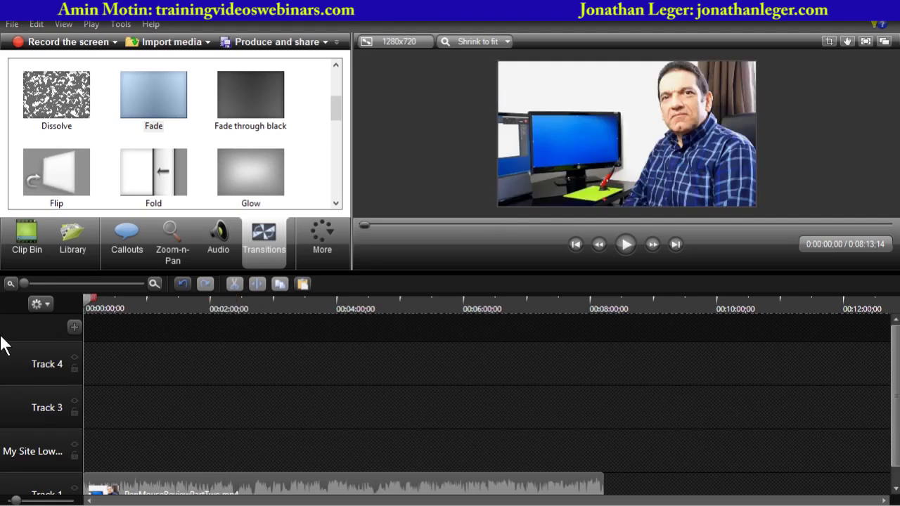
Step: Import the sweetlifeecover image from Downloads into the clip bin
click(39, 254)
drag(344, 155, 344, 191)
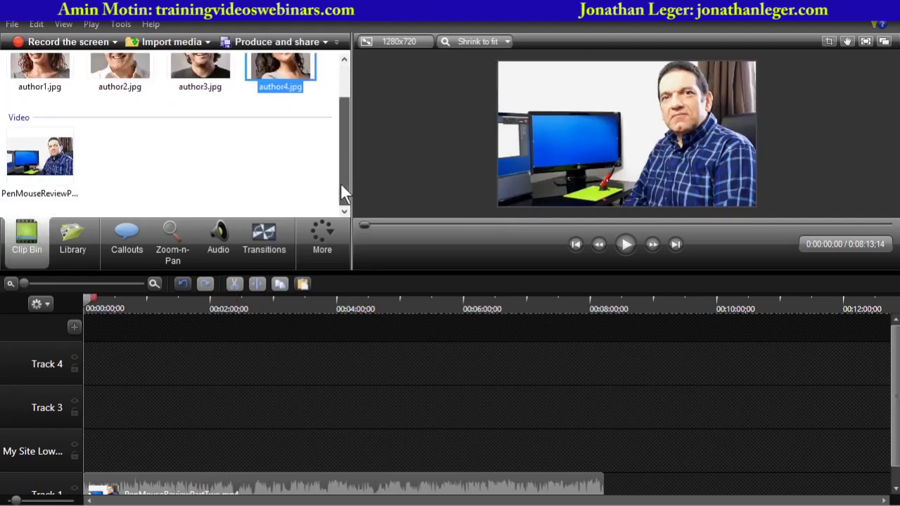
click(163, 48)
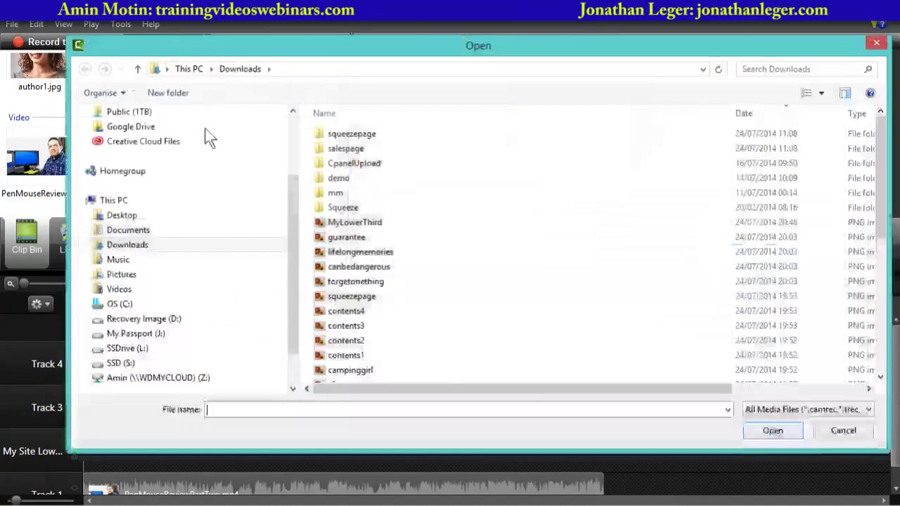
click(456, 283)
scroll(456, 282, down, 4)
scroll(455, 288, down, 1)
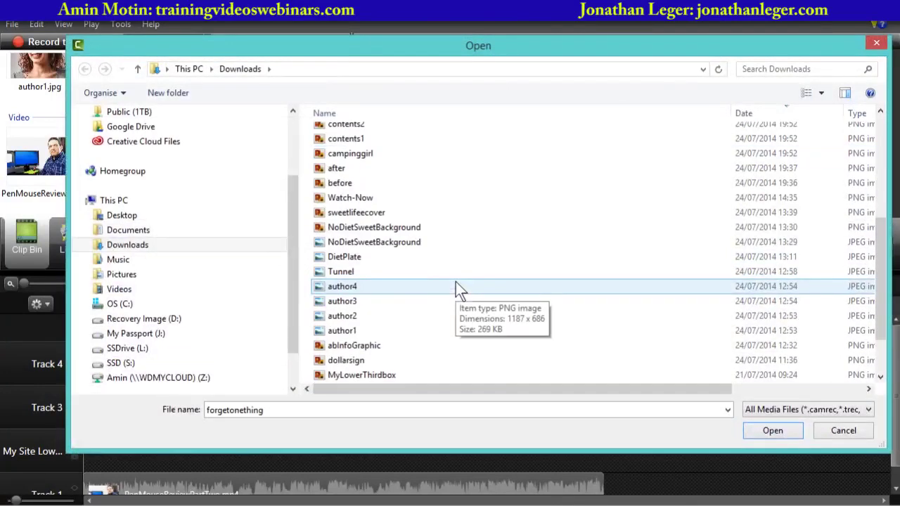
click(351, 212)
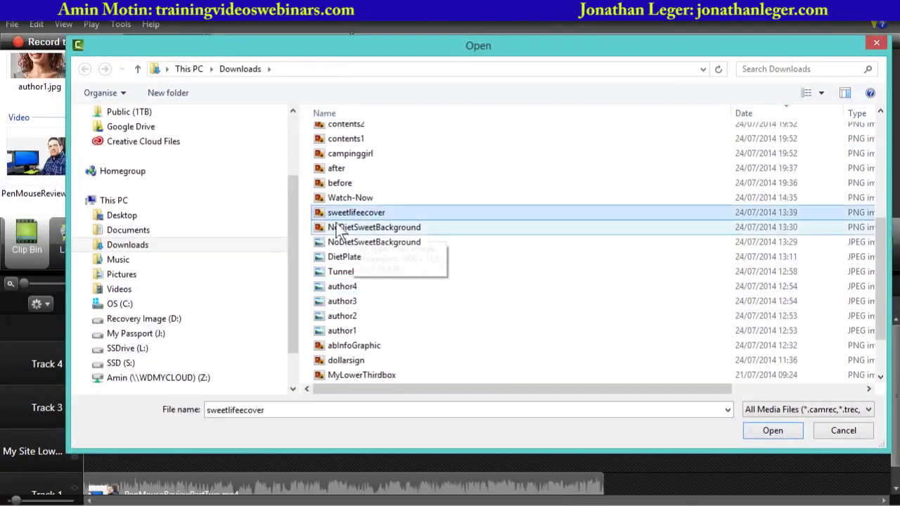
click(772, 429)
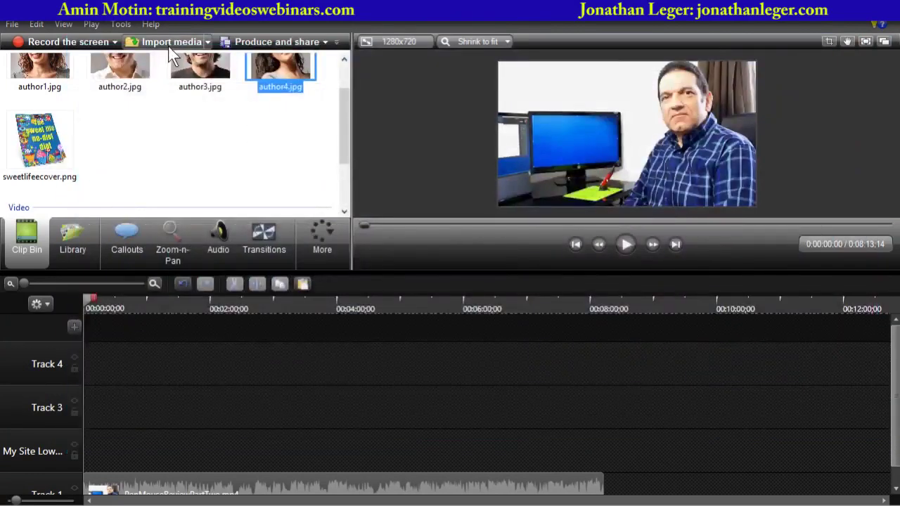
Step: Import the before and after images together from Downloads
click(167, 44)
click(418, 284)
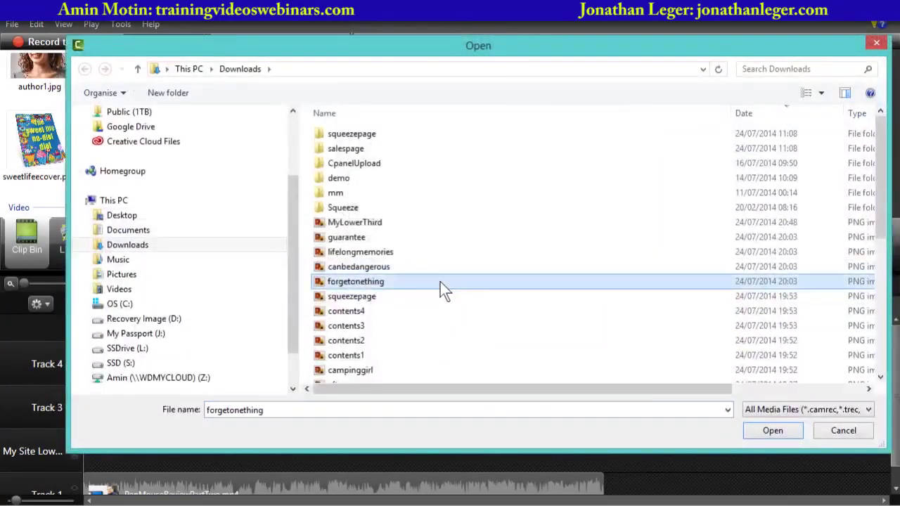
scroll(441, 282, down, 6)
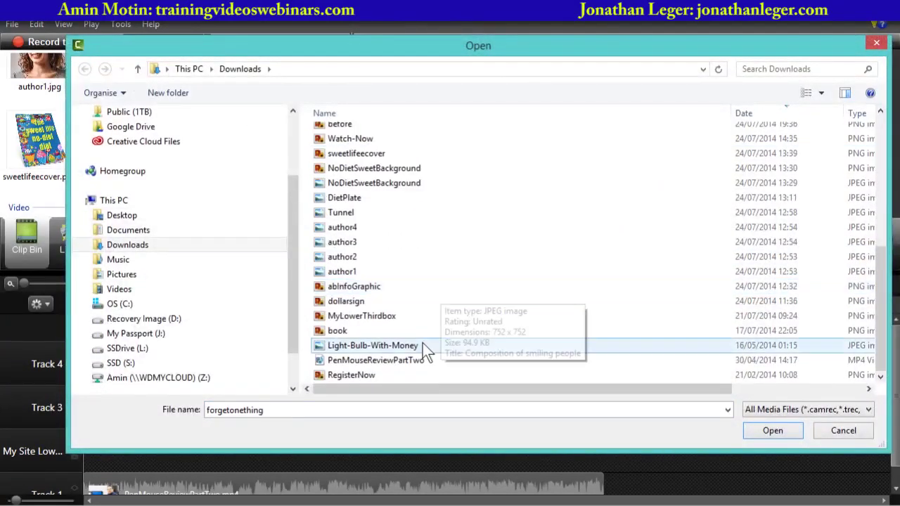
scroll(365, 302, up, 2)
click(339, 203)
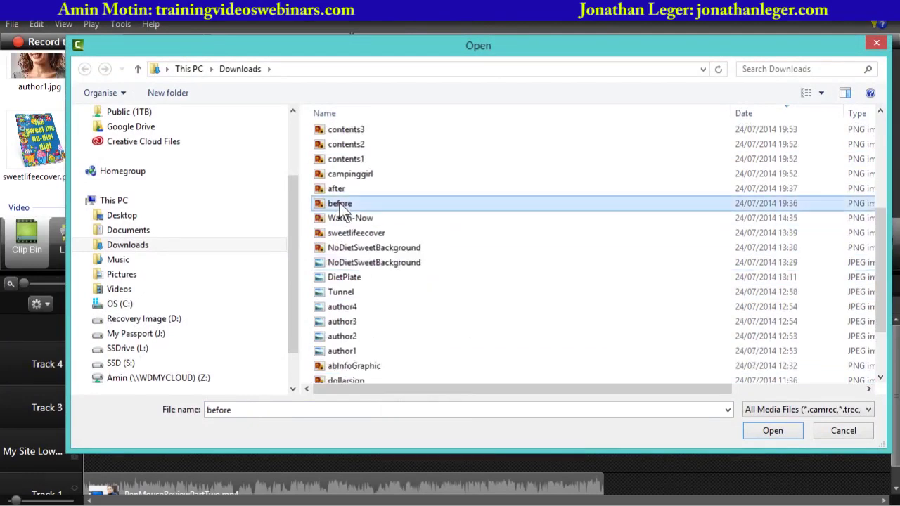
ctrl+click(336, 191)
click(766, 432)
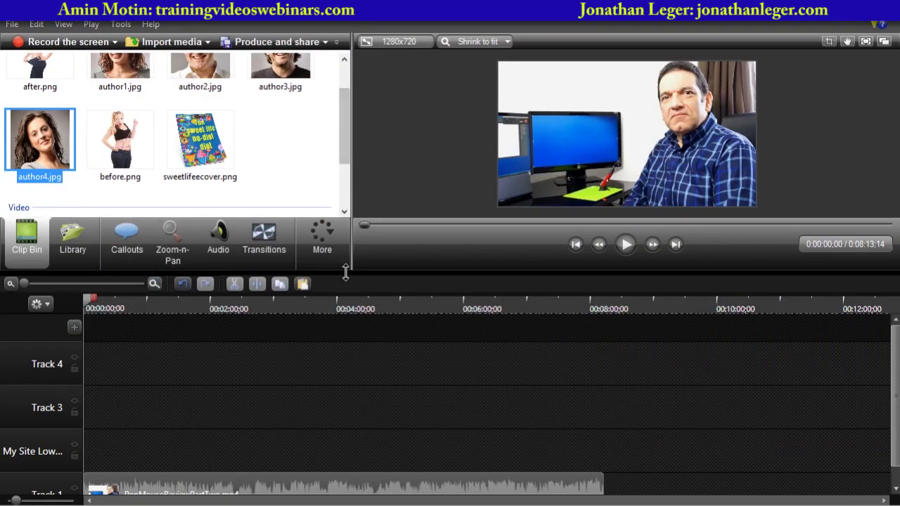
Step: Add before.png from the clip bin to the My Site Low track
drag(351, 273, 350, 290)
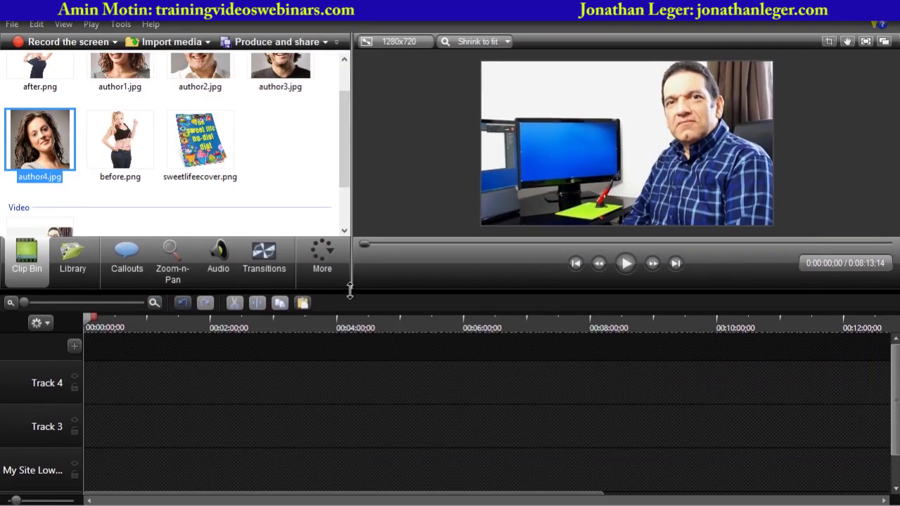
drag(85, 317, 48, 322)
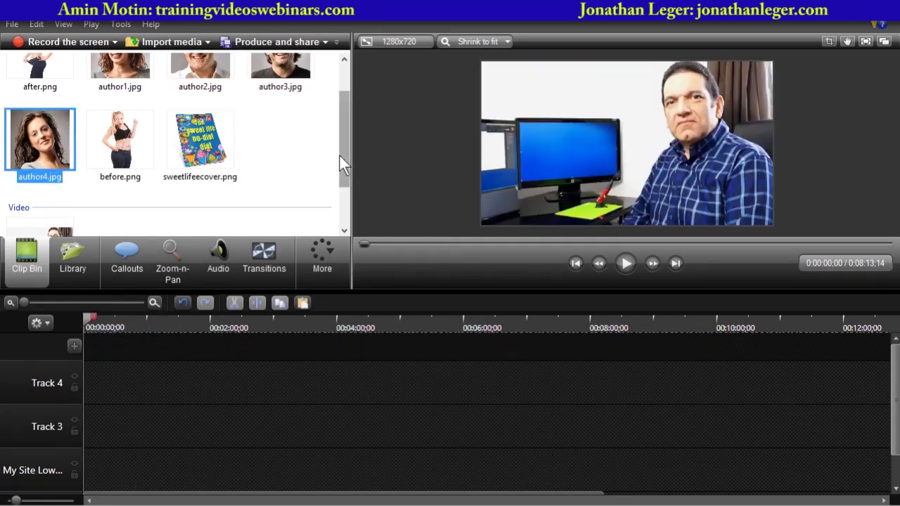
click(131, 145)
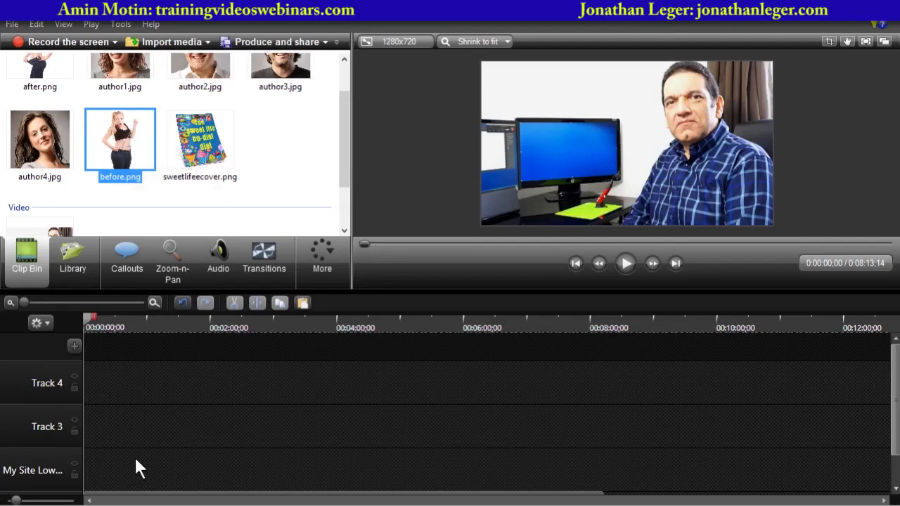
drag(124, 149, 197, 465)
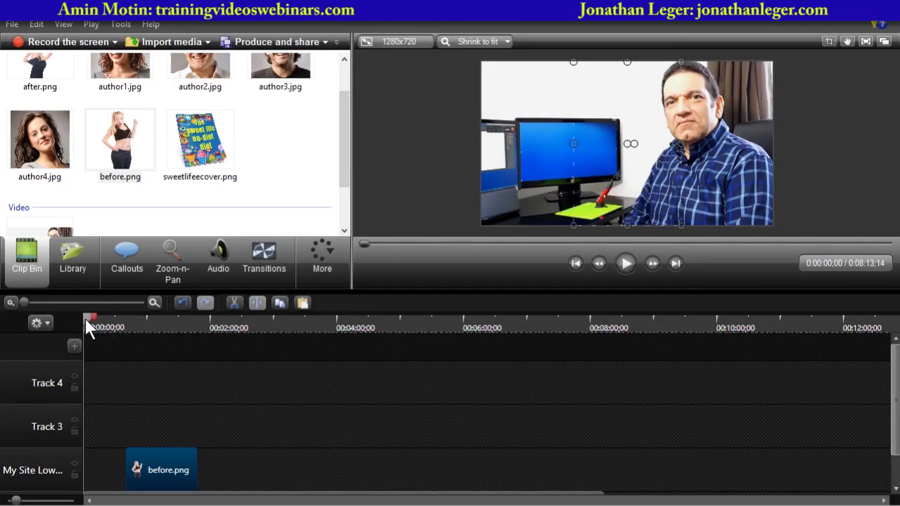
Step: Shrink the before image and place it on the left of the frame, checking at 0:40;20
drag(88, 327, 145, 339)
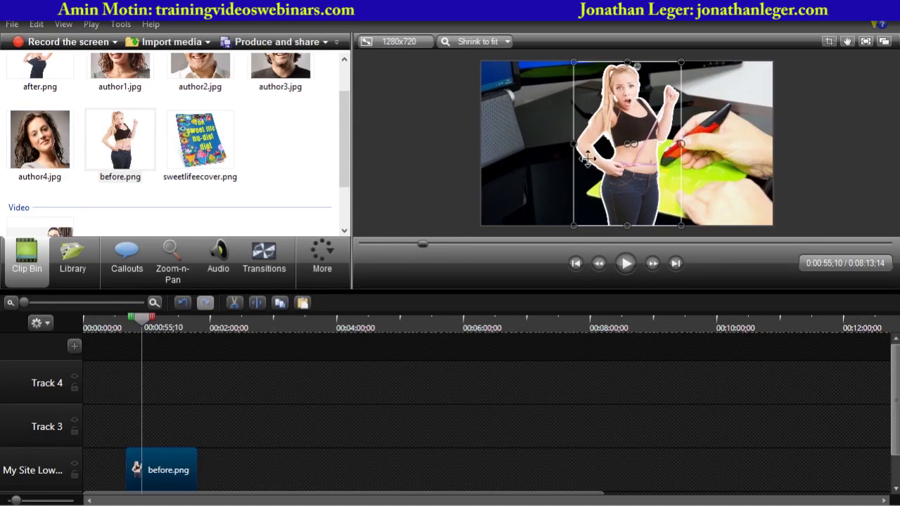
drag(615, 173, 536, 169)
drag(533, 171, 532, 170)
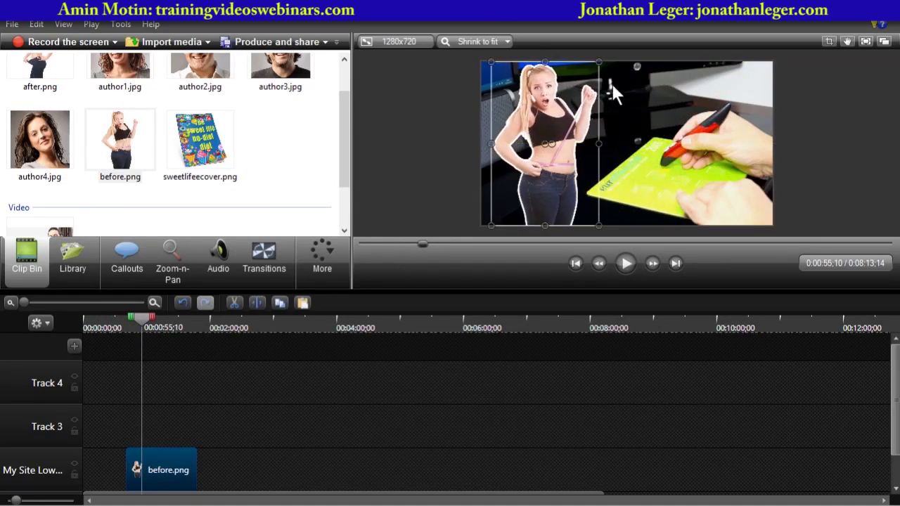
drag(600, 63, 578, 93)
drag(548, 156, 544, 156)
click(450, 181)
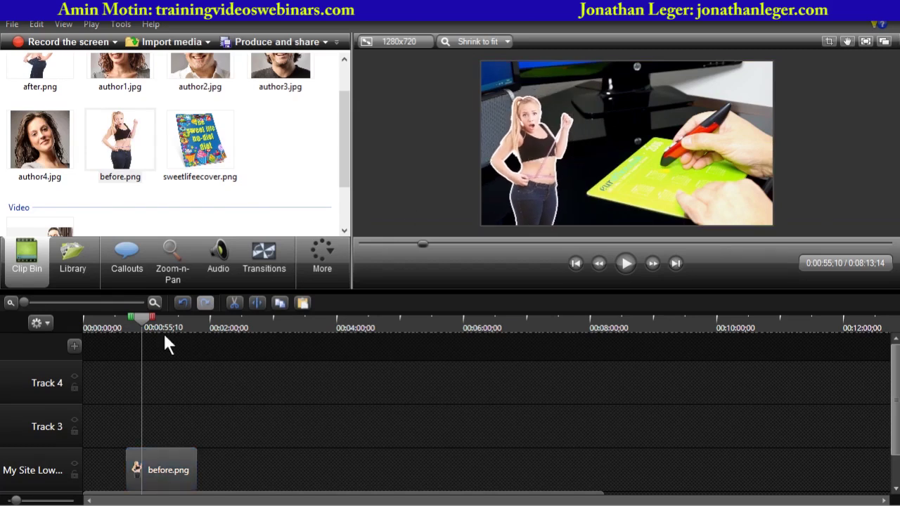
drag(142, 320, 126, 321)
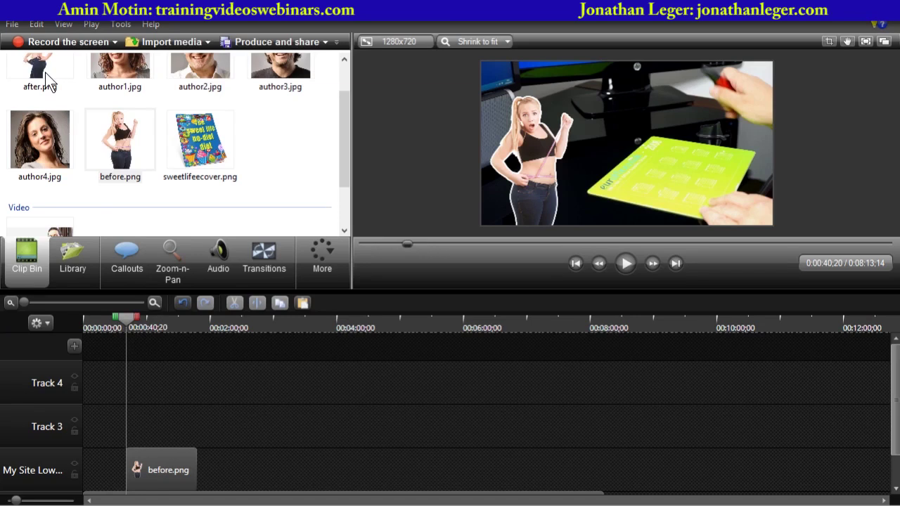
Step: Add after.png to the track directly after before.png with no gap
drag(46, 79, 210, 466)
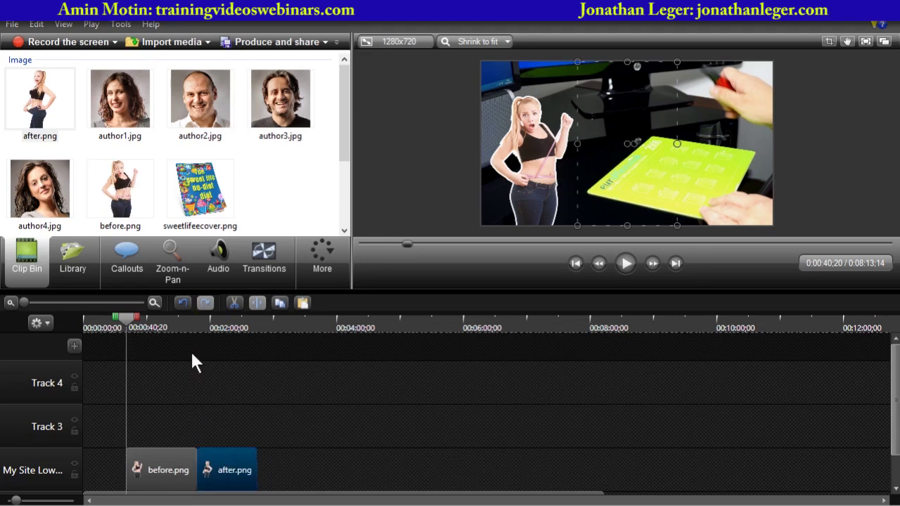
click(193, 326)
mouse_move(195, 325)
mouse_down()
mouse_move(220, 325)
mouse_move(170, 325)
mouse_move(205, 323)
mouse_up()
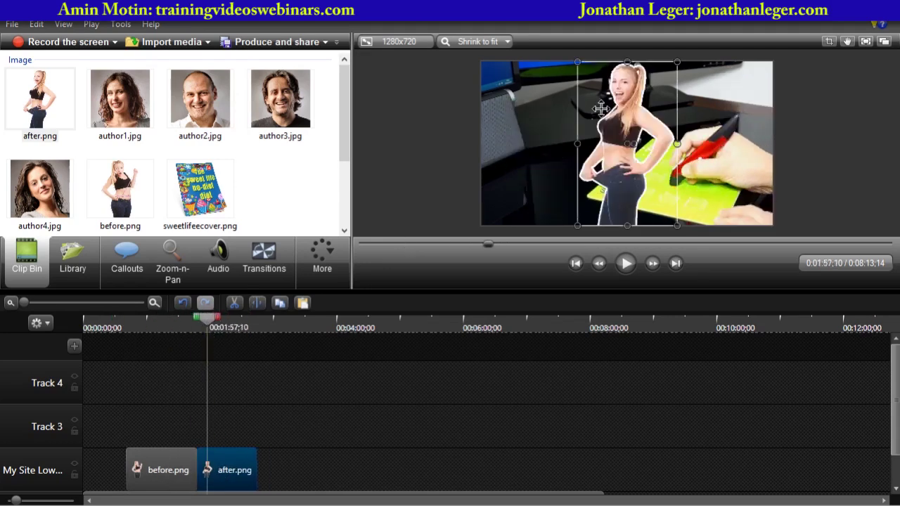
Step: Shrink the after.png woman image and place it on the frame's right side
drag(681, 59, 658, 113)
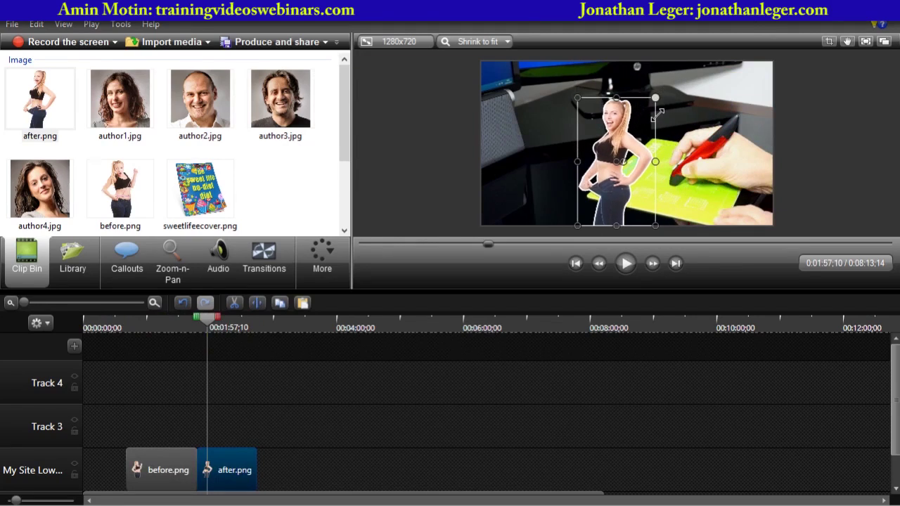
click(171, 325)
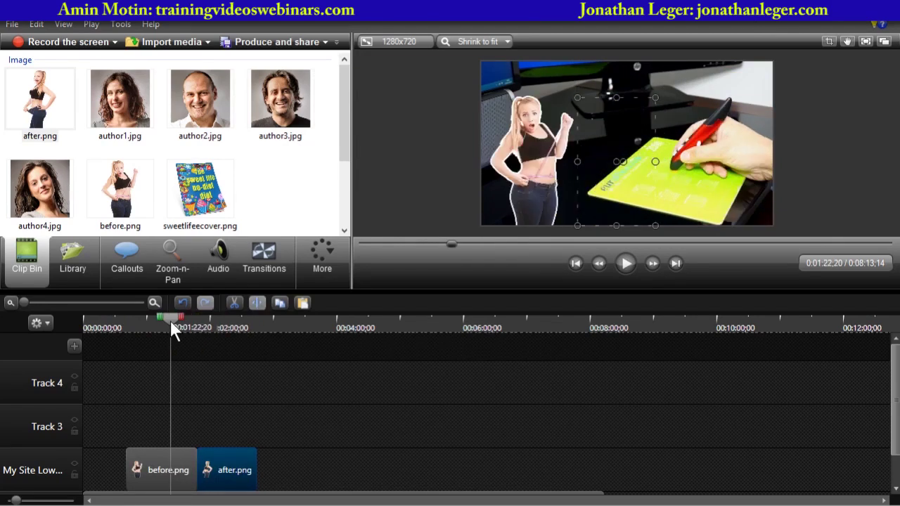
drag(173, 325, 195, 327)
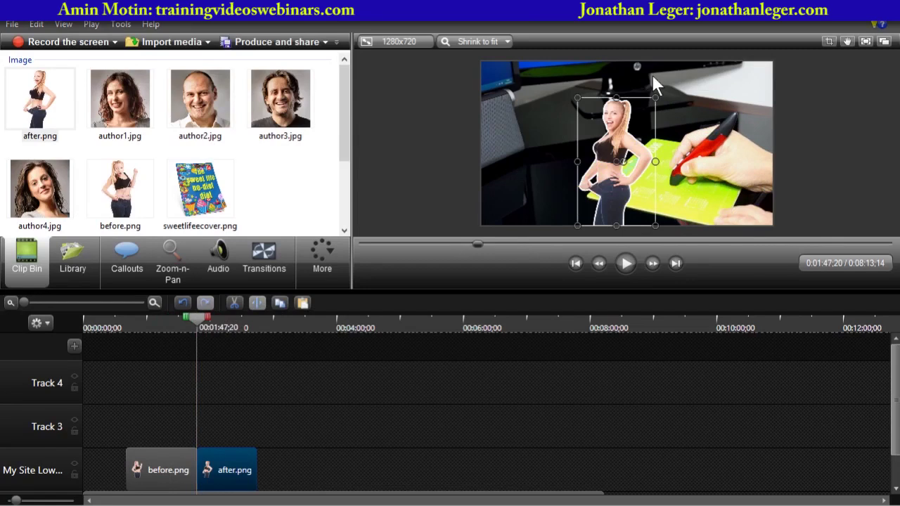
drag(612, 162, 714, 162)
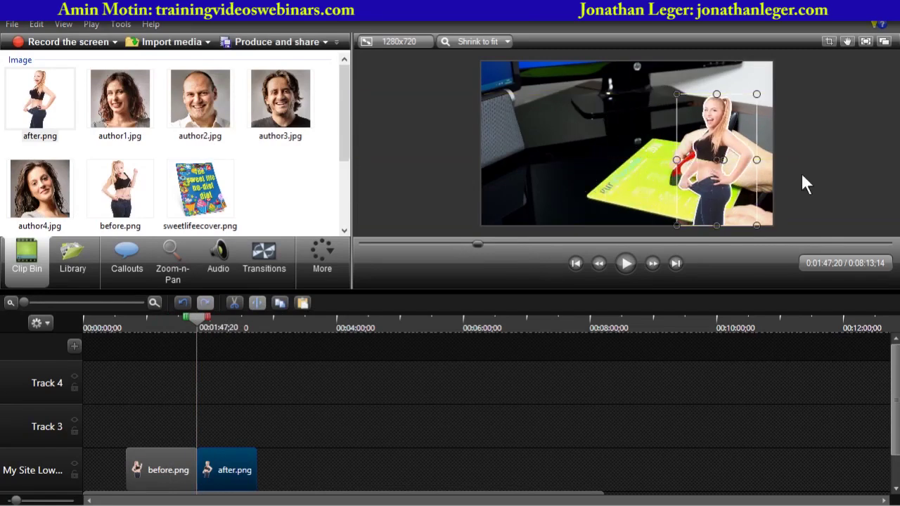
click(846, 180)
Step: Scrub and play from around 1:40 to review both images
drag(200, 325, 124, 327)
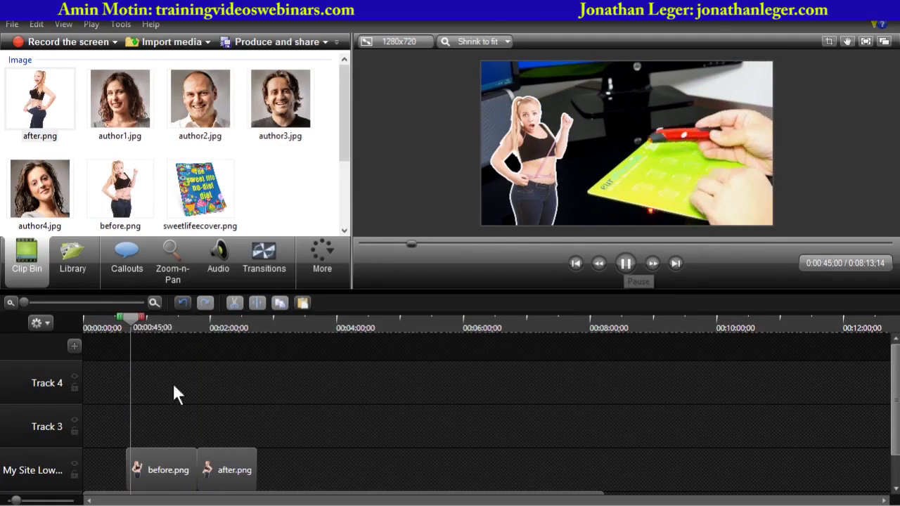
click(131, 319)
drag(132, 321, 188, 332)
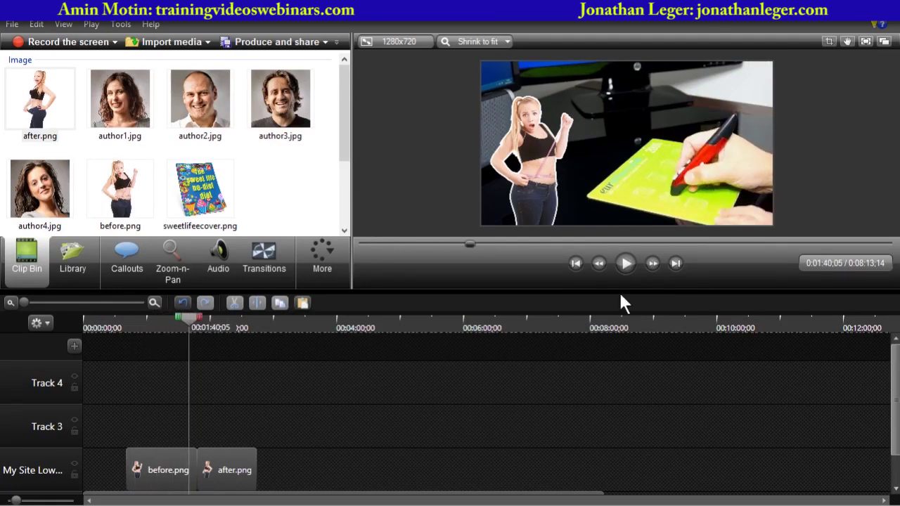
click(628, 264)
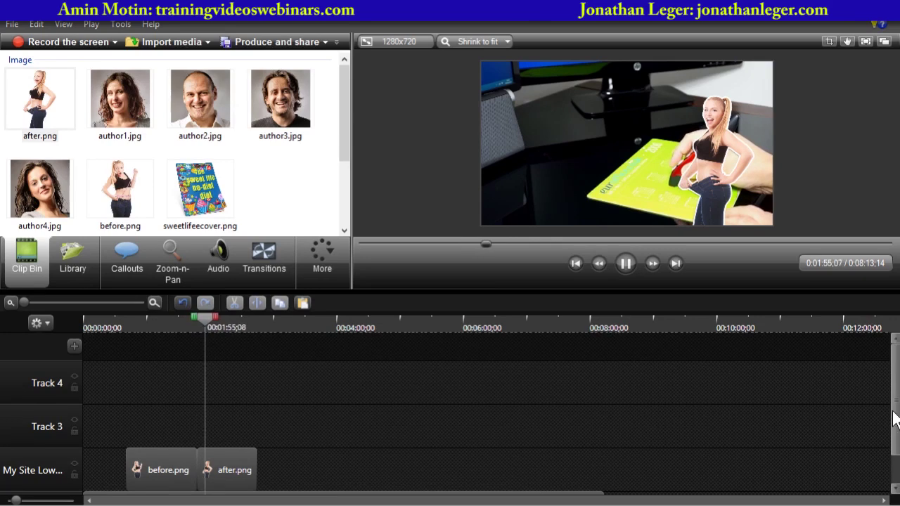
Step: Trim the start of the before.png clip later
drag(894, 419, 888, 443)
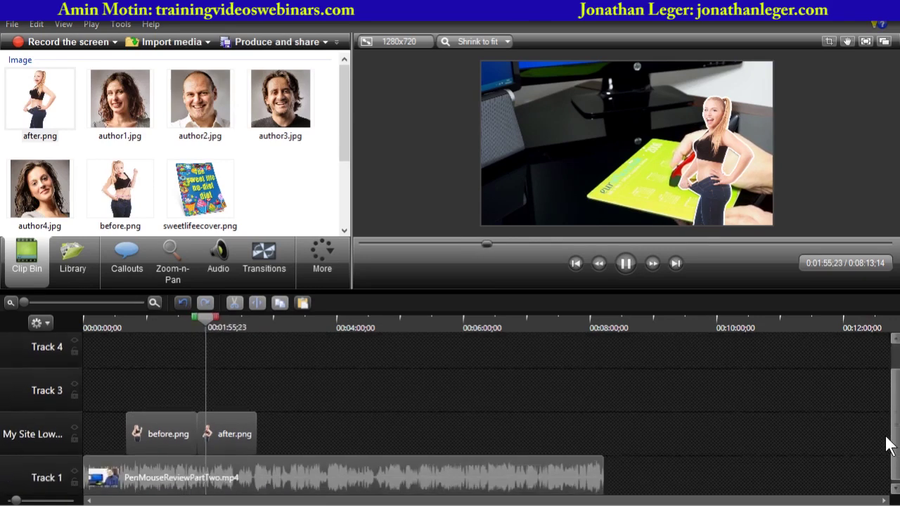
click(629, 276)
click(159, 425)
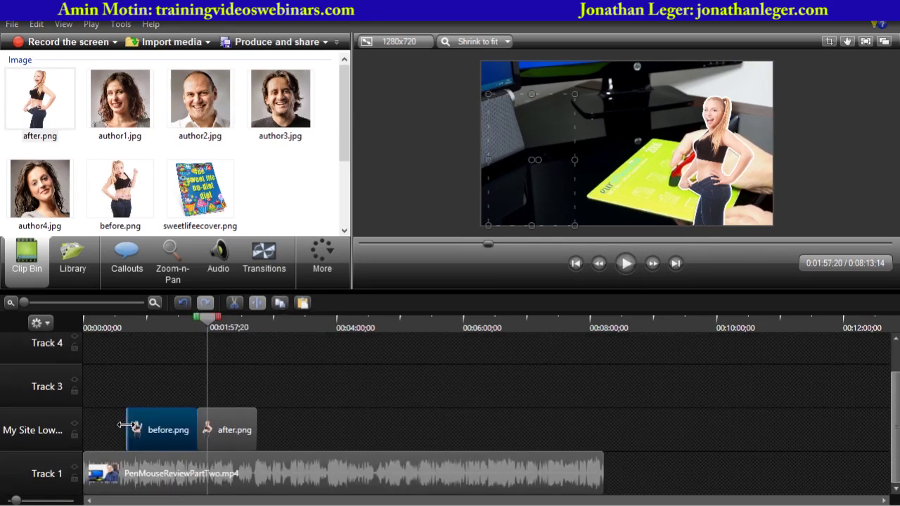
mouse_move(128, 422)
mouse_down()
mouse_move(152, 422)
mouse_move(145, 421)
mouse_up()
drag(208, 317, 150, 324)
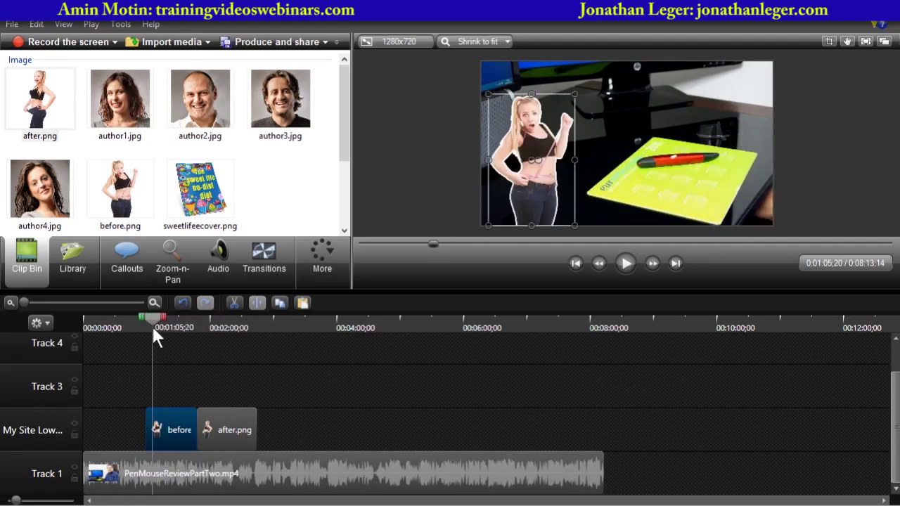
Step: Animate before.png sliding right to X 386 while rotating Y to -180 in Visual Properties
click(323, 256)
click(322, 296)
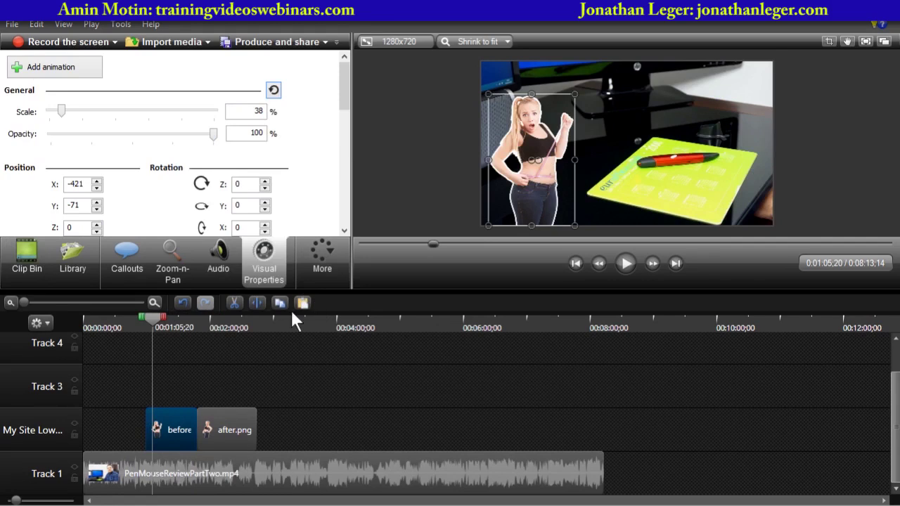
drag(152, 318, 188, 325)
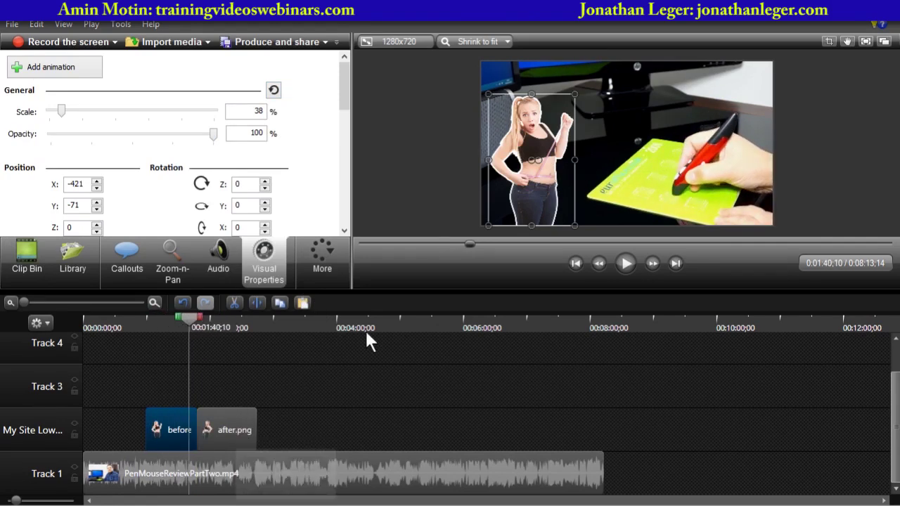
click(50, 67)
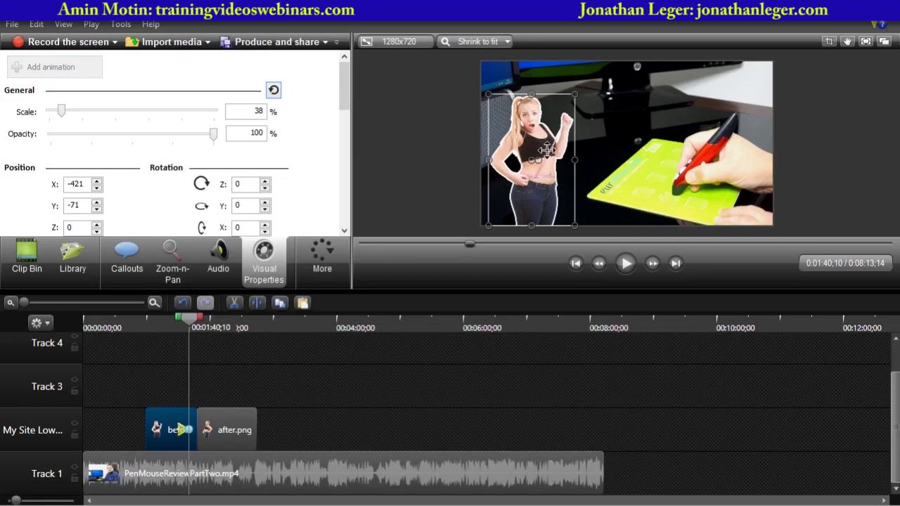
drag(546, 149, 732, 150)
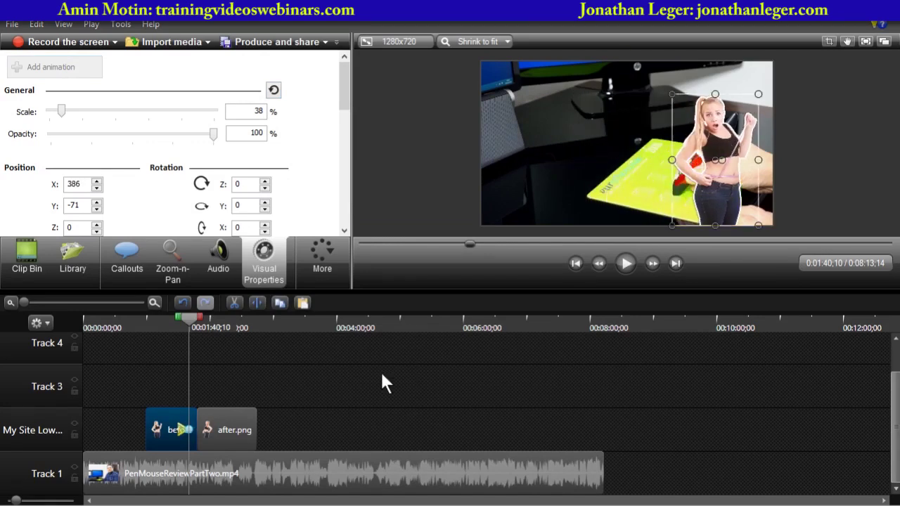
scroll(347, 115, down, 3)
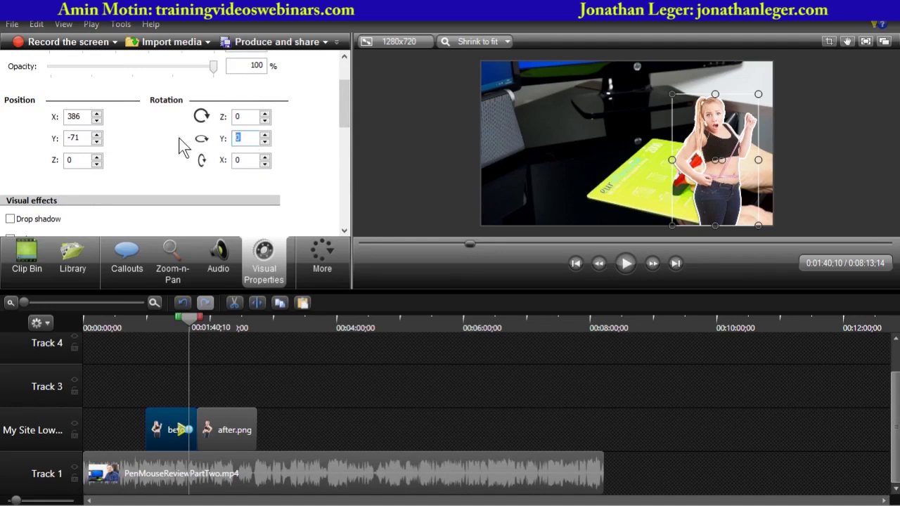
text(360)
text(-10)
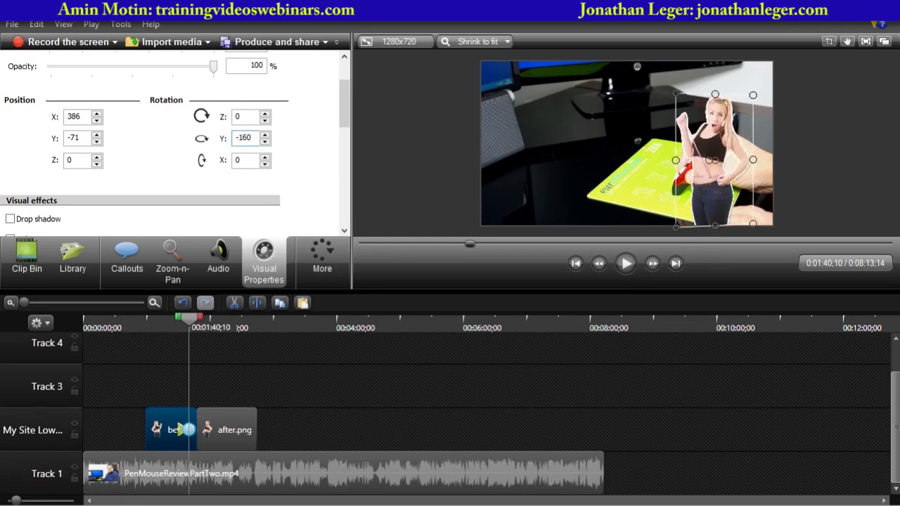
text(-180)
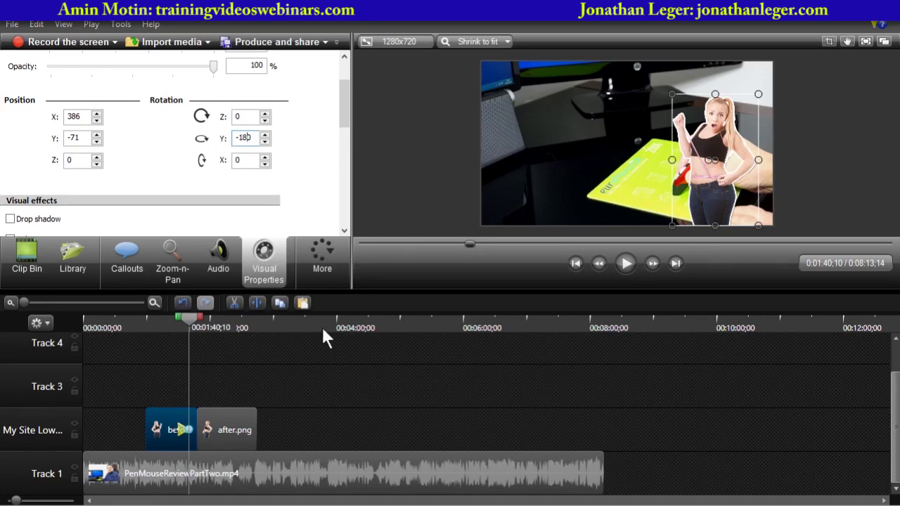
drag(171, 325, 146, 321)
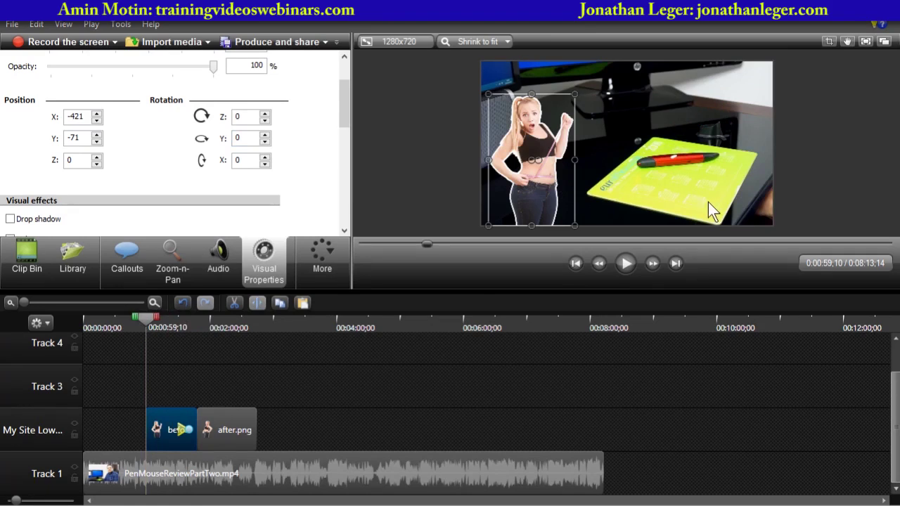
click(625, 264)
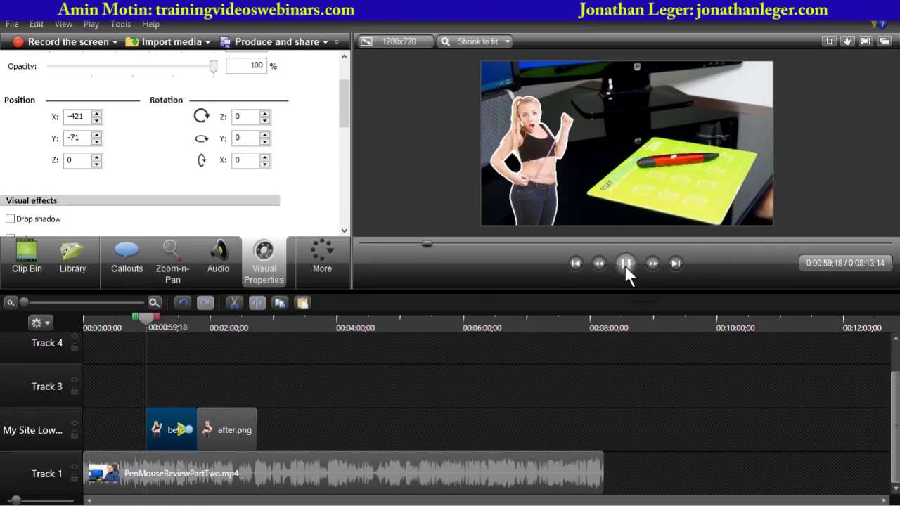
key(space)
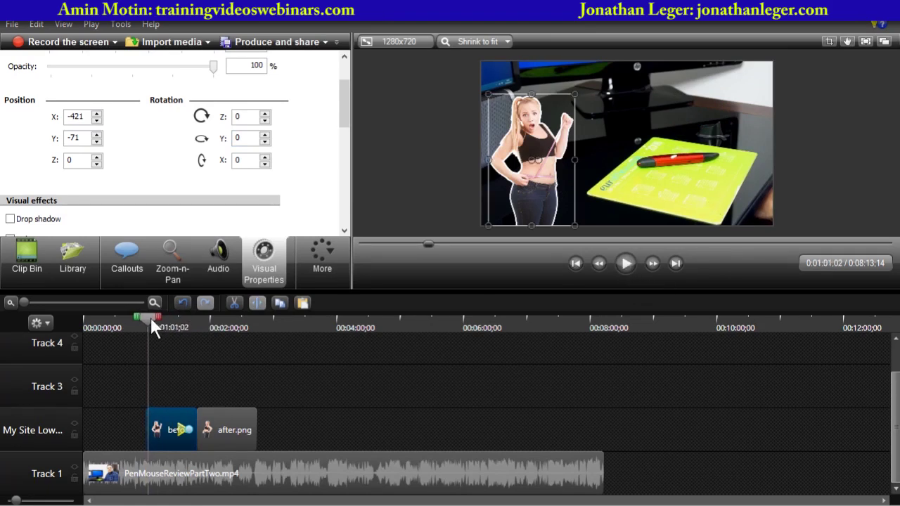
drag(150, 322, 176, 325)
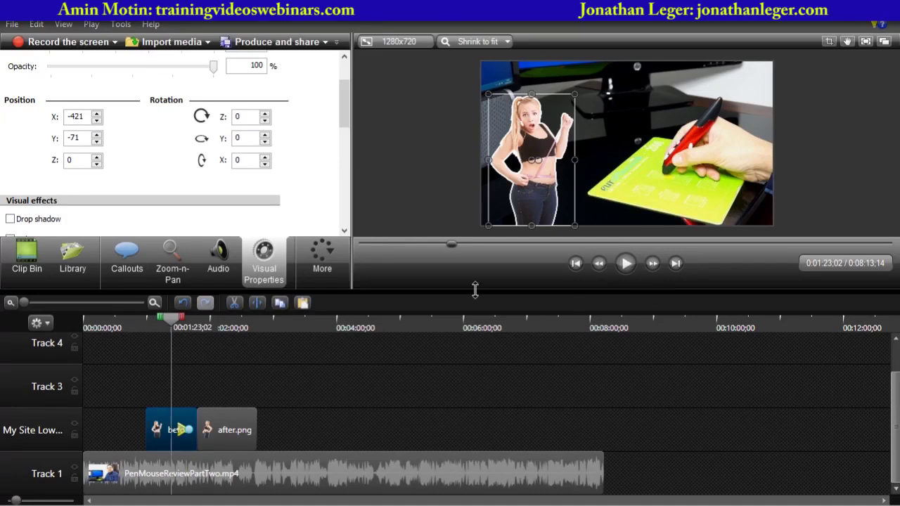
click(627, 264)
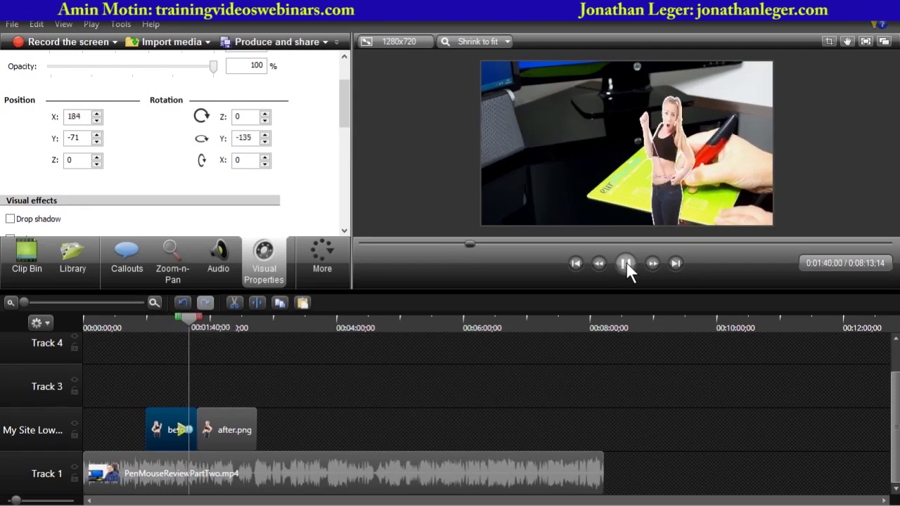
click(626, 262)
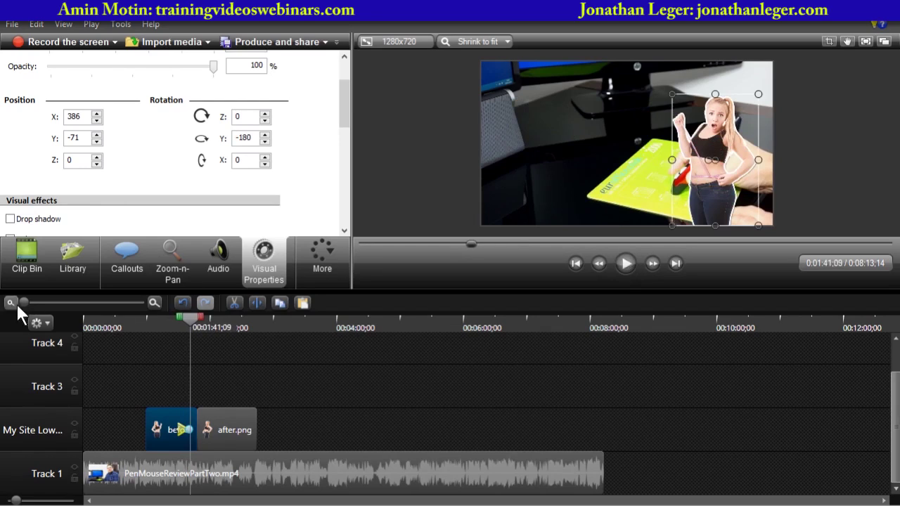
Step: Drag the before.png animation's start point earlier and preview the slide-and-turn from 1:18
drag(22, 301, 77, 314)
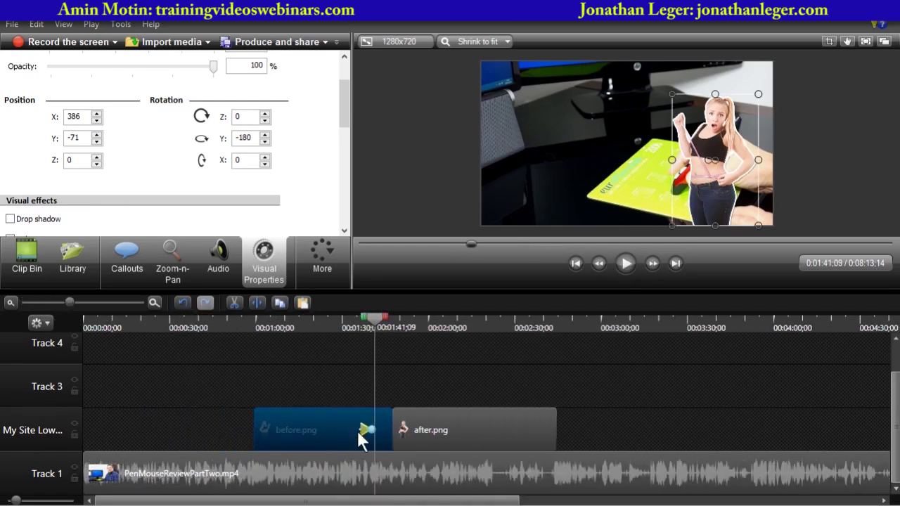
drag(361, 431, 314, 432)
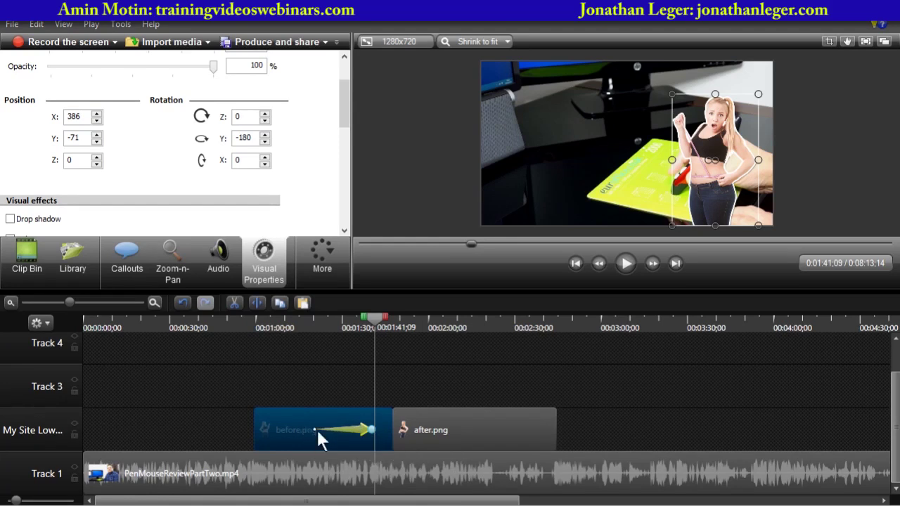
click(310, 330)
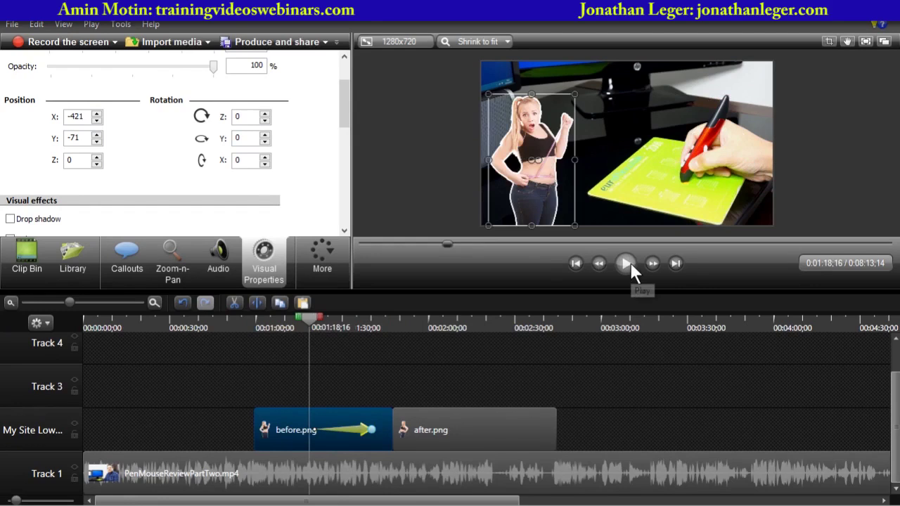
click(425, 190)
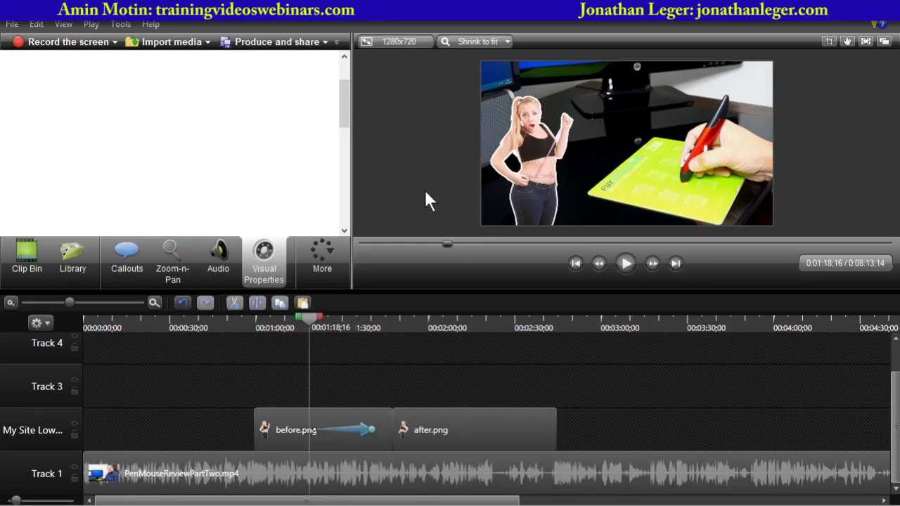
click(626, 263)
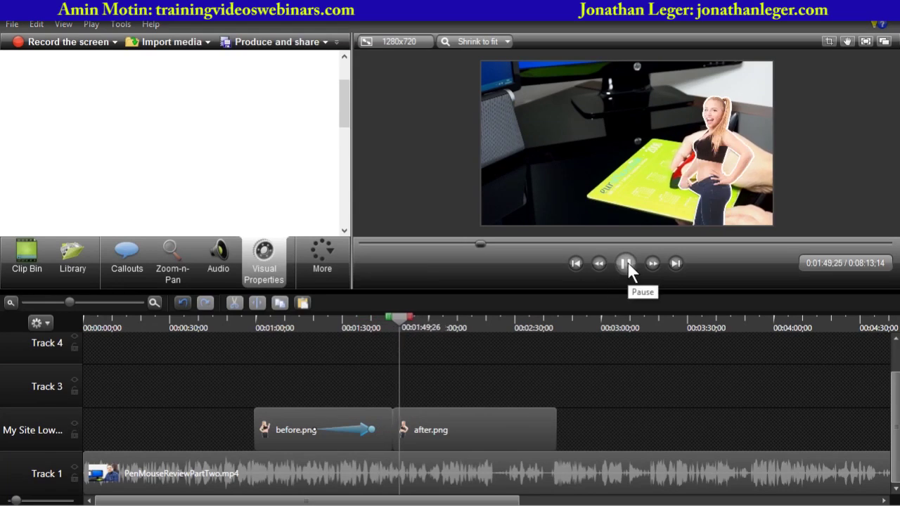
Step: Shift the animation start later and trim both ends of the before.png clip
click(626, 263)
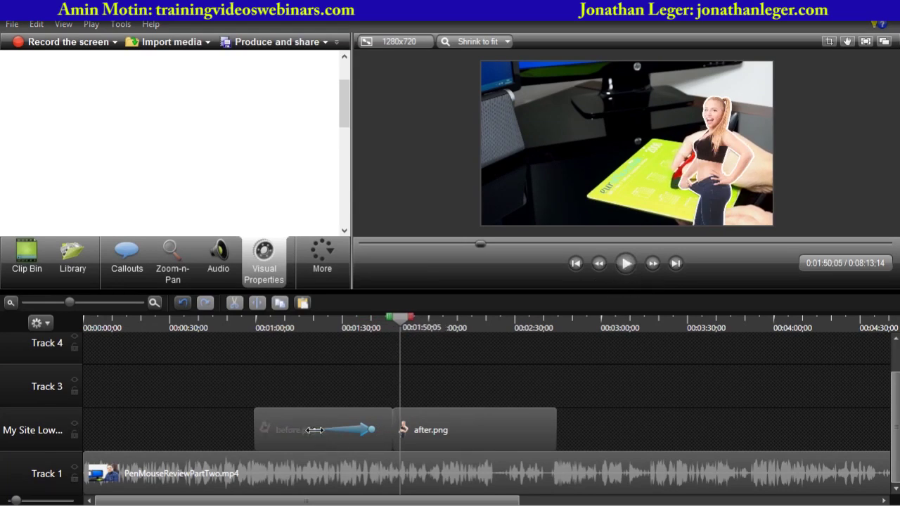
drag(315, 430, 325, 430)
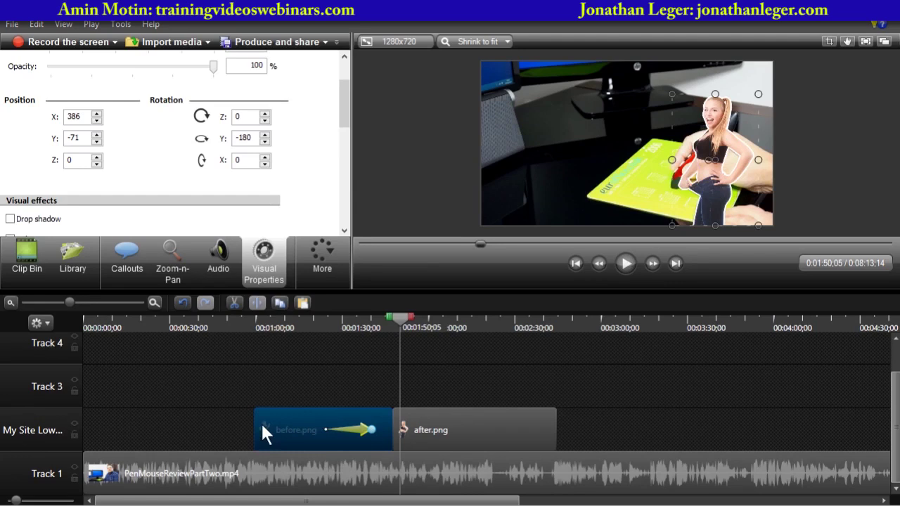
drag(256, 422, 290, 422)
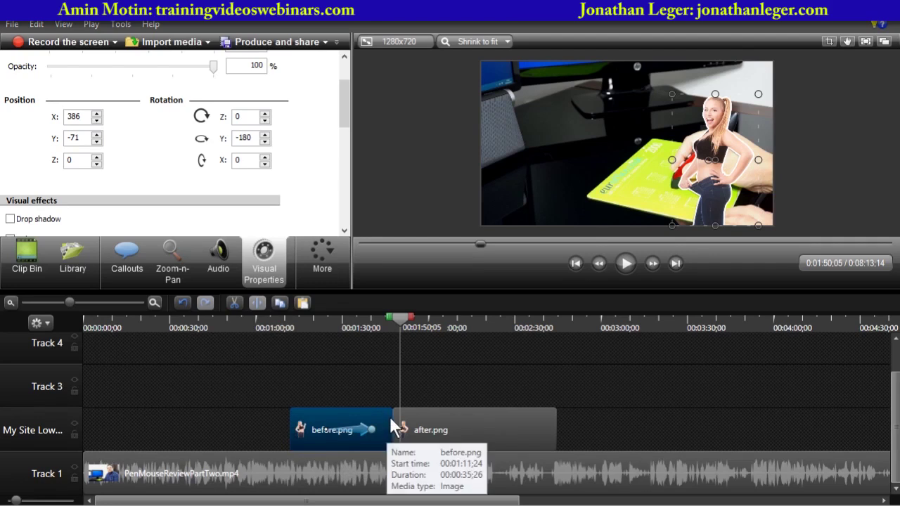
drag(391, 417, 378, 418)
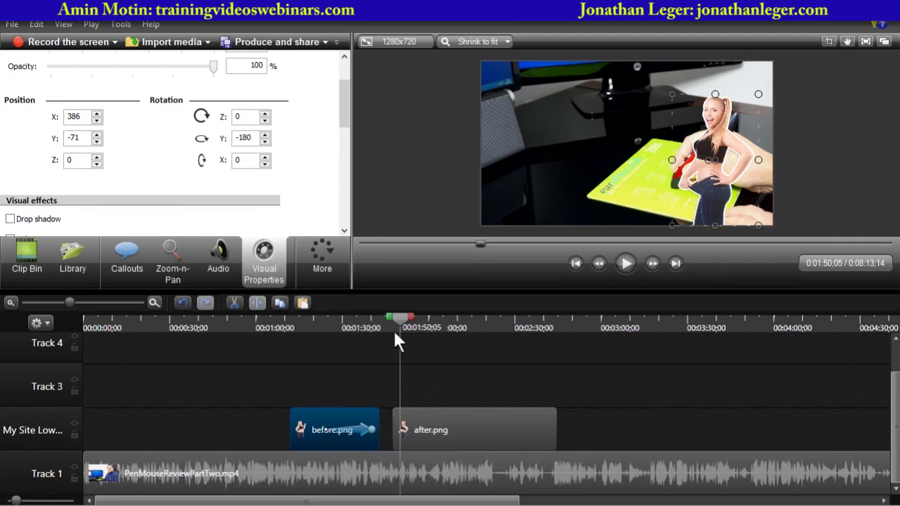
Step: Put the playhead at the animation's end, 1:40;10, and zoom the timeline in
drag(394, 323, 360, 332)
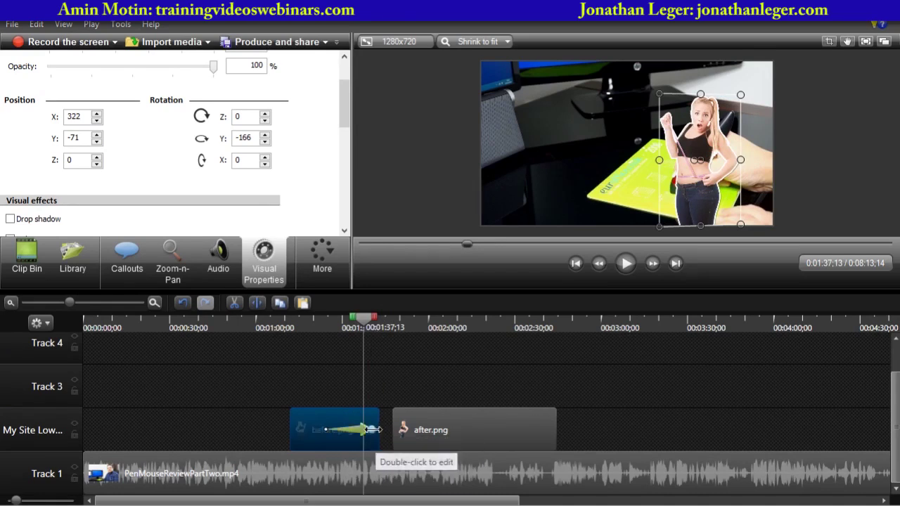
click(371, 429)
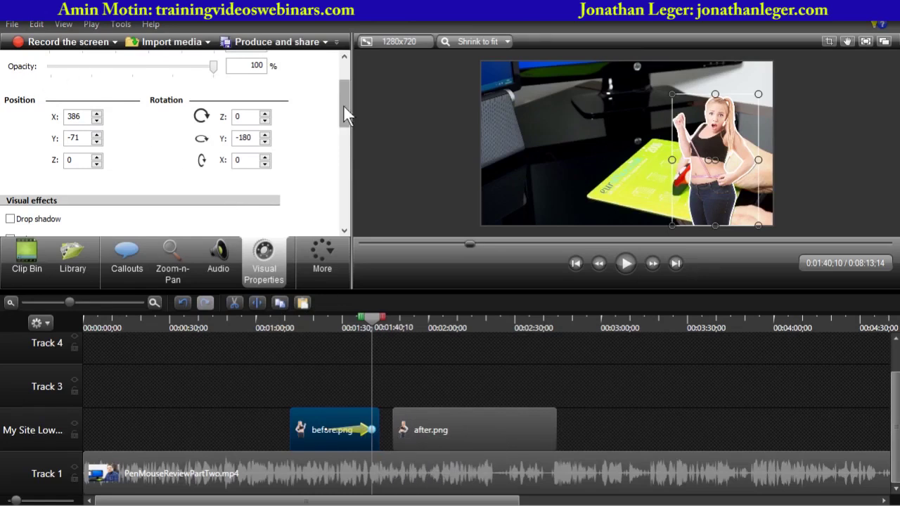
drag(344, 105, 344, 82)
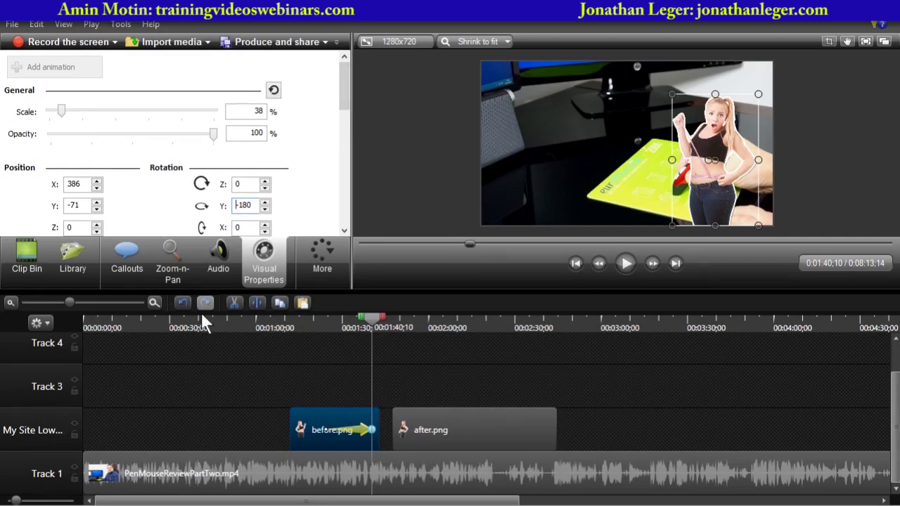
drag(69, 302, 85, 303)
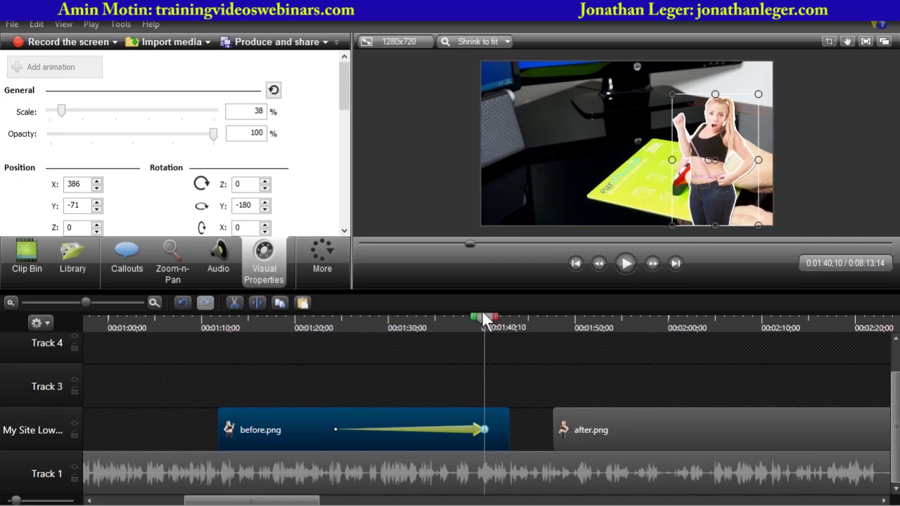
Step: Add a second before.png animation just after the slide that fades it to 0% opacity
drag(490, 323, 497, 325)
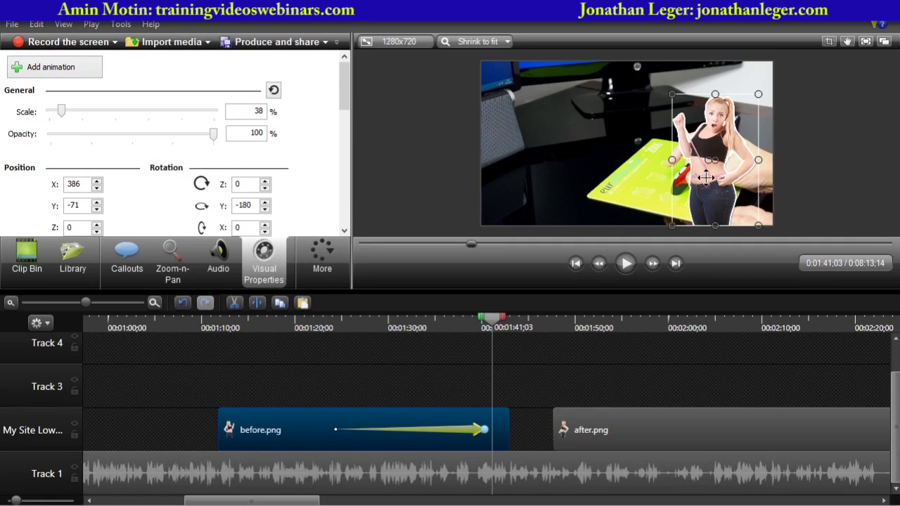
click(56, 69)
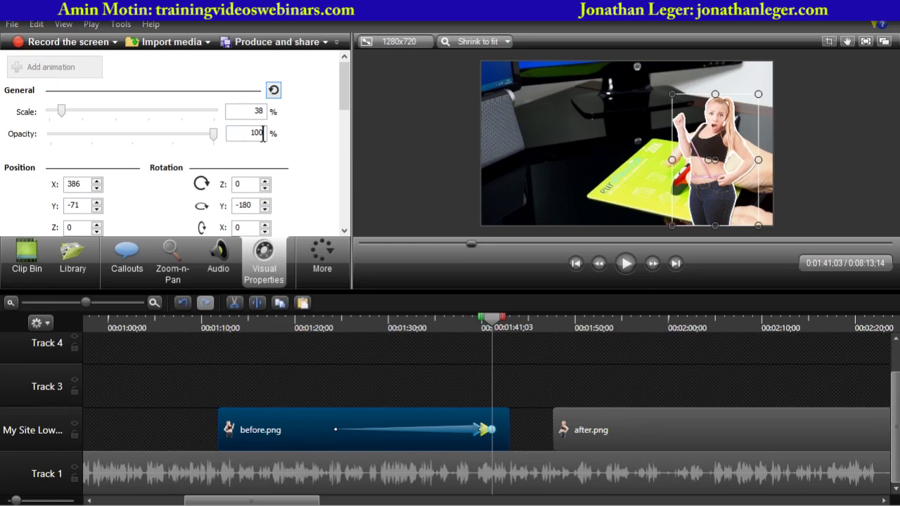
drag(213, 133, 36, 140)
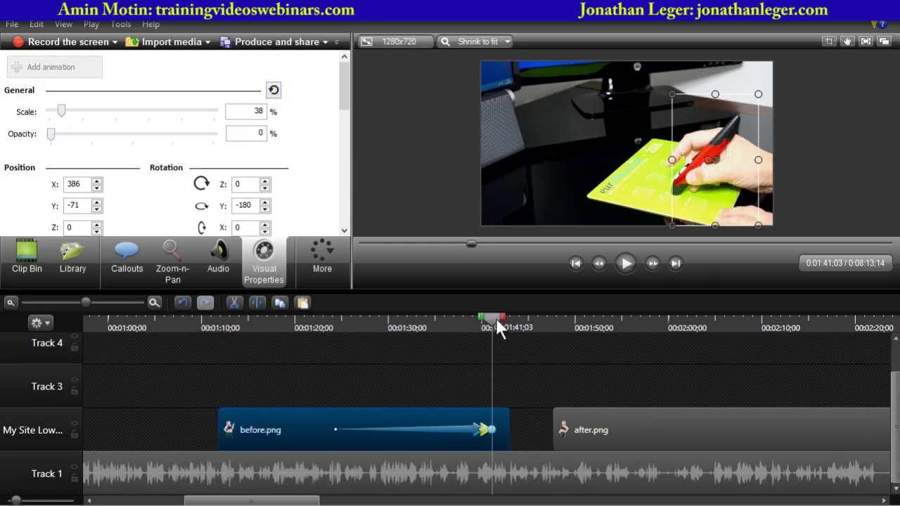
drag(496, 318, 437, 318)
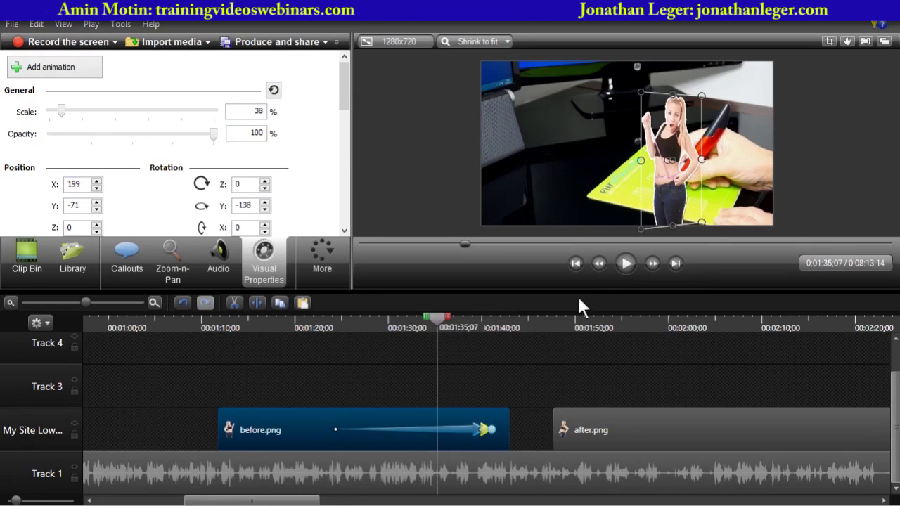
click(624, 269)
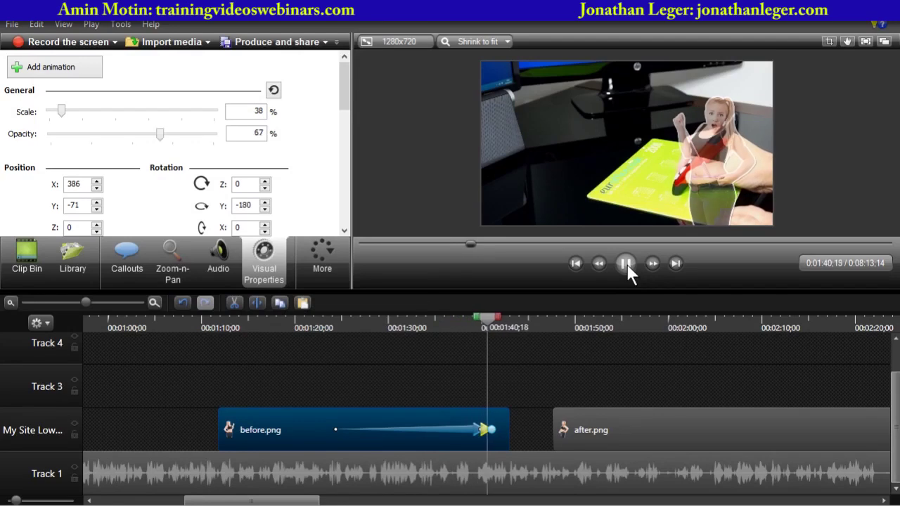
click(627, 264)
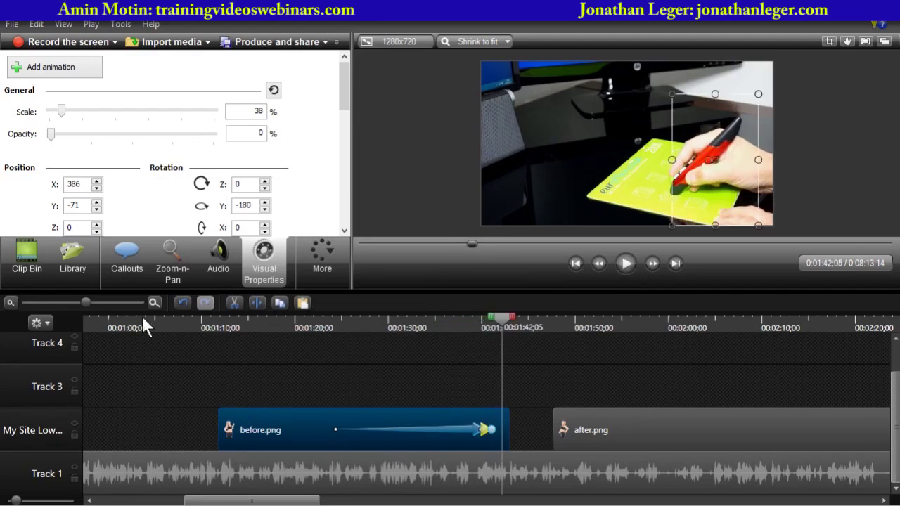
Step: Adjust the fade-out's timing to about 1;05 and replay it
drag(88, 301, 105, 301)
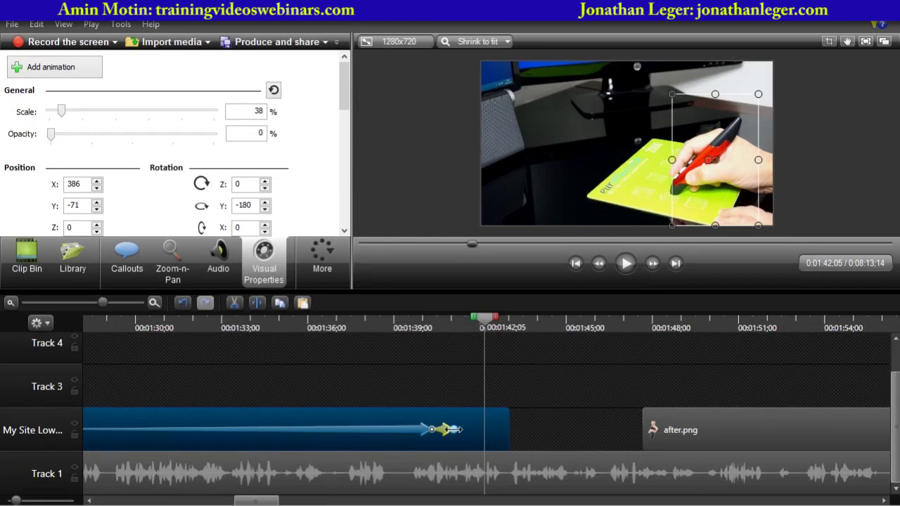
drag(454, 429, 467, 429)
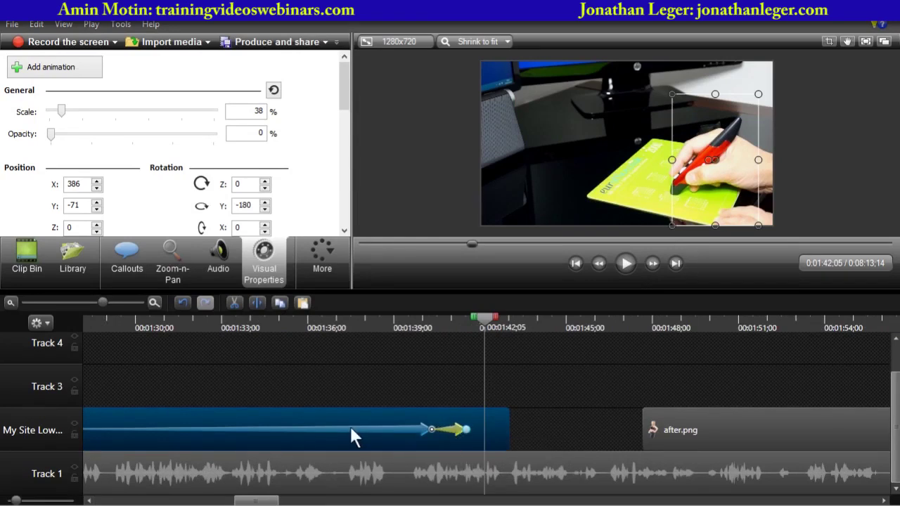
drag(485, 322, 426, 331)
click(627, 263)
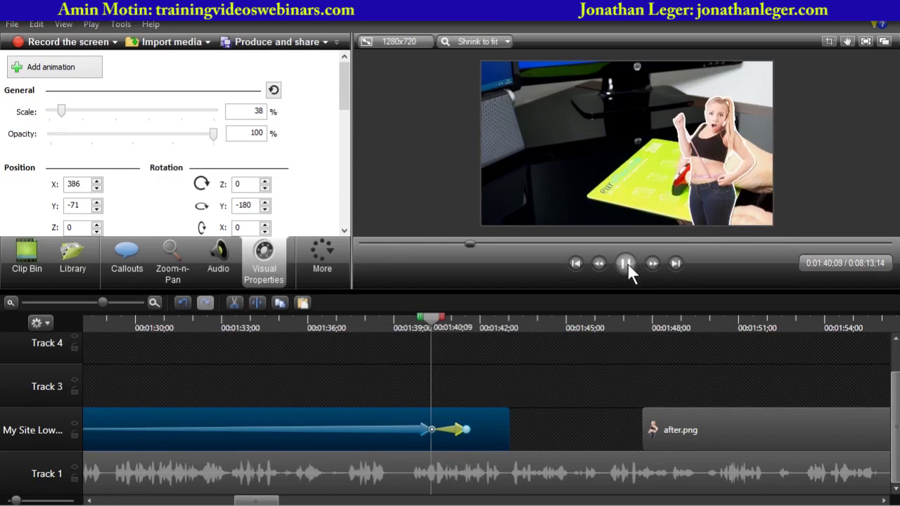
click(627, 263)
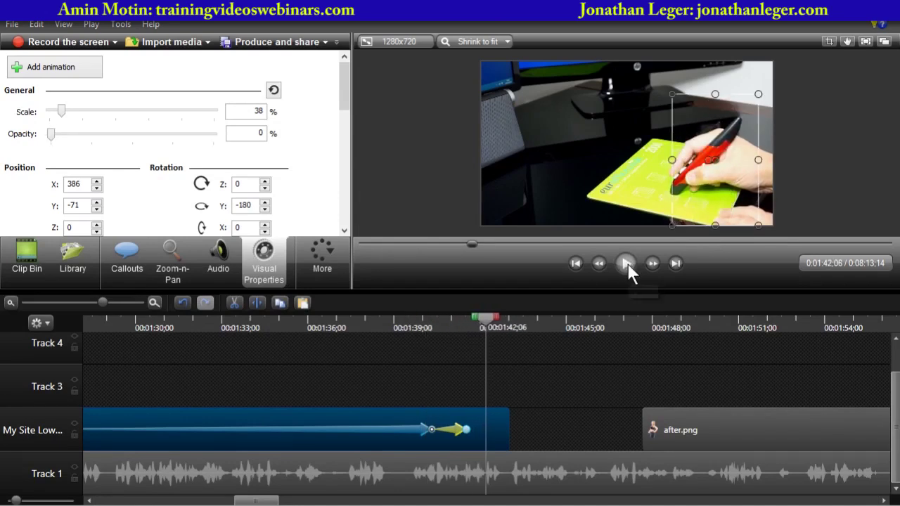
click(712, 422)
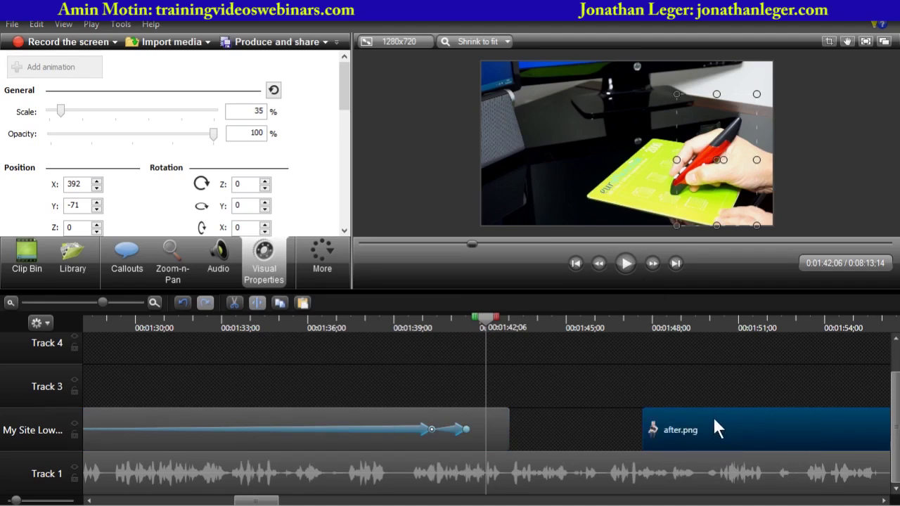
Step: Move after.png onto Track 3 starting at the before.png fade point, 1:41;14
drag(715, 420, 533, 382)
drag(475, 316, 454, 323)
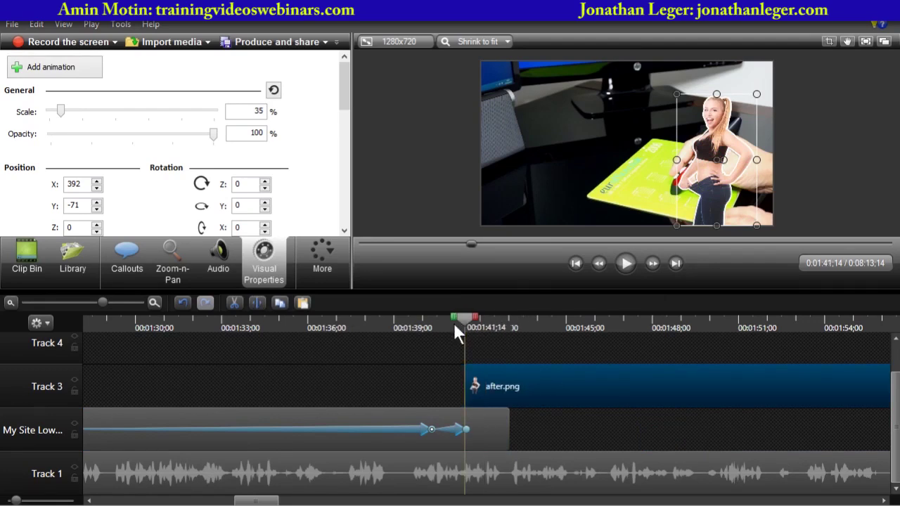
click(625, 264)
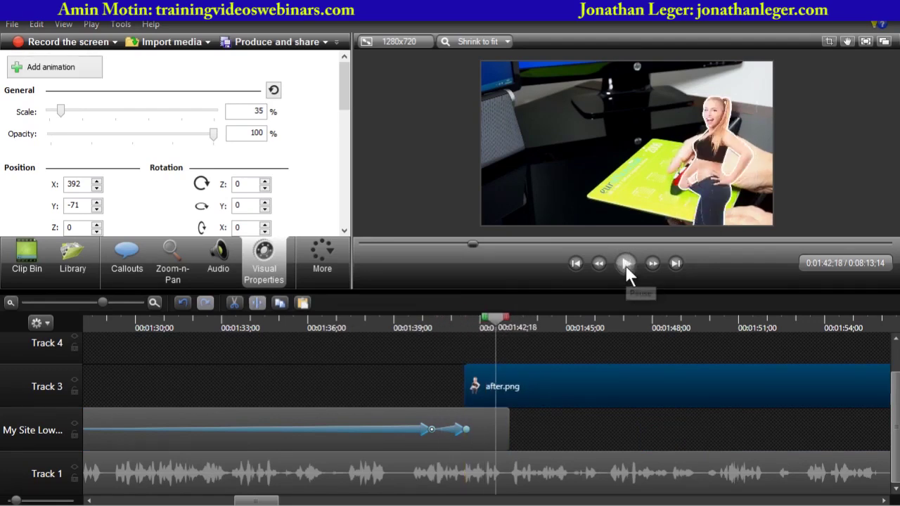
click(498, 400)
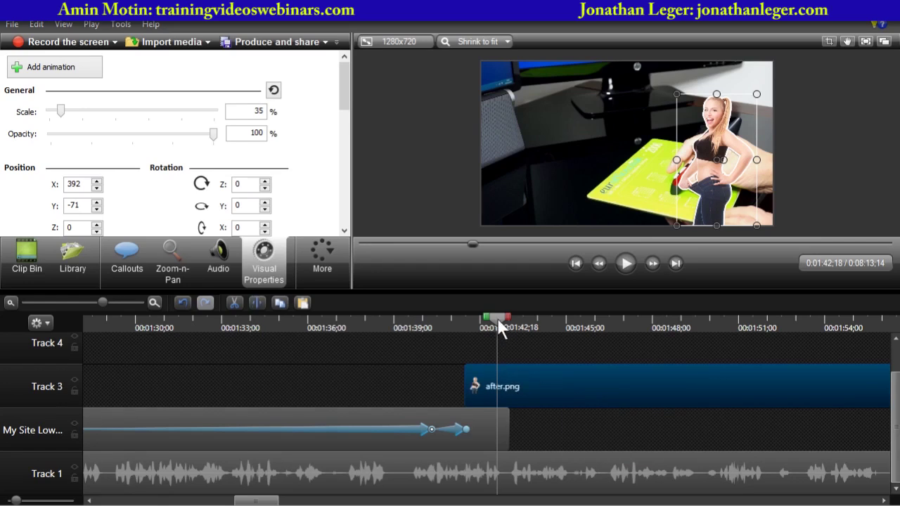
Step: Set after.png's opacity to 0 at the start of the clip
drag(499, 322, 469, 321)
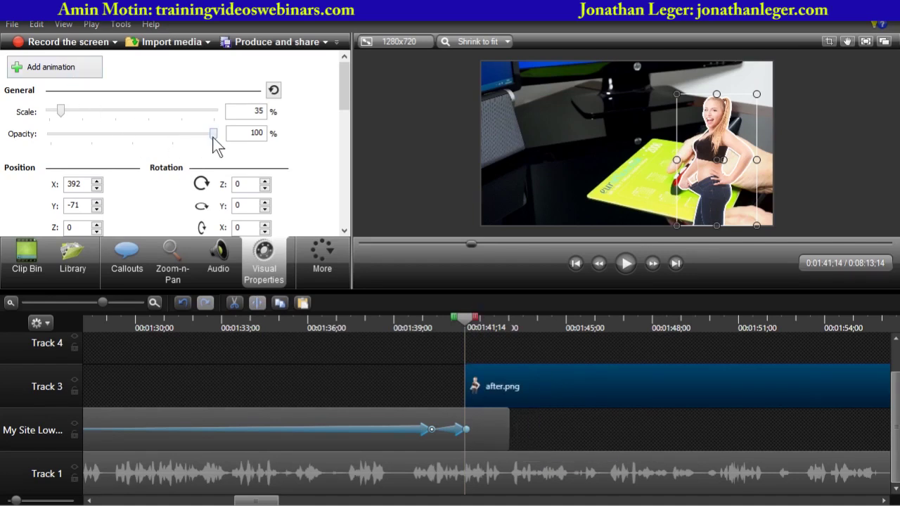
drag(213, 136, 51, 137)
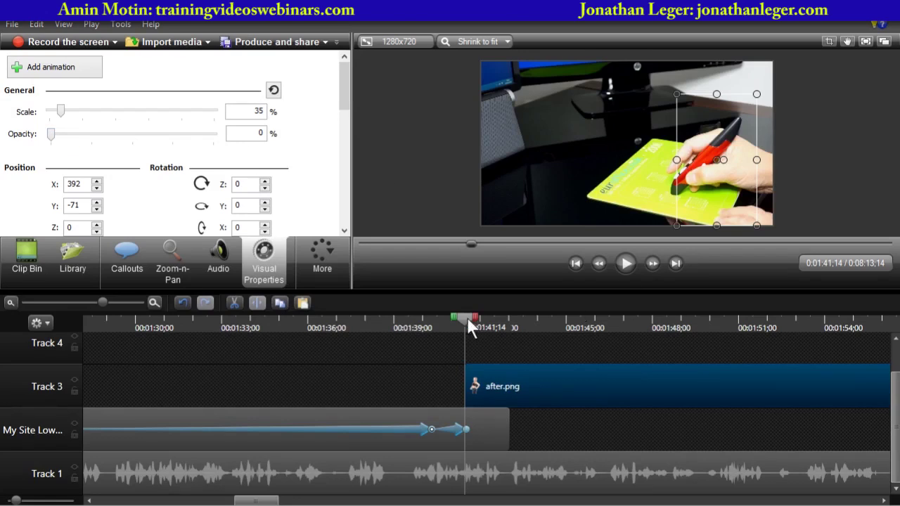
drag(467, 318, 496, 319)
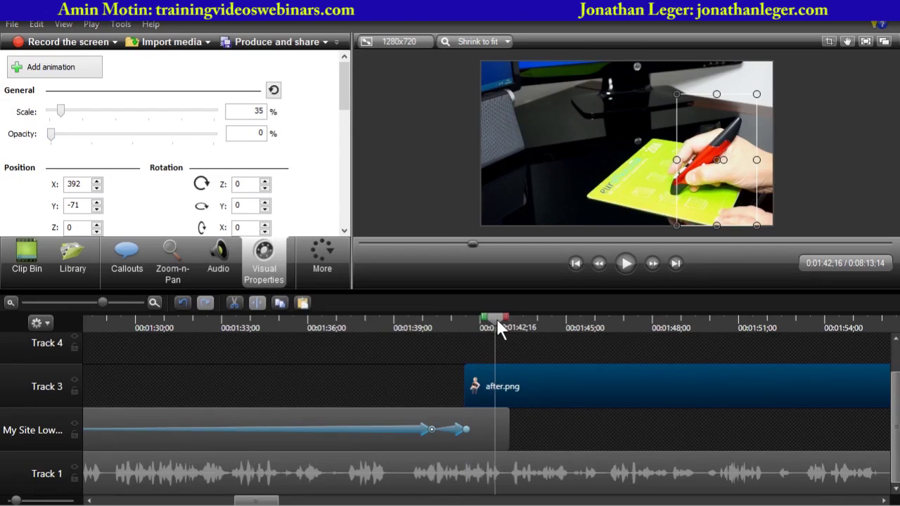
Step: Animate after.png's opacity up to 100% and preview the crossfade ending by 1:43;06
click(48, 74)
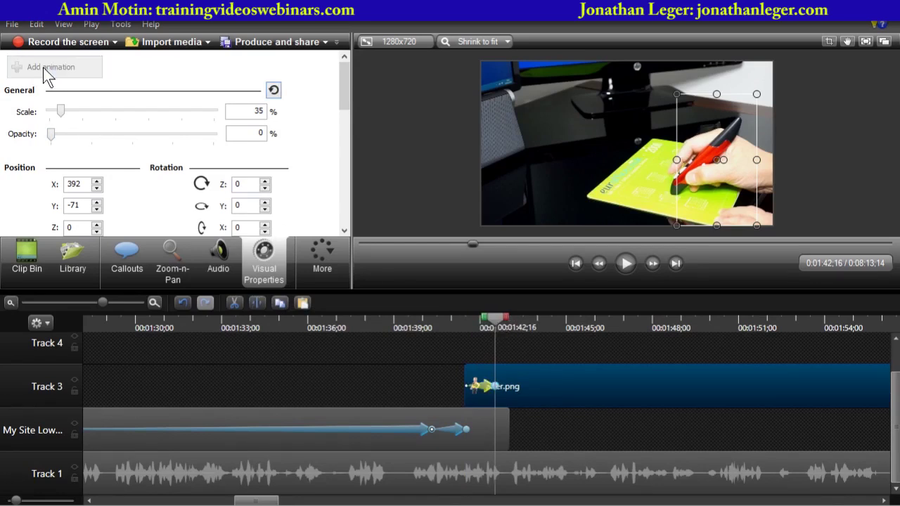
drag(50, 134, 258, 149)
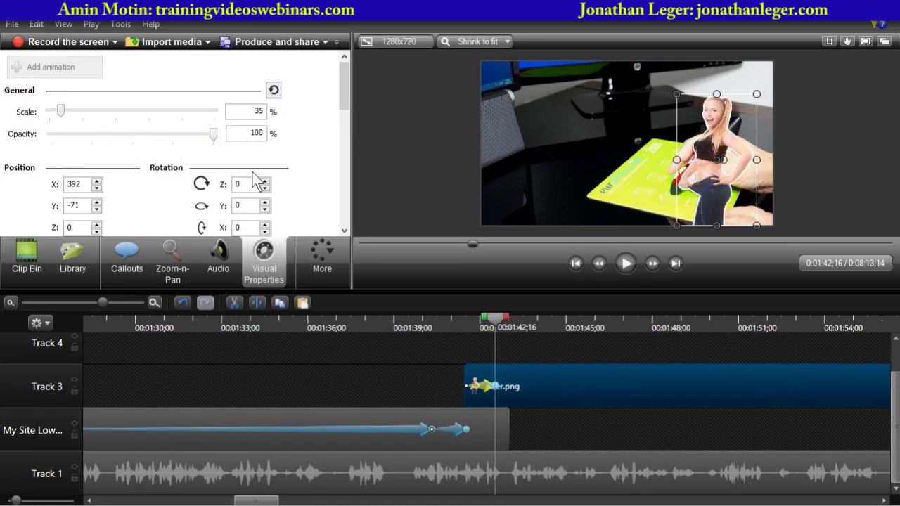
drag(496, 318, 425, 318)
click(435, 196)
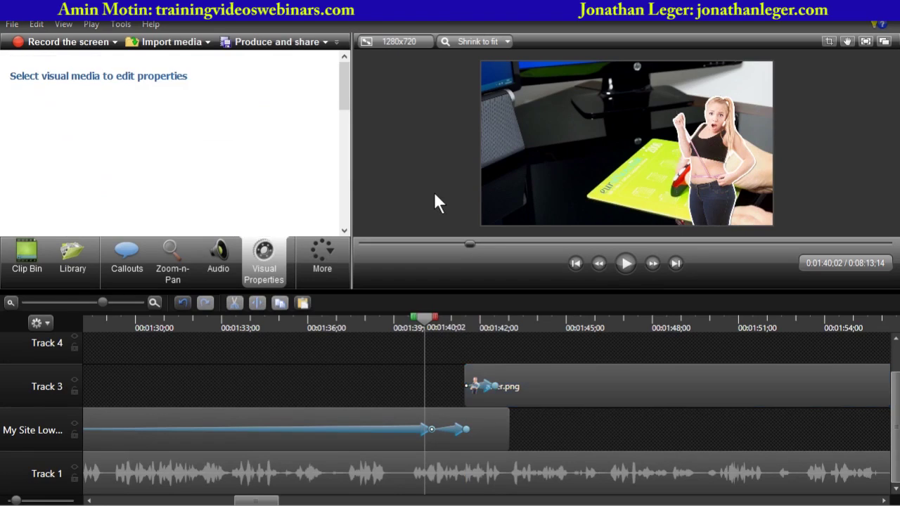
click(627, 265)
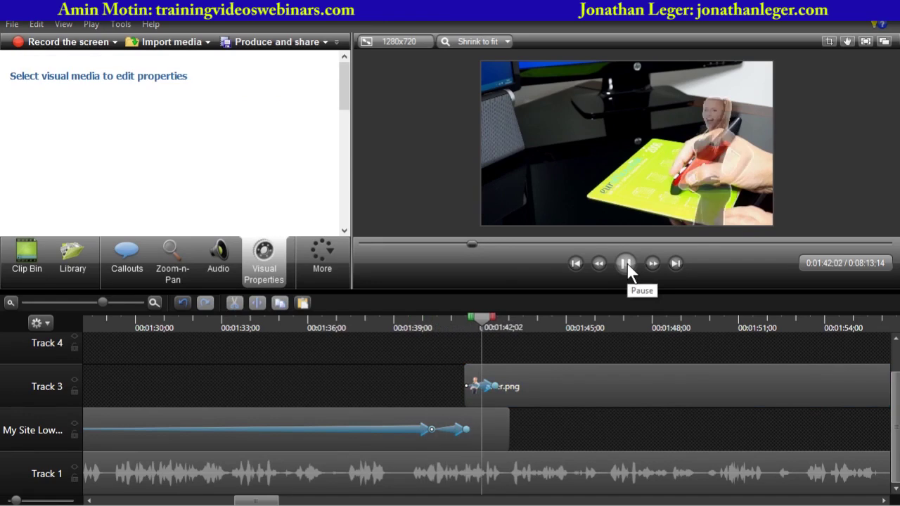
click(627, 262)
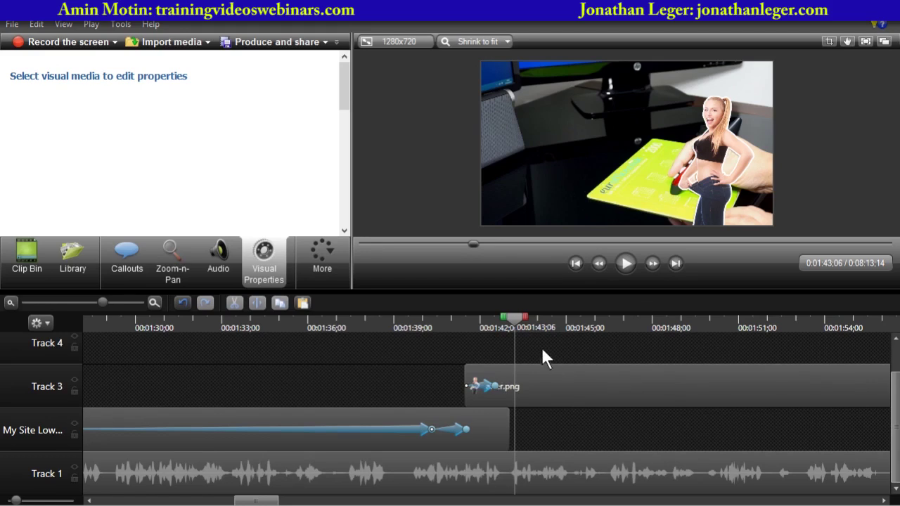
click(498, 383)
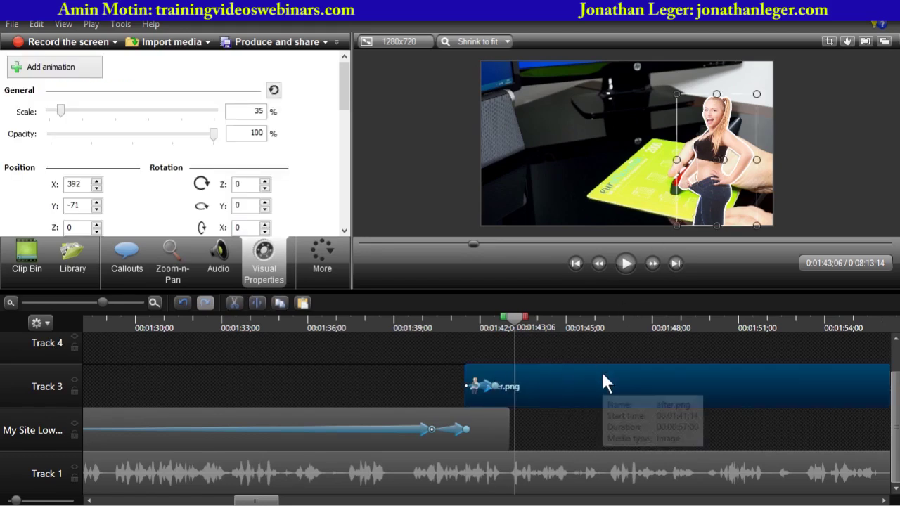
Step: Shift after.png earlier on Track 3 to start at 1:40;14
drag(602, 372, 572, 379)
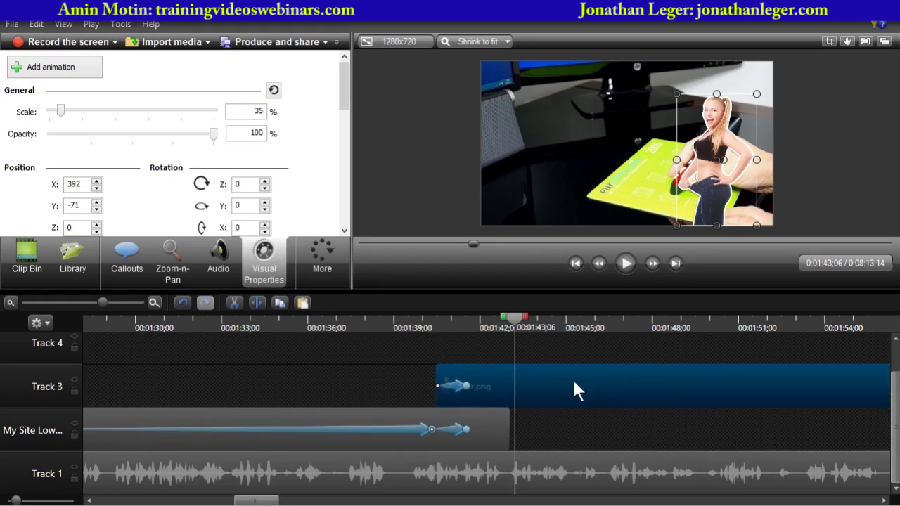
click(510, 322)
click(465, 327)
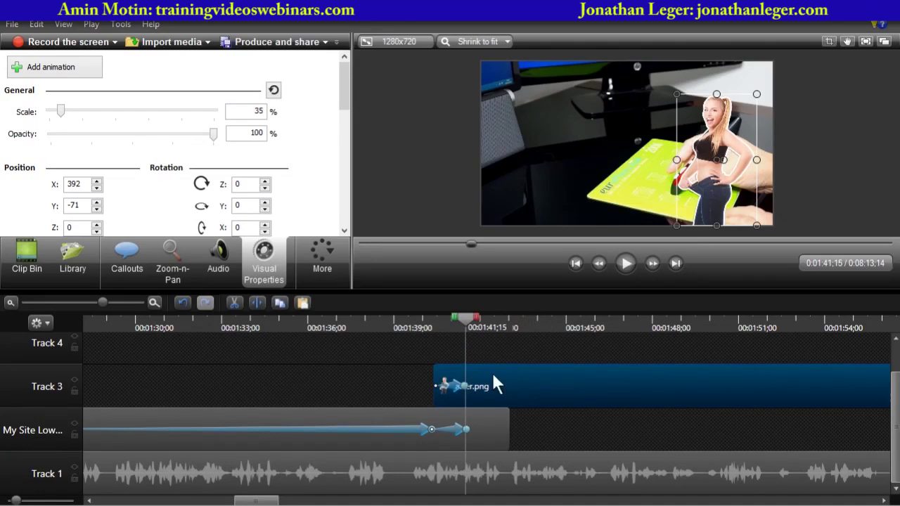
click(415, 323)
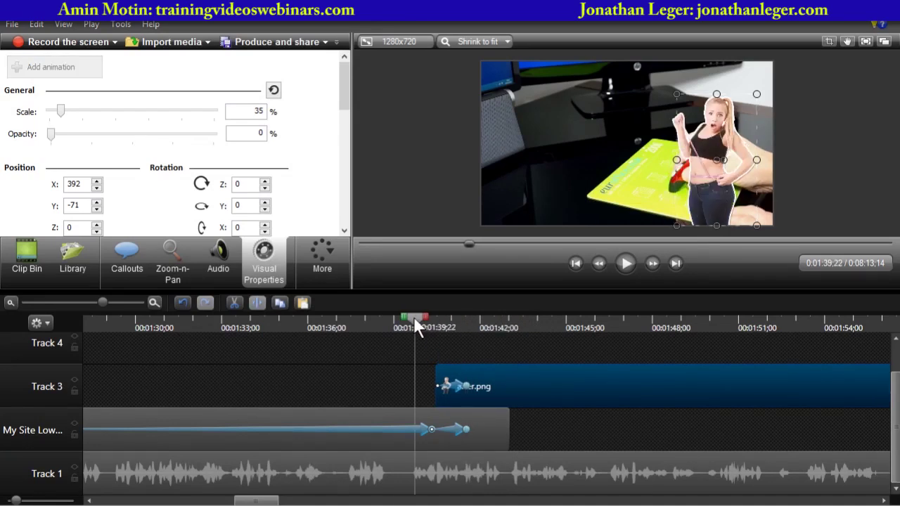
drag(415, 321, 403, 321)
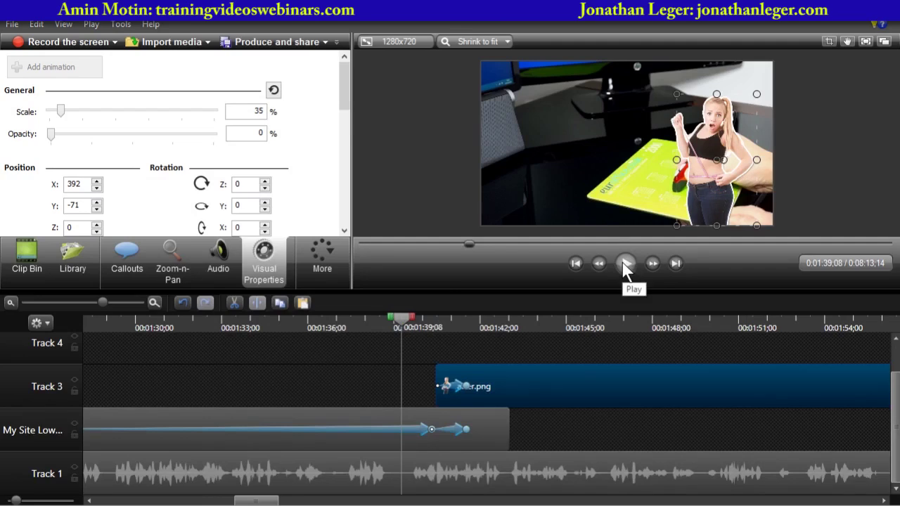
drag(404, 318, 419, 318)
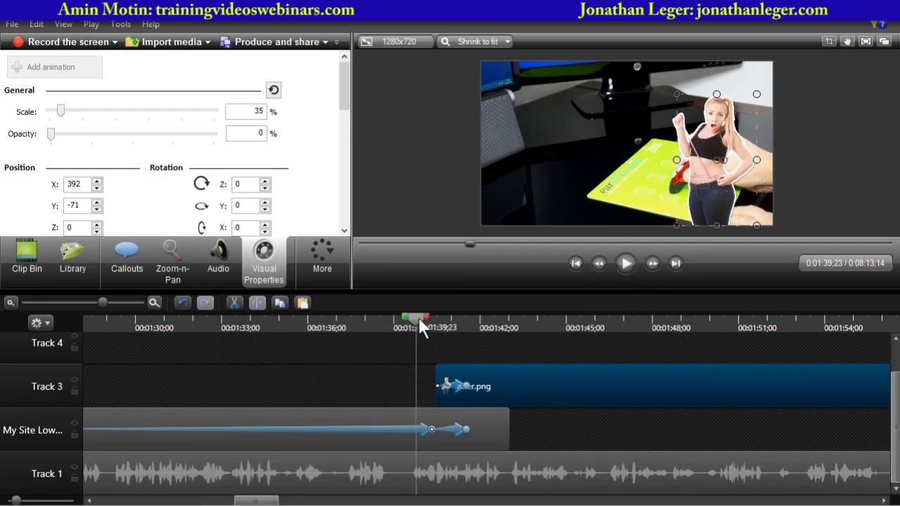
Step: Replay the after.png fade-in several times to check how it appears
click(627, 263)
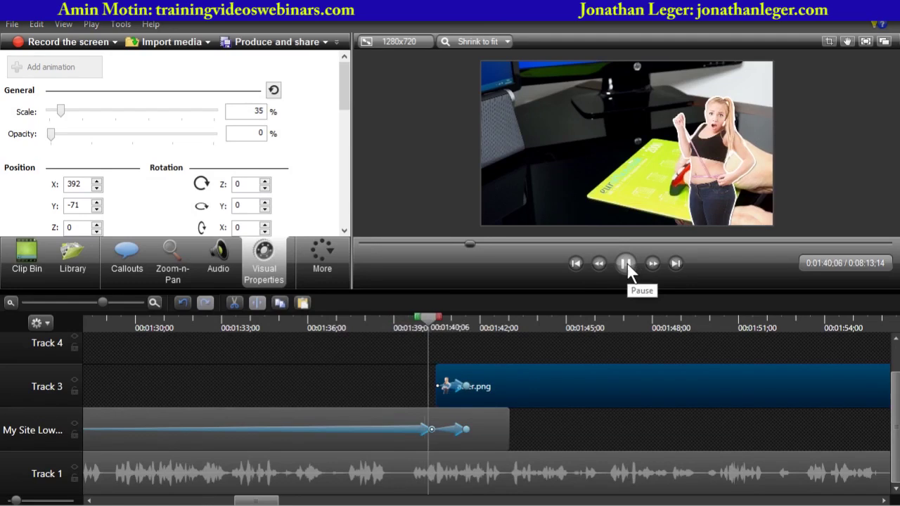
click(627, 263)
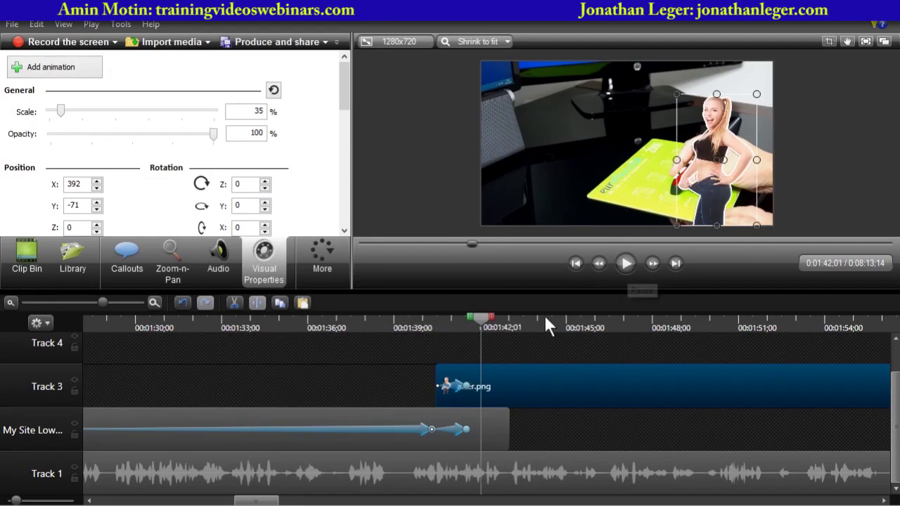
drag(478, 318, 421, 321)
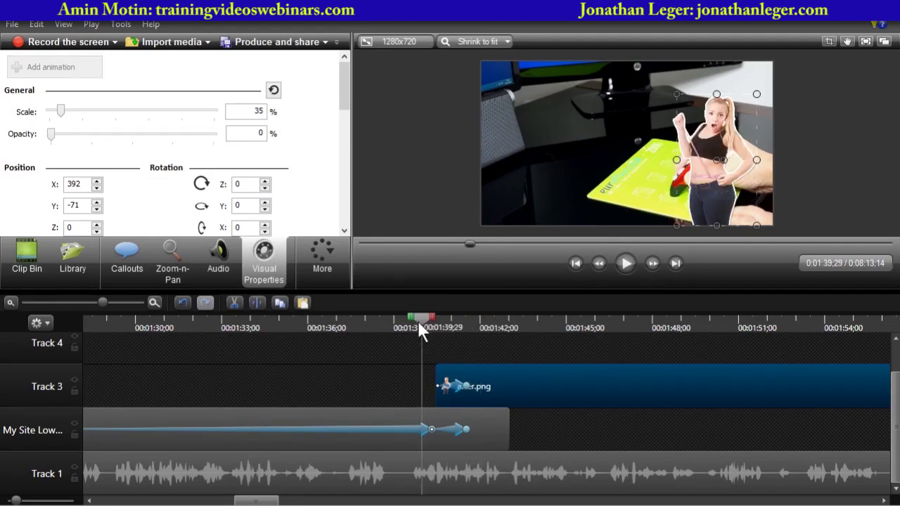
click(625, 264)
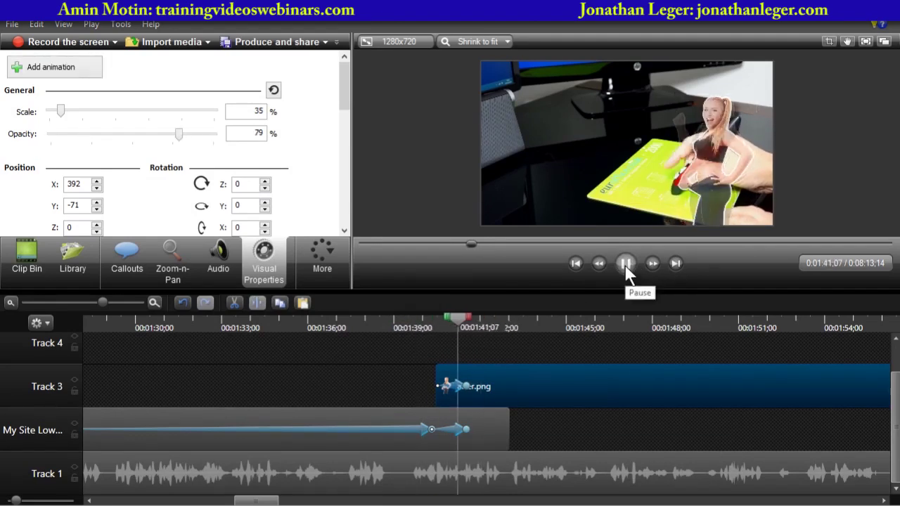
click(624, 265)
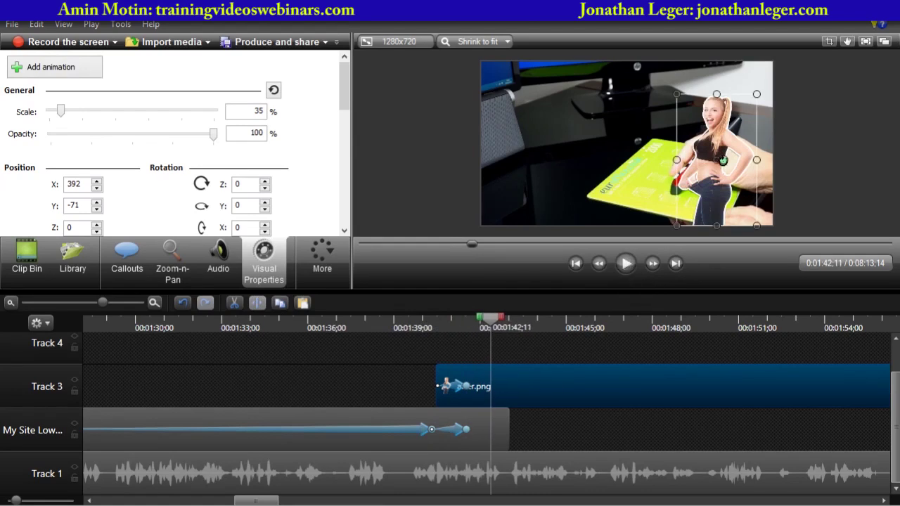
drag(489, 318, 410, 325)
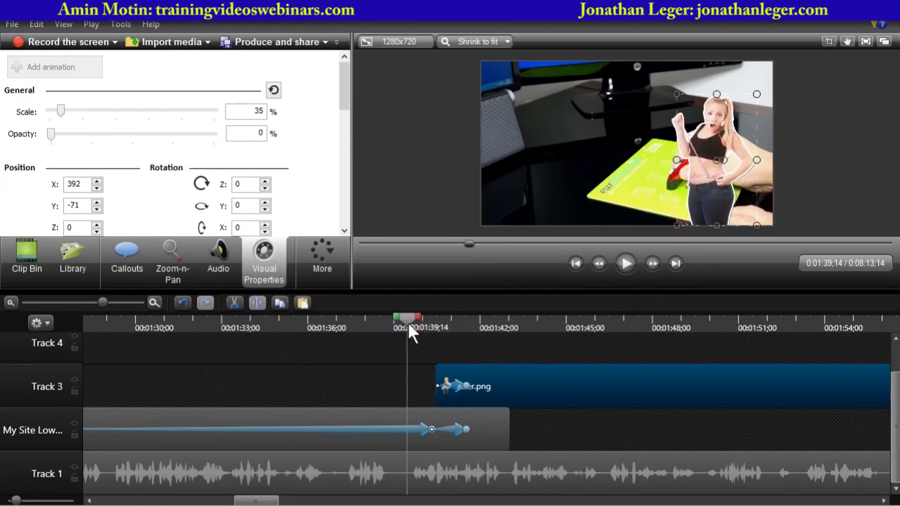
click(628, 263)
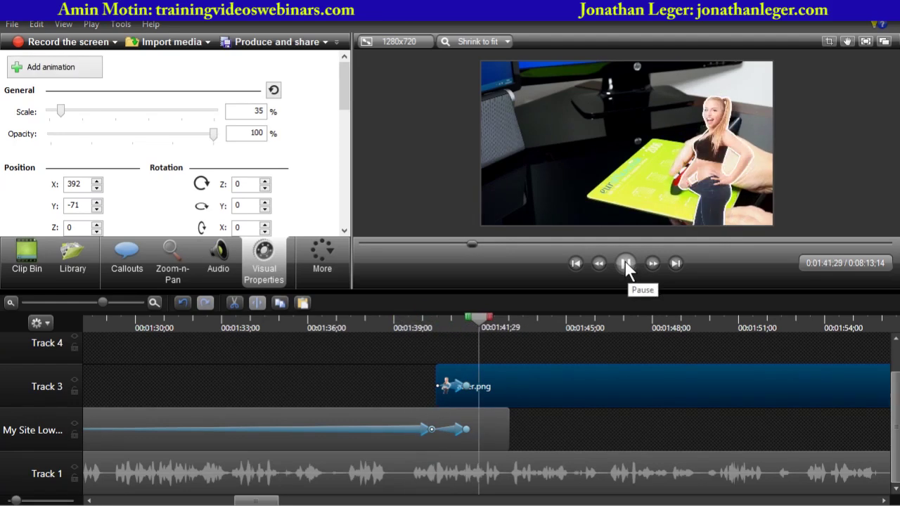
click(625, 261)
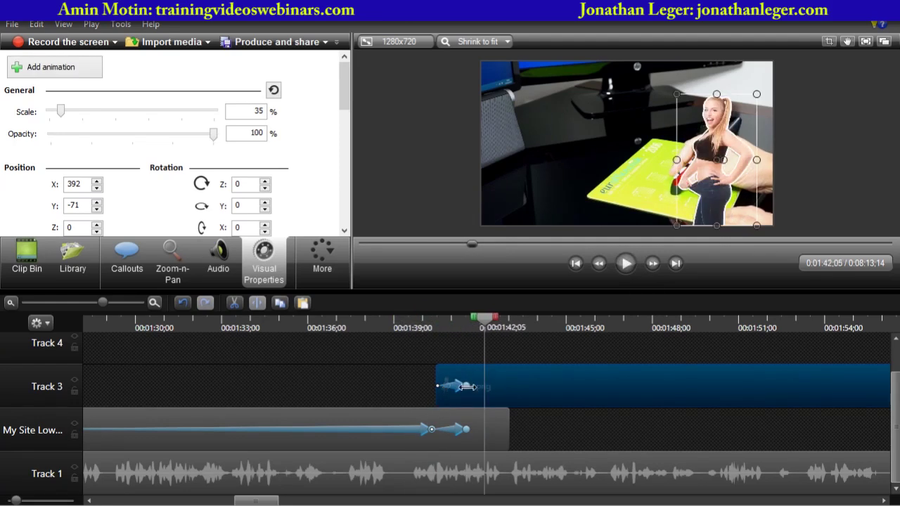
Step: Lengthen the after.png fade-in animation, recheck from 1:40, and zoom the timeline out
drag(467, 387, 484, 388)
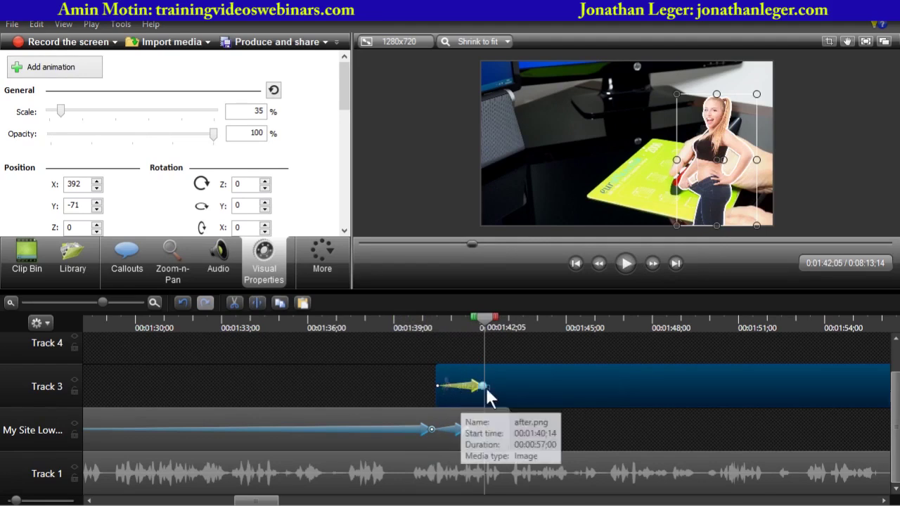
drag(484, 323, 422, 324)
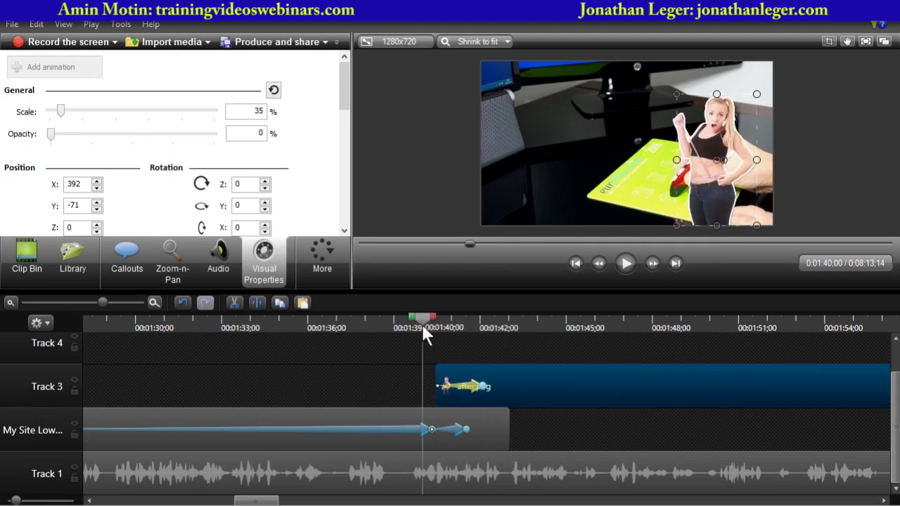
click(416, 235)
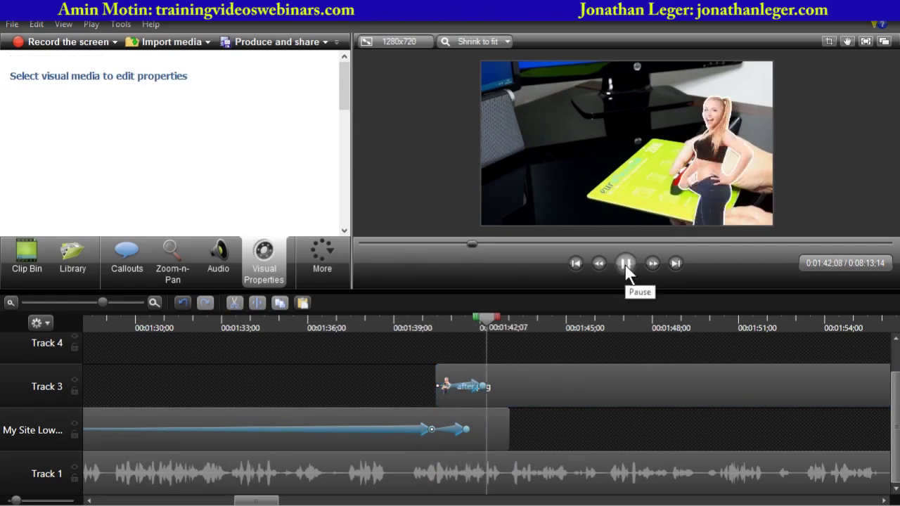
click(625, 264)
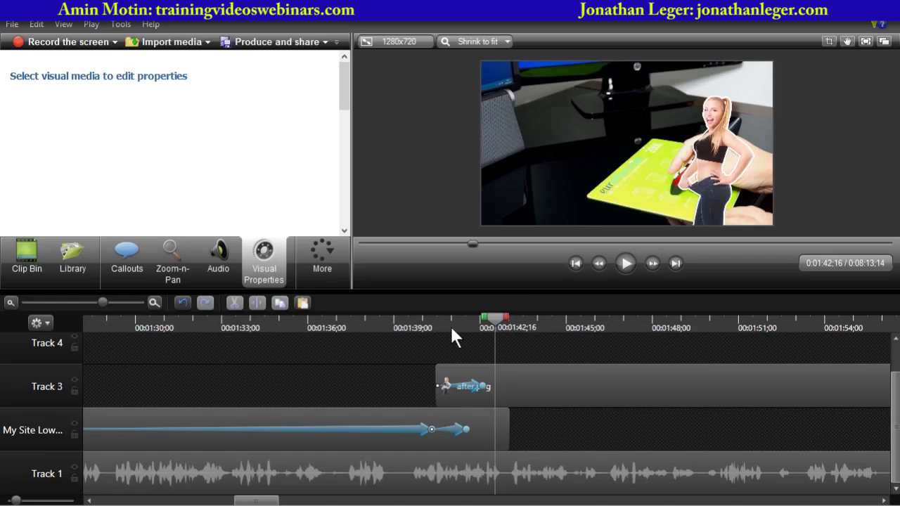
drag(366, 290, 348, 347)
click(56, 358)
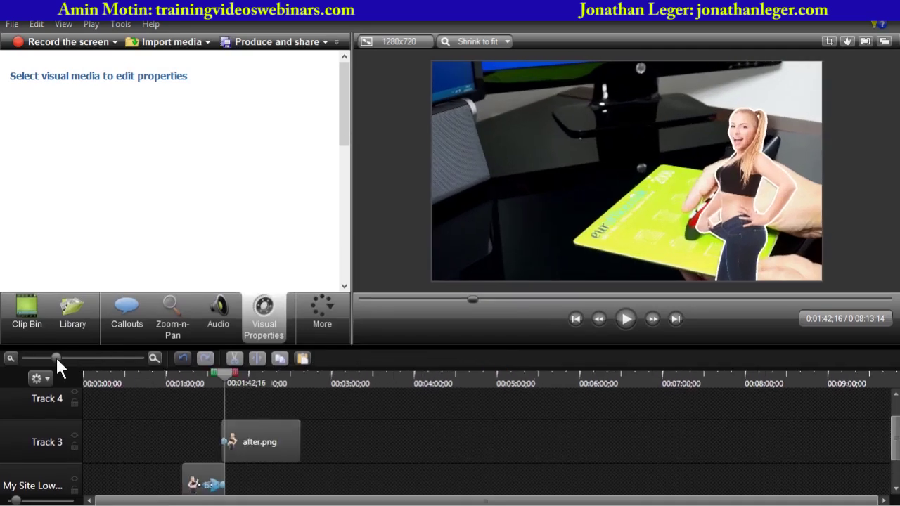
Step: Replay the before-to-after transition from 1:11 to 1:48, then bring up Import media
drag(224, 372, 182, 379)
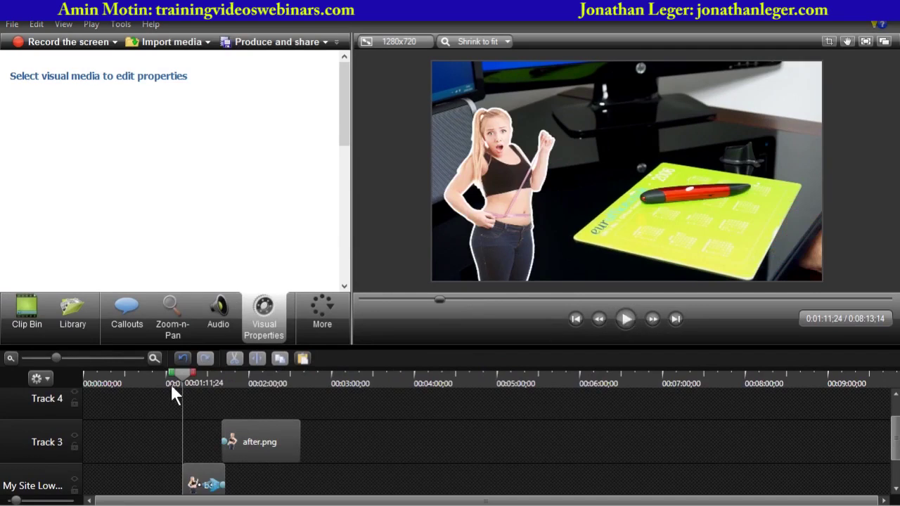
click(624, 319)
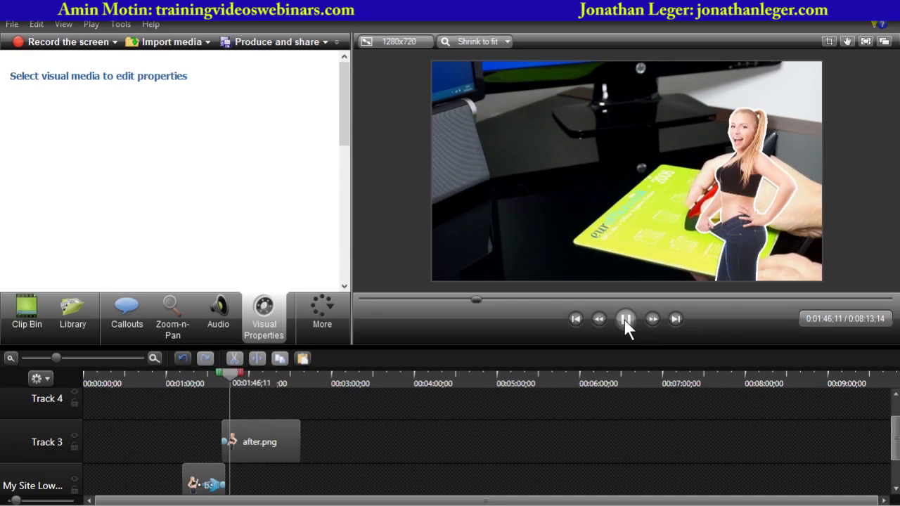
click(625, 321)
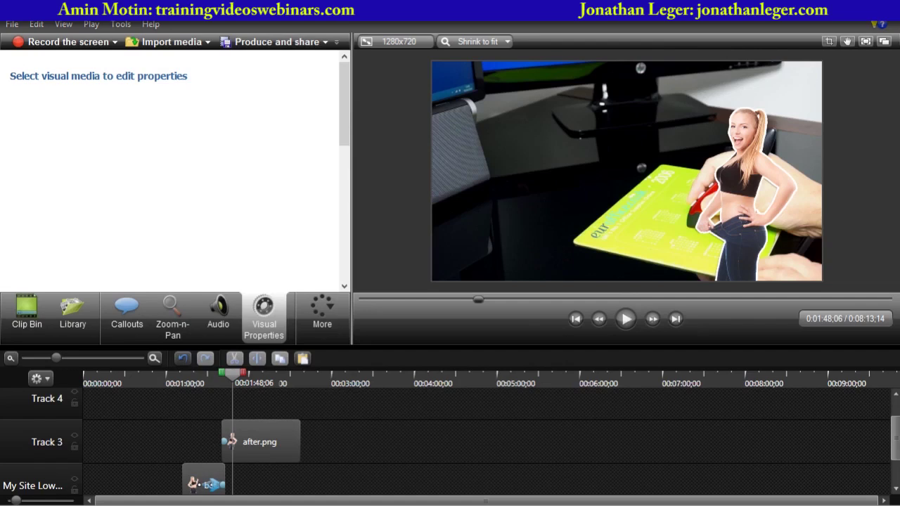
click(184, 43)
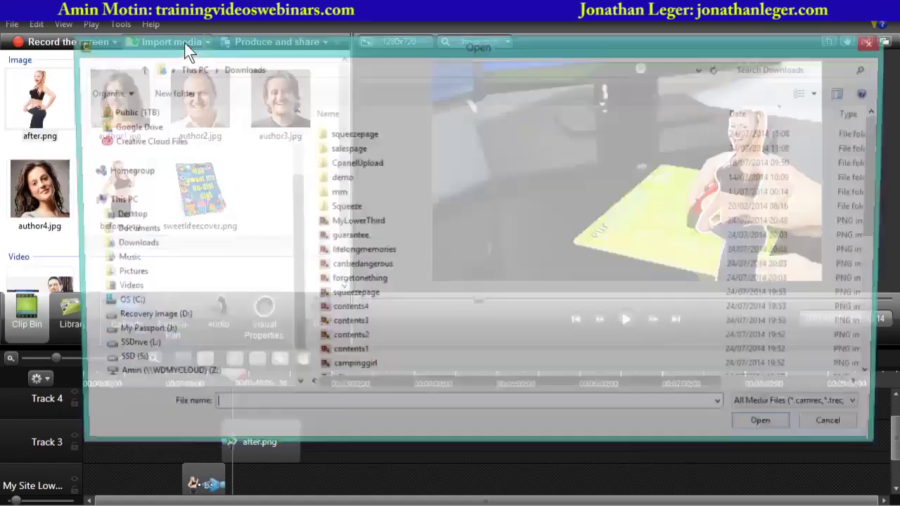
Step: Find sweetlifeecover.png further down in Downloads and import it
click(403, 241)
scroll(405, 246, down, 2)
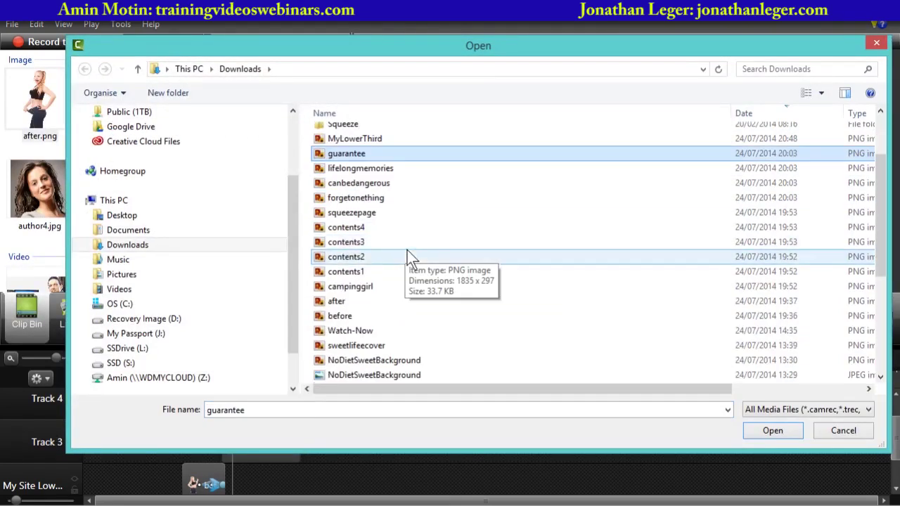
scroll(408, 252, down, 2)
scroll(402, 304, down, 3)
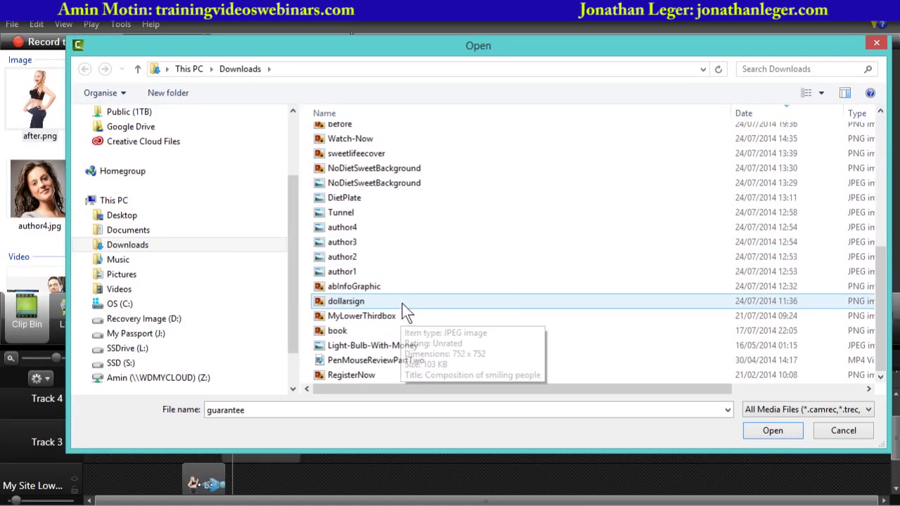
click(355, 152)
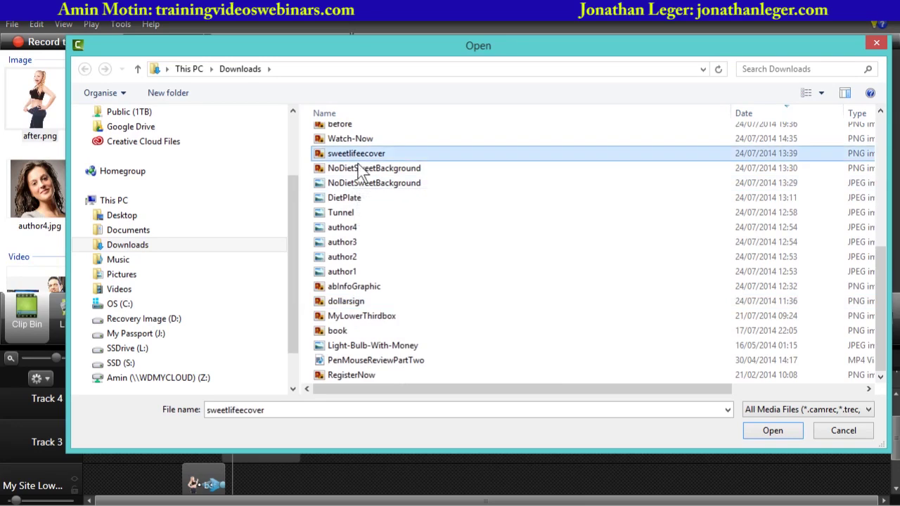
click(771, 430)
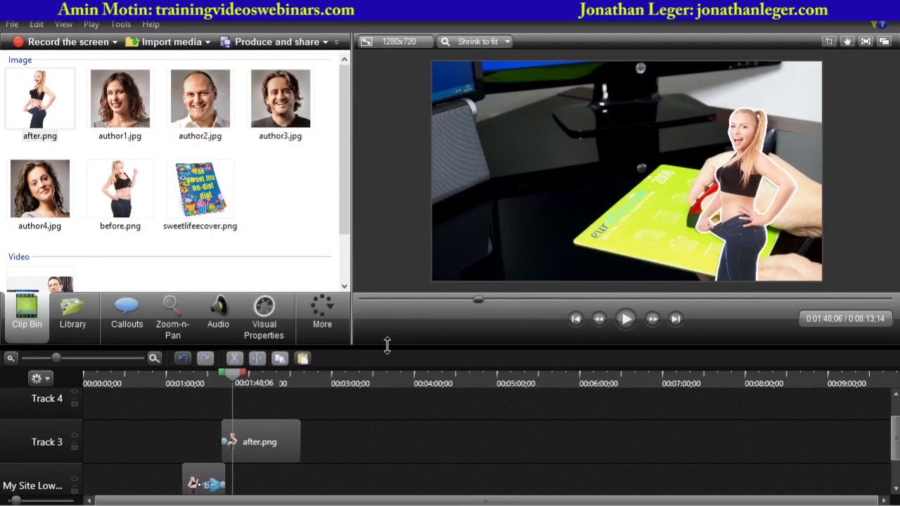
Step: Place sweetlifeecover.png on Track 4 at the playhead and extend its duration
drag(388, 346, 388, 220)
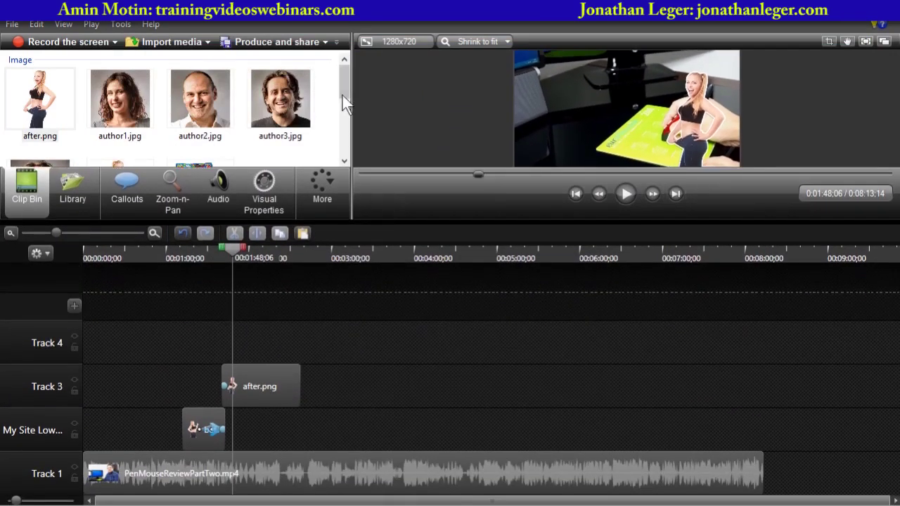
scroll(342, 98, down, 2)
click(193, 116)
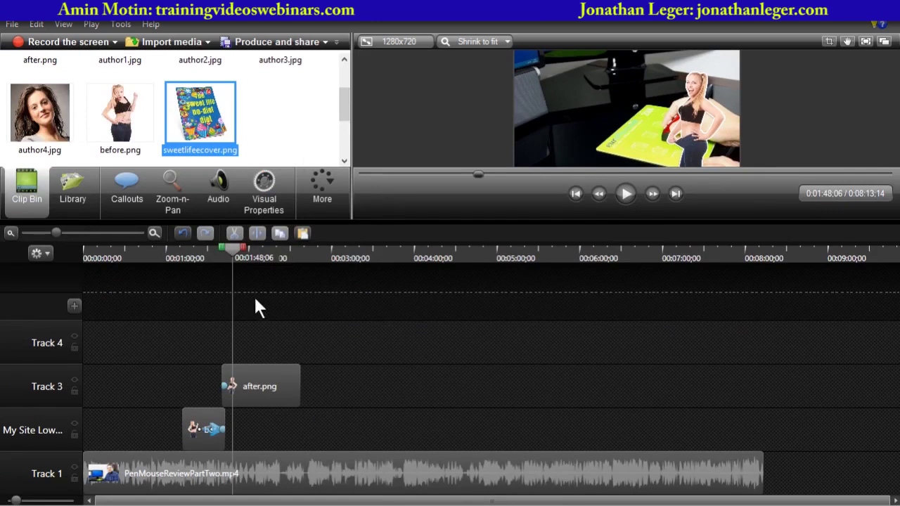
drag(235, 252, 274, 267)
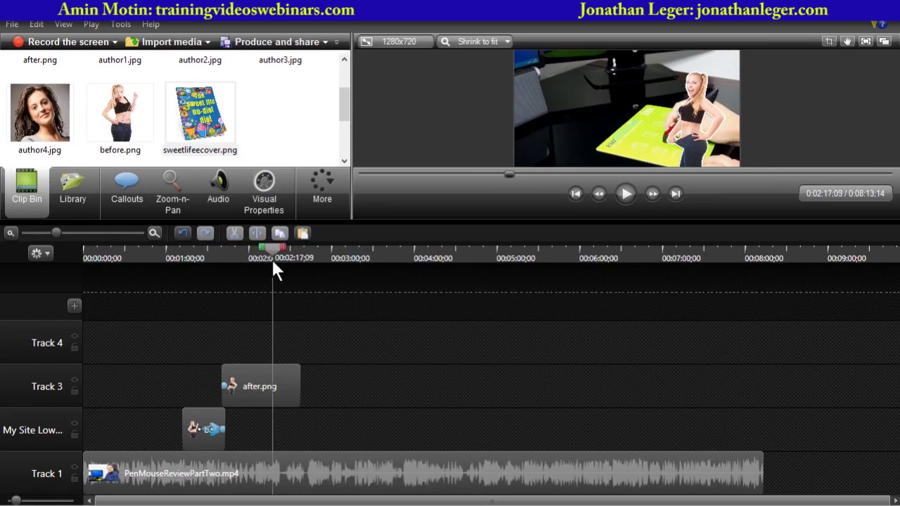
click(245, 383)
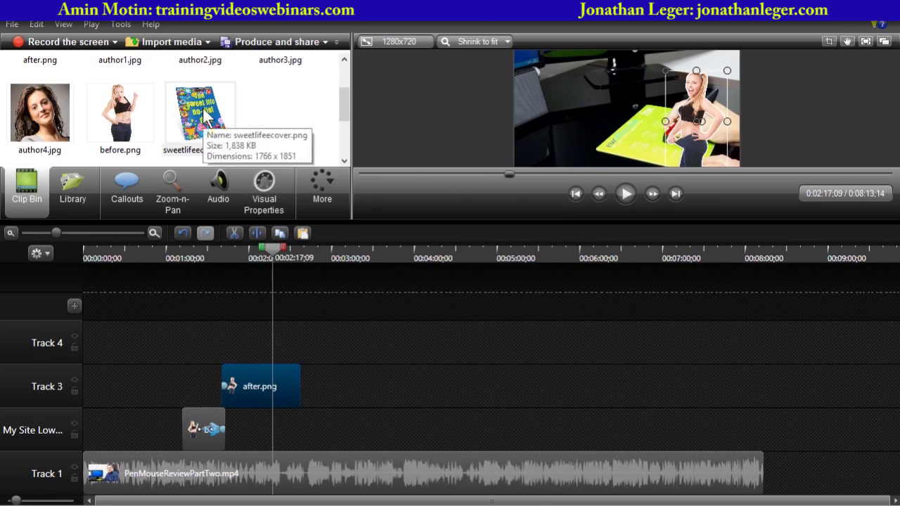
drag(209, 118, 284, 346)
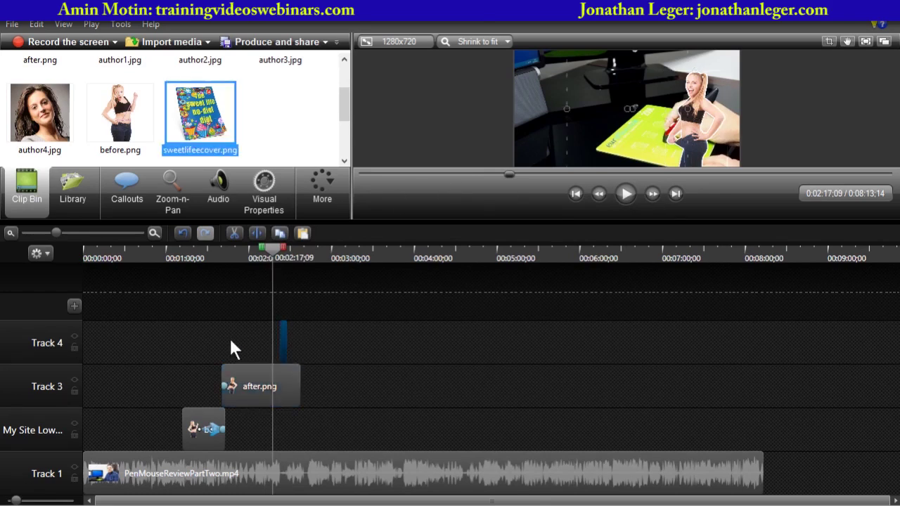
drag(284, 344, 332, 332)
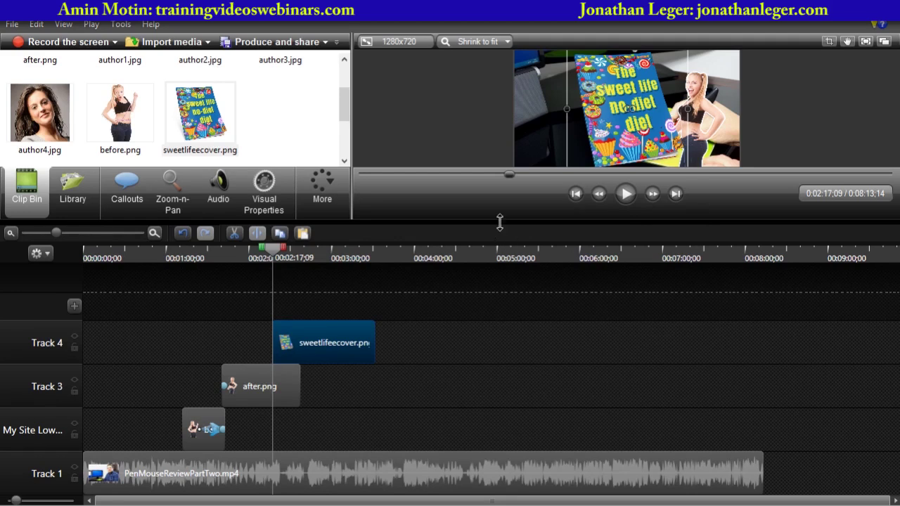
Step: Shrink the book cover into a small thumbnail in the frame's lower-left corner
drag(499, 222, 499, 290)
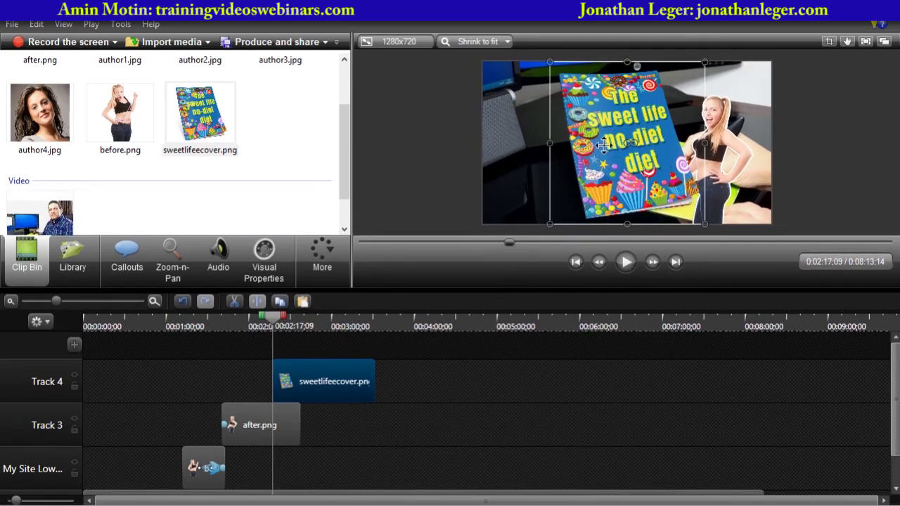
drag(603, 148, 537, 143)
drag(637, 67, 527, 179)
click(415, 195)
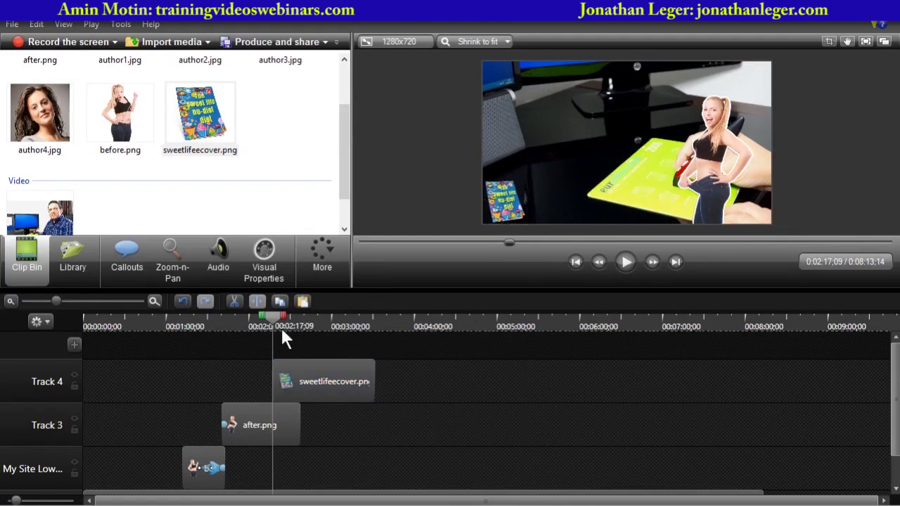
Step: Scrub to 0:02:37;14 and select the sweetlifecover.png clip on Track 4
drag(274, 318, 299, 322)
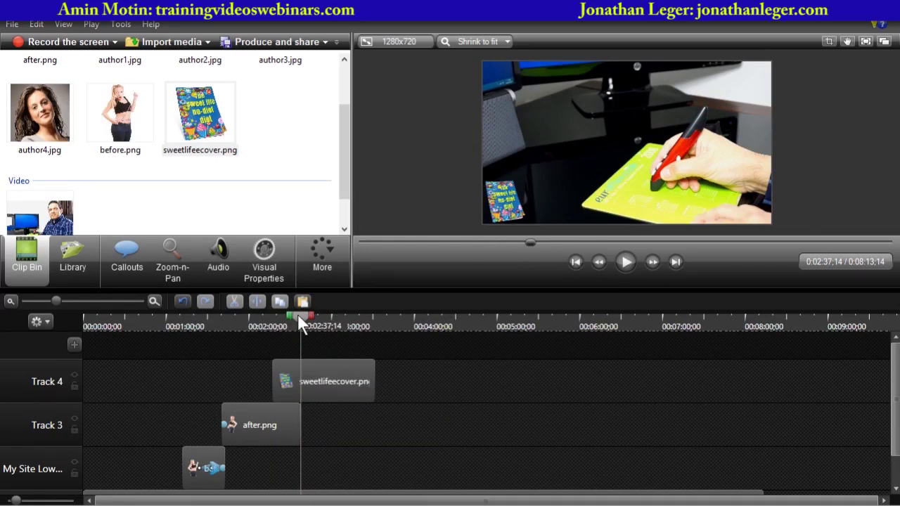
drag(296, 319, 288, 323)
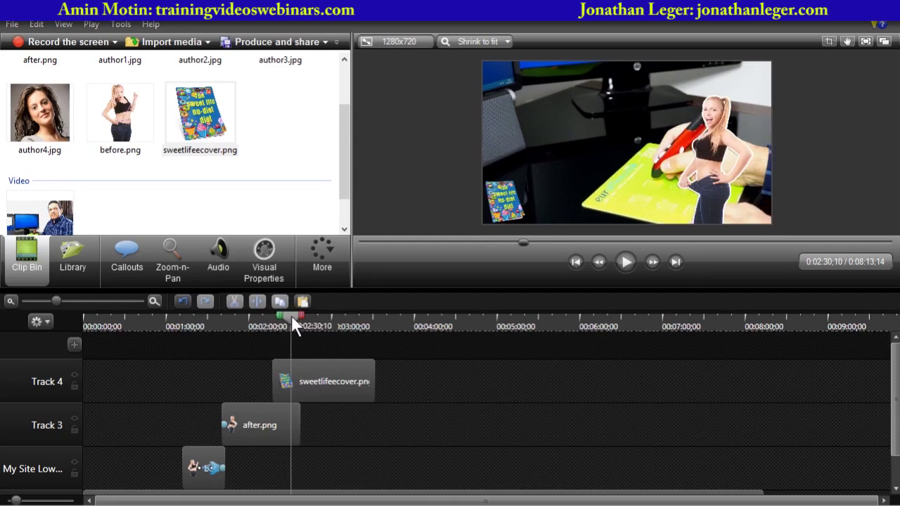
drag(292, 318, 299, 320)
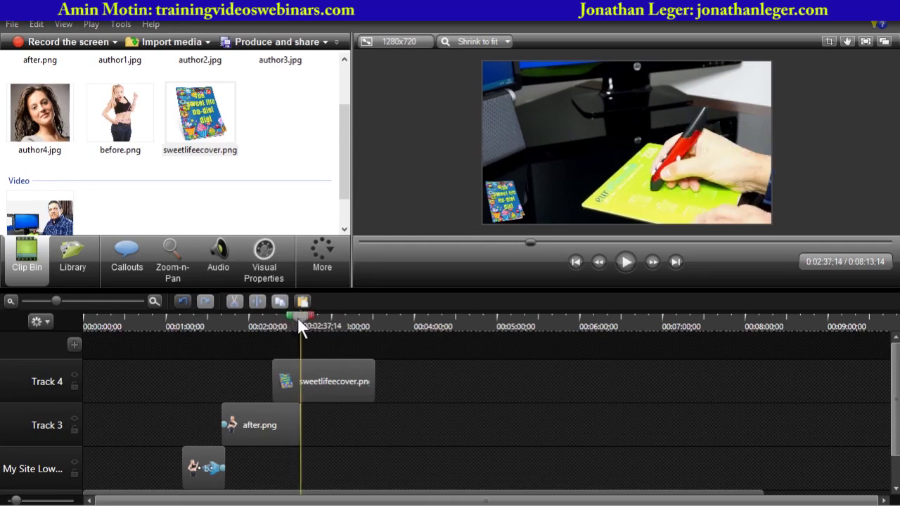
click(290, 419)
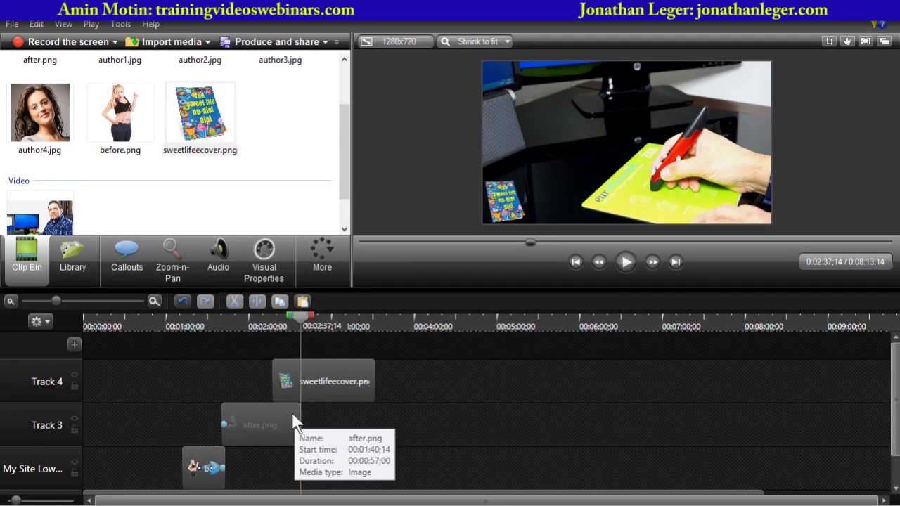
click(310, 365)
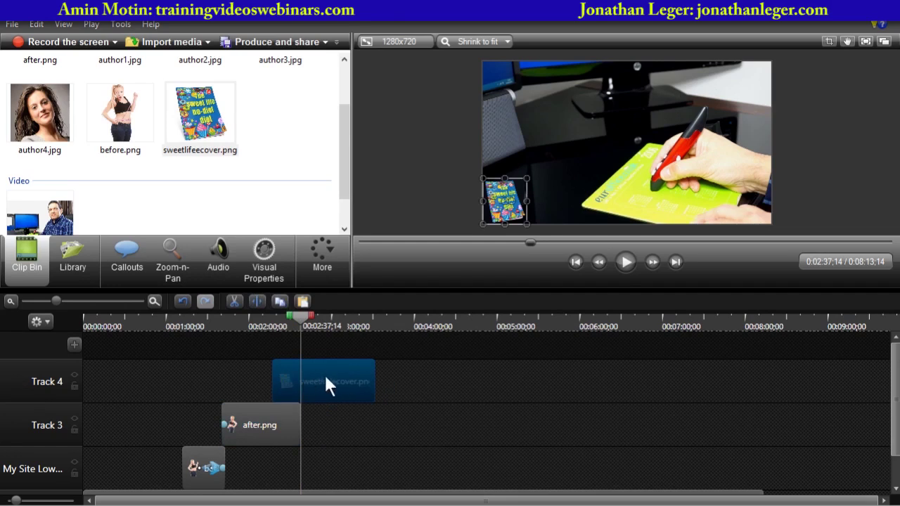
Step: Add an animation enlarging the cover from 11% to 38% at X -300, Y -4
click(270, 257)
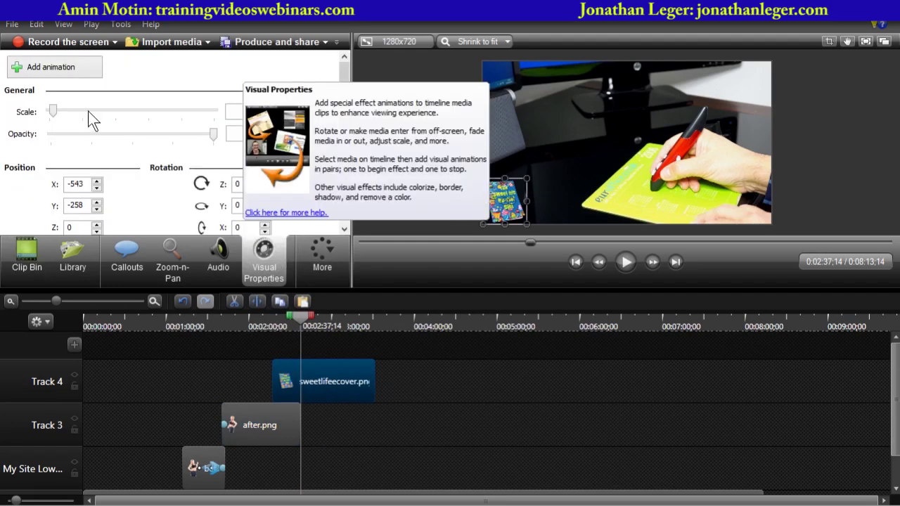
click(60, 68)
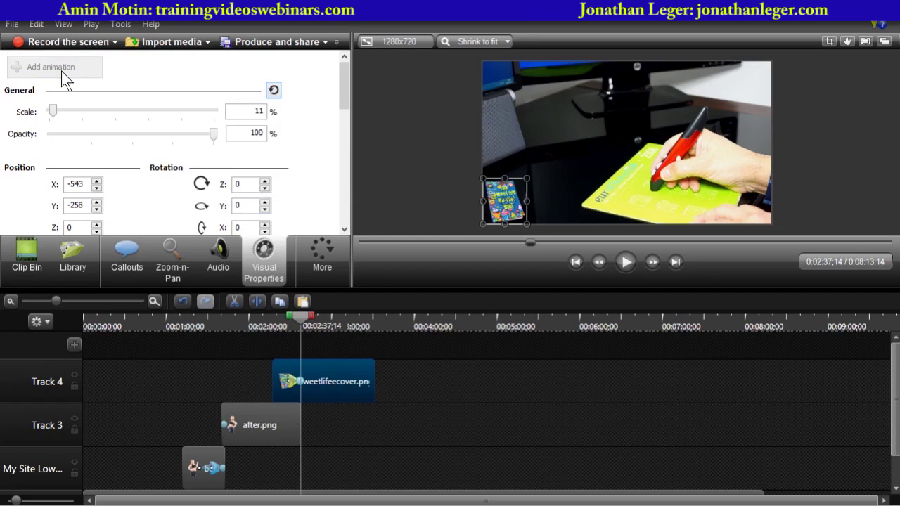
drag(527, 179, 637, 64)
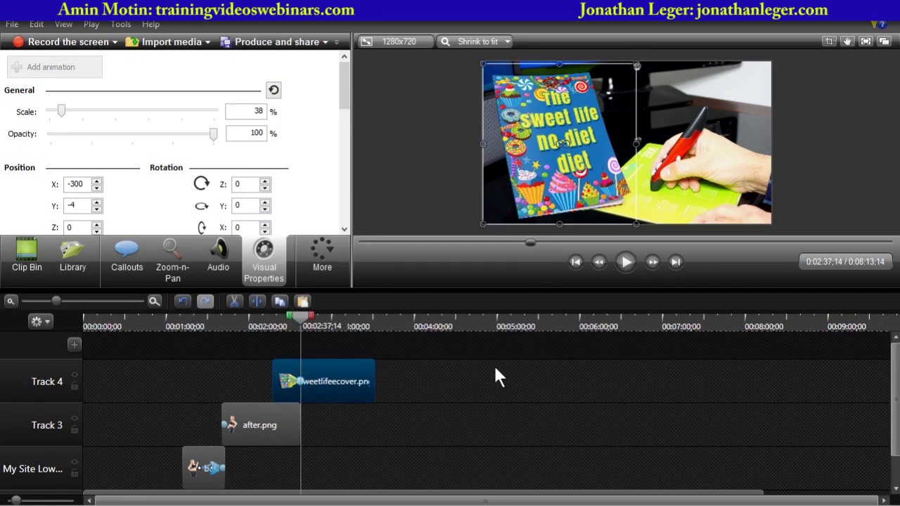
Step: Play the cover animation back from about 0:02:10 through to 0:03:24
drag(300, 317, 263, 325)
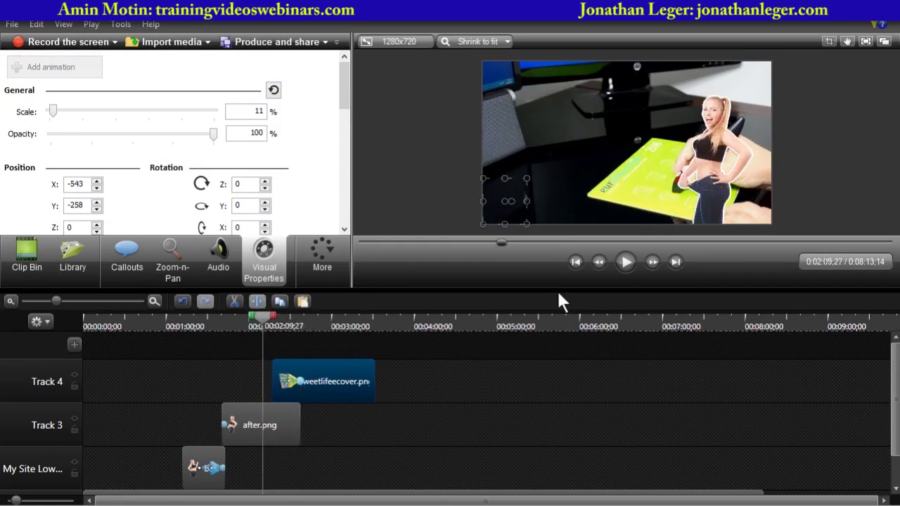
click(625, 262)
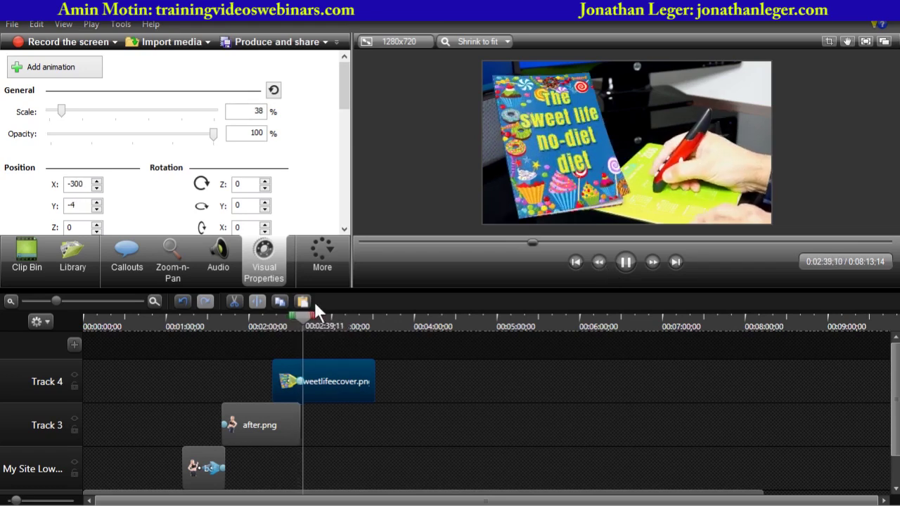
drag(315, 316, 365, 322)
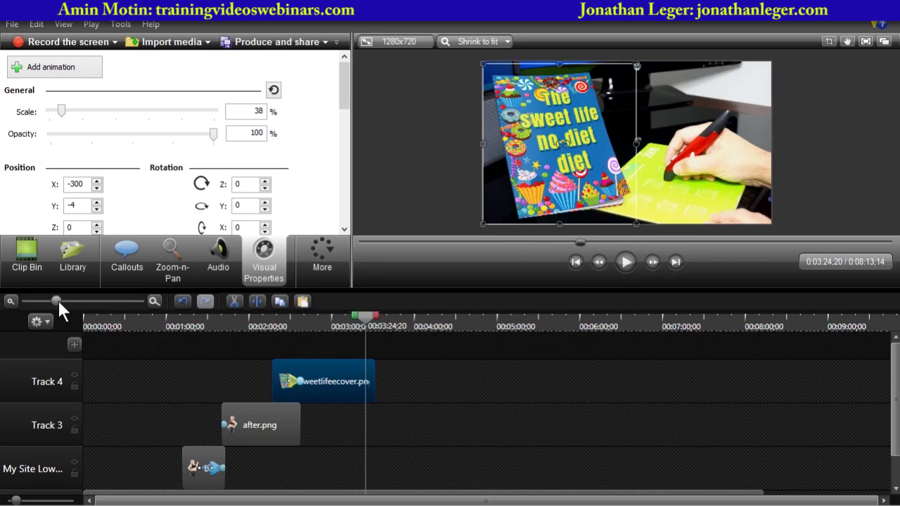
Step: Zoom the timeline in, nudge the cover clip earlier, and replay 0:02:24 to 0:02:30
drag(57, 298, 78, 300)
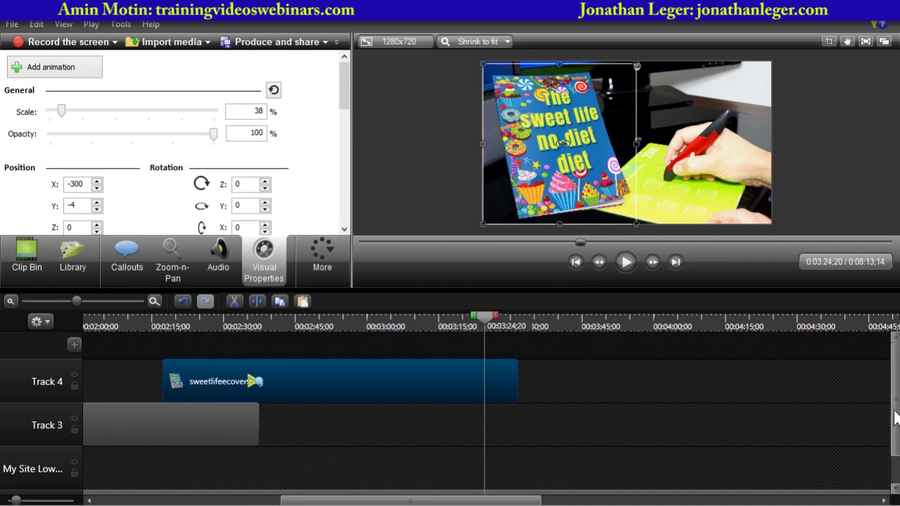
drag(897, 419, 894, 441)
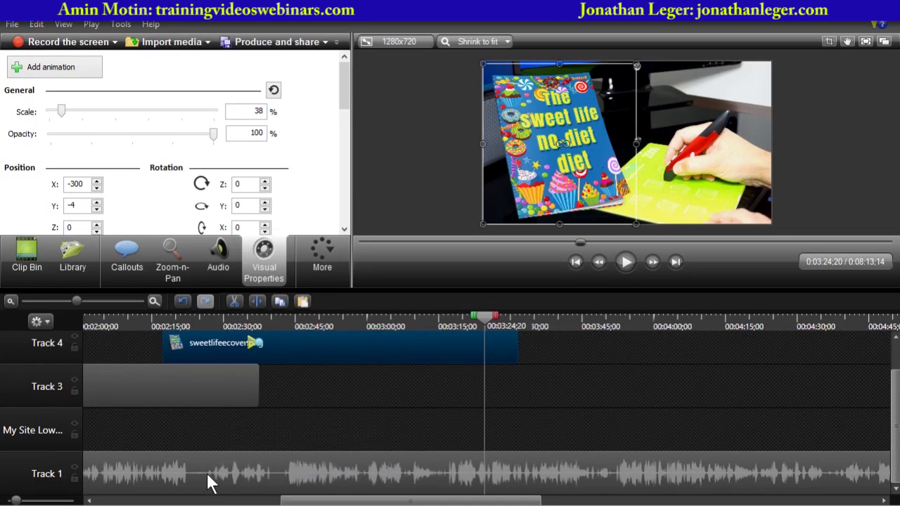
drag(254, 344, 211, 345)
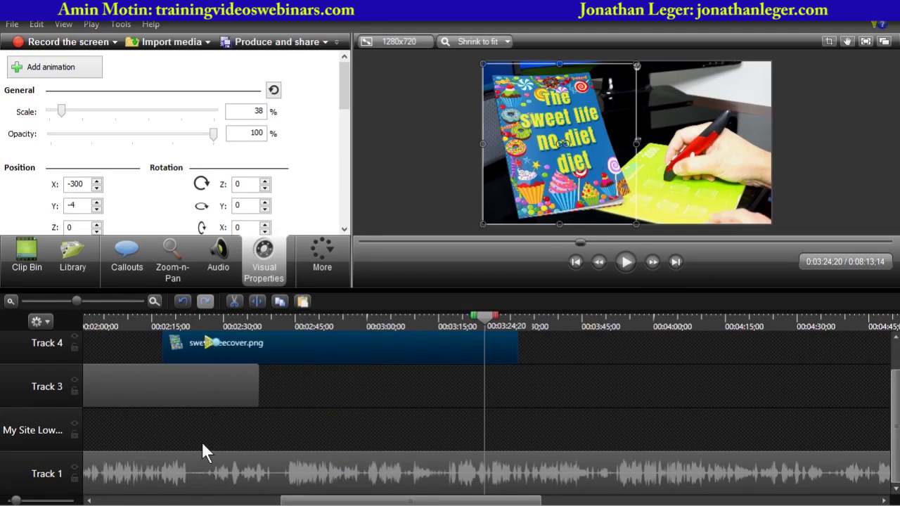
click(199, 318)
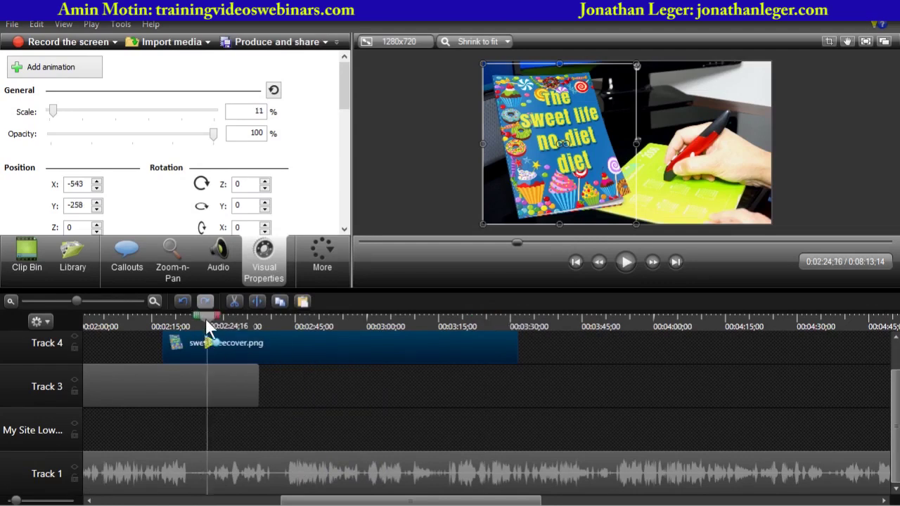
click(626, 261)
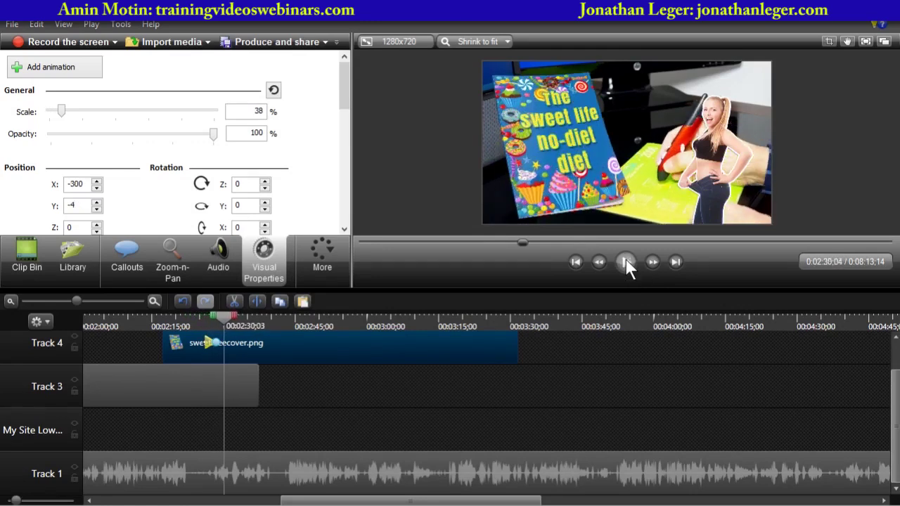
click(626, 259)
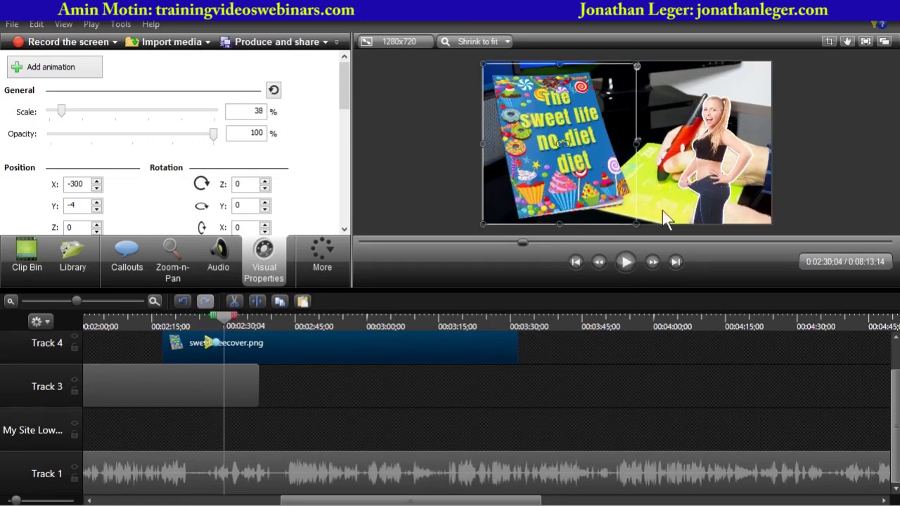
Step: Trim after.png to end at 0:02:30 and replay from 0:02:24 to check the cut
drag(258, 381, 224, 383)
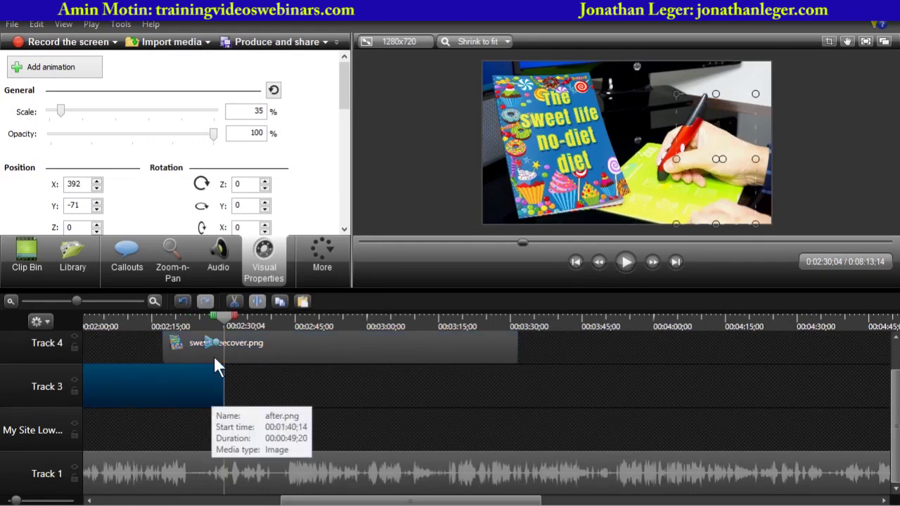
drag(223, 317, 199, 318)
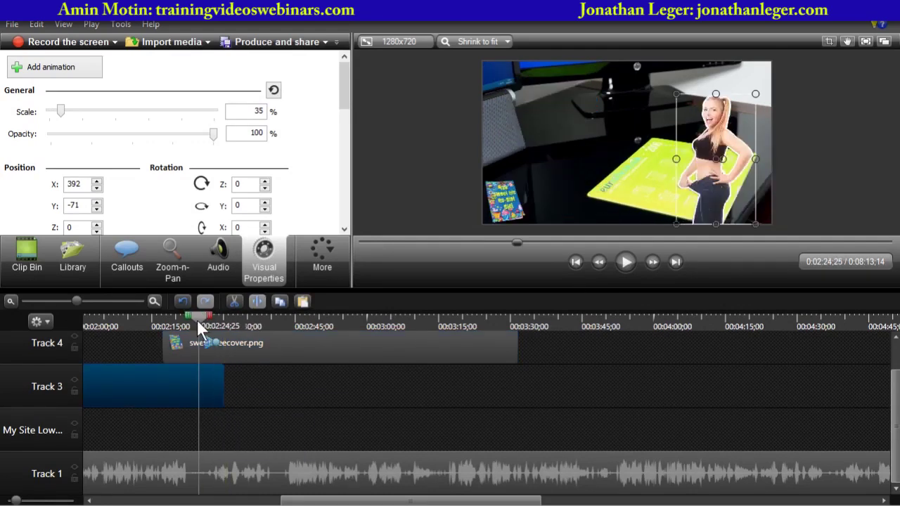
click(627, 263)
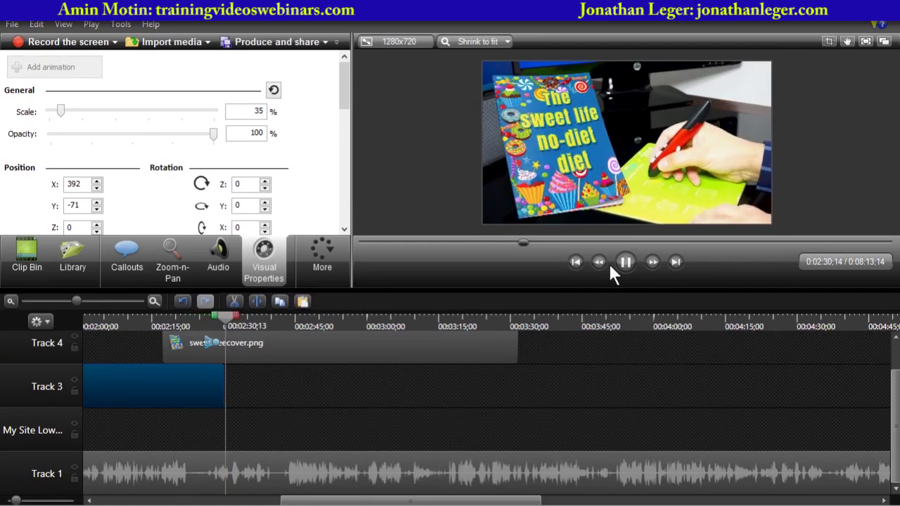
click(624, 266)
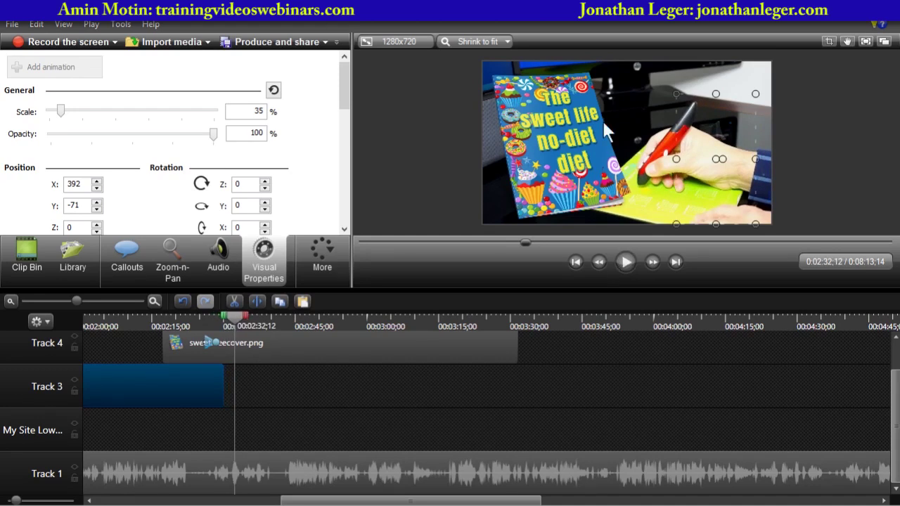
click(424, 141)
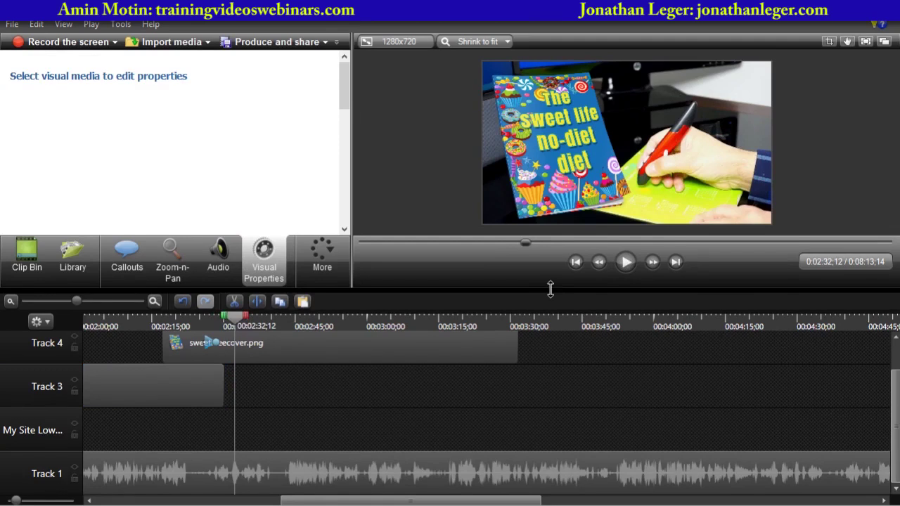
drag(551, 288, 548, 453)
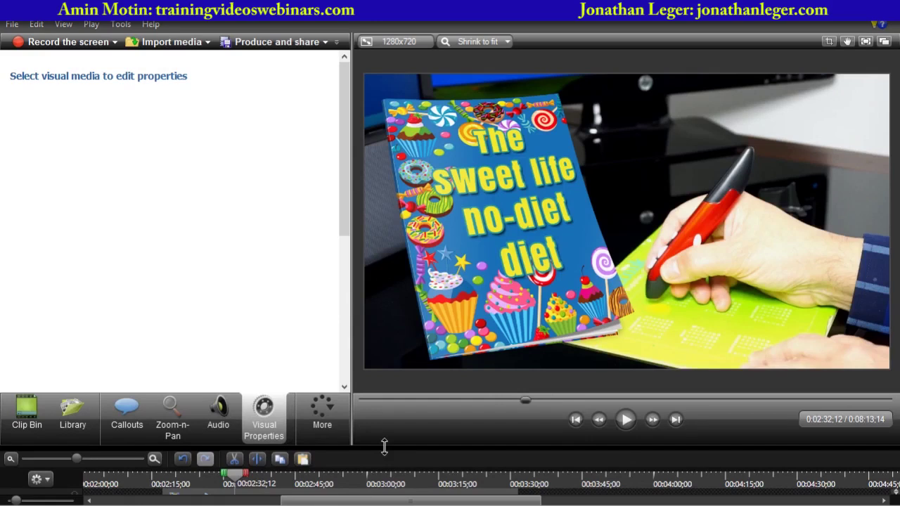
drag(385, 447, 374, 285)
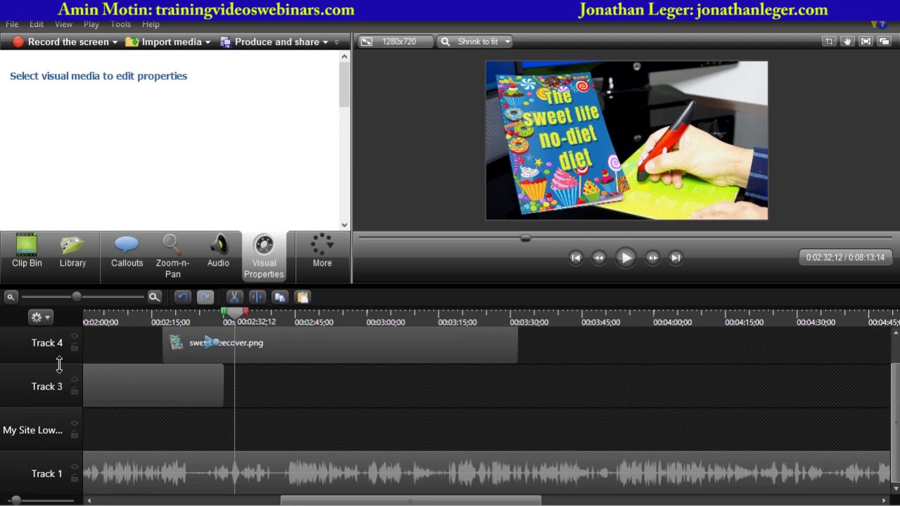
scroll(66, 354, up, 1)
scroll(67, 337, up, 1)
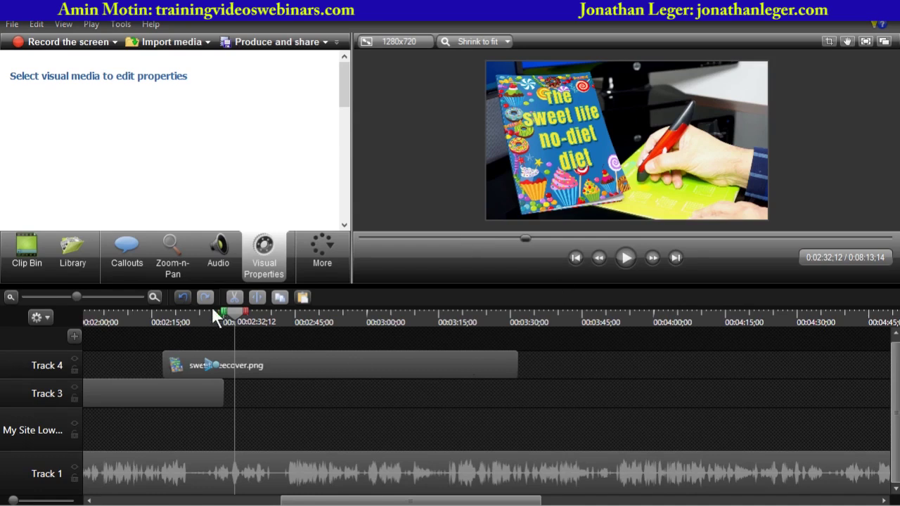
drag(231, 313, 265, 316)
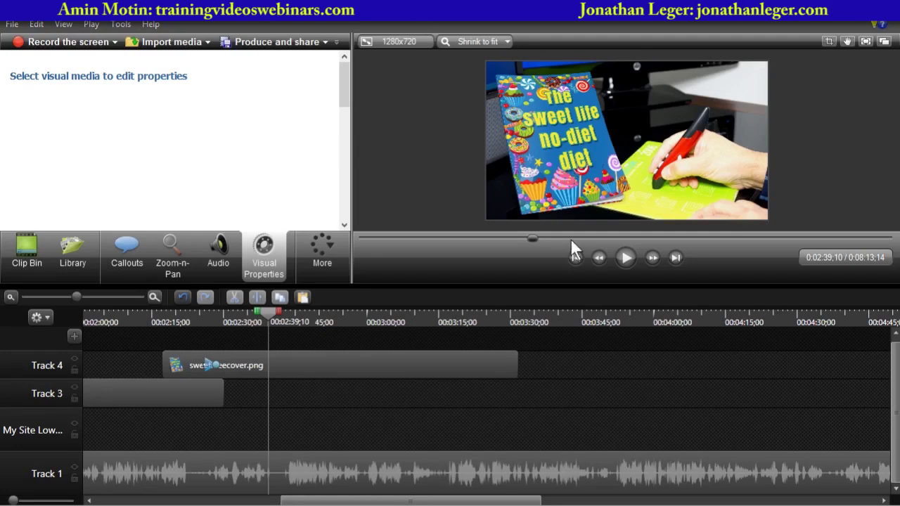
Step: Rename Track 4 to 'ecover'
click(293, 364)
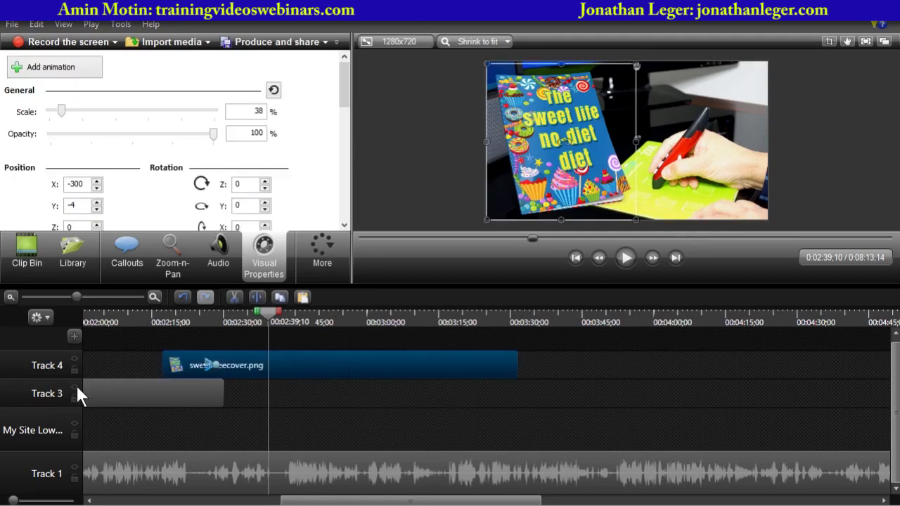
double_click(45, 366)
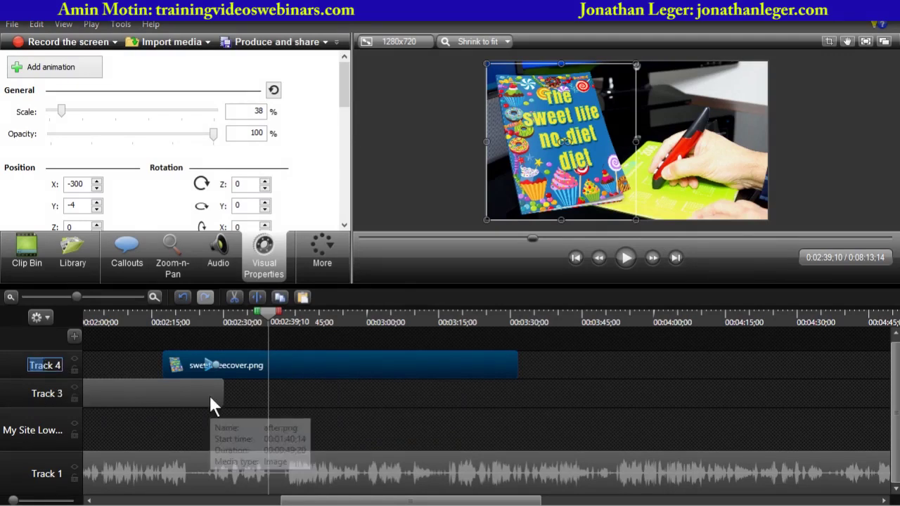
text(ecover)
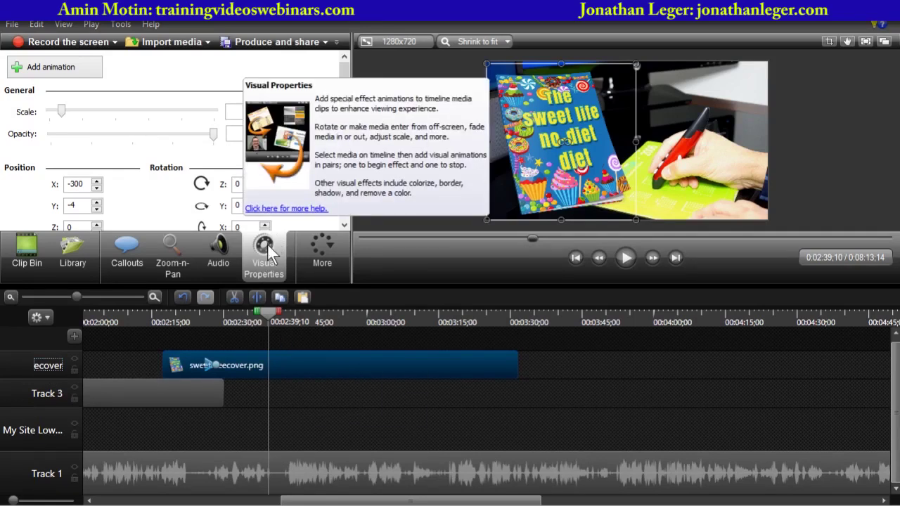
Step: Add a second animation point on the cover clip at 0:02:39;10 in Visual Properties
click(317, 244)
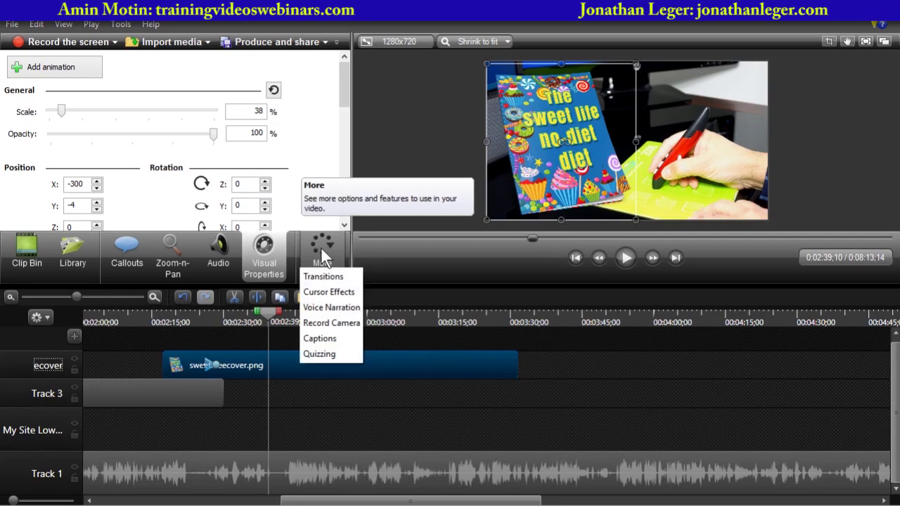
click(270, 245)
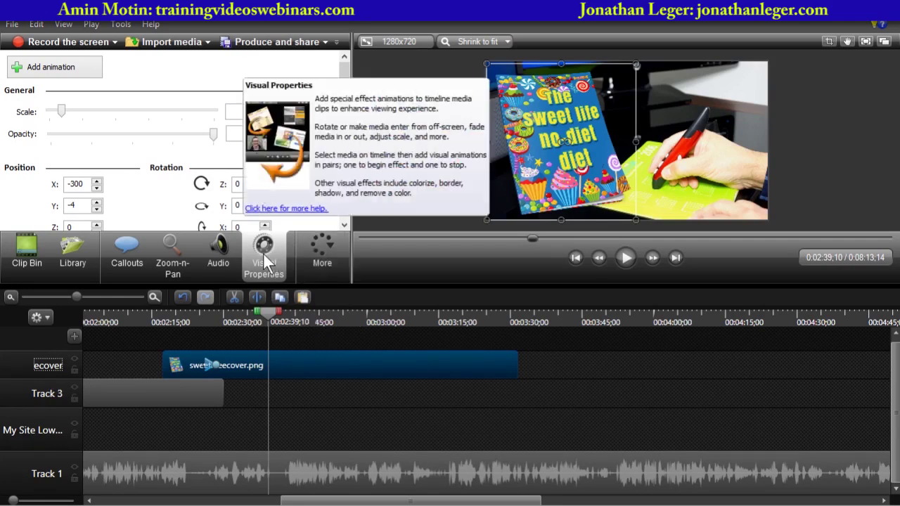
click(316, 250)
click(320, 277)
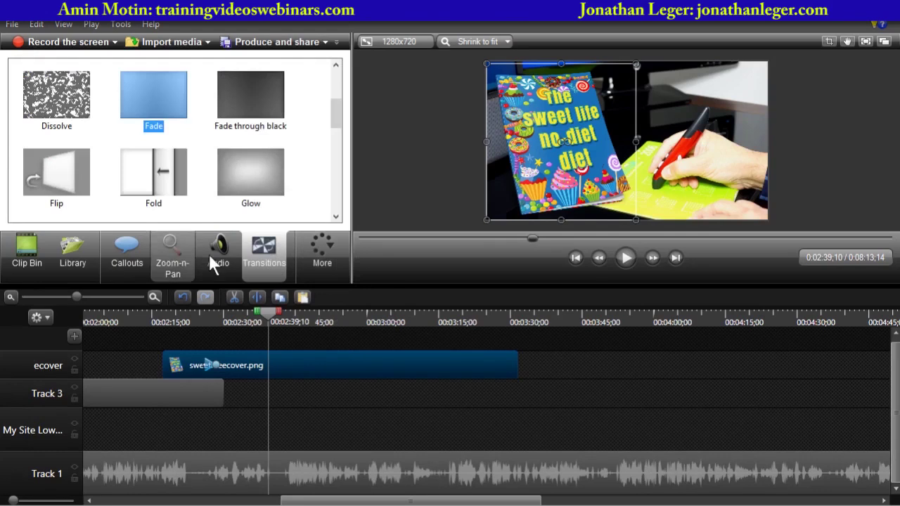
click(319, 246)
click(321, 345)
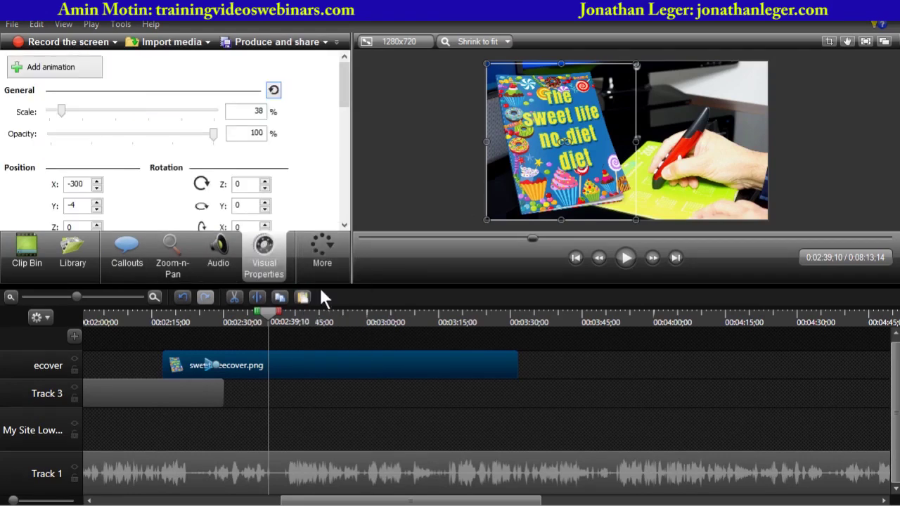
click(72, 73)
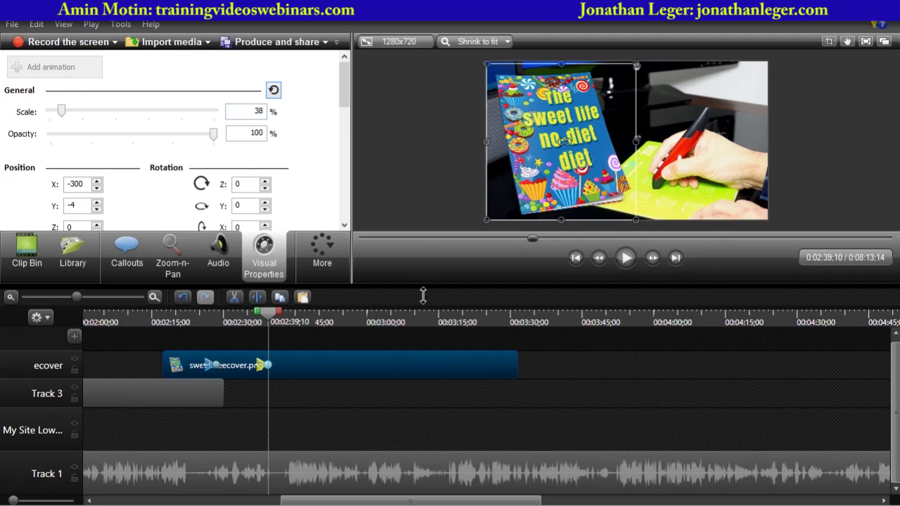
Step: Shrink the cover, shift it right, and enter a rotation of 180
drag(422, 288, 412, 357)
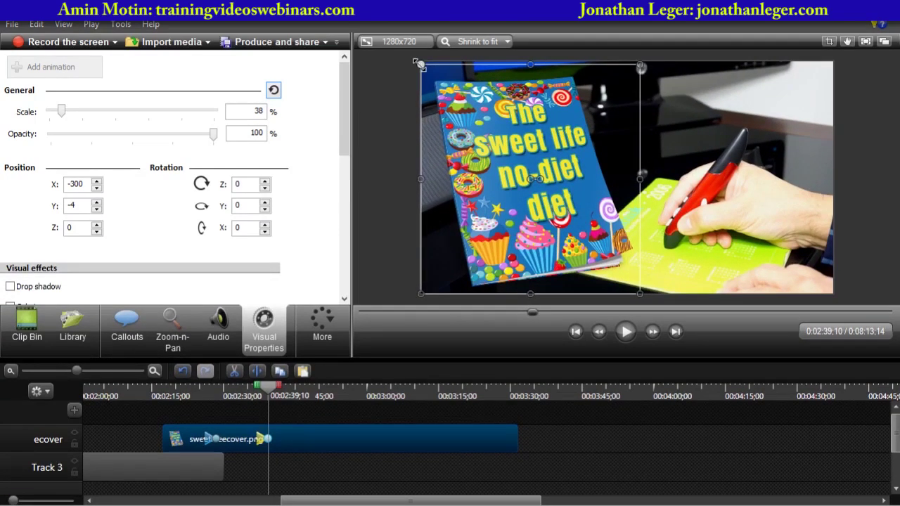
drag(420, 65, 522, 161)
drag(572, 204, 744, 205)
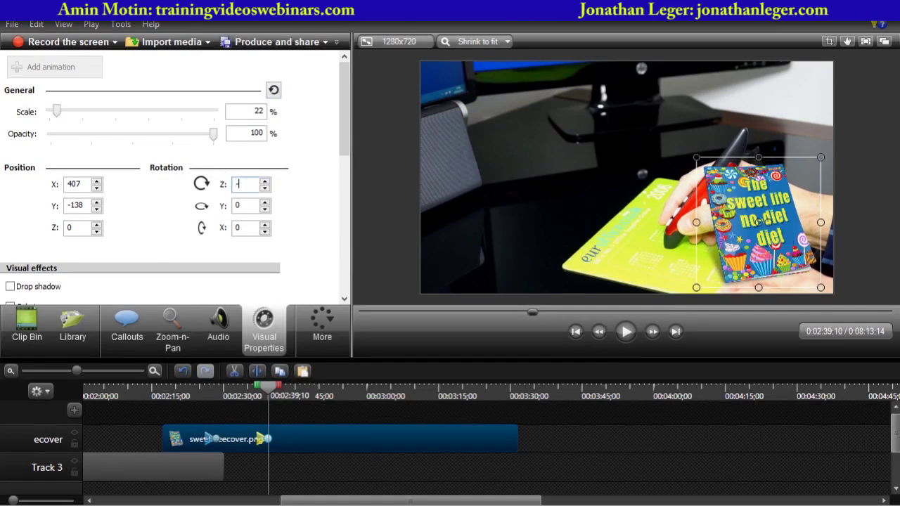
text(180)
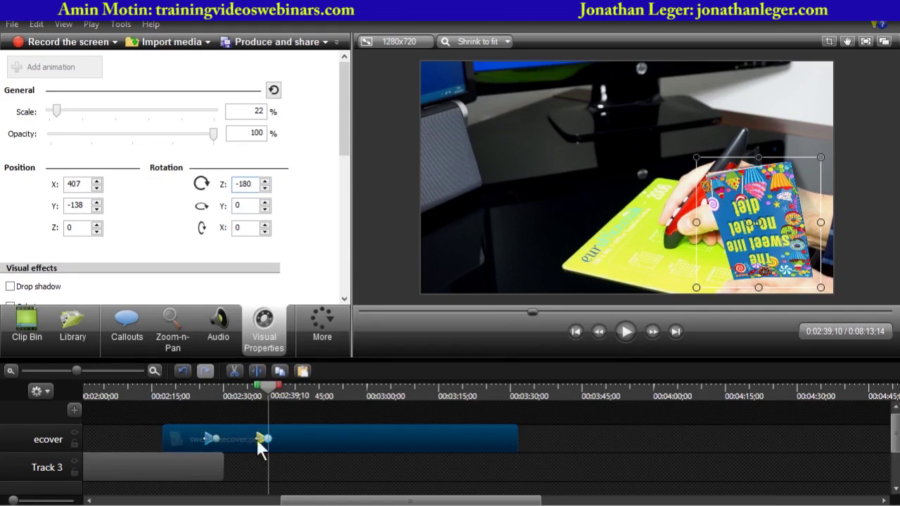
Step: Make the cover animation start earlier and play it back to check
drag(79, 367, 89, 368)
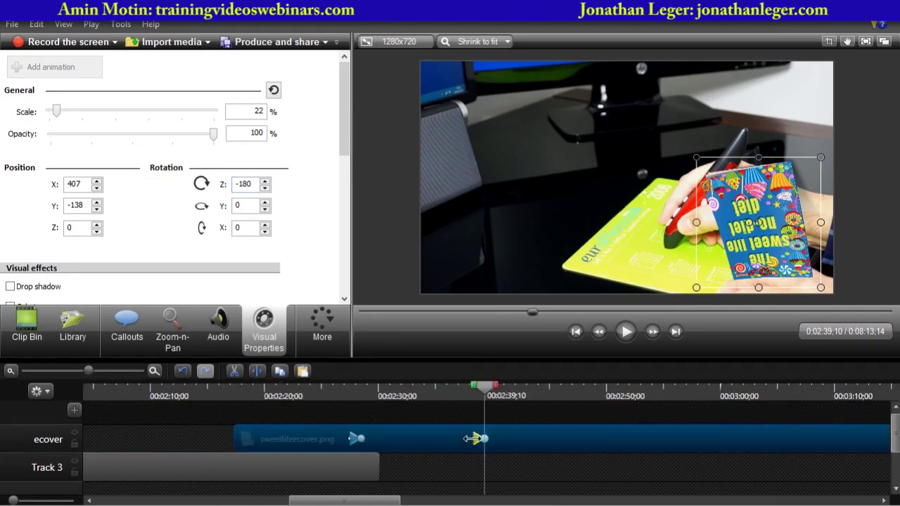
drag(471, 439, 437, 439)
click(432, 386)
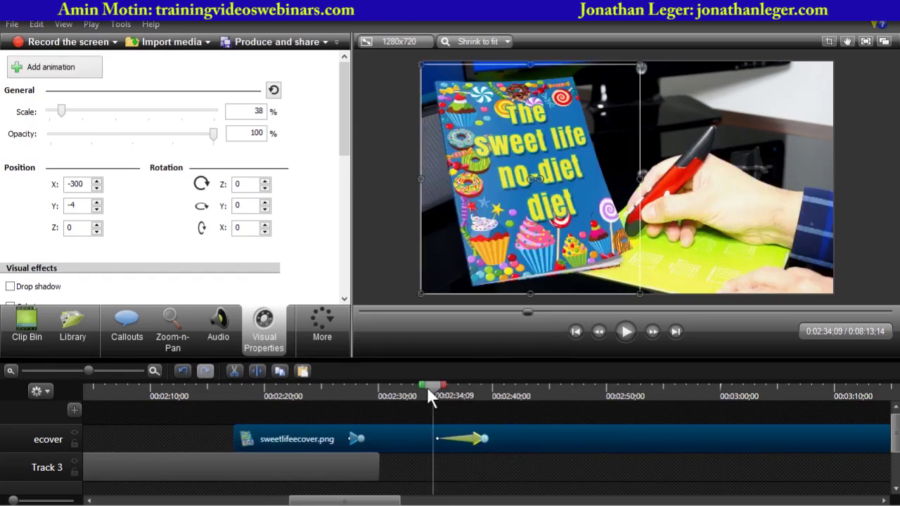
click(427, 386)
click(384, 275)
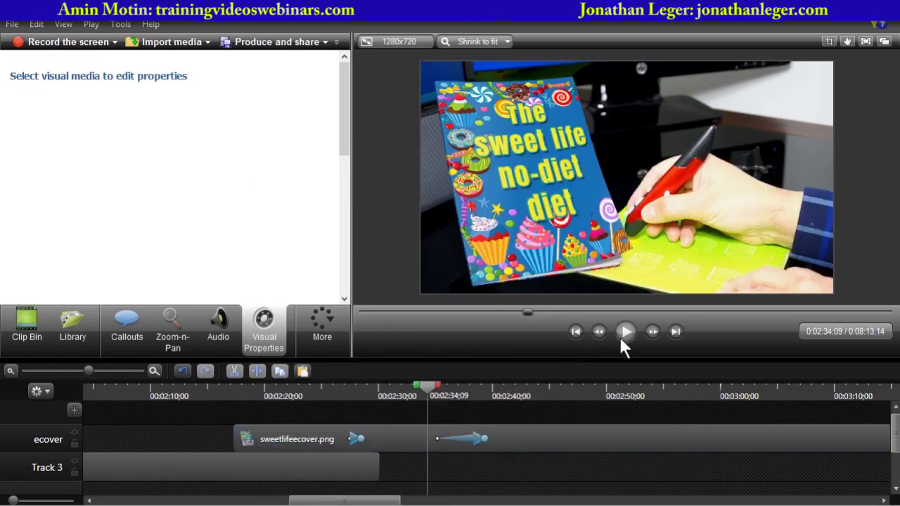
click(627, 334)
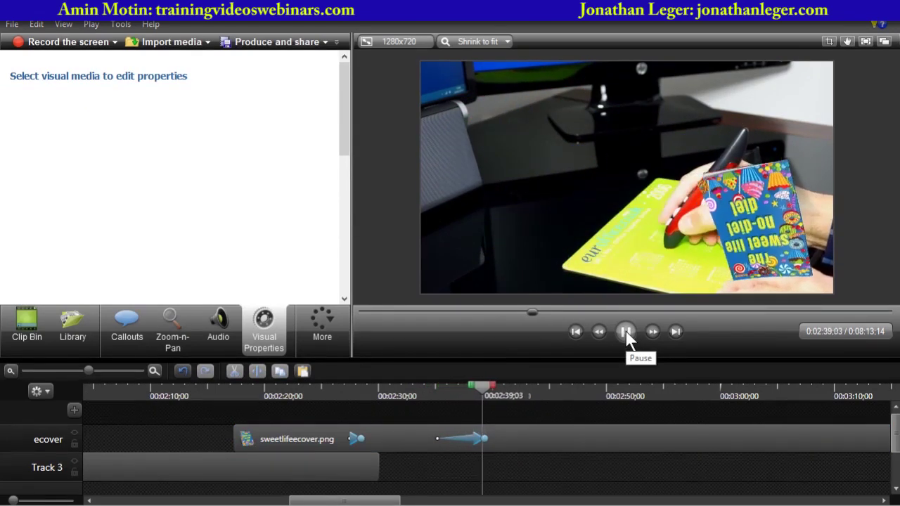
click(626, 332)
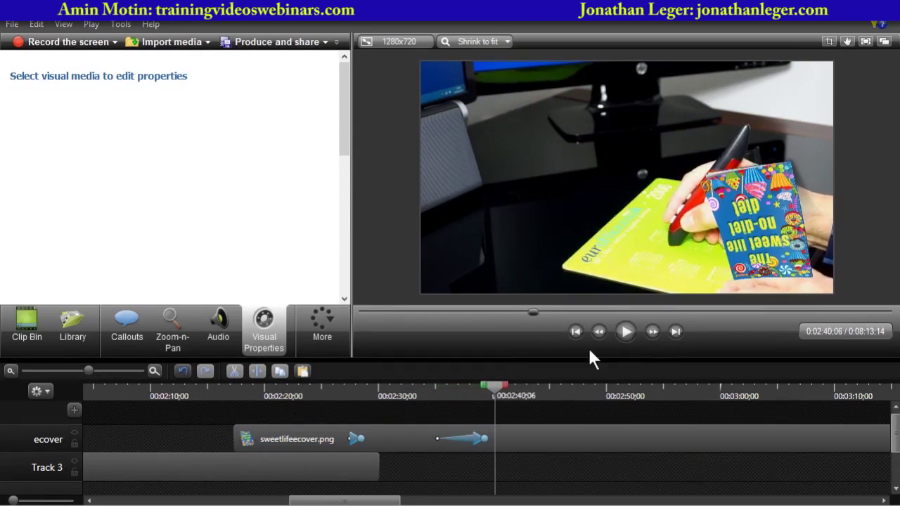
Step: Set Rotation Z to -180, shrink the cover to 17% and push it past the right edge
click(484, 440)
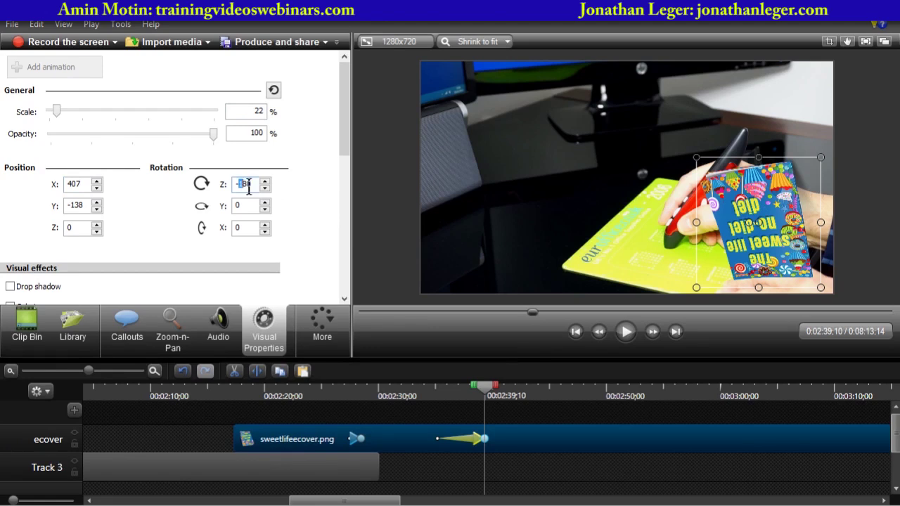
text(-360)
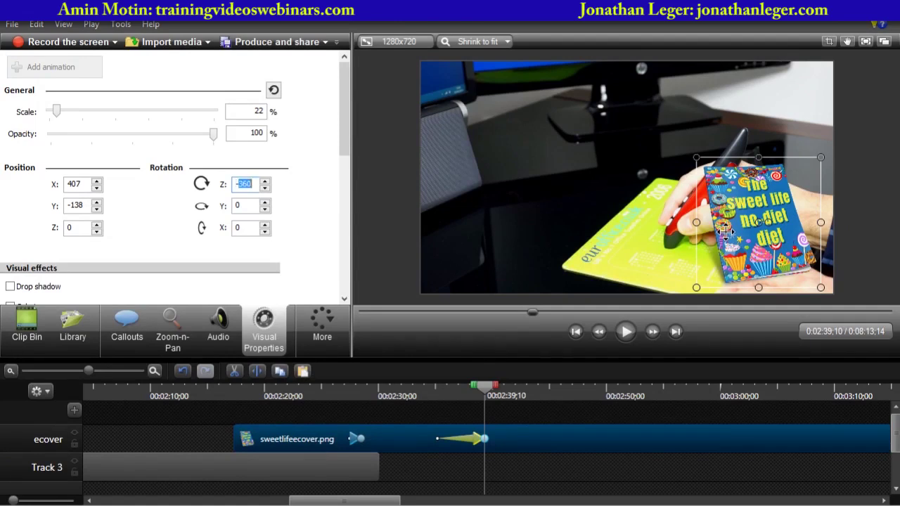
text(-180)
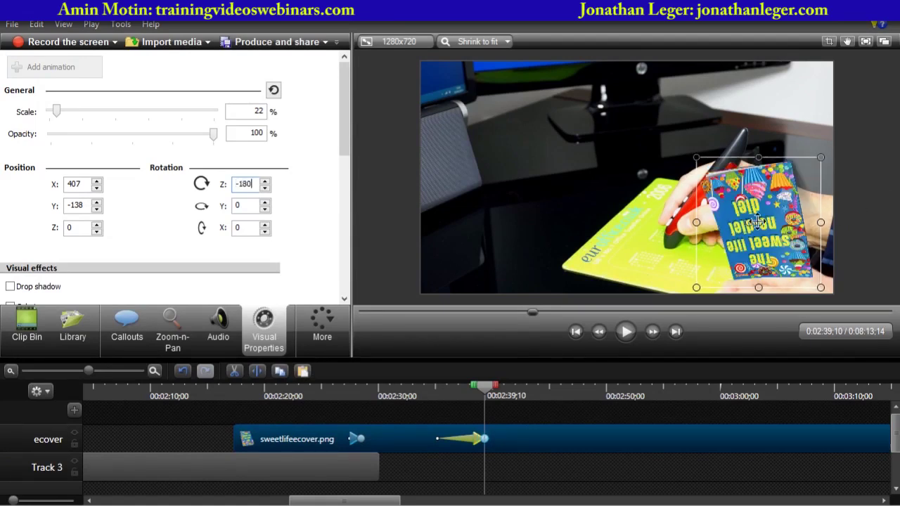
drag(752, 221, 837, 215)
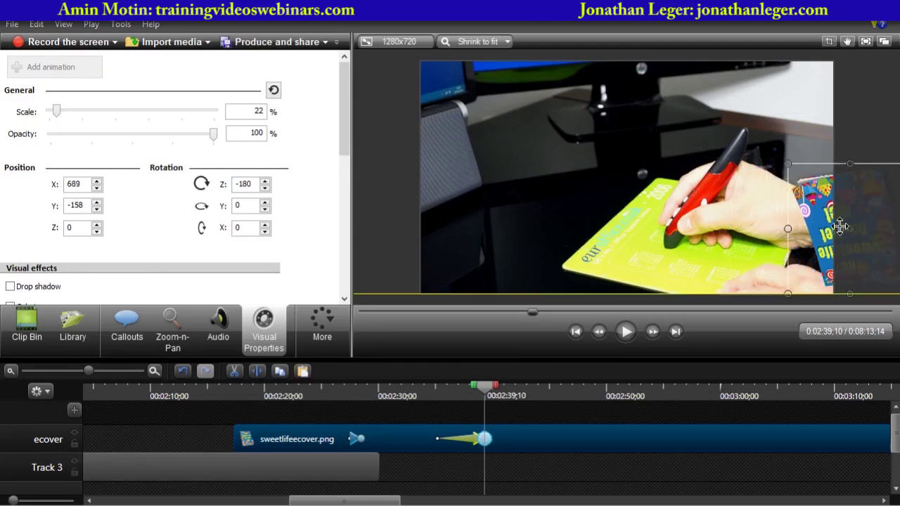
drag(780, 164, 808, 192)
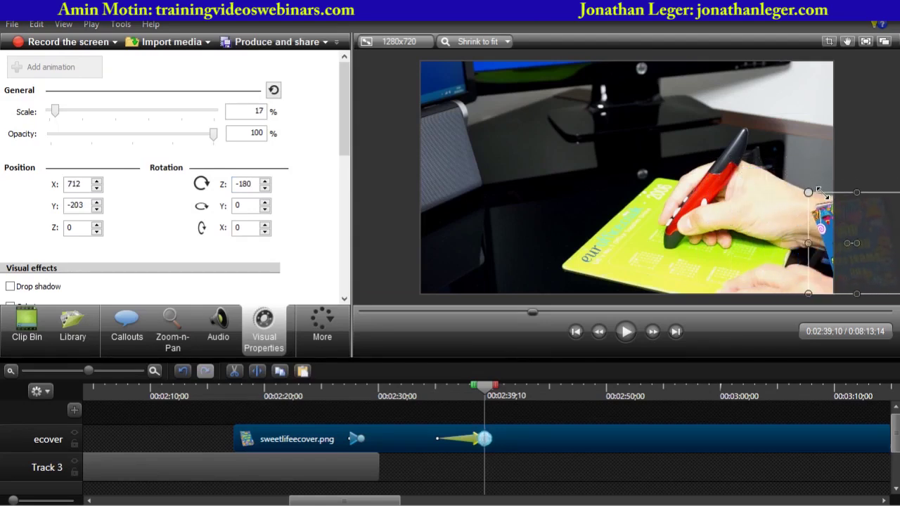
drag(844, 230, 881, 230)
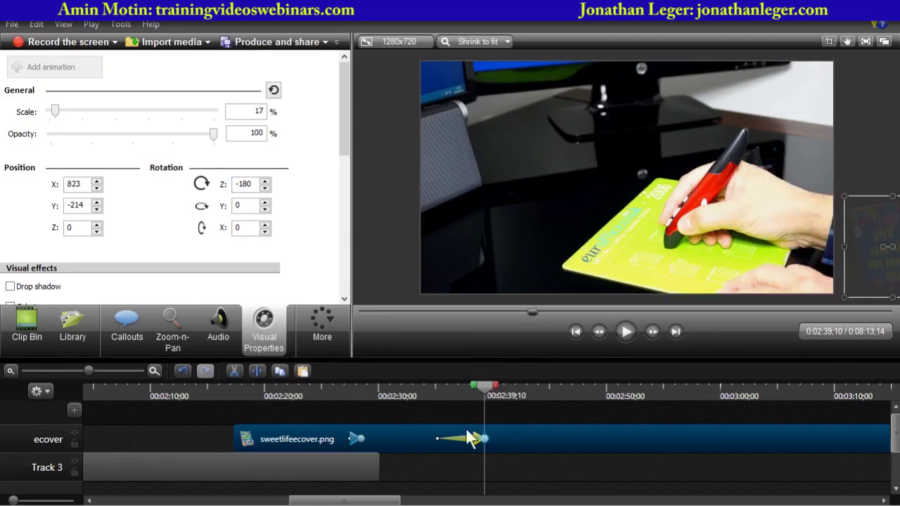
drag(483, 392, 429, 393)
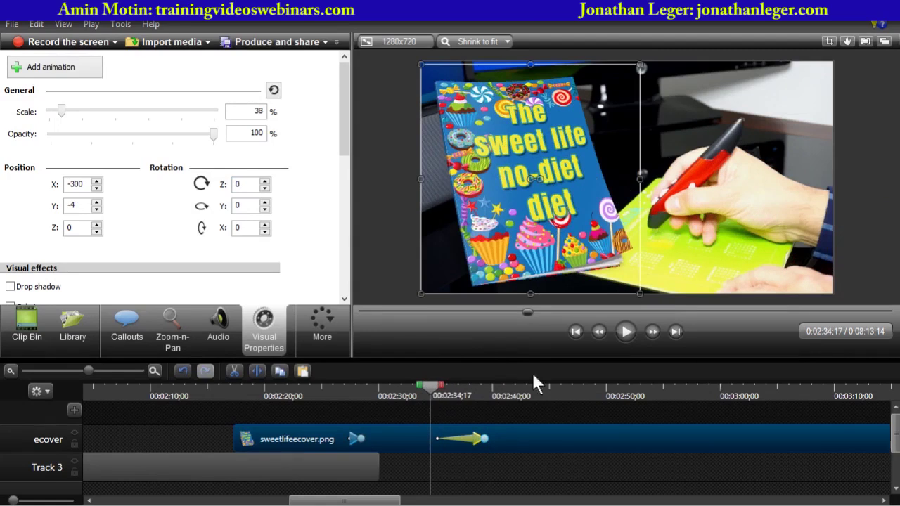
click(400, 311)
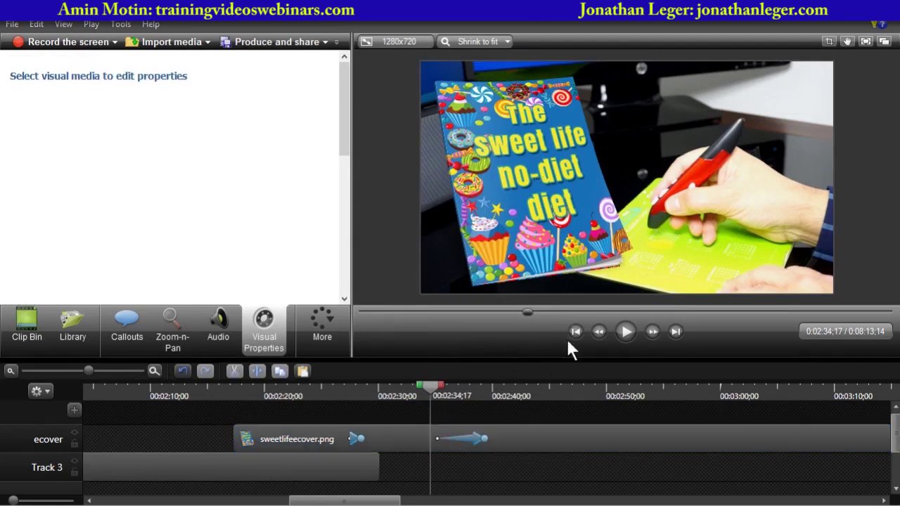
click(622, 332)
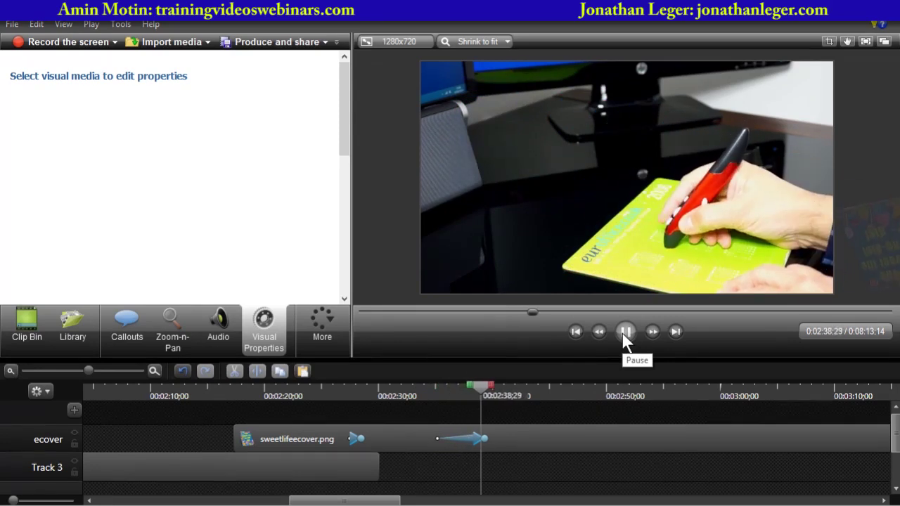
click(622, 332)
click(434, 391)
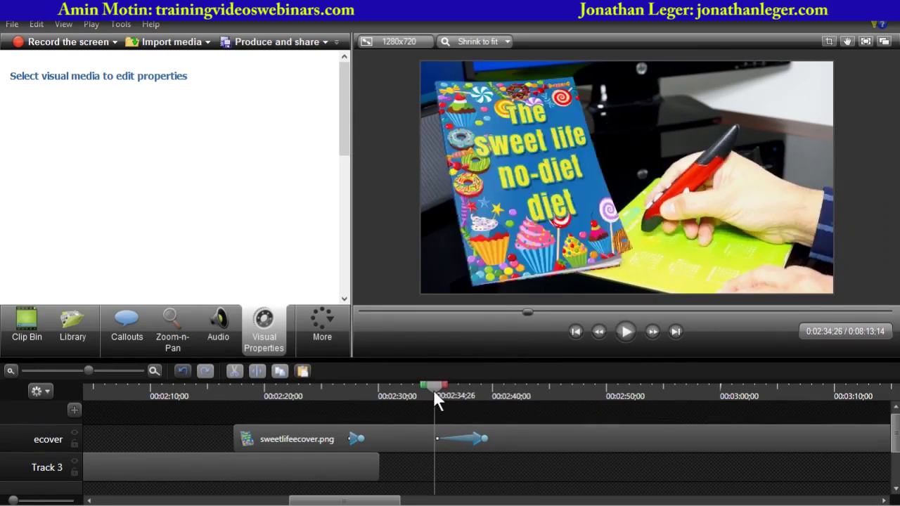
click(624, 332)
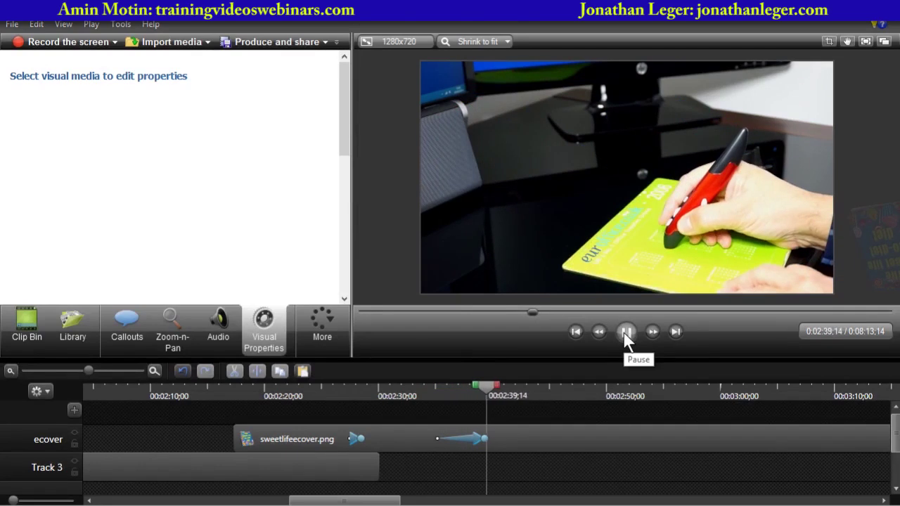
click(624, 333)
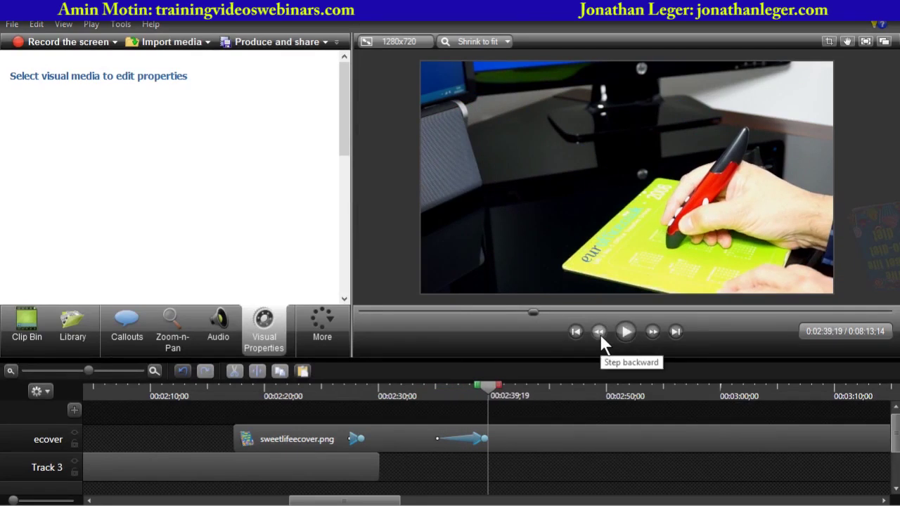
drag(488, 389, 426, 398)
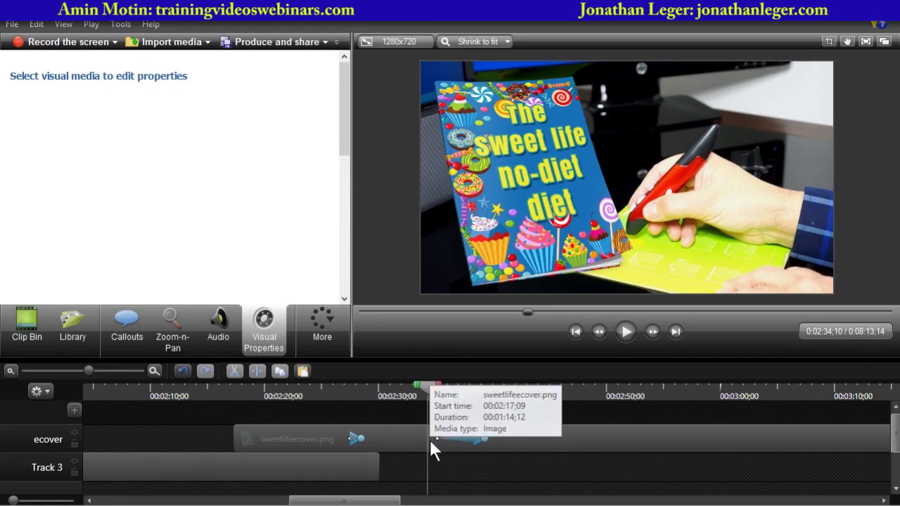
Step: Stretch the cover's exit animation to start earlier and end later, then deselect the clip
drag(437, 439, 411, 442)
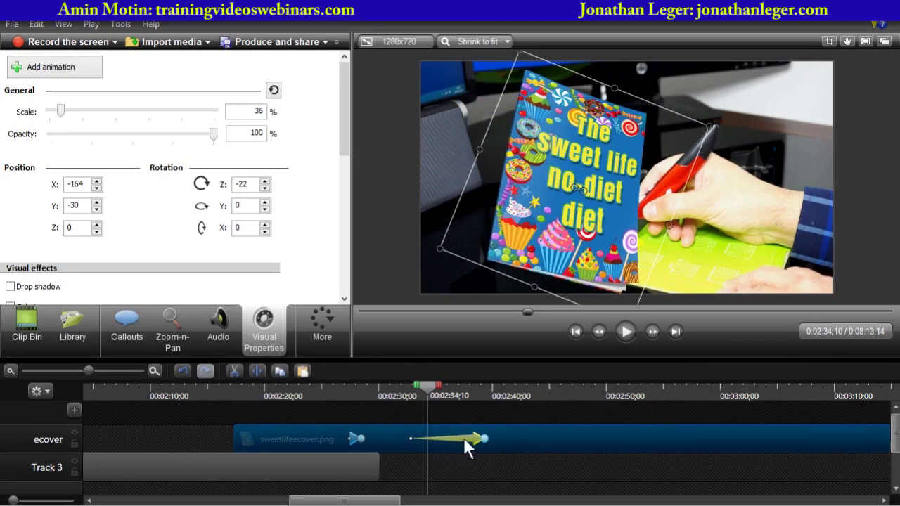
drag(427, 385, 408, 387)
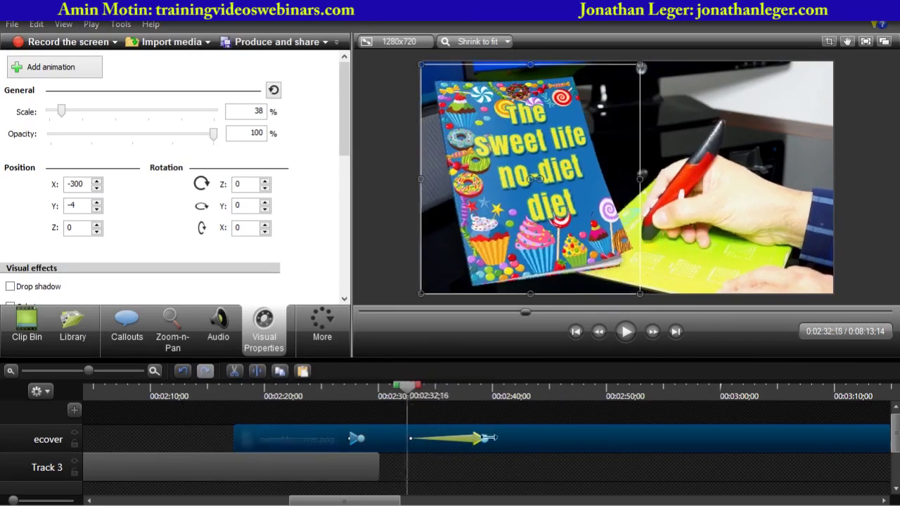
drag(484, 440, 525, 440)
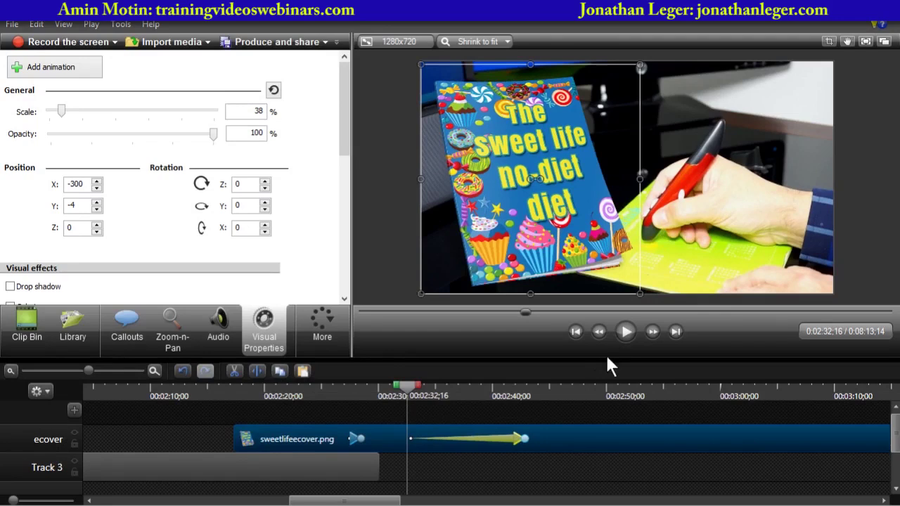
click(434, 299)
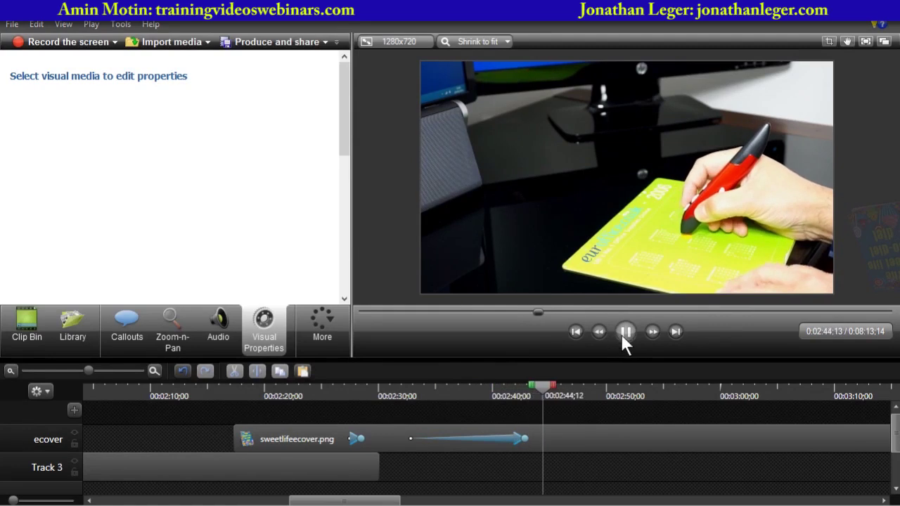
Step: Review the cover animation and trim the ecover clip to end at 0:02:45;14 (0:00:29;22 long)
click(624, 333)
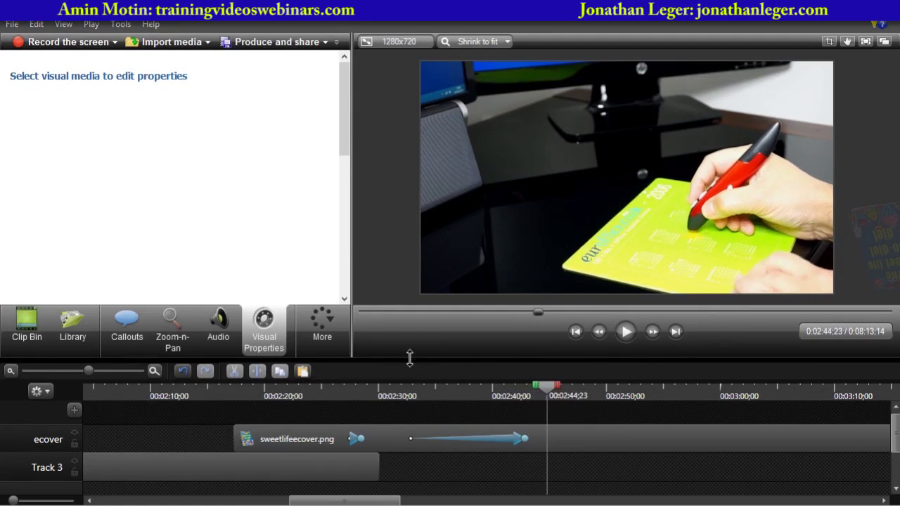
drag(410, 358, 395, 212)
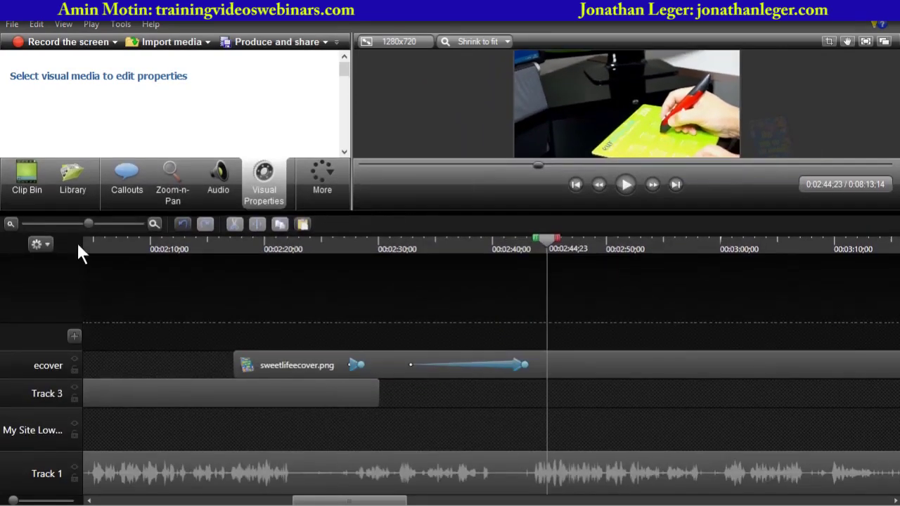
drag(88, 220, 76, 222)
click(242, 249)
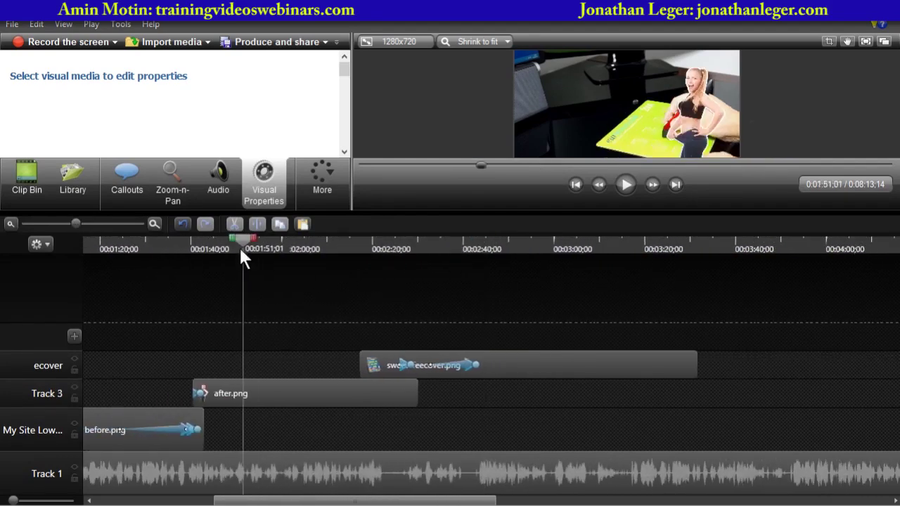
click(242, 393)
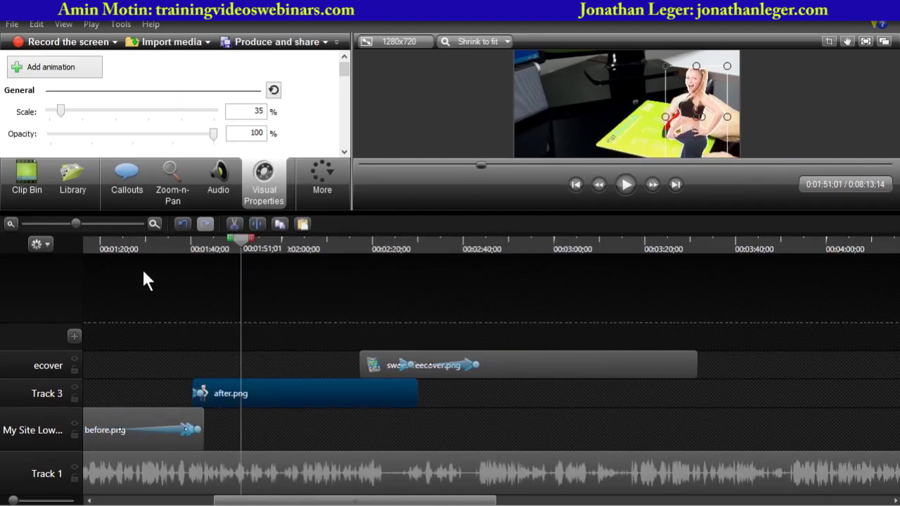
drag(145, 247, 133, 247)
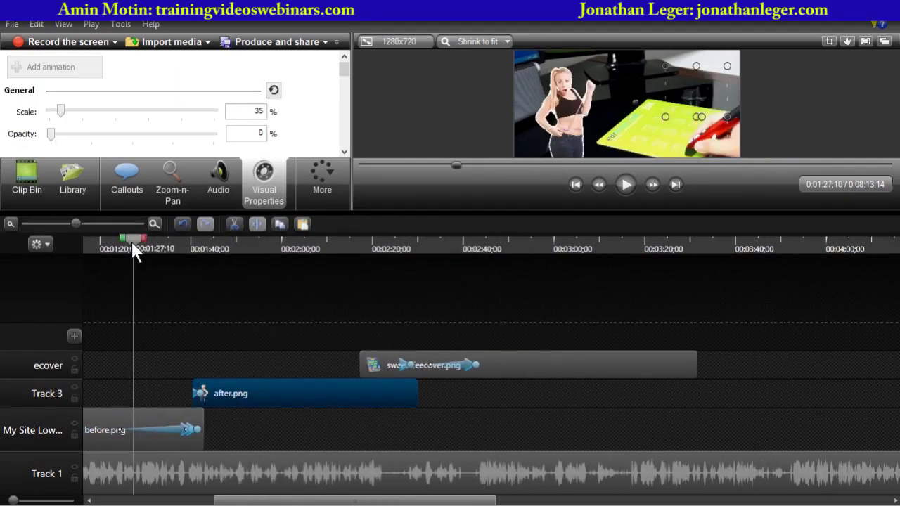
click(426, 249)
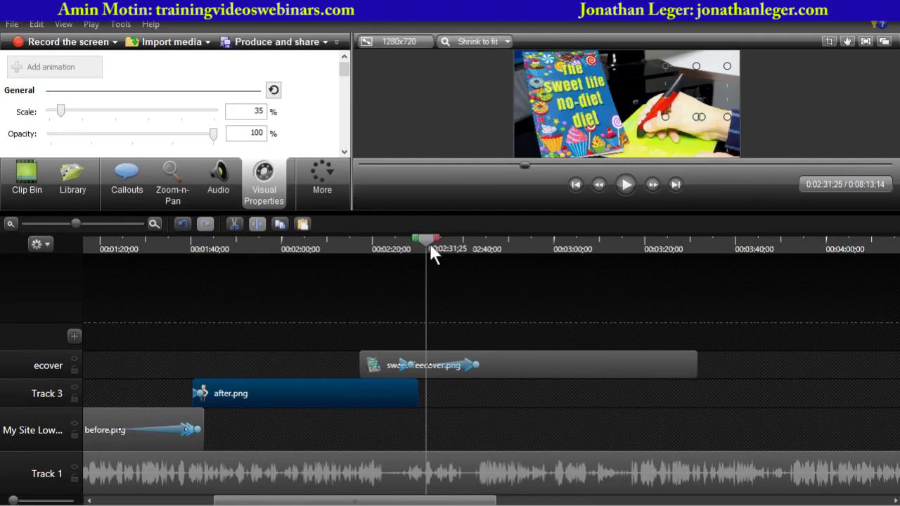
drag(430, 244, 488, 246)
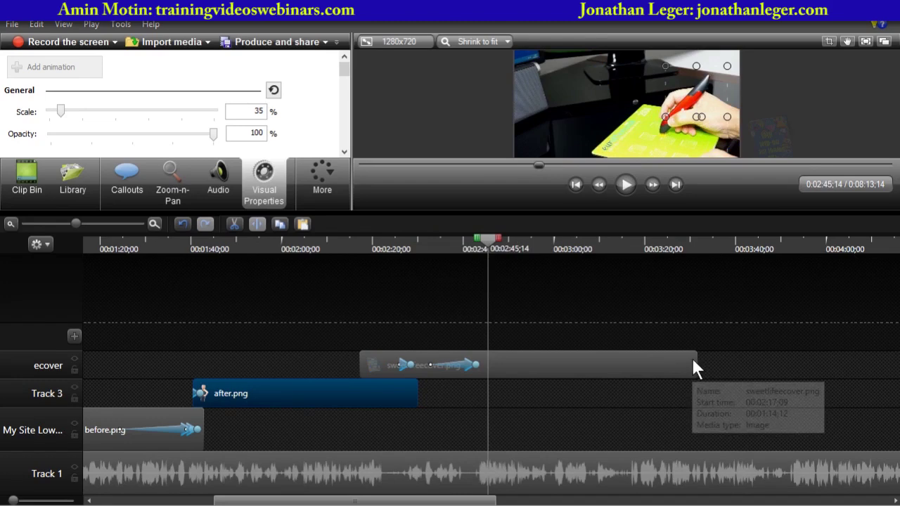
drag(695, 365, 488, 369)
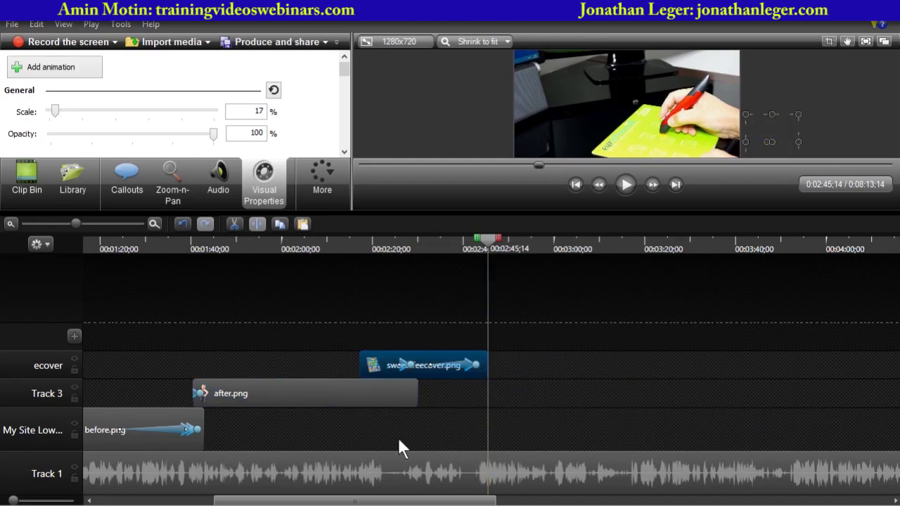
Step: Select before.png, after.png and the ecover clip together
click(157, 428)
ctrl+click(290, 396)
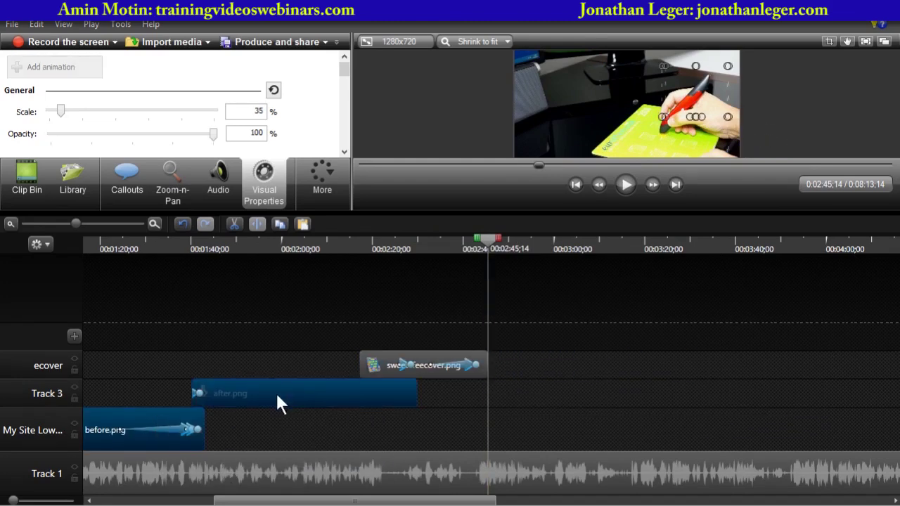
ctrl+click(437, 363)
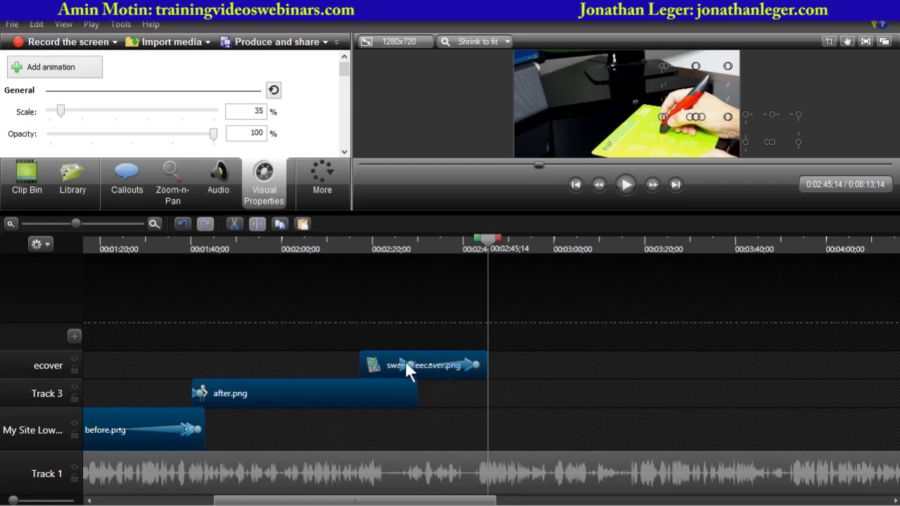
Step: Group the before, after and book cover clips into Group 1
right_click(424, 359)
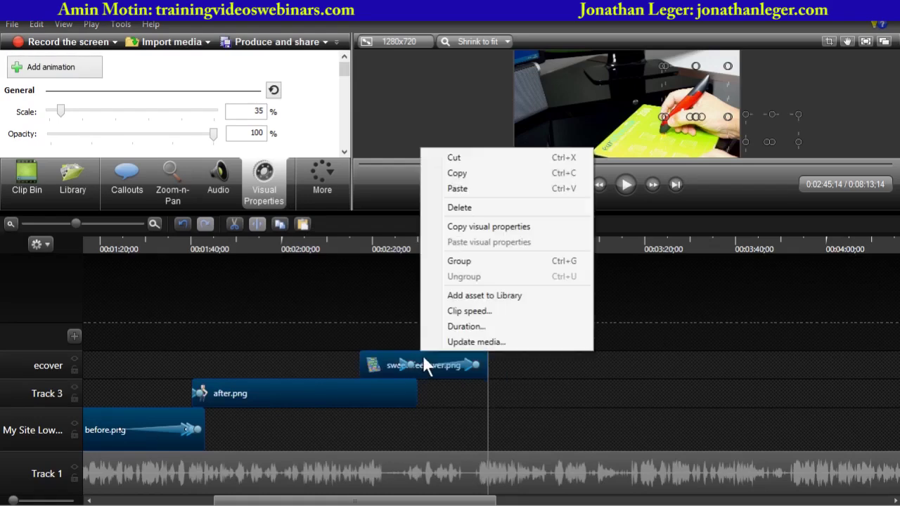
click(473, 266)
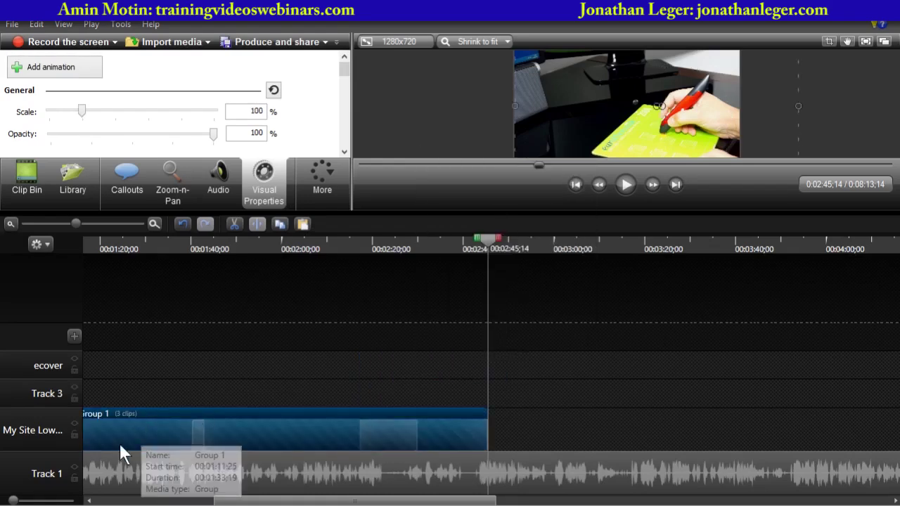
drag(239, 501, 204, 502)
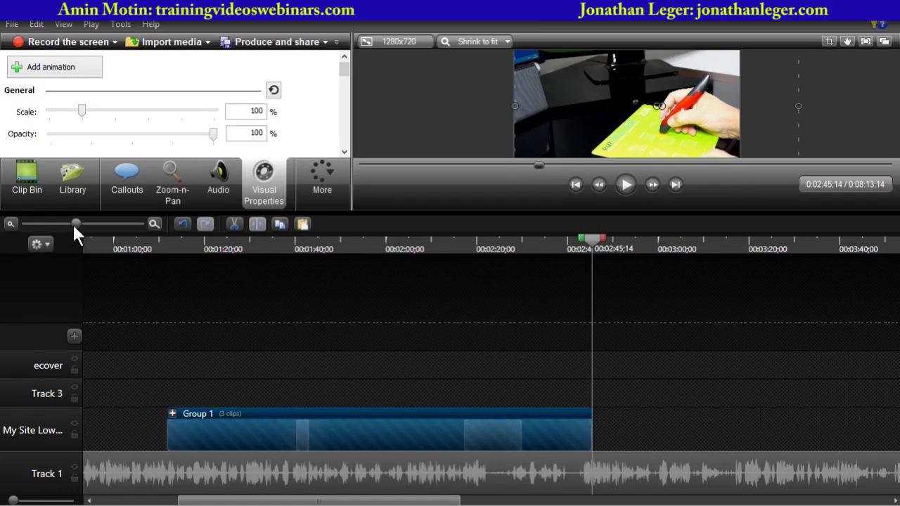
drag(75, 224, 24, 224)
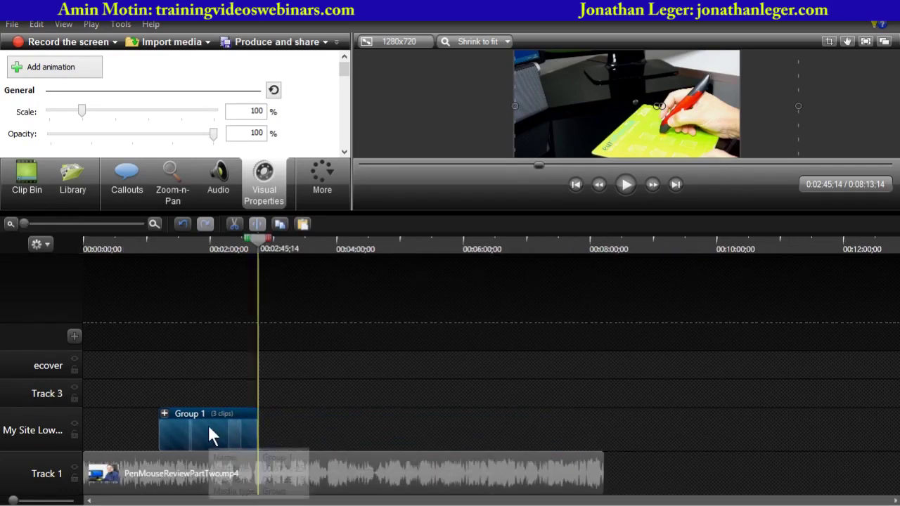
Step: Copy Group 1 and paste it as Group 2 at 0:04:22
right_click(208, 425)
click(260, 264)
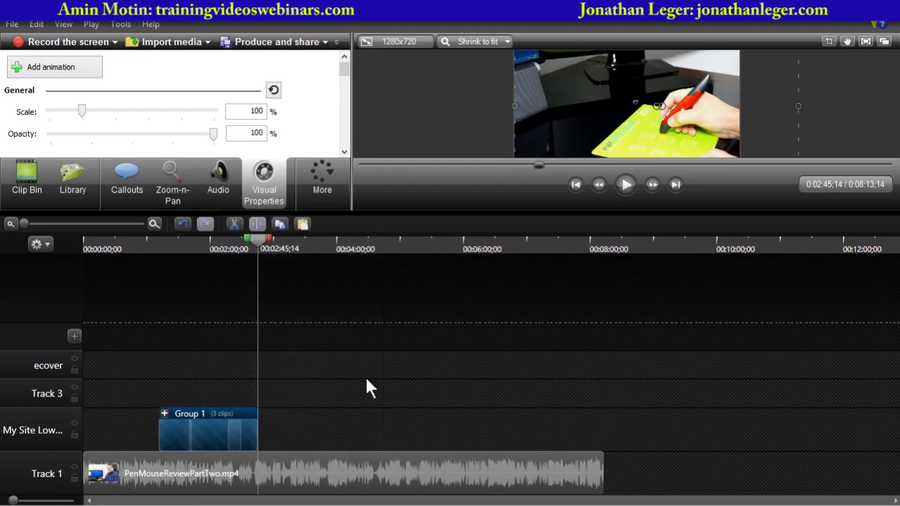
click(359, 248)
key(ctrl+v)
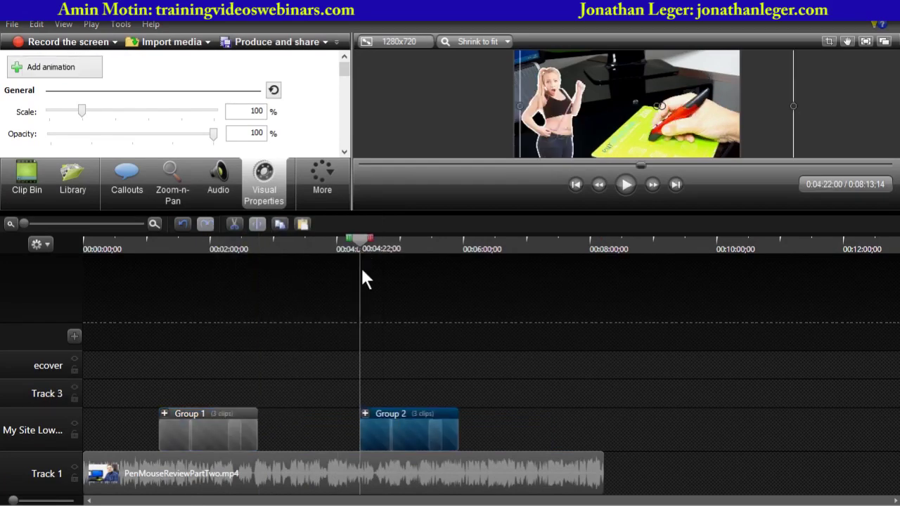
drag(360, 247, 160, 285)
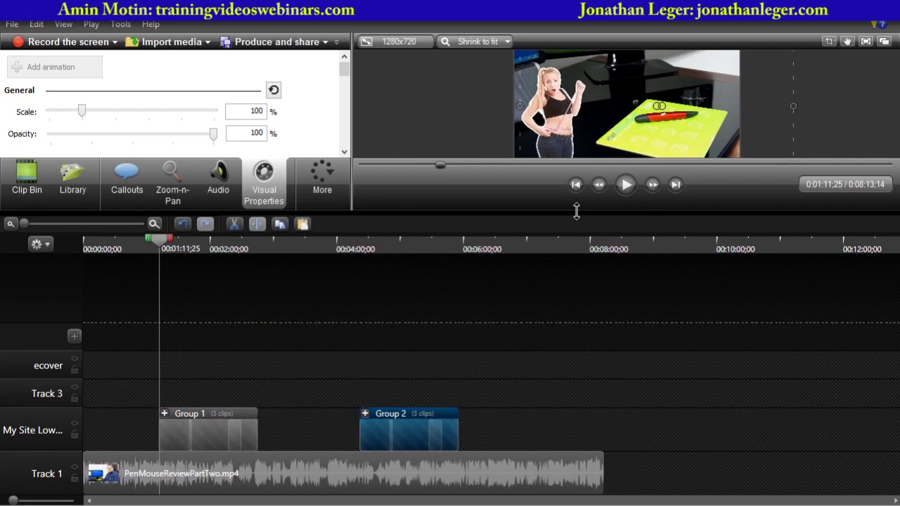
Step: Enlarge the preview area and play the opening of Group 1's before/after images
drag(577, 211, 574, 288)
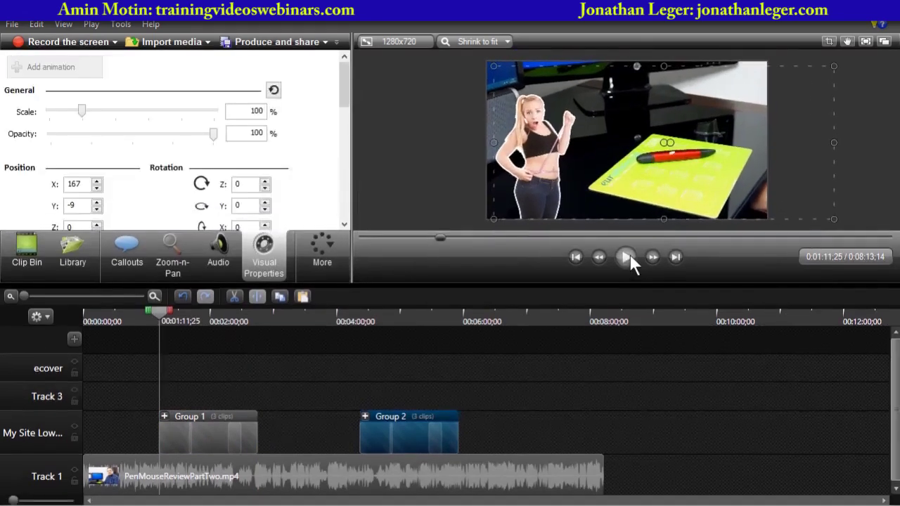
click(627, 255)
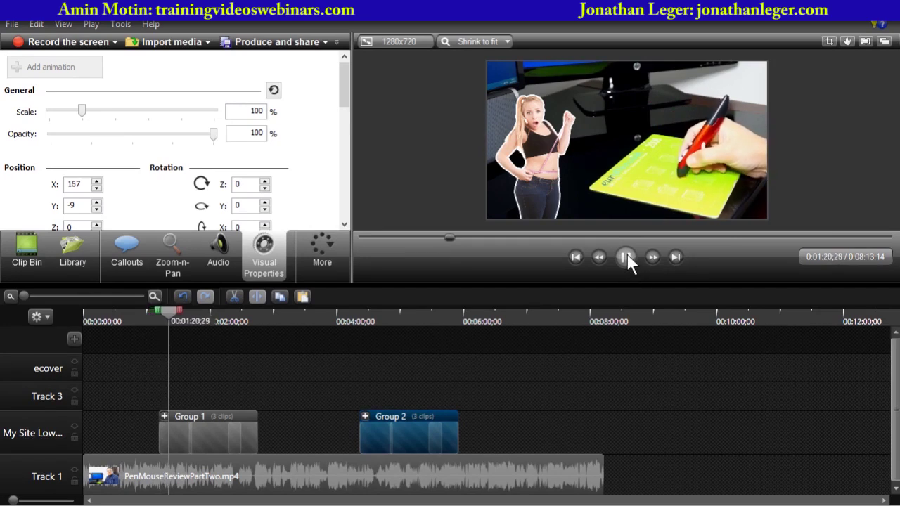
click(626, 257)
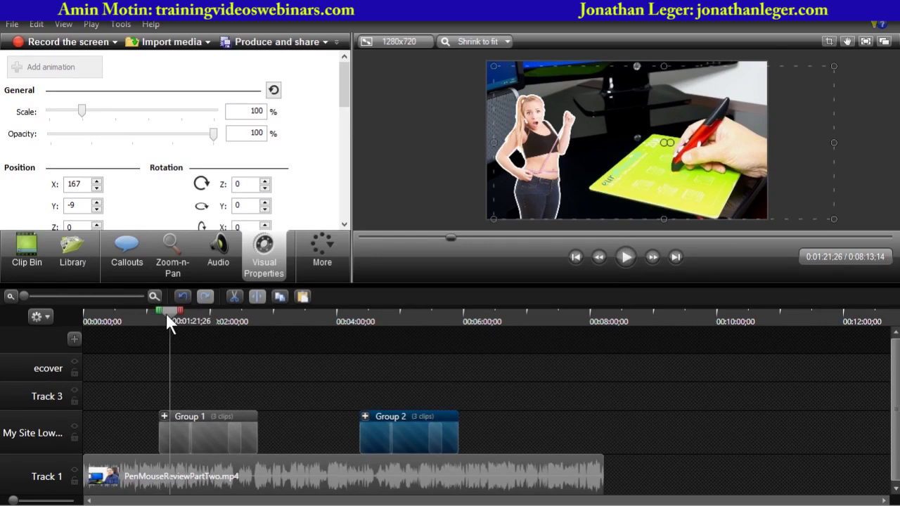
Step: Play Group 1 from about 0:01:31 and 0:02:09, then move the playhead onto Group 2
drag(166, 313, 180, 313)
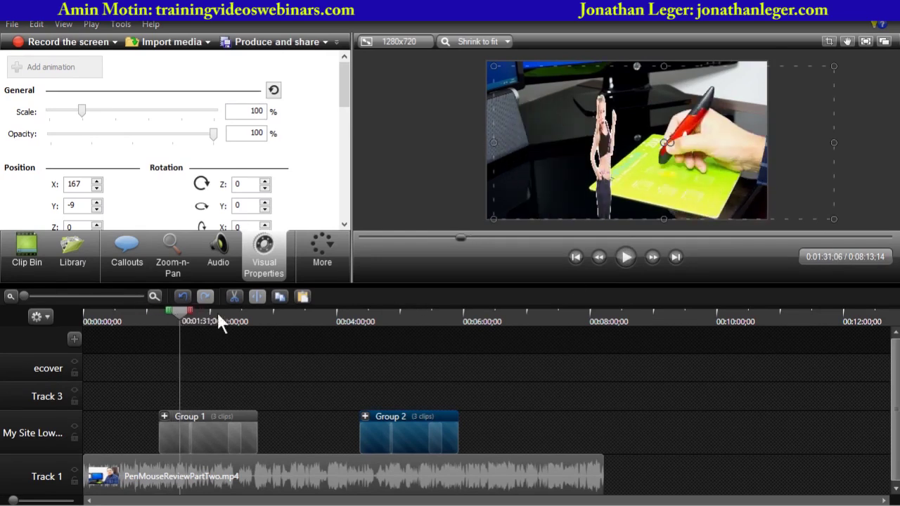
click(626, 257)
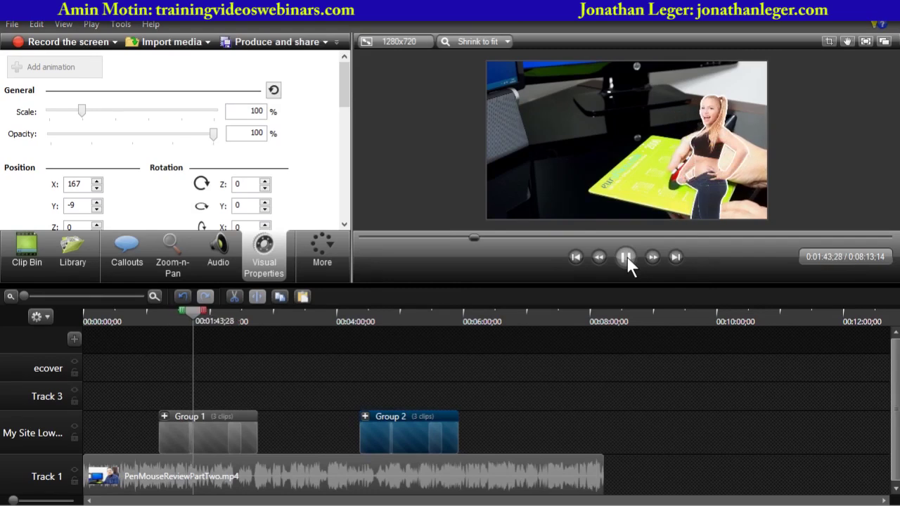
drag(202, 312, 223, 315)
click(631, 256)
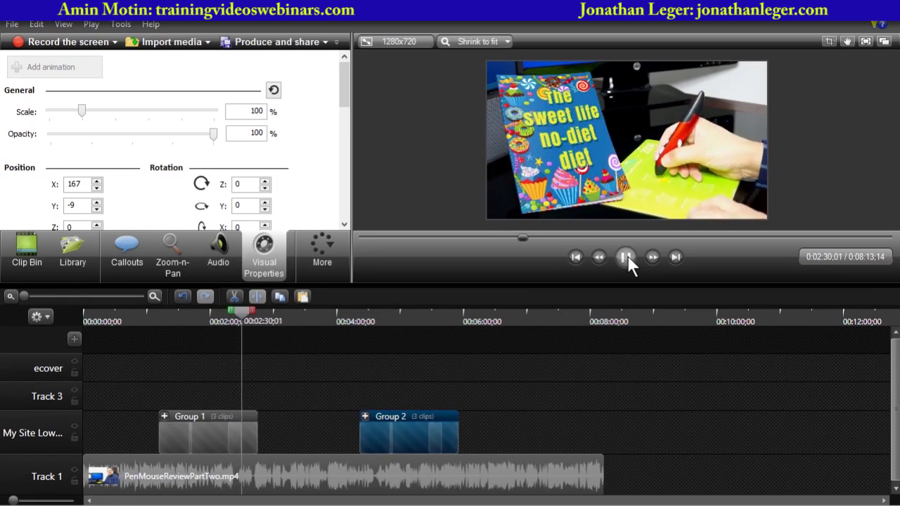
click(627, 256)
drag(335, 316, 394, 319)
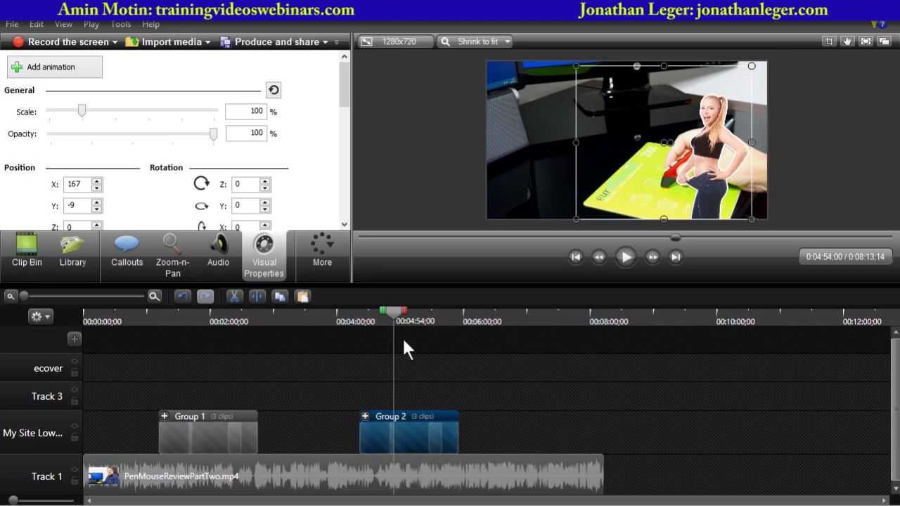
click(365, 415)
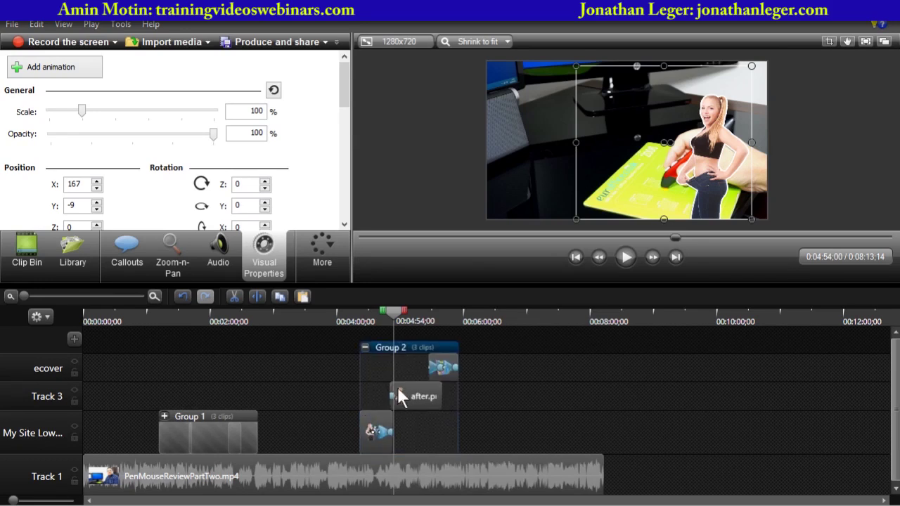
click(541, 400)
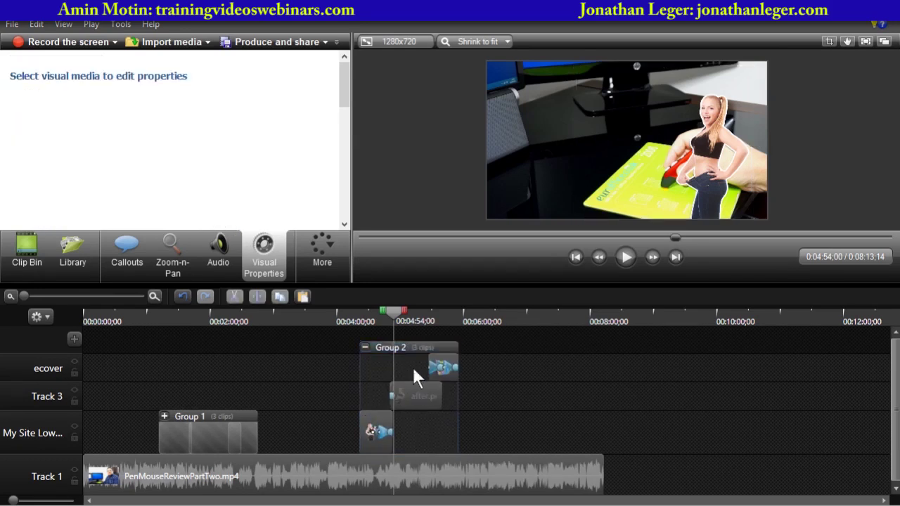
click(375, 427)
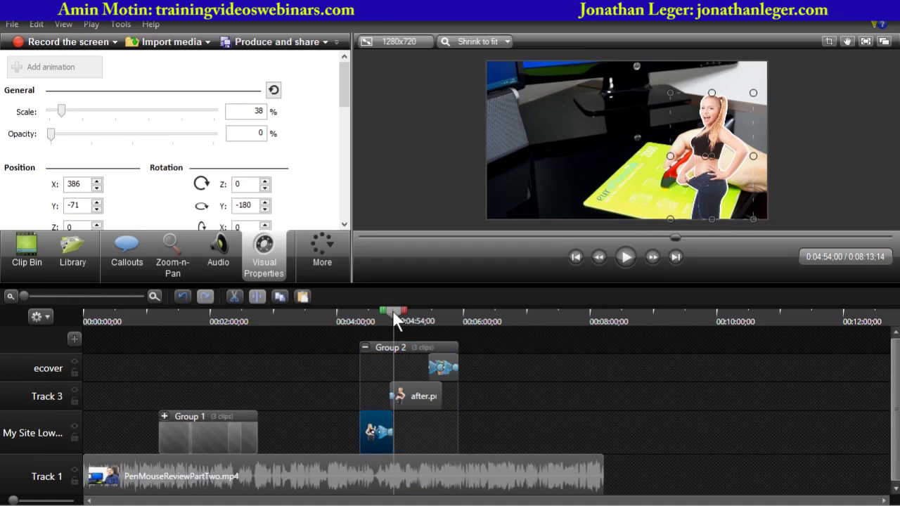
drag(394, 312, 374, 323)
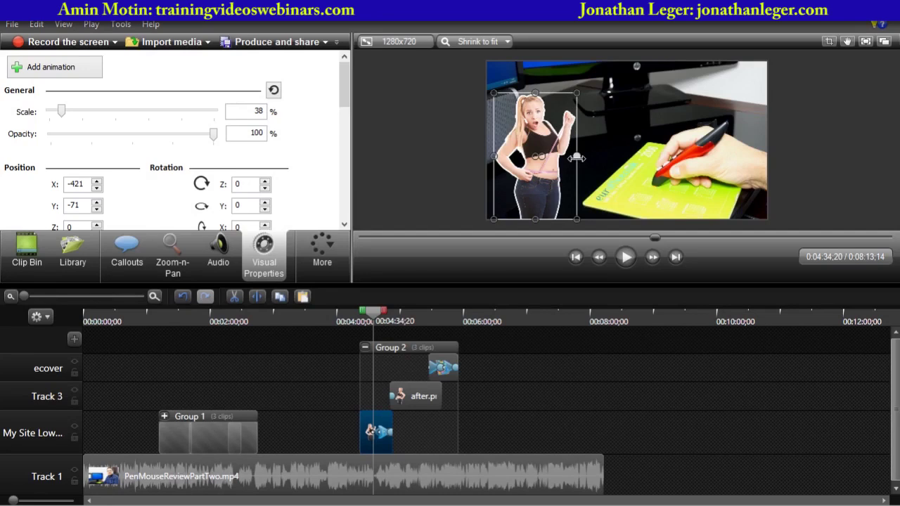
drag(576, 158, 625, 162)
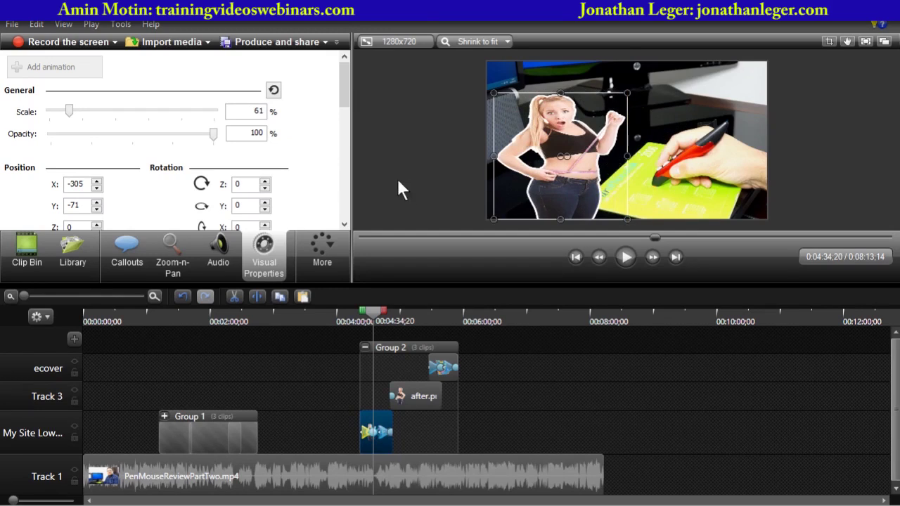
key(ctrl+z)
key(ctrl+z)
key(ctrl+z)
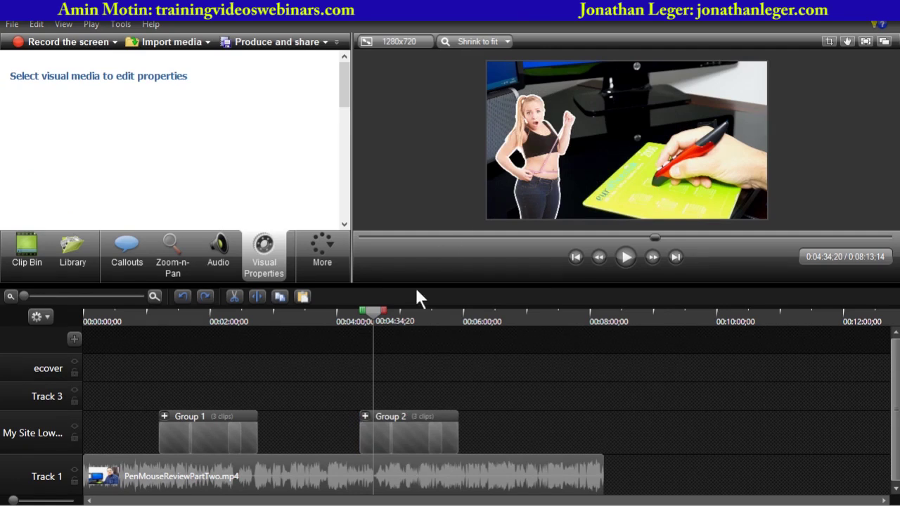
drag(376, 317, 430, 318)
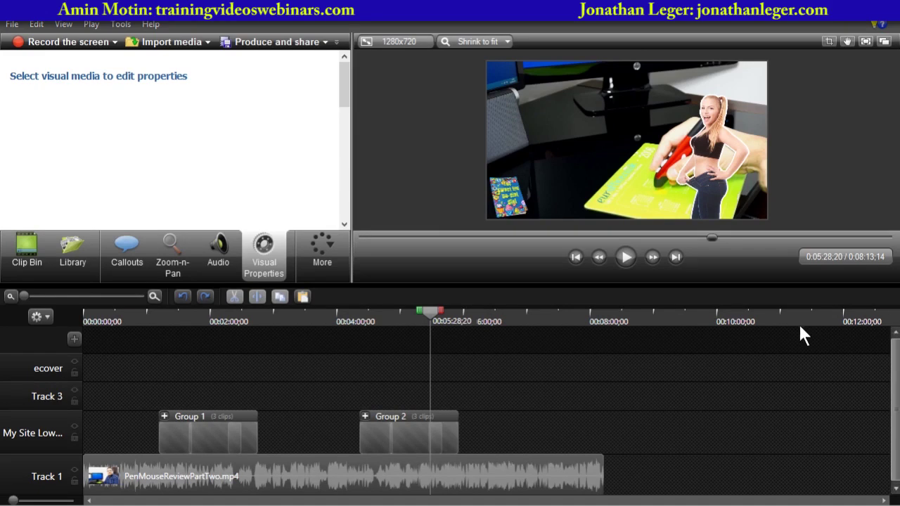
Step: Select Group 2 and move the playhead to 0:06:21;10, just past it
click(416, 430)
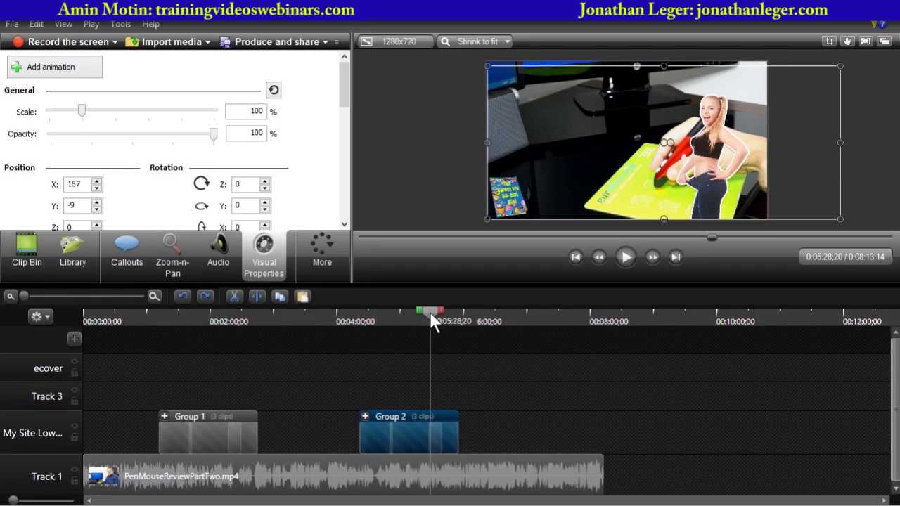
drag(432, 317, 486, 319)
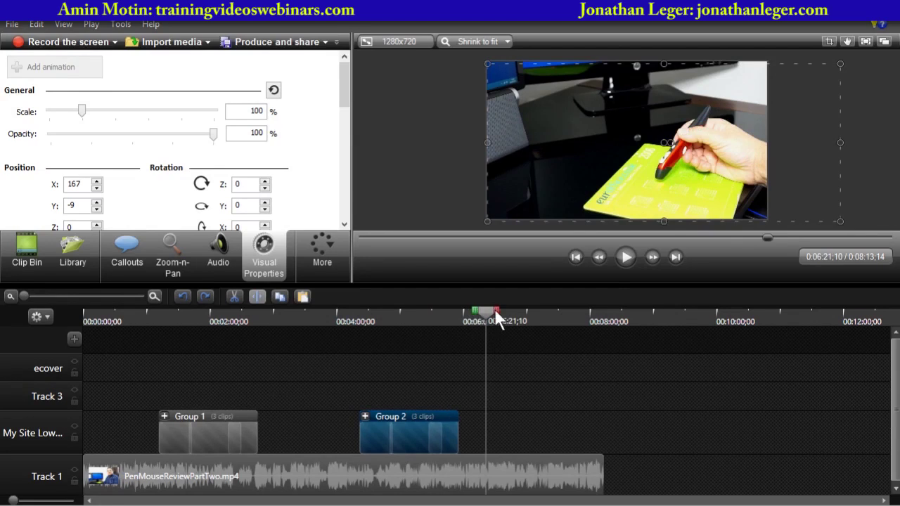
Step: Mark a time selection after Group 2 that ends at 0:07:09;10
drag(499, 314, 548, 312)
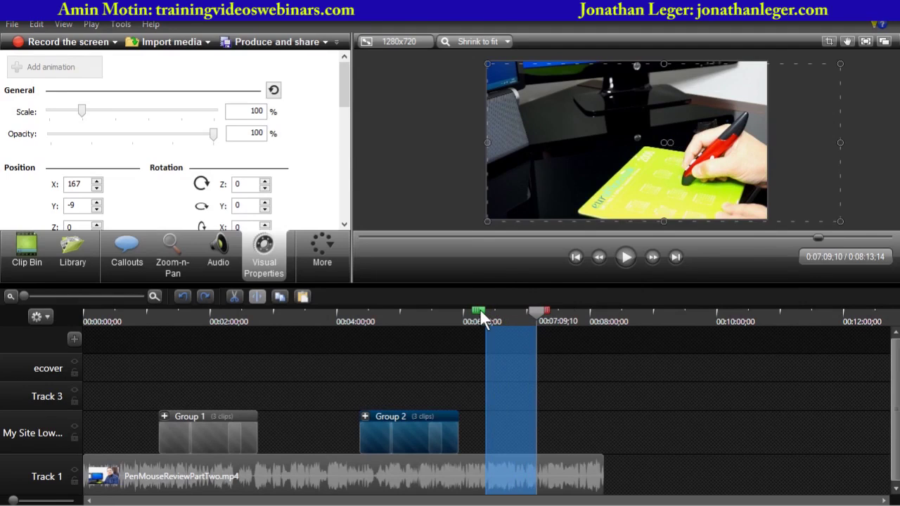
drag(481, 313, 487, 314)
drag(486, 312, 488, 315)
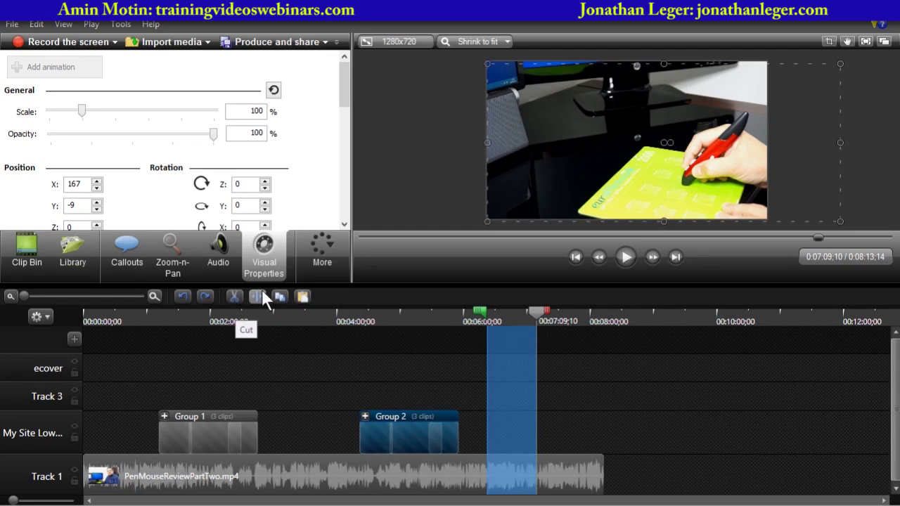
Step: Silence the PenMouseReviewPartTwo.mp4 audio in the selection, then park playback at 0:06:02;20
click(219, 249)
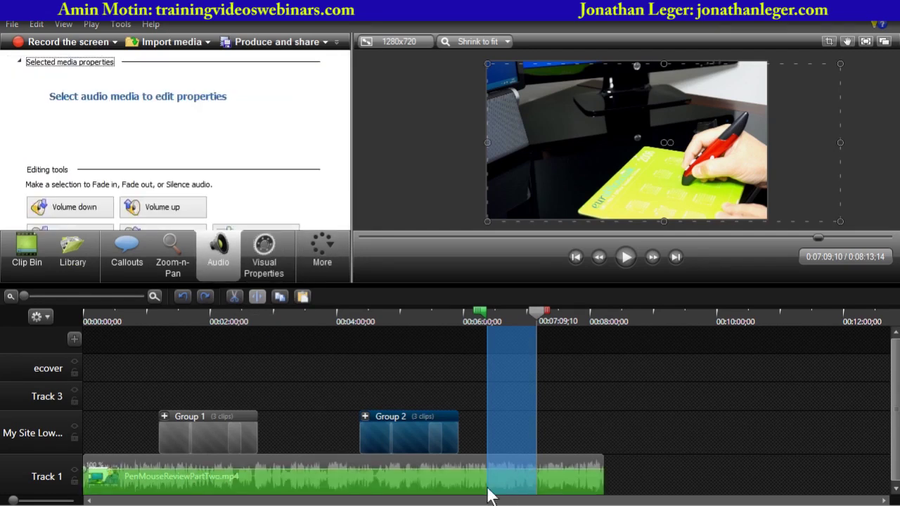
drag(71, 456, 67, 368)
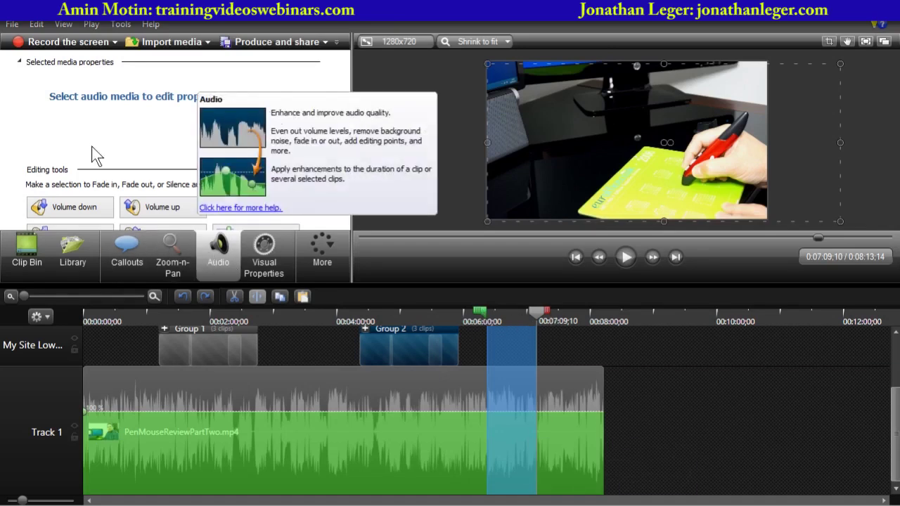
scroll(92, 147, down, 1)
scroll(93, 148, down, 1)
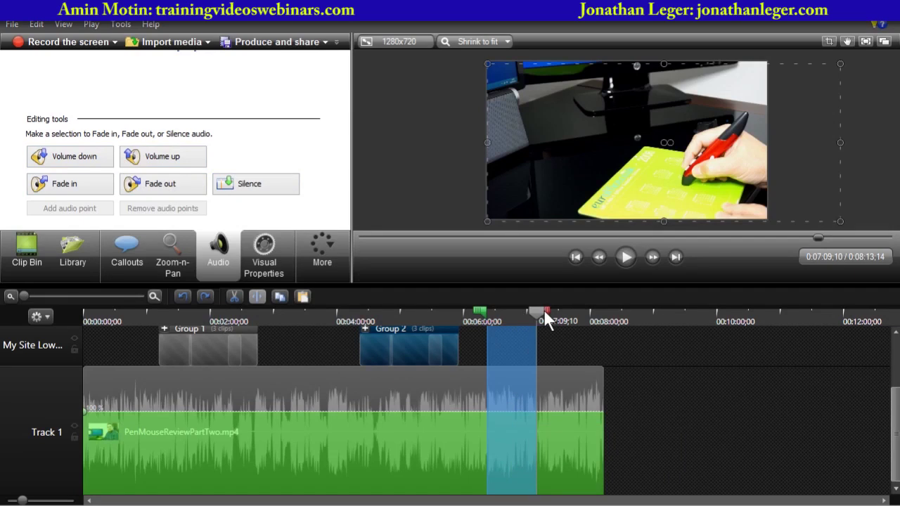
click(252, 190)
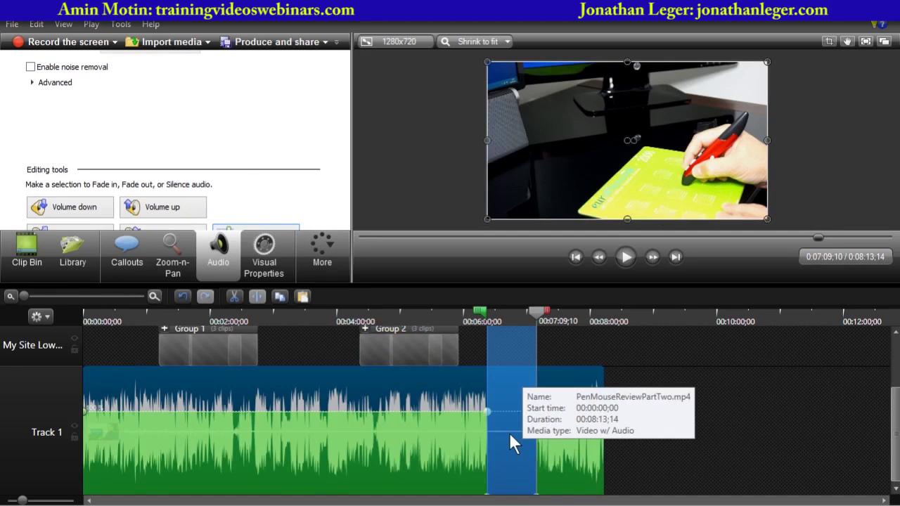
click(687, 388)
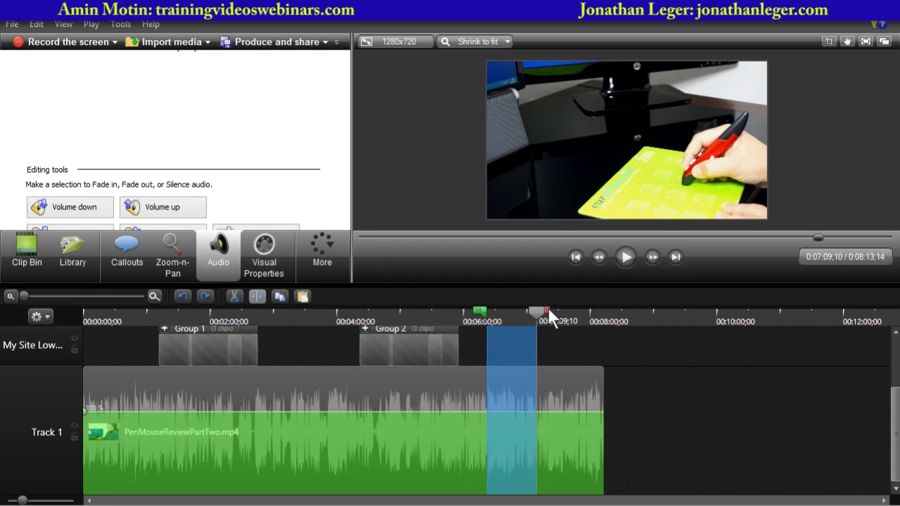
drag(548, 307, 467, 311)
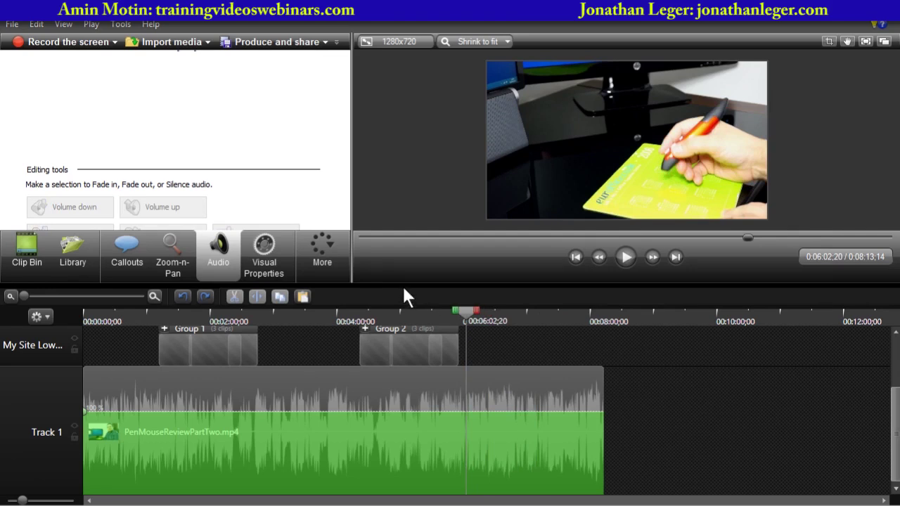
Step: Enlarge the preview and scrub Group 2 from 0:04:22 to 0:06:53;10, checking its images
drag(403, 285, 399, 340)
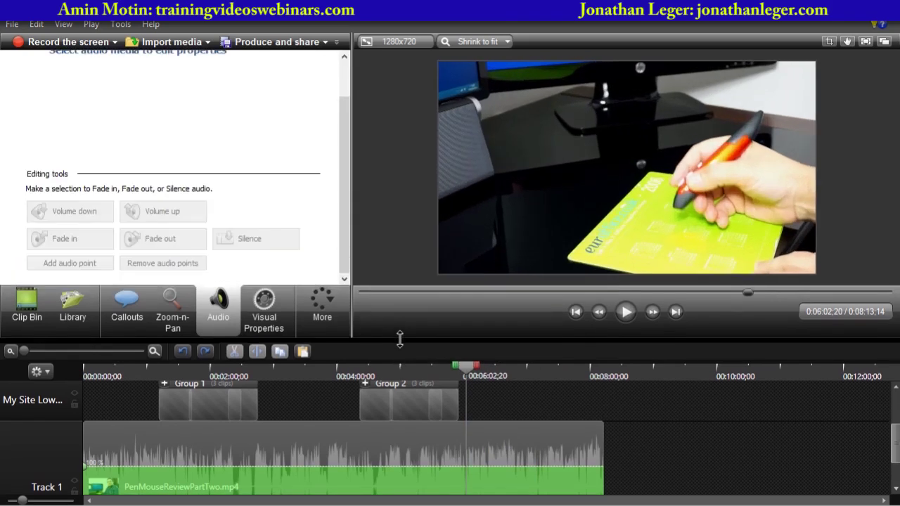
click(435, 397)
drag(458, 365, 393, 376)
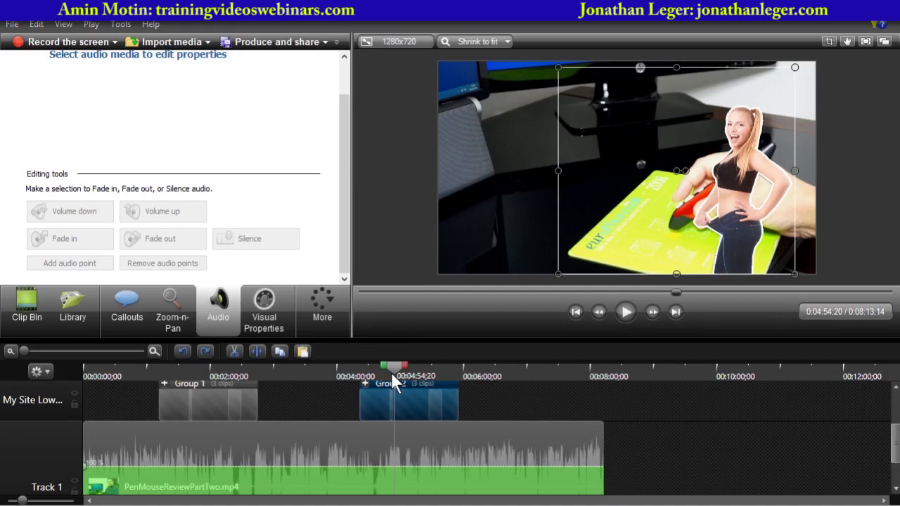
drag(391, 372, 441, 377)
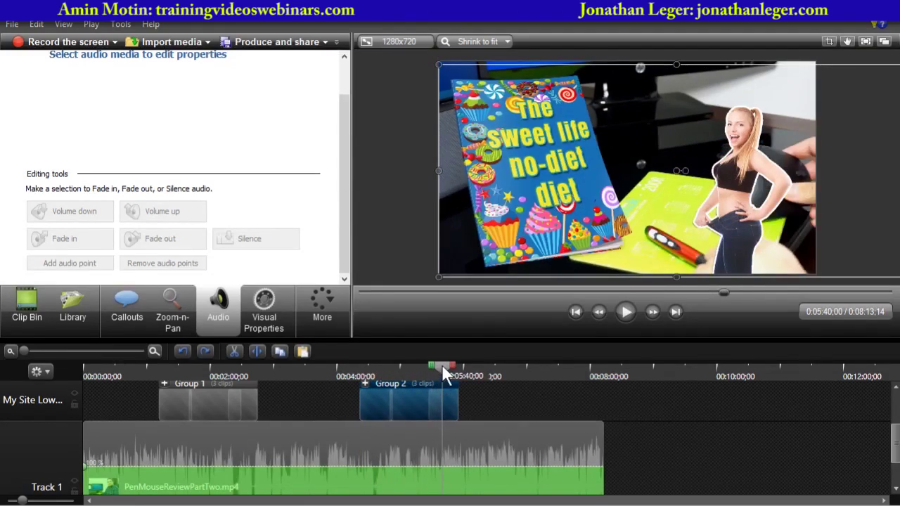
drag(442, 366, 511, 374)
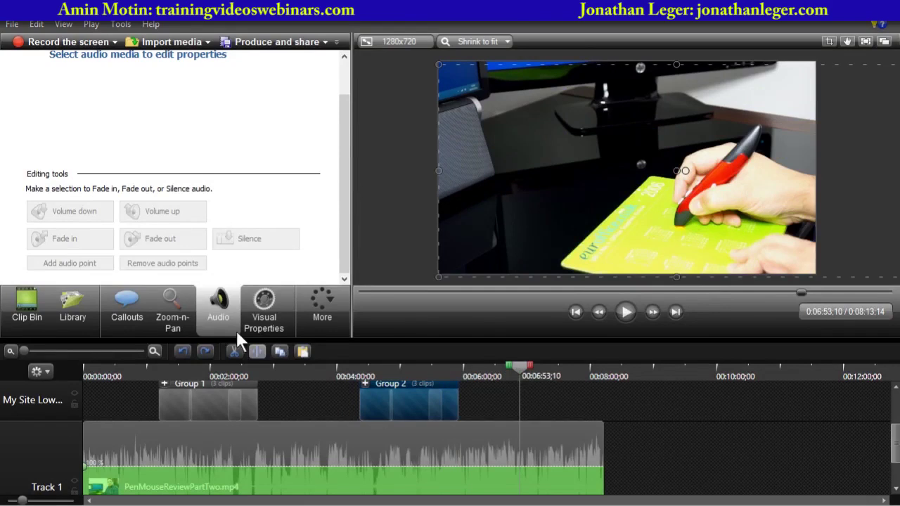
Step: Show the Clip Bin thumbnails and enlarge the timeline to reveal the ecover and Track 3 rows
click(35, 311)
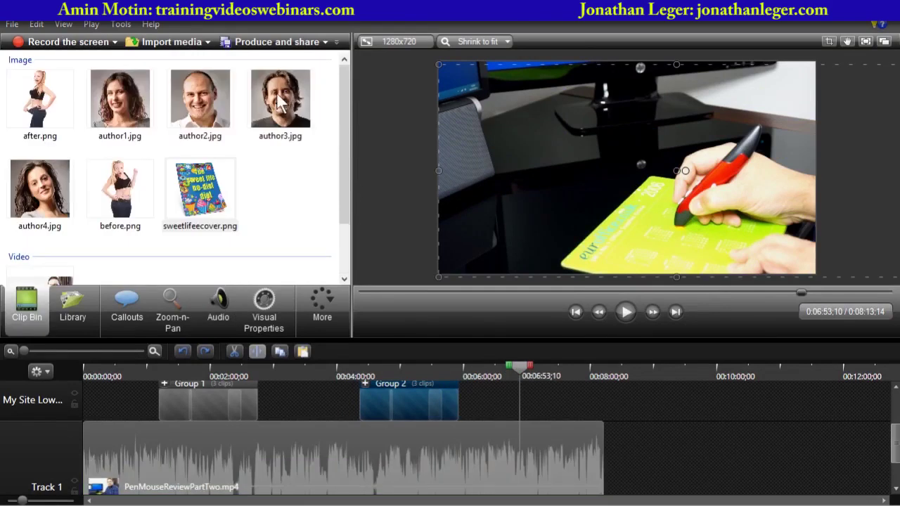
scroll(344, 149, down, 2)
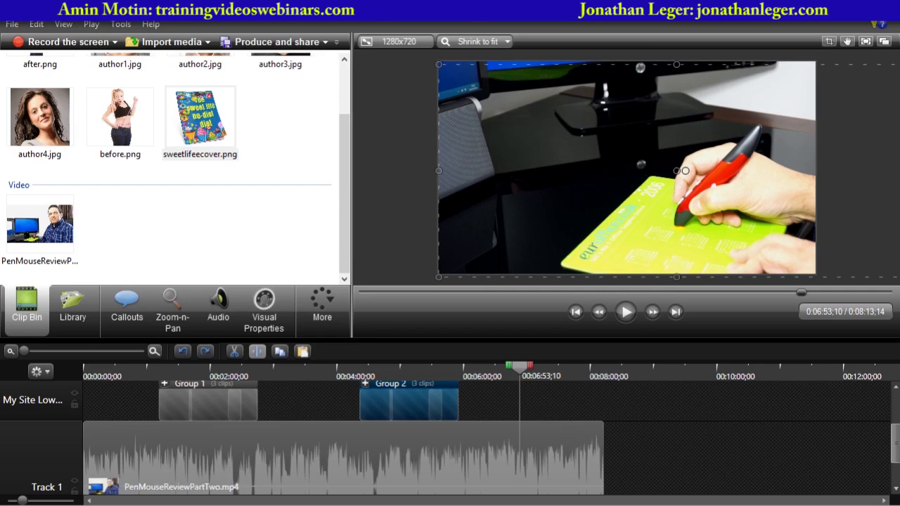
drag(489, 339, 492, 207)
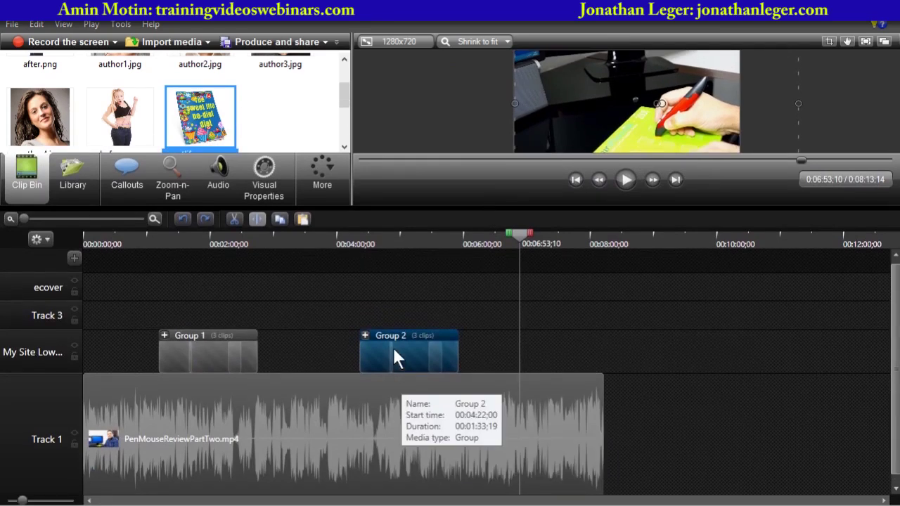
Step: Ungroup Group 2 into separate before.png, after.png and ecover clips on their own tracks
click(364, 336)
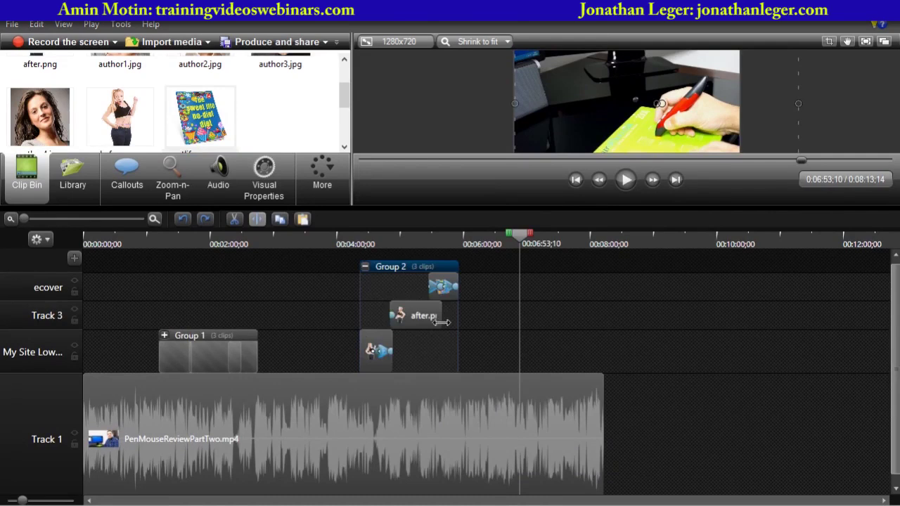
click(549, 311)
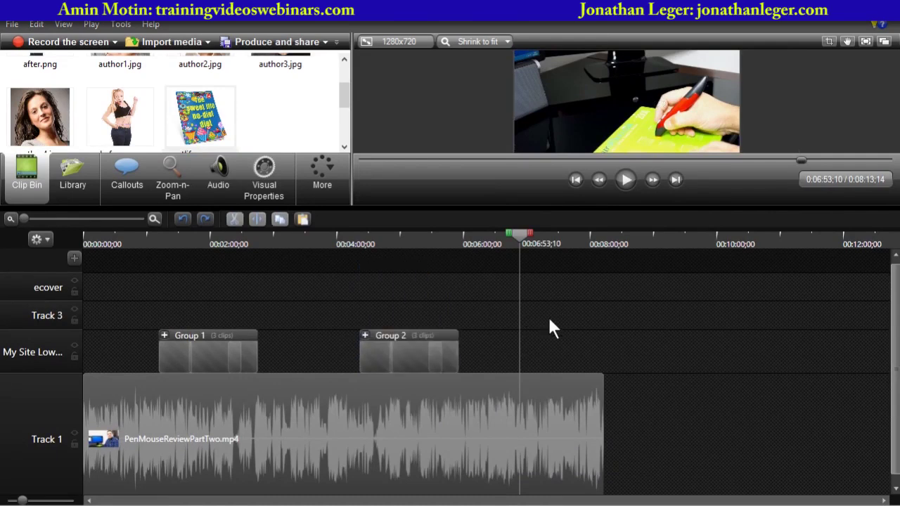
click(365, 335)
right_click(398, 280)
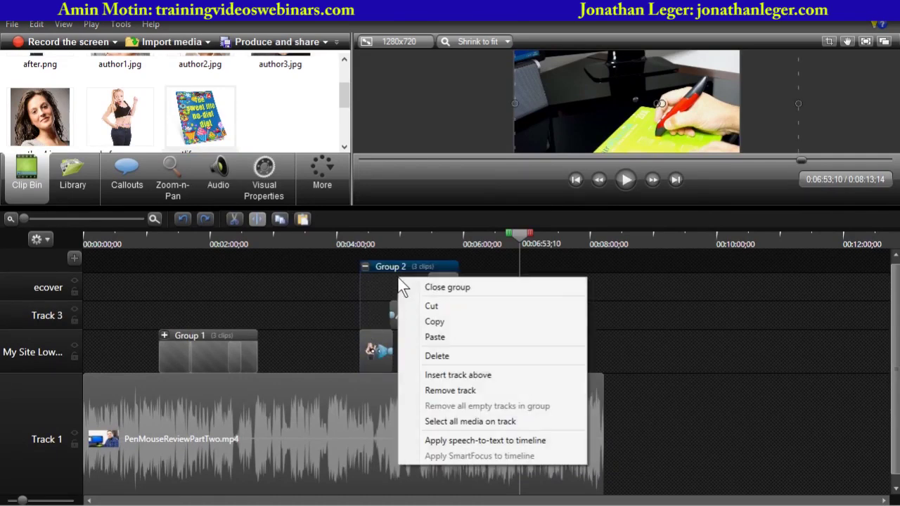
click(432, 286)
right_click(413, 354)
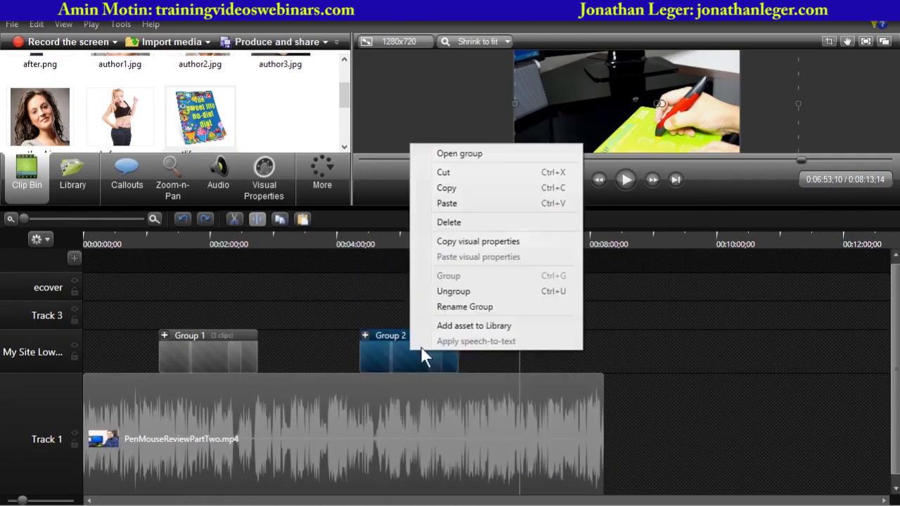
click(461, 290)
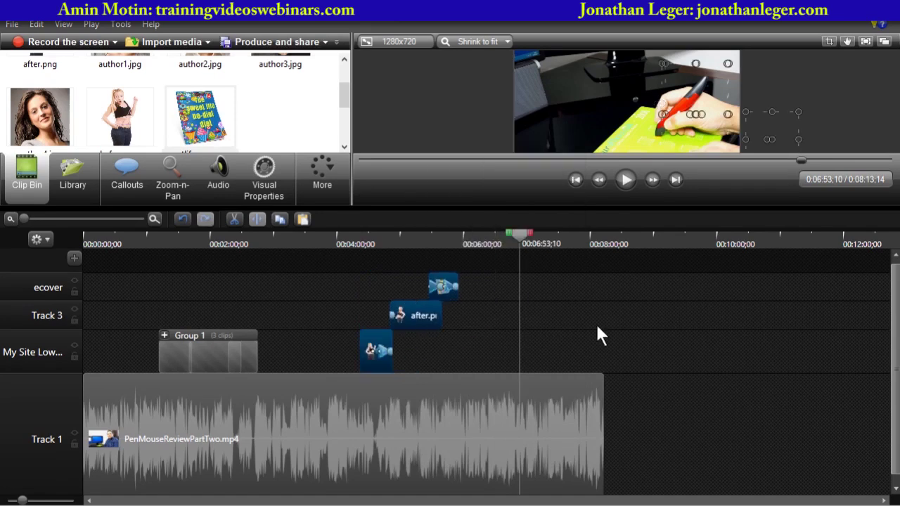
drag(505, 236, 353, 277)
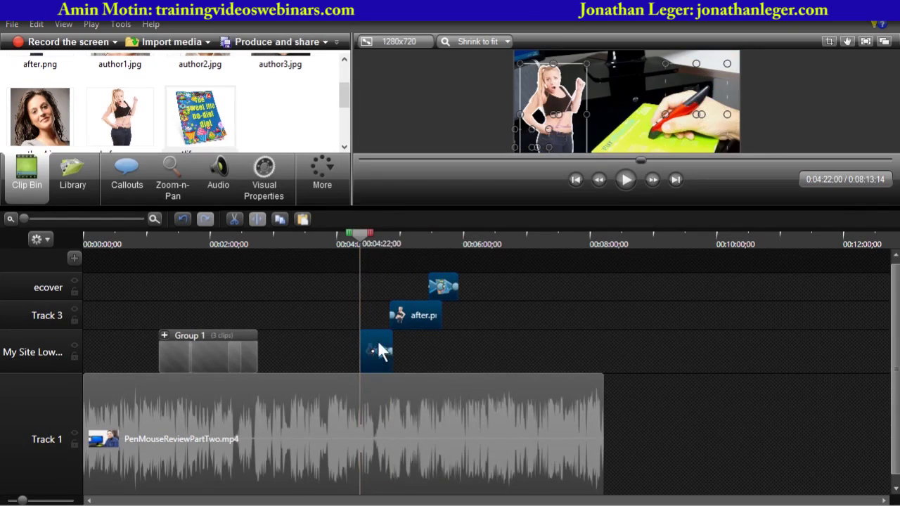
Step: Copy the before.png clip at 0:04:22;00
click(377, 347)
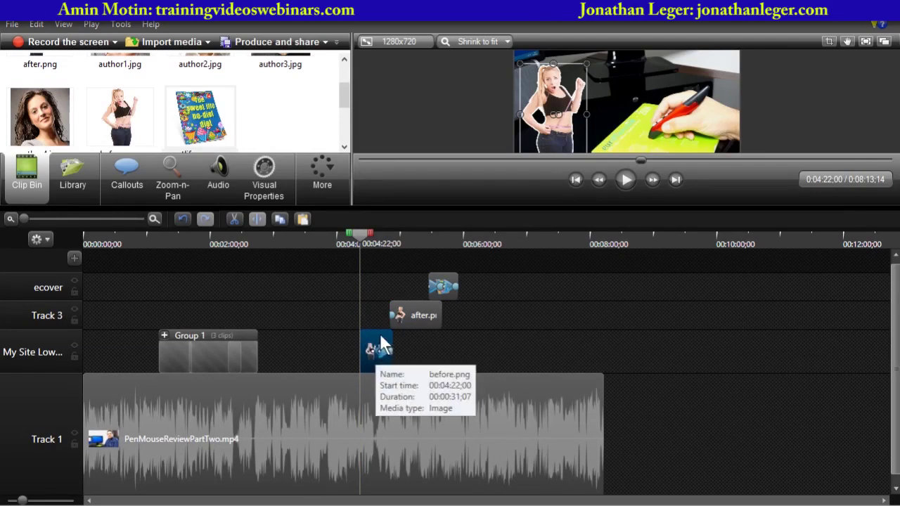
right_click(376, 340)
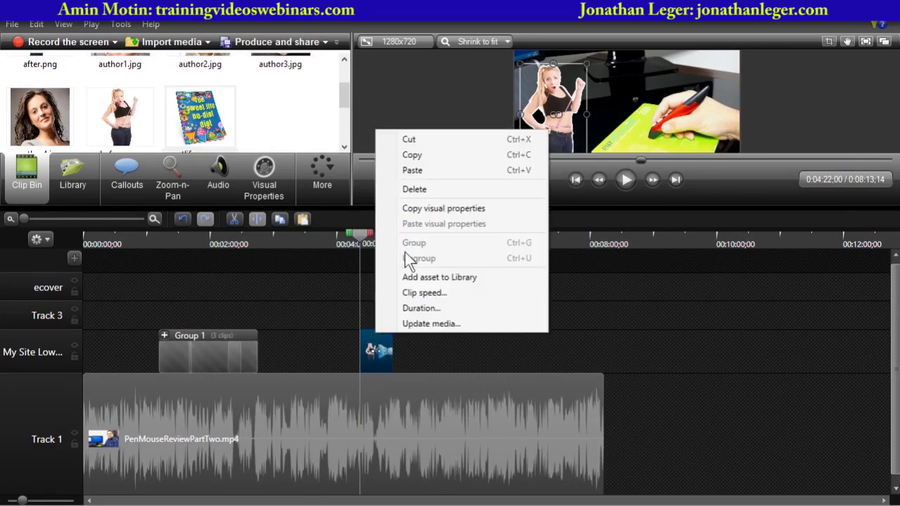
click(416, 160)
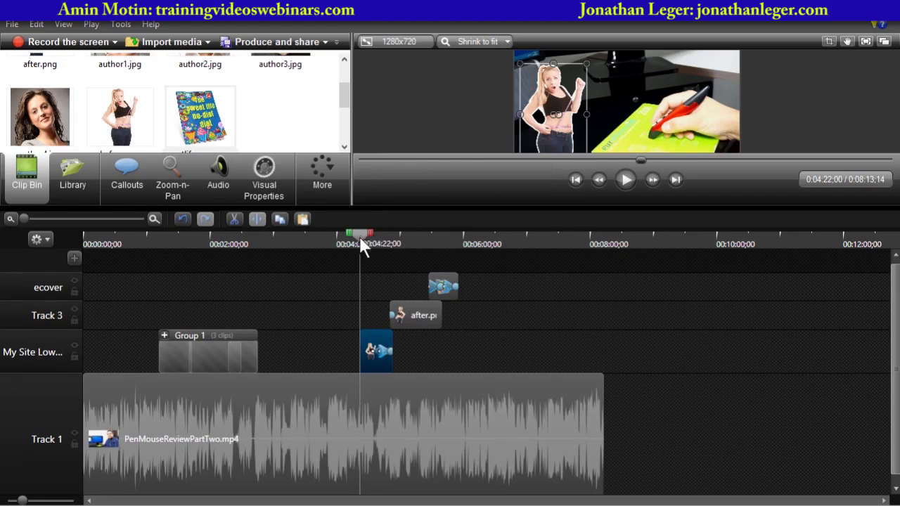
Step: Paste a before.png copy near 6:26 on the My Site track, then delete it
drag(359, 237, 497, 243)
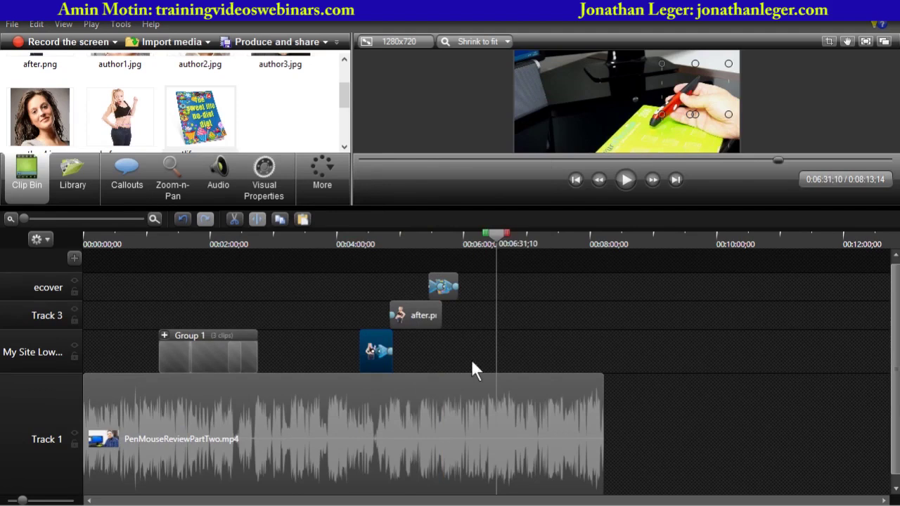
right_click(500, 348)
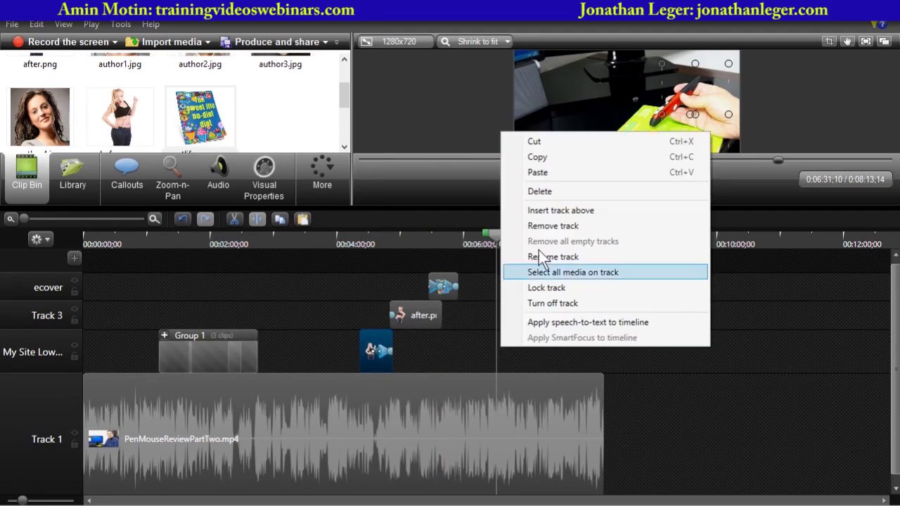
click(541, 176)
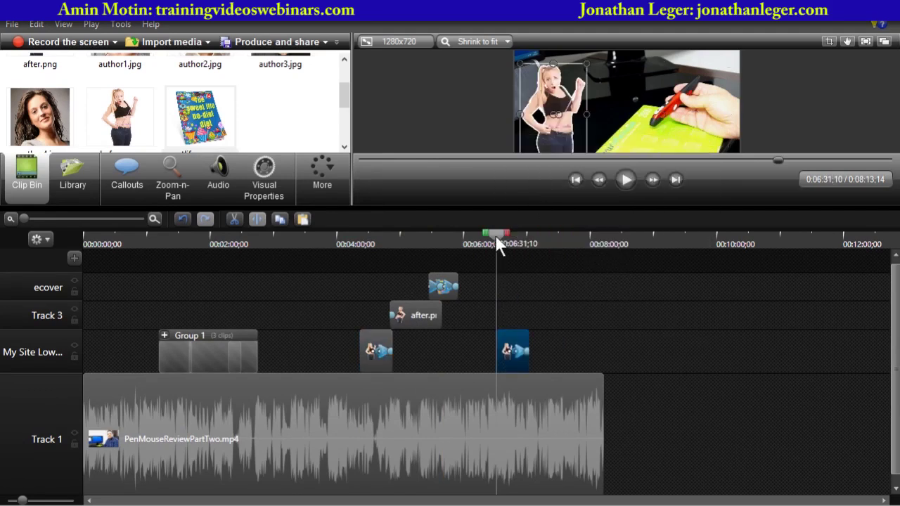
drag(497, 238, 499, 257)
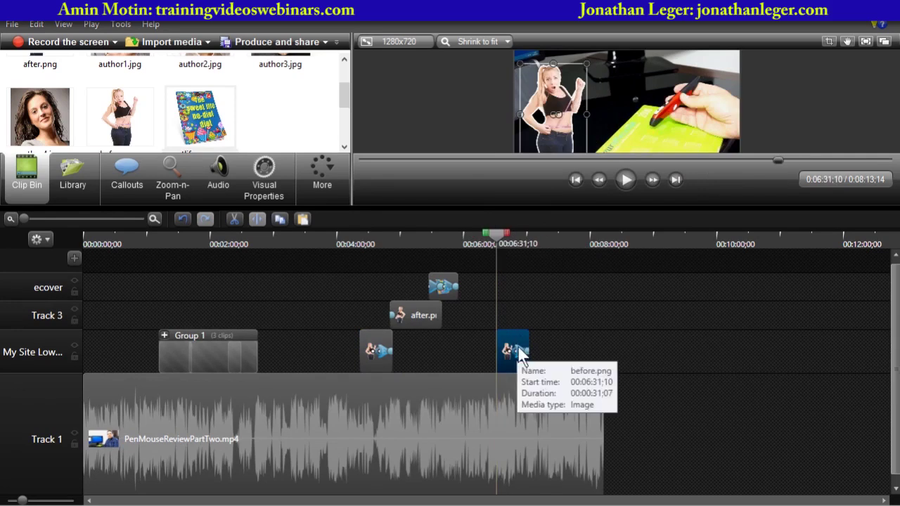
click(376, 346)
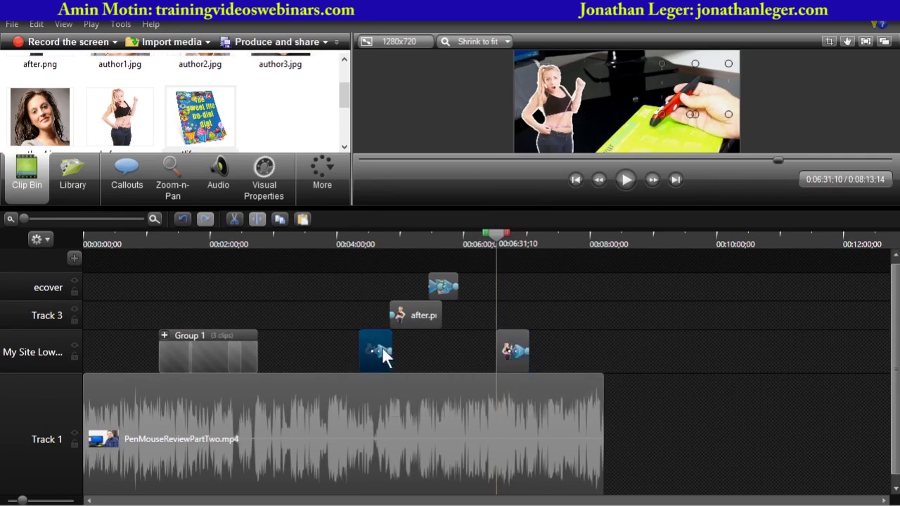
click(514, 346)
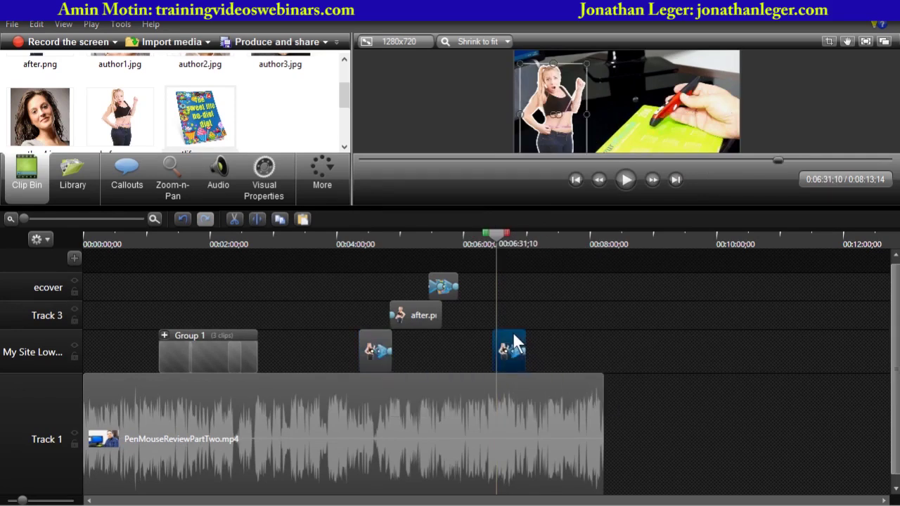
key(Delete)
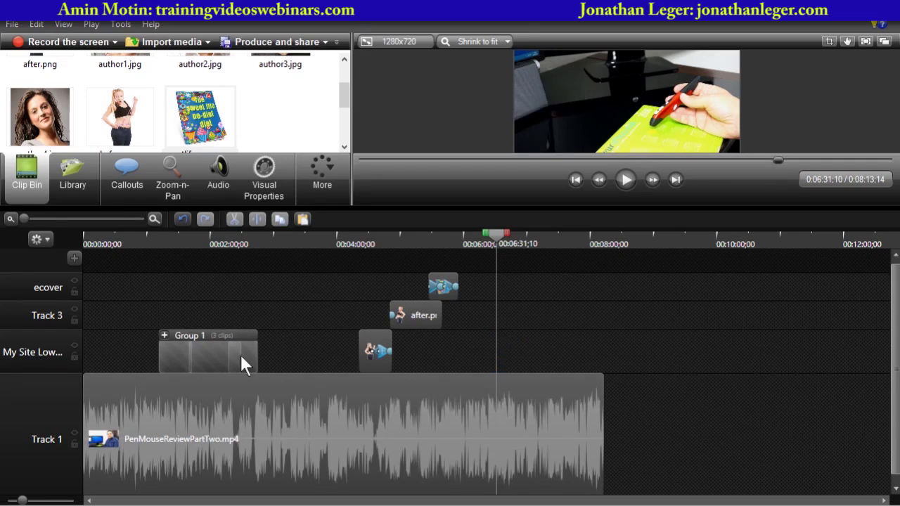
Step: Paste a trial copy of Group 1 at 0:07:31 and delete it, leaving Group 1 unchanged
click(189, 351)
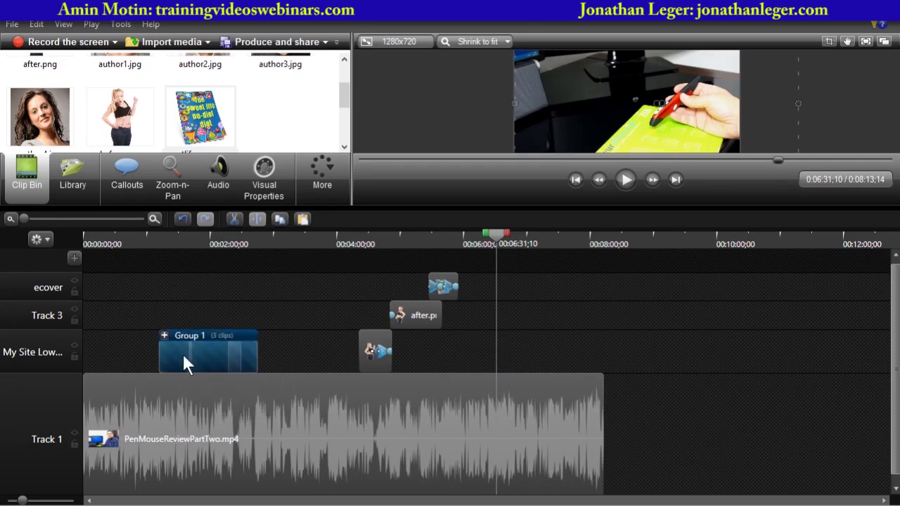
right_click(205, 347)
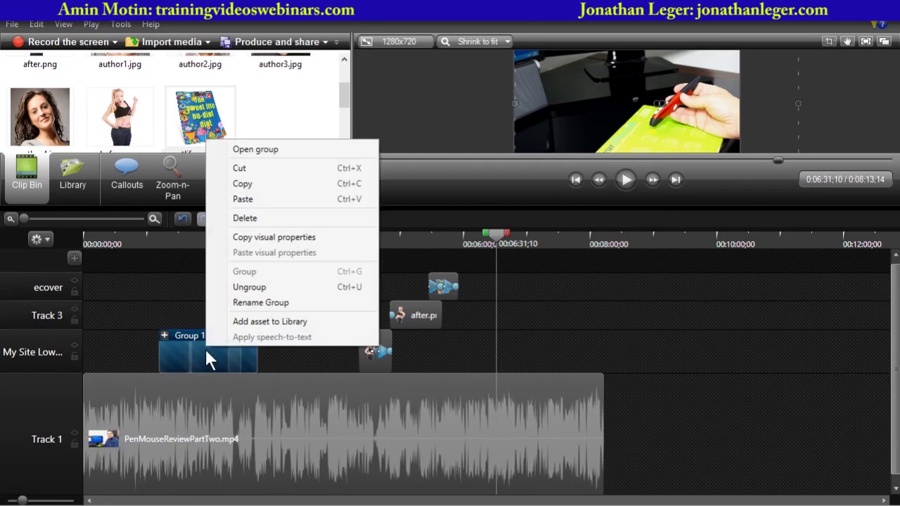
click(247, 186)
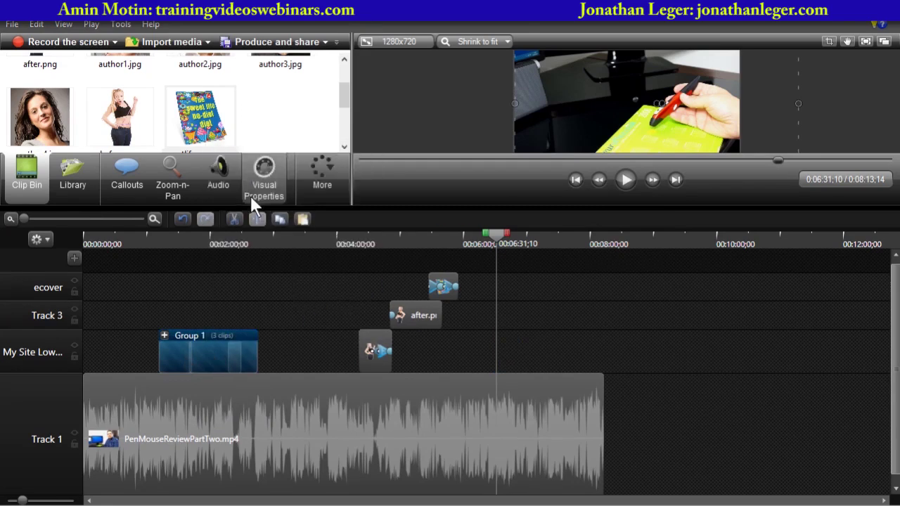
click(559, 238)
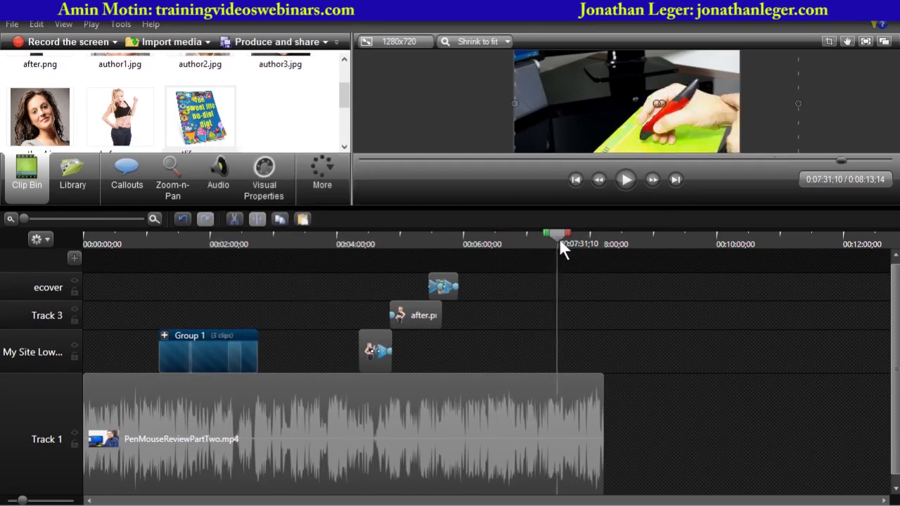
right_click(558, 354)
click(595, 178)
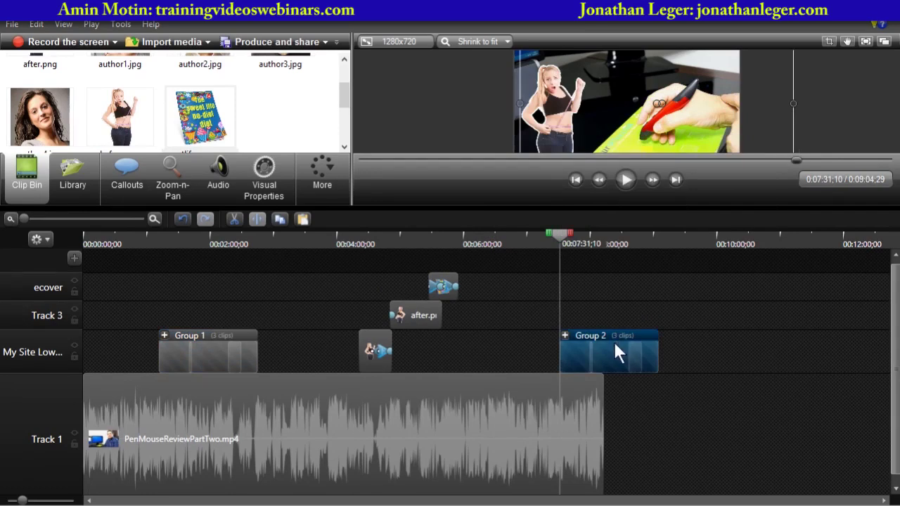
key(Delete)
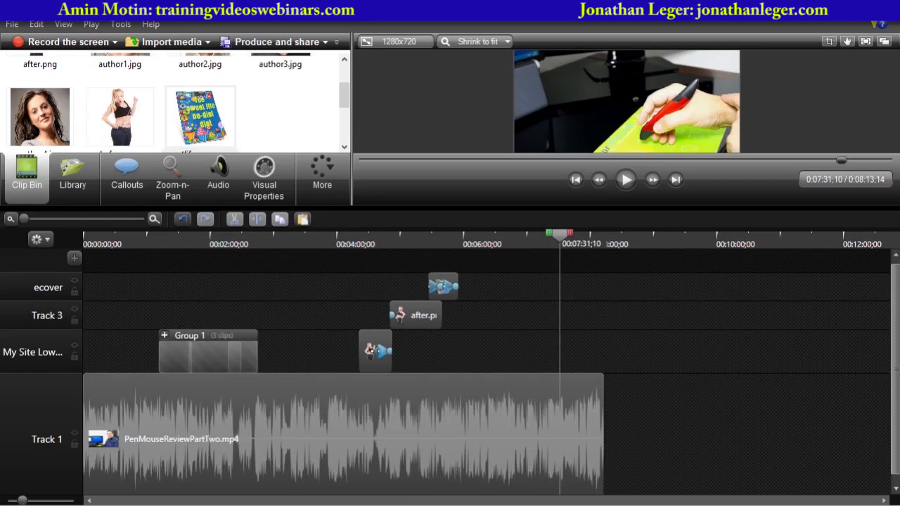
click(217, 349)
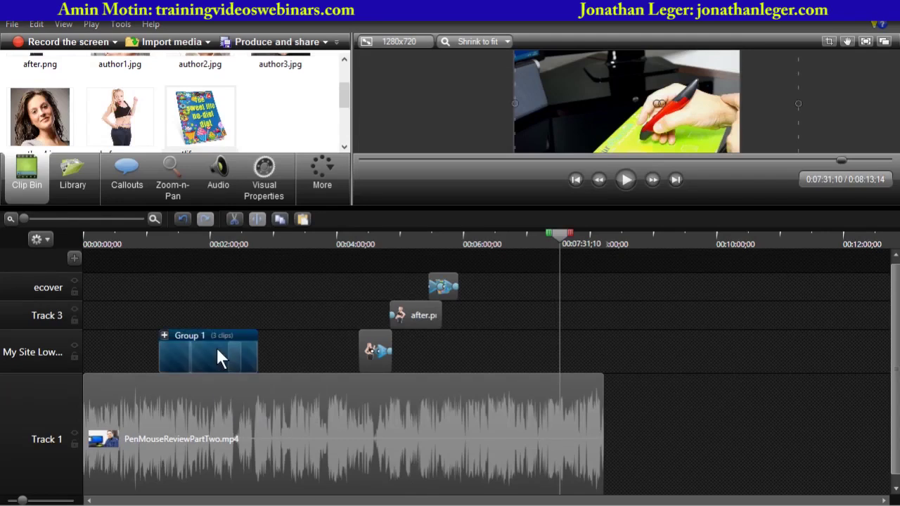
right_click(217, 348)
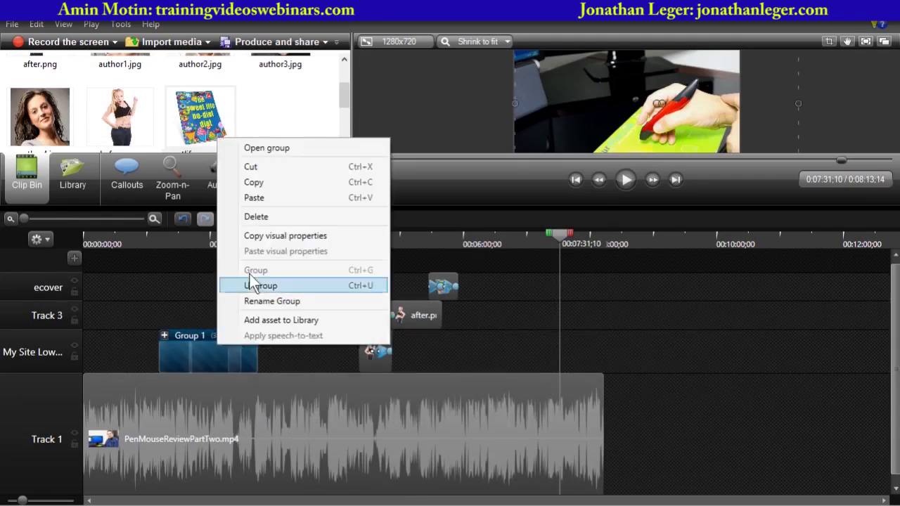
click(562, 344)
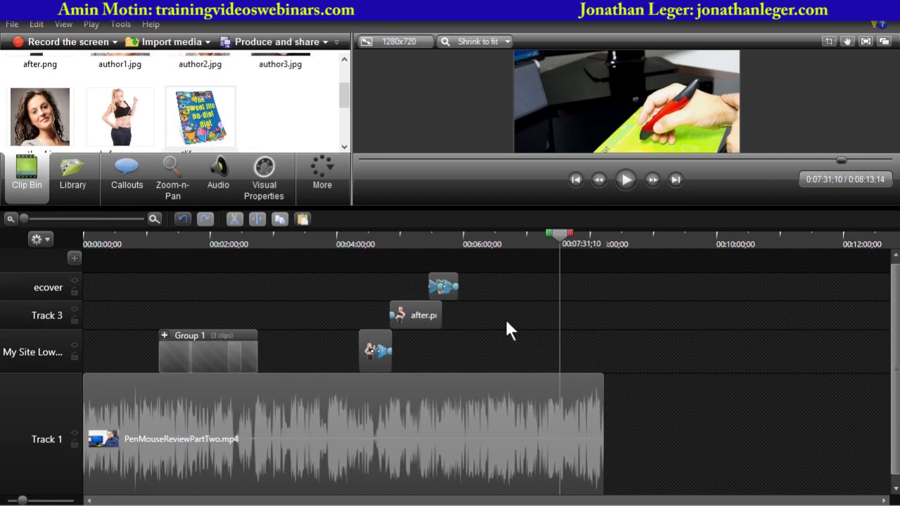
Step: Marquee-select the ecover, after.png and small My Site clips and group them into Group 2
click(375, 348)
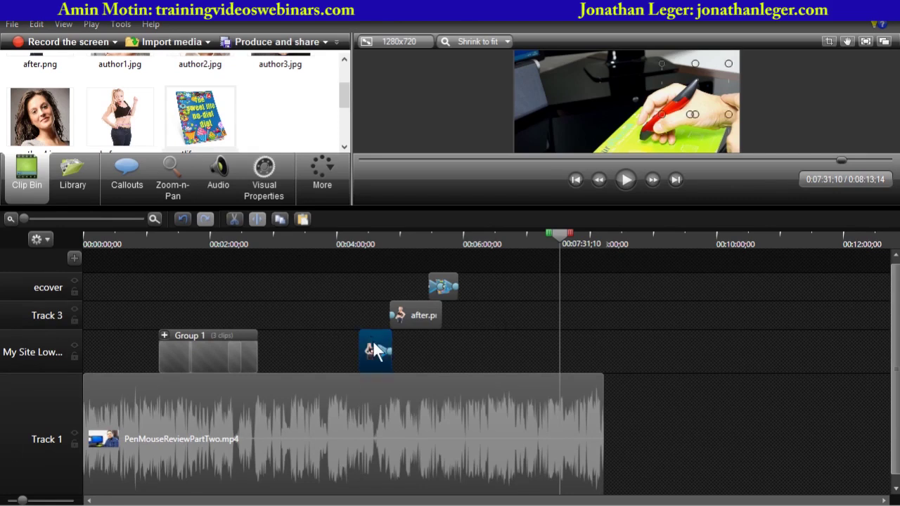
ctrl+click(415, 309)
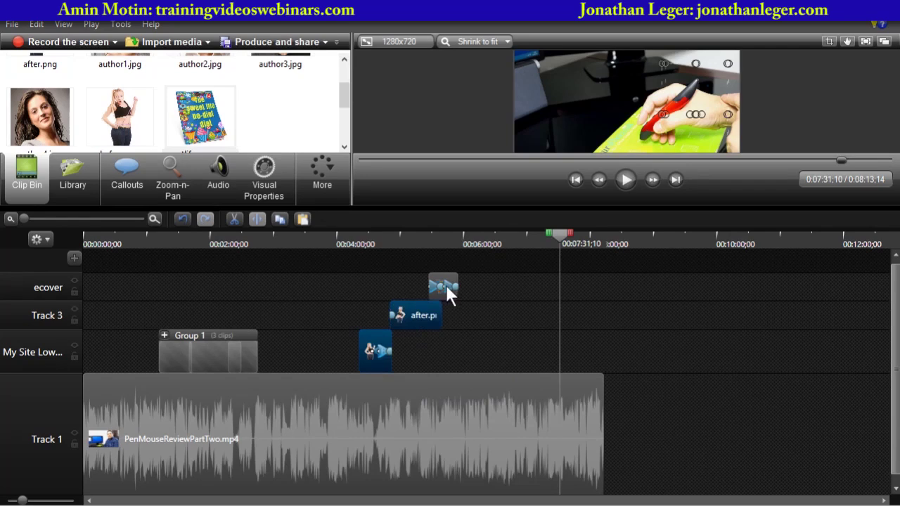
ctrl+click(443, 281)
click(494, 345)
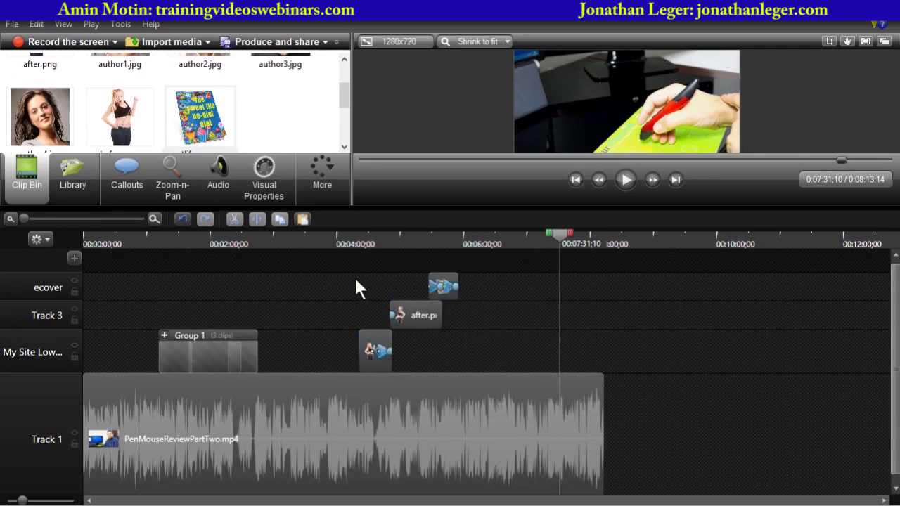
drag(355, 278, 481, 350)
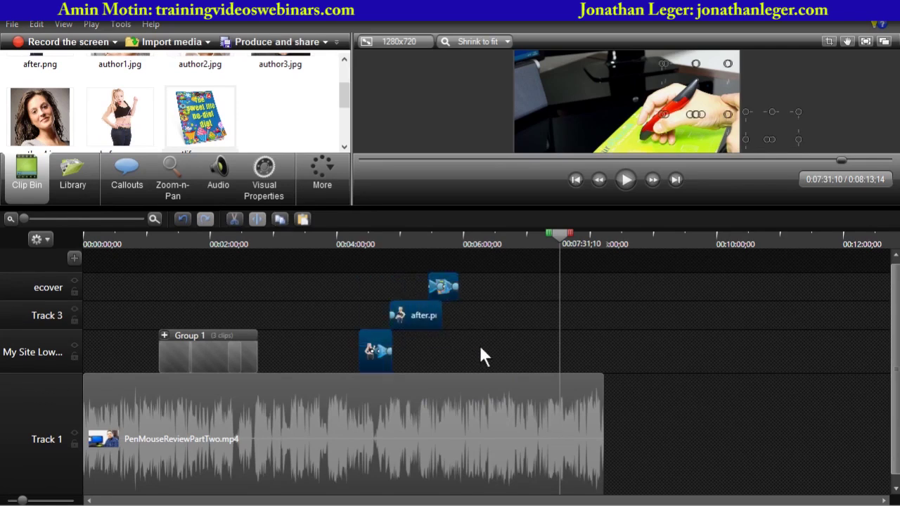
right_click(410, 308)
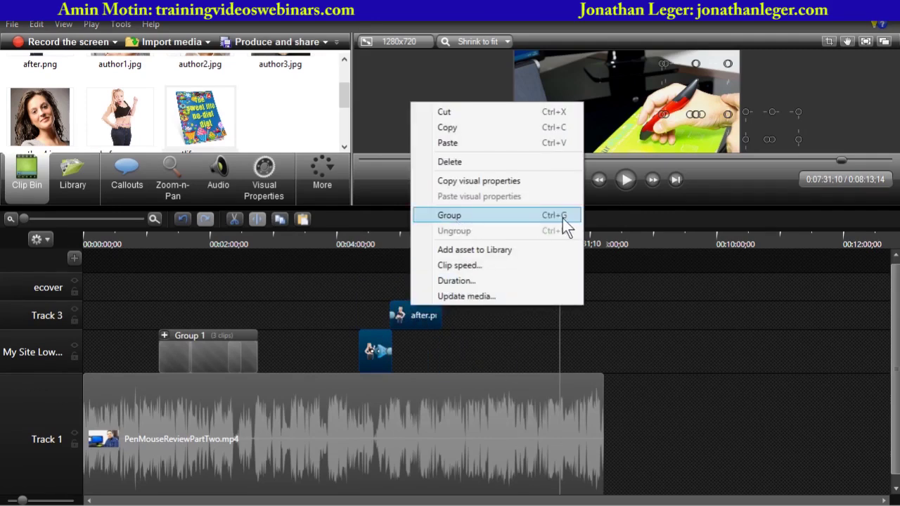
click(450, 218)
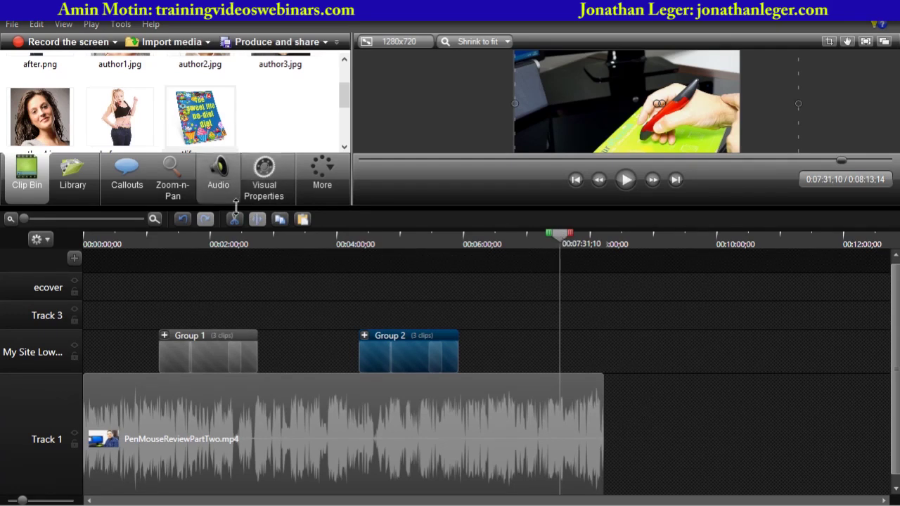
Step: Import RegisterNow.png from the Downloads folder into the Clip Bin
click(172, 43)
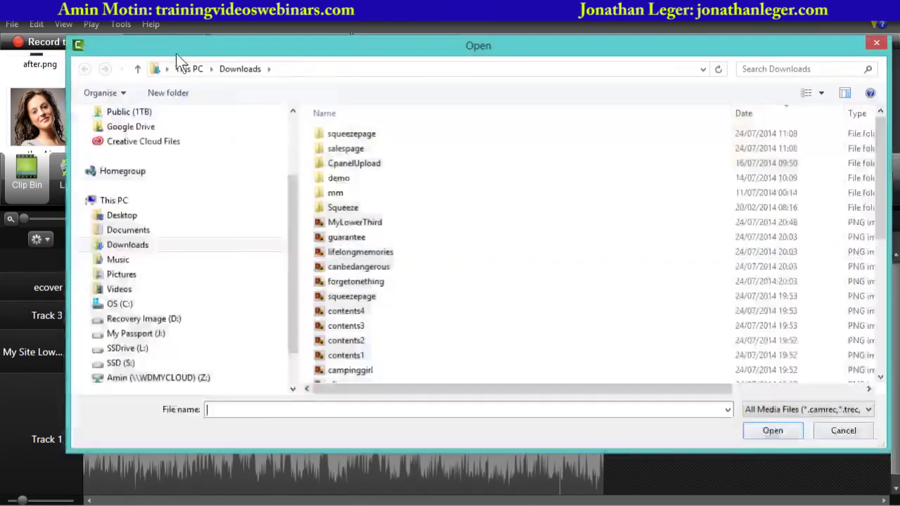
click(514, 282)
scroll(515, 282, down, 6)
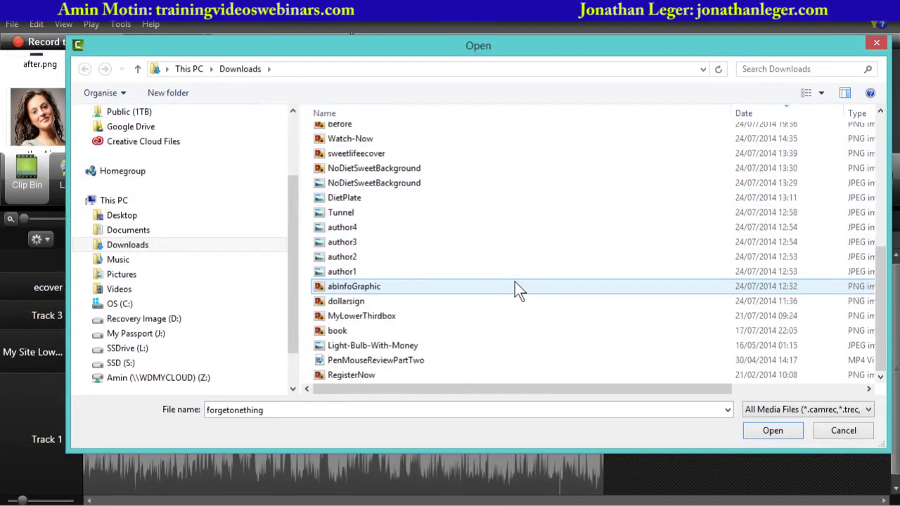
click(352, 375)
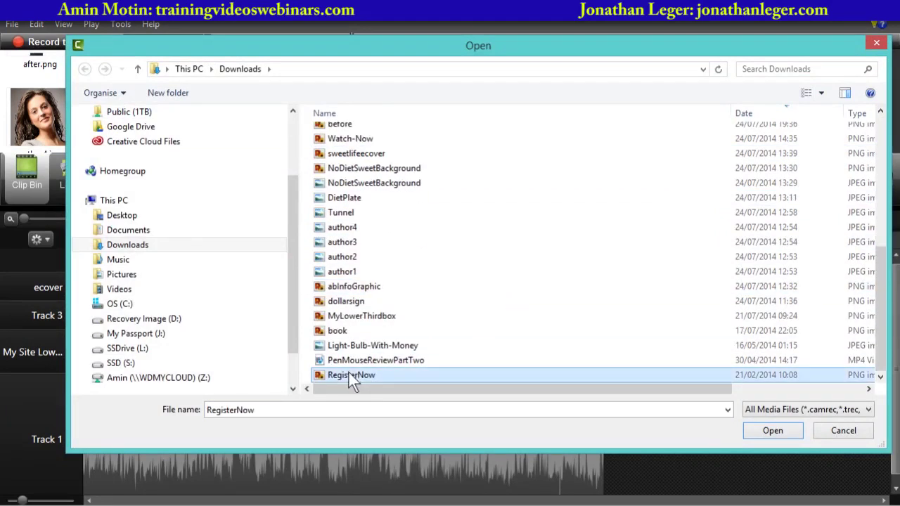
click(756, 431)
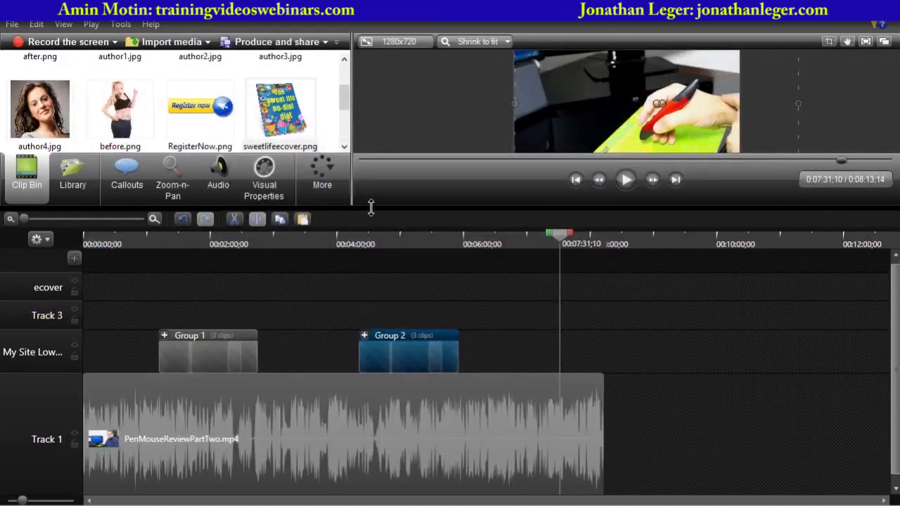
Step: Place RegisterNow.png on Track 3 at the 0:07:31;10 playhead, after Group 2
drag(371, 206, 353, 237)
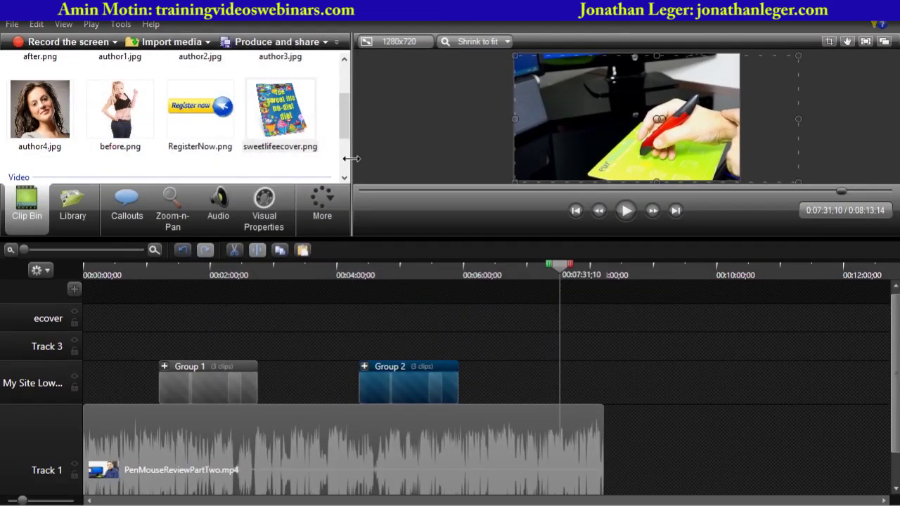
mouse_move(346, 136)
mouse_down()
mouse_move(345, 169)
mouse_move(342, 111)
mouse_move(344, 120)
mouse_up()
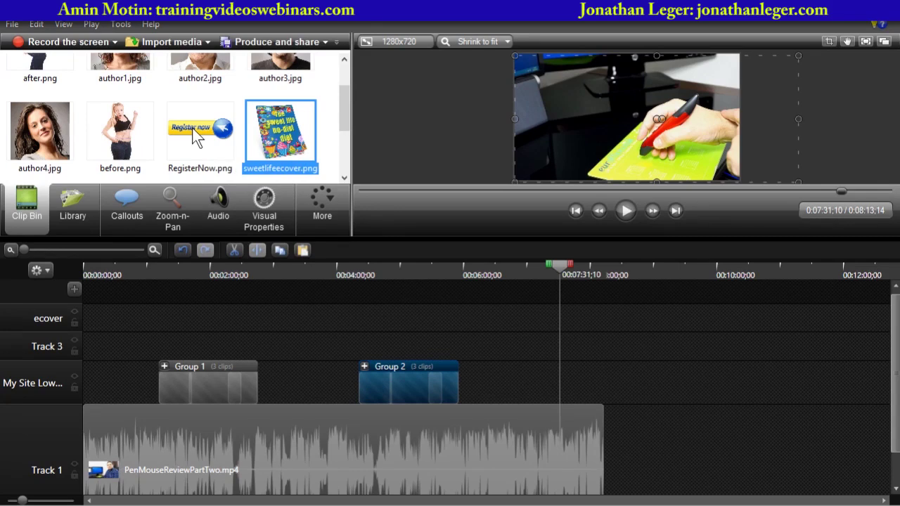
click(187, 135)
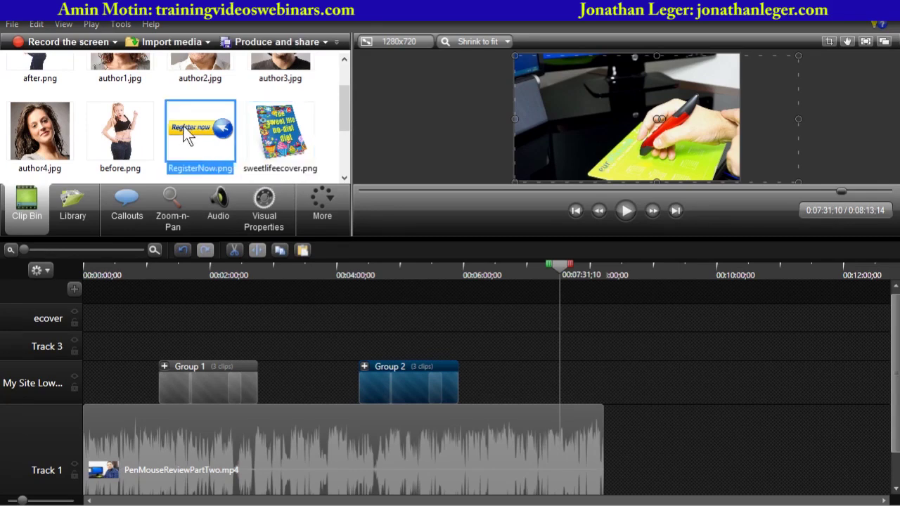
drag(186, 135, 567, 344)
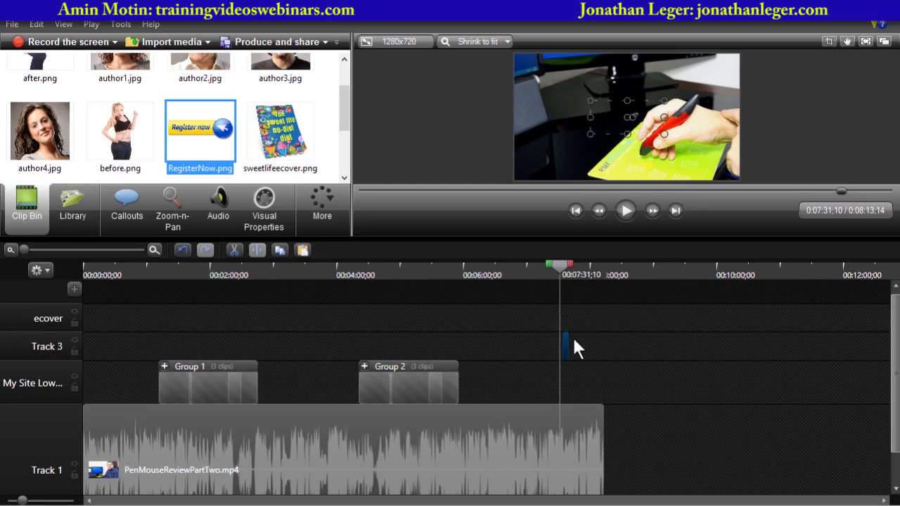
Step: Lengthen the RegisterNow clip to about 38 seconds, then shrink it into the frame's bottom-right corner
click(566, 343)
mouse_move(566, 342)
mouse_down()
mouse_move(597, 344)
mouse_move(569, 350)
mouse_up()
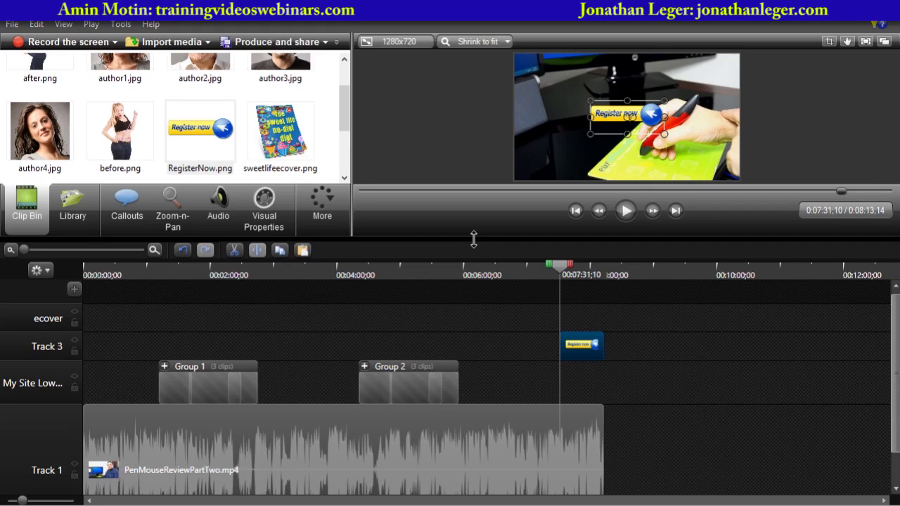
drag(474, 241, 474, 290)
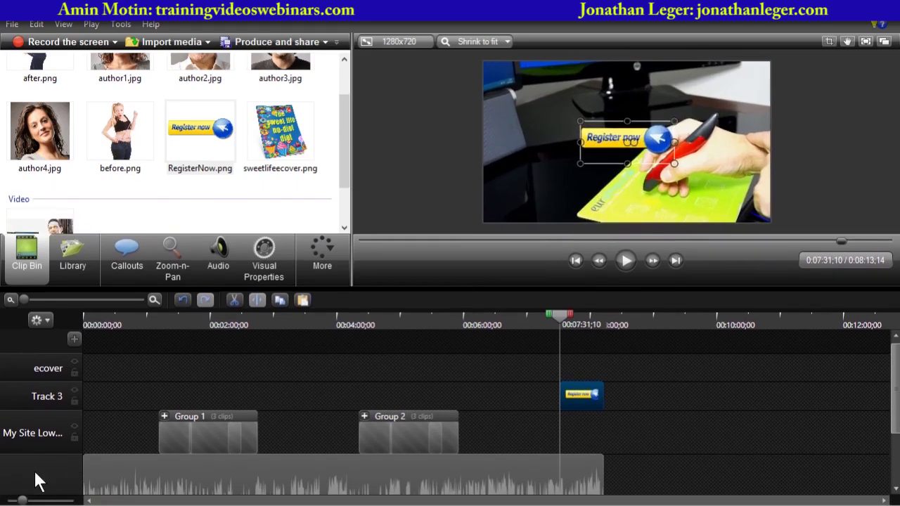
scroll(43, 468, up, 1)
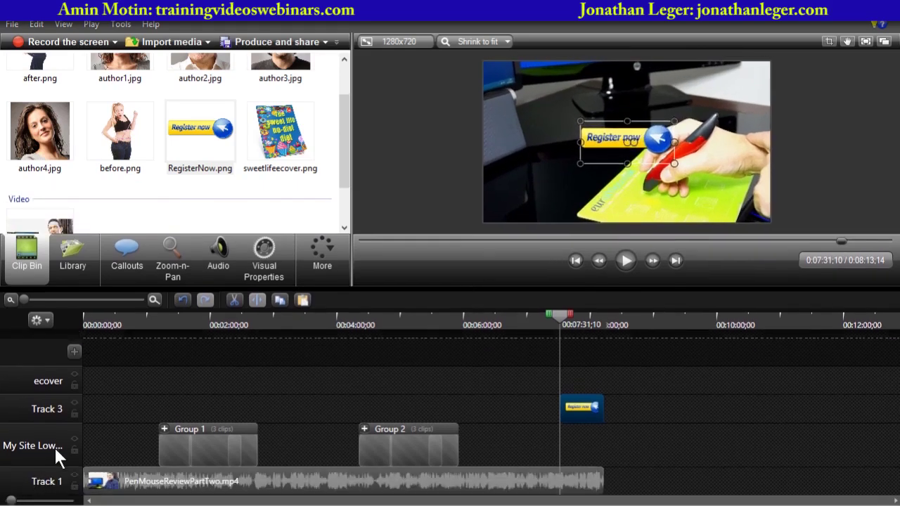
scroll(60, 454, up, 1)
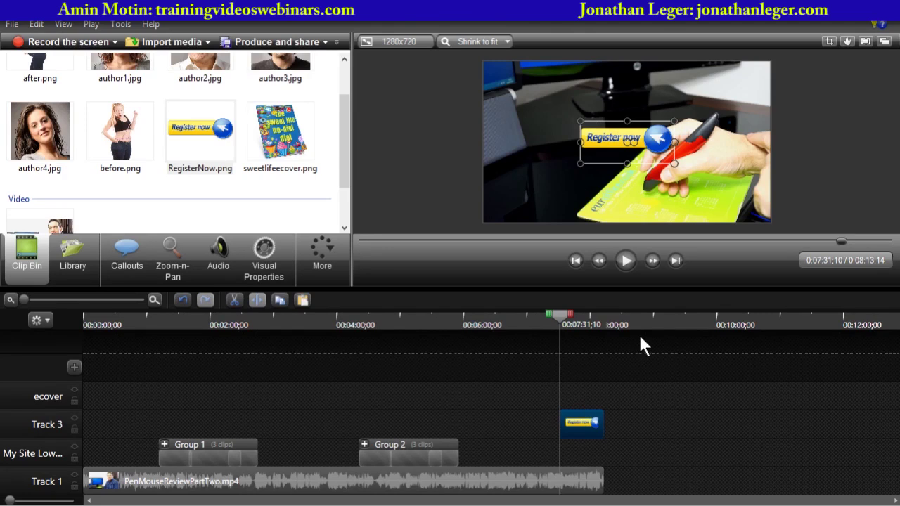
drag(604, 138, 700, 202)
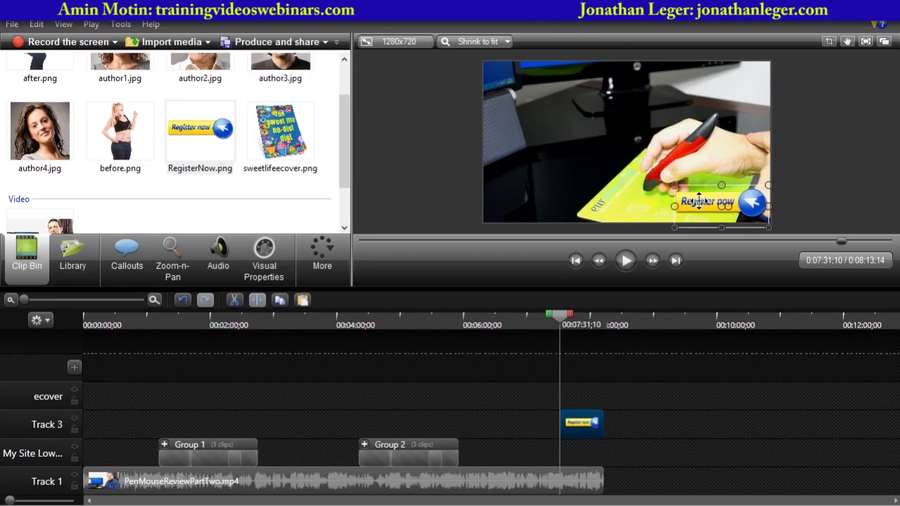
drag(674, 185, 696, 196)
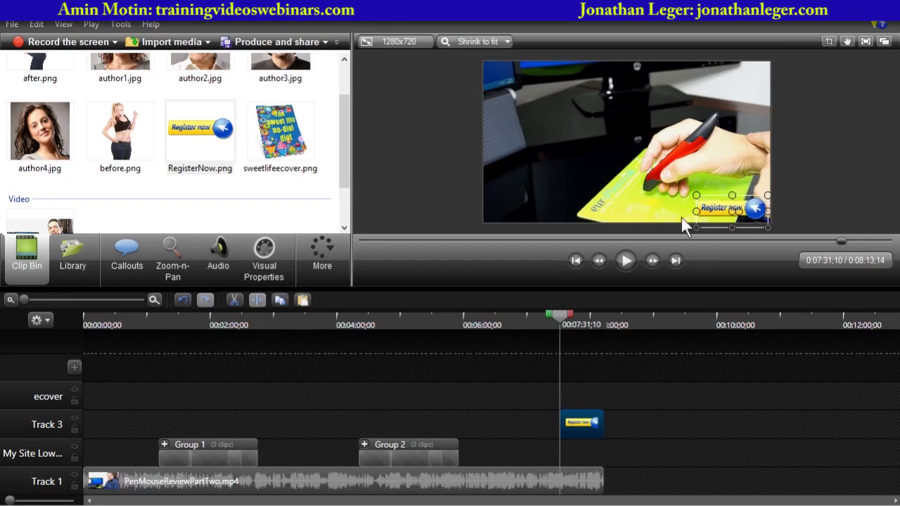
Step: Set the Register now image's opacity to 0 in Visual Properties so it starts invisible
click(268, 249)
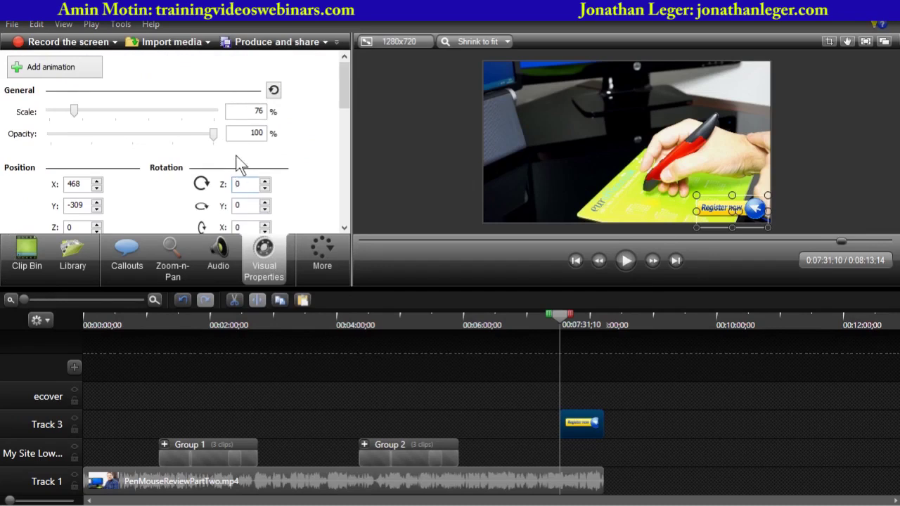
drag(215, 136, 38, 138)
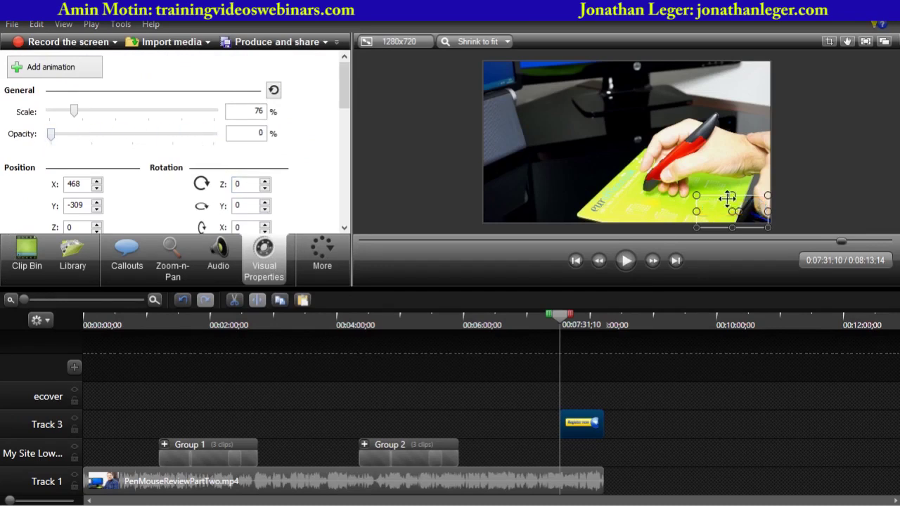
click(820, 194)
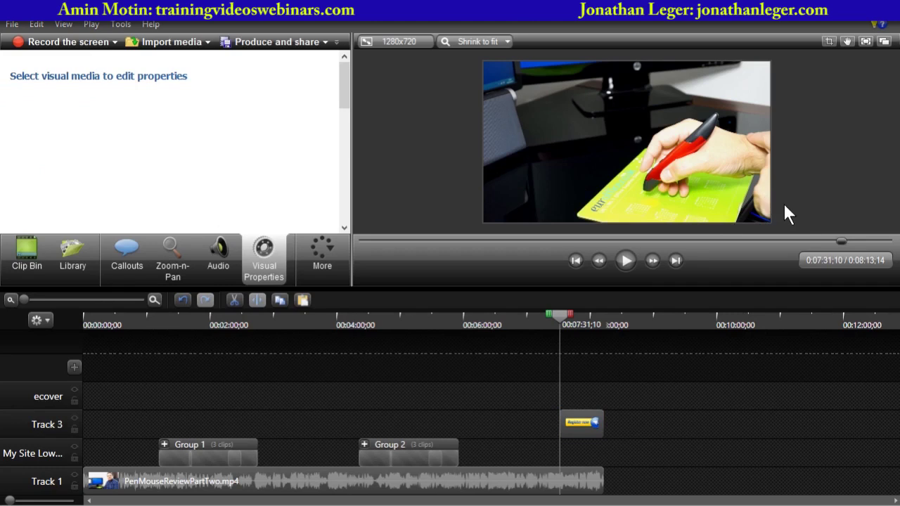
Step: At 07:48, add an animation bringing the image to 100% opacity, 292% scale, centred
click(560, 315)
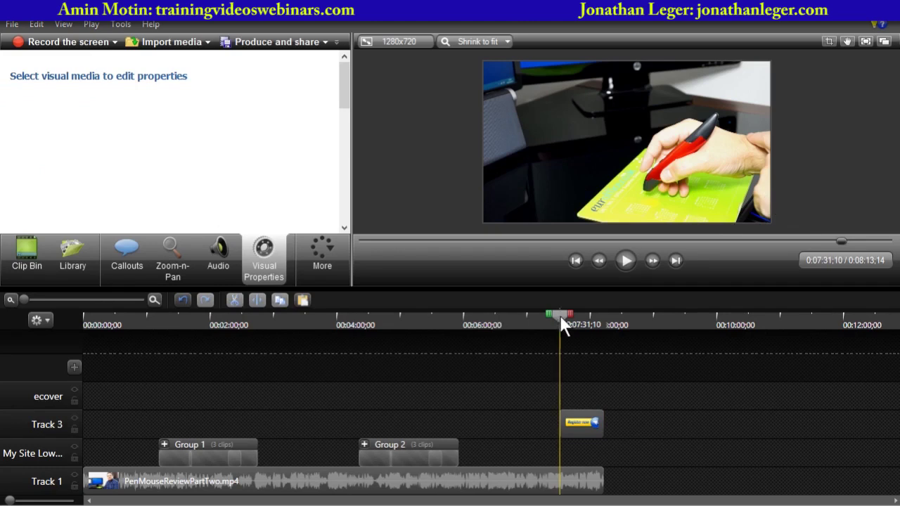
drag(562, 315, 578, 320)
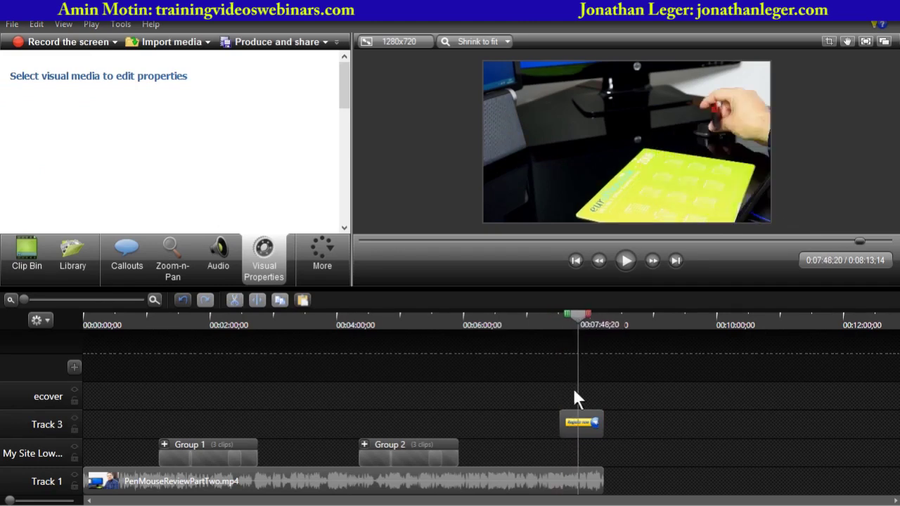
click(587, 424)
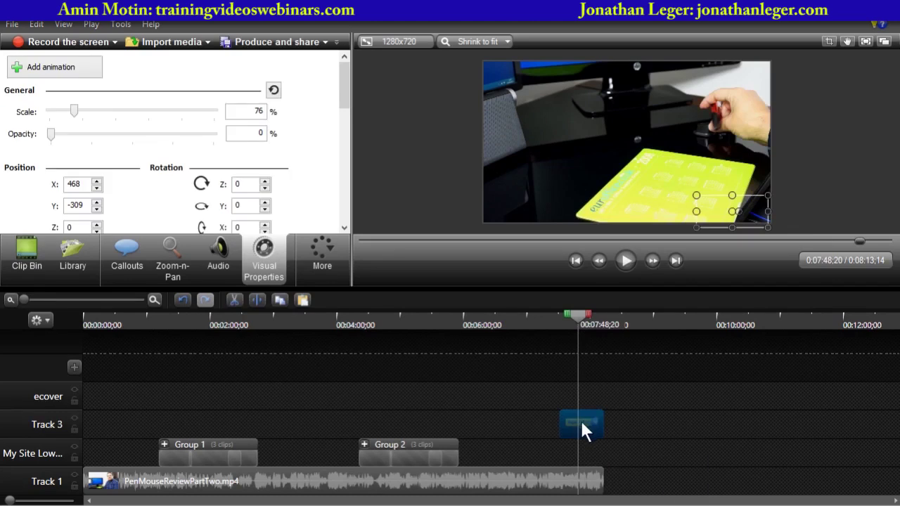
click(42, 69)
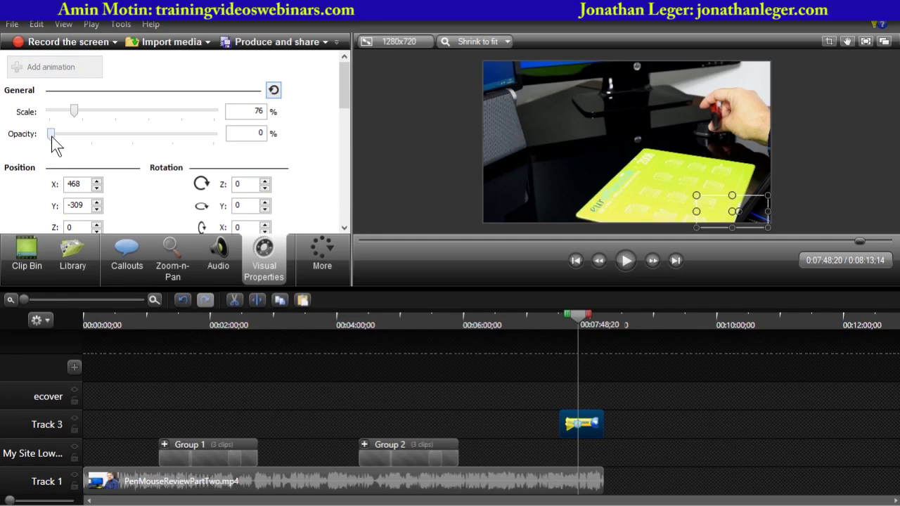
drag(52, 136, 170, 141)
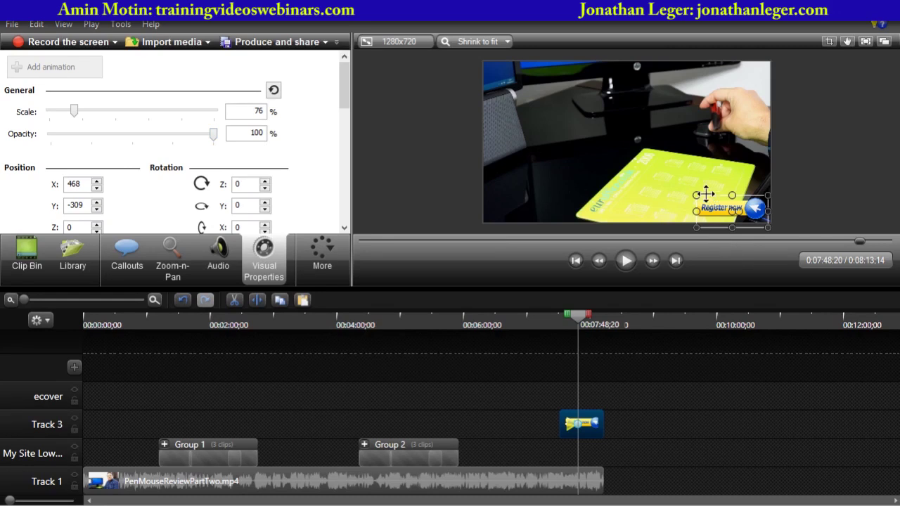
drag(696, 195, 489, 133)
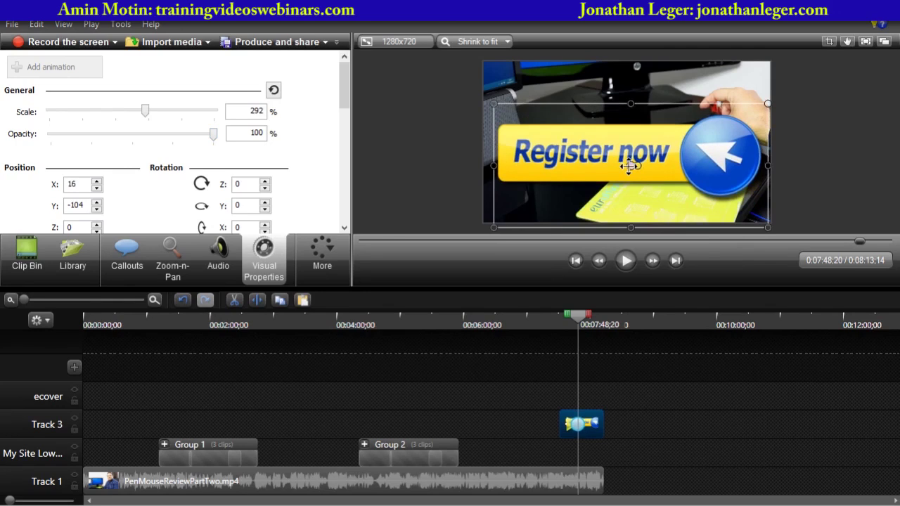
drag(629, 166, 628, 142)
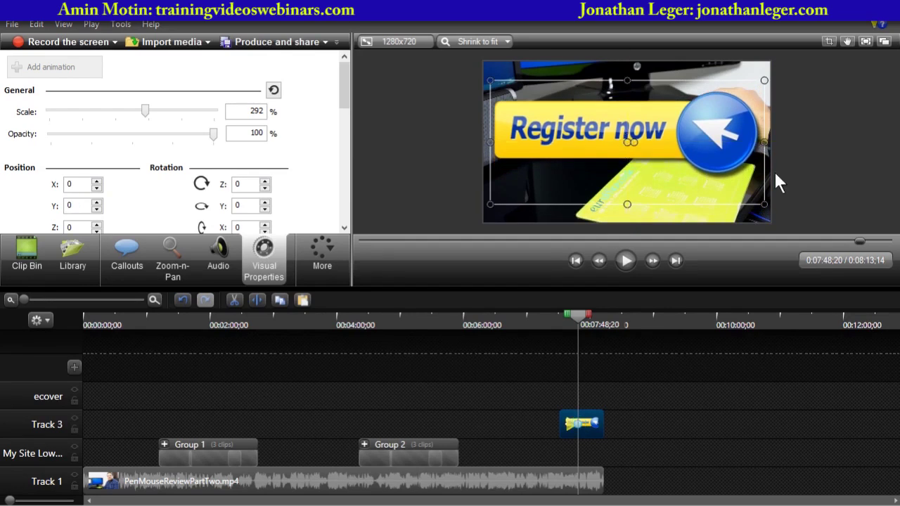
click(806, 178)
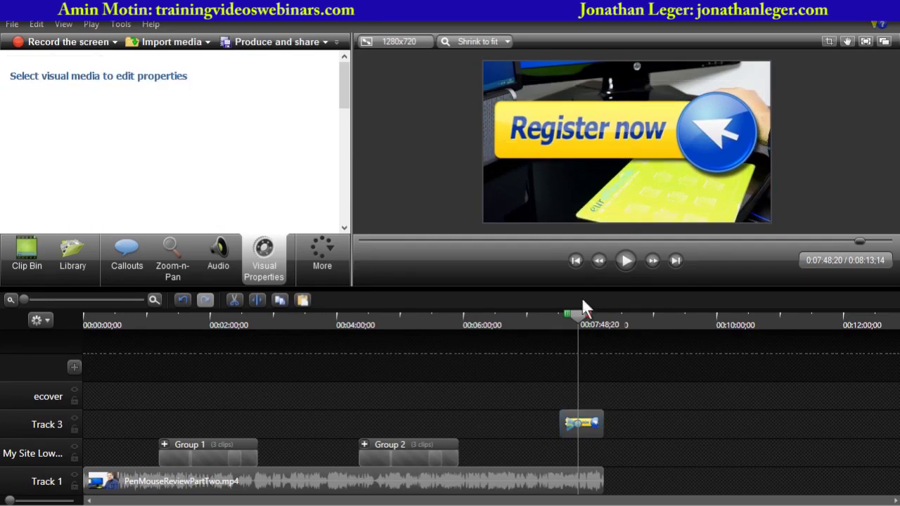
drag(574, 315, 560, 317)
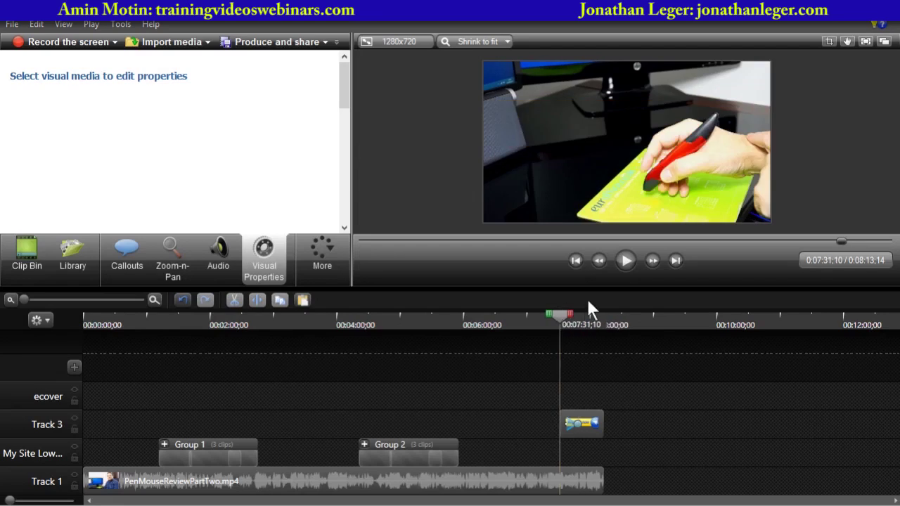
drag(608, 286, 596, 369)
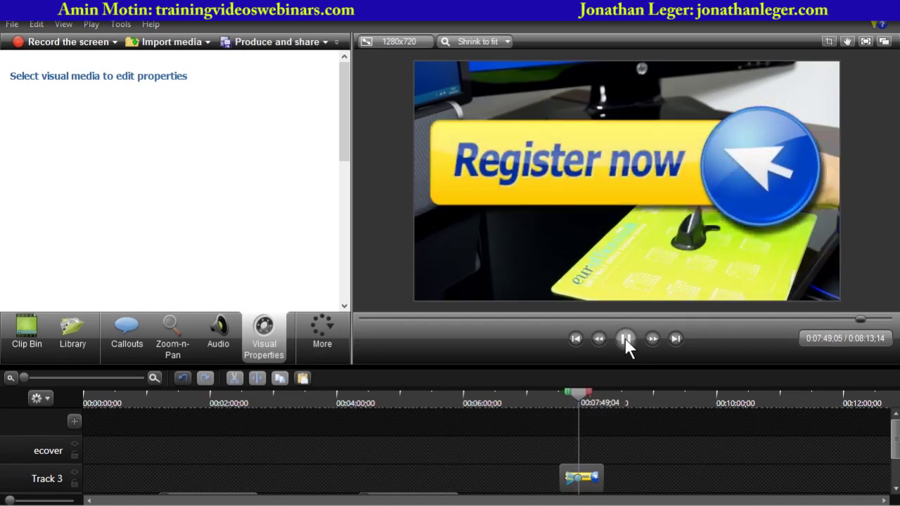
key(space)
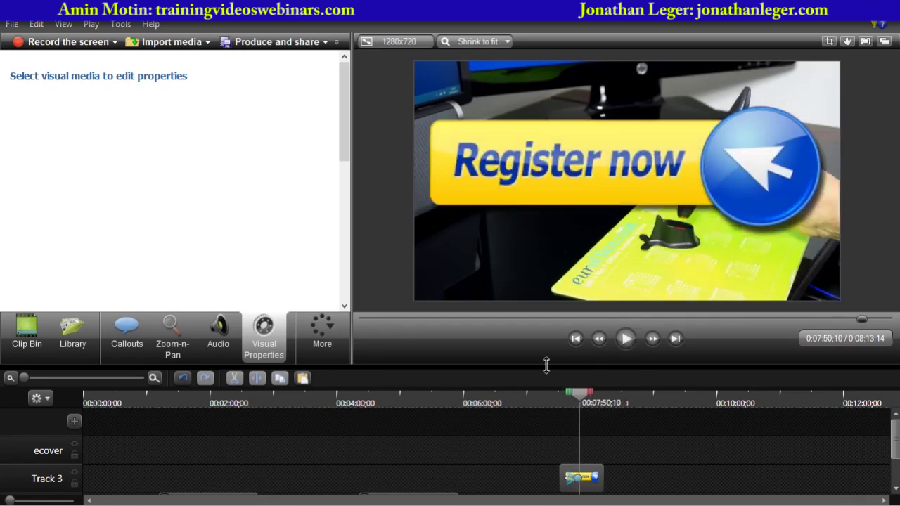
drag(547, 365, 529, 209)
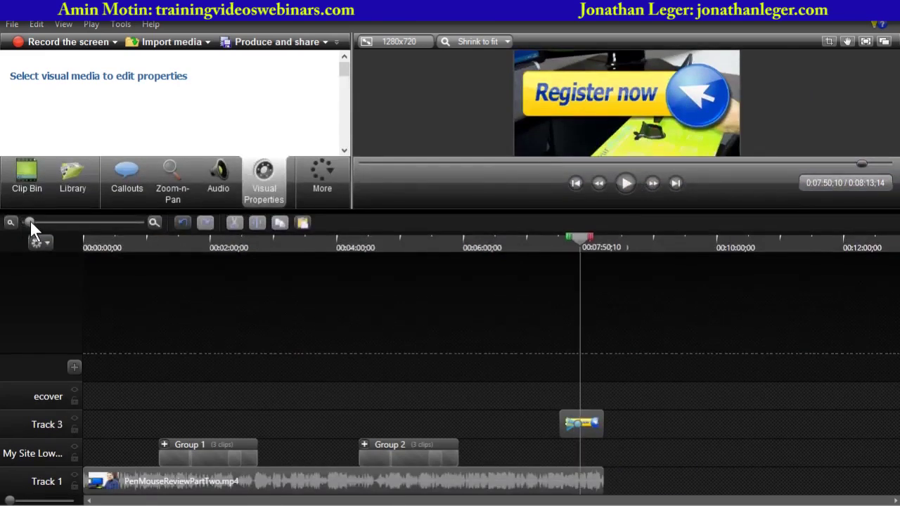
Step: Drag the Track 3 animation arrow's start much earlier and its end slightly later
drag(29, 220, 60, 221)
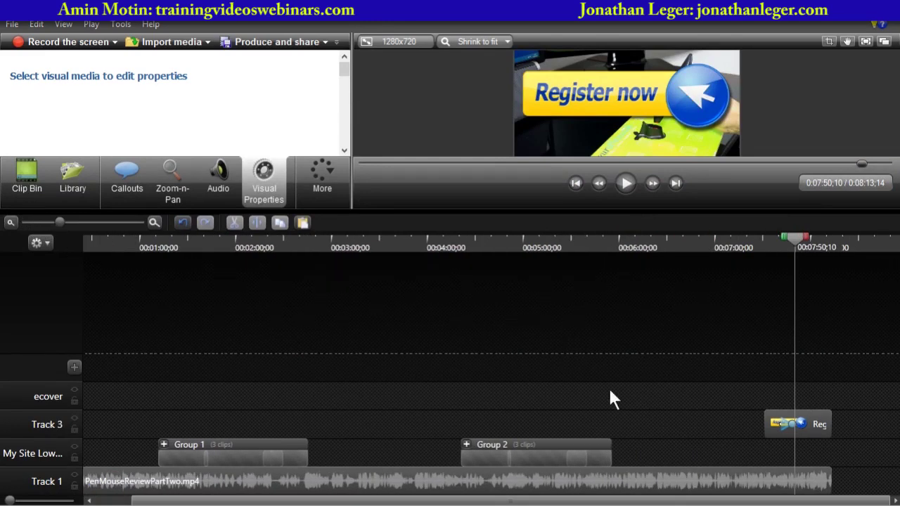
click(117, 223)
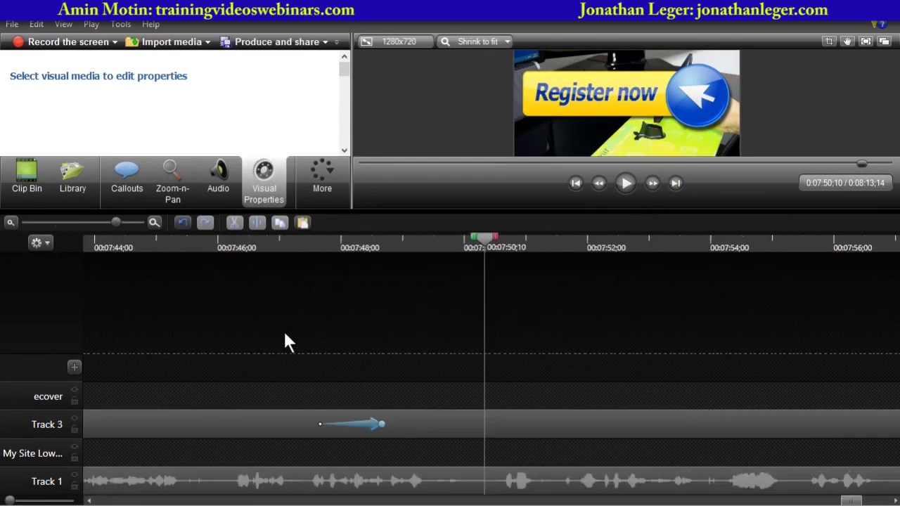
click(93, 222)
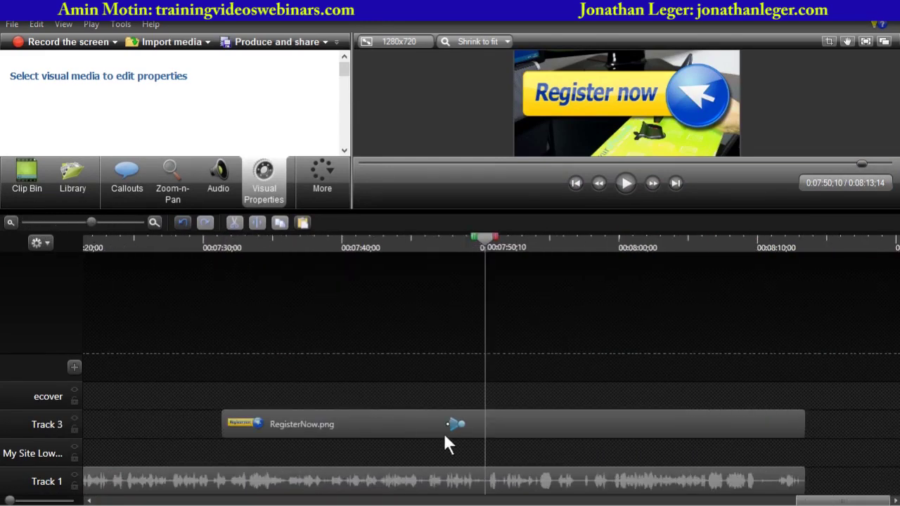
drag(452, 424, 304, 425)
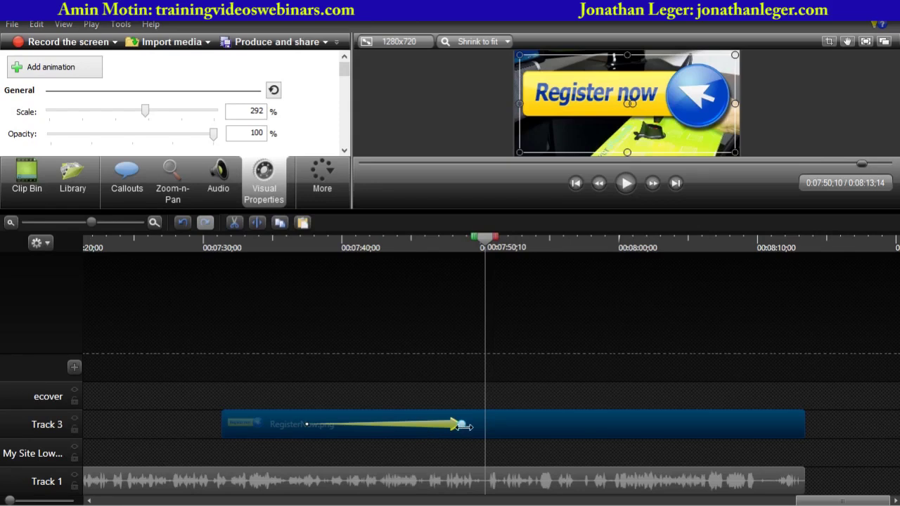
drag(463, 425, 483, 426)
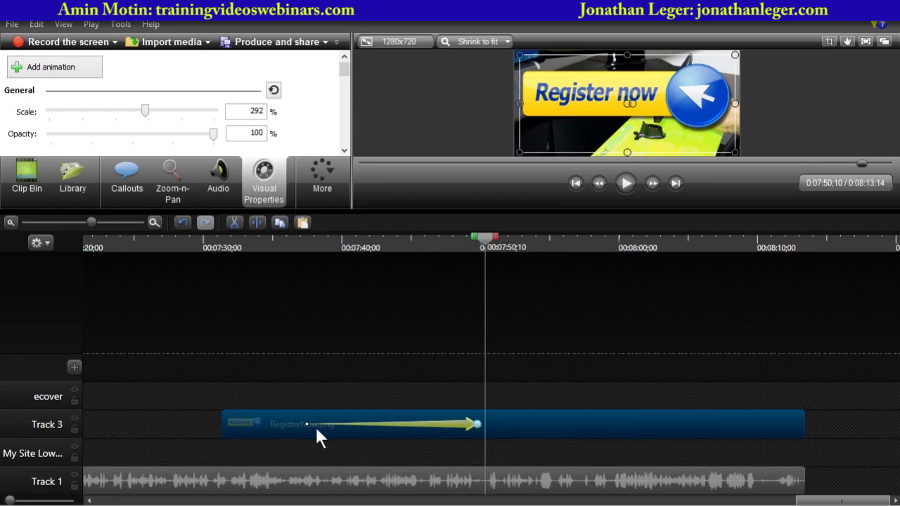
drag(306, 425, 257, 425)
drag(485, 240, 221, 263)
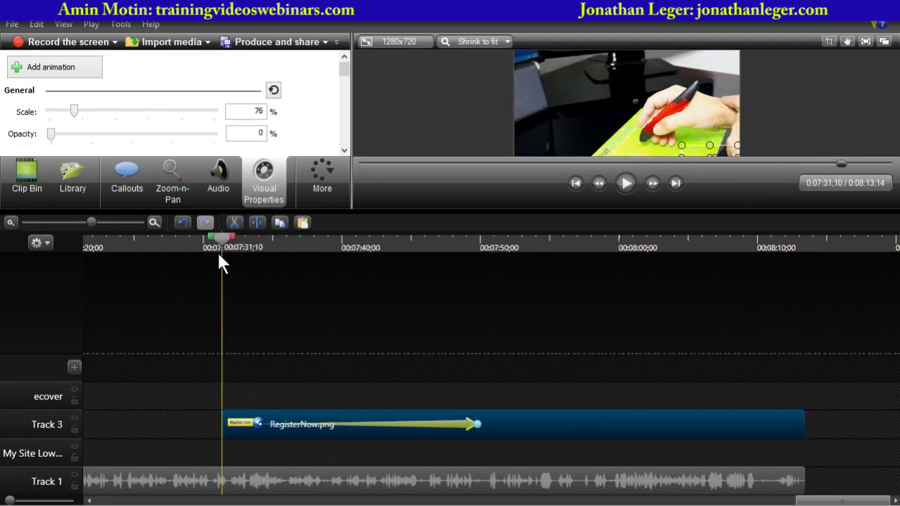
Step: Enlarge the preview and play back the lengthened Register now animation
drag(532, 208, 518, 294)
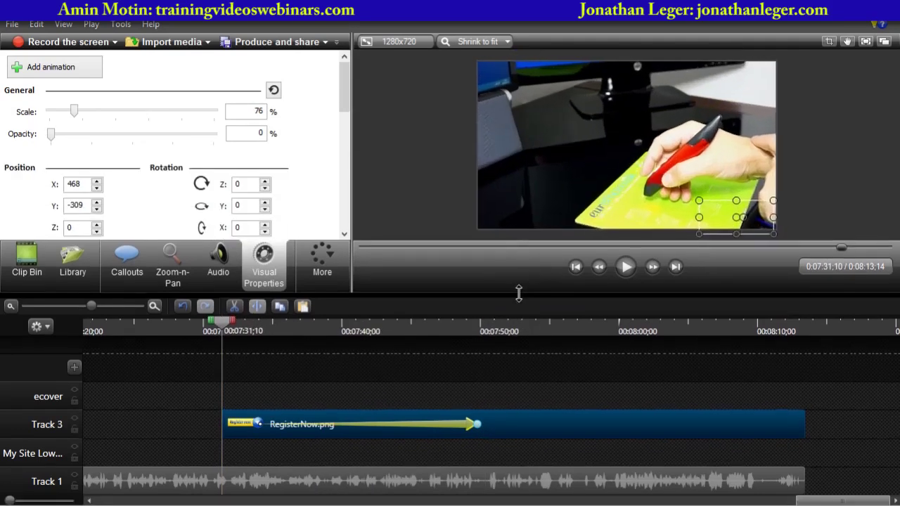
click(449, 238)
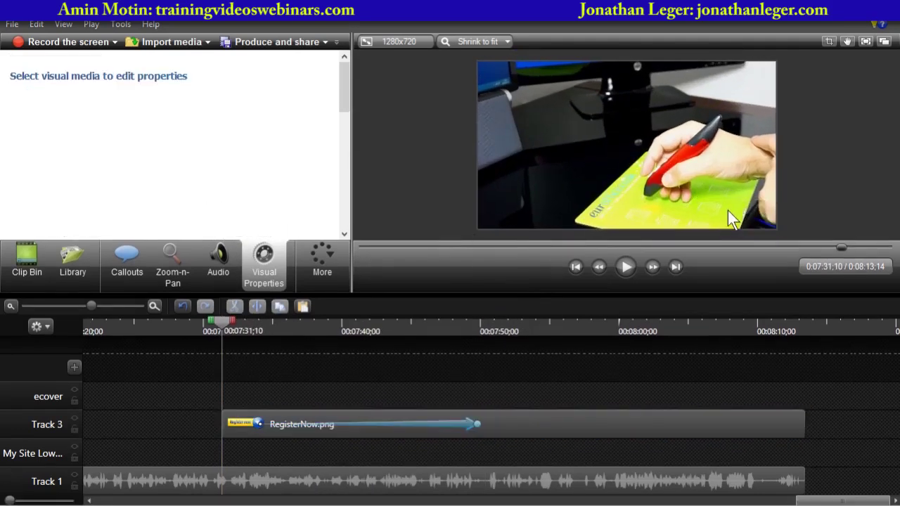
click(626, 268)
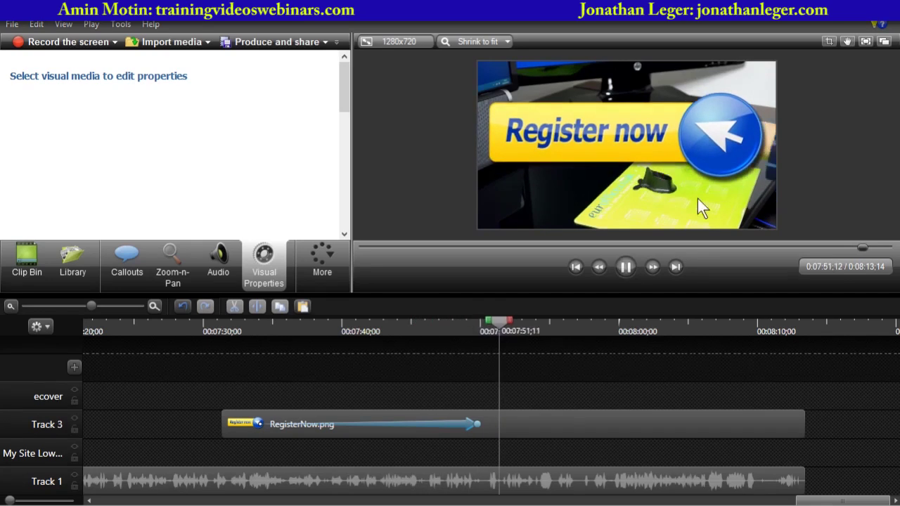
Step: Stop playback, pull the animation's end earlier, and scrub to where the image is fully shown
click(626, 267)
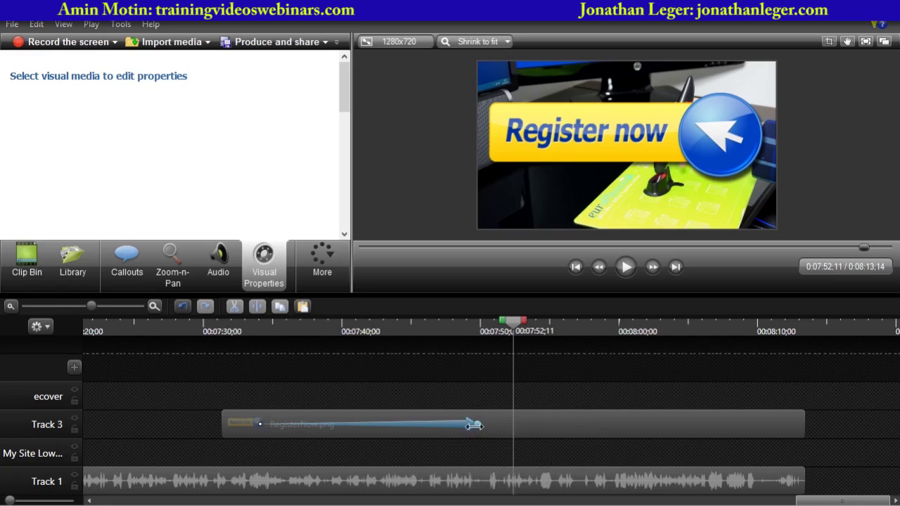
drag(474, 425, 386, 425)
drag(527, 318, 248, 344)
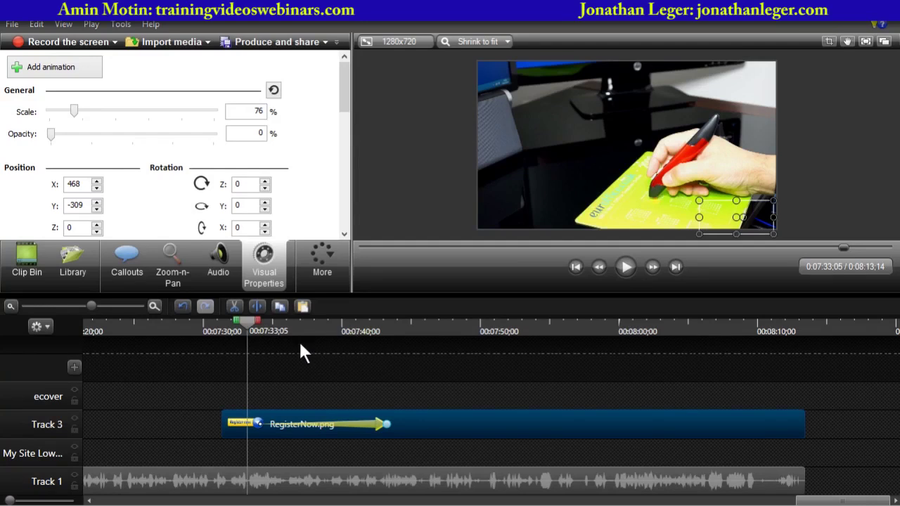
drag(251, 322, 261, 327)
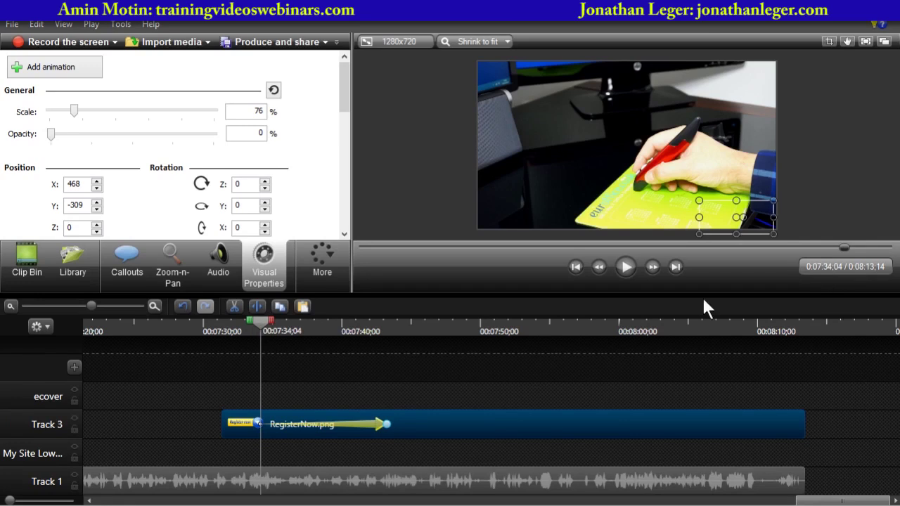
drag(260, 322, 386, 344)
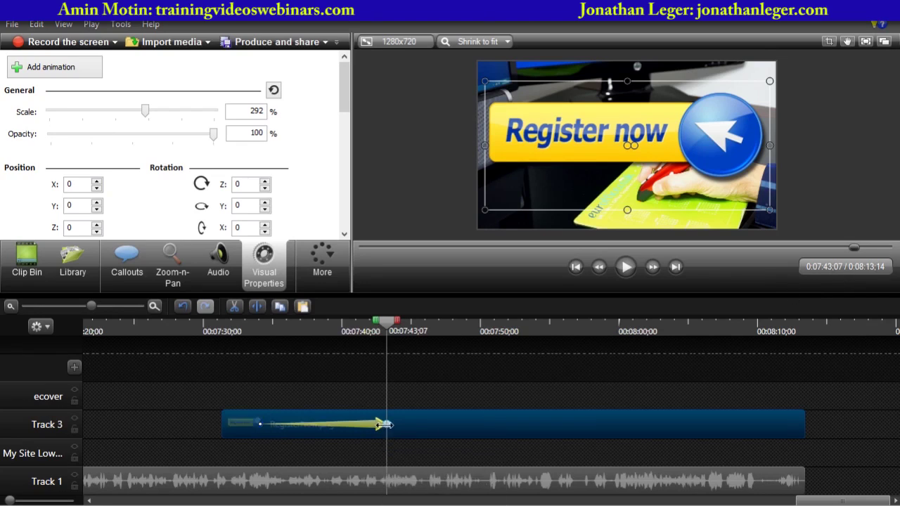
Step: Trim the animation end again so it starts at 2;24 and lasts 4;06
drag(387, 424, 342, 424)
drag(383, 323, 315, 325)
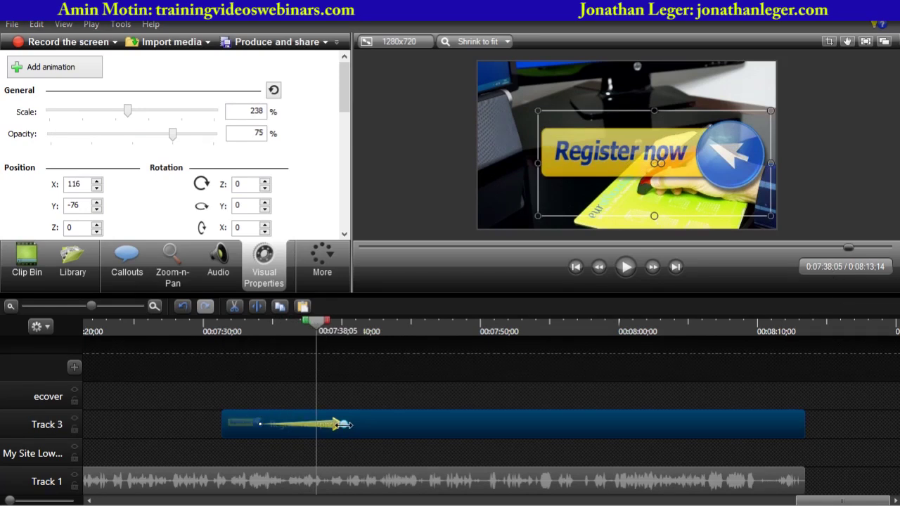
drag(344, 424, 316, 428)
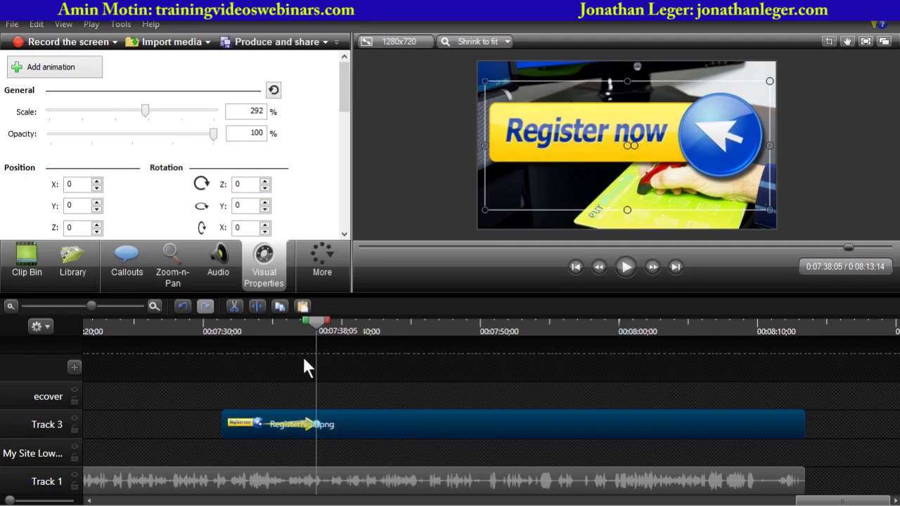
drag(319, 323, 258, 352)
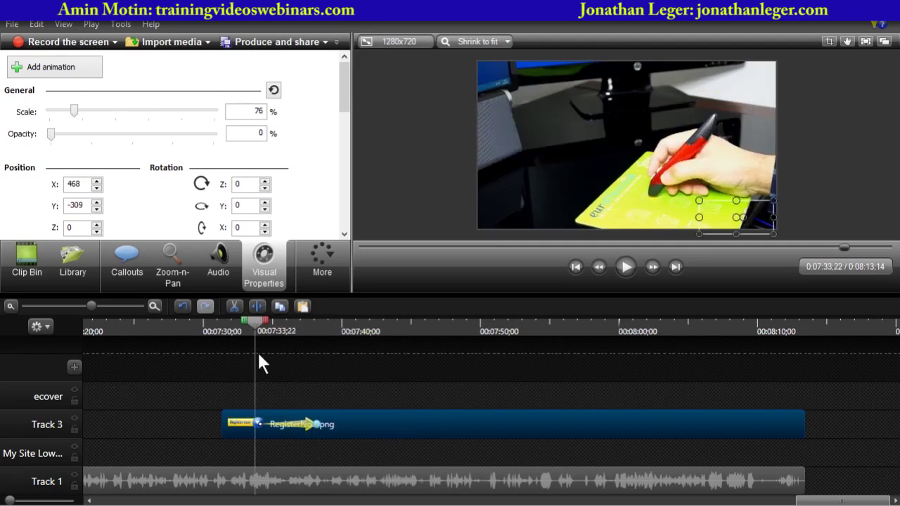
click(456, 219)
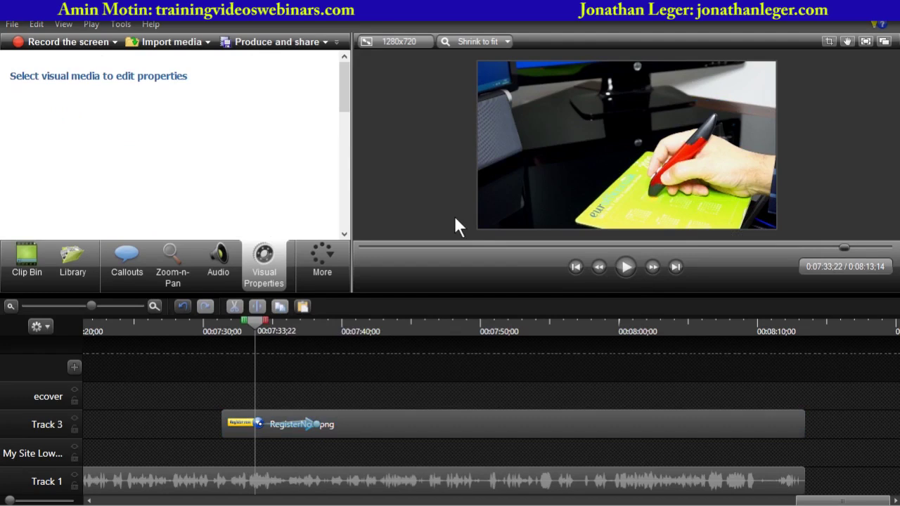
click(622, 268)
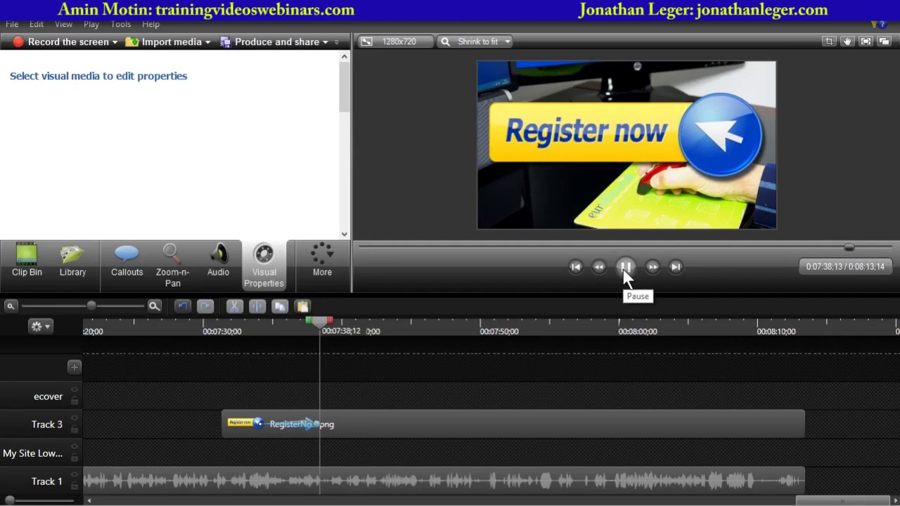
click(258, 332)
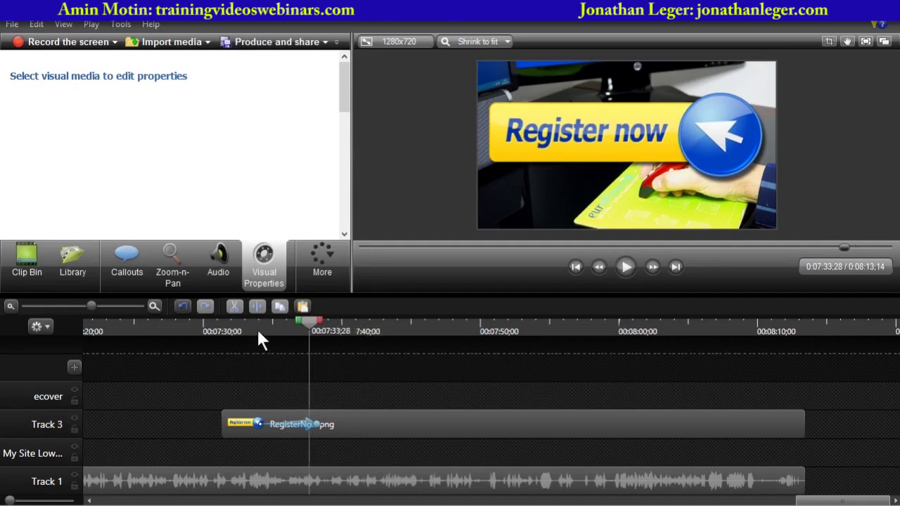
click(625, 267)
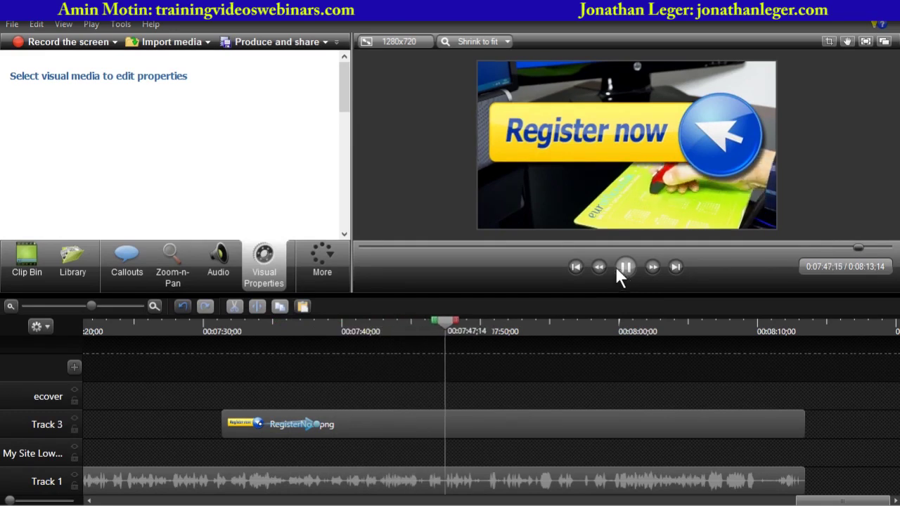
click(619, 269)
drag(455, 325, 405, 373)
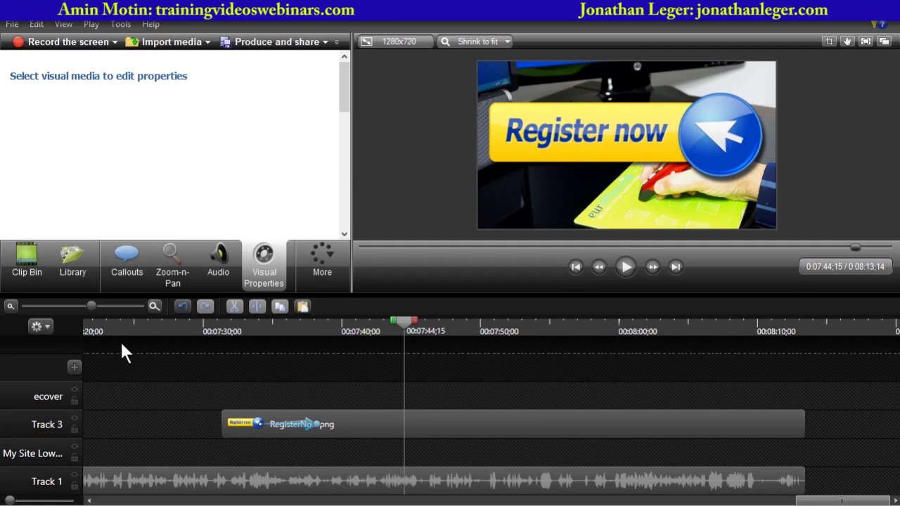
Step: Zoom out, enlarge the timeline, and ungroup Group 2 into before, after.png and ecover clips
drag(91, 307, 60, 307)
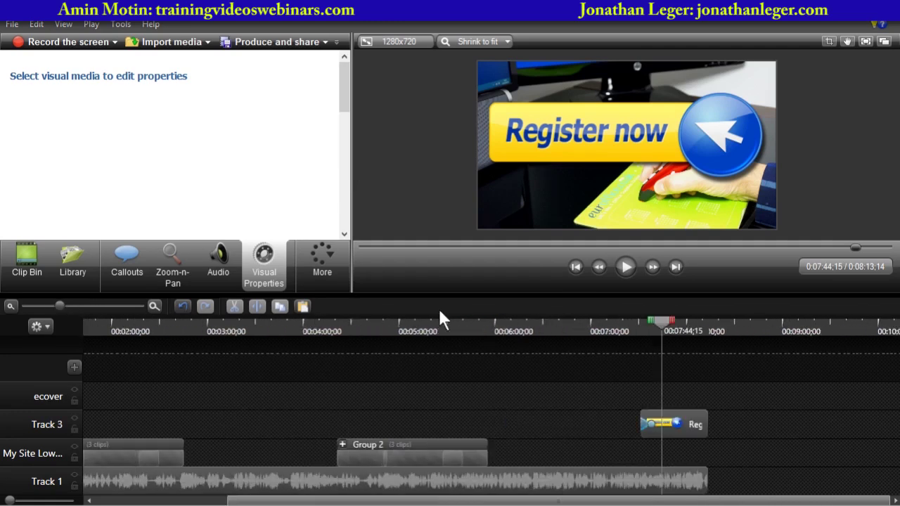
drag(452, 295, 454, 232)
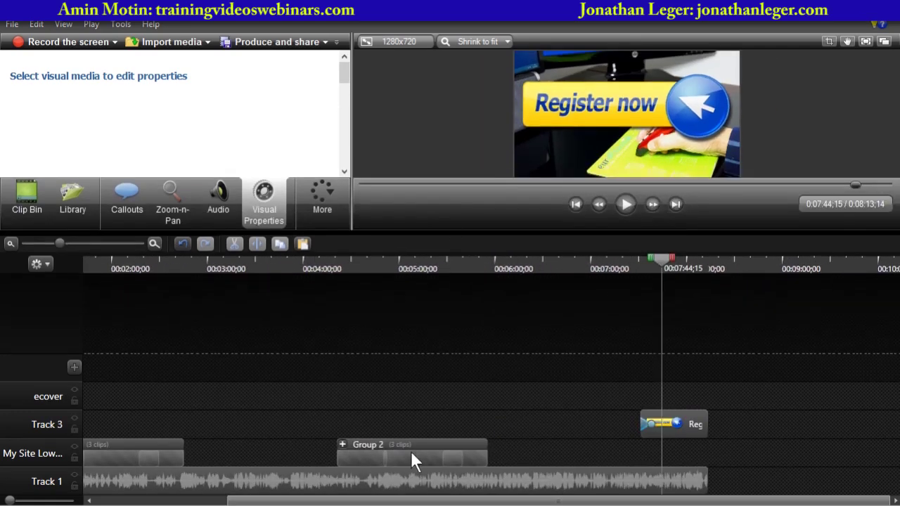
right_click(412, 454)
click(474, 389)
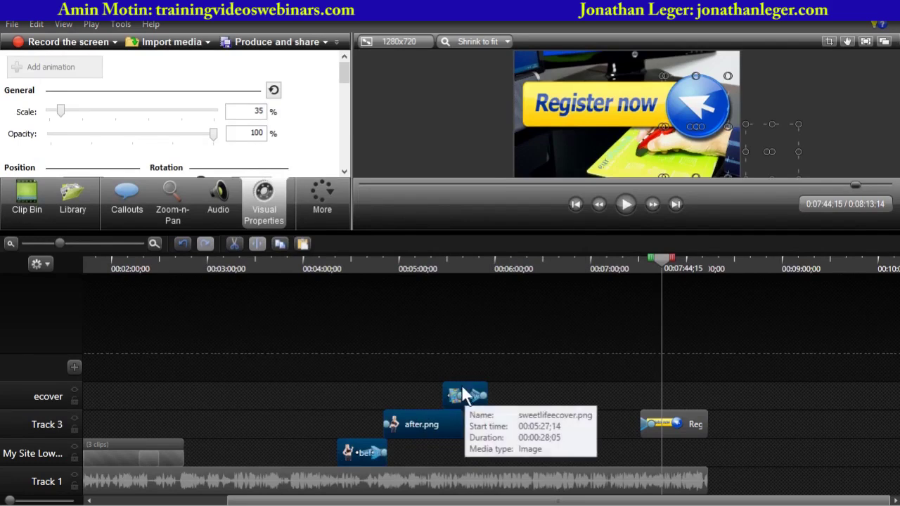
mouse_move(470, 393)
mouse_down()
mouse_move(538, 392)
mouse_move(474, 392)
mouse_up()
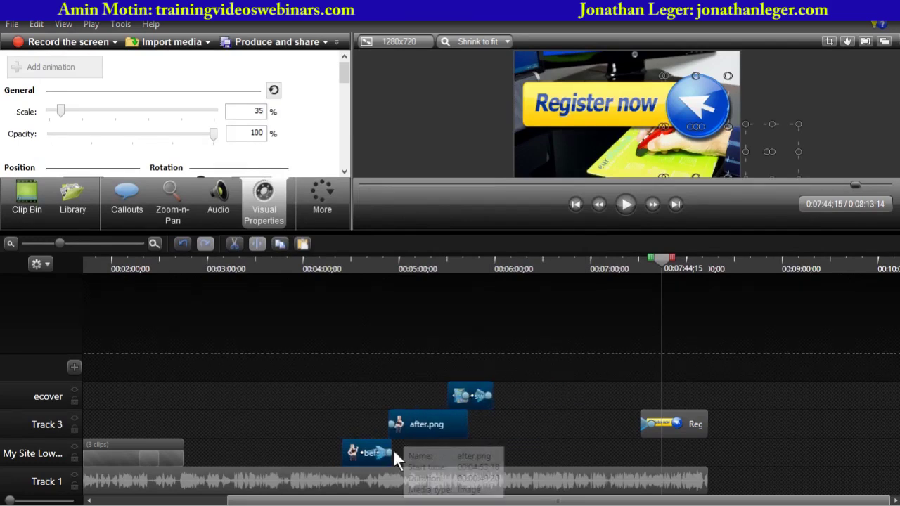
Step: Move the ecover clip to about 0:06:04 and after.png to about 0:05:04
right_click(366, 447)
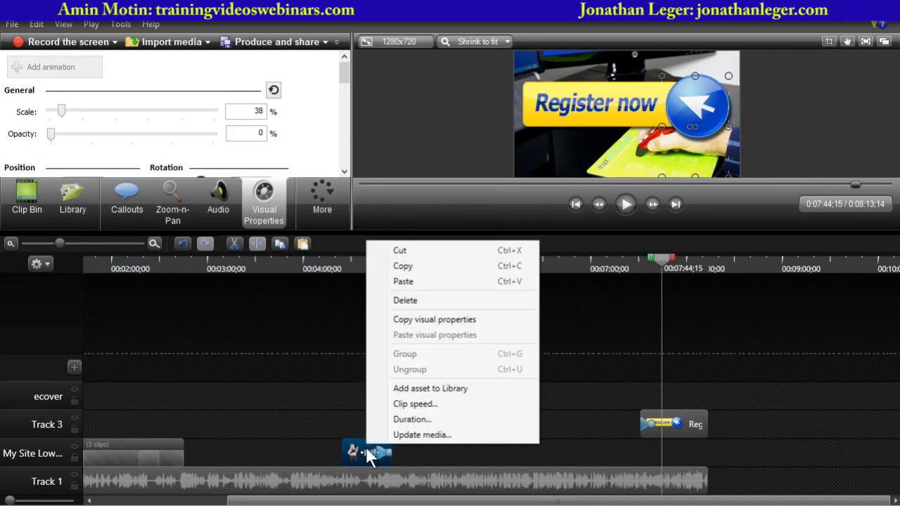
click(324, 422)
click(468, 395)
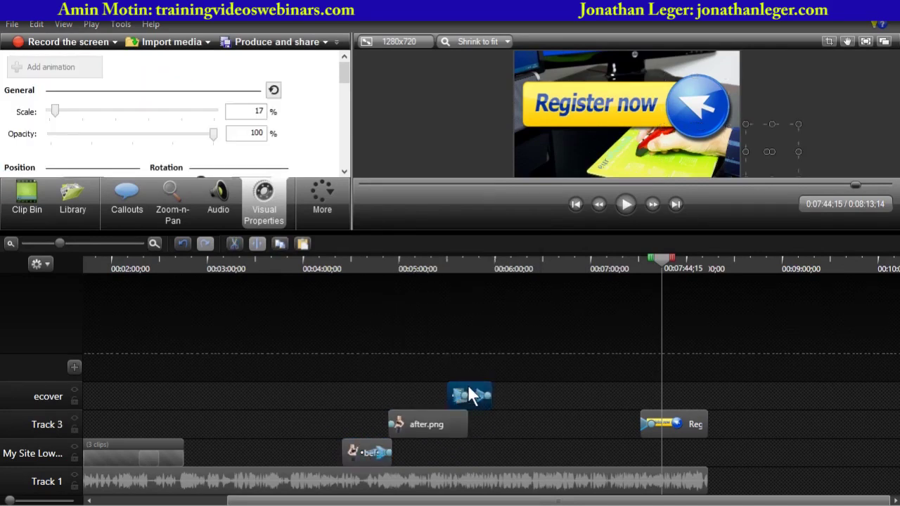
drag(467, 395, 527, 399)
click(434, 420)
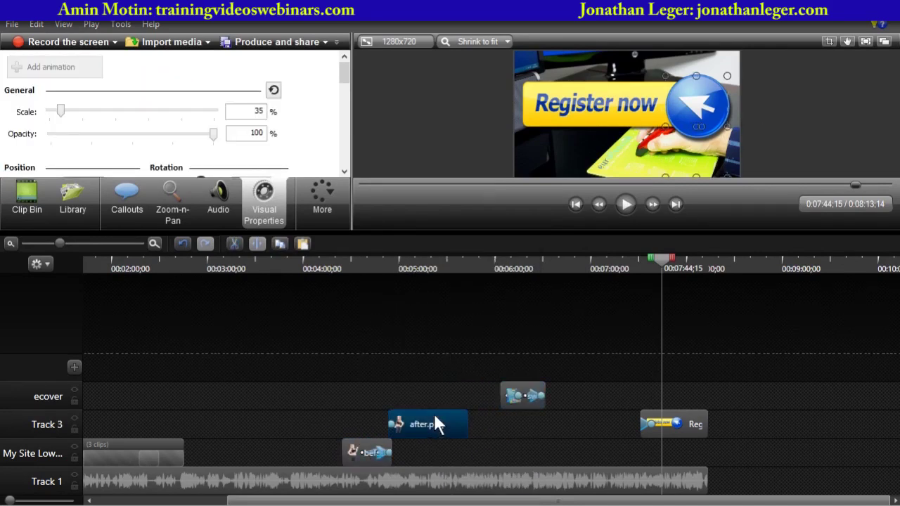
drag(460, 424, 461, 424)
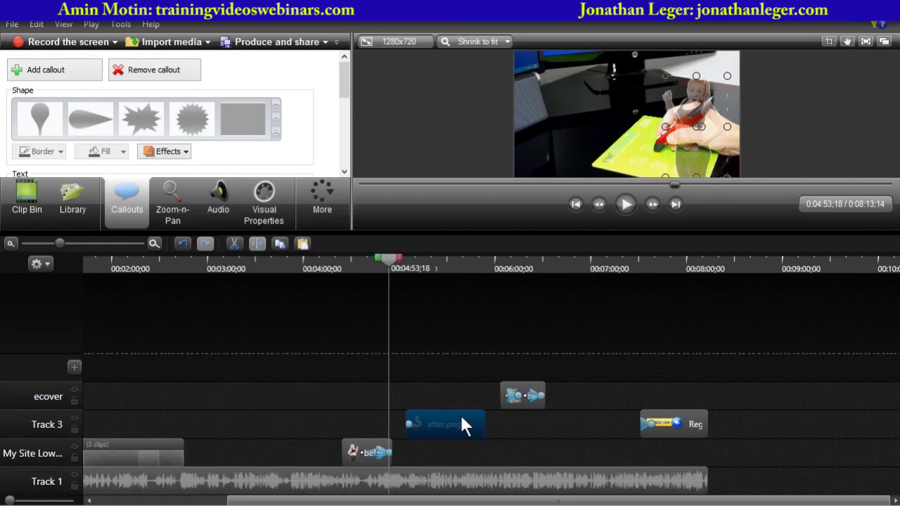
drag(391, 269, 316, 307)
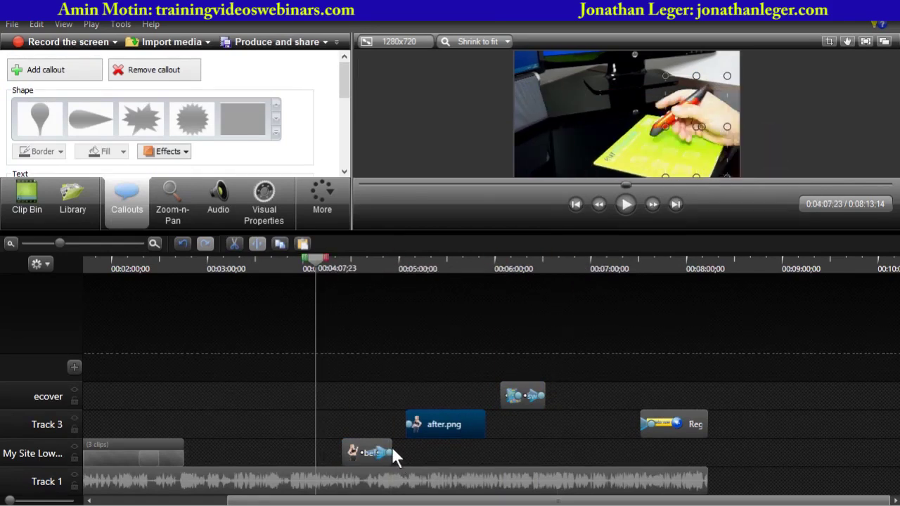
Step: Trim the before, after.png and ecover clips short, ecover to about 11 seconds, then go to 0:04:24
drag(392, 450, 365, 450)
drag(485, 421, 392, 424)
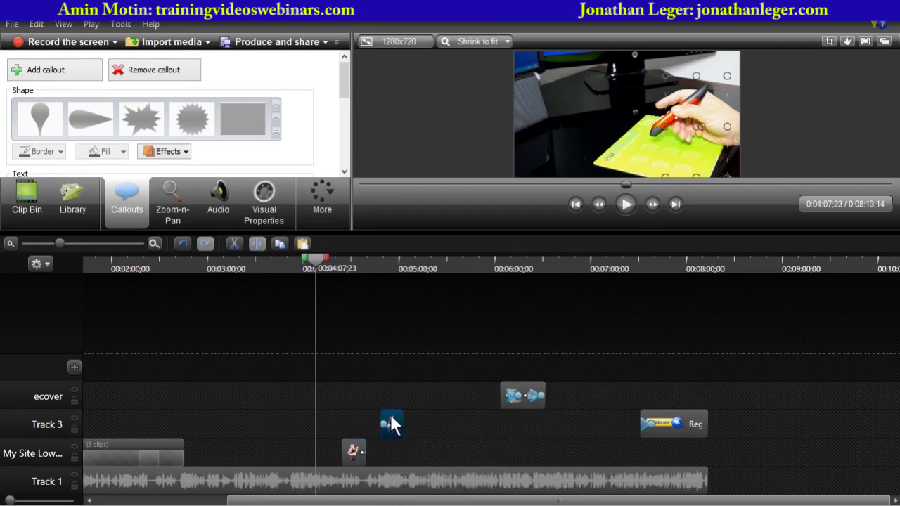
drag(545, 394, 412, 391)
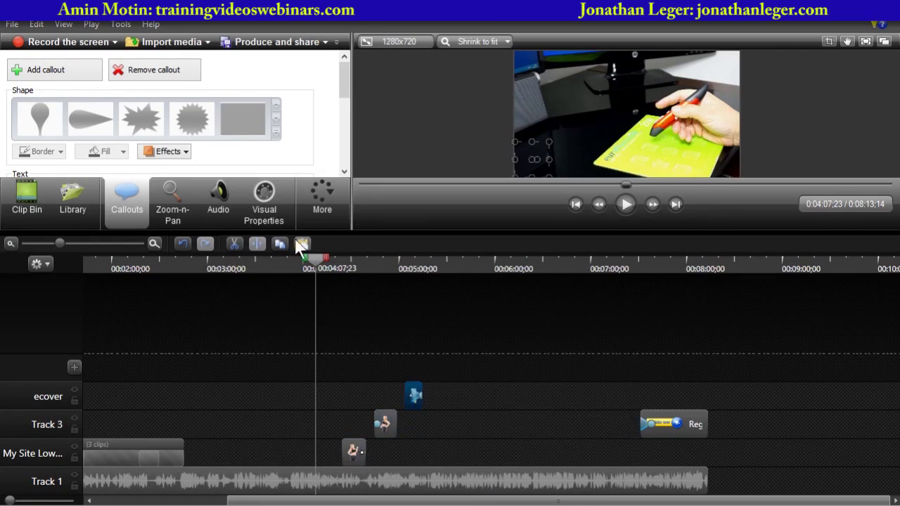
drag(316, 259, 341, 264)
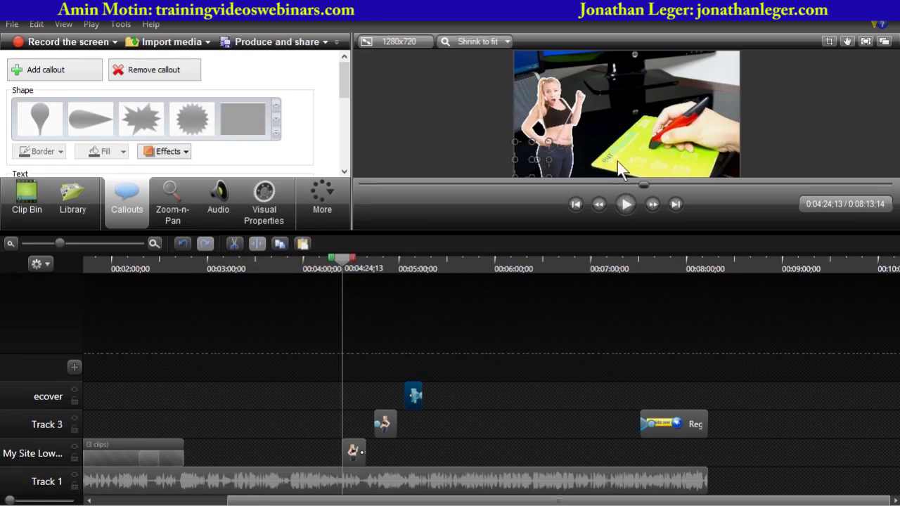
click(626, 202)
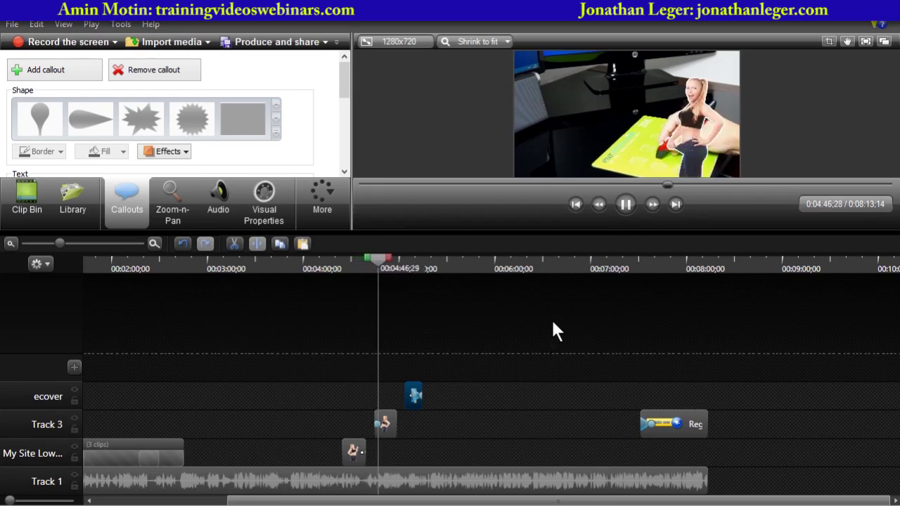
click(626, 204)
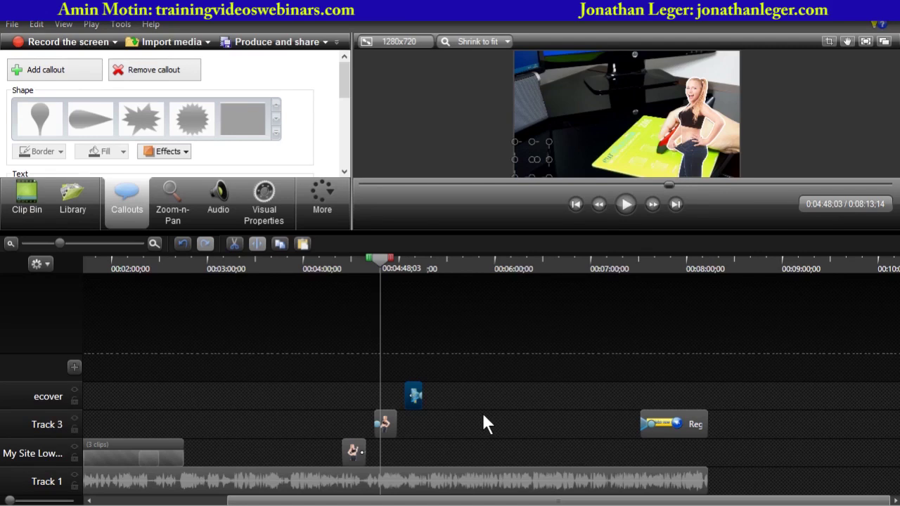
click(483, 415)
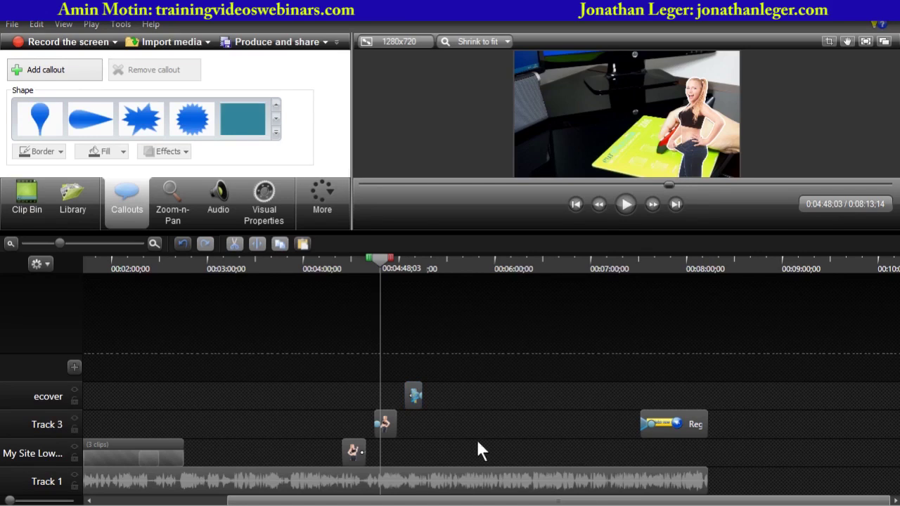
click(351, 447)
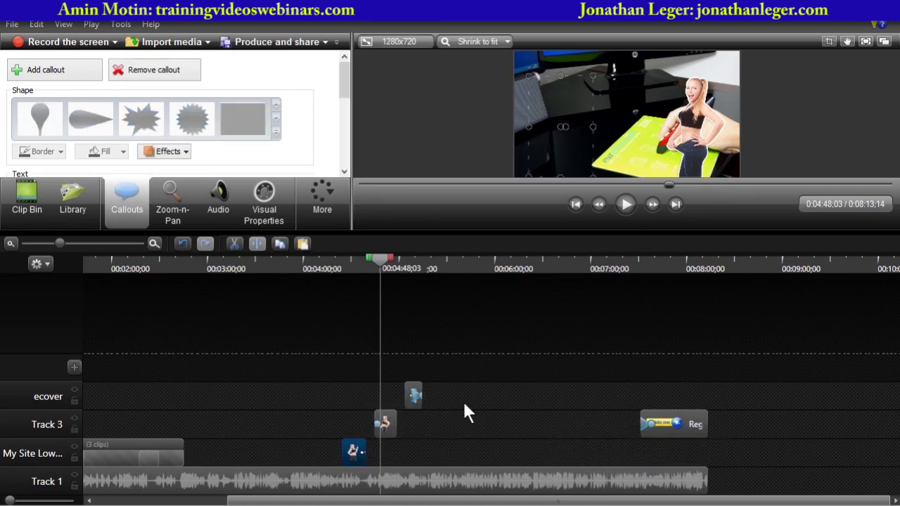
click(385, 420)
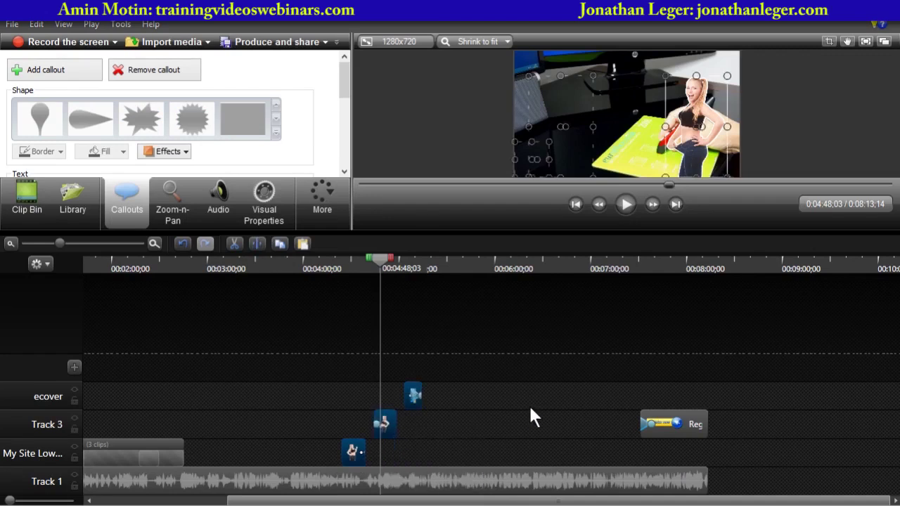
right_click(384, 421)
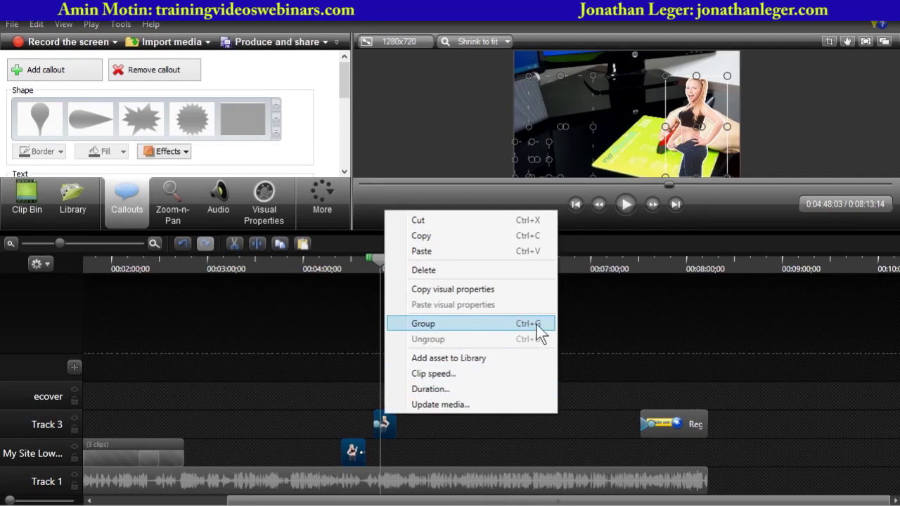
click(441, 324)
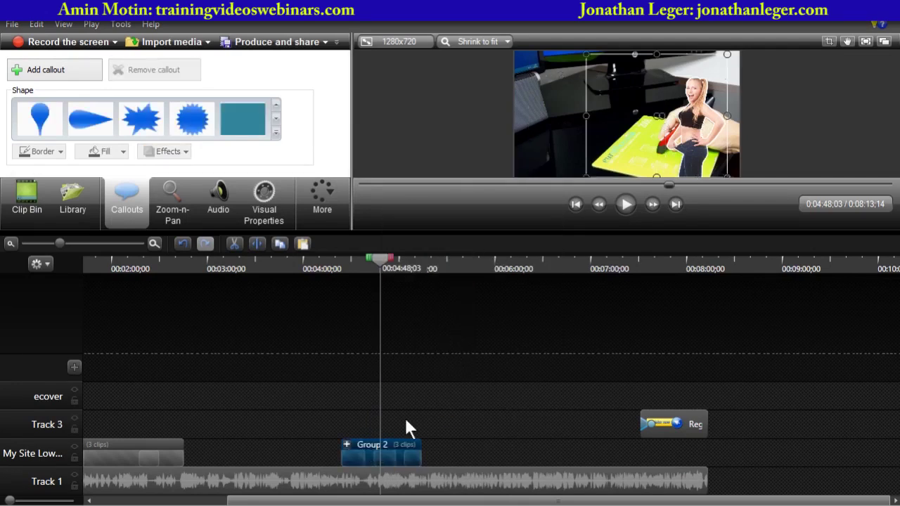
right_click(388, 445)
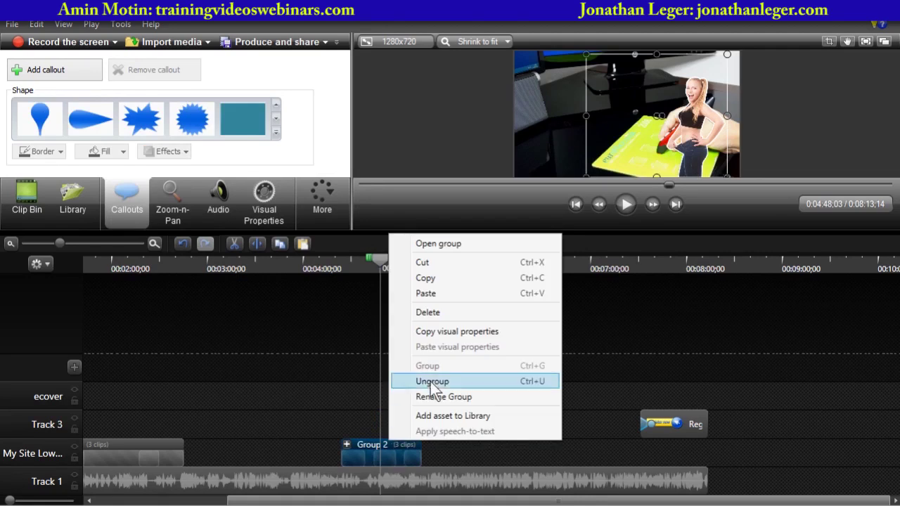
click(442, 383)
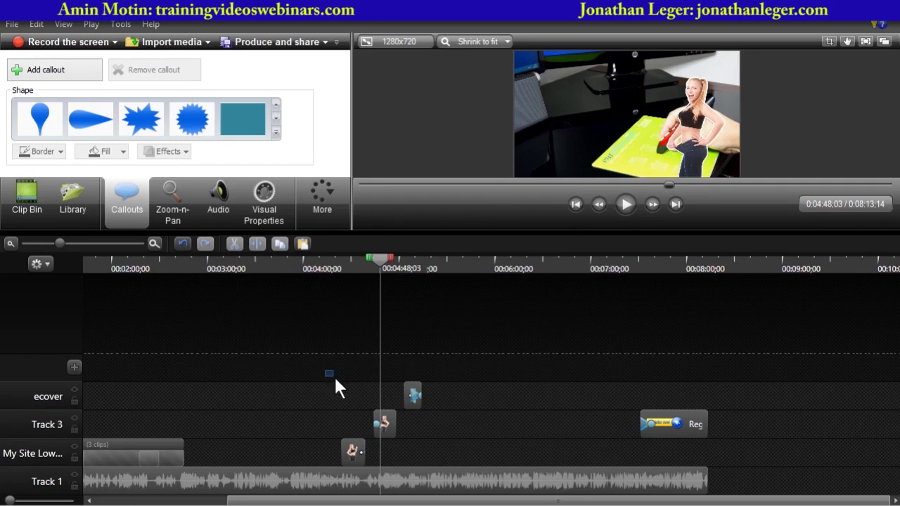
drag(366, 403, 432, 460)
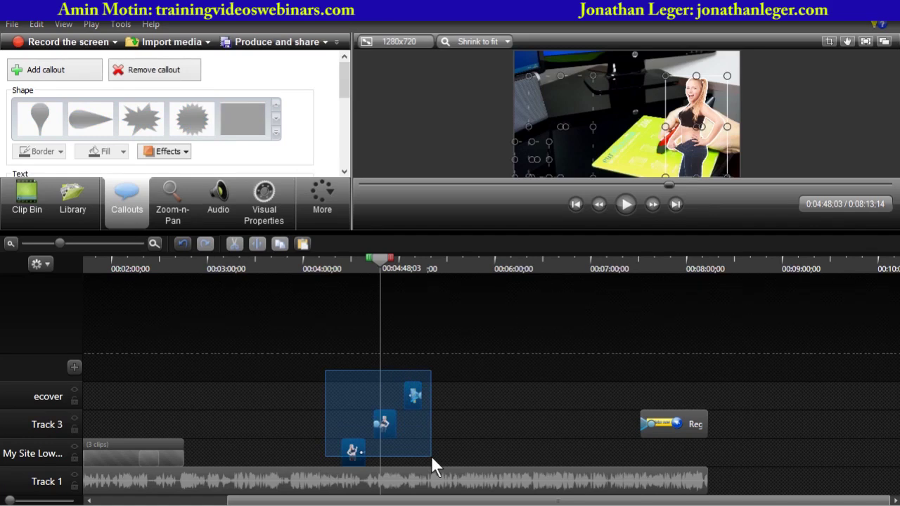
mouse_move(432, 458)
mouse_down()
mouse_move(437, 470)
mouse_move(430, 450)
mouse_up()
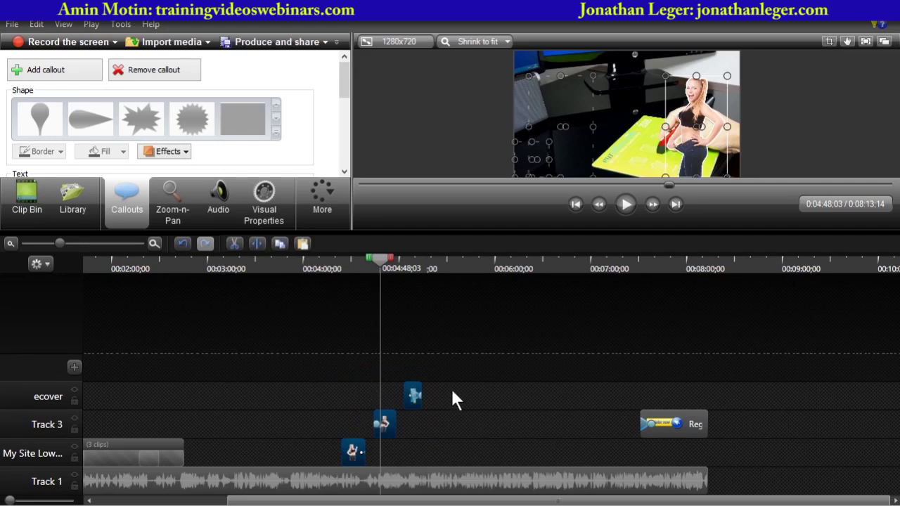
right_click(385, 418)
click(432, 327)
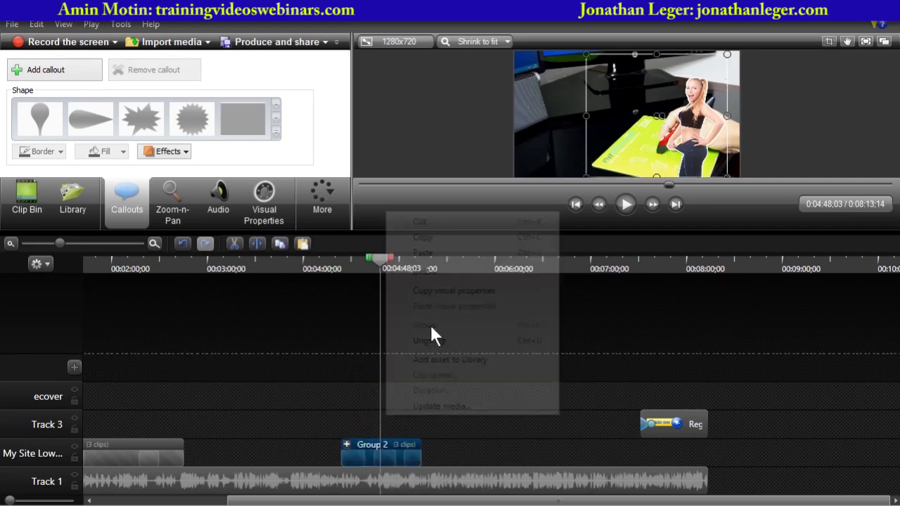
right_click(398, 451)
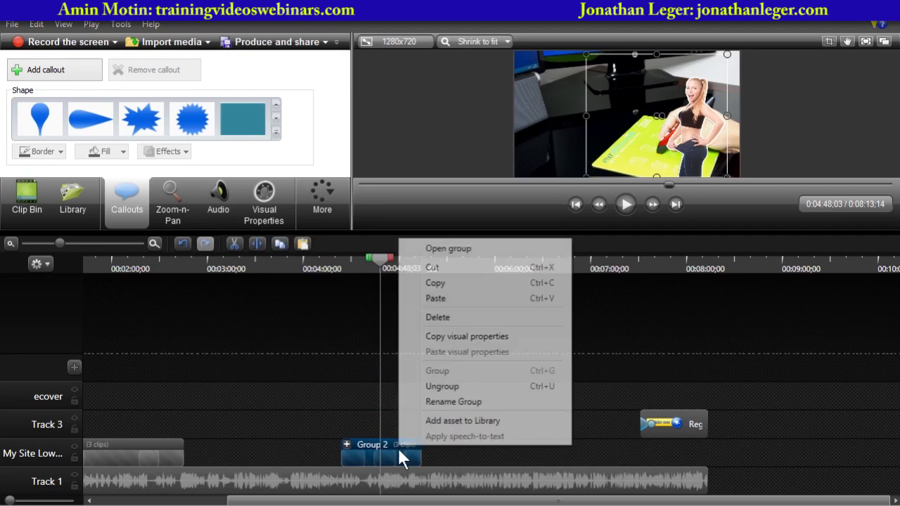
click(452, 385)
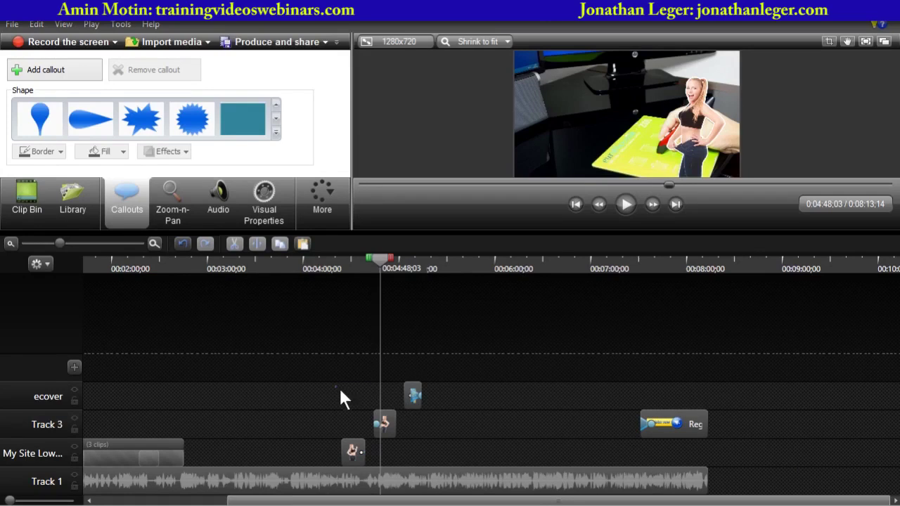
Step: Select the before, after, ecover and Register now clips, deselect them, then raise the timeline splitter
drag(338, 387, 692, 452)
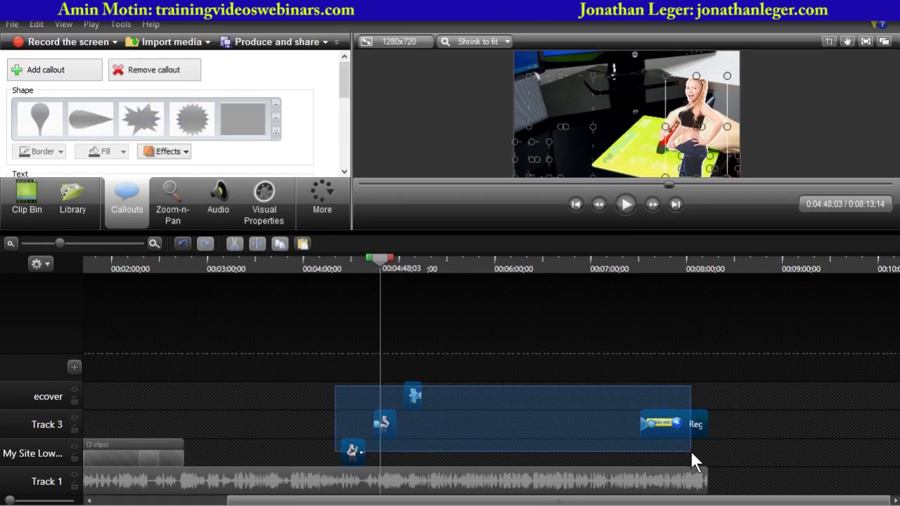
click(500, 426)
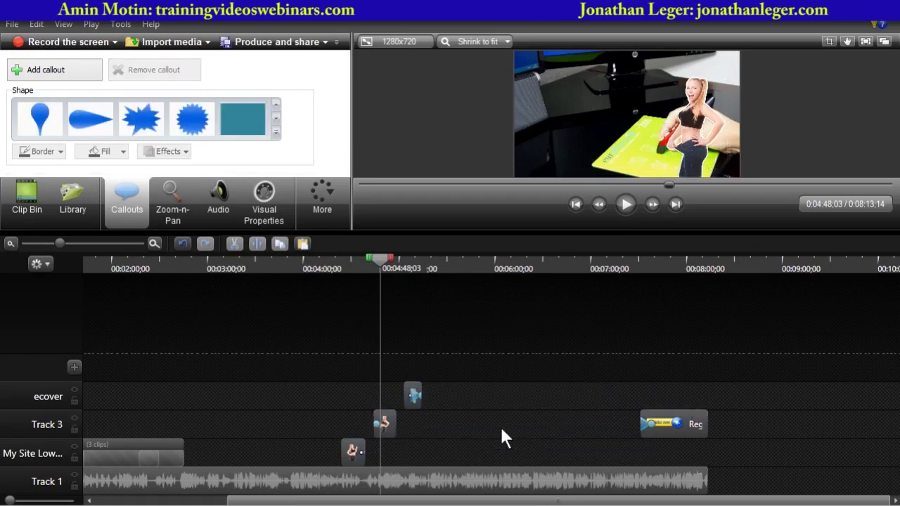
click(348, 444)
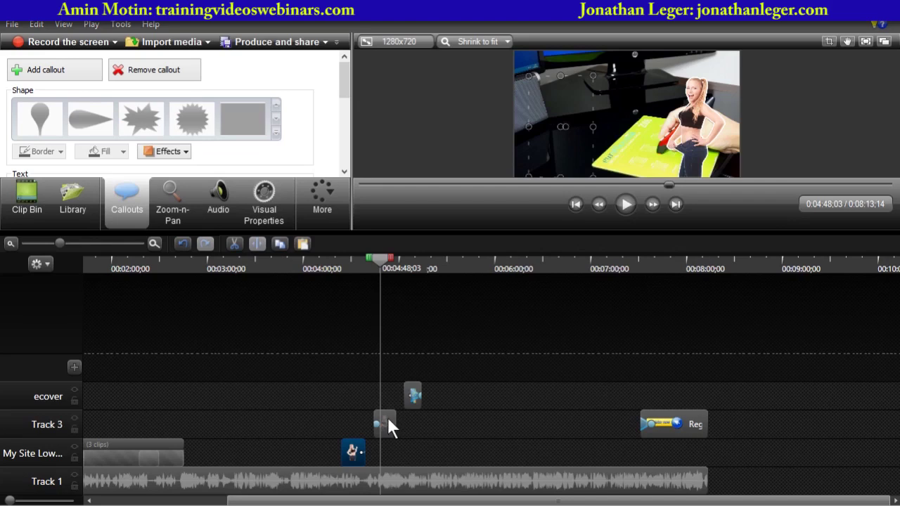
ctrl+click(386, 422)
ctrl+click(413, 395)
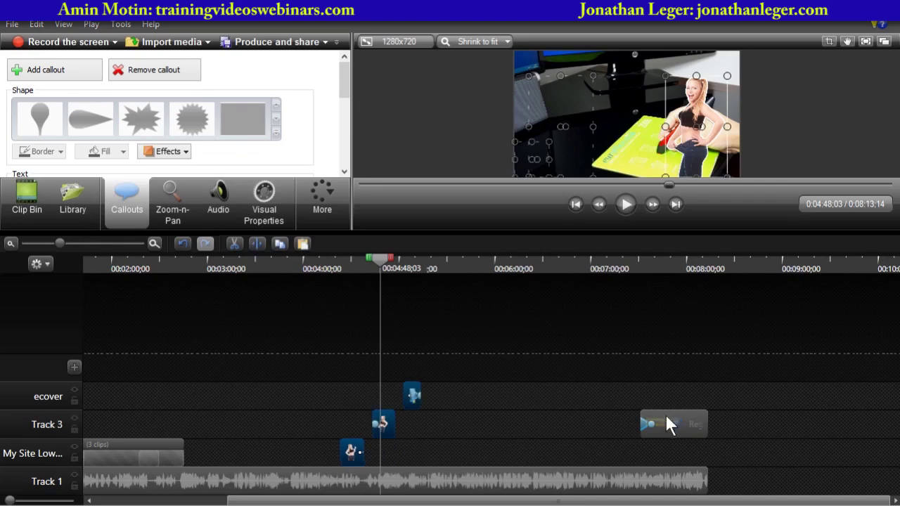
ctrl+click(694, 429)
click(521, 413)
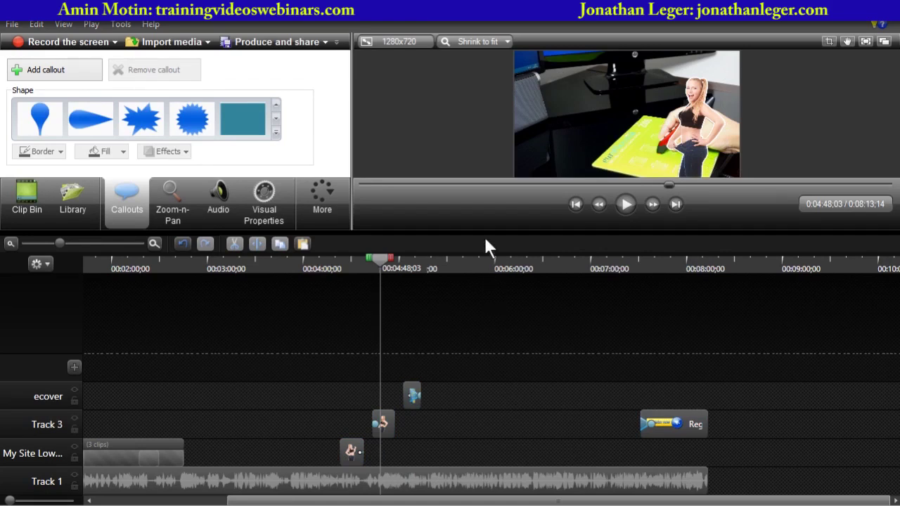
drag(485, 232, 489, 162)
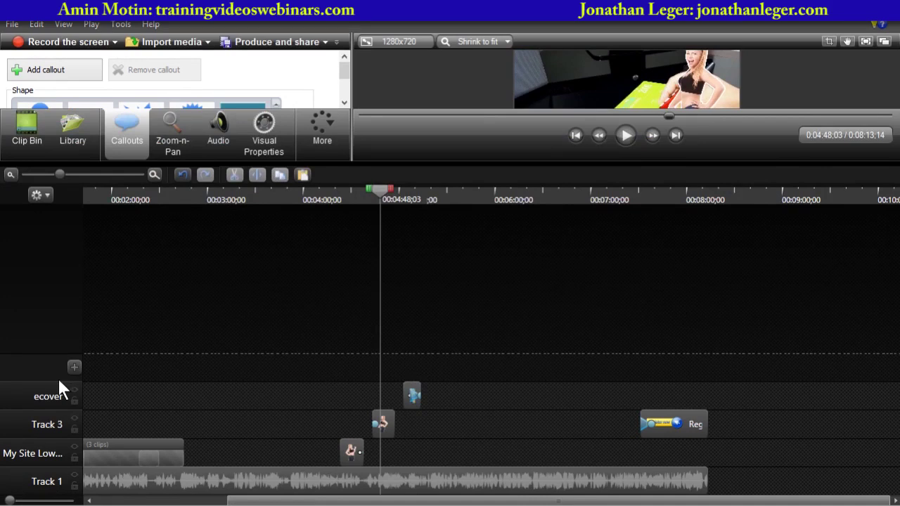
Step: Heighten the ecover track and Track 1, park at 0:04:47;02, then zoom out and enlarge the preview
mouse_move(57, 382)
mouse_down()
mouse_move(54, 324)
mouse_move(54, 382)
mouse_up()
drag(57, 467, 63, 361)
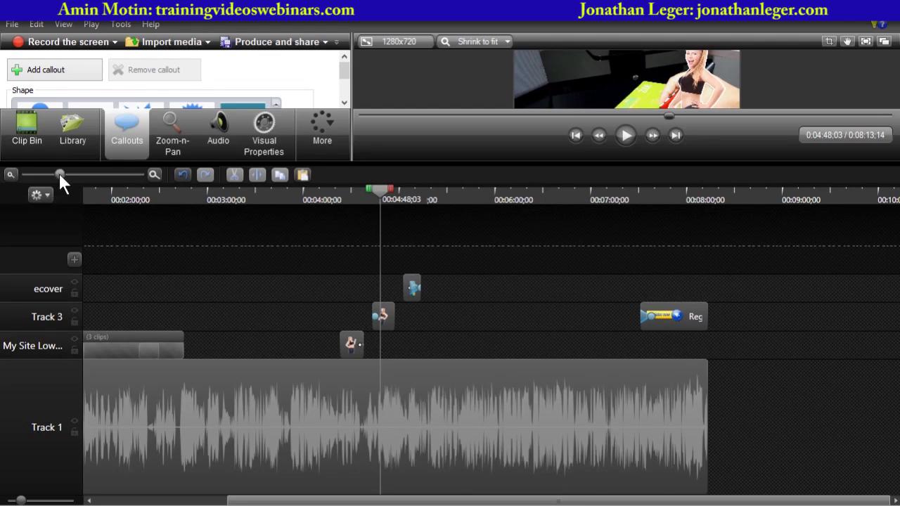
drag(61, 175, 150, 176)
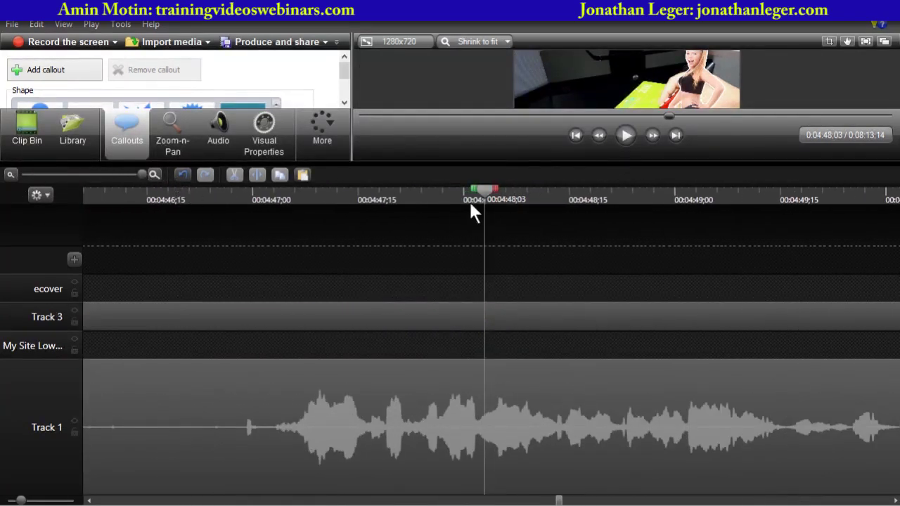
click(262, 197)
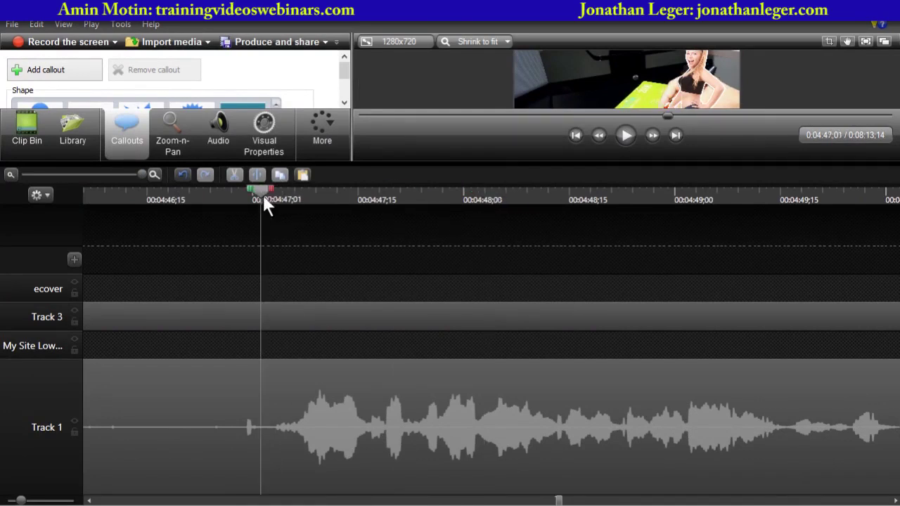
click(651, 135)
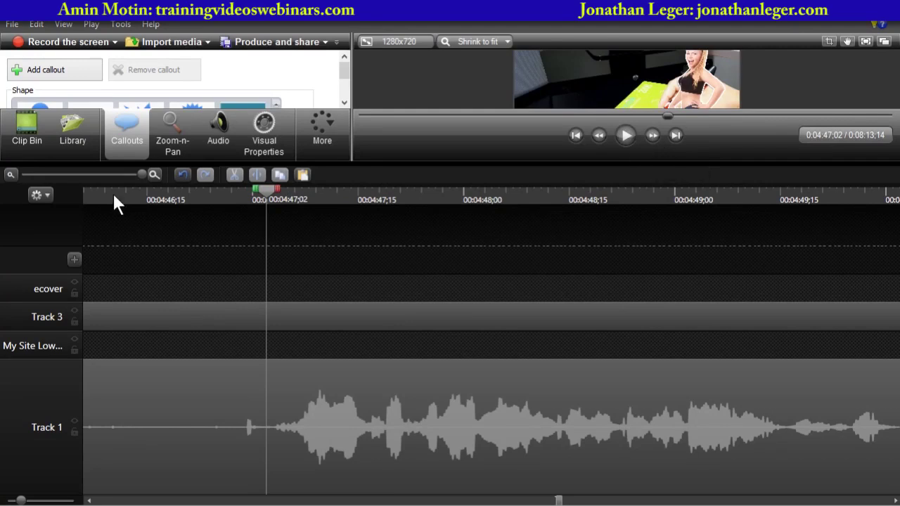
drag(140, 176, 80, 177)
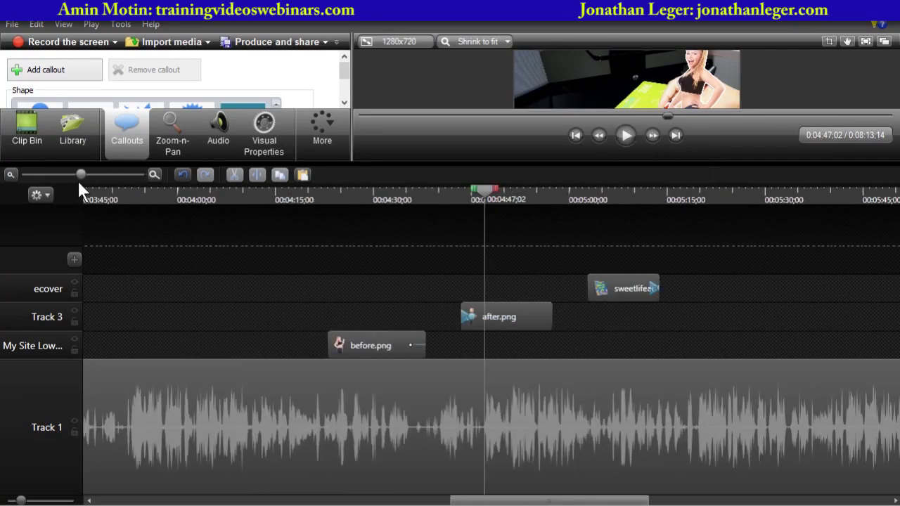
drag(499, 164, 494, 349)
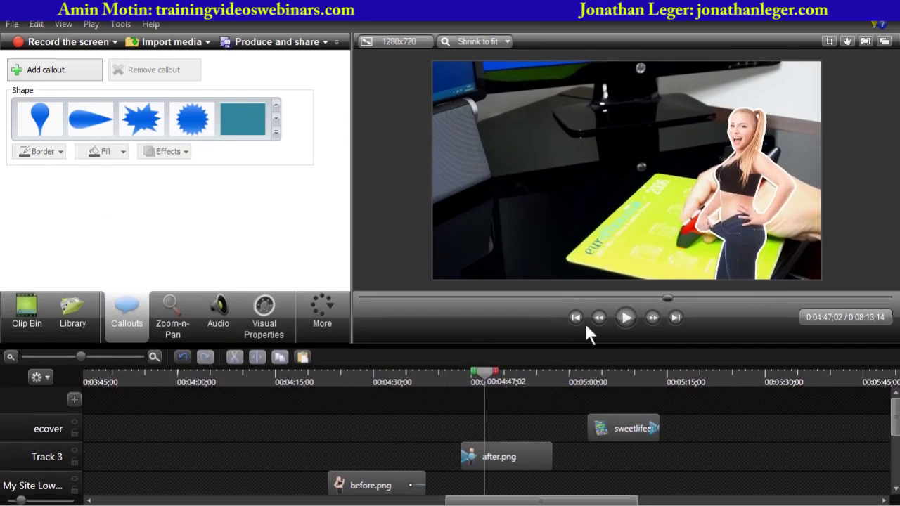
Step: Play and pause the before/after images, shrink the preview and Track 1, then go to 0:07:42
click(626, 317)
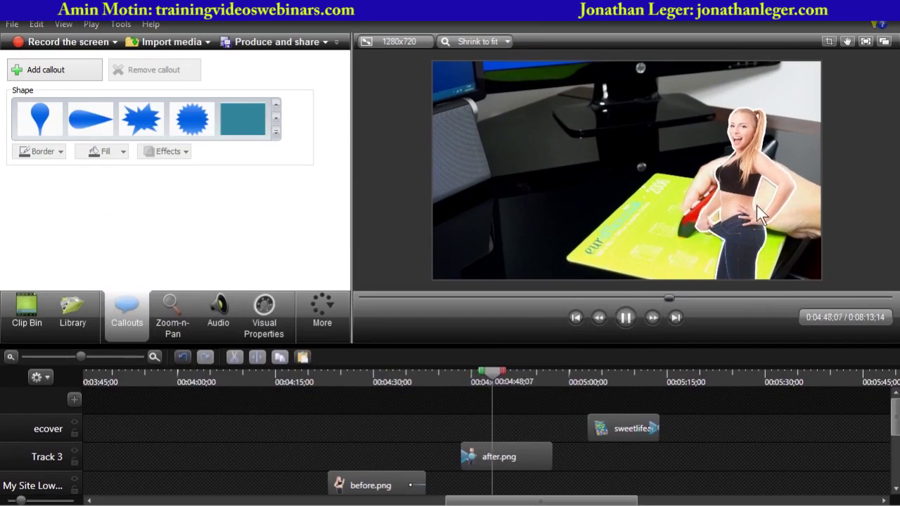
click(627, 317)
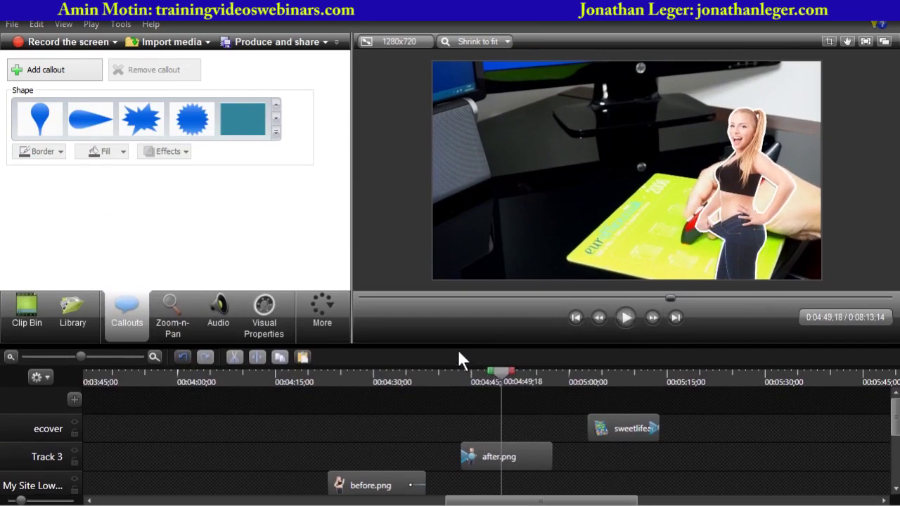
drag(458, 344, 394, 242)
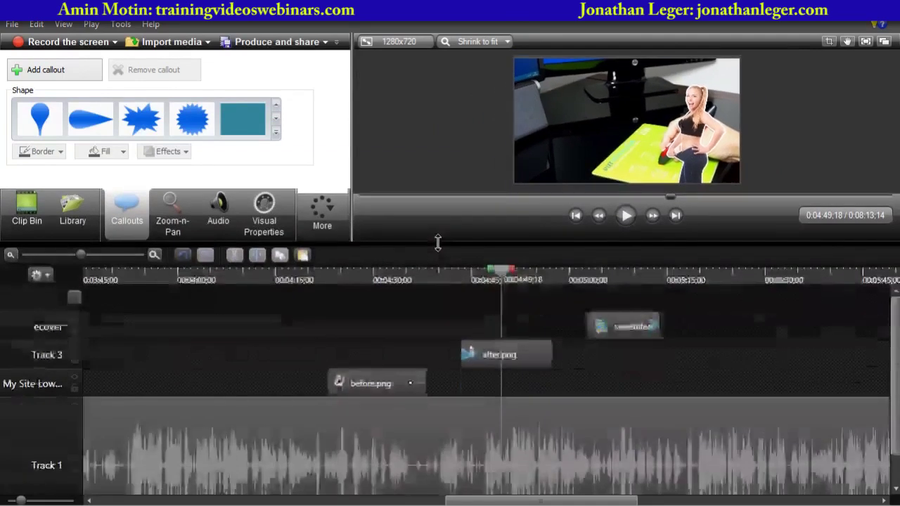
drag(47, 398, 45, 443)
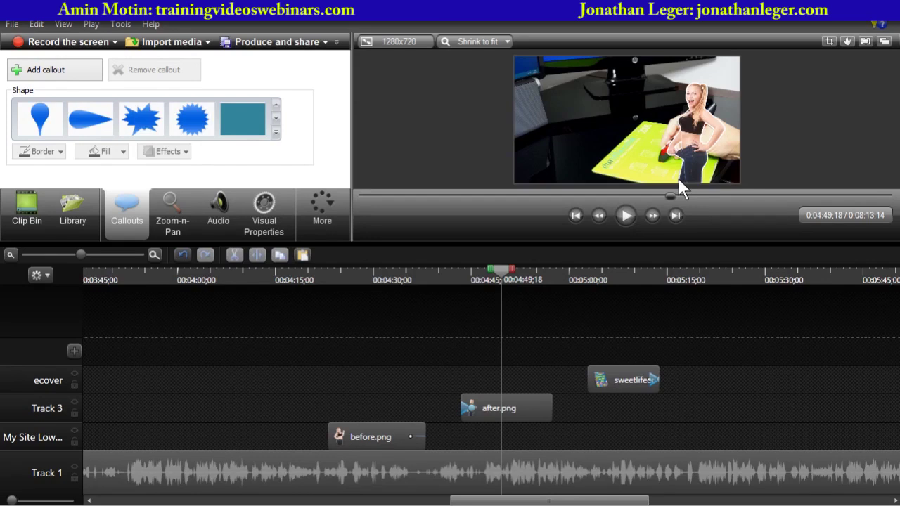
click(49, 255)
drag(414, 266, 613, 291)
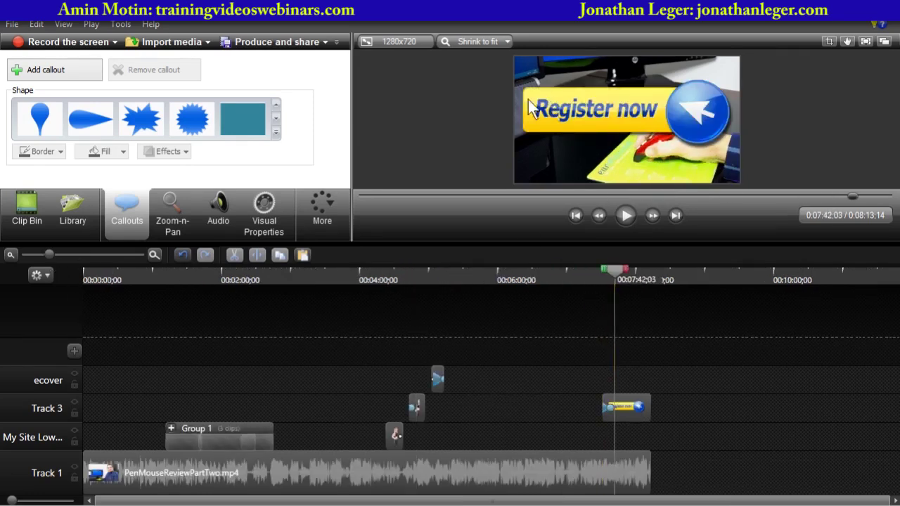
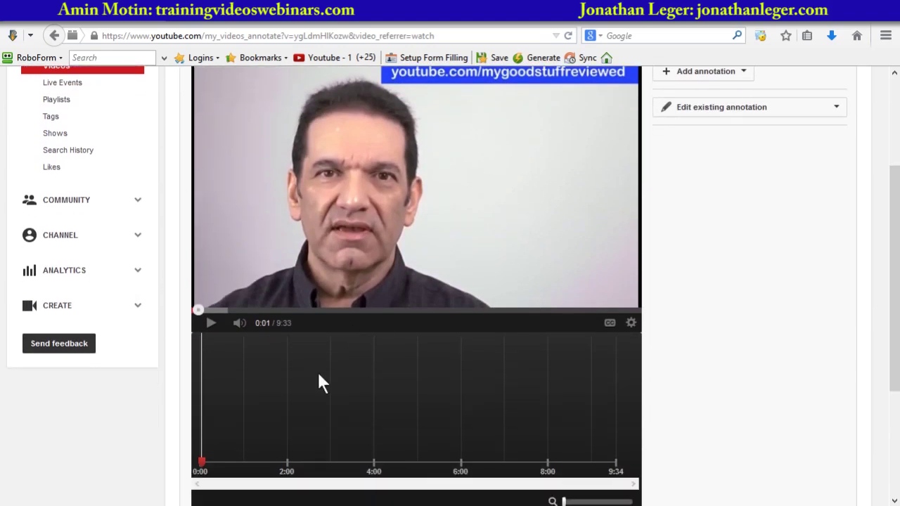
Step: Scrub the annotation editor to 7:01 showing the camera back, then scroll up to the title
mouse_move(201, 311)
mouse_down()
mouse_move(588, 324)
mouse_move(512, 321)
mouse_move(519, 316)
mouse_up()
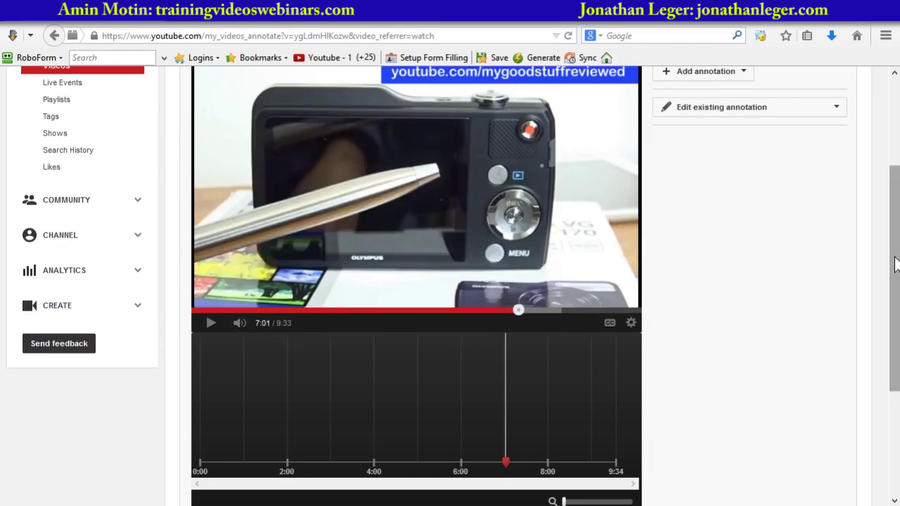
scroll(896, 260, up, 2)
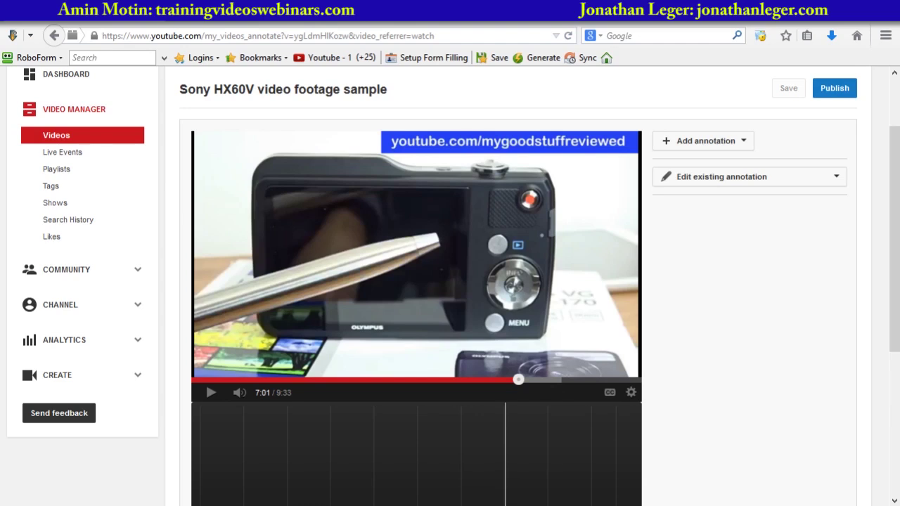
Step: Add a Spotlight annotation and resize its frame around the camera's screen and buttons
click(742, 146)
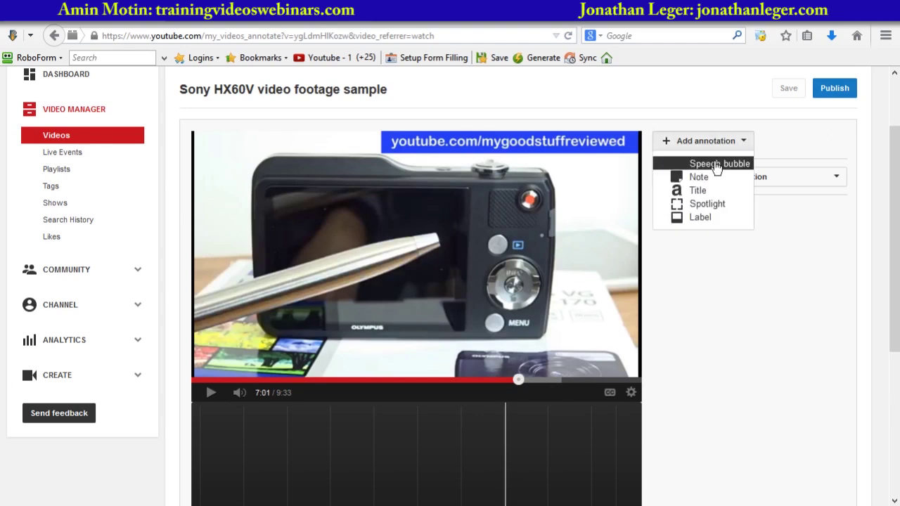
click(704, 207)
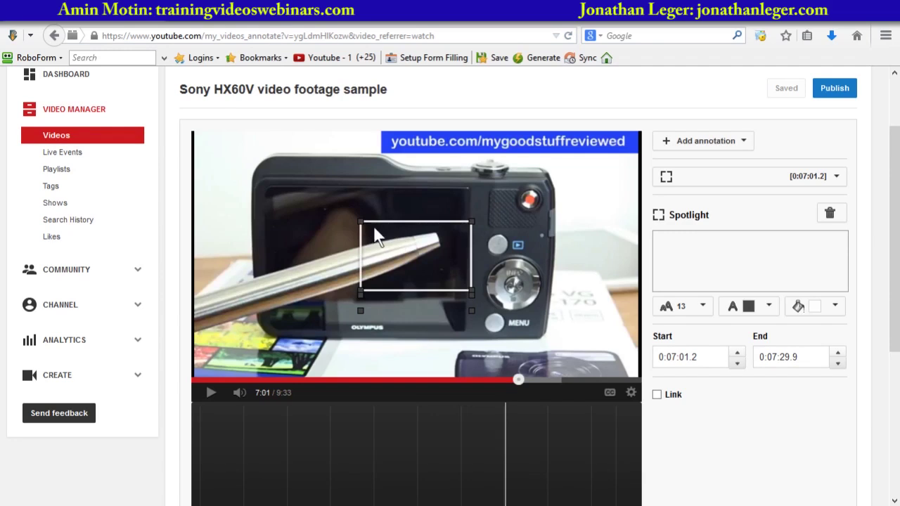
drag(360, 222, 240, 152)
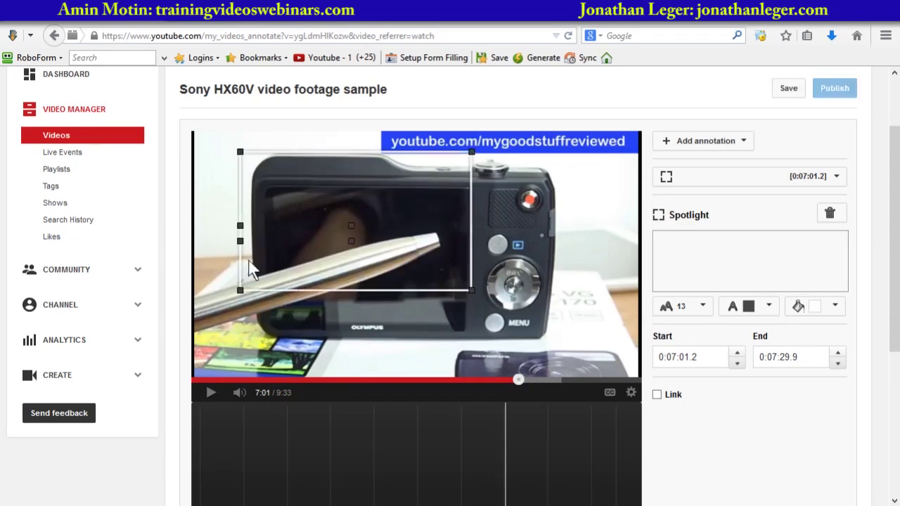
mouse_move(470, 287)
mouse_down()
mouse_move(496, 315)
mouse_move(478, 288)
mouse_up()
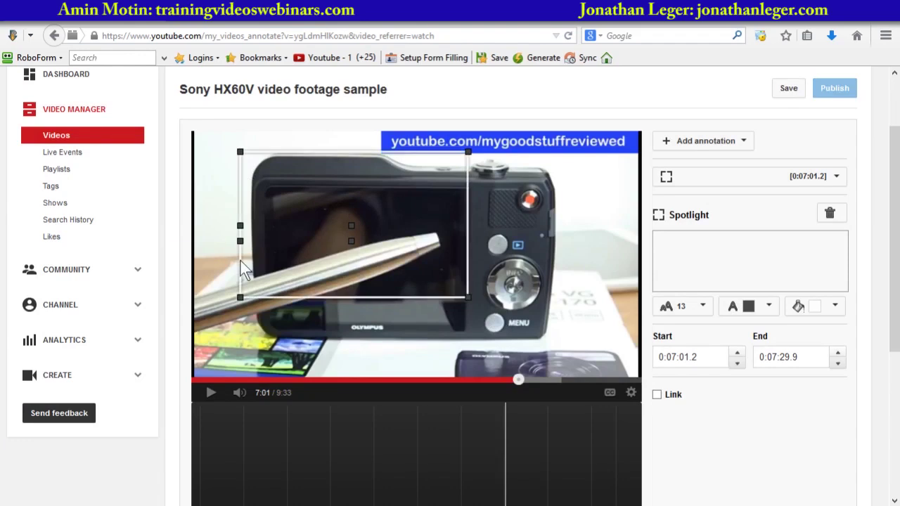
mouse_move(240, 297)
mouse_down()
mouse_move(240, 314)
mouse_move(290, 302)
mouse_move(249, 303)
mouse_up()
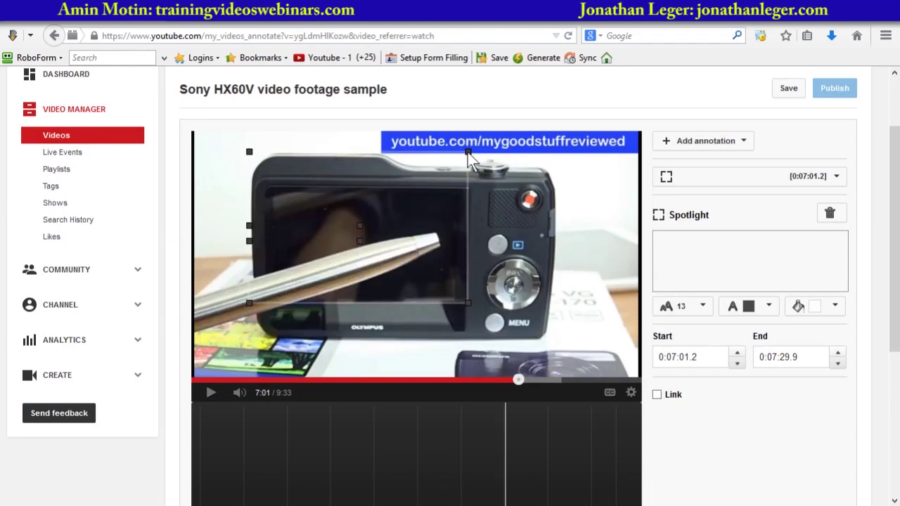
drag(468, 153, 550, 194)
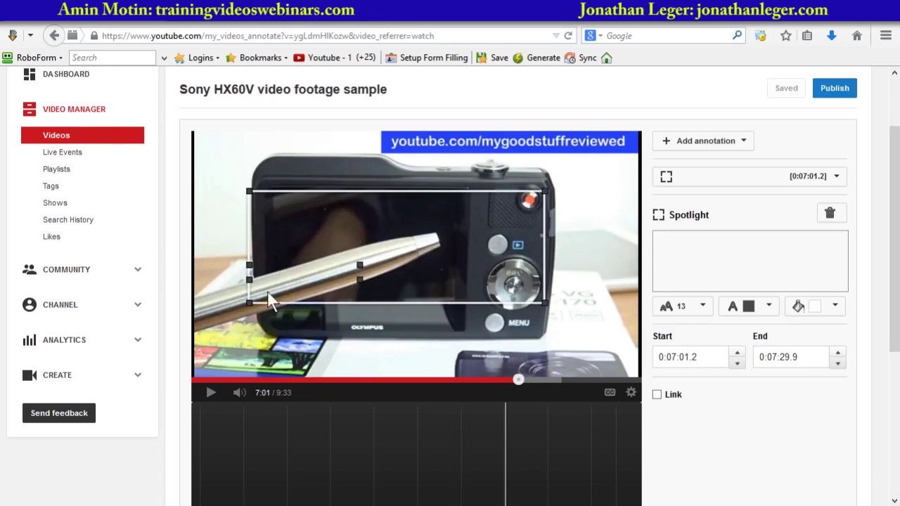
mouse_move(251, 291)
mouse_down()
mouse_move(277, 278)
mouse_move(291, 287)
mouse_up()
mouse_move(547, 302)
mouse_down()
mouse_move(548, 319)
mouse_move(580, 316)
mouse_up()
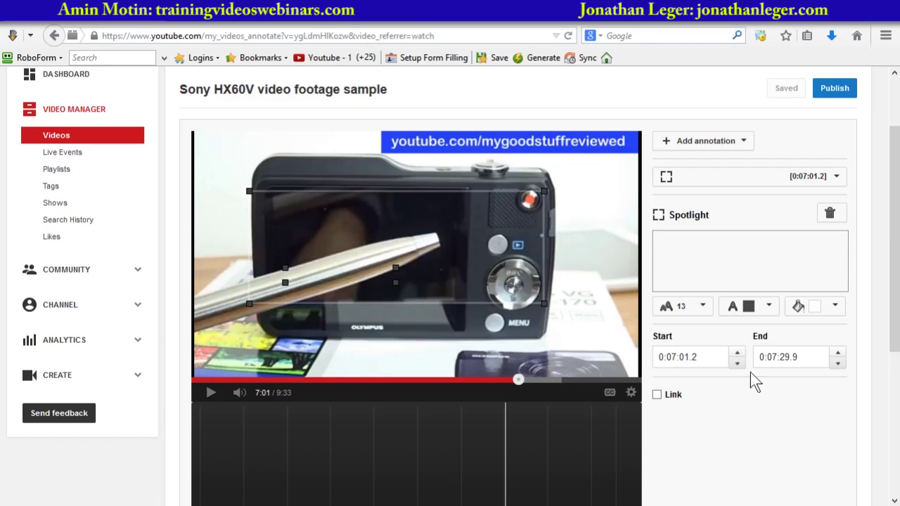
Step: Turn on the spotlight's link to a Video, opening in a new window
click(659, 396)
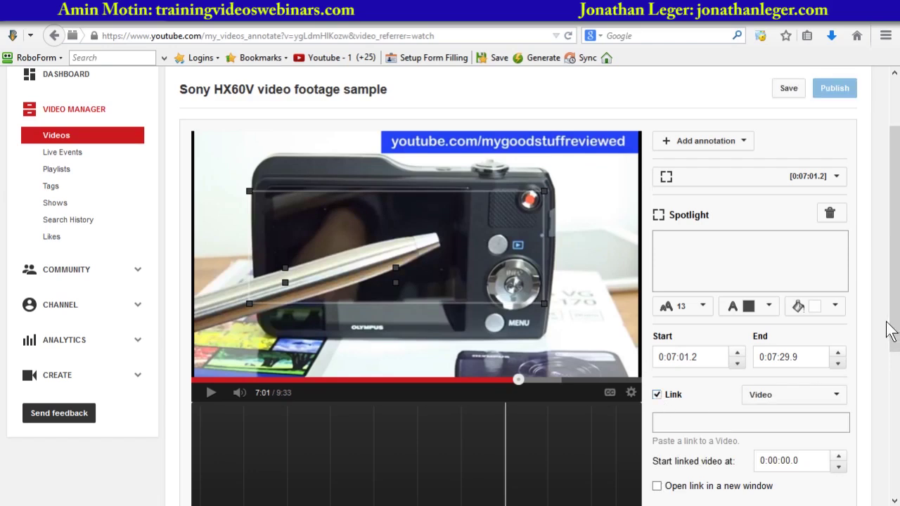
drag(894, 321, 892, 367)
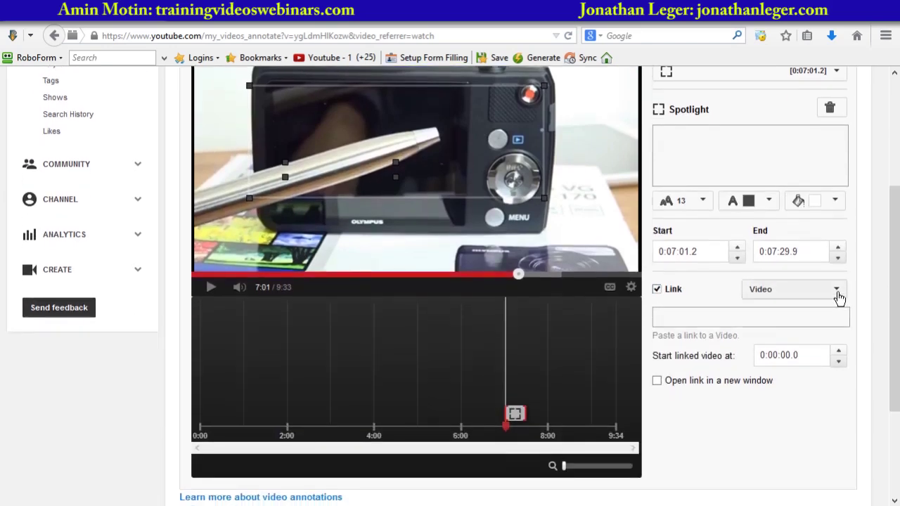
click(838, 294)
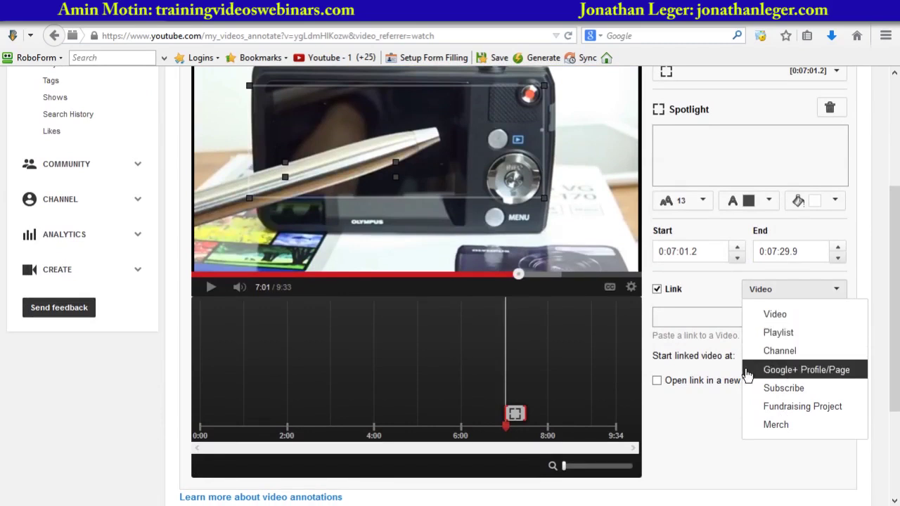
click(694, 313)
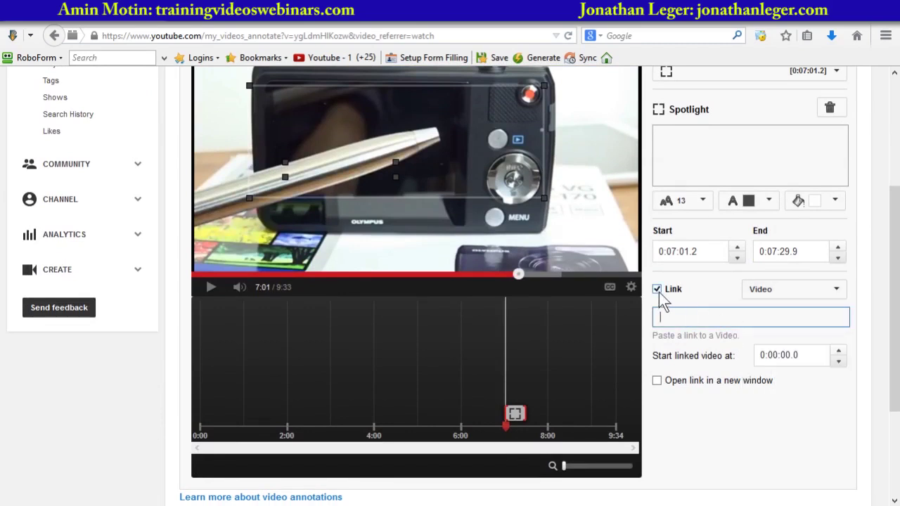
click(657, 380)
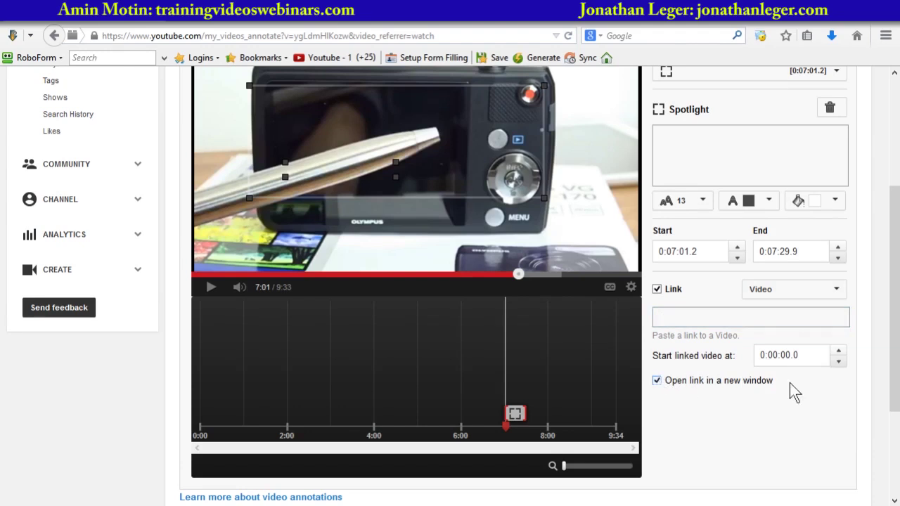
mouse_move(896, 315)
mouse_down()
mouse_move(892, 291)
mouse_move(895, 313)
mouse_up()
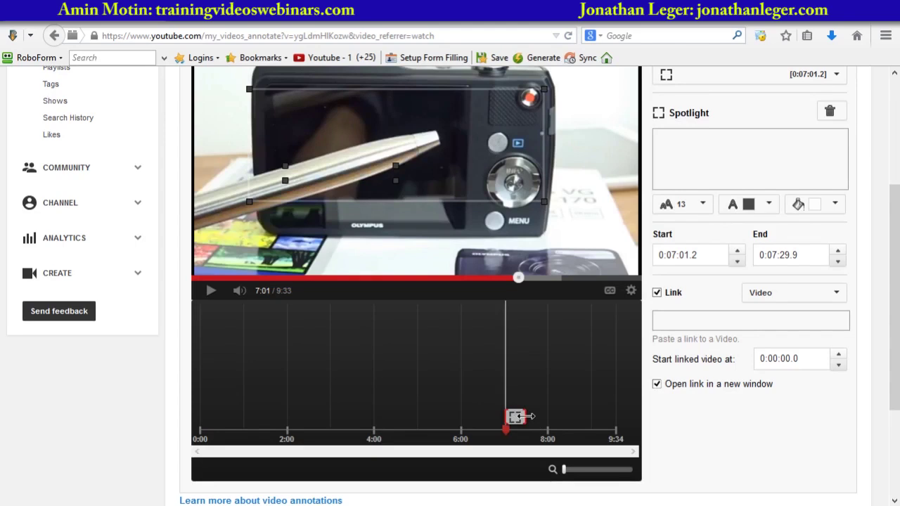
Step: Extend the spotlight to 9:33.3 at the video's end and re-enable its link
mouse_move(532, 417)
mouse_down()
mouse_move(638, 424)
mouse_move(514, 416)
mouse_move(648, 419)
mouse_up()
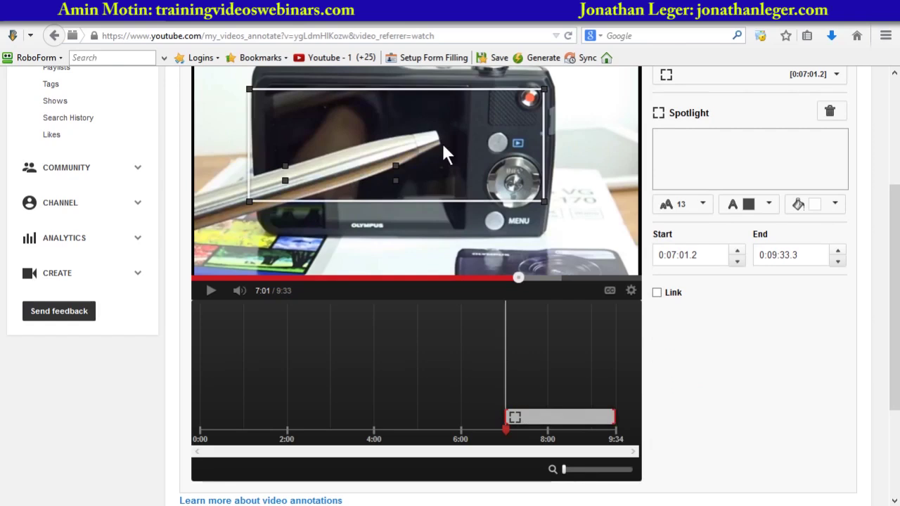
click(657, 293)
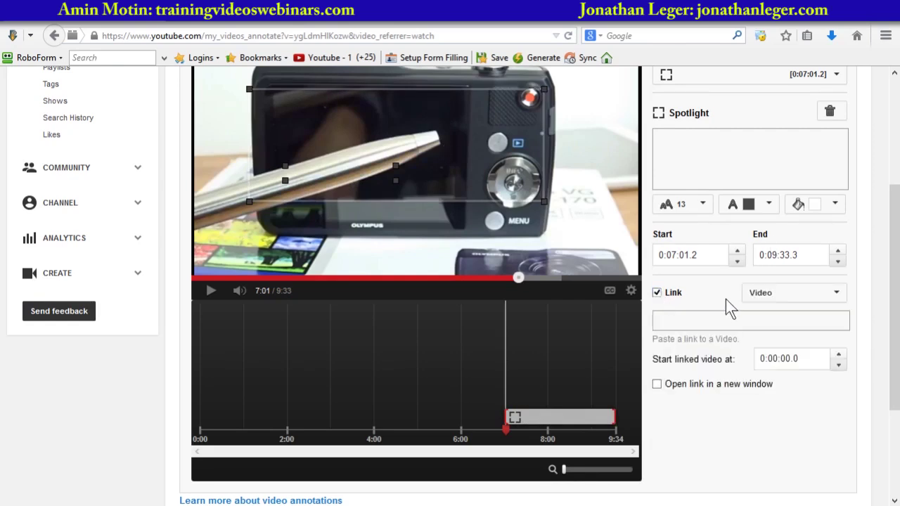
scroll(764, 299, up, 4)
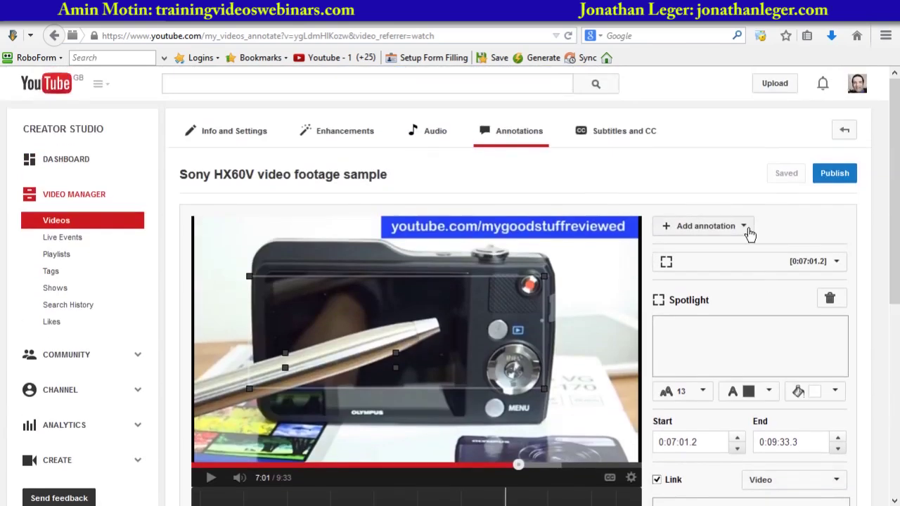
click(744, 226)
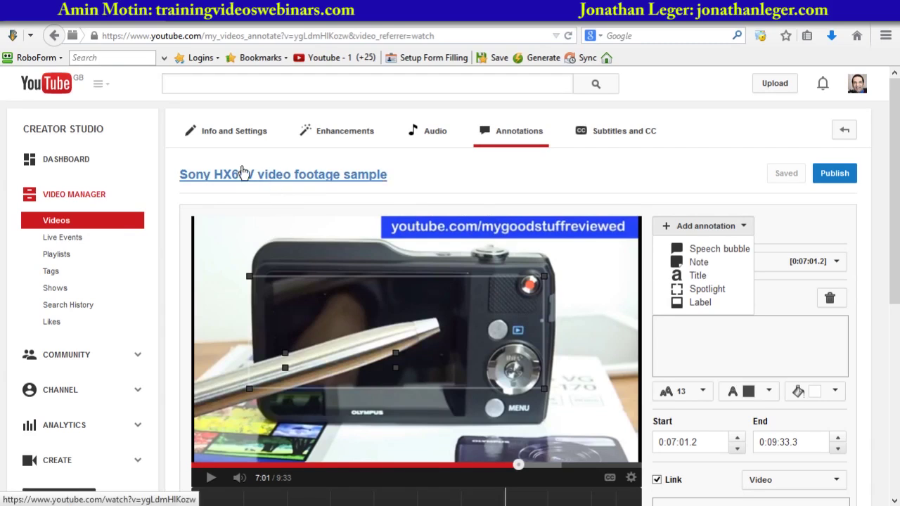
click(53, 36)
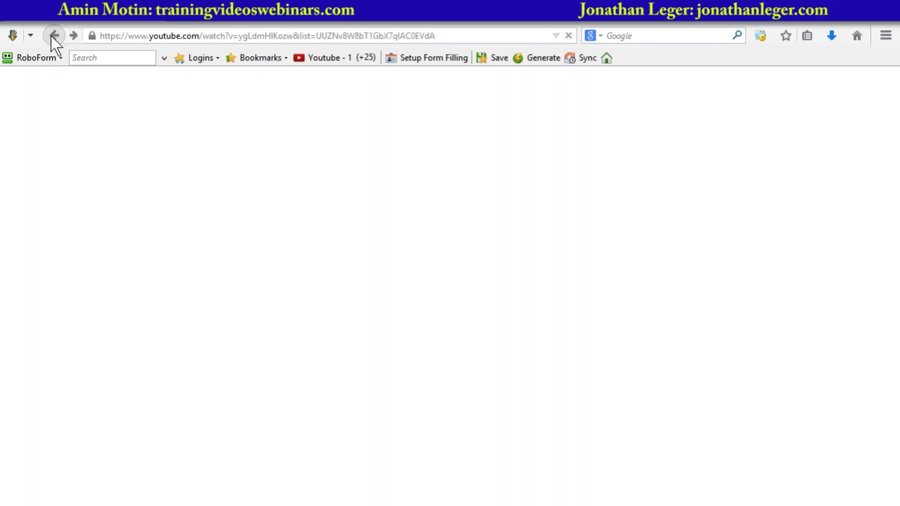
click(54, 36)
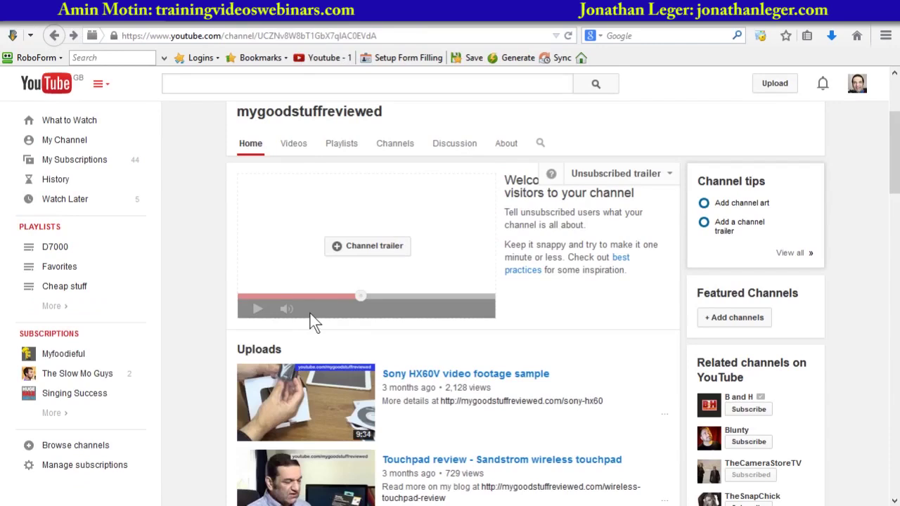
click(294, 146)
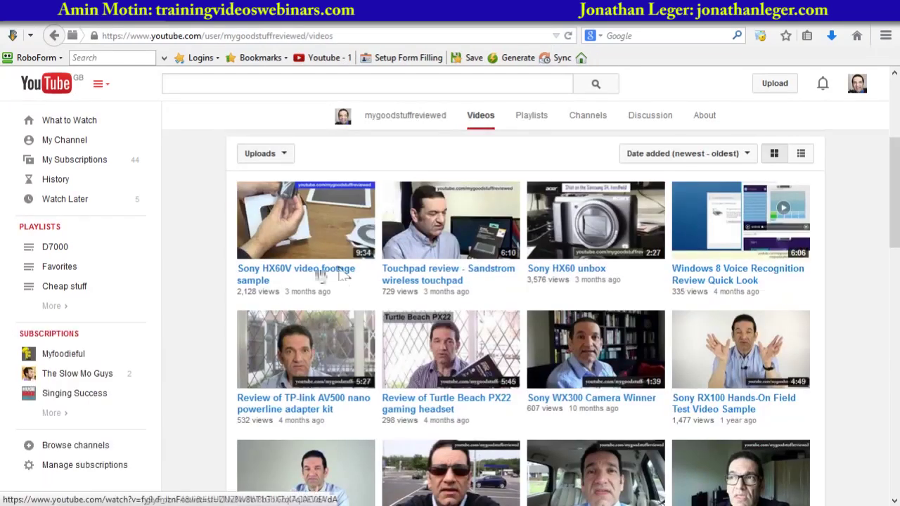
click(320, 272)
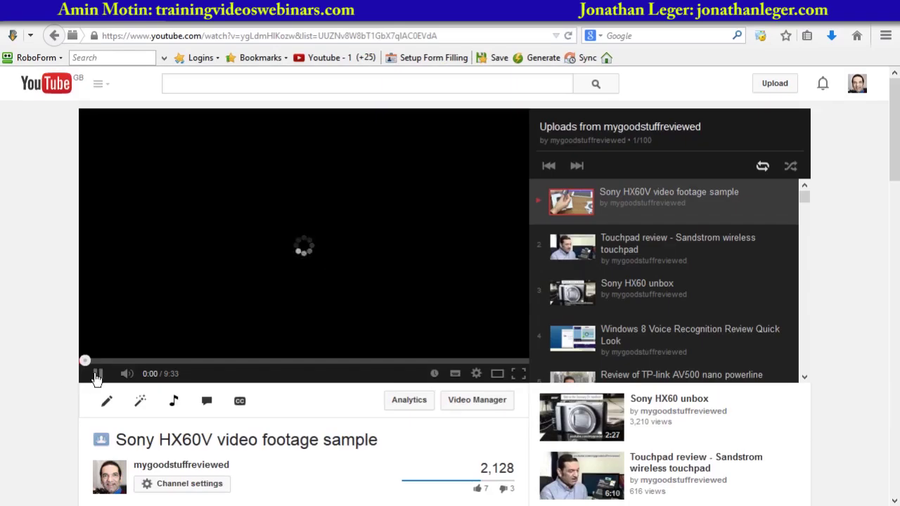
click(94, 372)
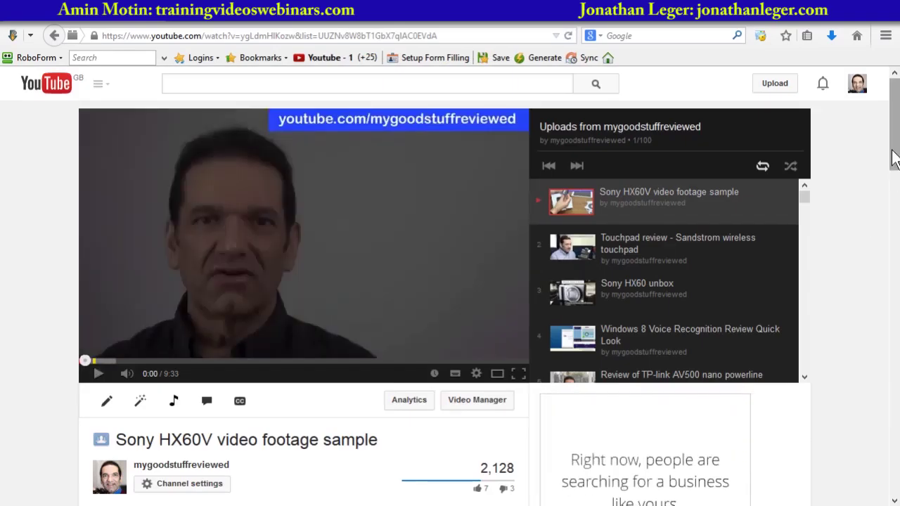
drag(895, 156, 895, 191)
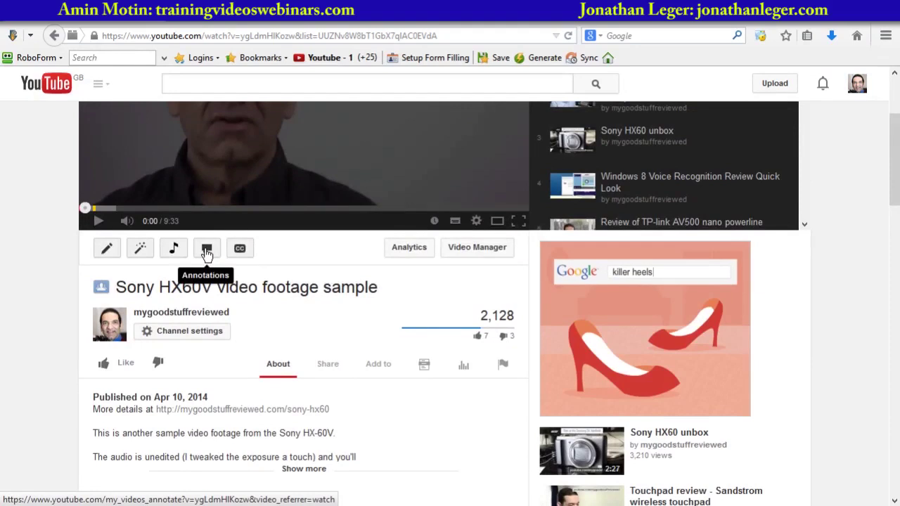
click(206, 251)
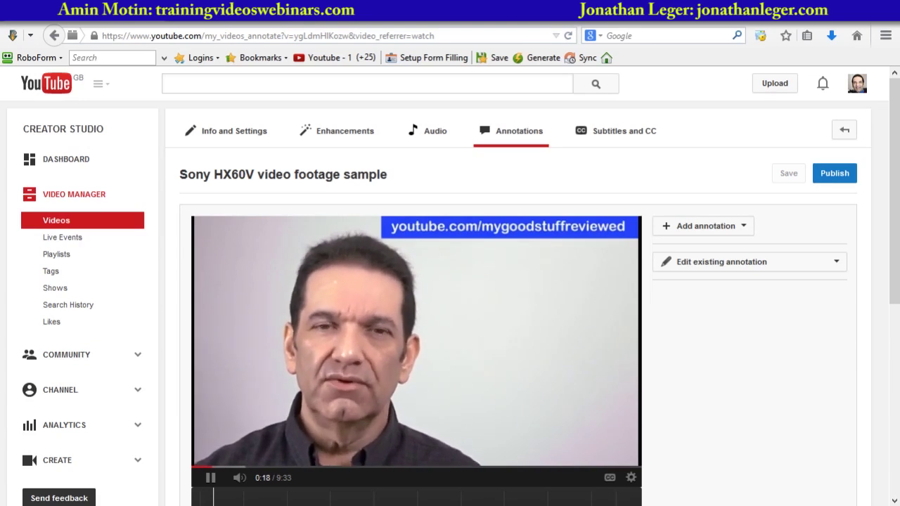
Step: Pause at 7:42, enlarge the preview, and bring up the Register now callout's properties
click(211, 479)
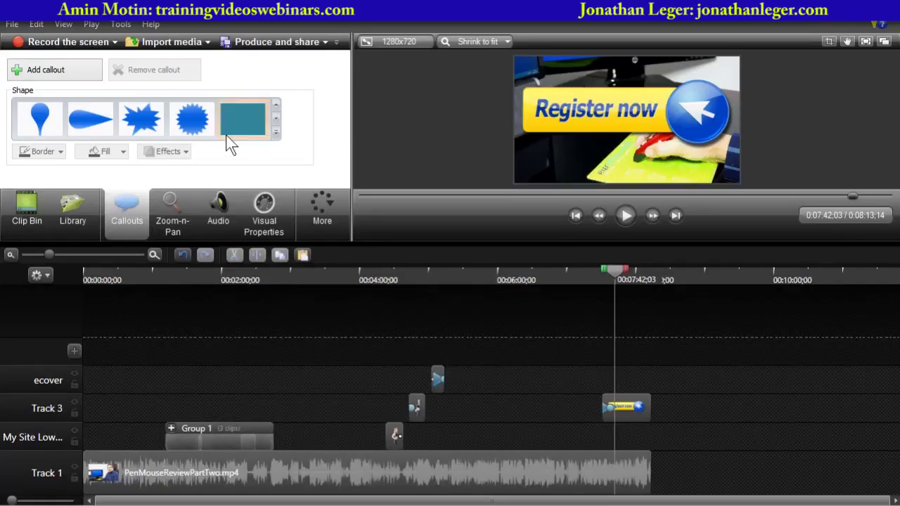
drag(395, 242, 385, 371)
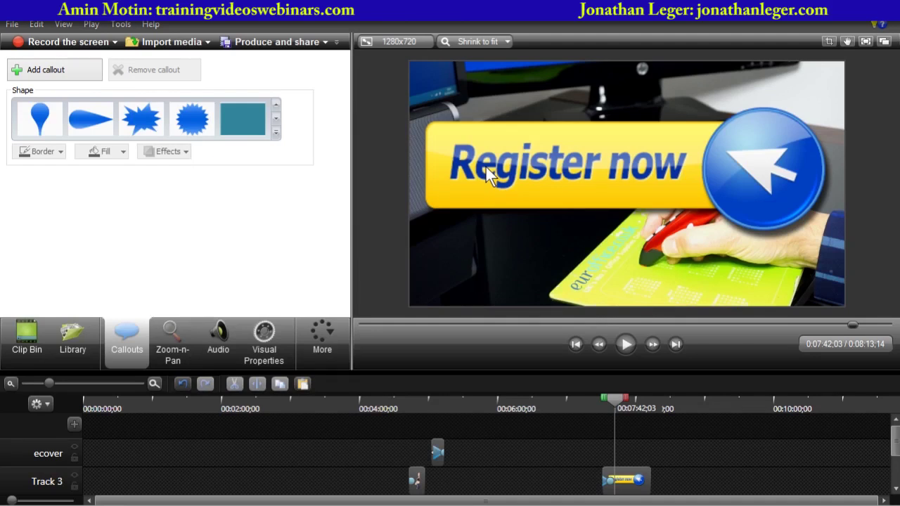
click(318, 344)
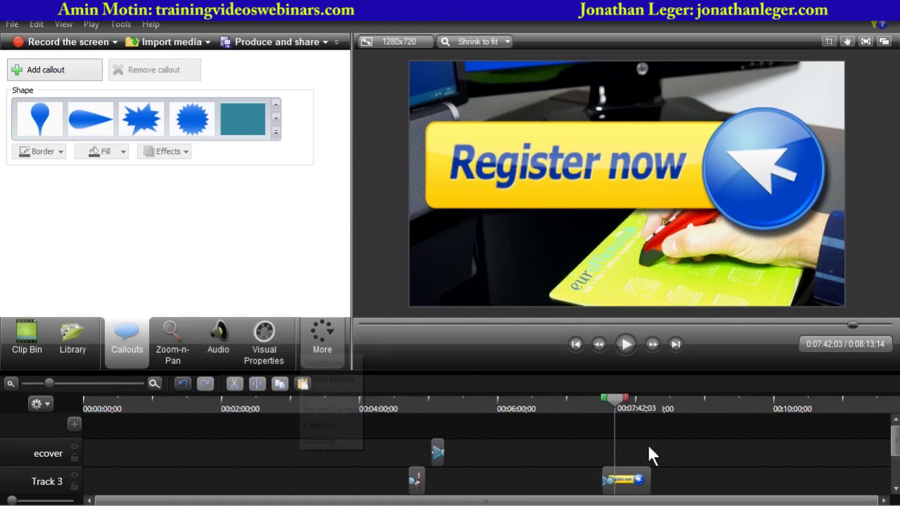
click(627, 481)
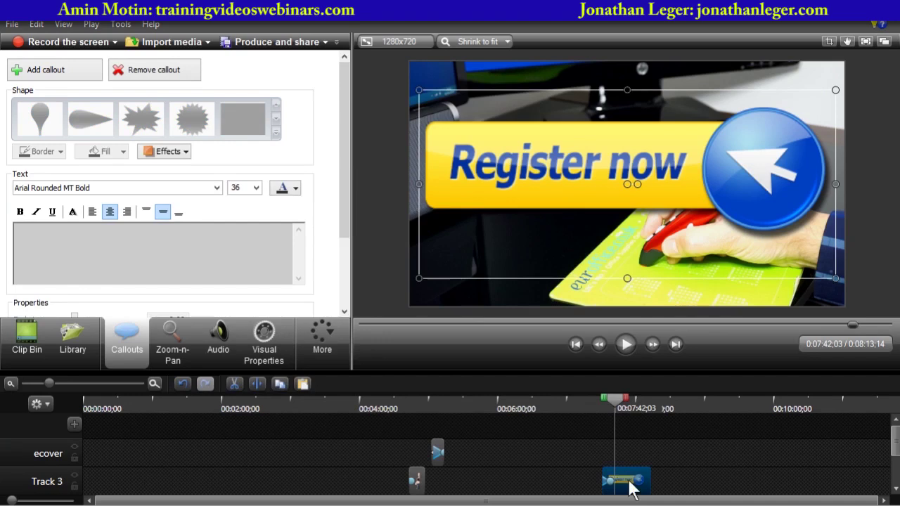
Step: Make the Register now callout a hotspot, cancel the Jump to URL settings, and enlarge the timeline
drag(346, 188, 336, 284)
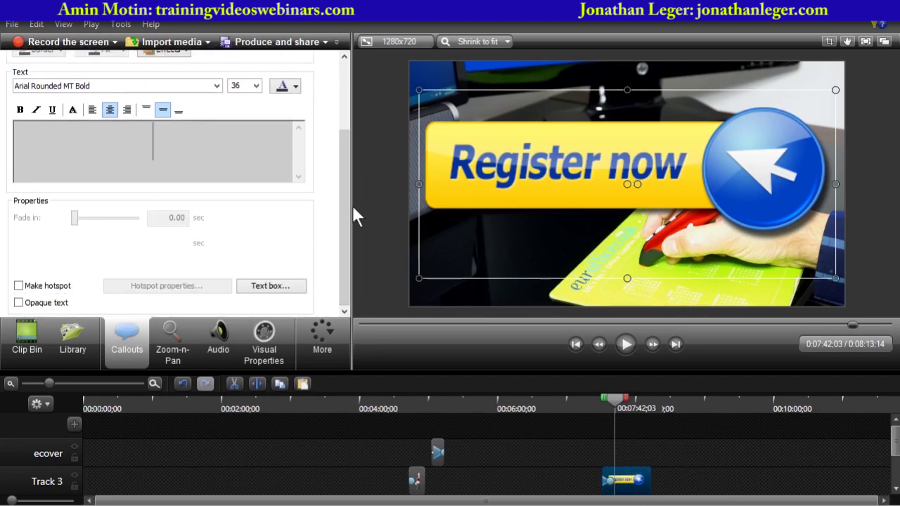
scroll(345, 223, up, 1)
drag(345, 223, 326, 244)
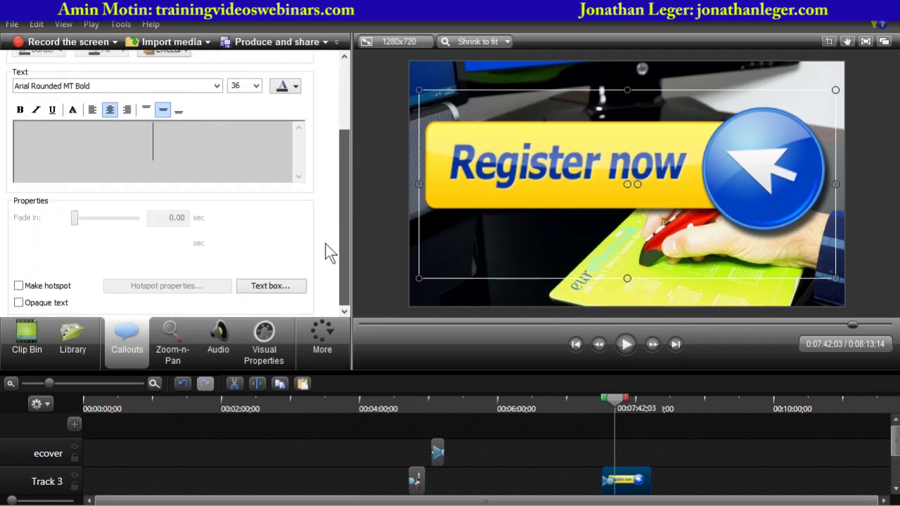
click(19, 286)
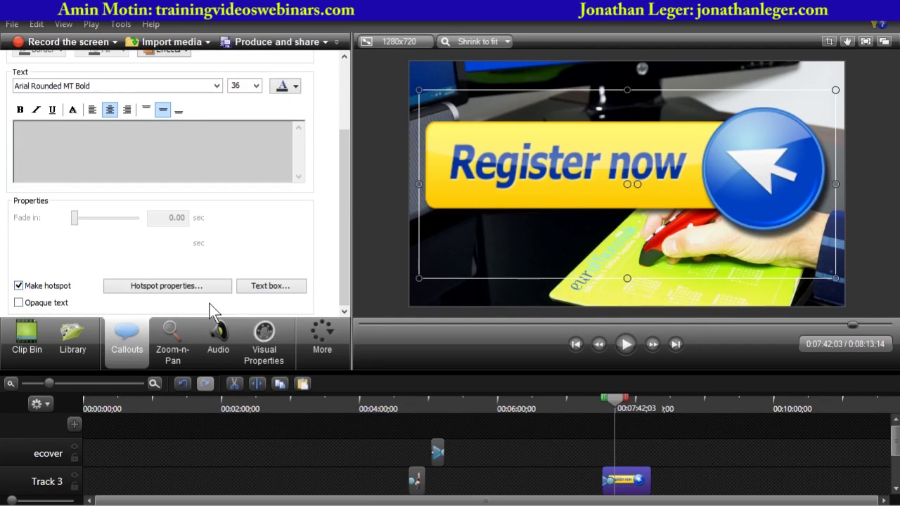
click(167, 287)
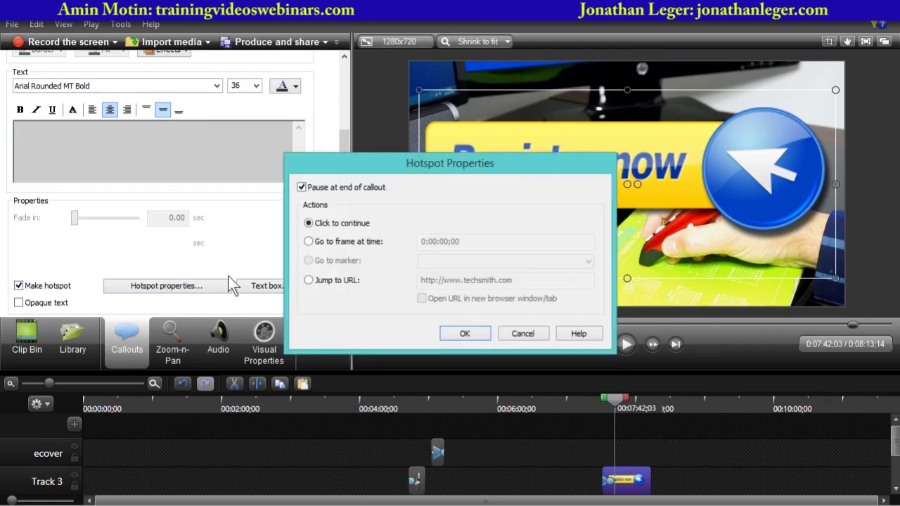
click(309, 281)
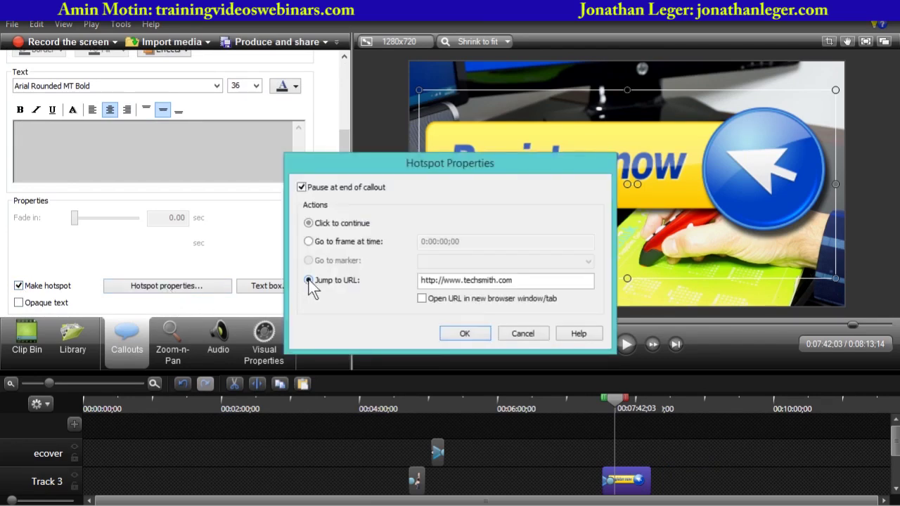
click(423, 300)
click(526, 334)
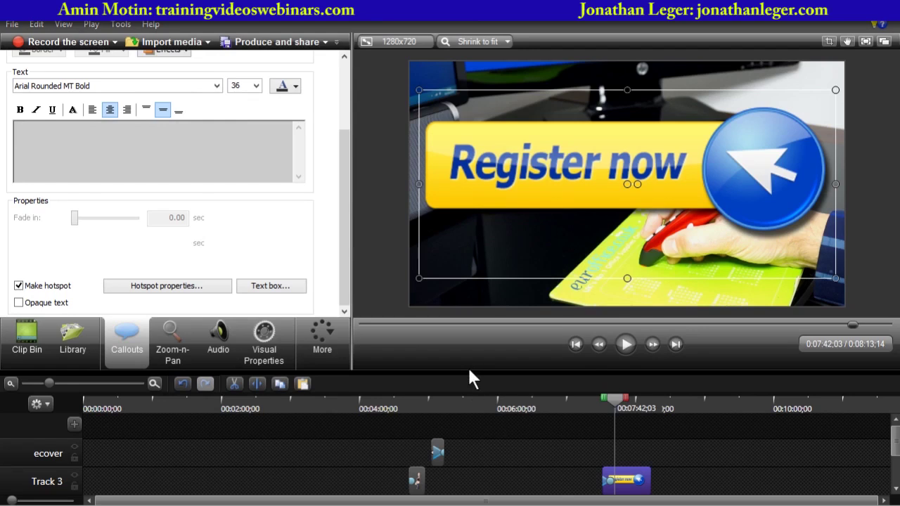
drag(468, 372, 476, 211)
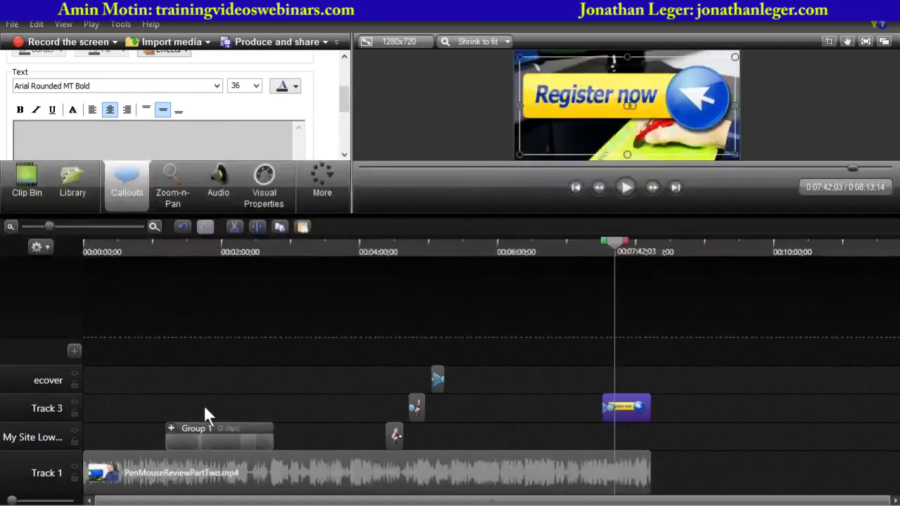
Step: Delete the clips on the upper three tracks, leaving only PenMouseReviewPartTwo.mp4 on Track 1
drag(558, 419, 144, 416)
drag(161, 376, 673, 430)
key(Delete)
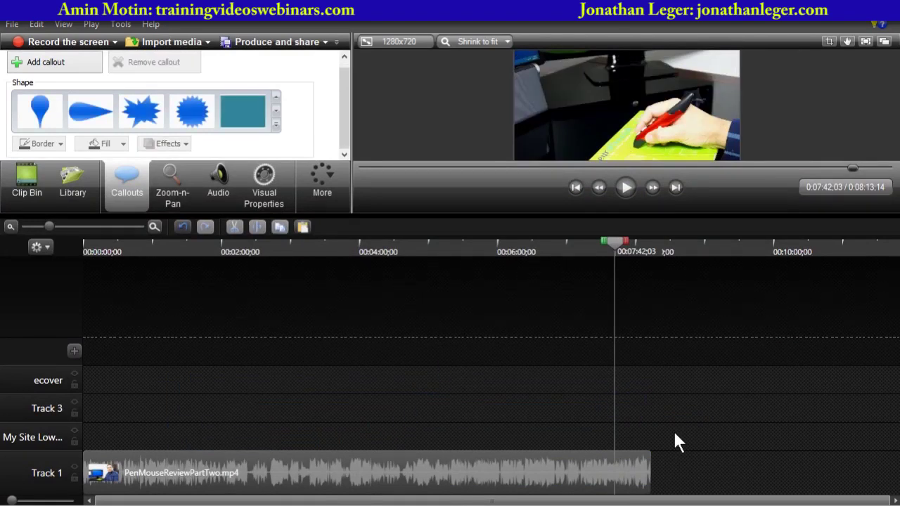
key(ctrl+Home)
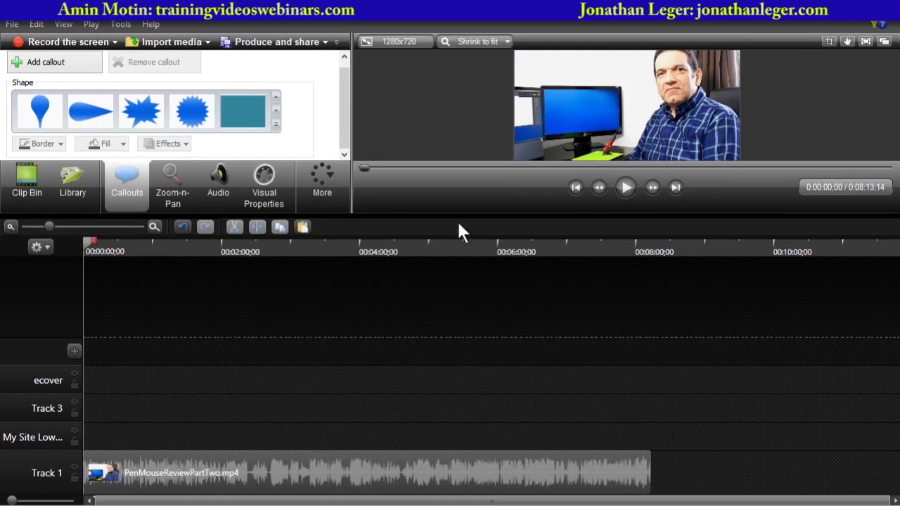
drag(457, 215, 450, 306)
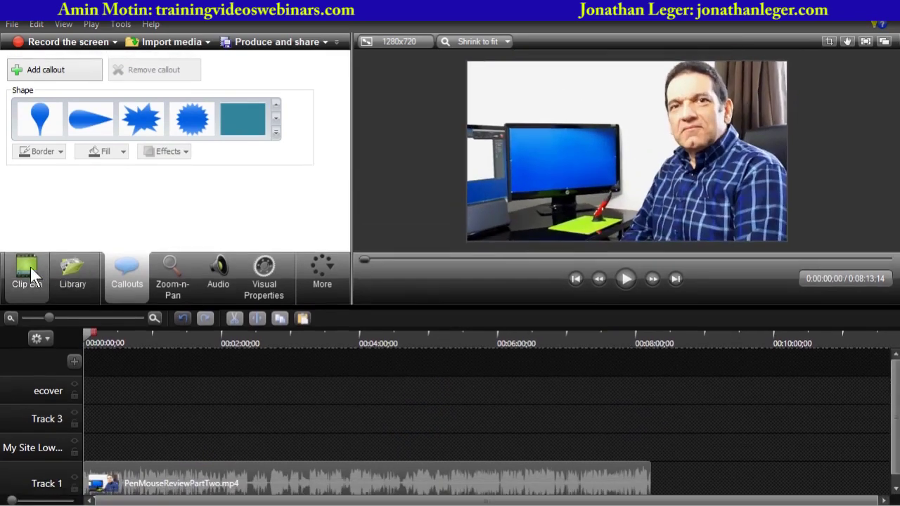
Step: Remove the six images from after.png through before.png from the Clip Bin
click(31, 267)
drag(342, 180, 356, 117)
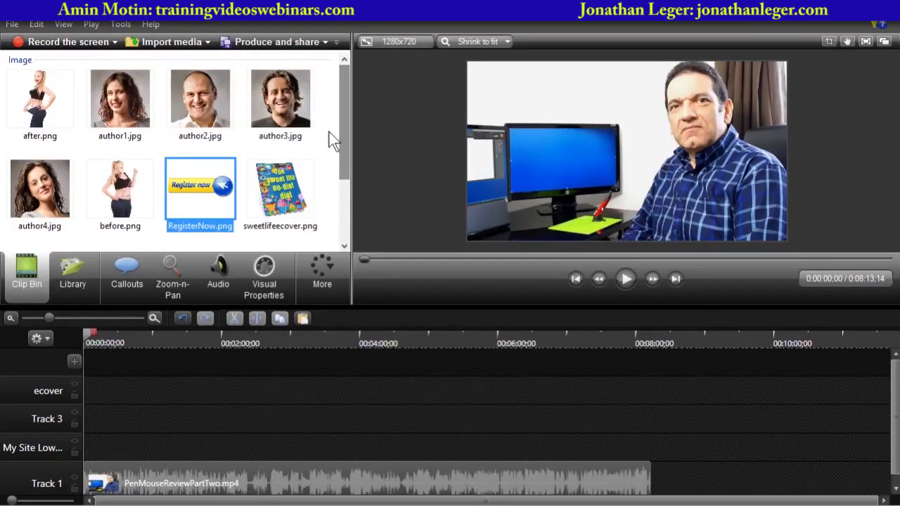
click(45, 106)
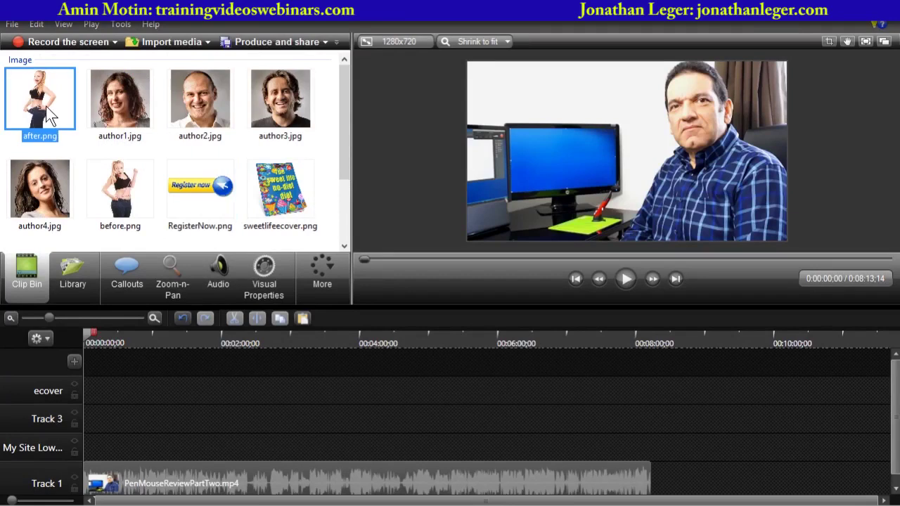
shift+click(109, 183)
key(Delete)
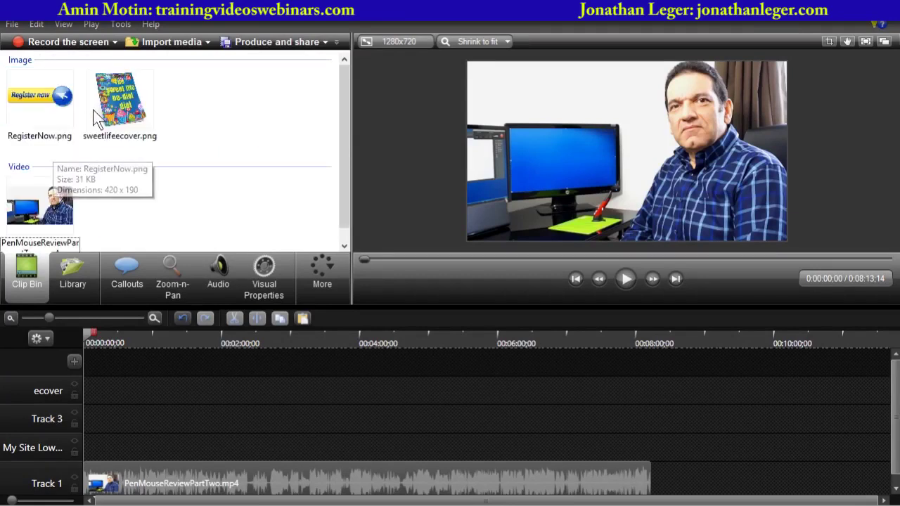
click(131, 98)
Step: Delete sweetlifecover.png and import guarantee through campinggirl plus Watch-Now from Downloads
key(Delete)
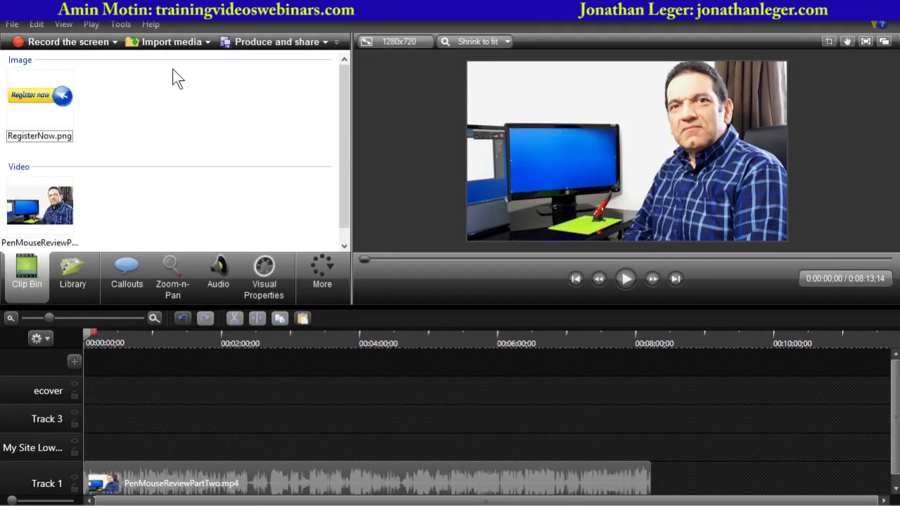
click(169, 45)
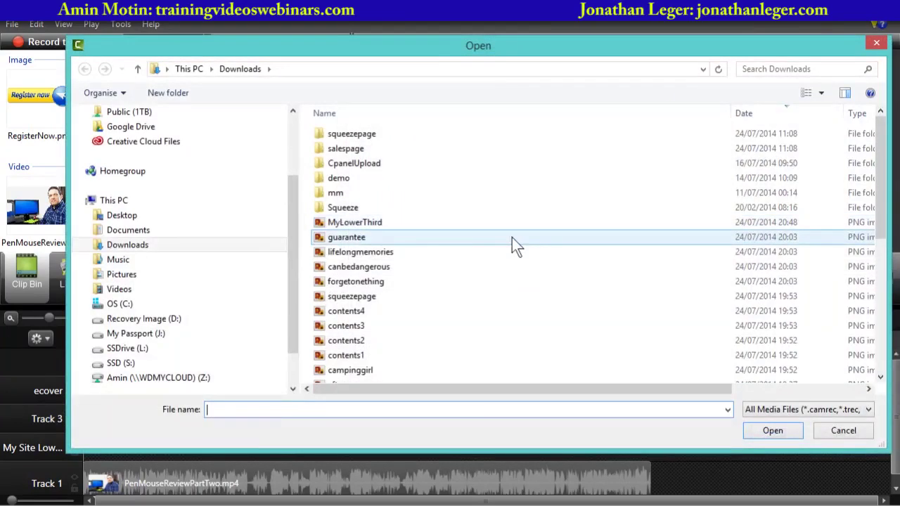
click(361, 237)
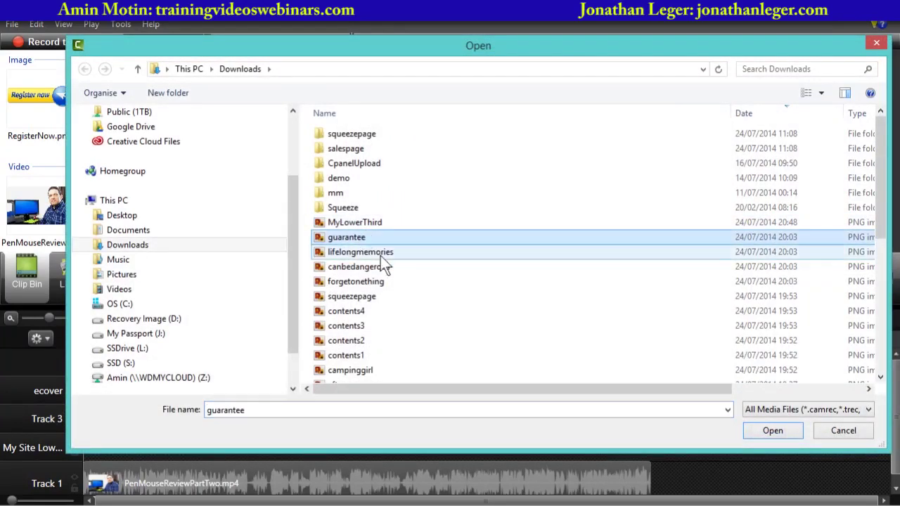
scroll(366, 303, down, 2)
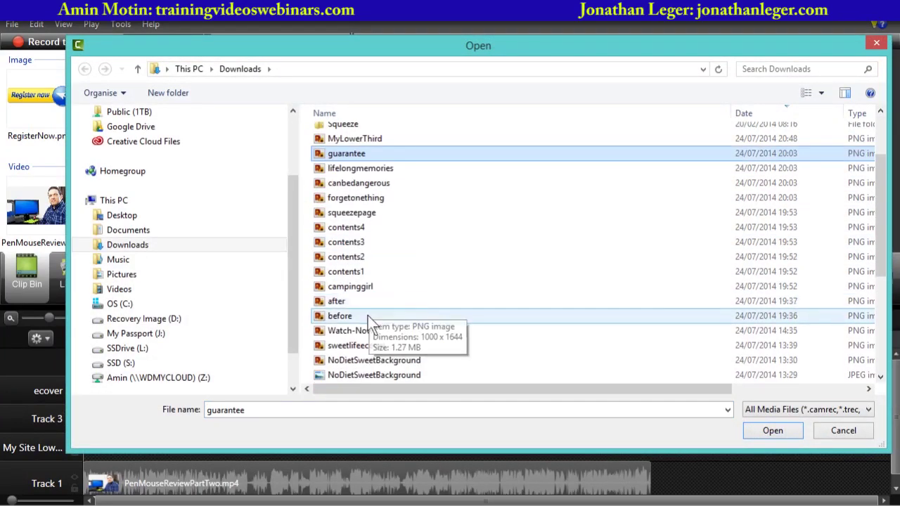
shift+click(368, 291)
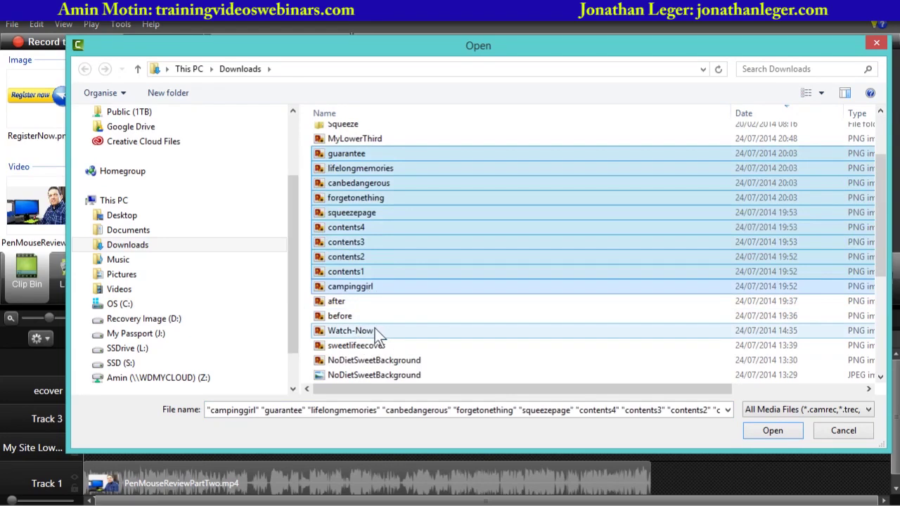
ctrl+click(351, 331)
scroll(423, 326, down, 3)
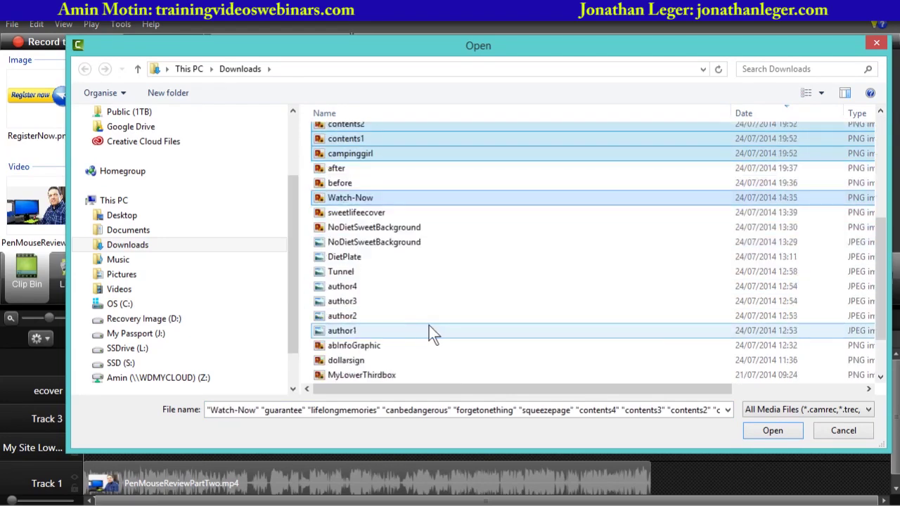
scroll(430, 322, down, 1)
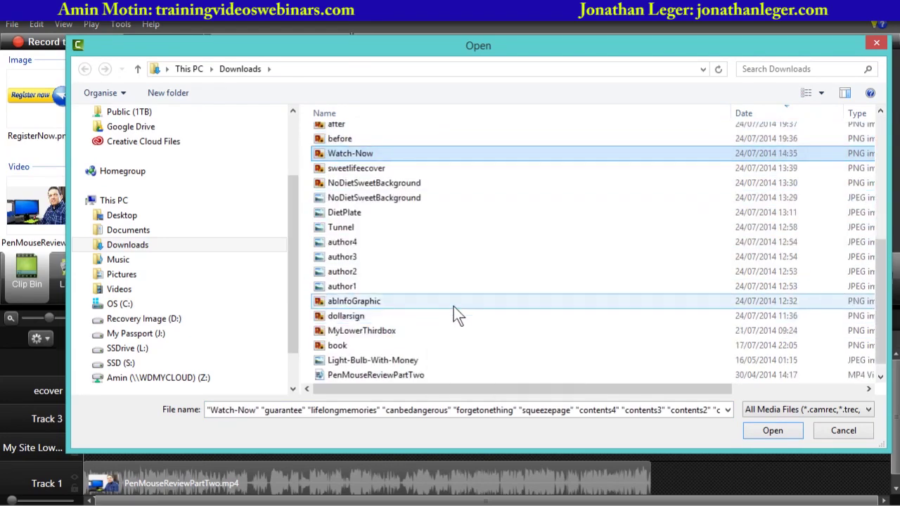
scroll(443, 310, down, 1)
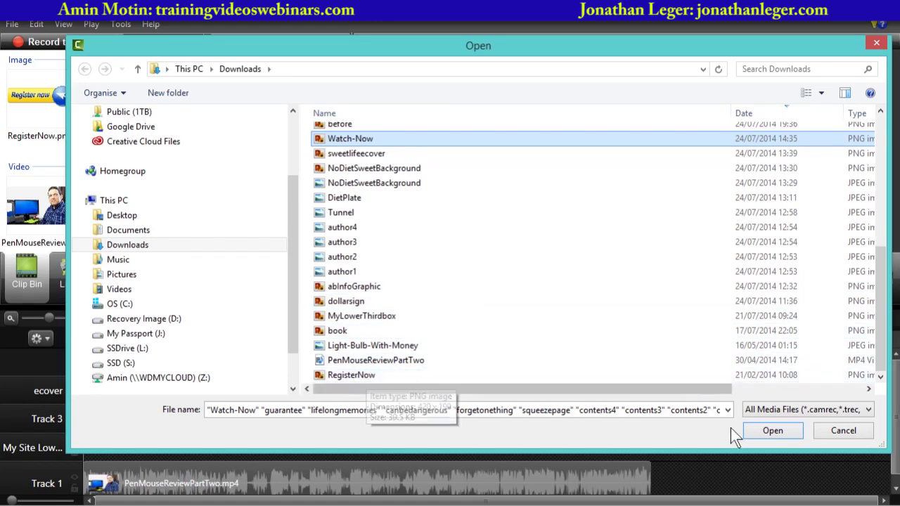
click(774, 431)
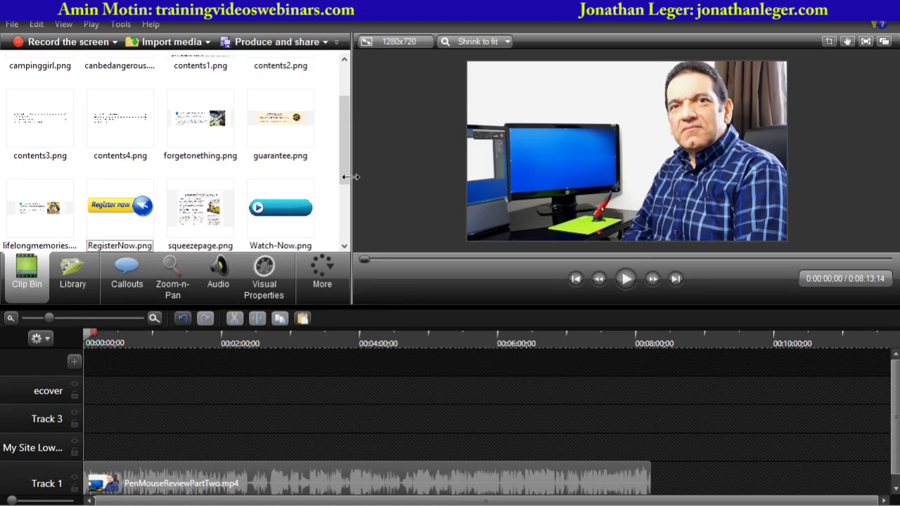
Step: Replace the Track 1 video with squeezepage.png placed at the start of the track
drag(342, 151, 349, 109)
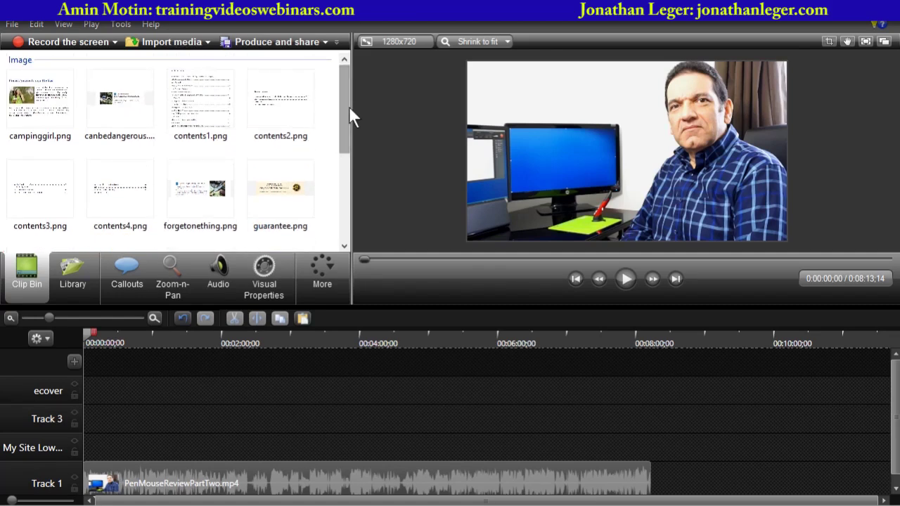
drag(346, 117, 343, 187)
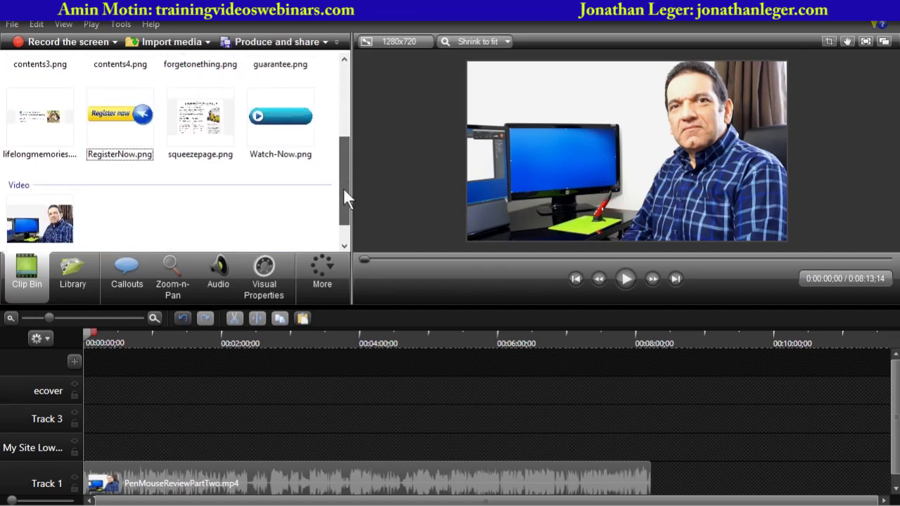
click(204, 123)
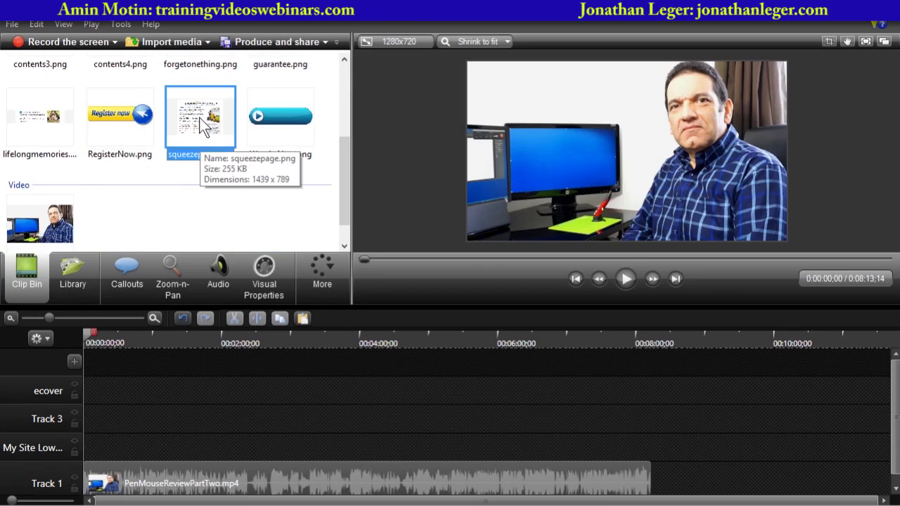
click(323, 475)
key(Delete)
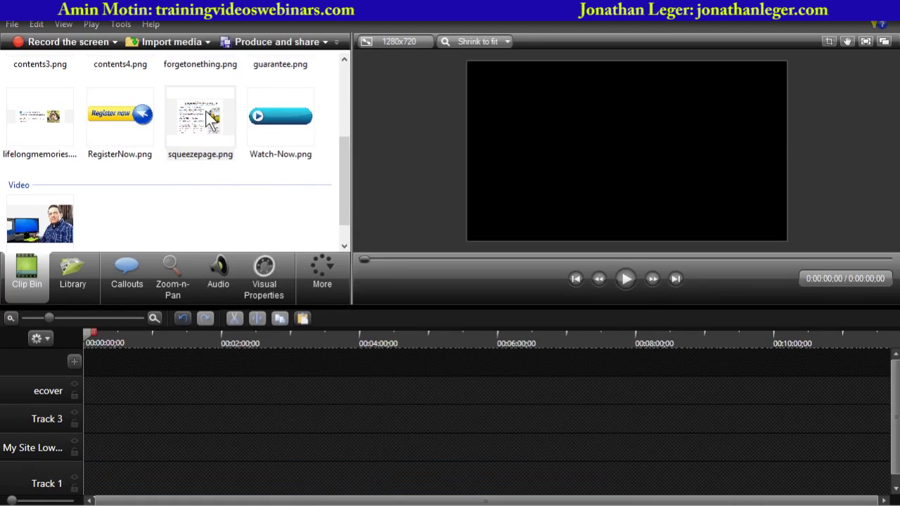
drag(203, 118, 531, 478)
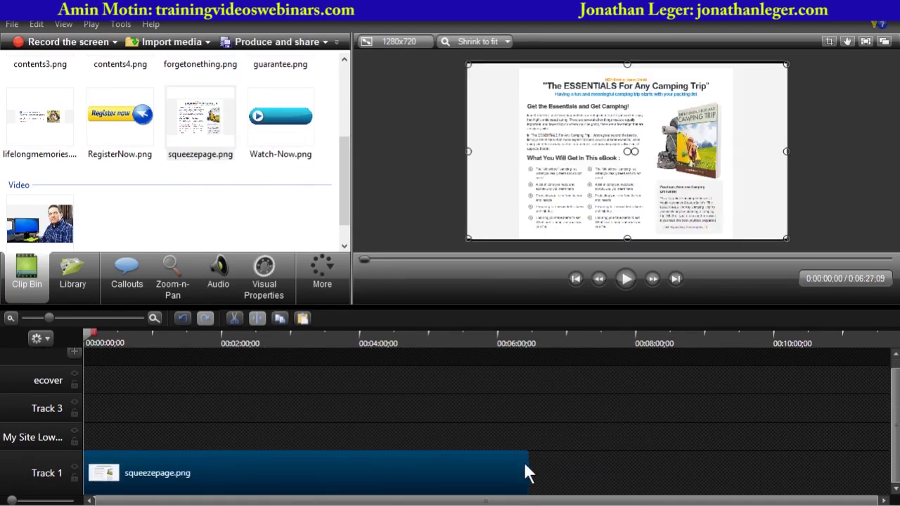
Step: Enlarge the squeezepage image to fill the canvas width and nudge it down to show the page top
click(435, 176)
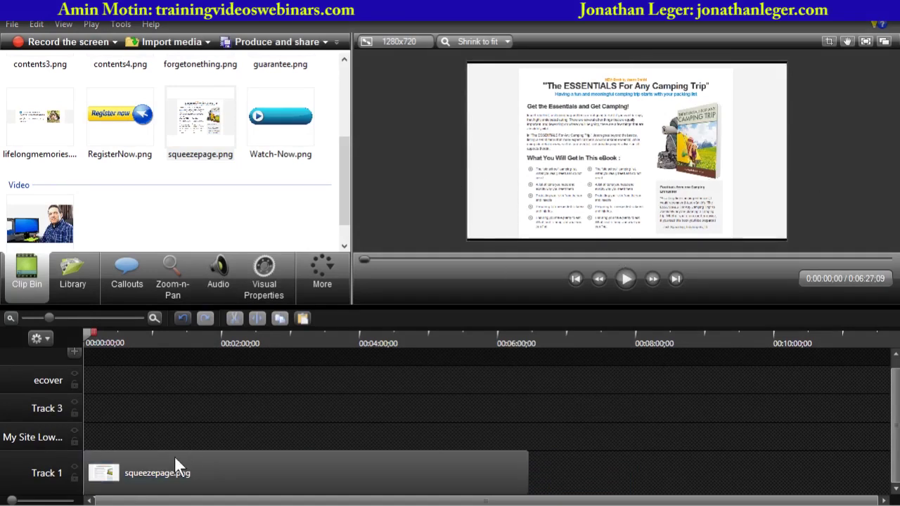
click(225, 461)
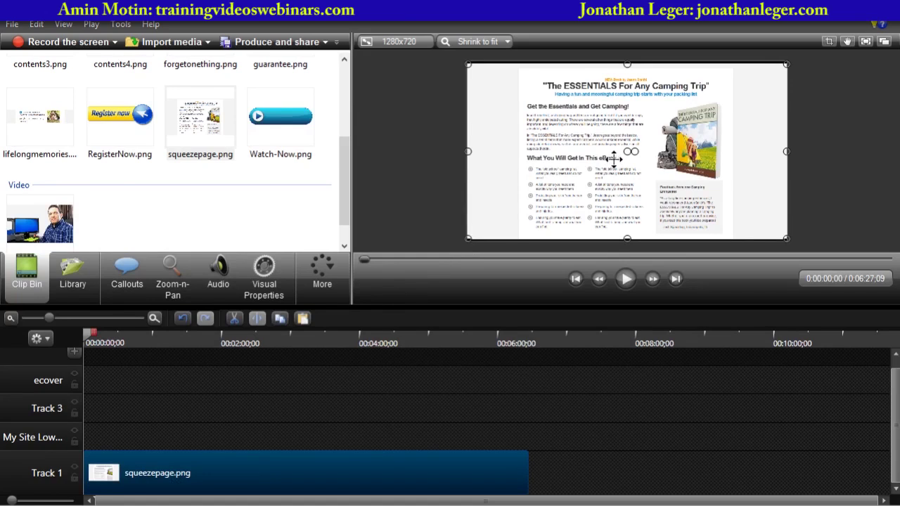
scroll(612, 160, up, 4)
scroll(614, 158, up, 1)
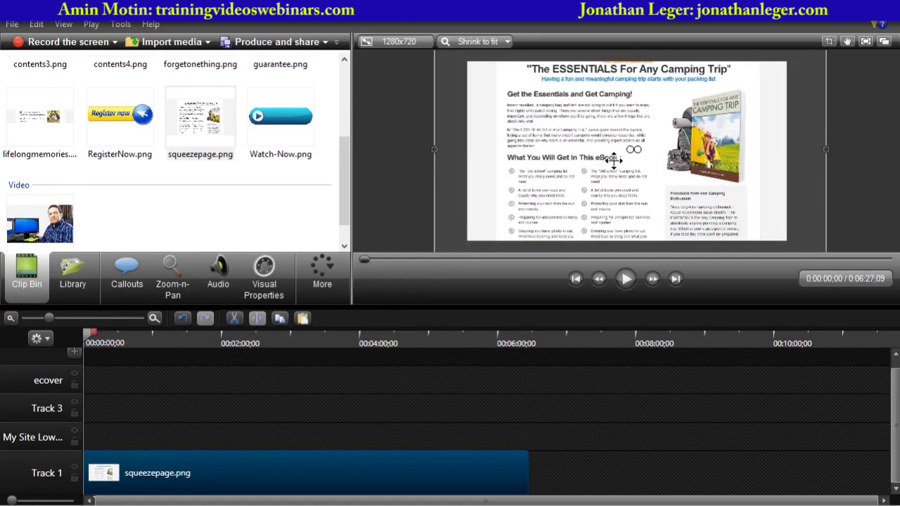
scroll(615, 164, up, 1)
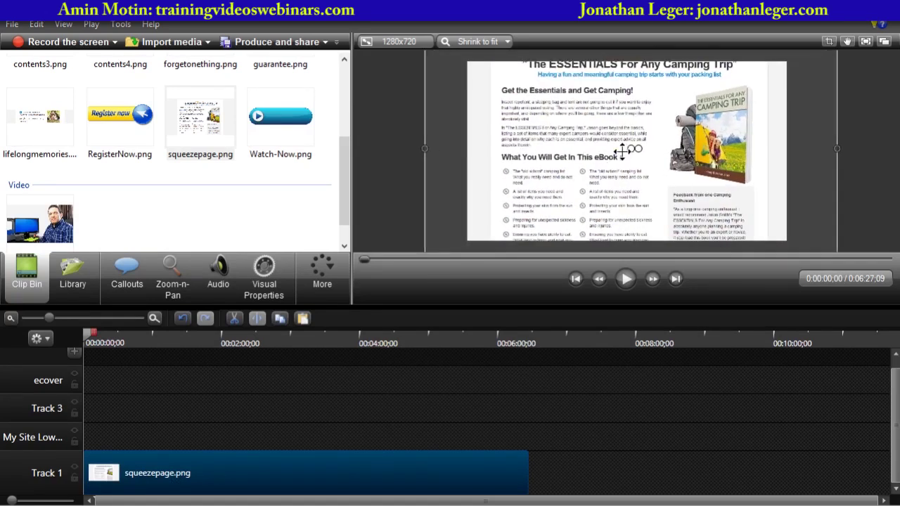
drag(626, 150, 621, 163)
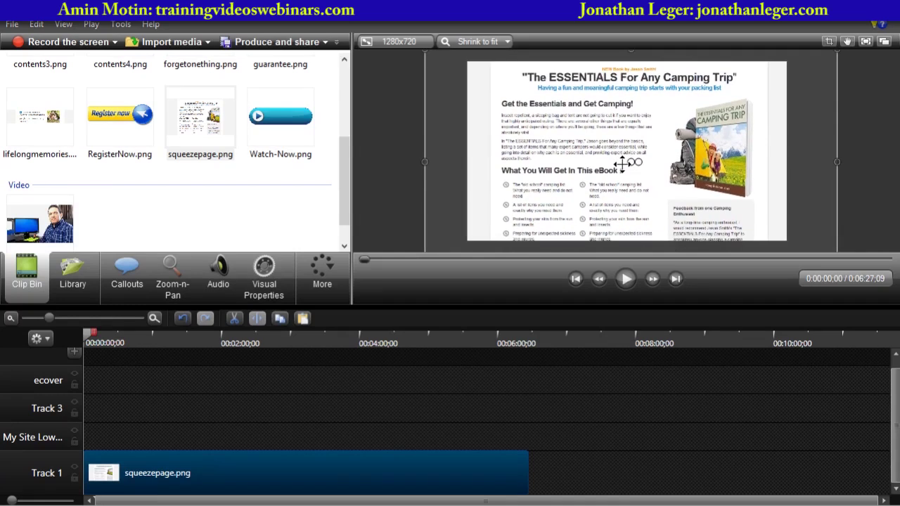
scroll(626, 165, up, 1)
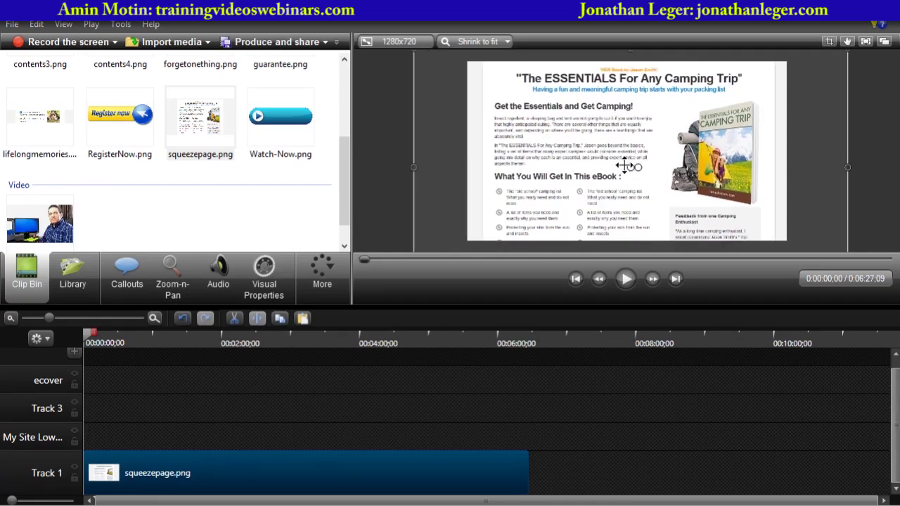
click(380, 190)
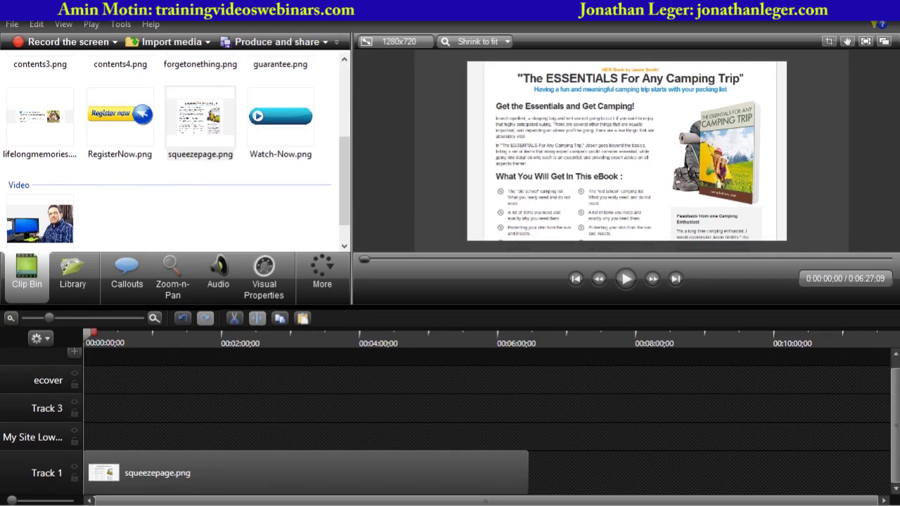
Step: Drag contents1.png onto the track above squeezepage.png and slide it to start around 0:15
click(111, 480)
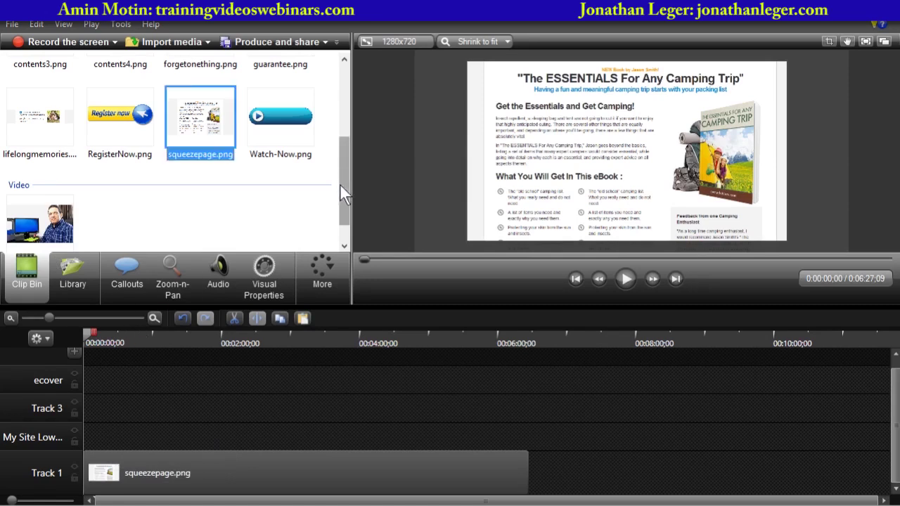
drag(340, 183, 343, 95)
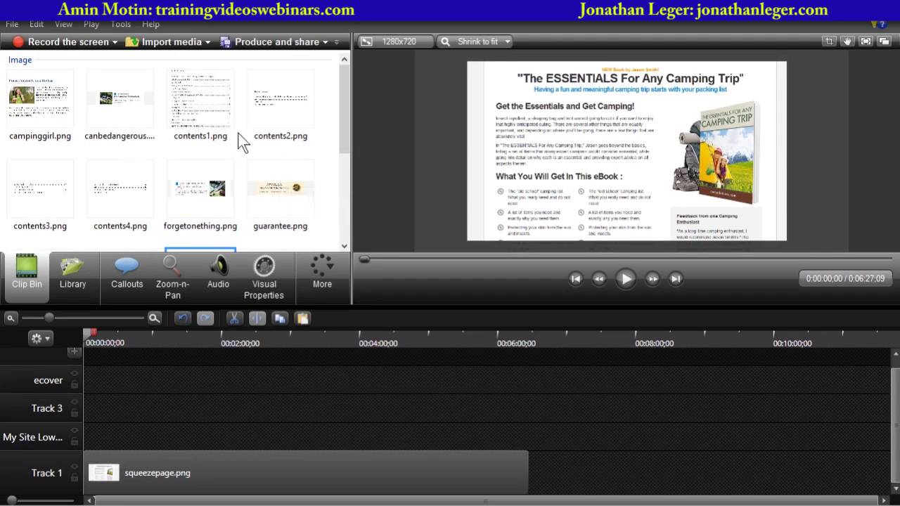
mouse_move(344, 122)
mouse_down()
mouse_move(340, 173)
mouse_move(336, 119)
mouse_up()
click(210, 104)
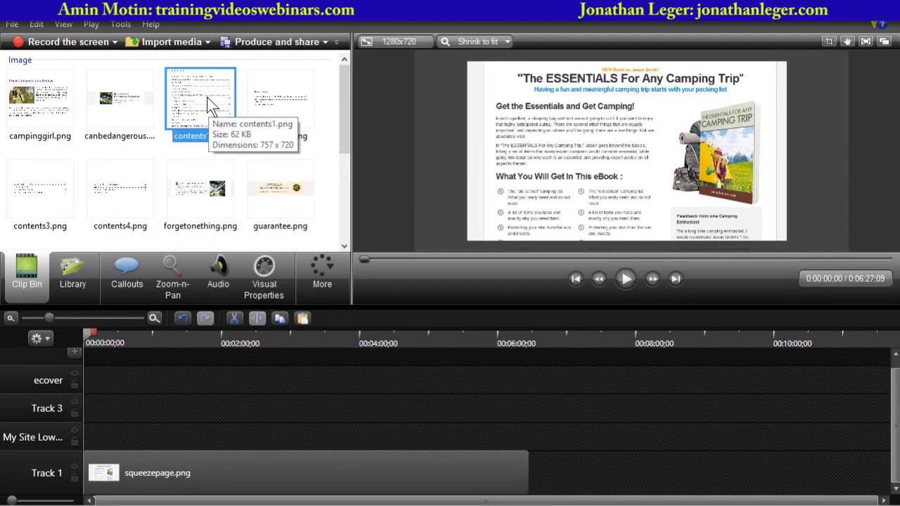
drag(210, 104, 118, 434)
drag(52, 316, 78, 325)
drag(275, 431, 230, 439)
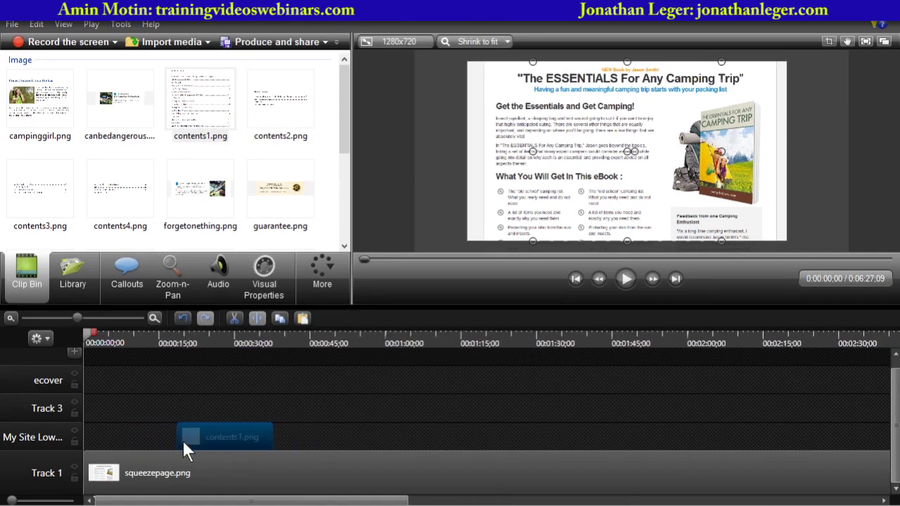
click(87, 333)
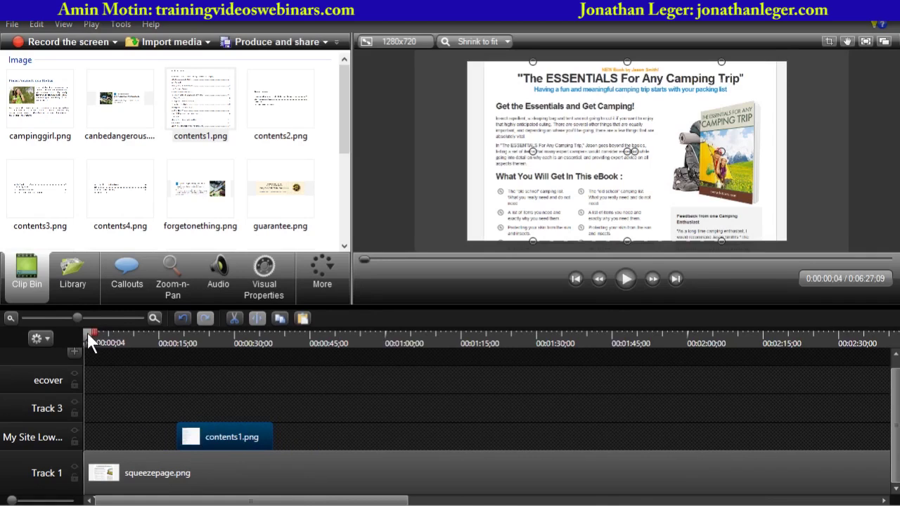
click(421, 180)
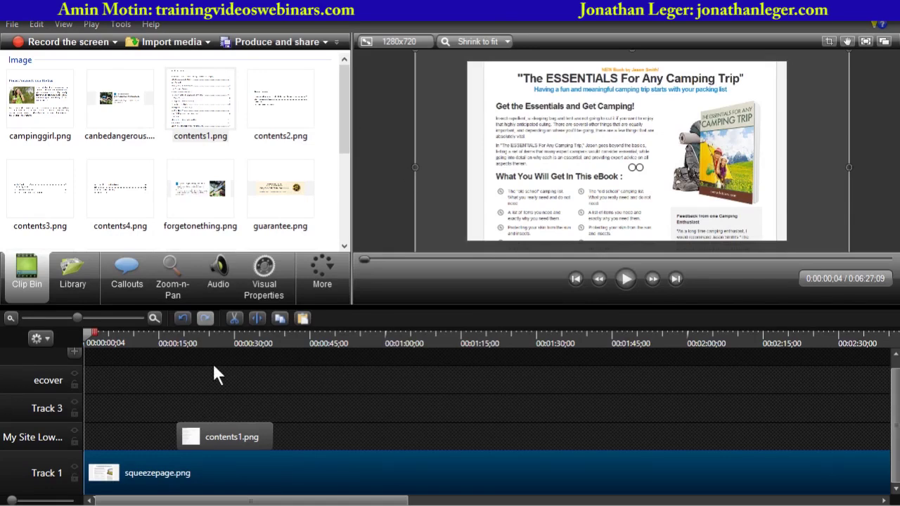
Step: At 0:18, scale contents1.png to fill the canvas and move it down to show 'Table of Contents'
click(163, 339)
drag(164, 335, 186, 337)
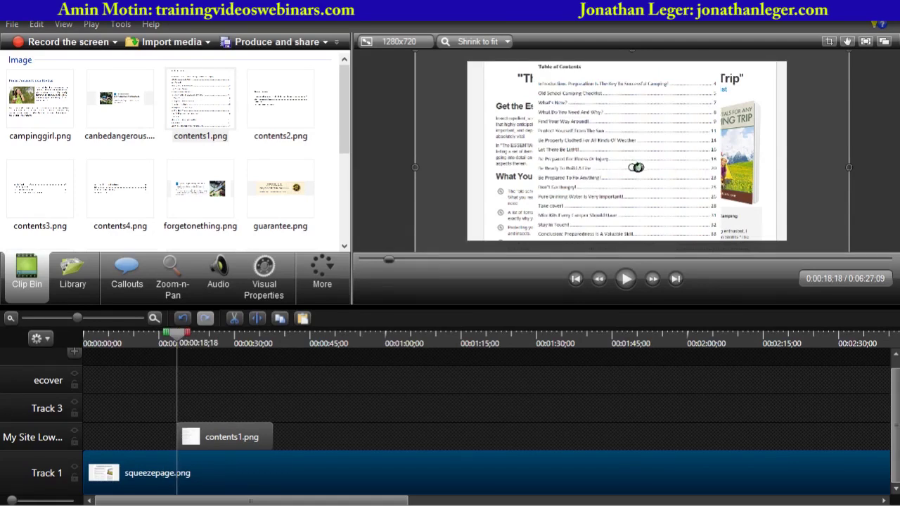
click(246, 438)
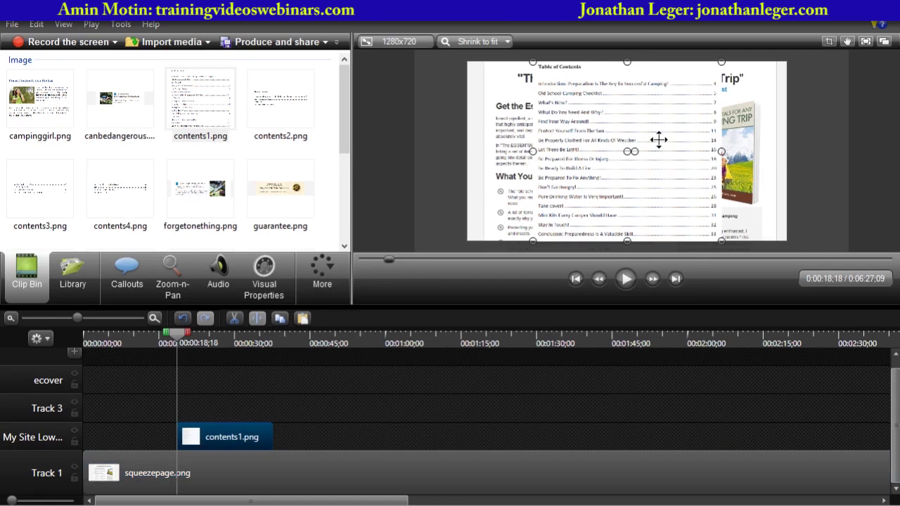
scroll(657, 143, down, 4)
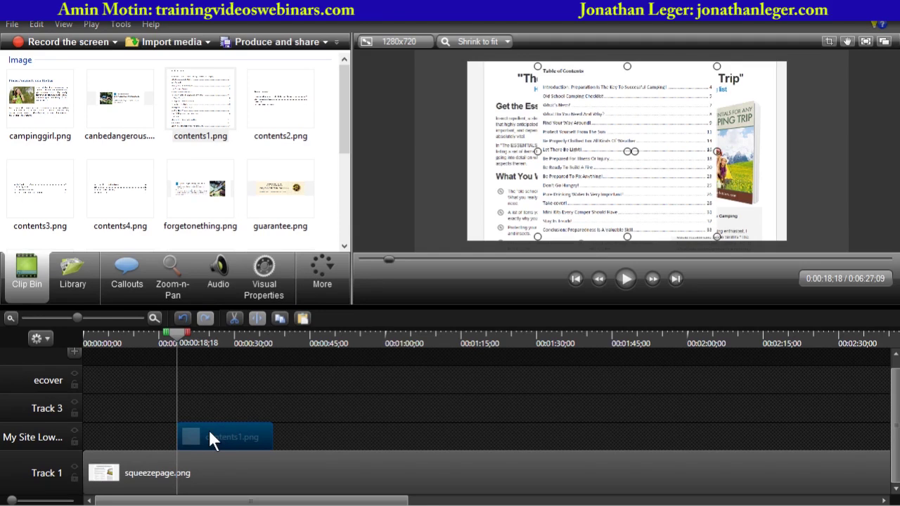
drag(209, 430, 210, 430)
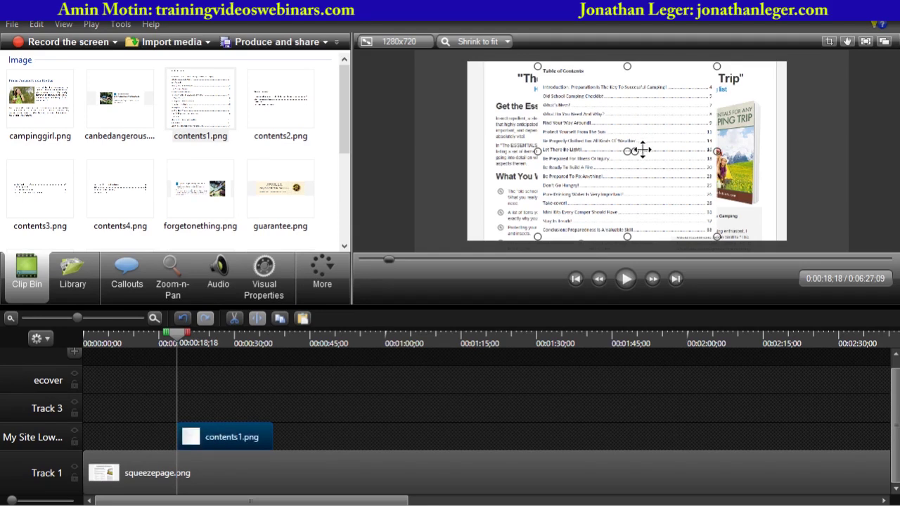
scroll(654, 149, up, 5)
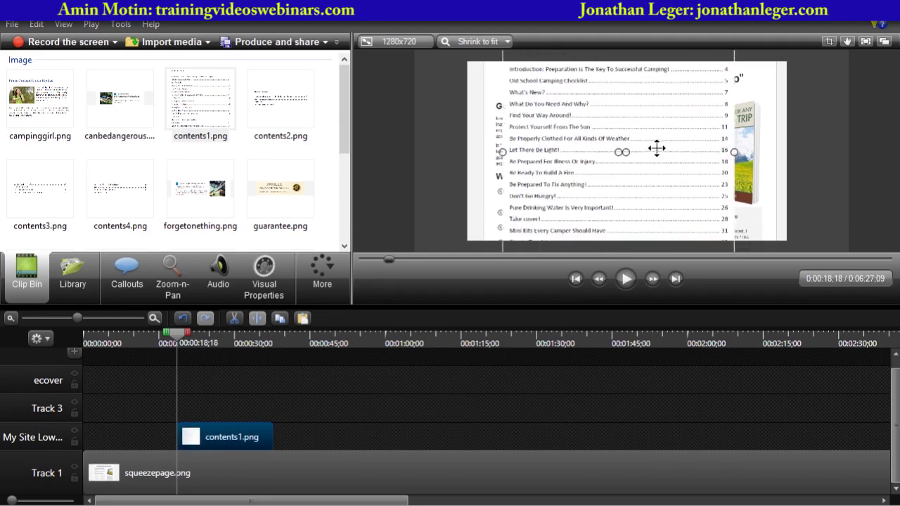
scroll(656, 148, down, 1)
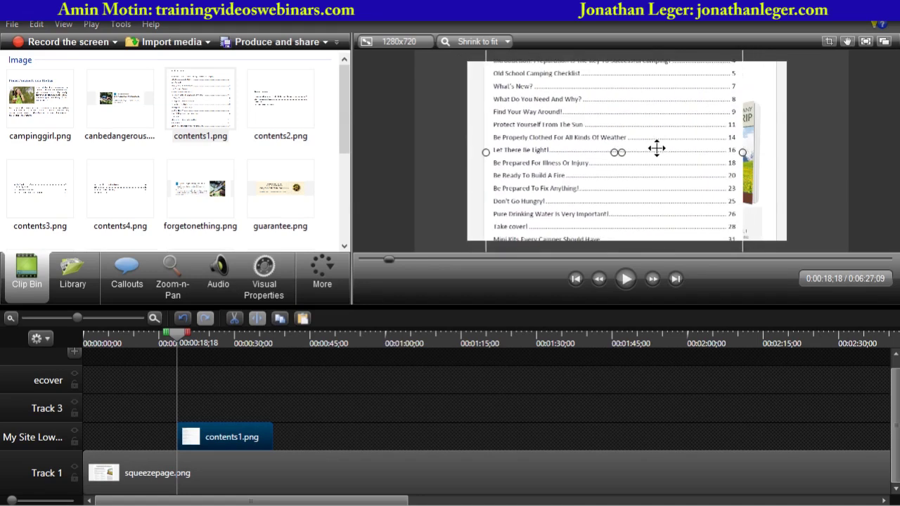
scroll(656, 148, up, 1)
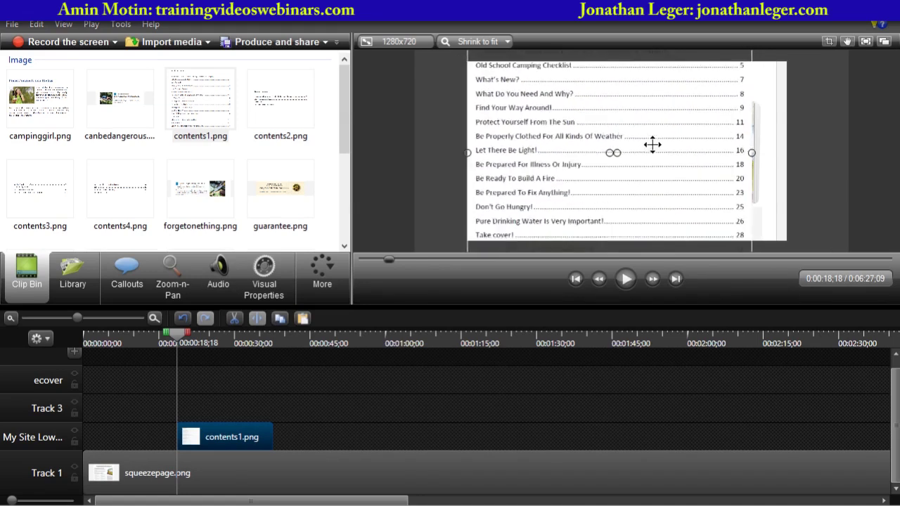
drag(619, 115, 634, 163)
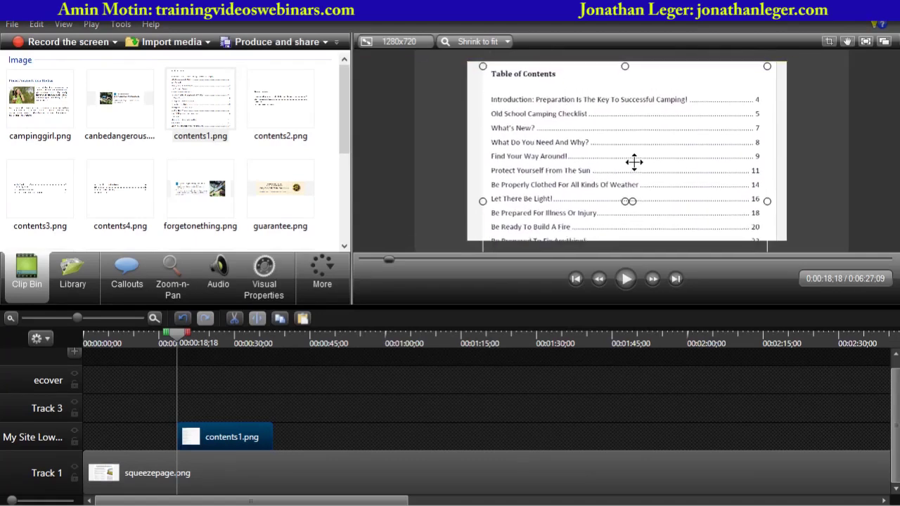
Step: Play the table-of-contents section twice to check its timing, then rewind to the 18-second mark
click(626, 279)
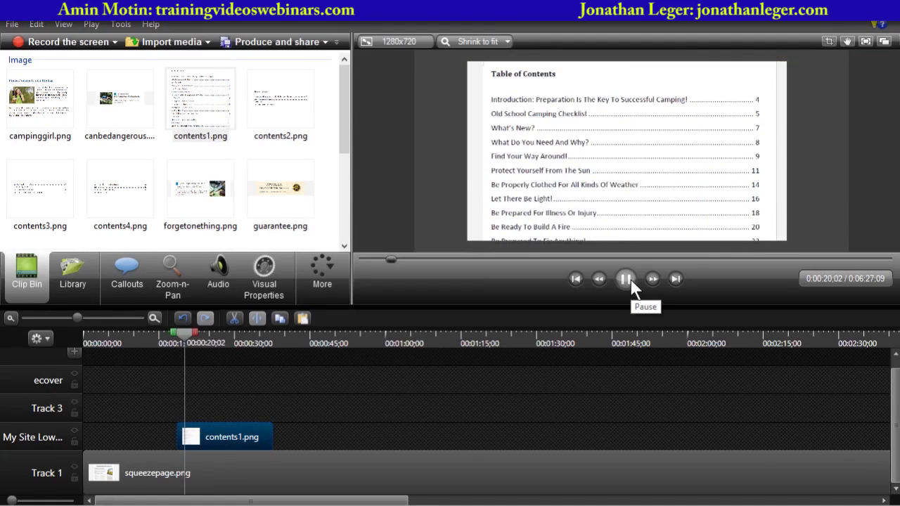
click(626, 280)
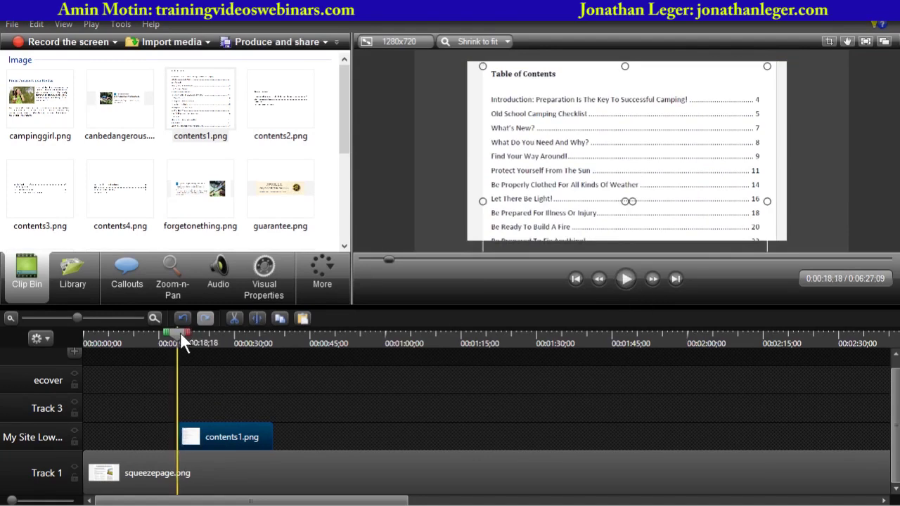
click(625, 279)
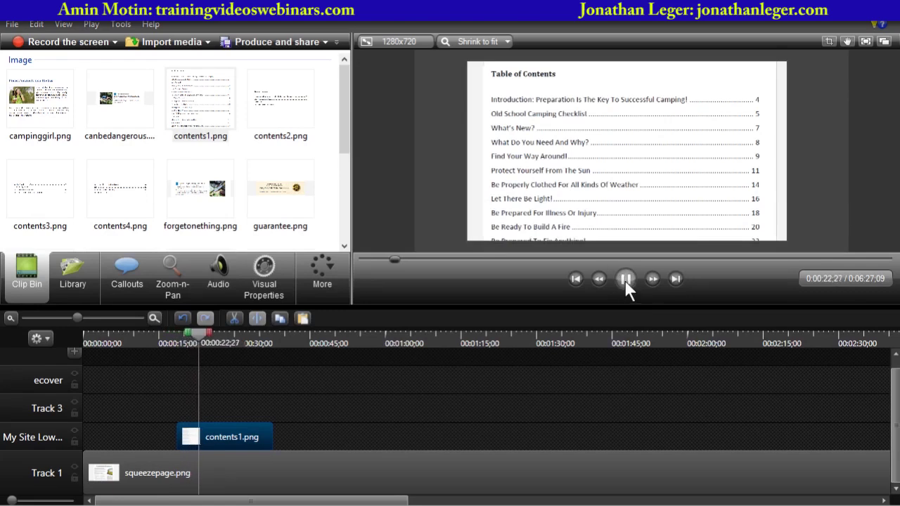
click(625, 279)
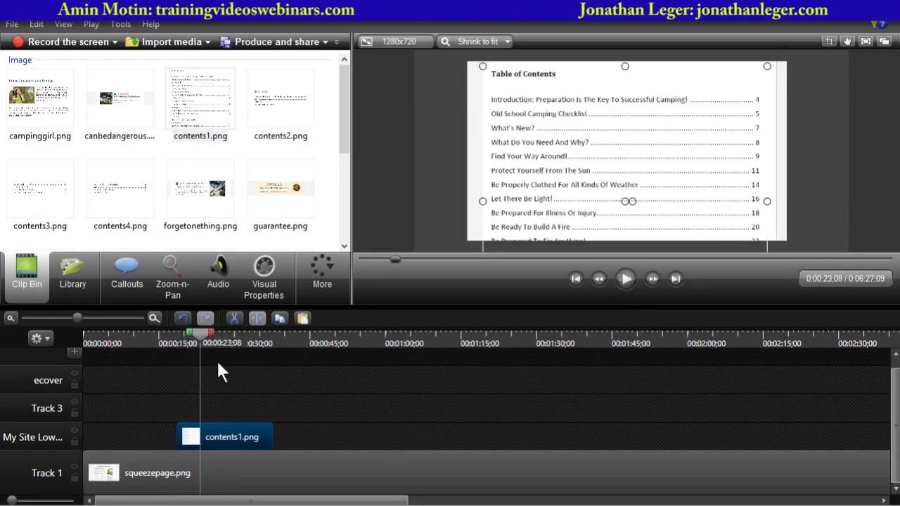
drag(199, 335, 175, 343)
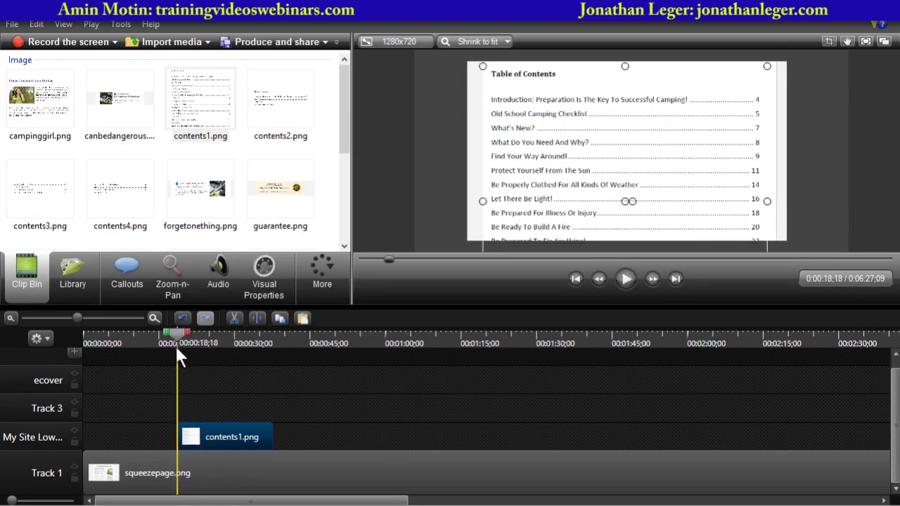
Step: Play from 18 seconds, stop near 0:00:21;18, and add a new callout there
click(629, 277)
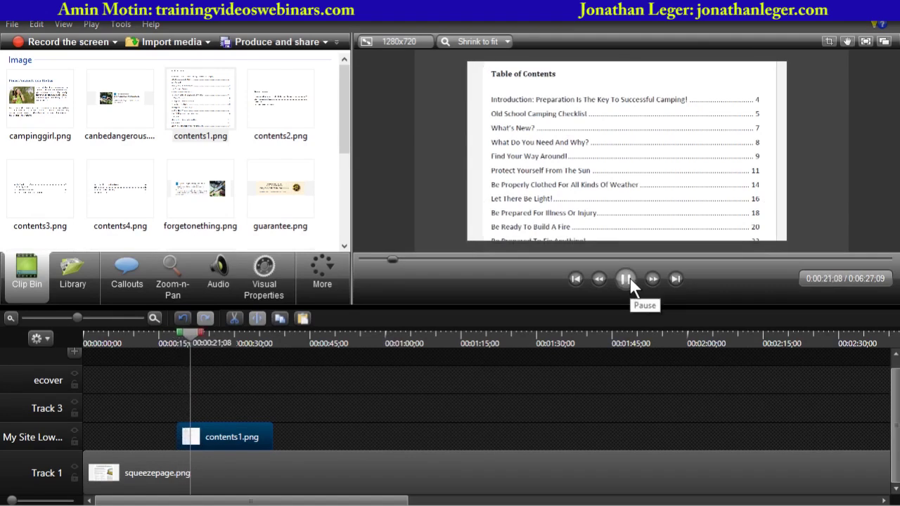
click(630, 278)
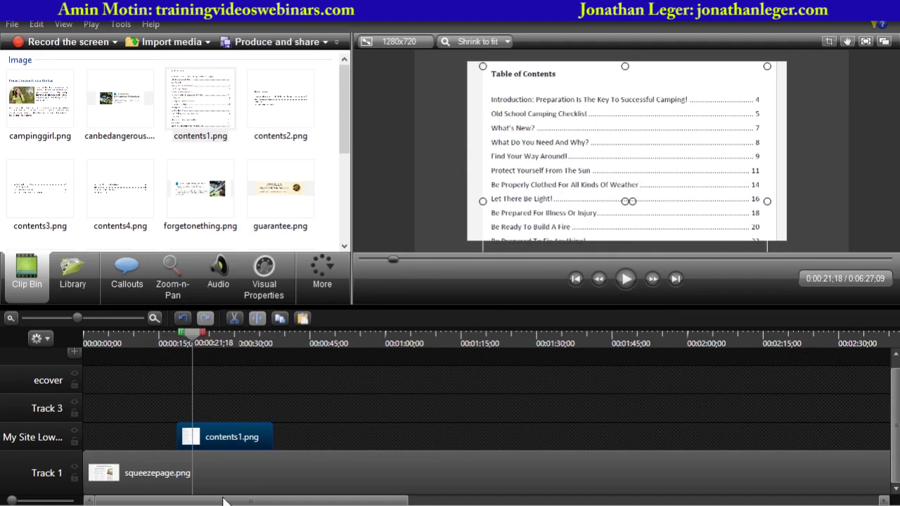
click(128, 271)
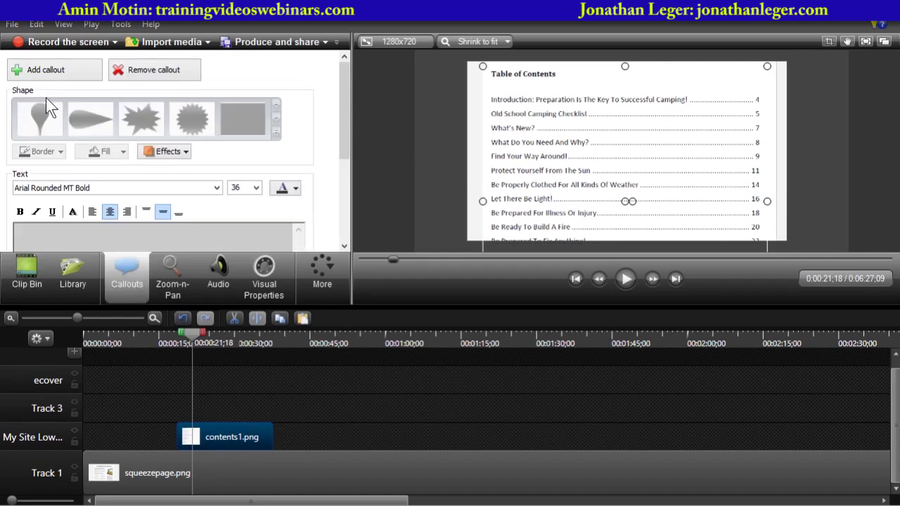
click(44, 73)
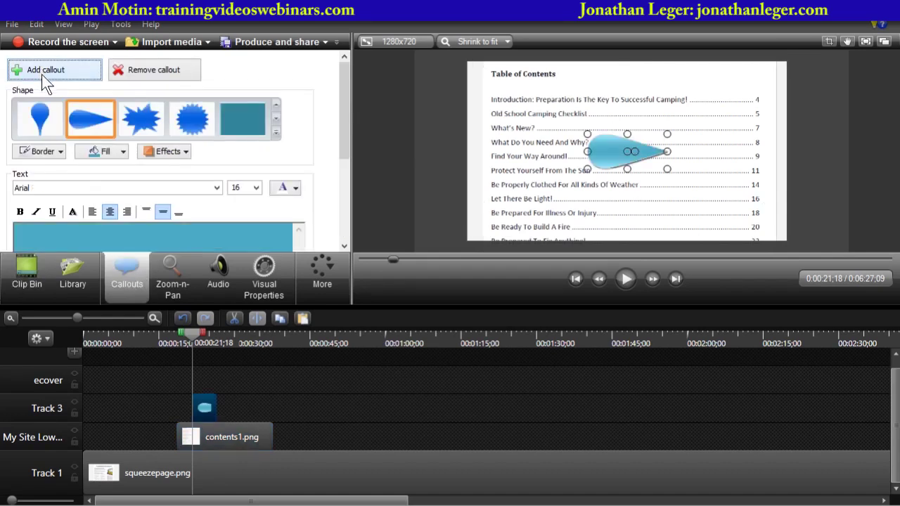
Step: Turn the callout into a Spotlight and fit it over the first contents line
click(276, 133)
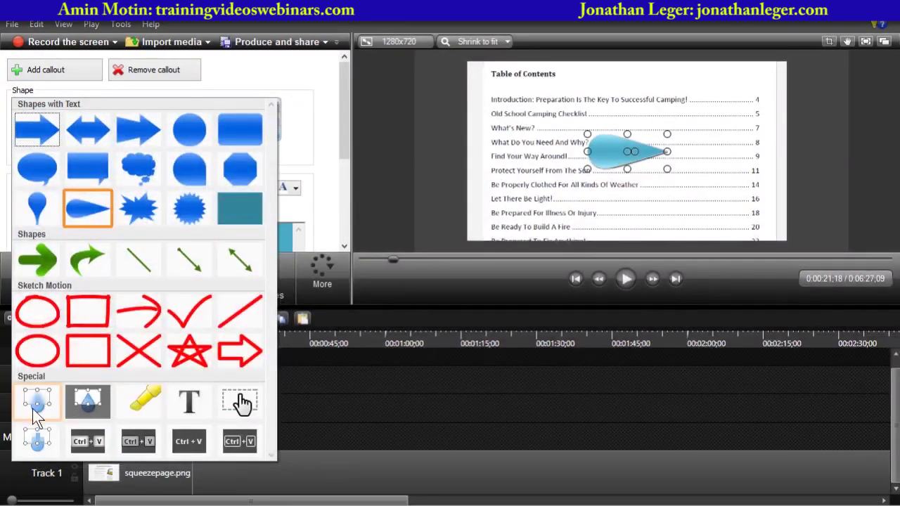
click(88, 404)
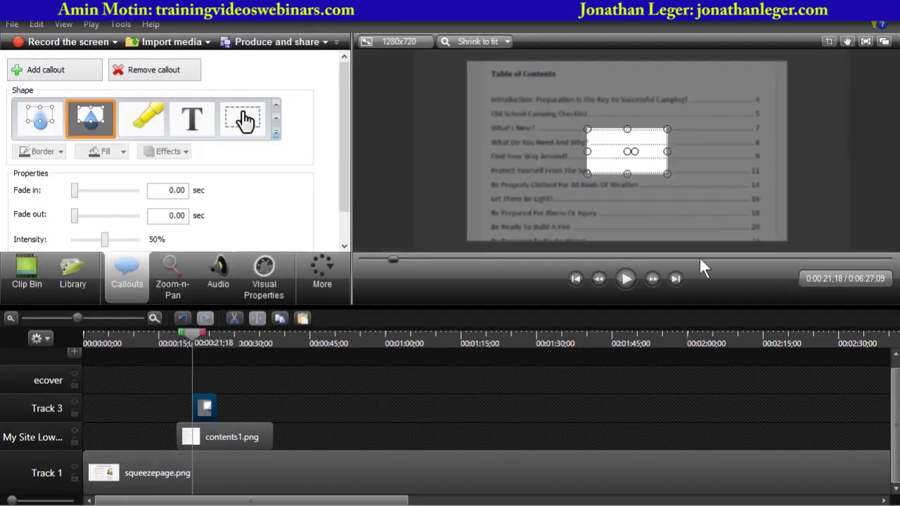
drag(612, 156, 506, 112)
drag(562, 128, 764, 110)
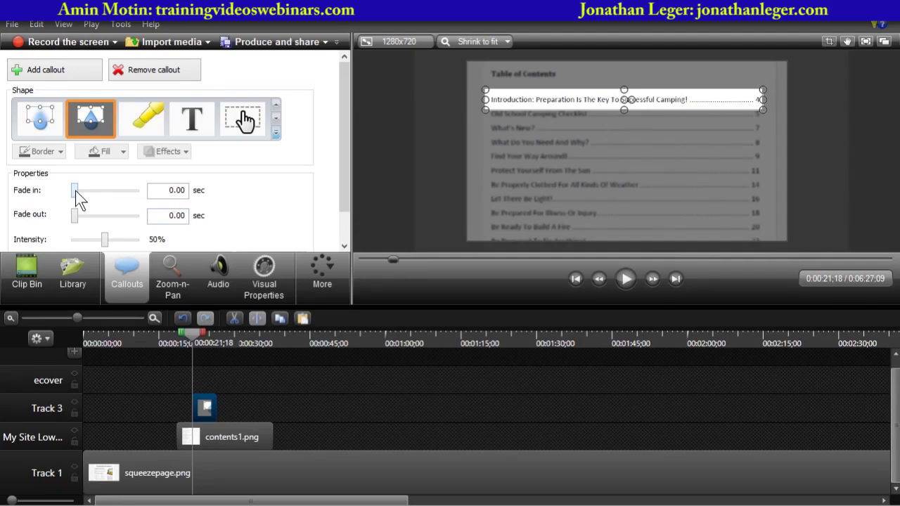
Step: Give the spotlight 0.77 s fade in and fade out and 62% intensity
drag(75, 190, 79, 191)
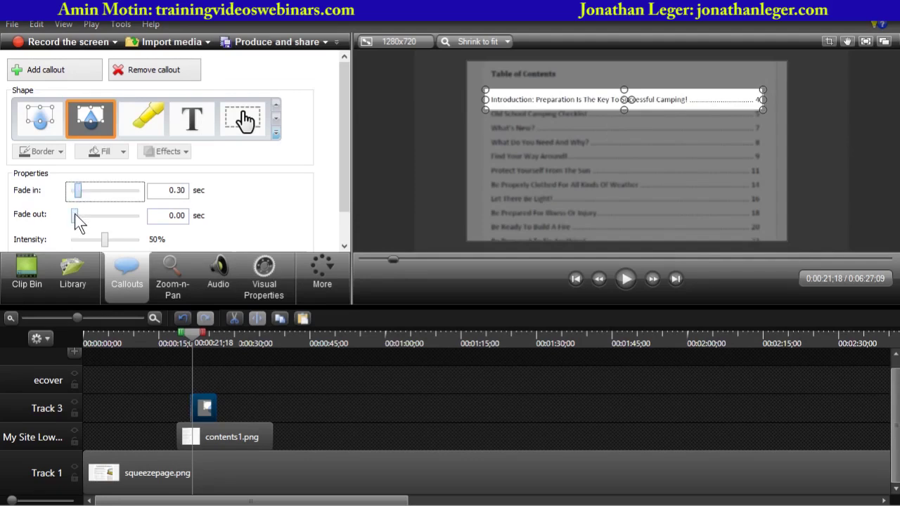
drag(75, 214, 85, 191)
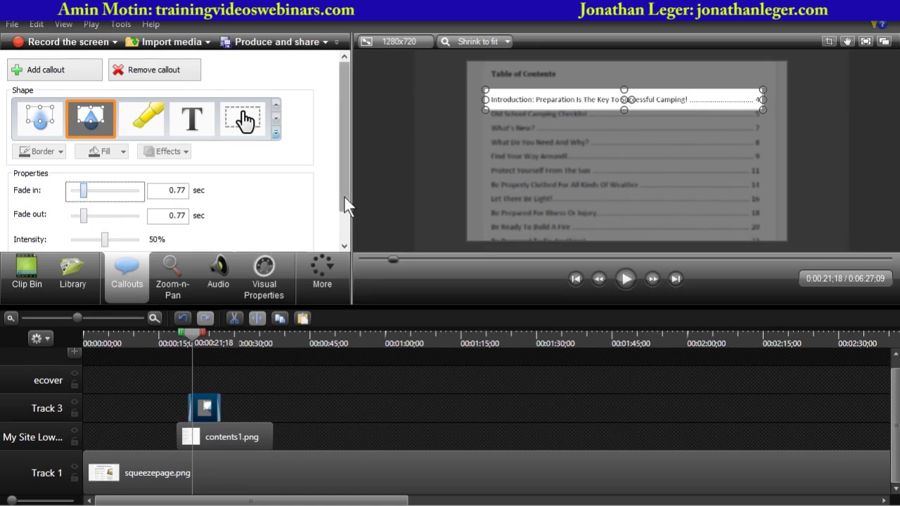
drag(345, 191, 340, 231)
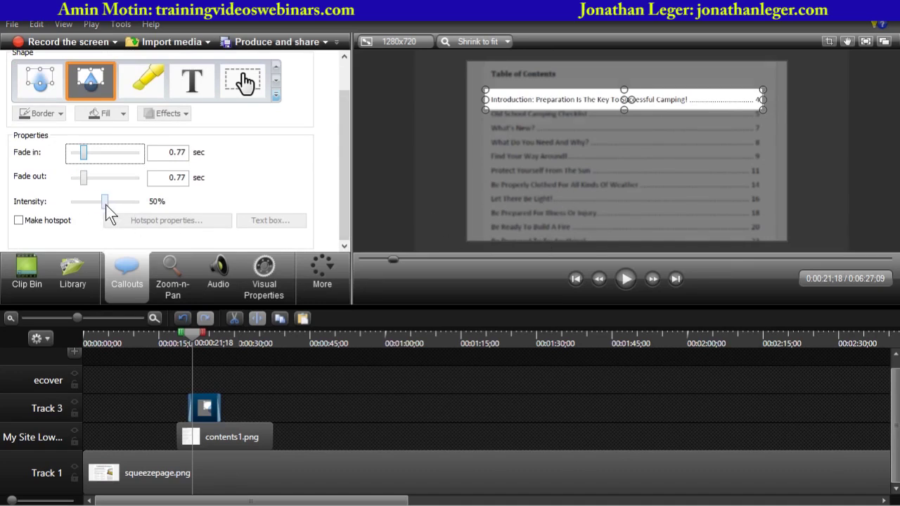
mouse_move(106, 205)
mouse_down()
mouse_move(128, 204)
mouse_move(74, 205)
mouse_move(126, 204)
mouse_move(112, 204)
mouse_up()
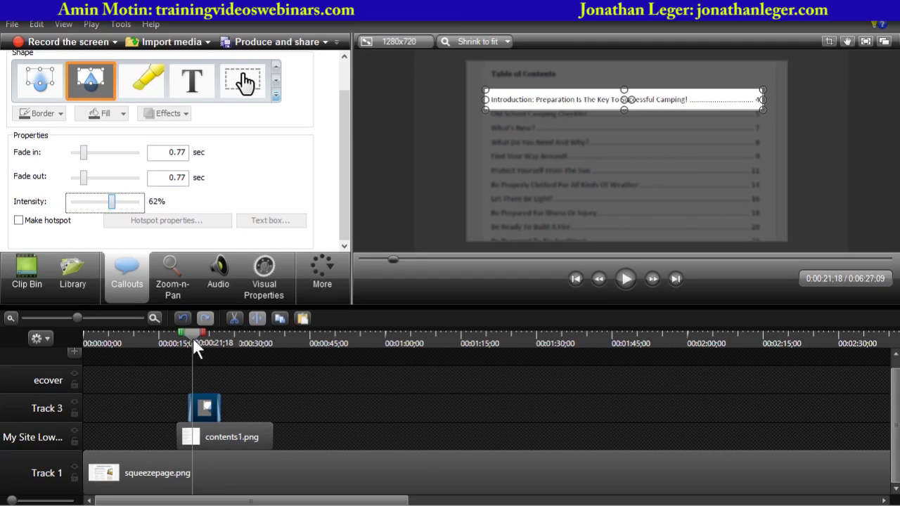
drag(194, 341, 181, 337)
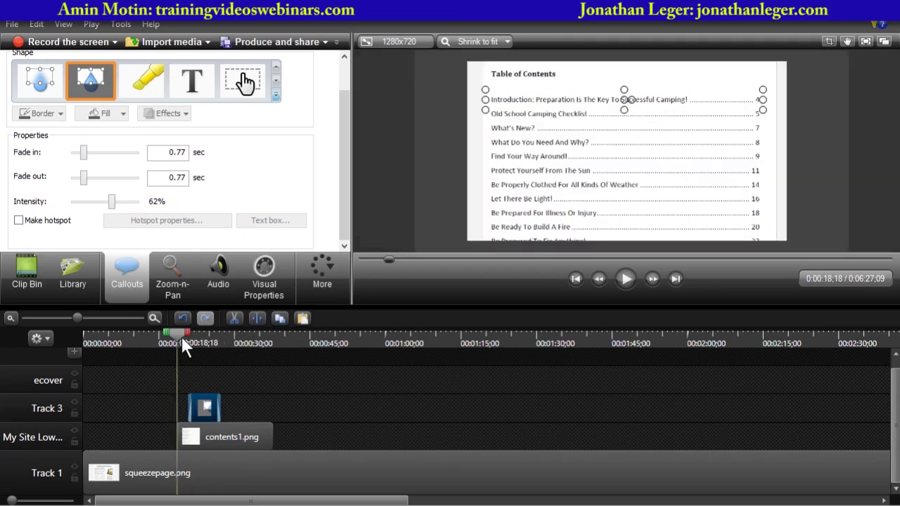
Step: Preview to 0:00:28;10, then stretch contents1.png well past a minute on the timeline
click(381, 228)
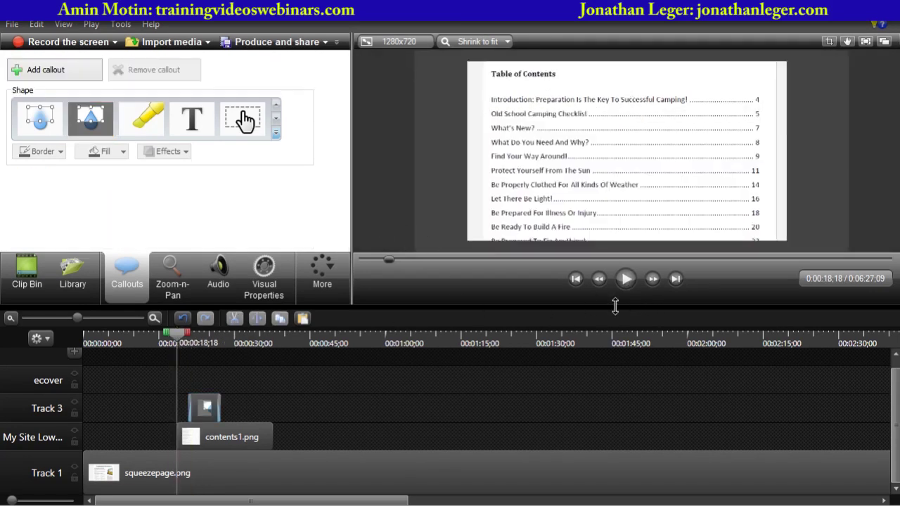
drag(616, 305, 617, 343)
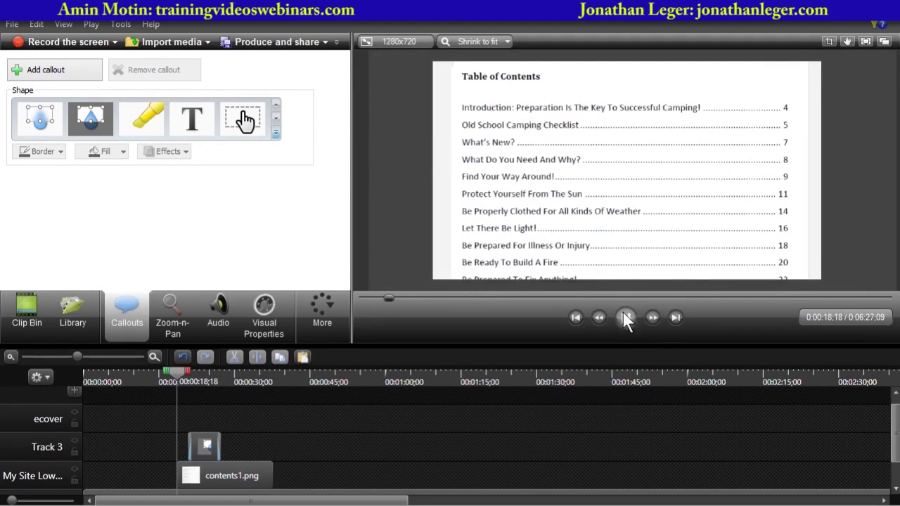
click(624, 316)
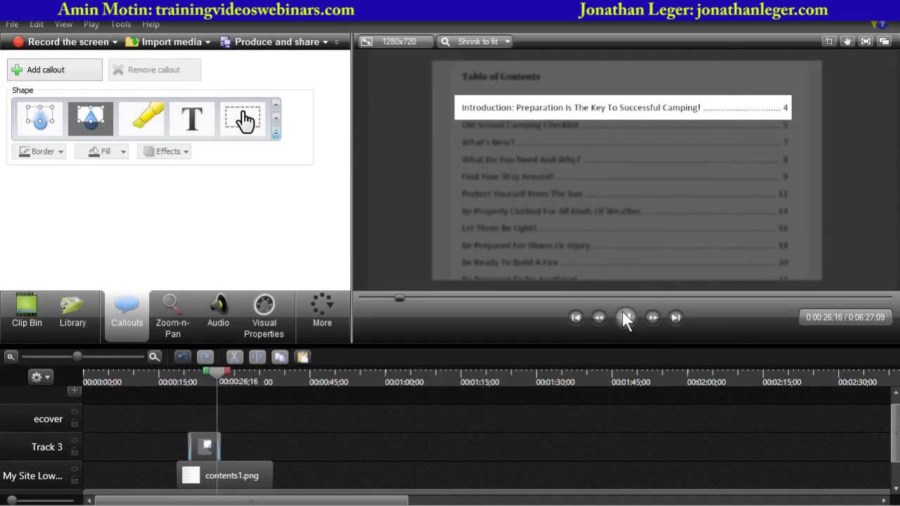
click(624, 316)
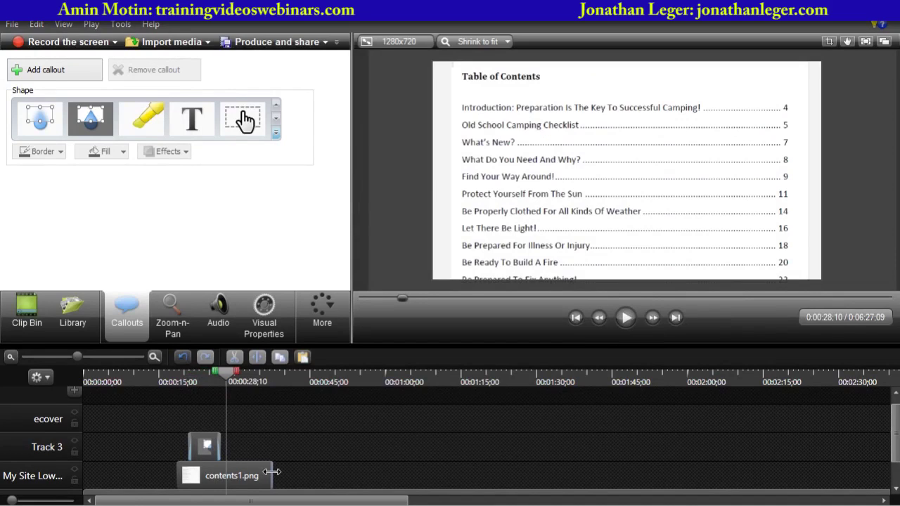
drag(271, 482, 492, 481)
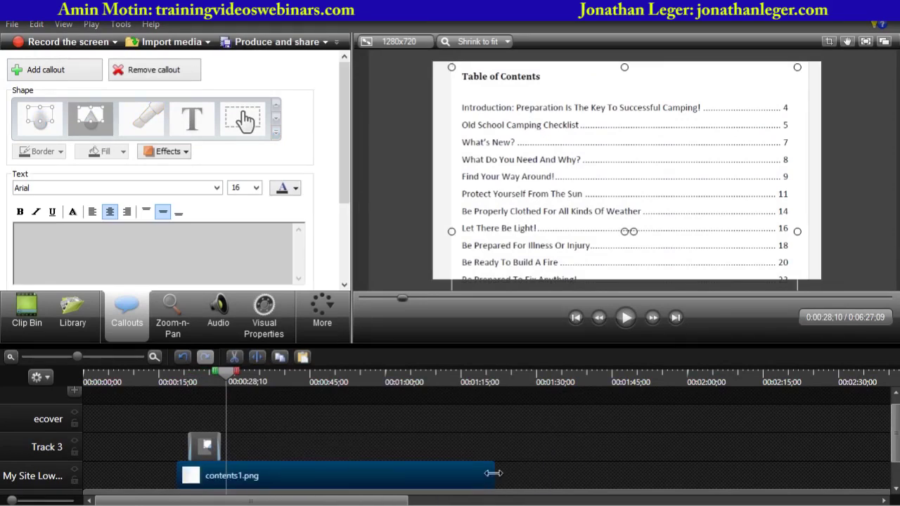
drag(492, 475, 597, 475)
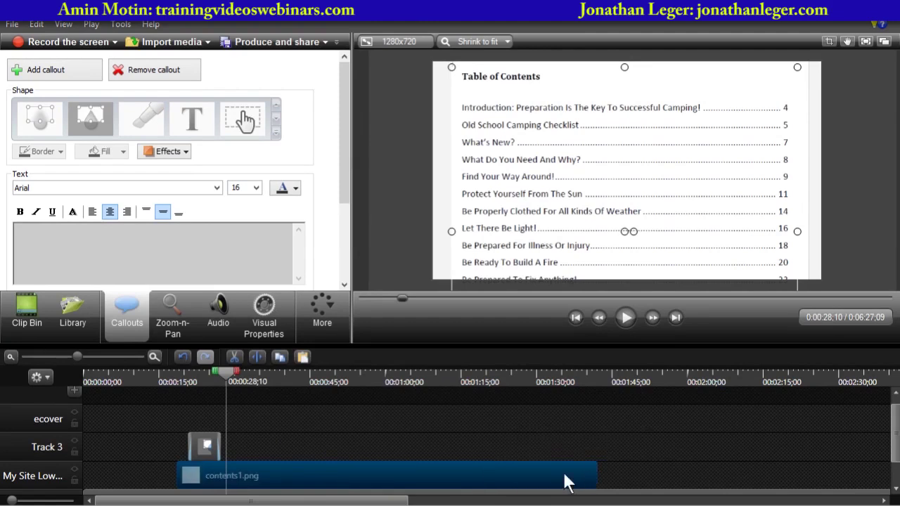
click(205, 446)
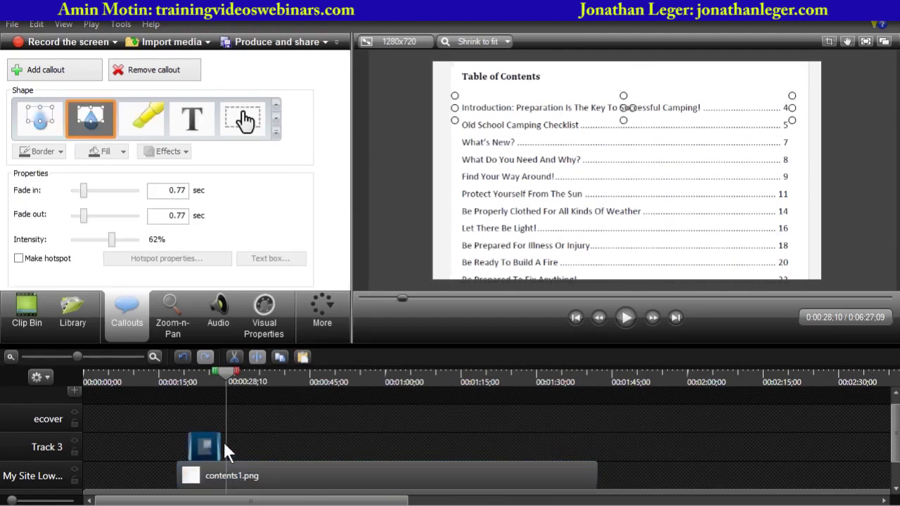
Step: Extend Spotlight 1 to last 1:21;08 from 0:00:20;25, ending with contents1.png
drag(220, 444, 597, 451)
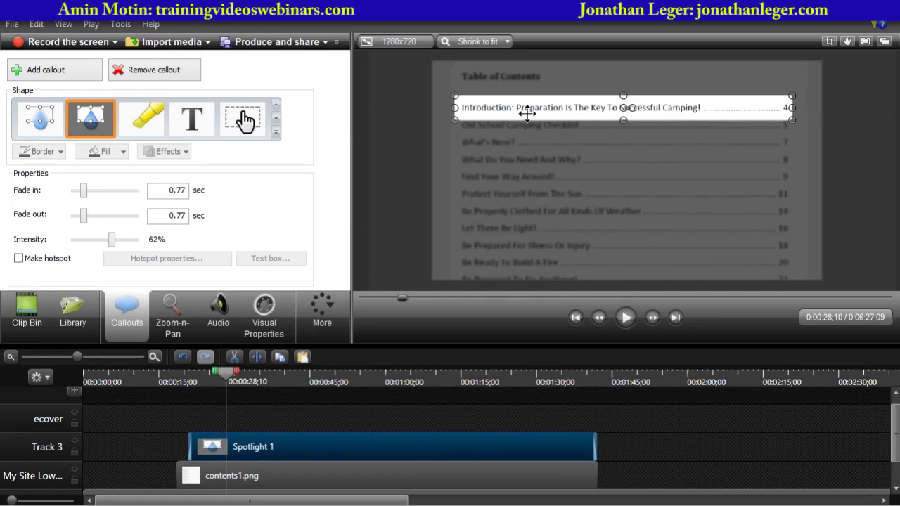
drag(893, 446, 892, 419)
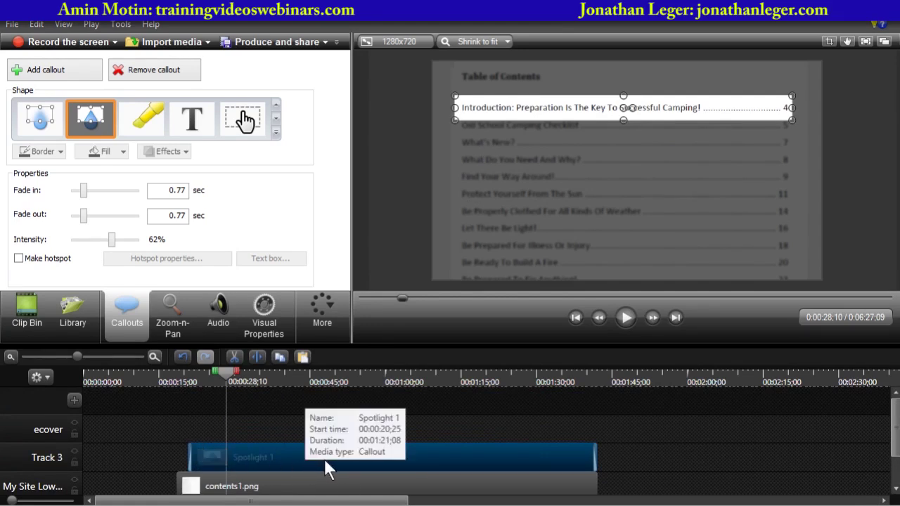
Step: Add an animation sliding the spotlight from Introduction to Old School Camping Checklist, then replay it
click(259, 318)
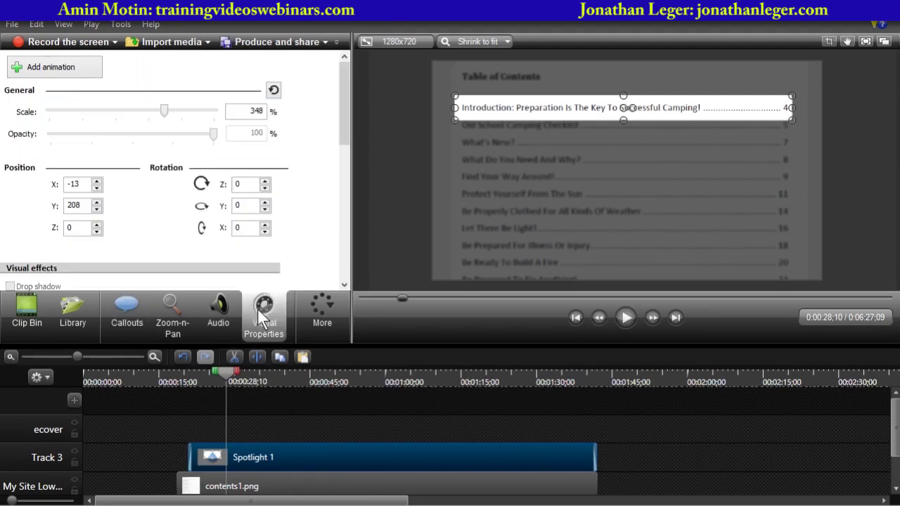
click(37, 69)
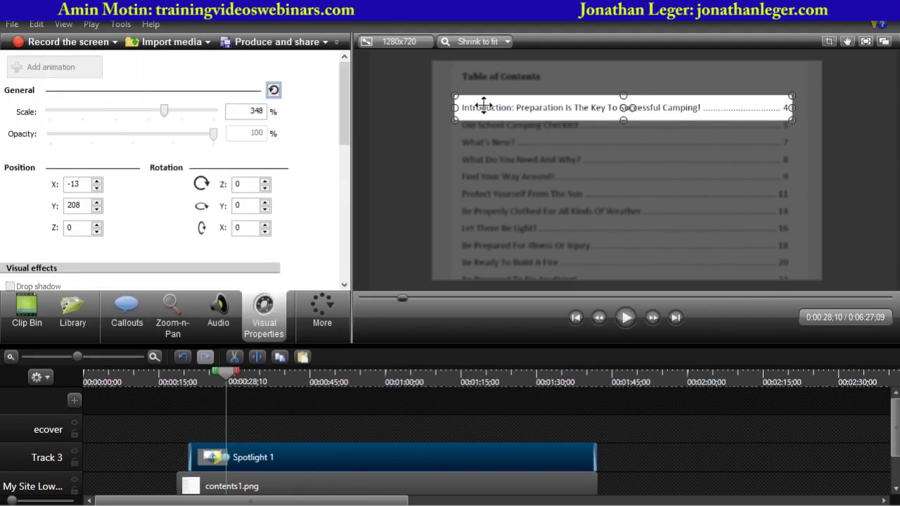
key(Right)
key(Right)
key(Right)
key(Right)
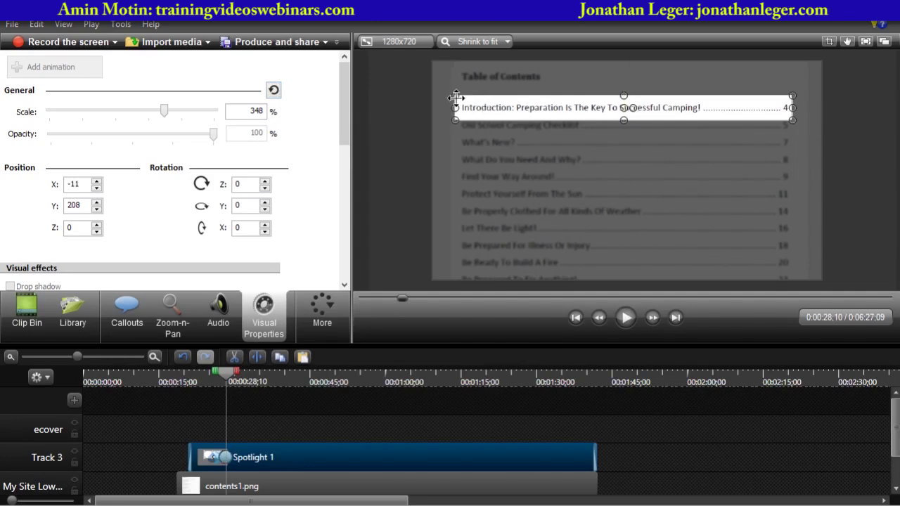
drag(456, 98, 457, 97)
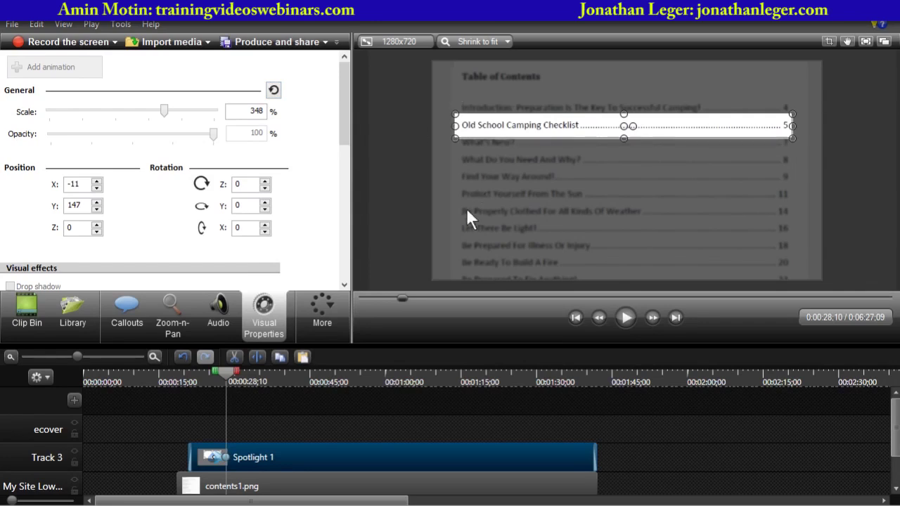
drag(227, 374, 202, 377)
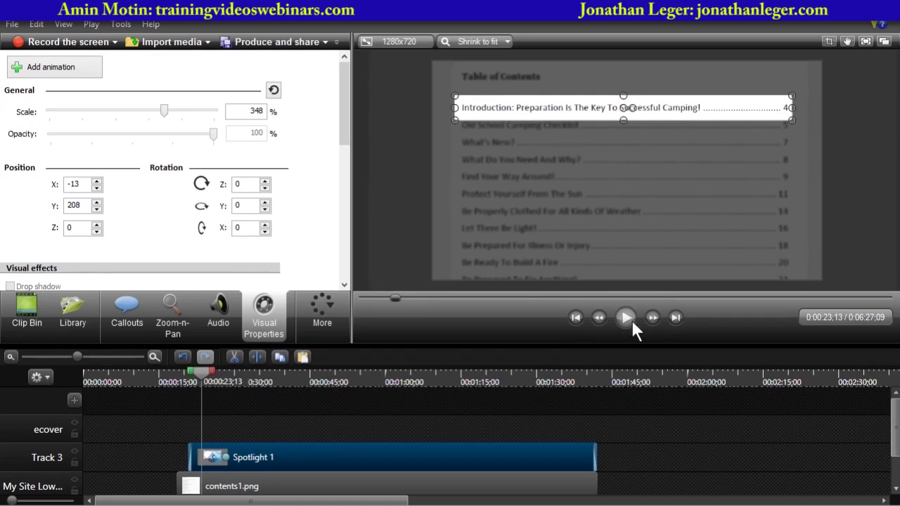
click(388, 245)
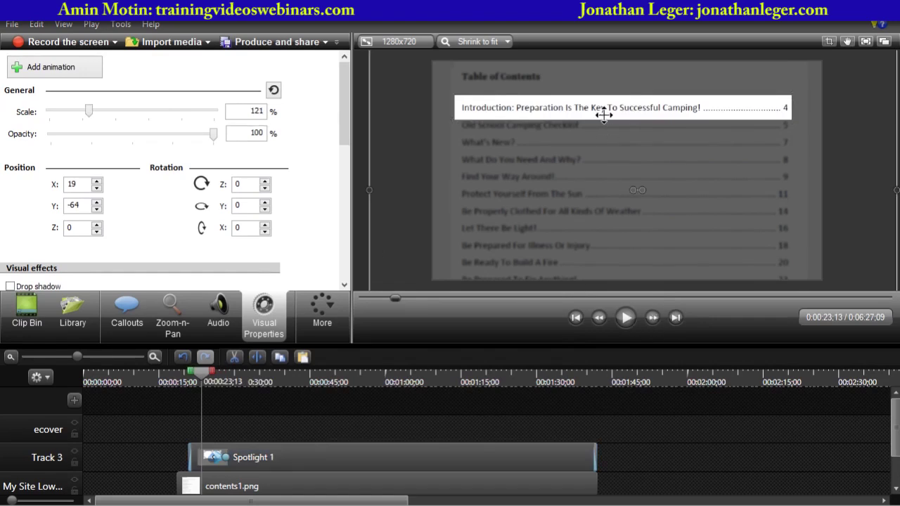
click(625, 317)
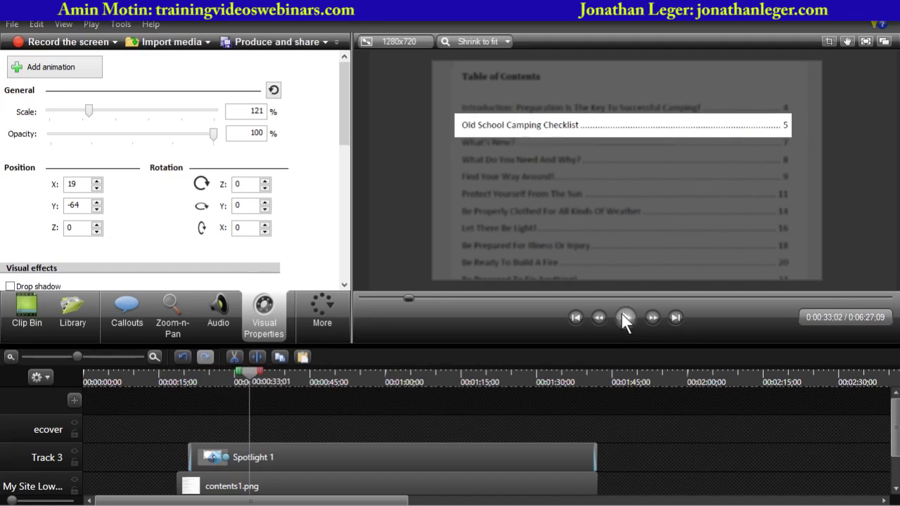
Step: At 0:33:02, add a second move carrying the spotlight onto What's New?, then replay from 0:24:16
click(622, 314)
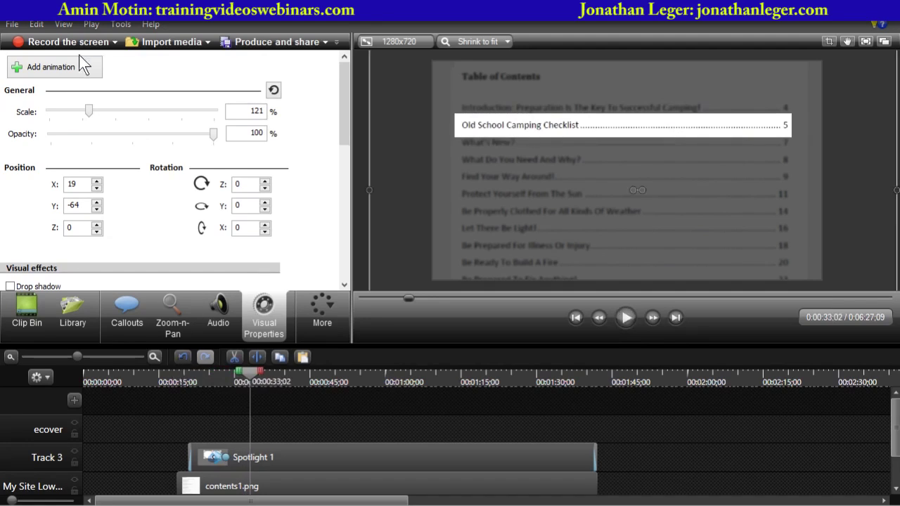
click(65, 72)
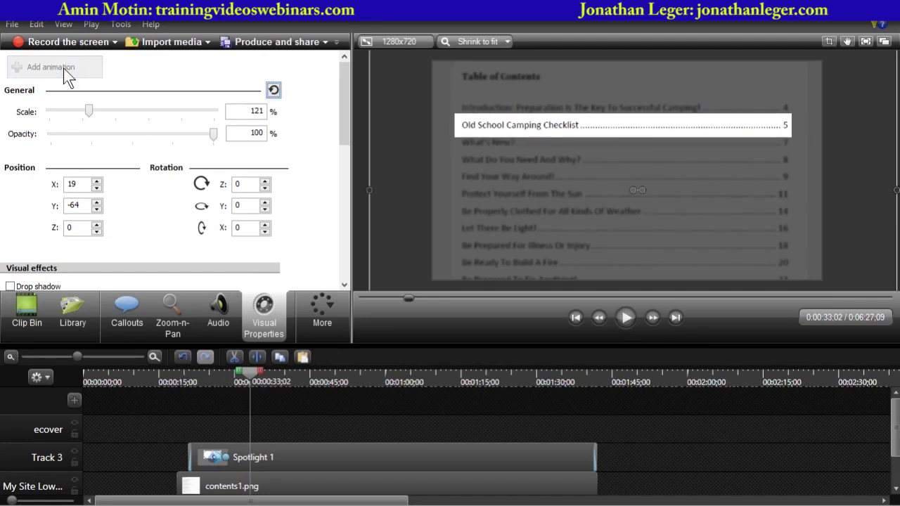
click(495, 125)
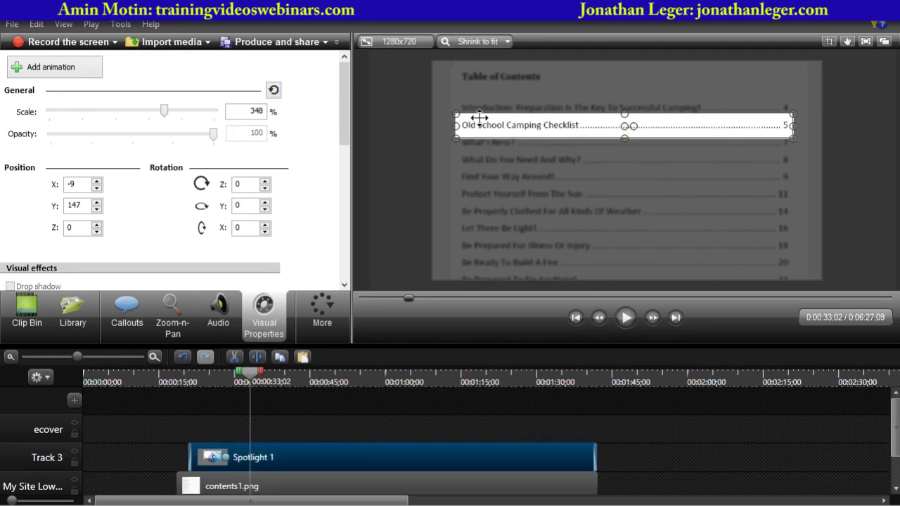
key(Down)
key(Down)
key(Down)
key(Down)
key(Down)
key(Down)
key(Down)
key(Down)
key(Down)
key(Down)
key(Down)
key(Down)
key(Down)
key(Down)
key(Down)
key(Down)
key(Down)
key(Down)
key(Down)
key(Down)
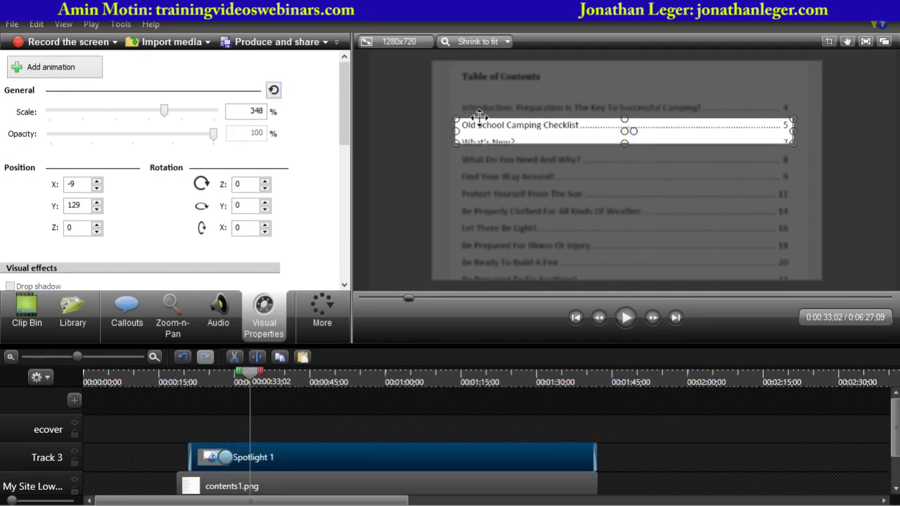
key(Down)
key(Down)
key(Down)
key(Down)
key(Down)
key(Down)
key(Down)
key(Down)
key(Down)
key(Down)
key(Down)
key(Down)
key(Down)
key(Down)
key(Down)
key(Down)
key(Down)
key(Down)
key(Down)
key(Down)
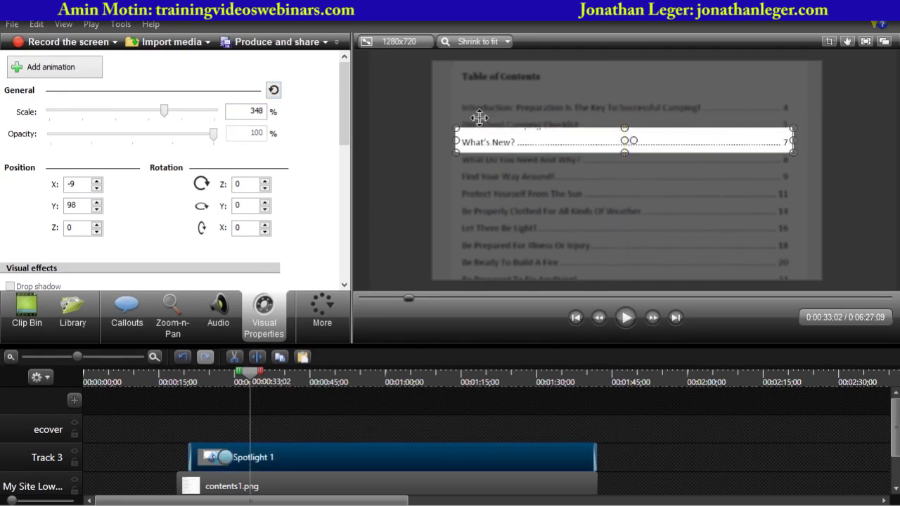
key(Down)
key(Down)
key(Down)
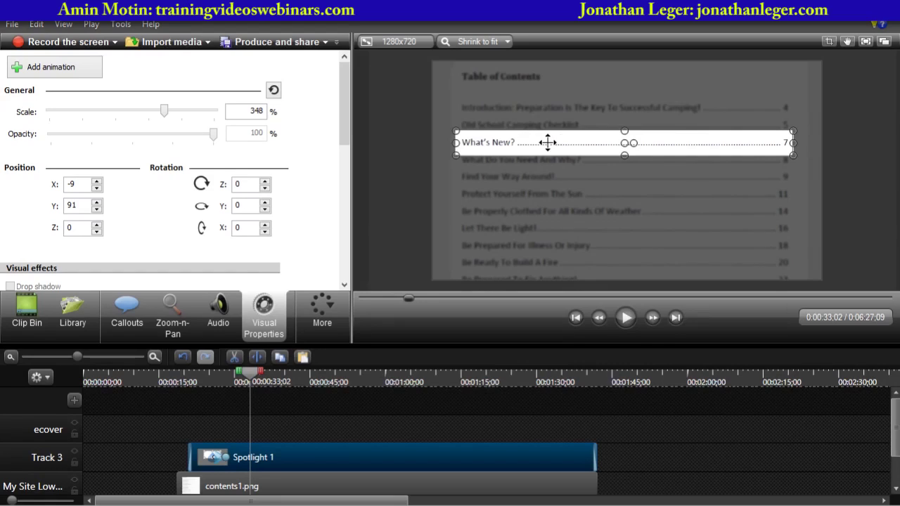
drag(548, 142, 547, 142)
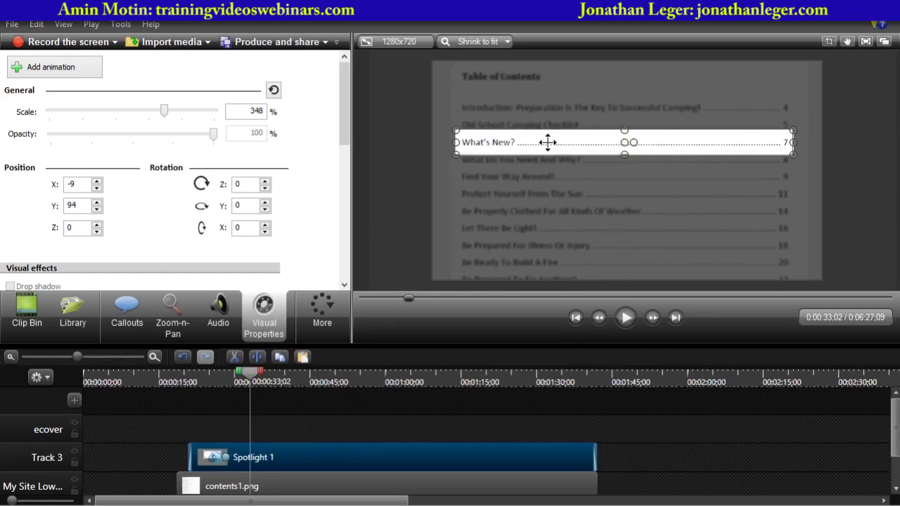
drag(242, 375, 209, 377)
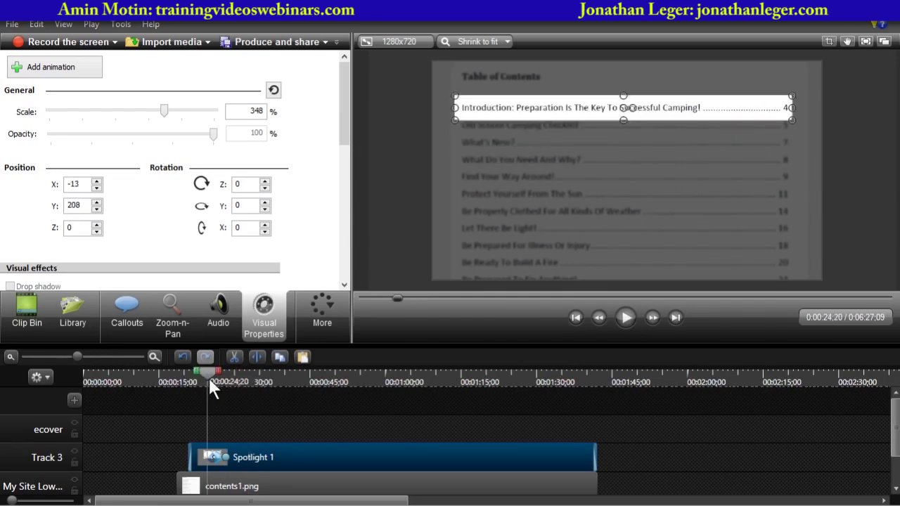
click(406, 282)
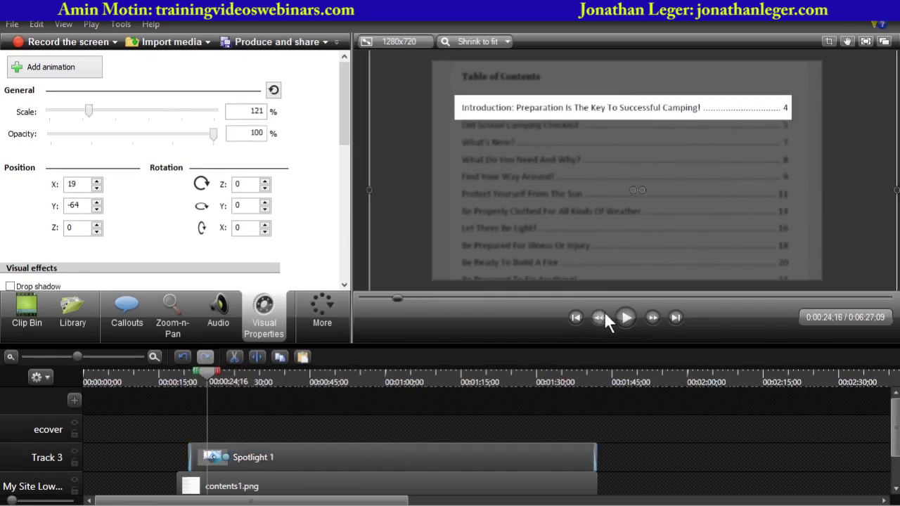
click(626, 317)
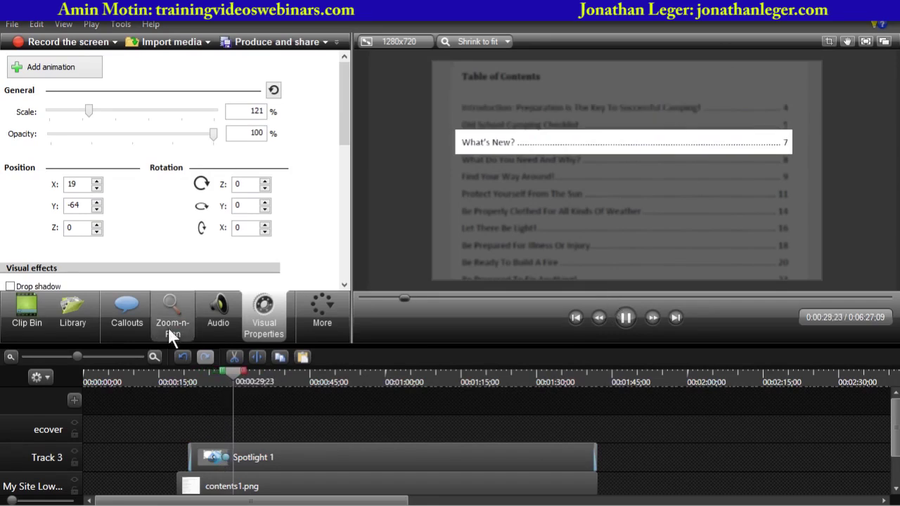
Step: At about 0:28:00, add an animation point placing the spotlight on Old School Camping Checklist
click(99, 356)
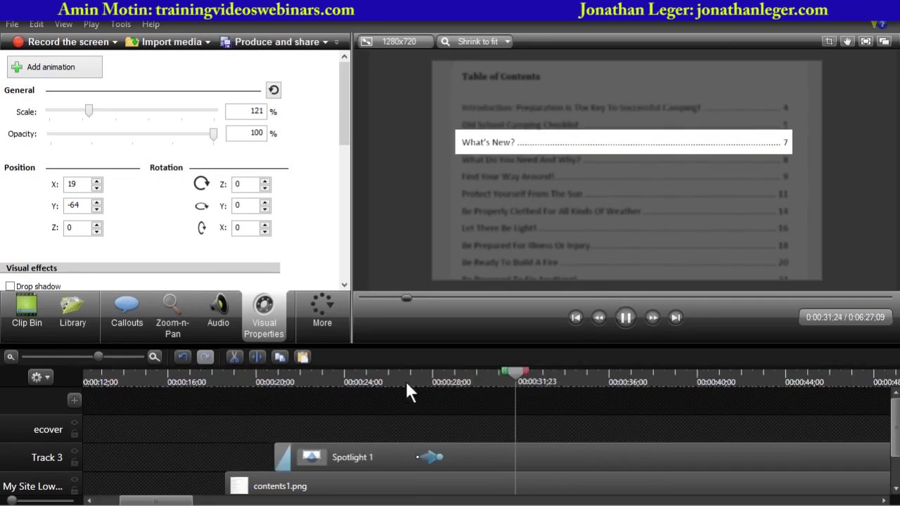
mouse_move(406, 380)
mouse_down()
mouse_move(433, 378)
mouse_move(409, 379)
mouse_up()
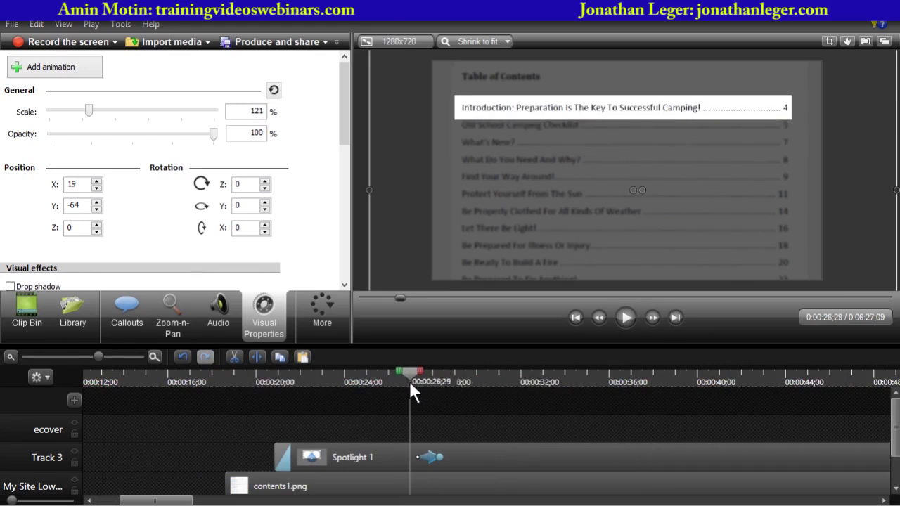
click(402, 450)
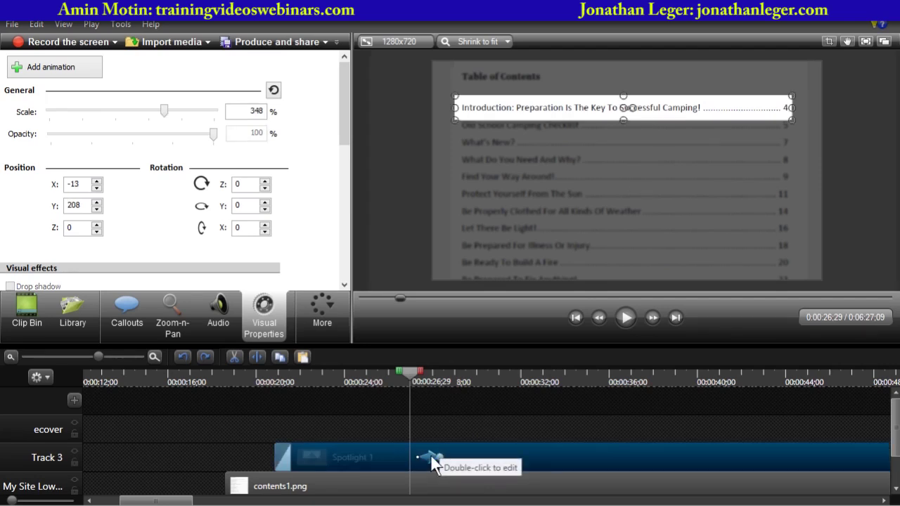
click(431, 456)
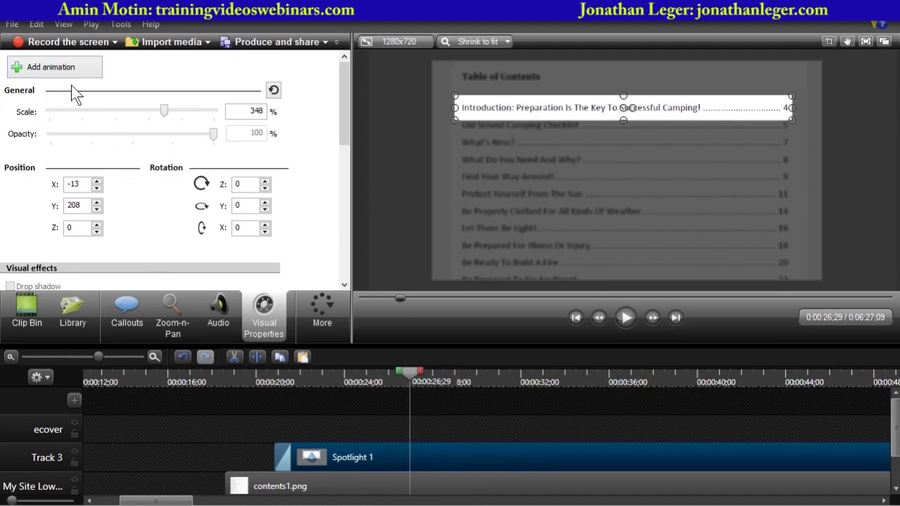
click(58, 65)
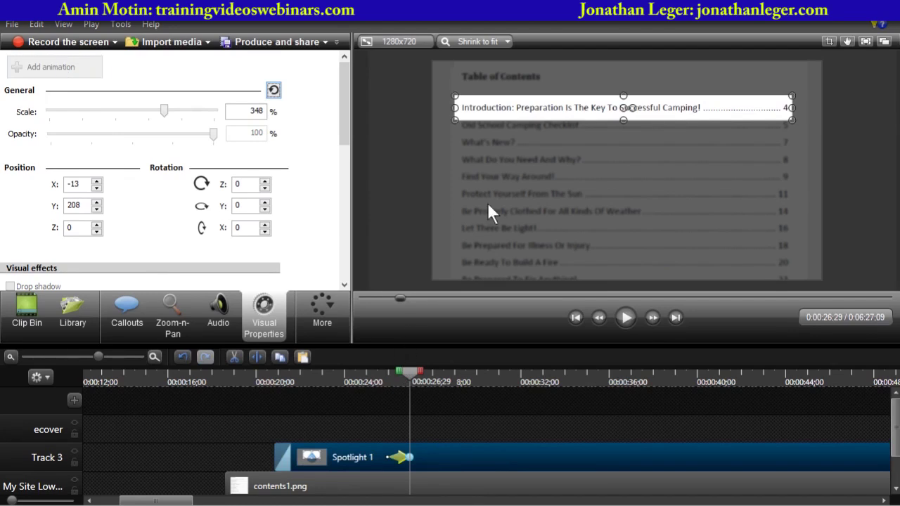
drag(512, 104, 511, 107)
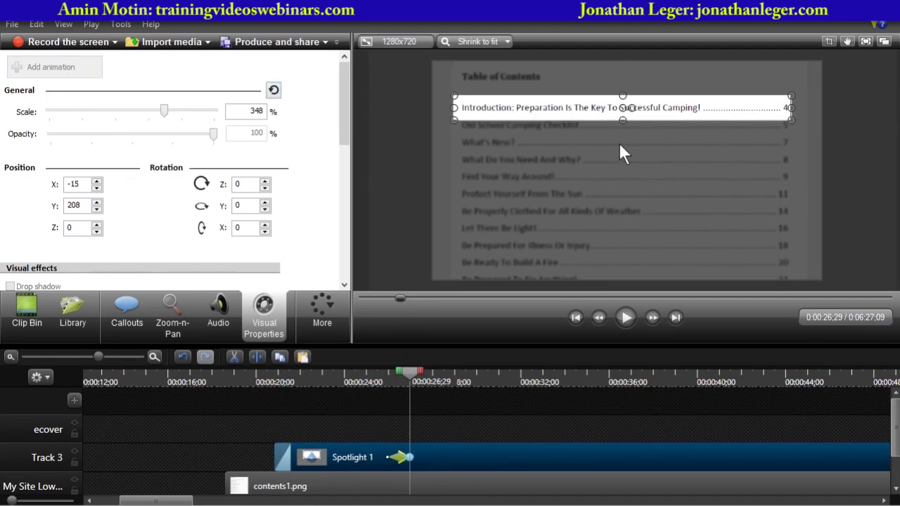
key(Down)
key(Down)
key(Down)
key(Down)
key(Down)
key(Down)
key(Down)
key(Down)
key(Down)
key(Down)
key(Down)
key(Down)
key(Down)
key(Down)
key(Down)
key(Down)
key(Down)
key(Down)
key(Down)
key(Down)
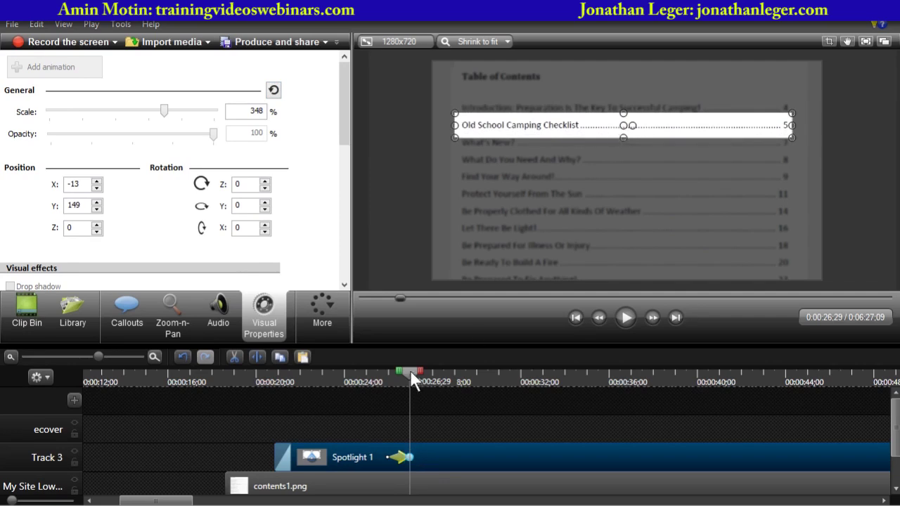
Step: Add points at 0:00:27:22 and a second later, moving the spotlight onto What Do You Need And Why?
drag(410, 371, 440, 371)
click(55, 79)
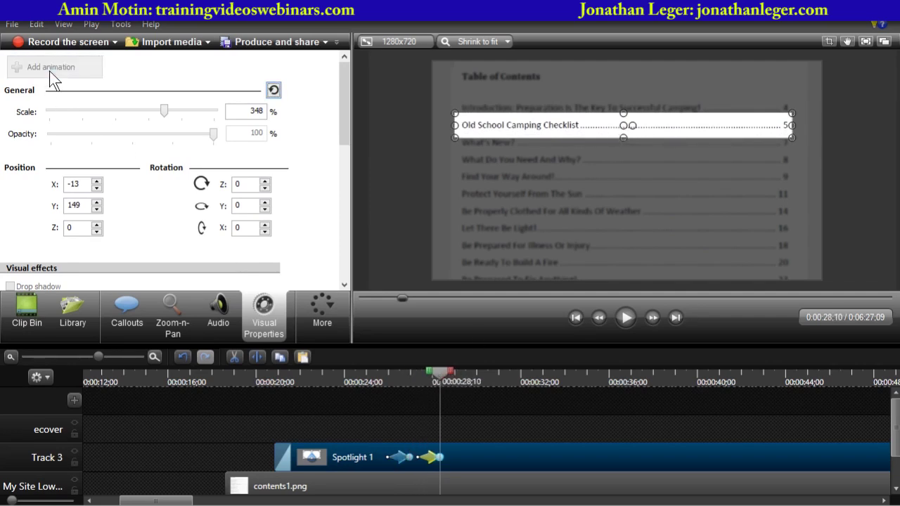
drag(552, 121, 553, 135)
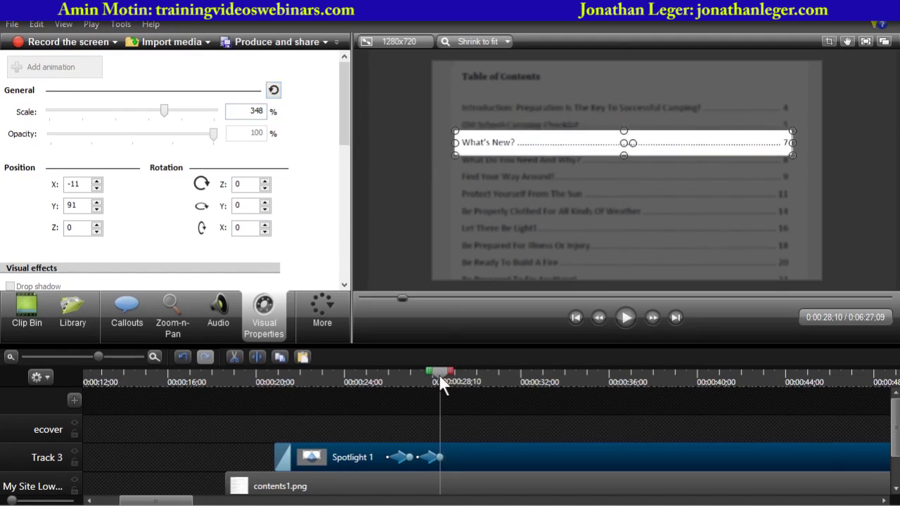
drag(441, 375, 463, 381)
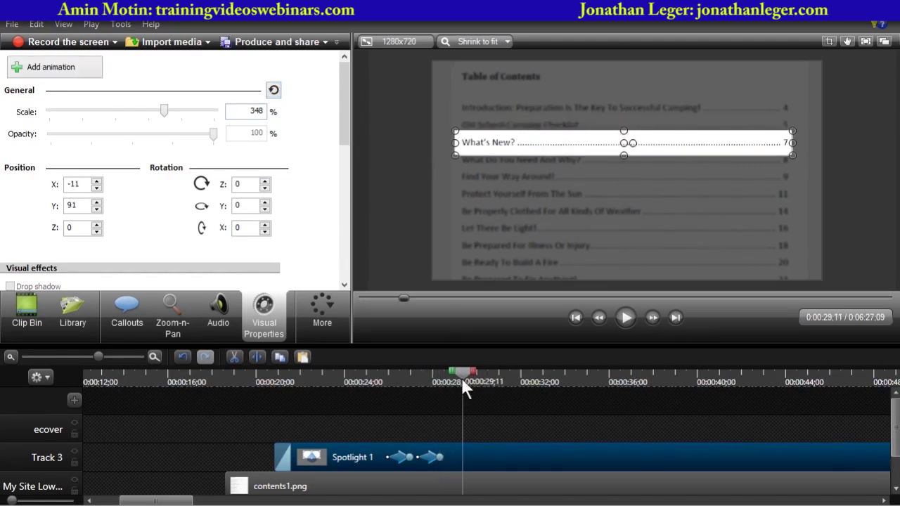
click(51, 69)
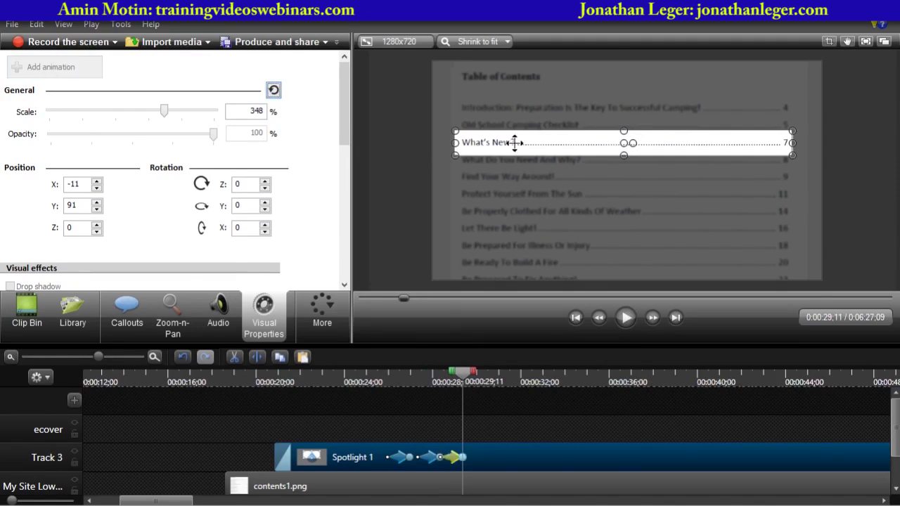
key(Down)
key(Down)
key(Down)
key(Down)
key(Down)
key(Down)
key(Down)
key(Down)
key(Down)
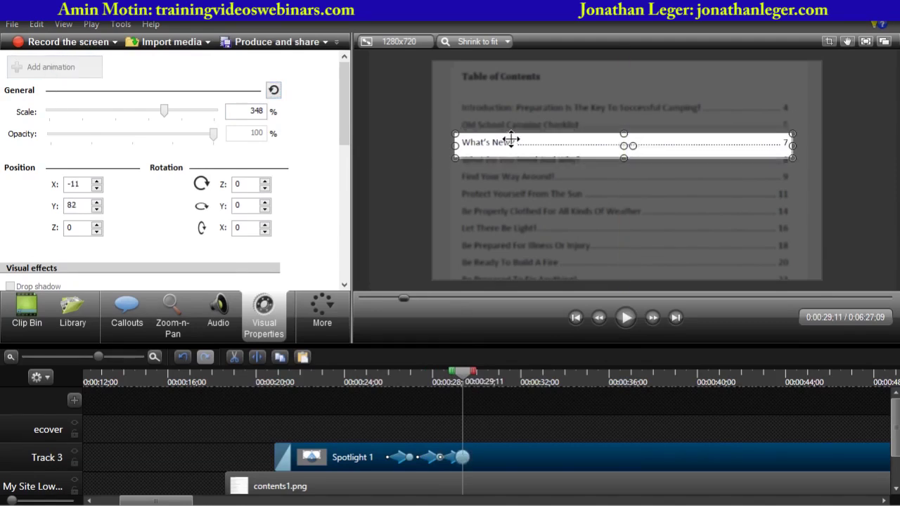
key(Down)
key(Down)
key(Down)
key(Down)
key(Down)
key(Down)
key(Down)
key(Down)
key(Down)
key(Down)
key(Down)
key(Down)
key(Down)
key(Down)
key(Down)
key(Down)
key(Down)
key(Down)
key(Down)
key(Down)
key(Down)
key(Down)
key(Down)
key(Down)
key(Down)
key(Down)
key(Down)
key(Down)
key(Down)
key(Down)
key(Down)
key(Down)
key(Down)
key(Down)
key(Down)
key(Down)
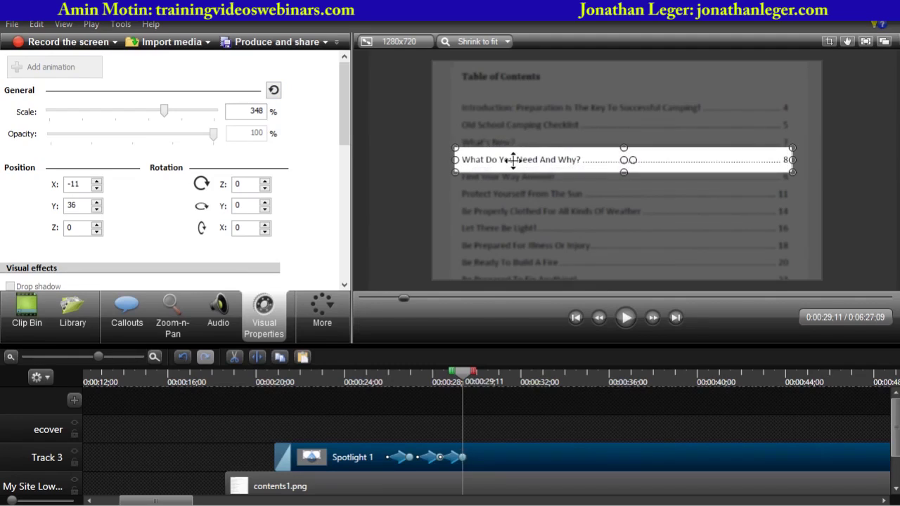
Step: Replay the spotlight animation from just before it starts
click(378, 381)
key(space)
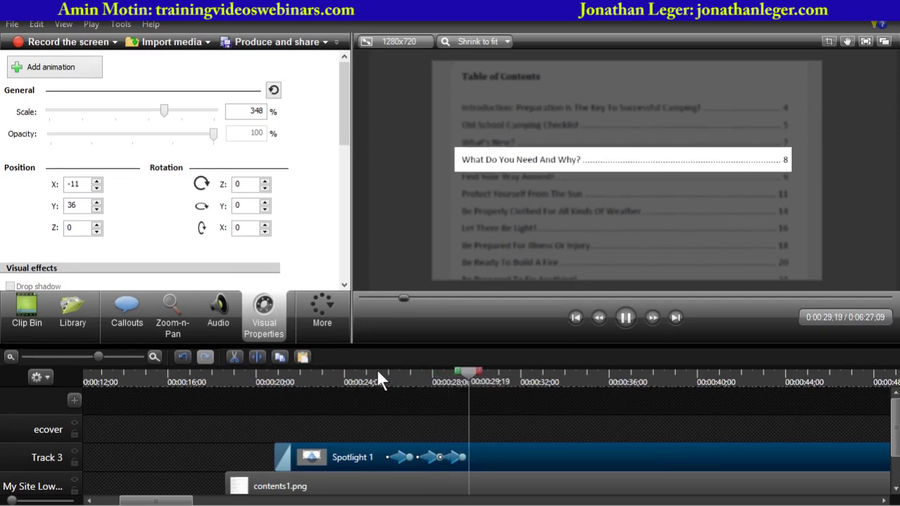
key(space)
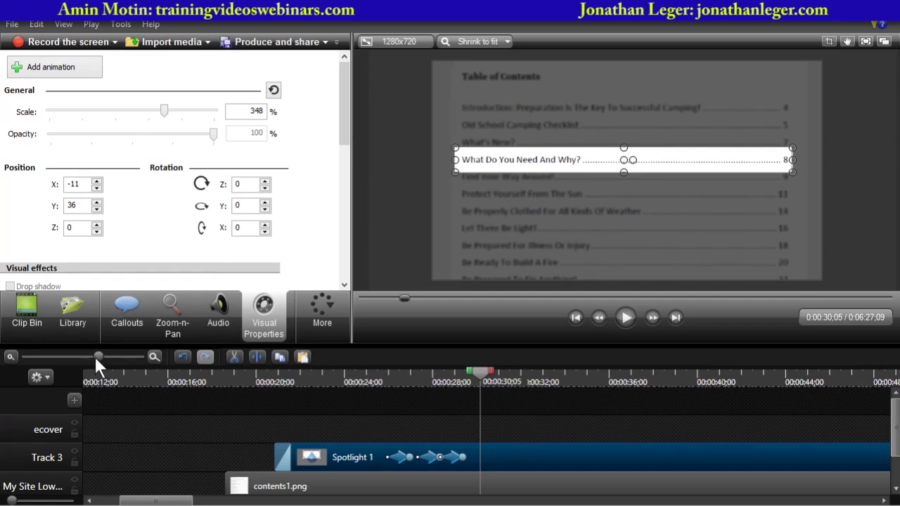
Step: Zoom the timeline out, enlarge the timeline pane, and browse the contents images in the Clip Bin
drag(94, 357, 63, 357)
drag(405, 345, 408, 284)
click(36, 260)
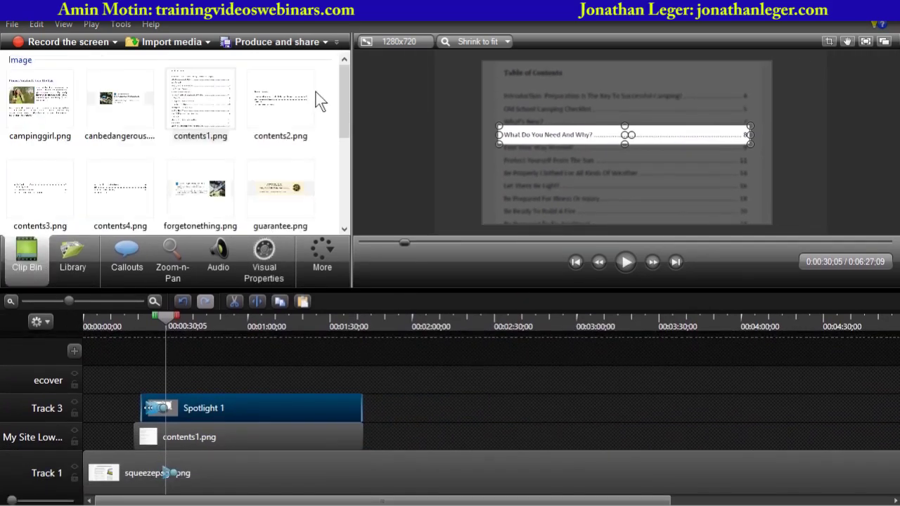
click(284, 102)
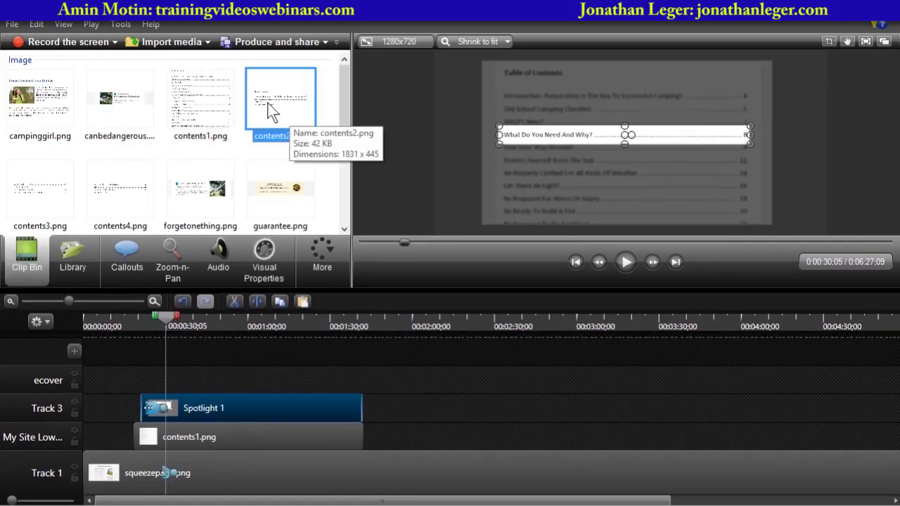
click(44, 190)
click(118, 187)
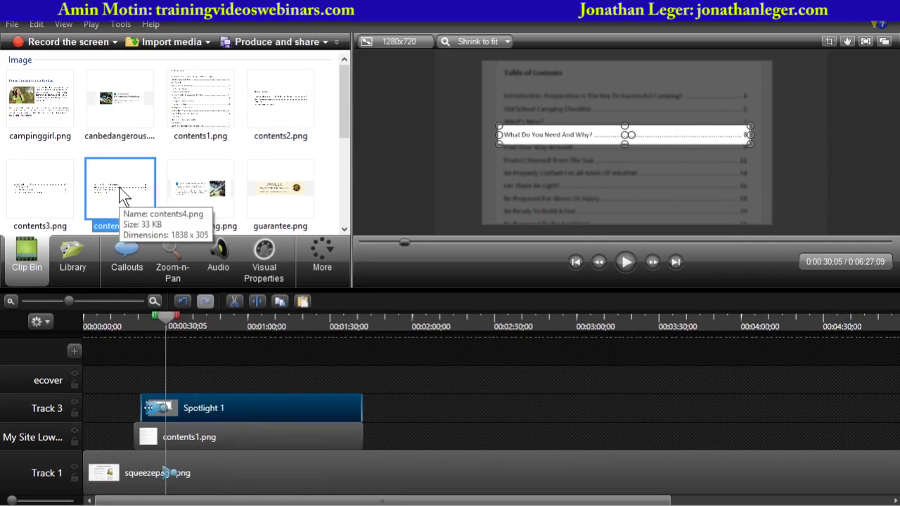
click(279, 116)
Step: Delete the stray clip on the ecover track and select campinggirl.png in the Clip Bin
click(187, 382)
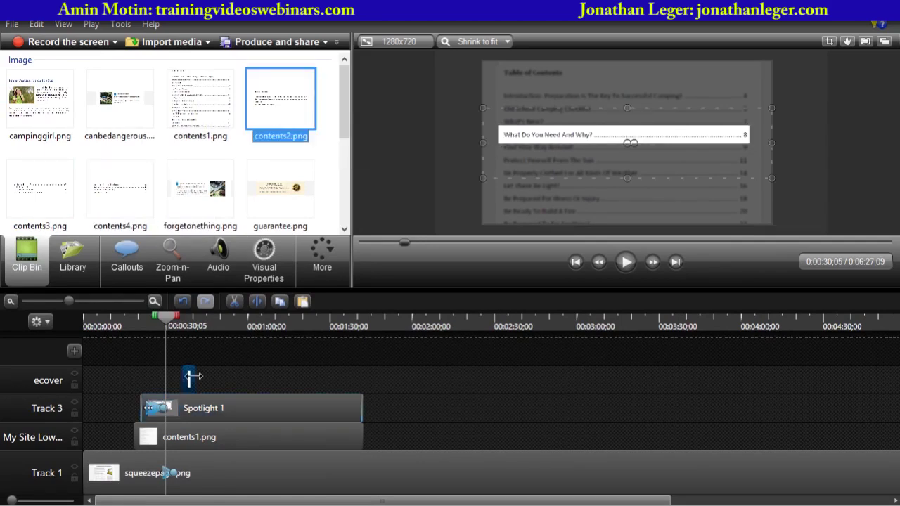
drag(192, 378, 173, 378)
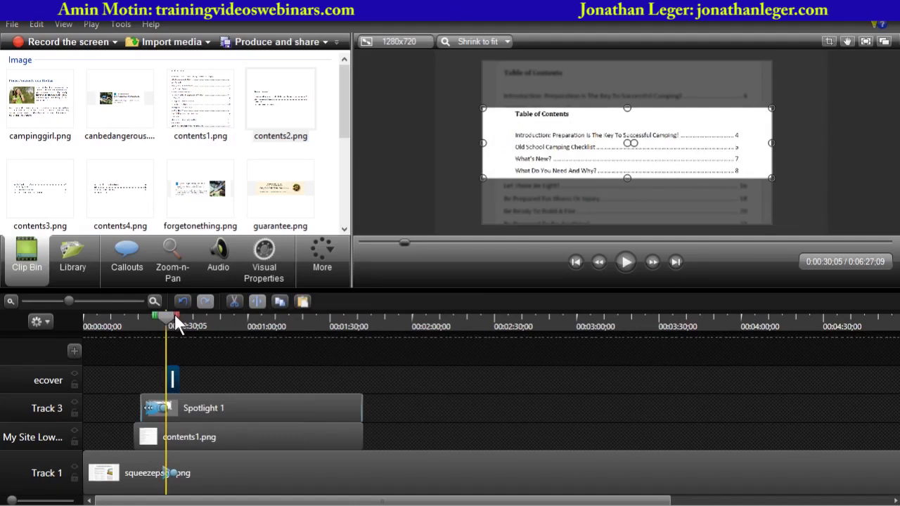
click(176, 377)
key(Delete)
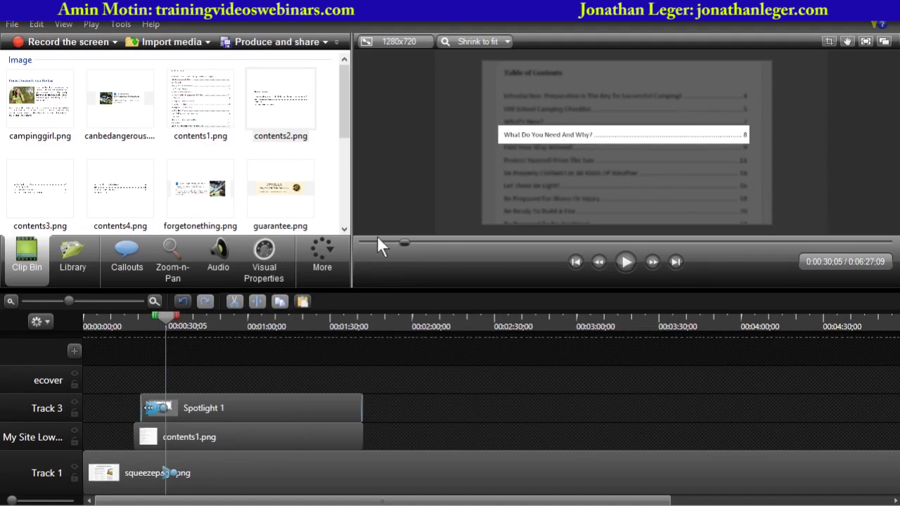
mouse_move(344, 113)
mouse_down()
mouse_move(344, 131)
mouse_move(345, 112)
mouse_up()
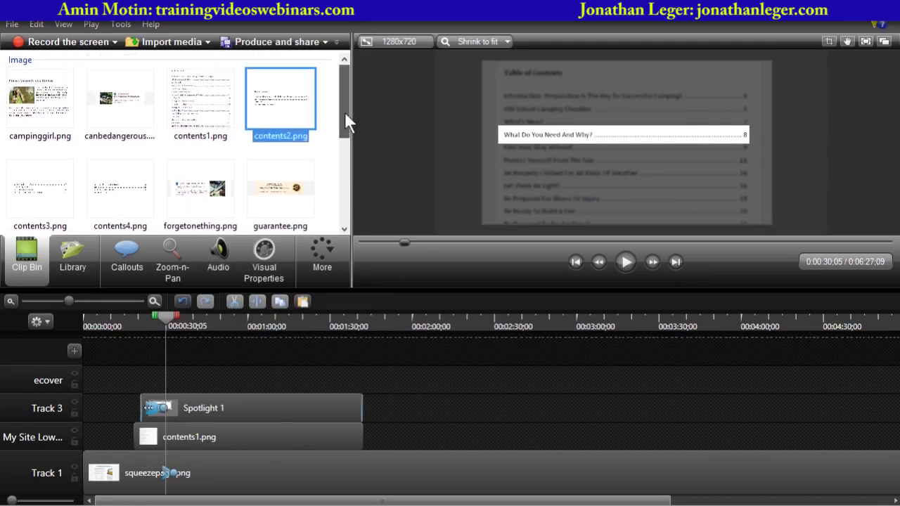
click(56, 109)
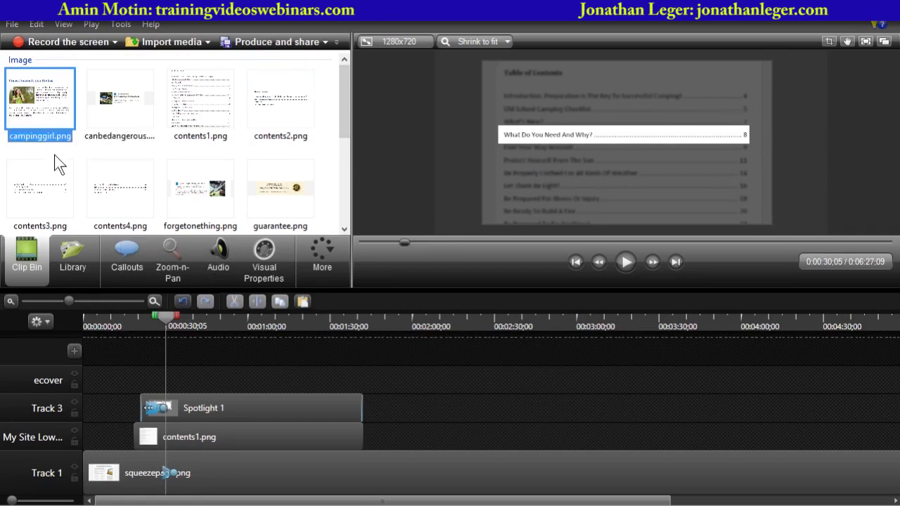
Step: Drop campinggirl.png onto Track 3 after Spotlight 1, starting at 0:01:49;27, and trim its end
drag(48, 109, 24, 100)
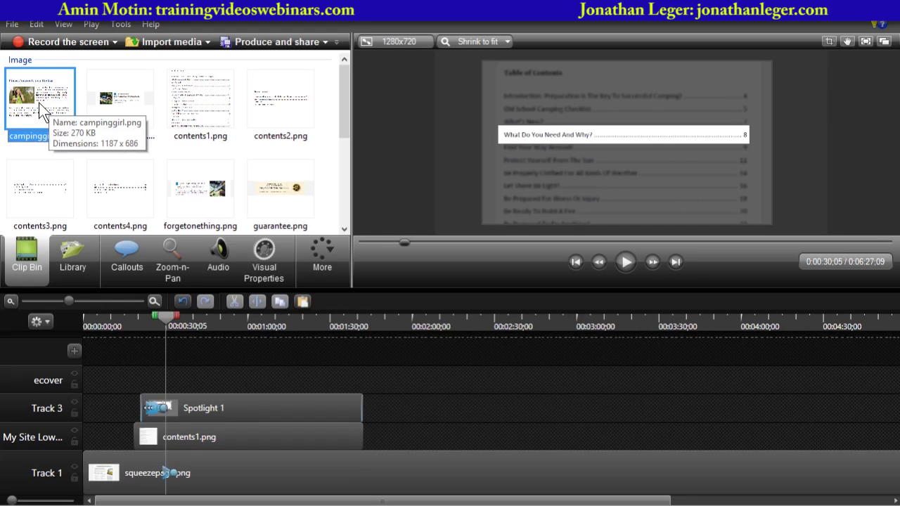
drag(40, 109, 542, 399)
click(389, 324)
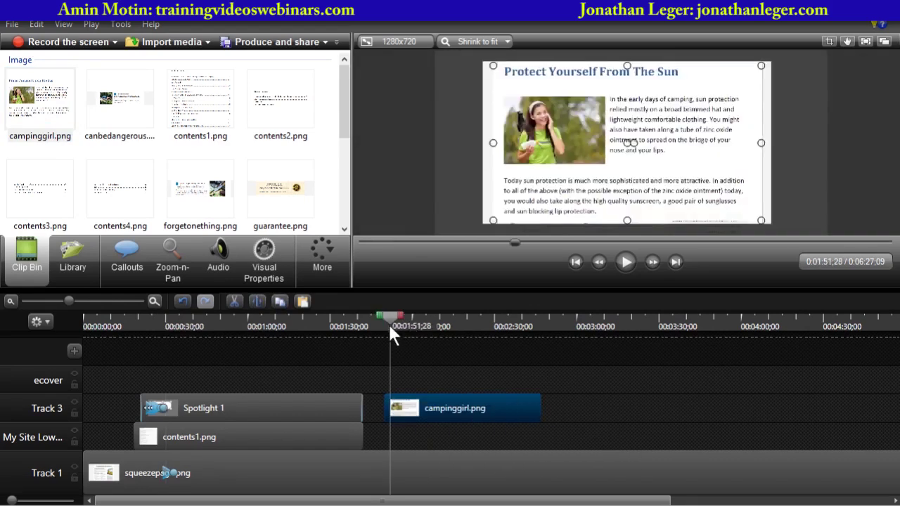
drag(390, 326, 384, 326)
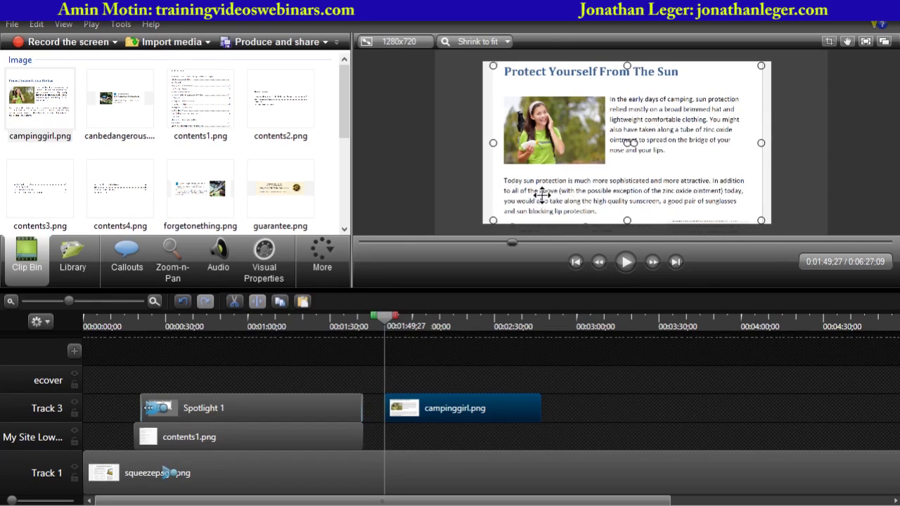
click(393, 174)
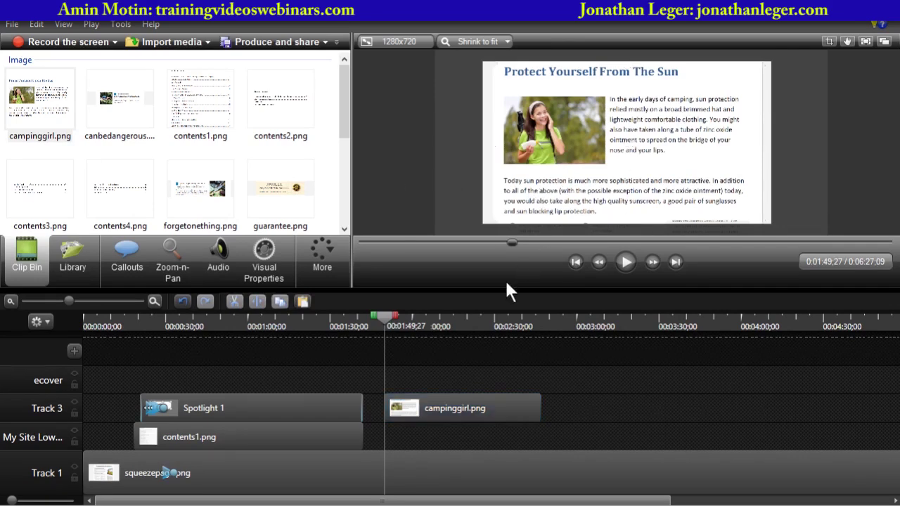
click(438, 405)
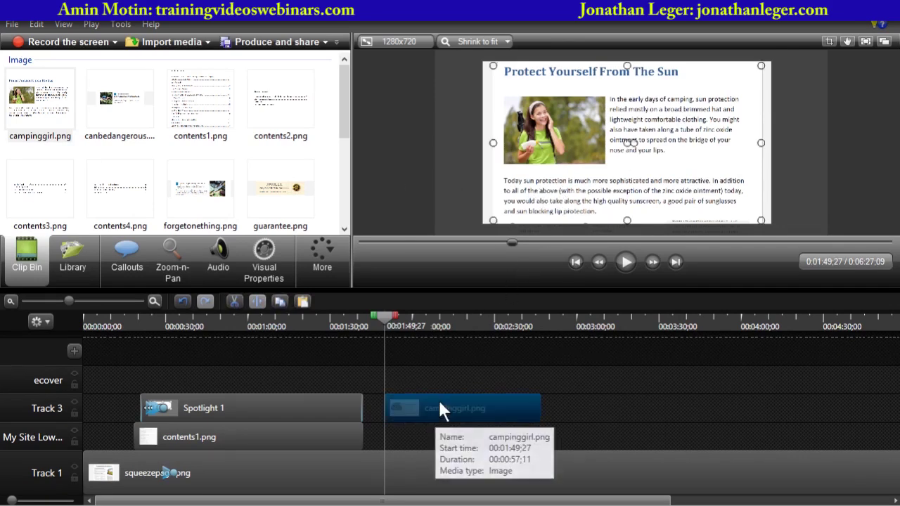
Step: Add a Spotlight 2 callout over the title, photo and first paragraph, spanning campinggirl.png
click(136, 254)
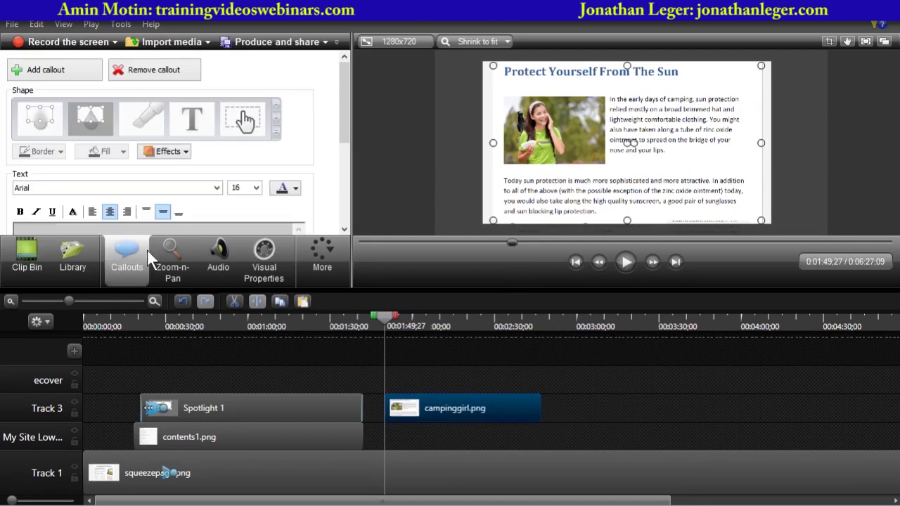
click(45, 73)
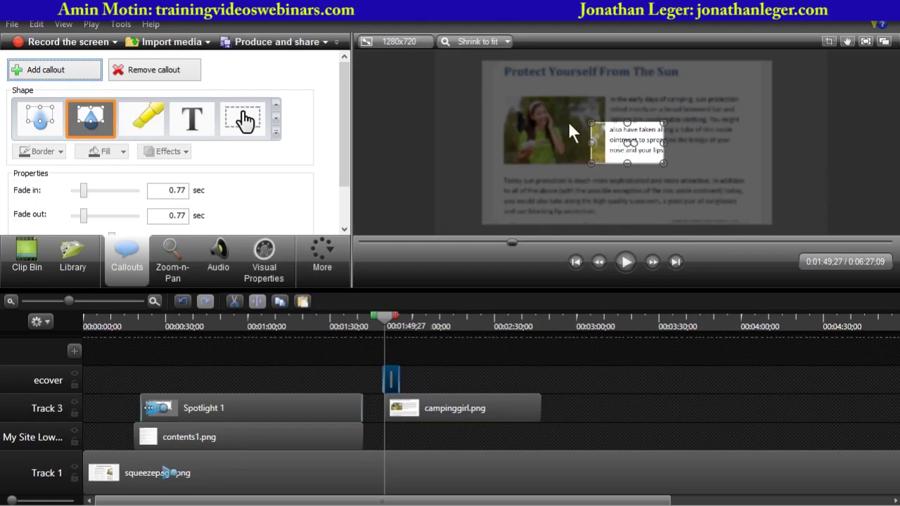
drag(604, 142, 508, 88)
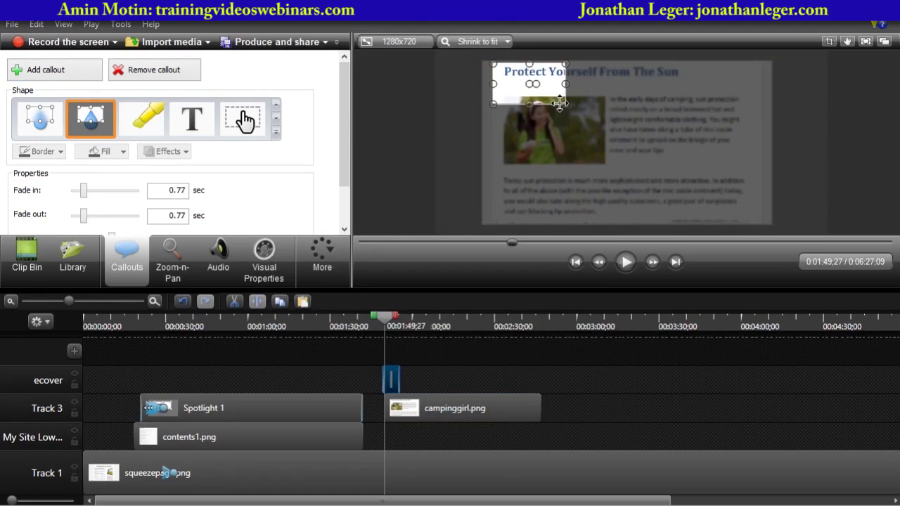
drag(560, 104, 756, 169)
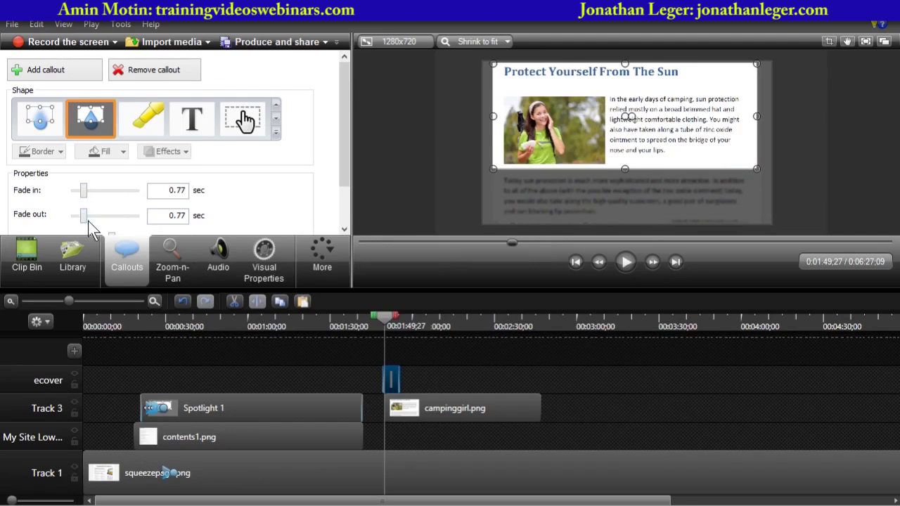
drag(399, 380, 540, 381)
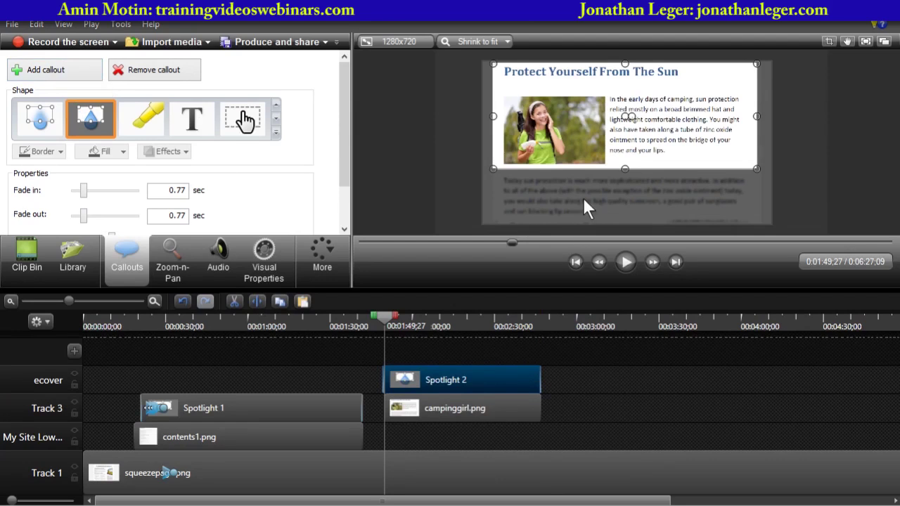
drag(345, 160, 354, 142)
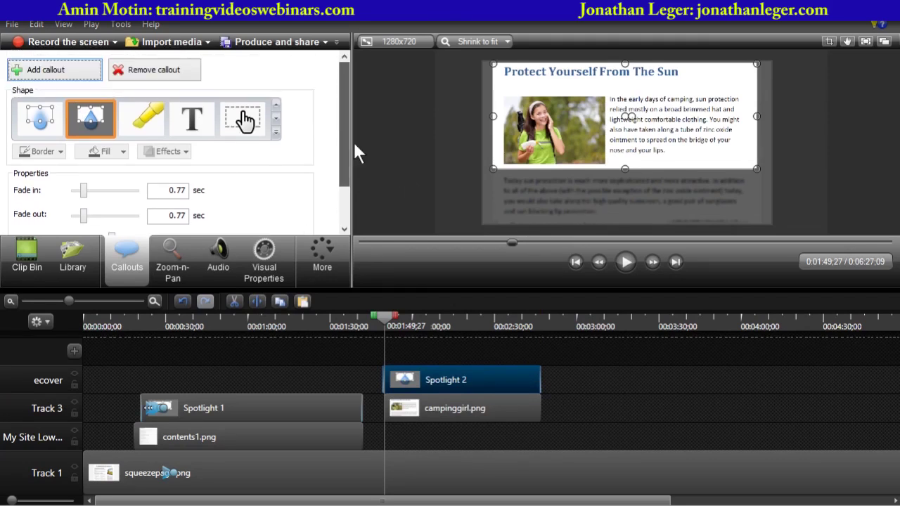
Step: Add a blur callout stretched across the slide's lower text and lower its intensity
click(60, 70)
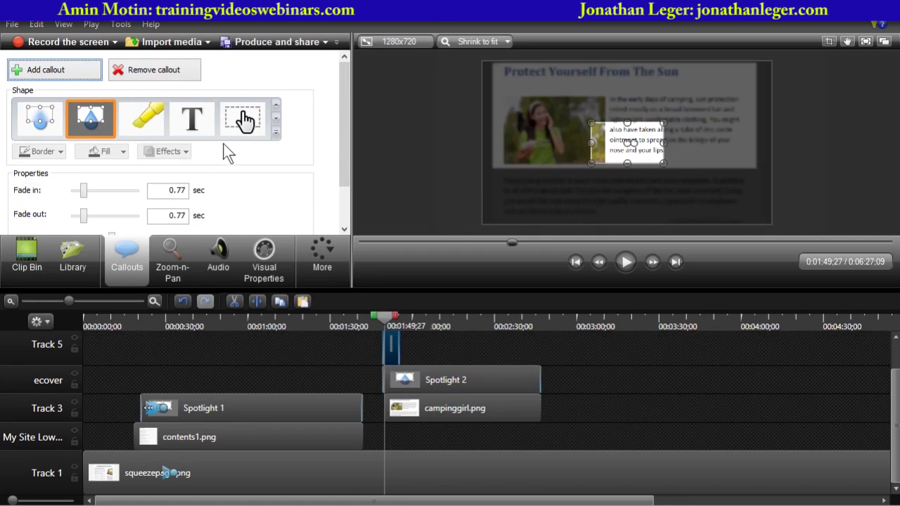
click(40, 120)
drag(603, 152, 510, 203)
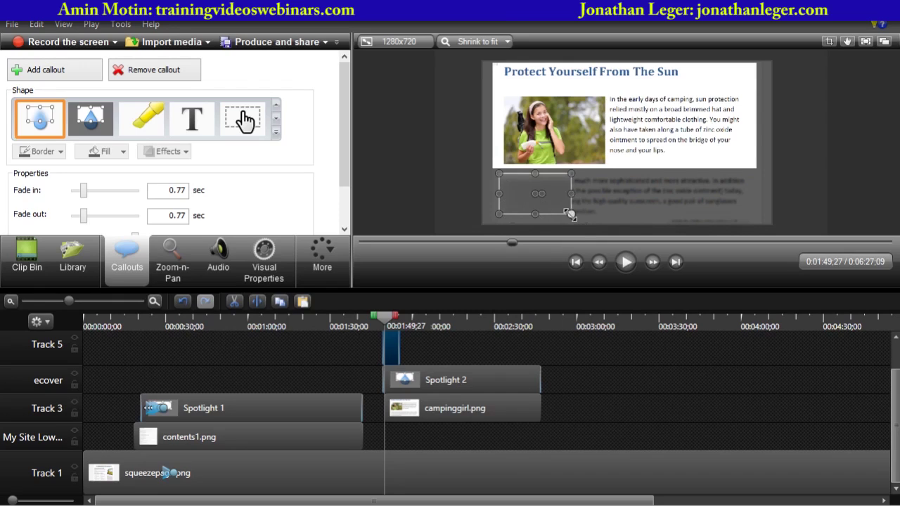
drag(571, 214, 752, 220)
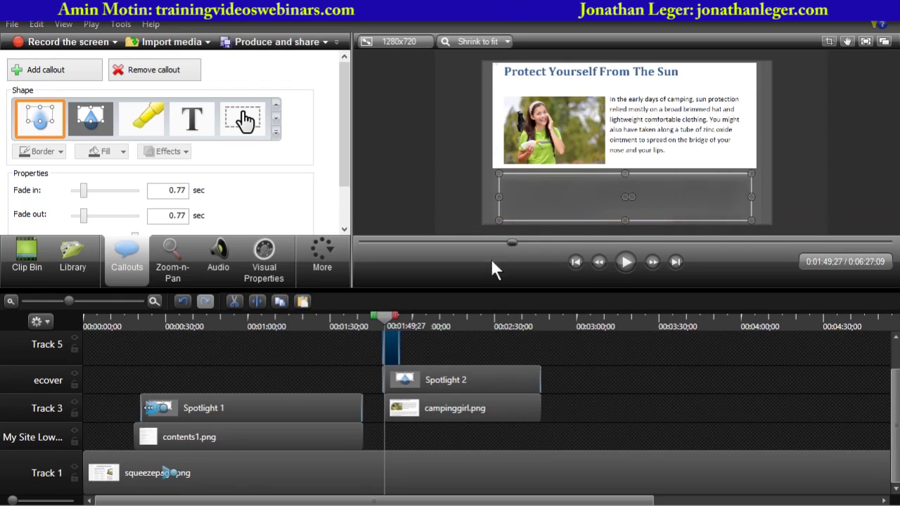
scroll(344, 186, down, 2)
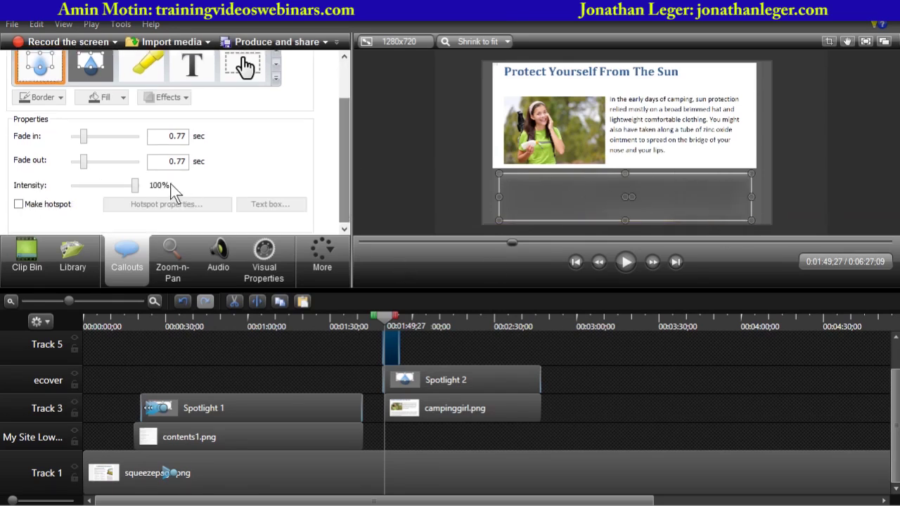
drag(137, 188, 86, 190)
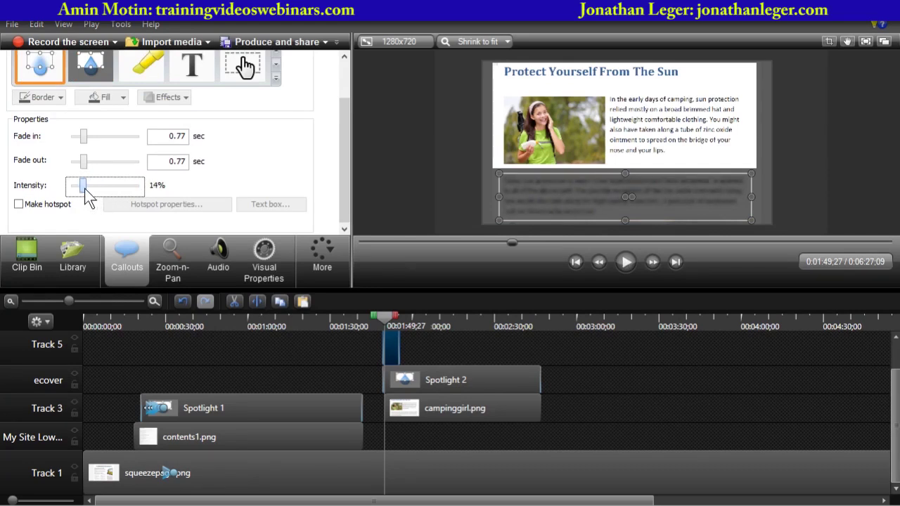
click(399, 205)
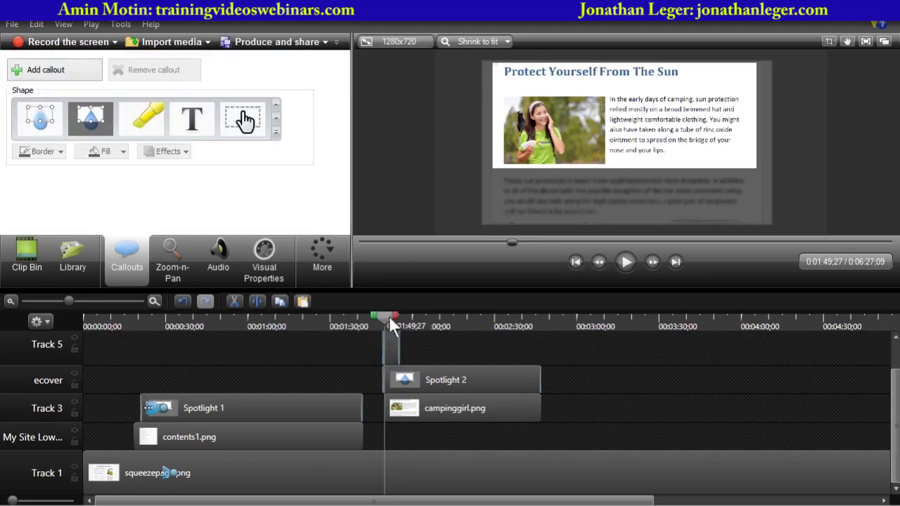
Step: Paste another blur callout at 1:49 on Track 5 and extend it to about 2:42
key(ctrl+v)
drag(412, 344, 540, 347)
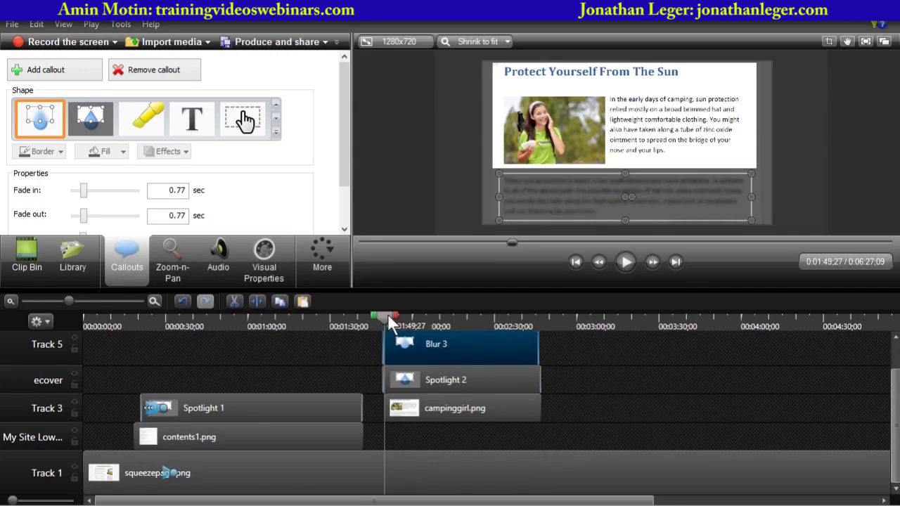
mouse_move(389, 316)
mouse_down()
mouse_move(377, 315)
mouse_move(388, 318)
mouse_up()
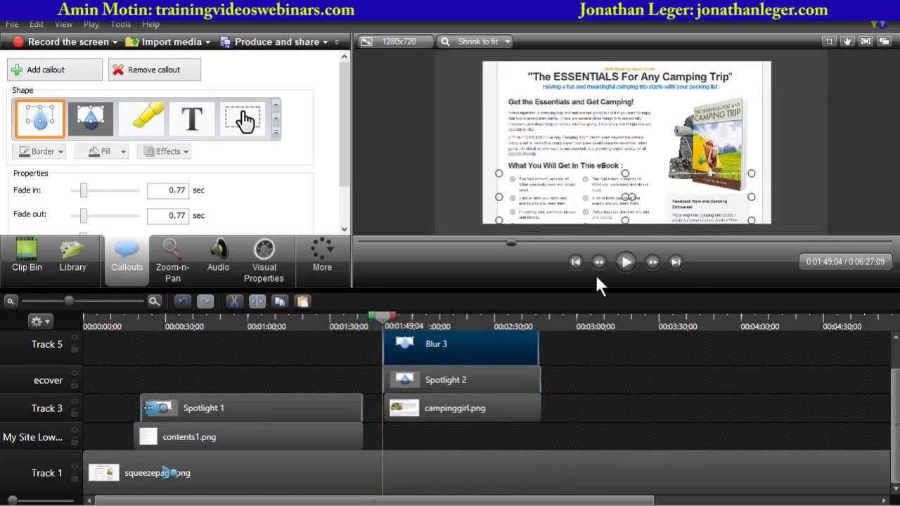
Step: Enlarge the preview, play through the blurred slide pausing at 2:15, and select Blur 3
click(434, 215)
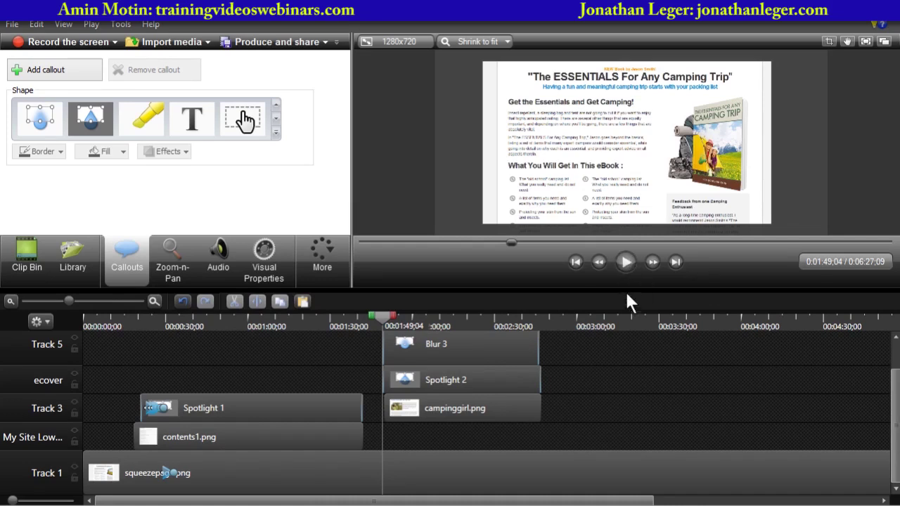
drag(626, 290, 609, 413)
click(627, 377)
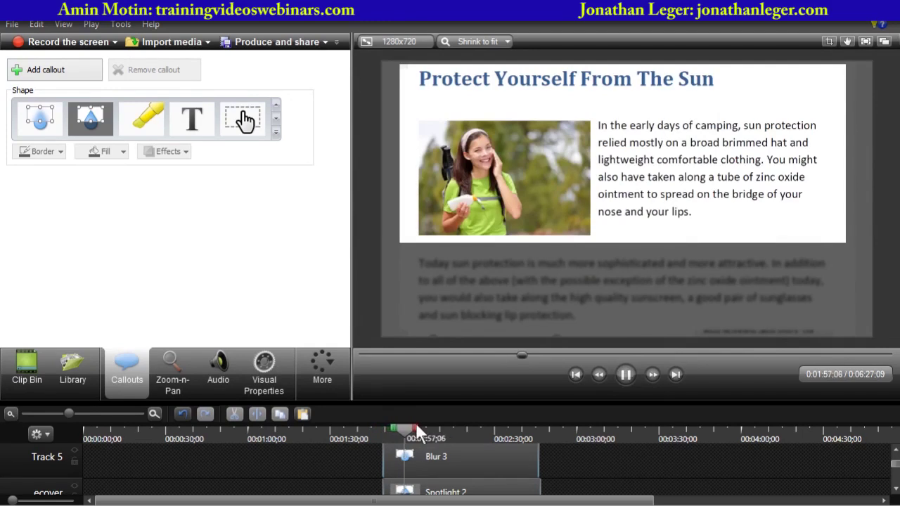
drag(406, 430, 376, 430)
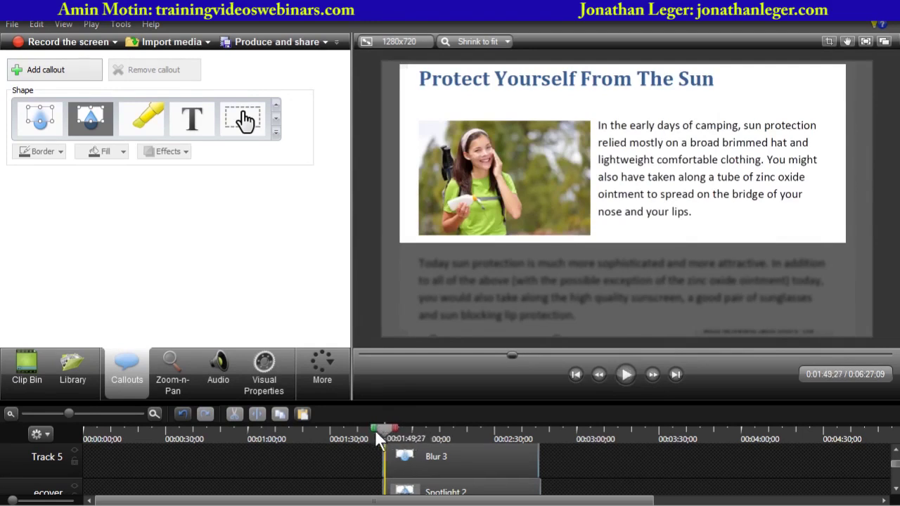
click(626, 373)
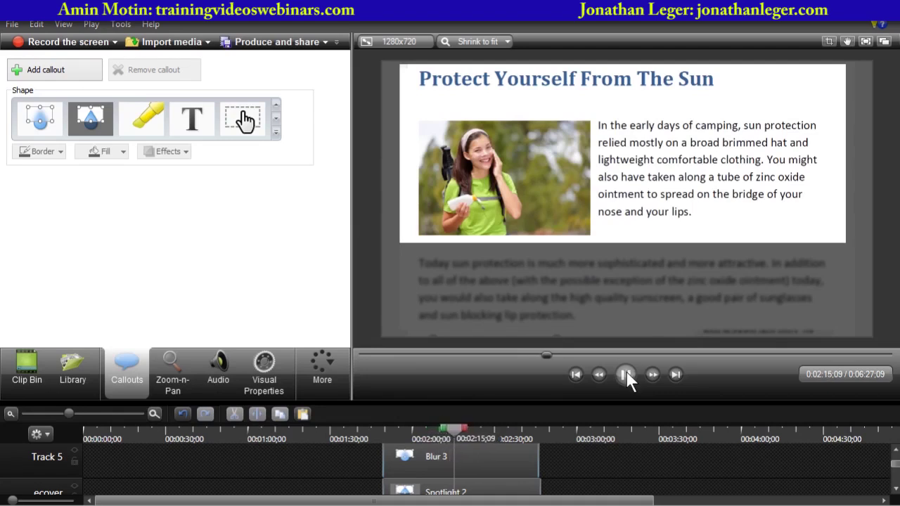
click(627, 372)
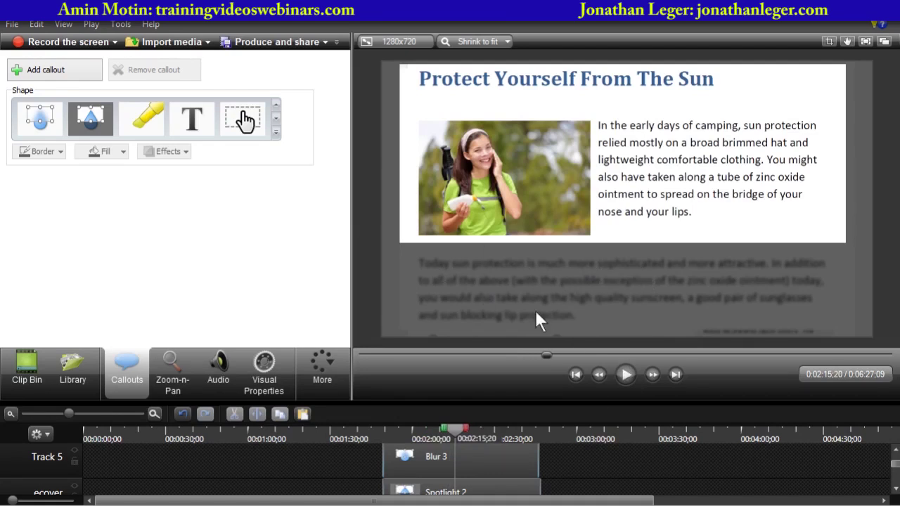
click(438, 467)
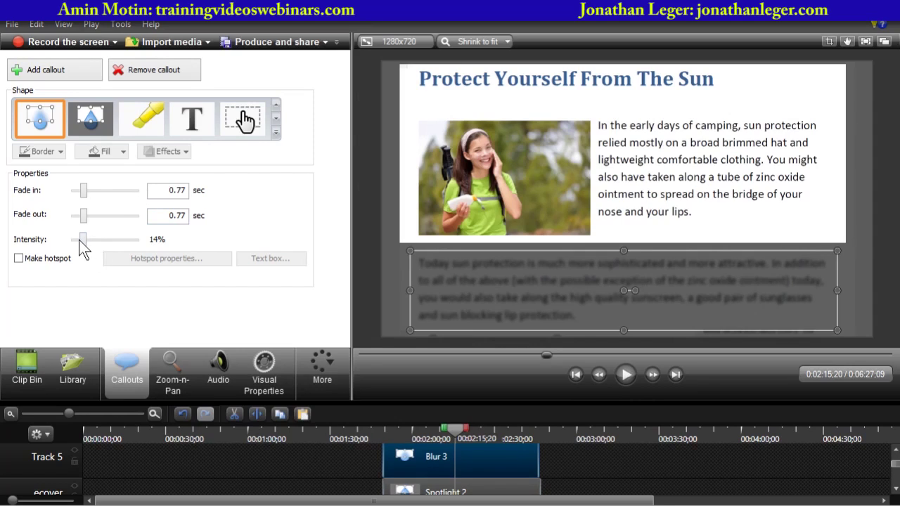
Step: Raise Blur 3's intensity from 14% to 35% and review earlier frames
drag(82, 241, 88, 241)
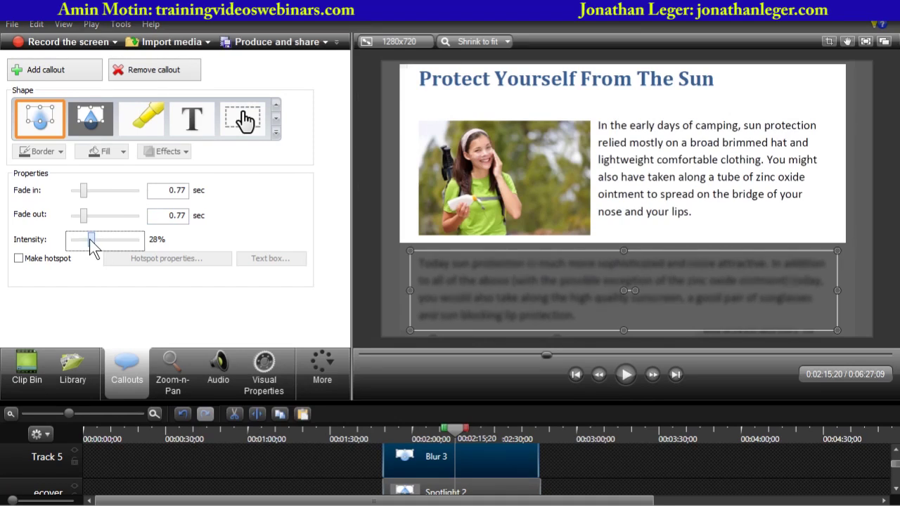
drag(92, 246, 96, 247)
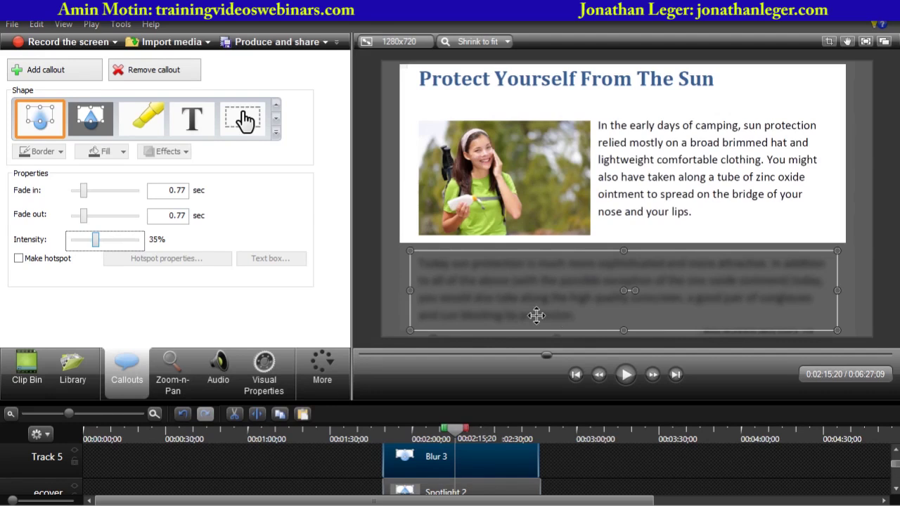
click(371, 313)
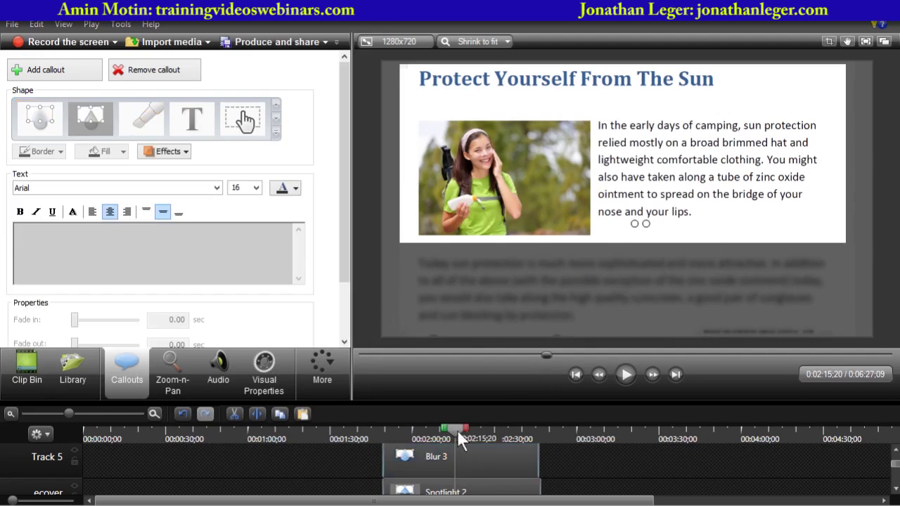
drag(458, 434, 434, 434)
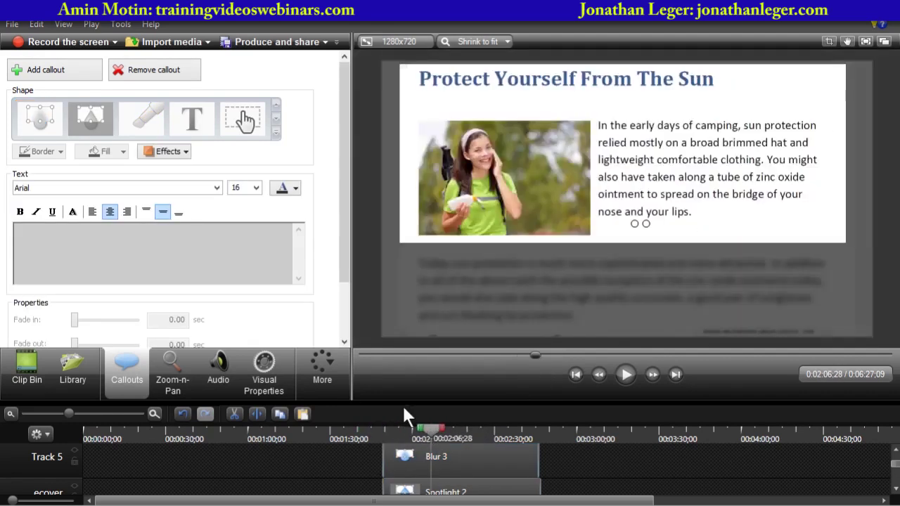
Step: Replay the blurred slide from about 1:47, then show the project images in the Clip Bin
drag(404, 404, 410, 304)
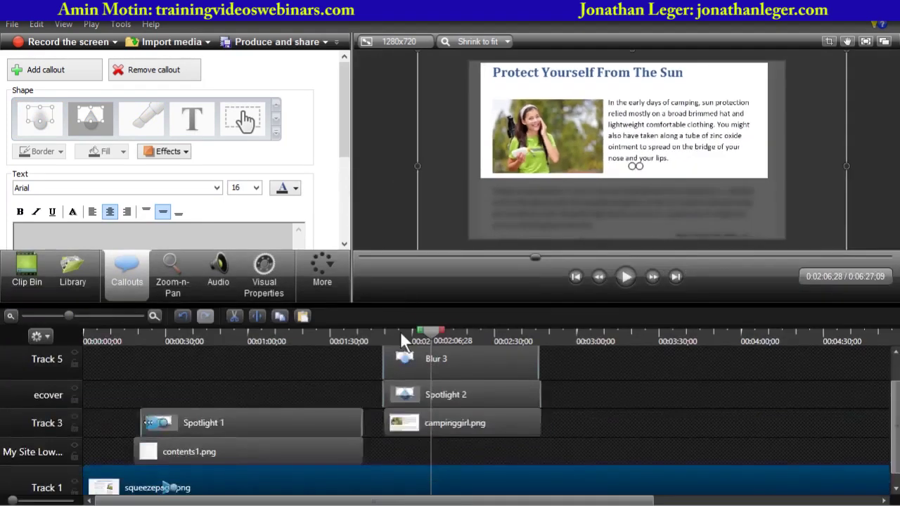
click(376, 338)
key(space)
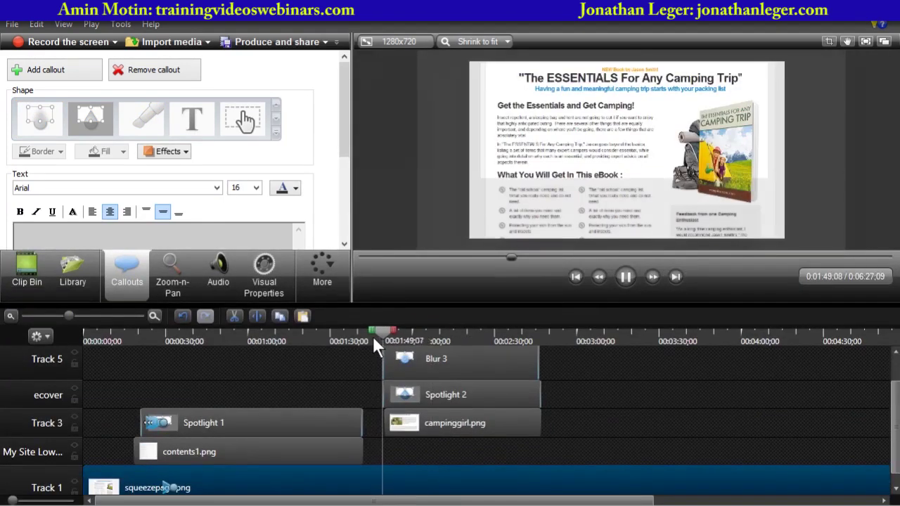
key(space)
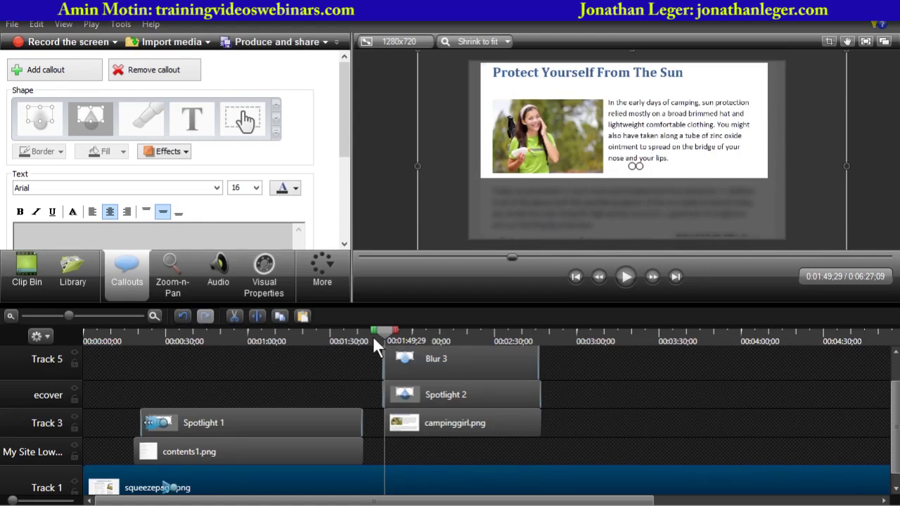
click(626, 277)
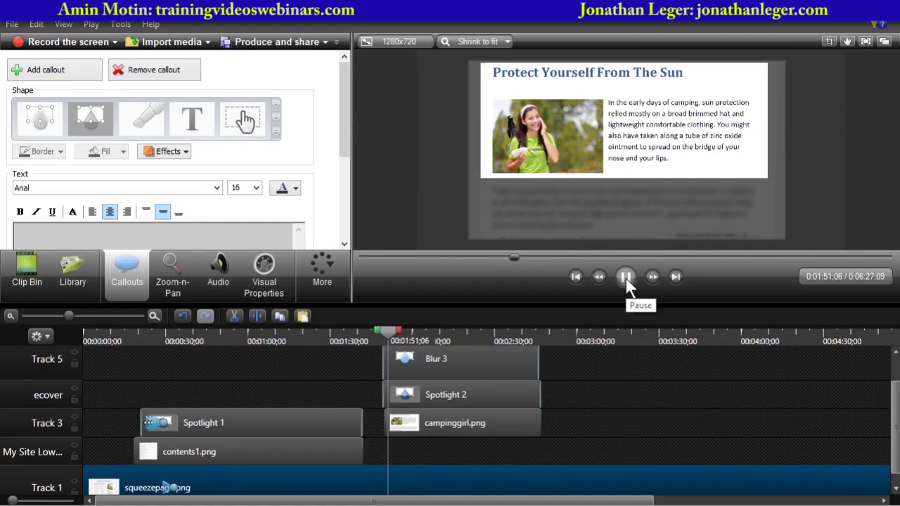
click(625, 277)
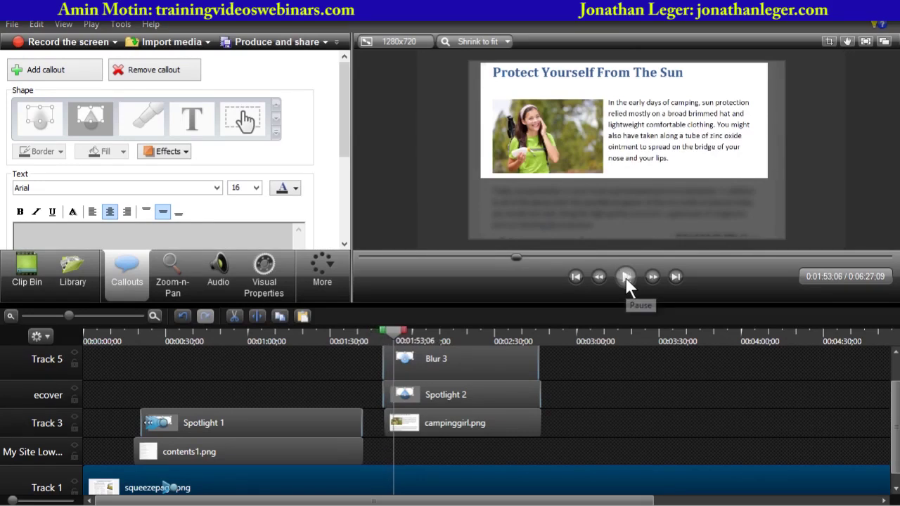
click(36, 264)
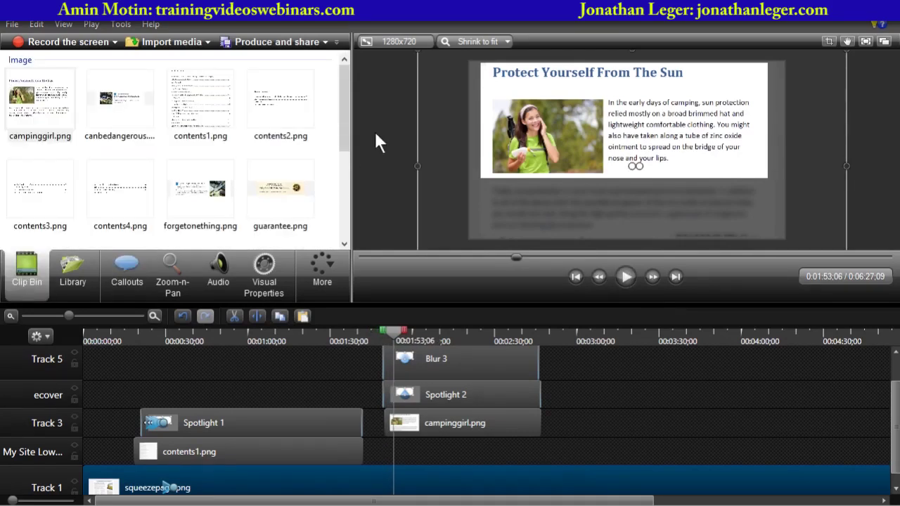
Step: Drop guarantee.png from the Clip Bin onto Track 5 near 2:55
mouse_move(347, 120)
mouse_down()
mouse_move(338, 175)
mouse_move(339, 128)
mouse_up()
drag(397, 329, 564, 331)
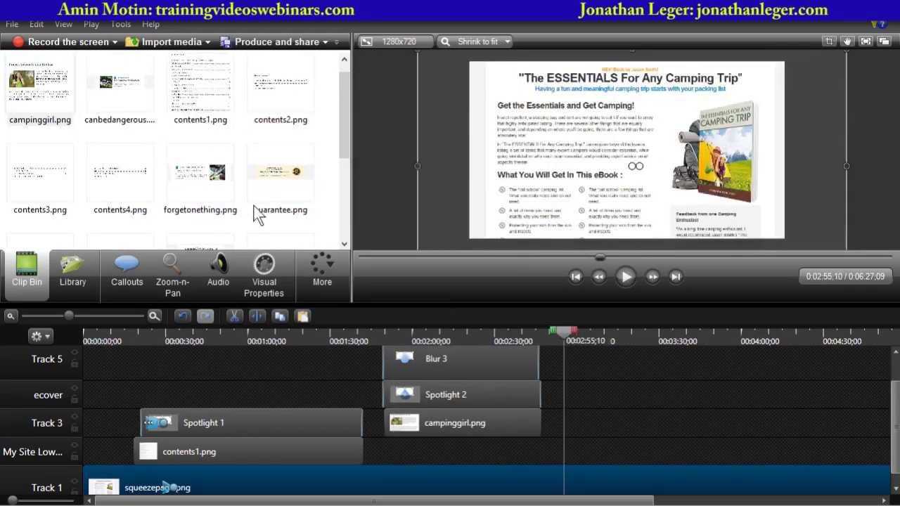
click(288, 175)
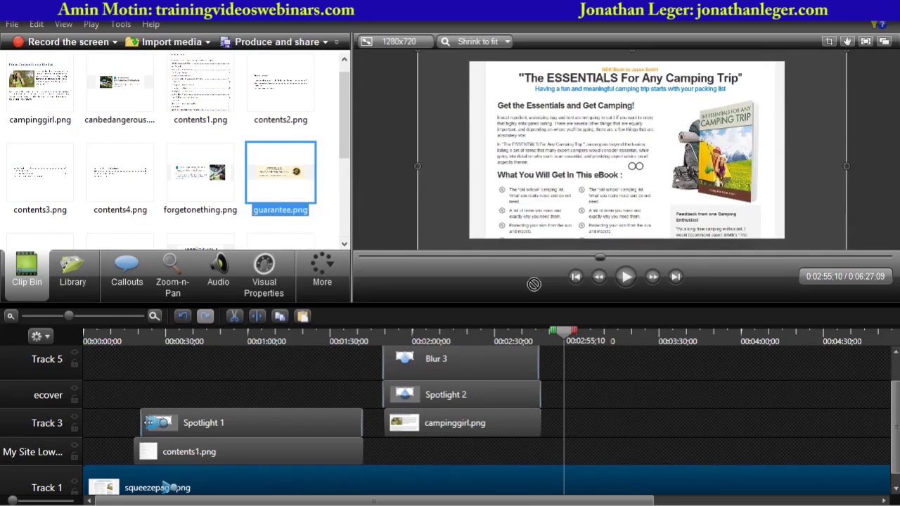
drag(534, 284, 611, 363)
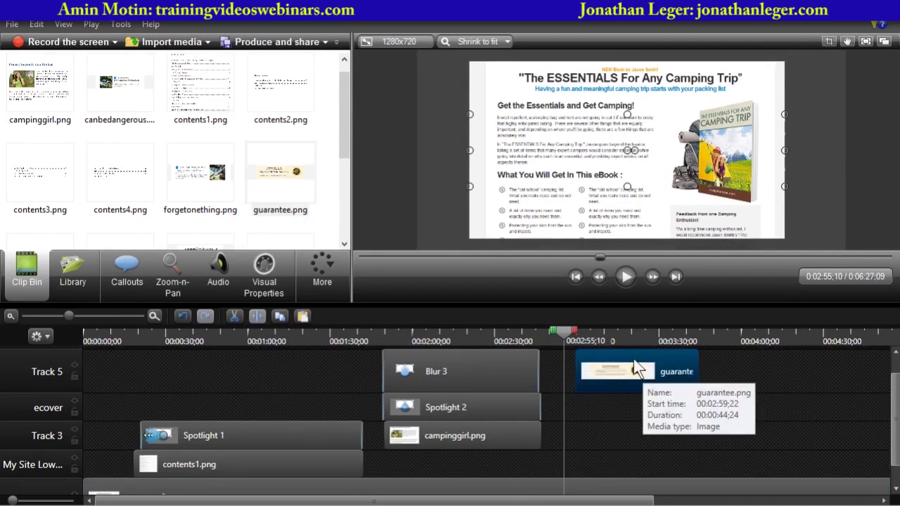
Step: Trim the guarantee clip to start at 2:51;08 and shift its image down the canvas
drag(693, 366, 768, 364)
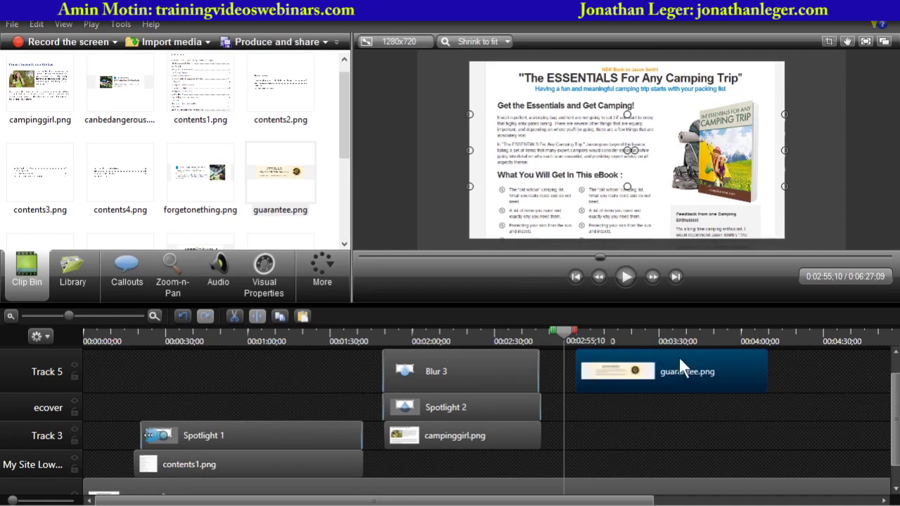
drag(689, 357, 665, 360)
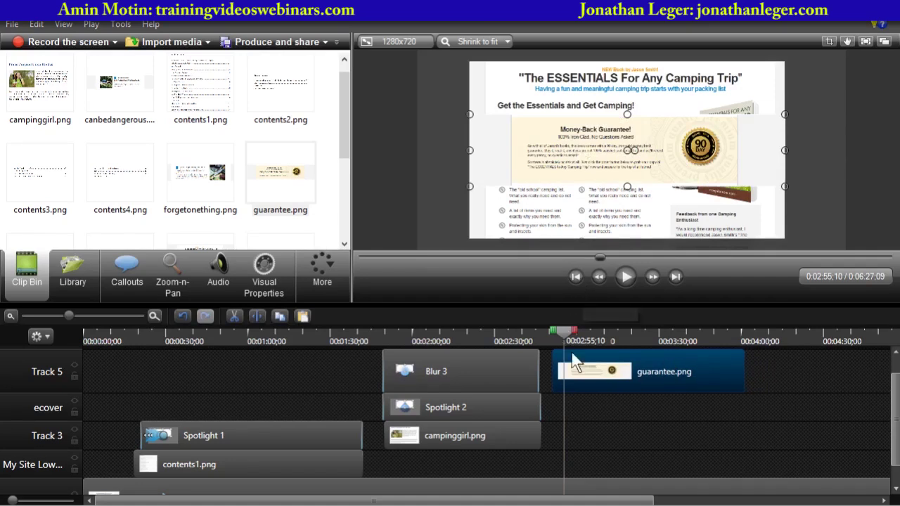
drag(565, 332, 560, 336)
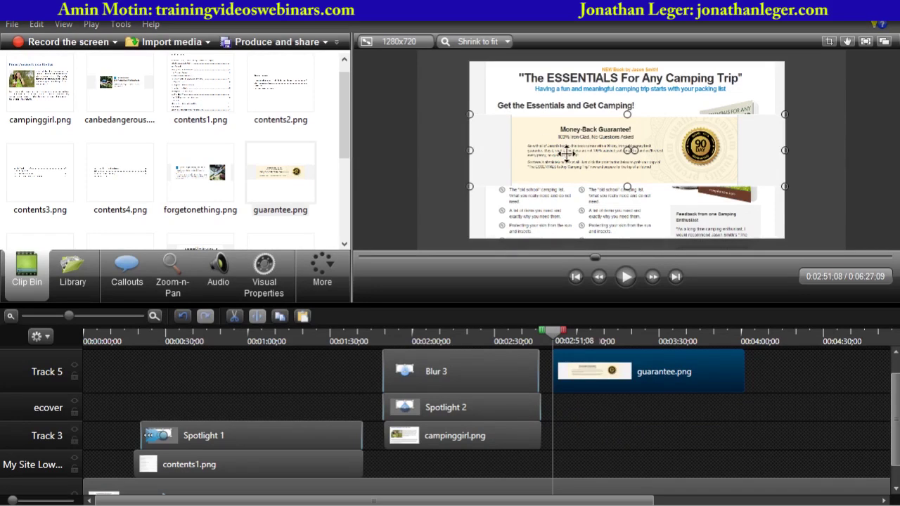
drag(557, 147, 557, 147)
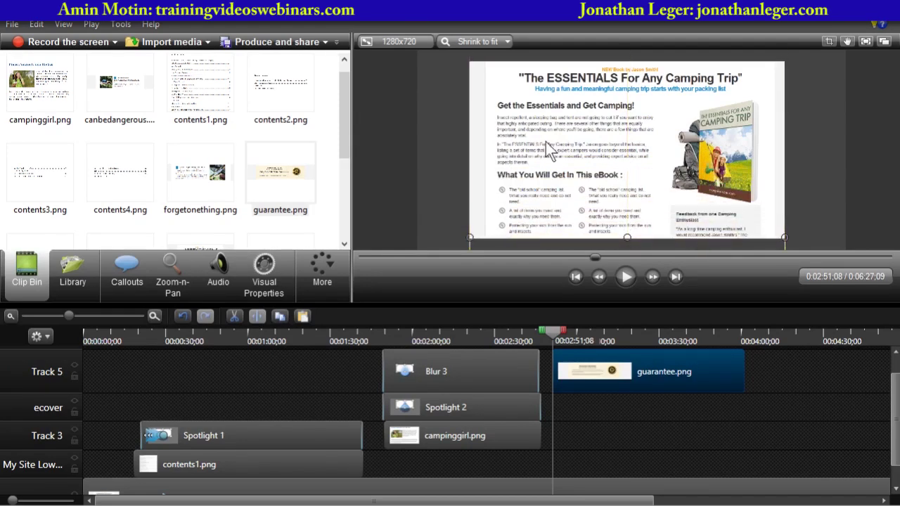
drag(557, 332, 624, 333)
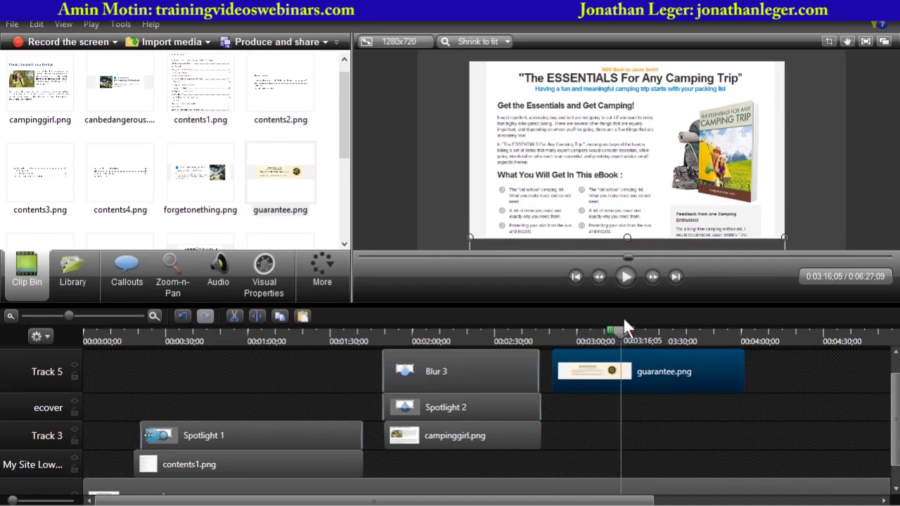
Step: In the guarantee clip's visual properties, move the image up onto the sales page
click(272, 280)
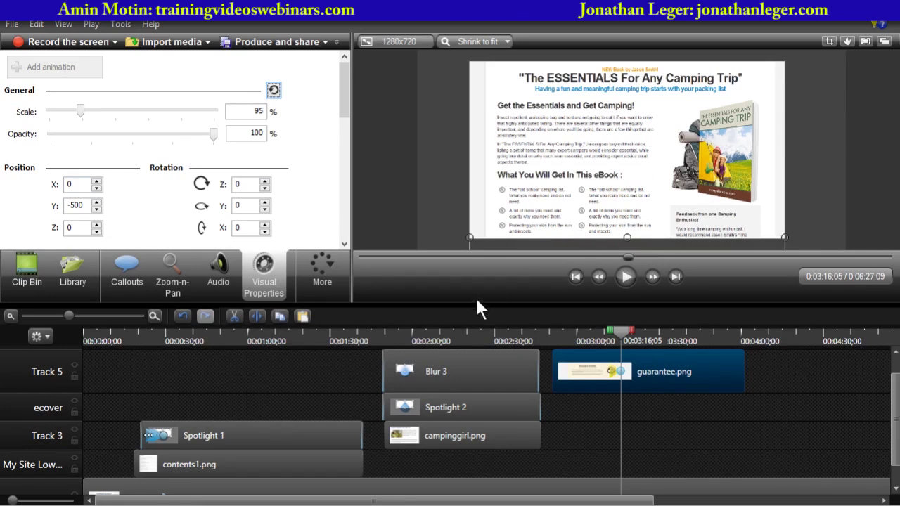
drag(477, 304, 477, 363)
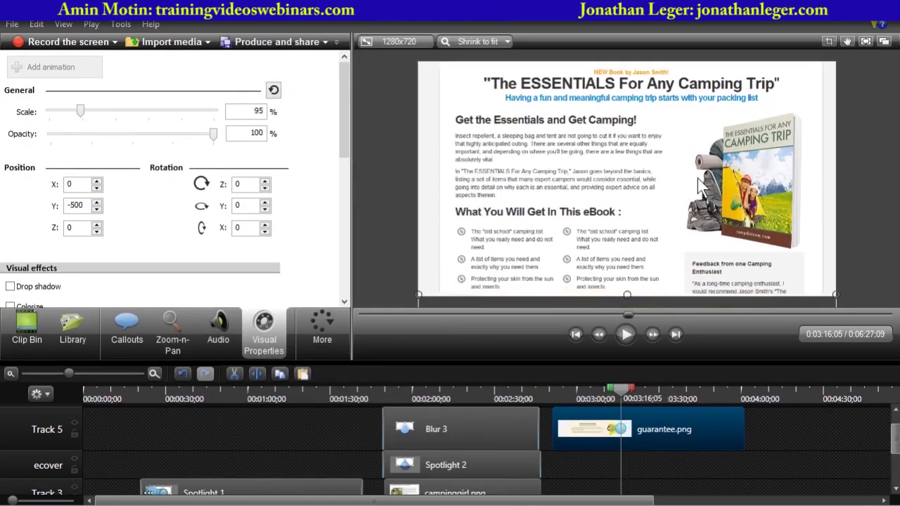
scroll(801, 173, up, 1)
scroll(800, 171, down, 3)
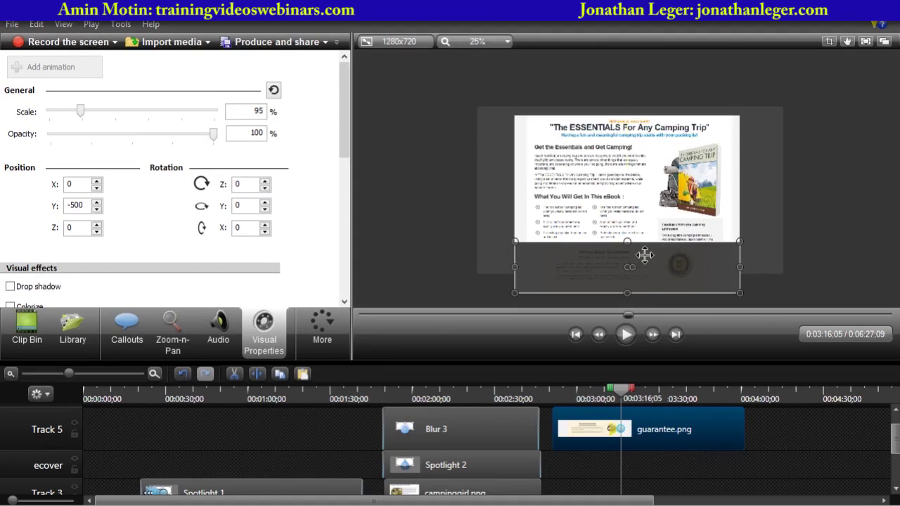
drag(645, 255, 645, 173)
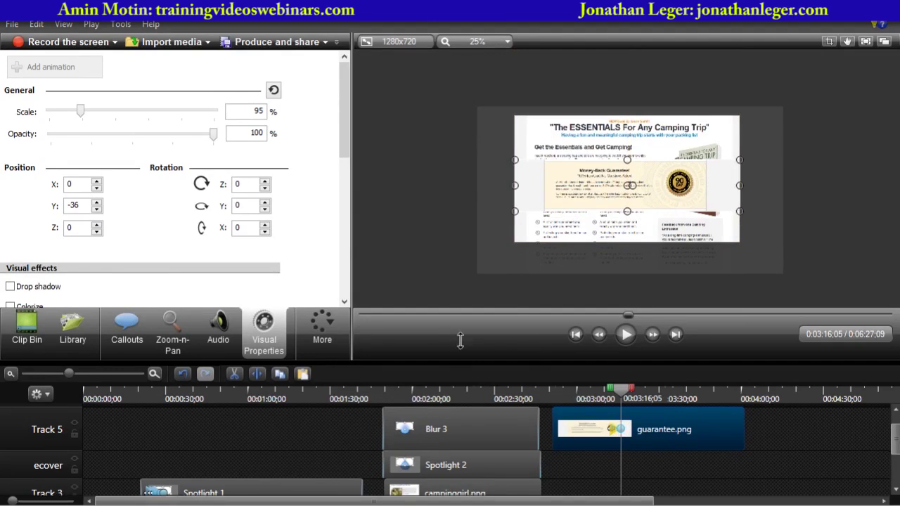
Step: Drag the animation's start handle earlier so the image rises gradually, then rewind to 2:51:08
drag(458, 361, 465, 284)
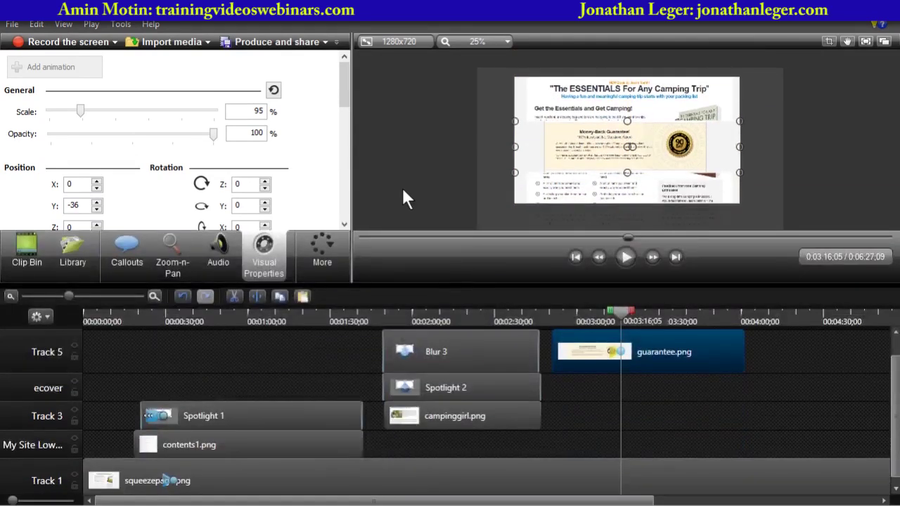
scroll(403, 188, up, 1)
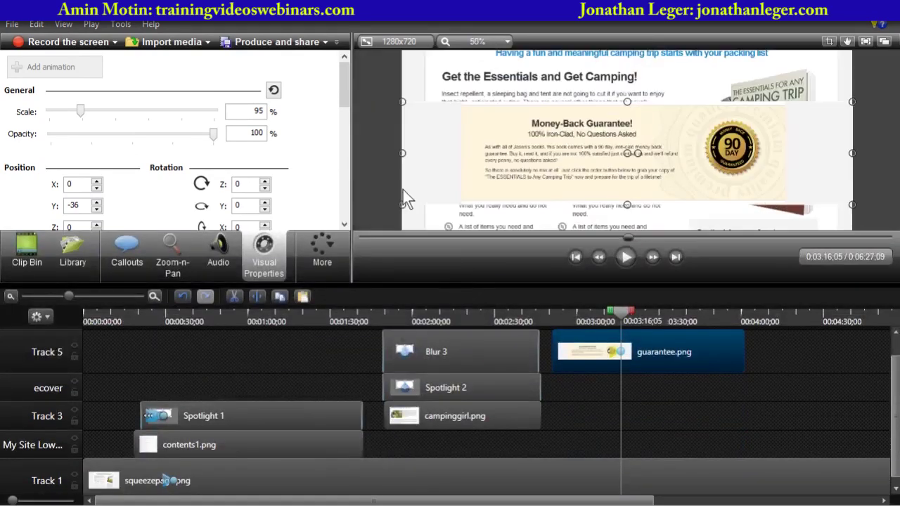
click(621, 311)
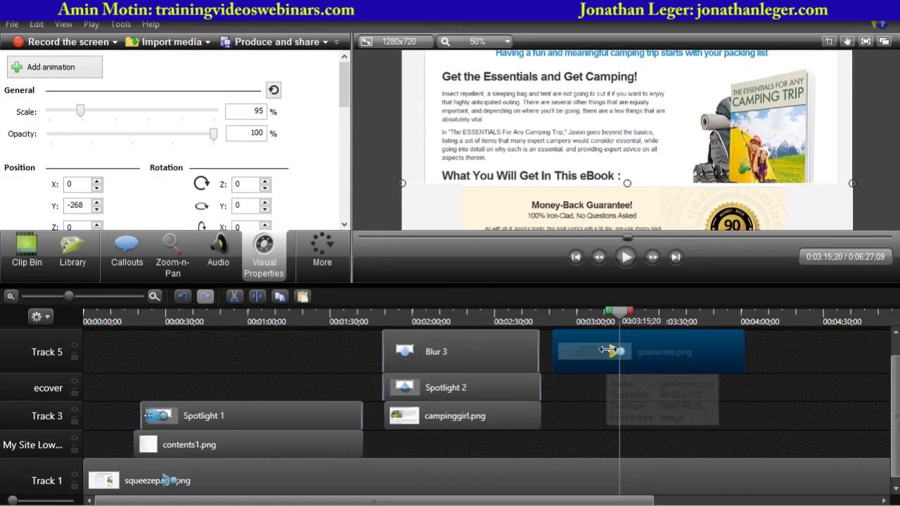
drag(606, 350, 568, 353)
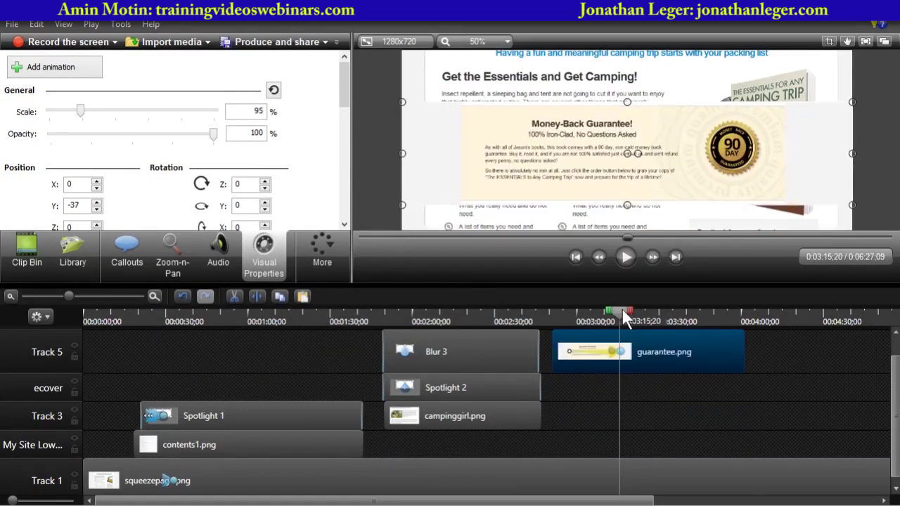
drag(622, 309, 553, 314)
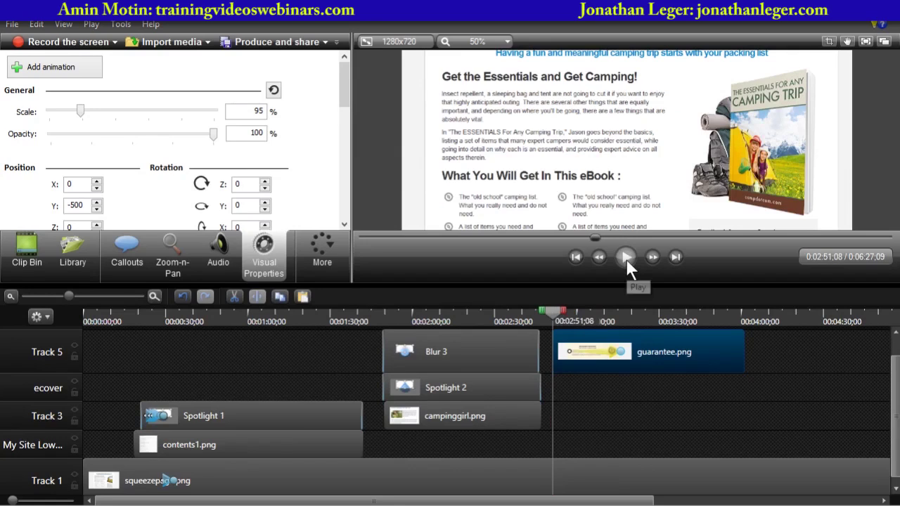
drag(580, 286, 580, 321)
click(627, 292)
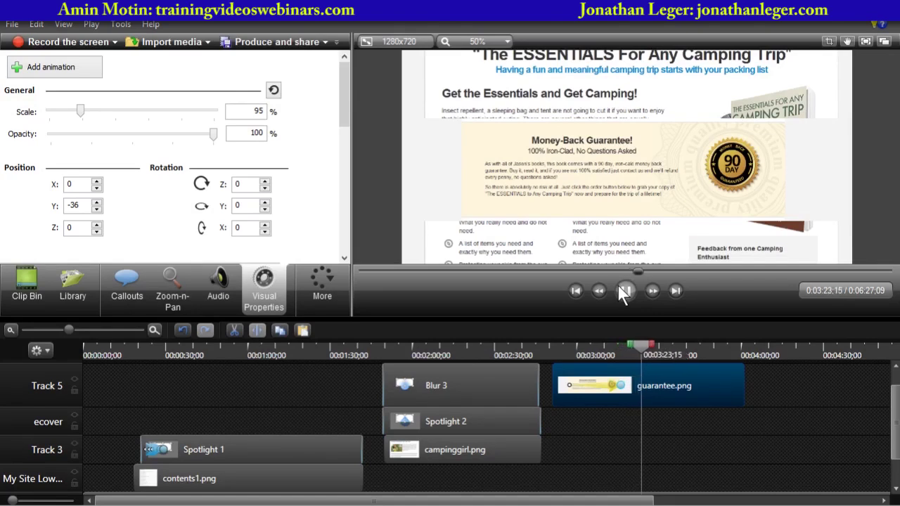
key(space)
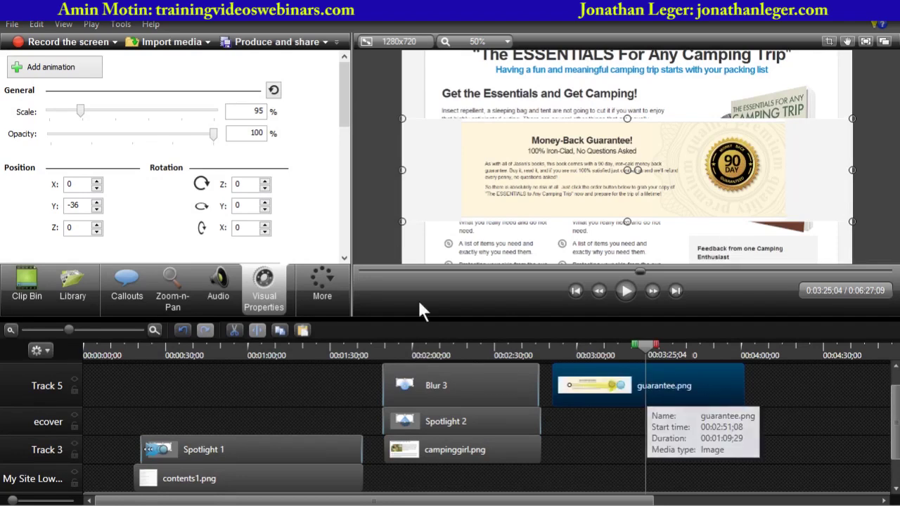
Step: Add an animation scaling the guarantee image to 325%, centring the 90-day seal at X -902, Y -47
click(40, 74)
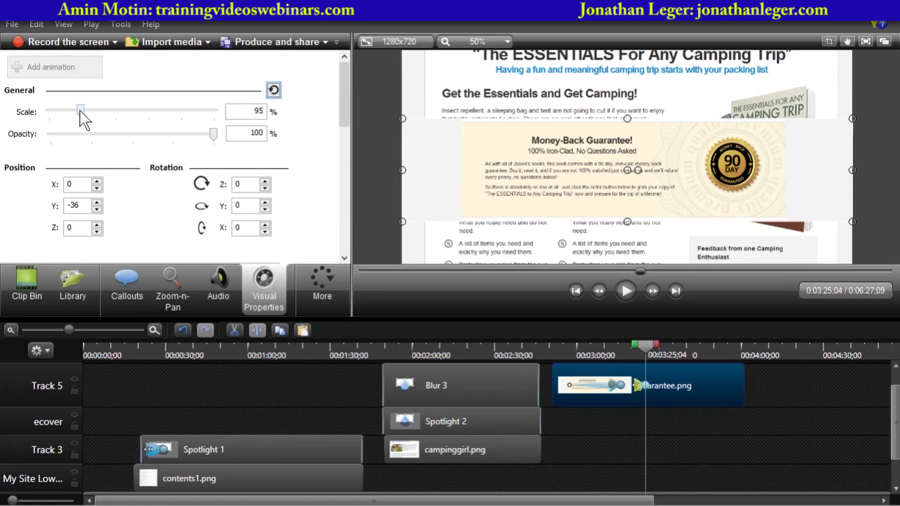
drag(80, 110, 122, 119)
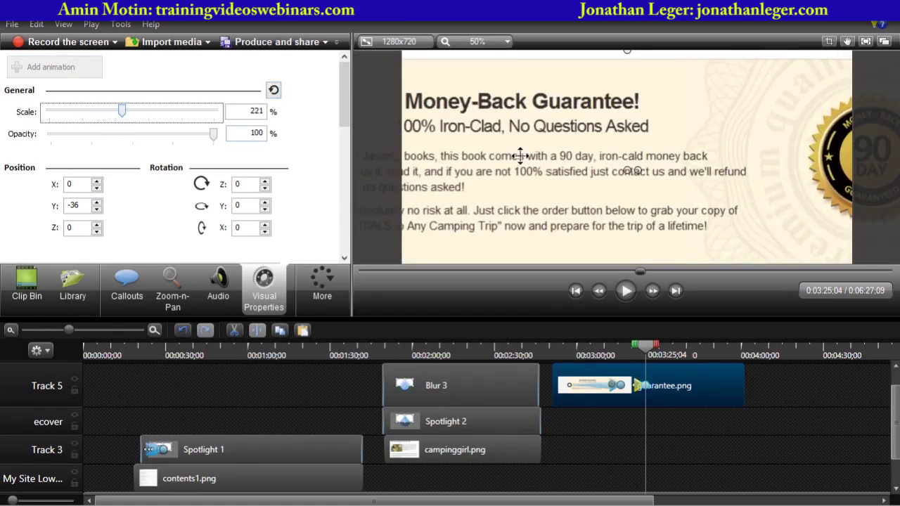
drag(628, 161, 570, 165)
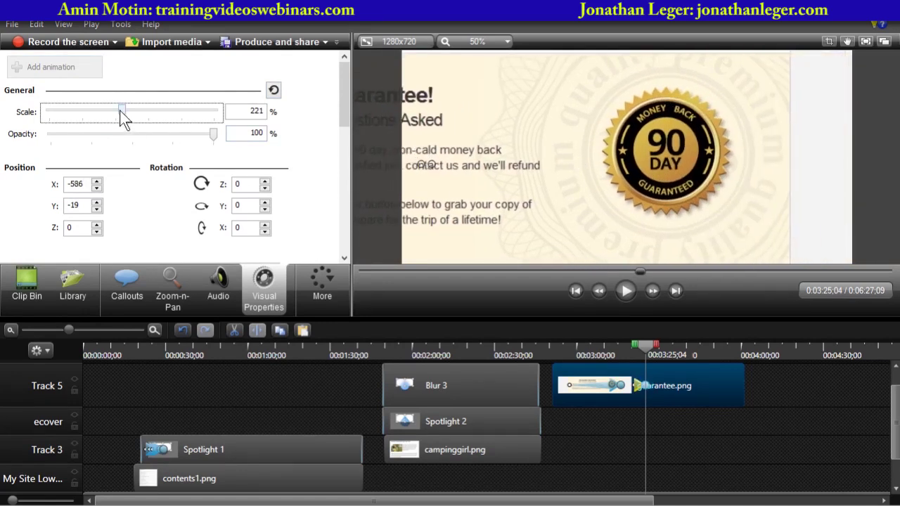
drag(122, 114, 139, 122)
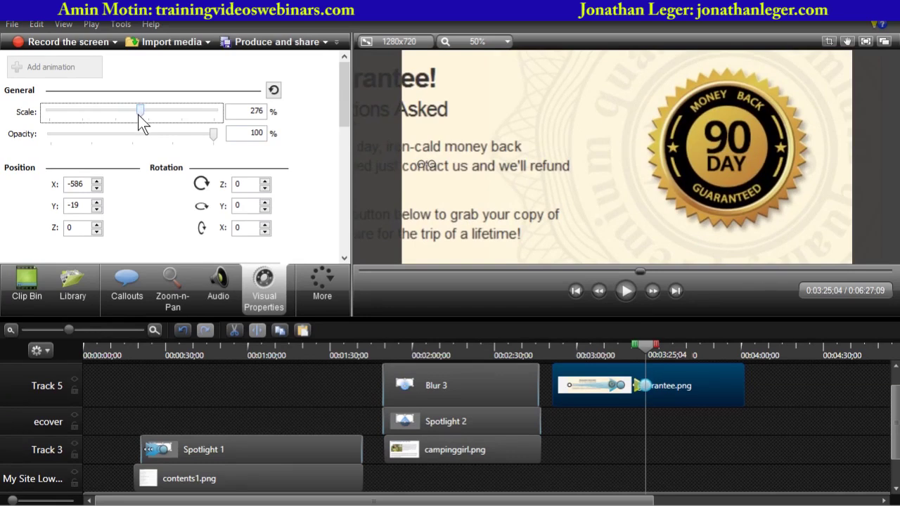
drag(555, 175, 479, 181)
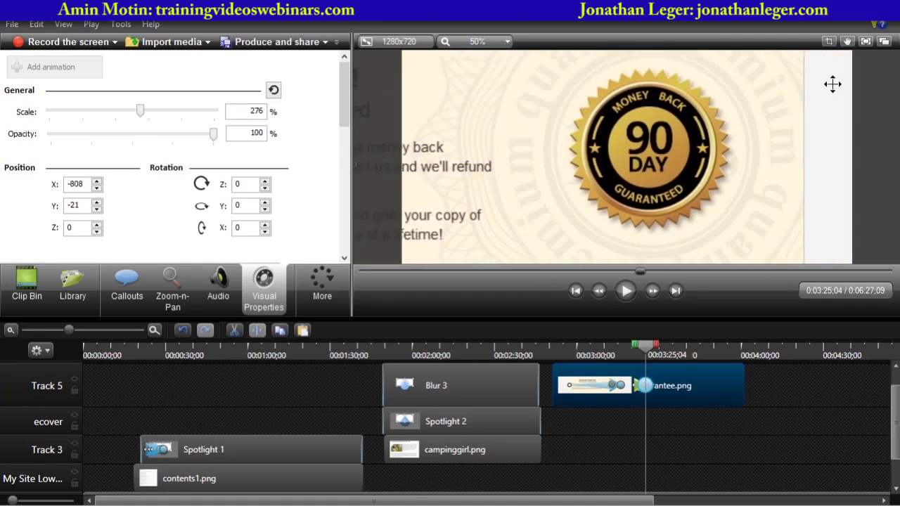
mouse_move(643, 174)
mouse_down()
mouse_move(626, 180)
mouse_move(641, 179)
mouse_up()
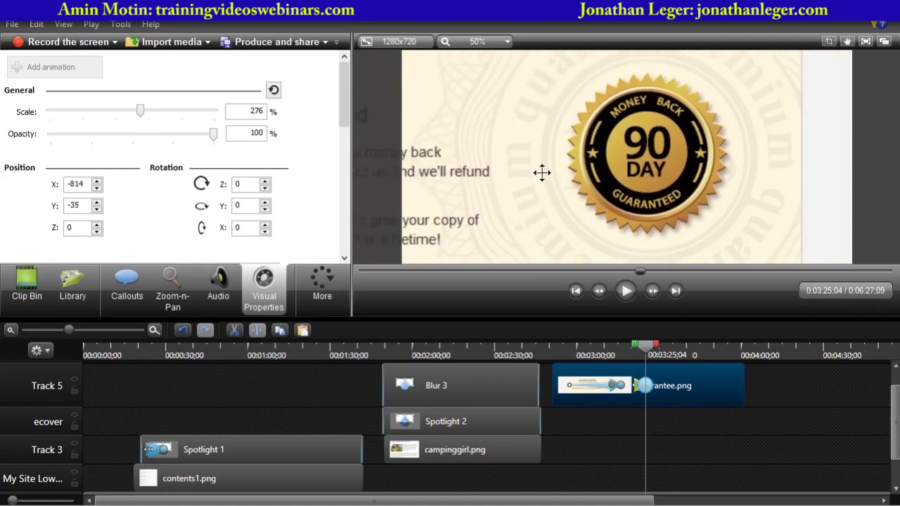
drag(134, 110, 156, 111)
drag(610, 163, 578, 170)
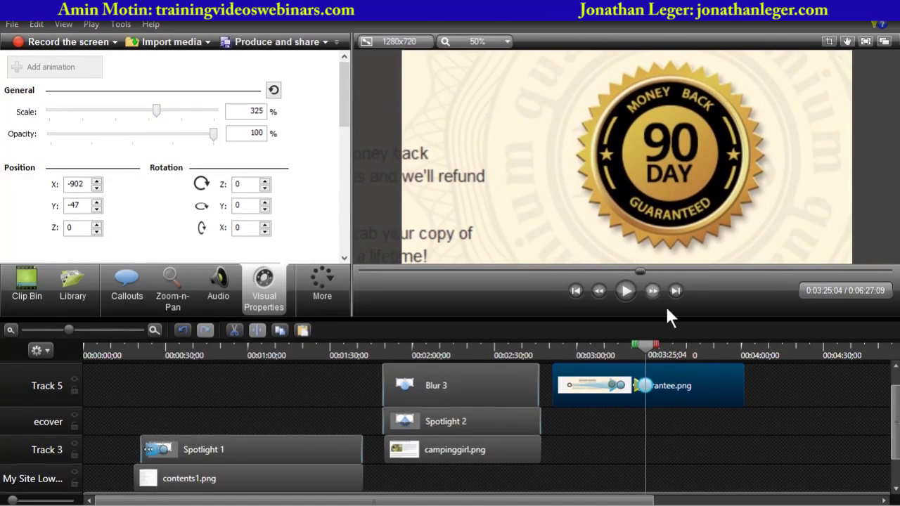
drag(639, 346, 568, 350)
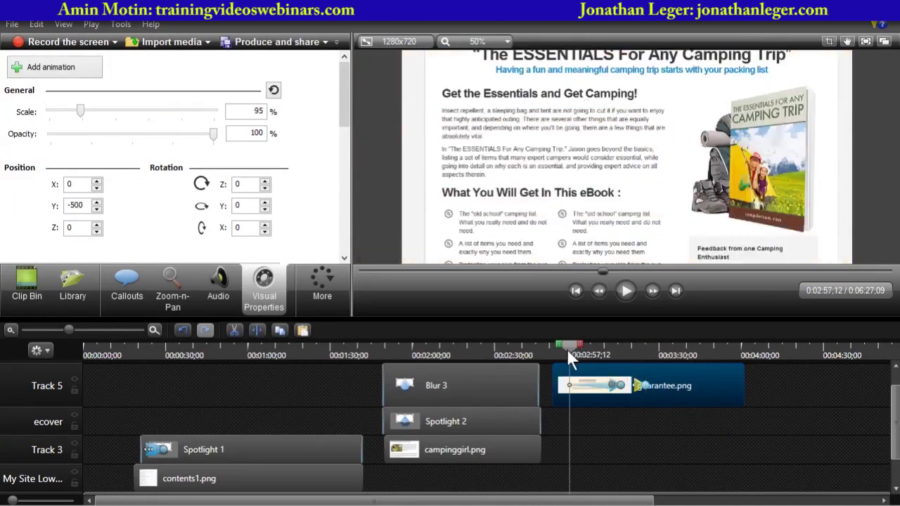
Step: Replay the seal zoom, pause at 3:29:05, and add another animation point there
click(626, 290)
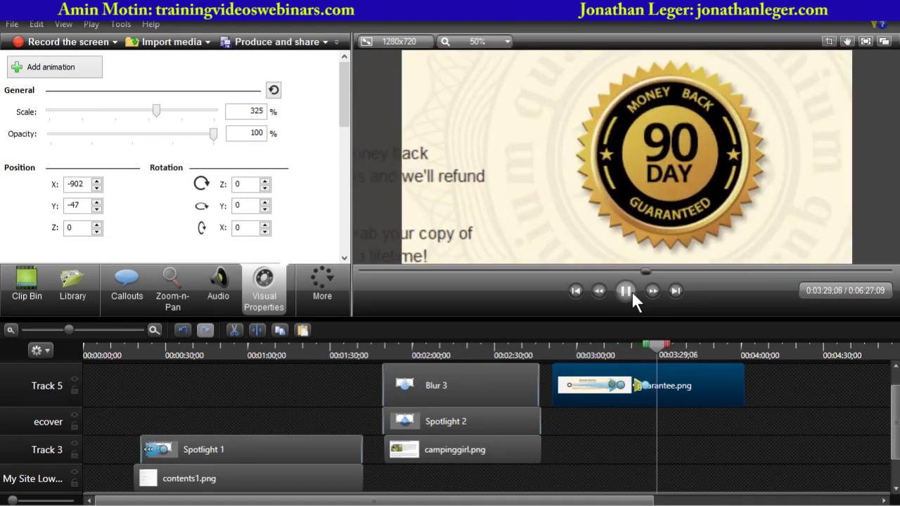
click(626, 353)
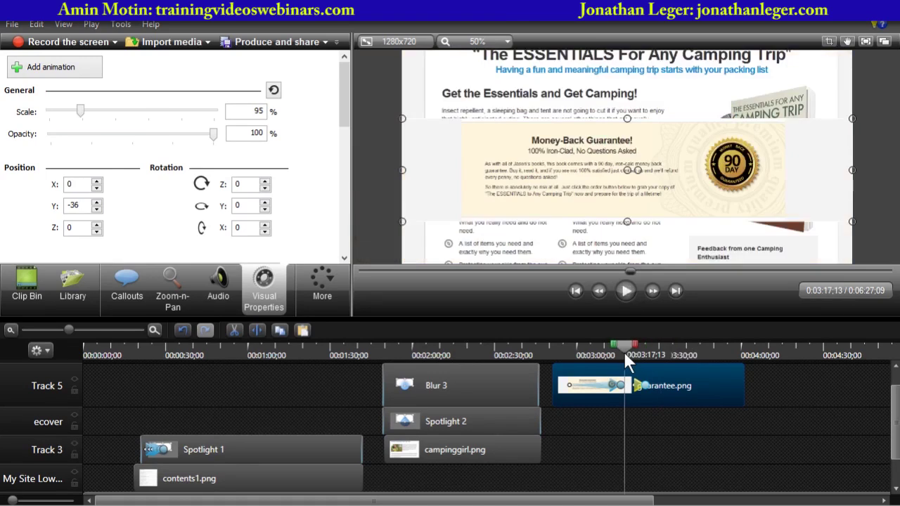
drag(624, 346, 628, 347)
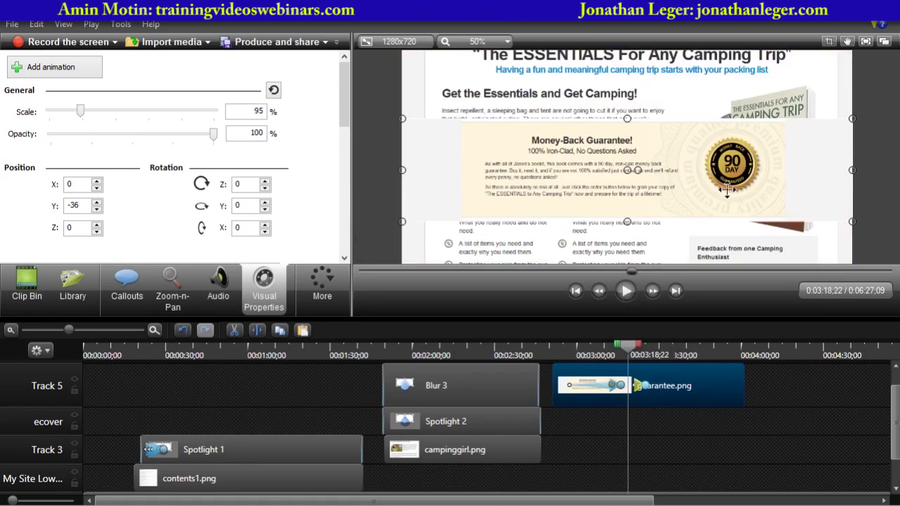
click(624, 291)
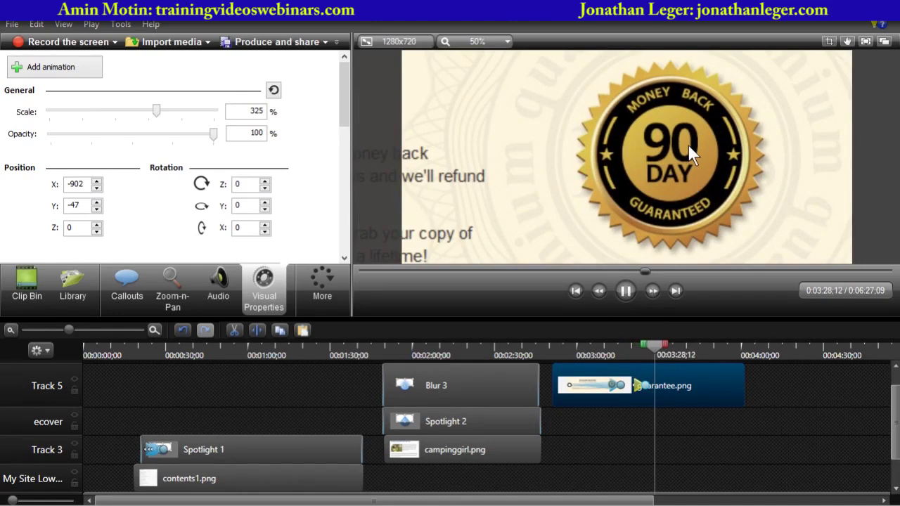
key(space)
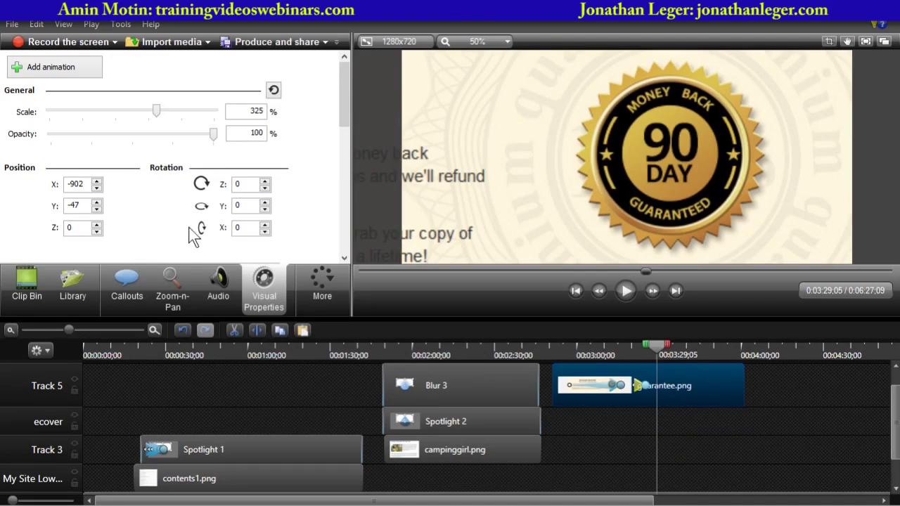
click(52, 71)
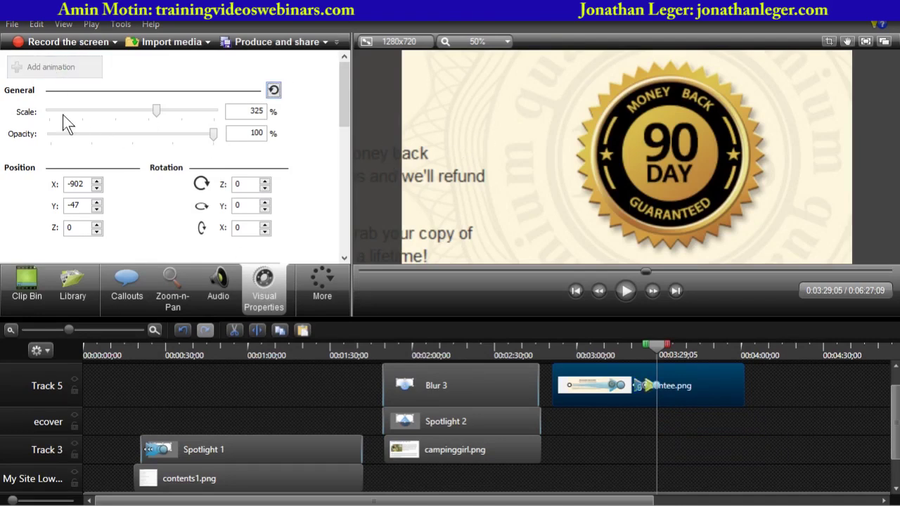
Step: Pan the enlarged image to X 404, Y -150 onto the Money-Back Guarantee heading and preview it
drag(448, 152, 748, 167)
drag(477, 198, 635, 218)
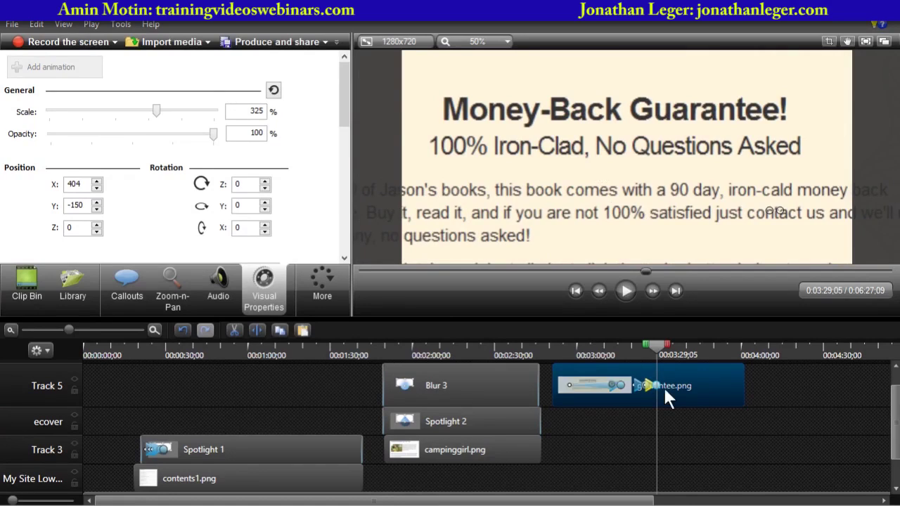
click(107, 330)
drag(486, 350, 334, 357)
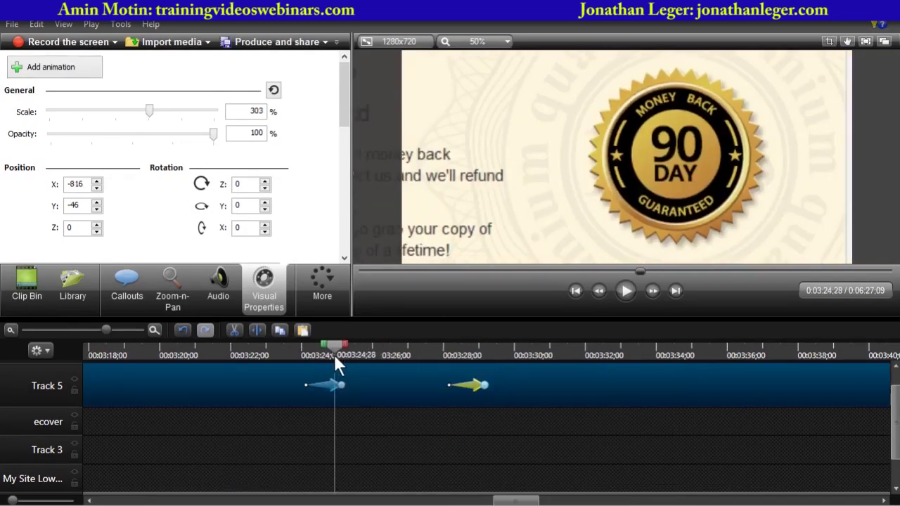
click(628, 291)
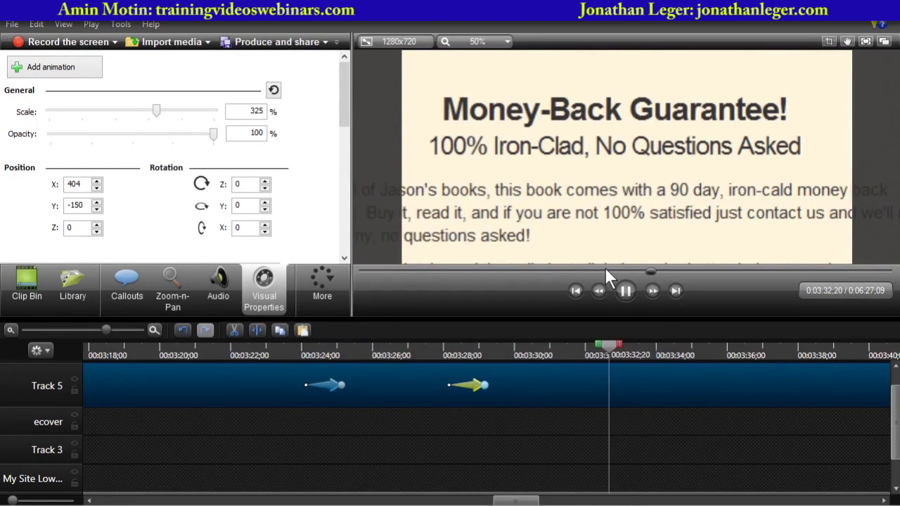
click(625, 289)
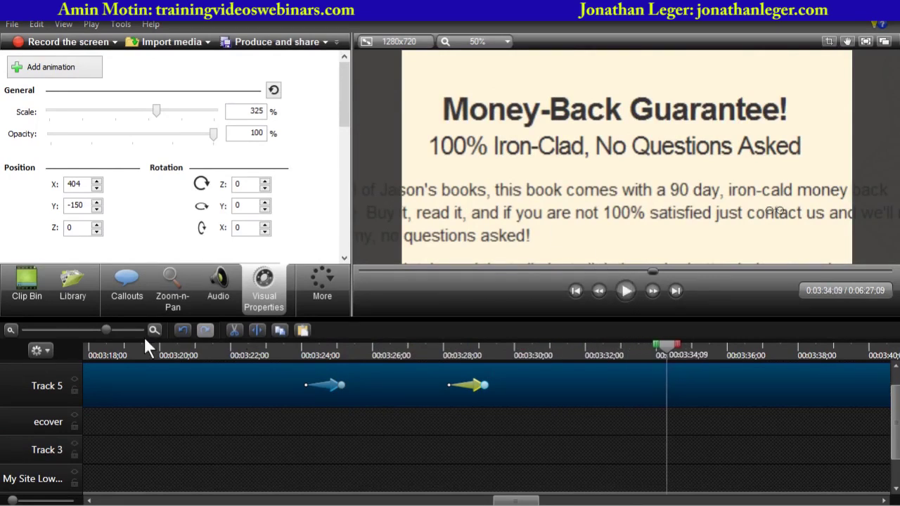
click(90, 330)
click(64, 328)
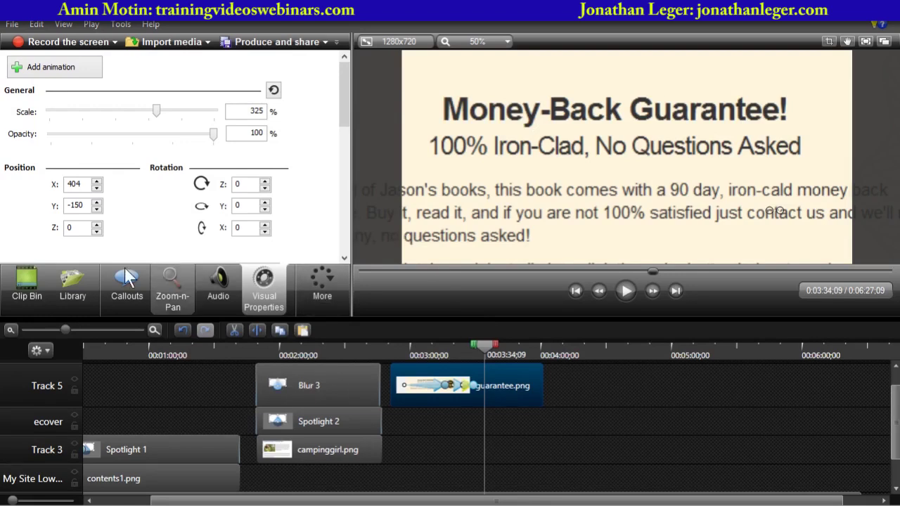
Step: Add a new Track 6 and place Watch-Now.png on it at 3:34;09
click(27, 285)
drag(346, 139, 341, 181)
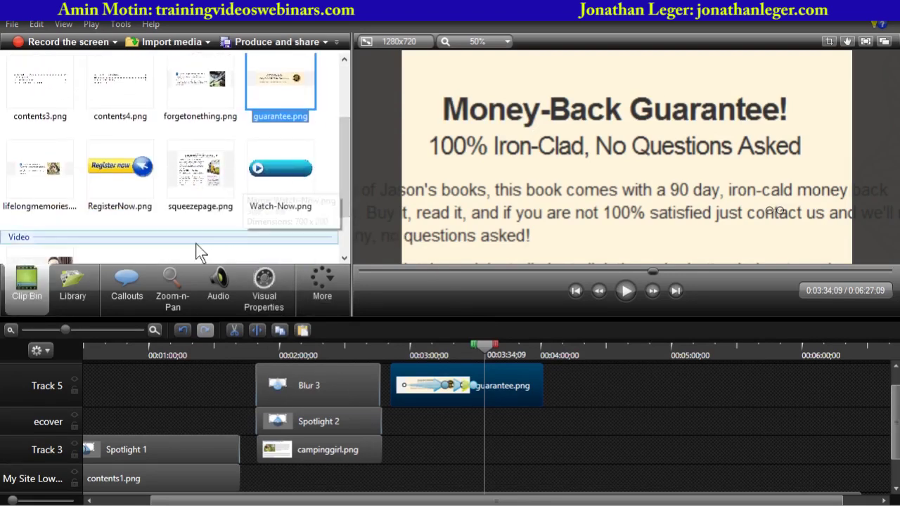
drag(345, 201, 345, 221)
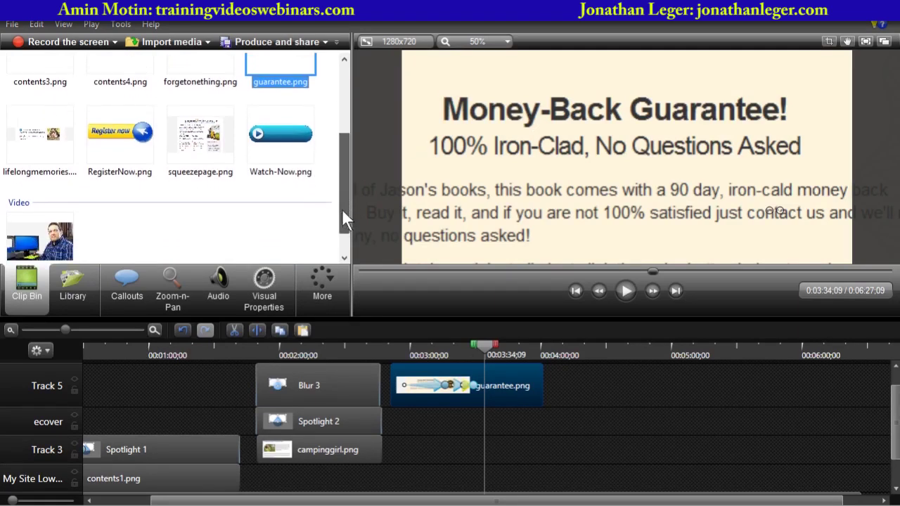
click(276, 141)
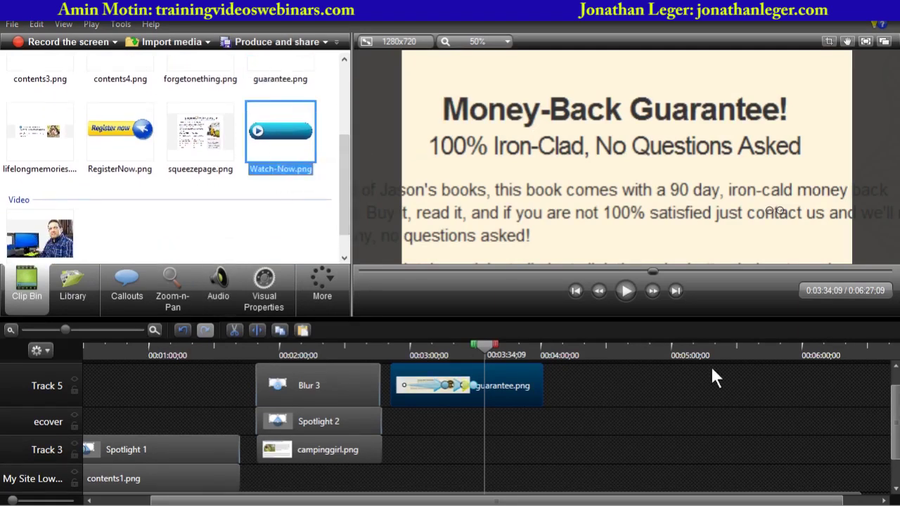
drag(714, 318, 715, 260)
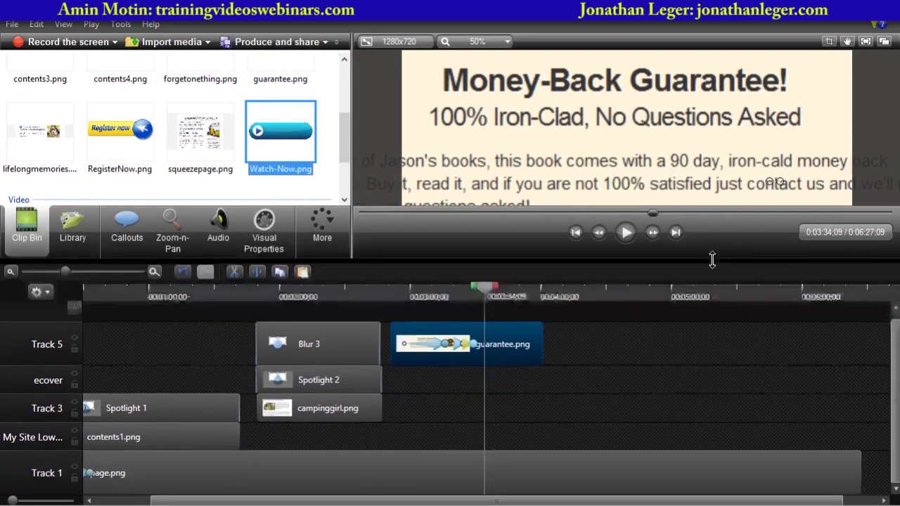
click(74, 307)
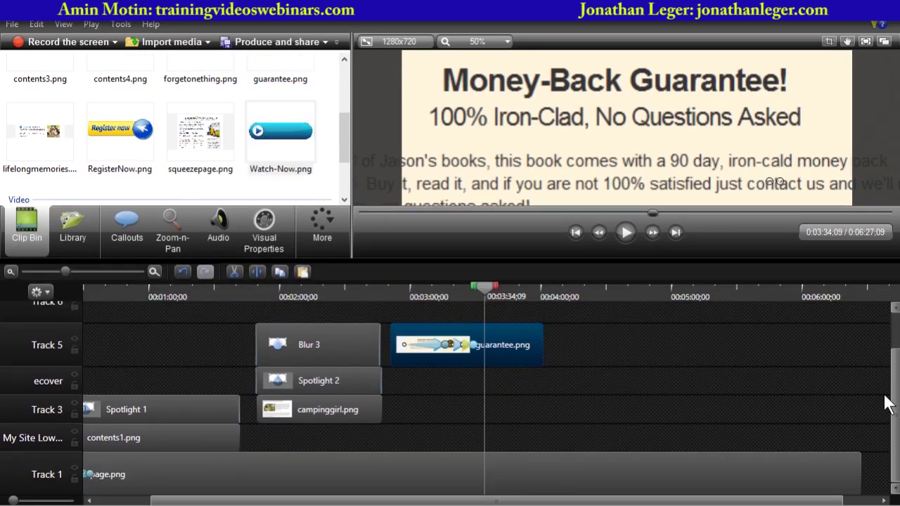
drag(890, 398, 896, 360)
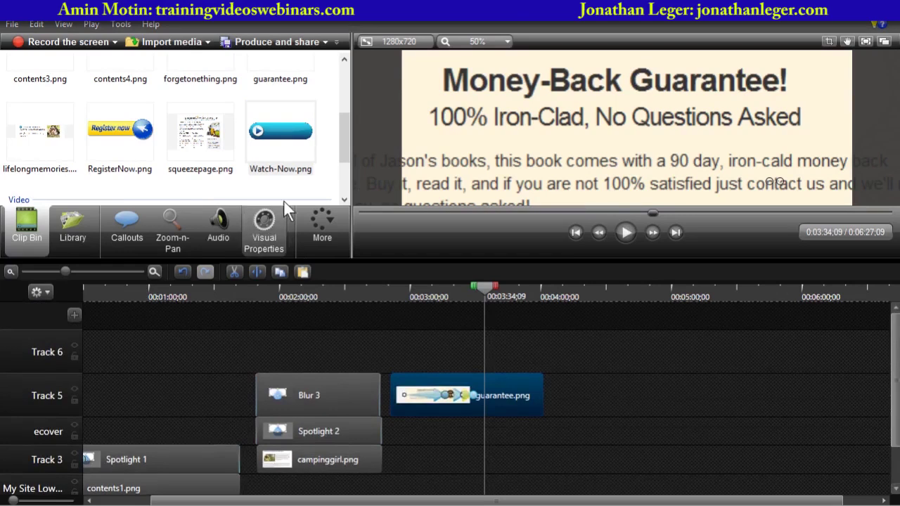
drag(280, 135, 345, 216)
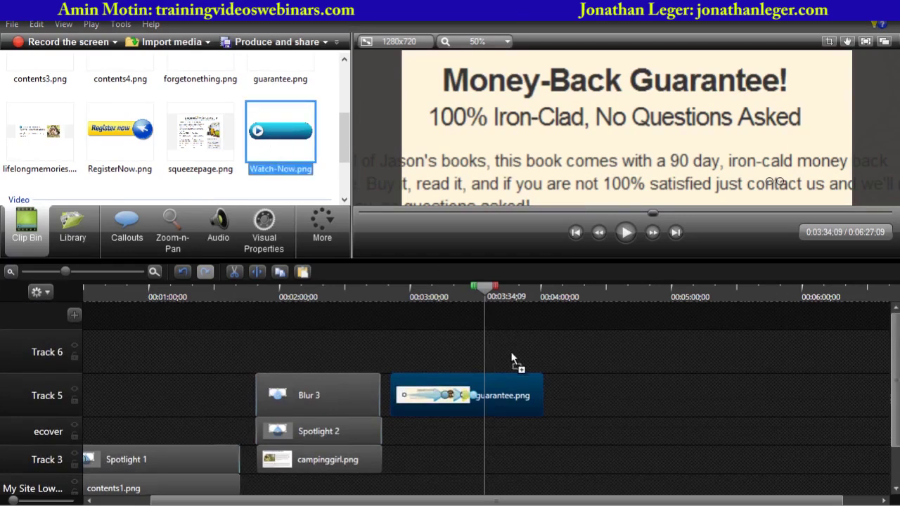
drag(512, 359, 532, 340)
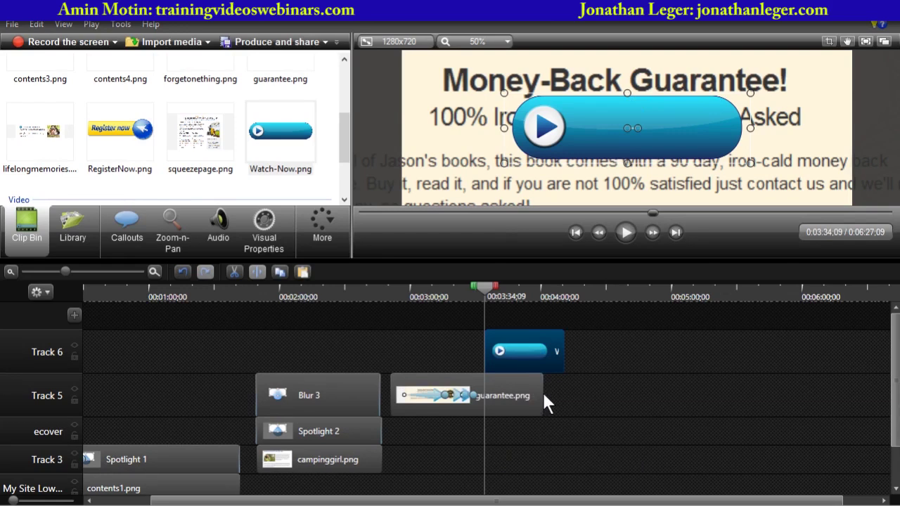
Step: Extend guarantee.png to end with the Watch-Now clip, then select the button and show callout options
drag(541, 395, 564, 395)
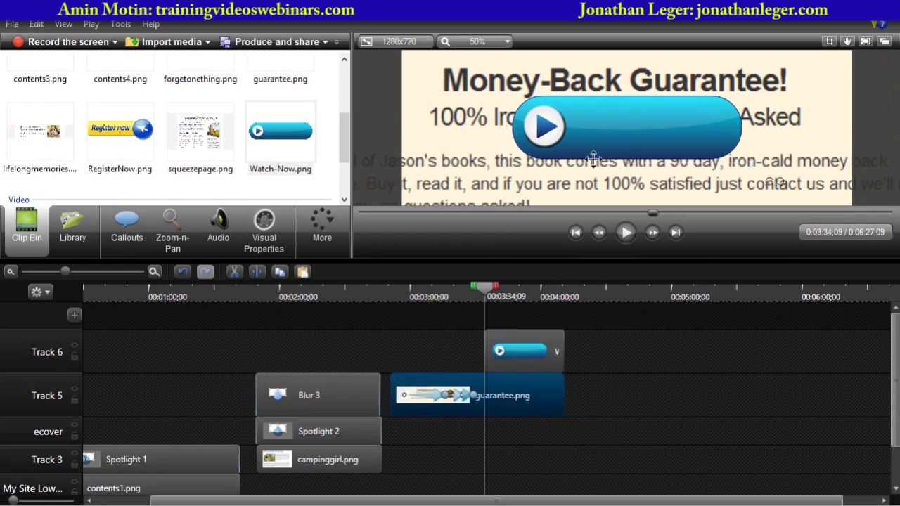
click(552, 345)
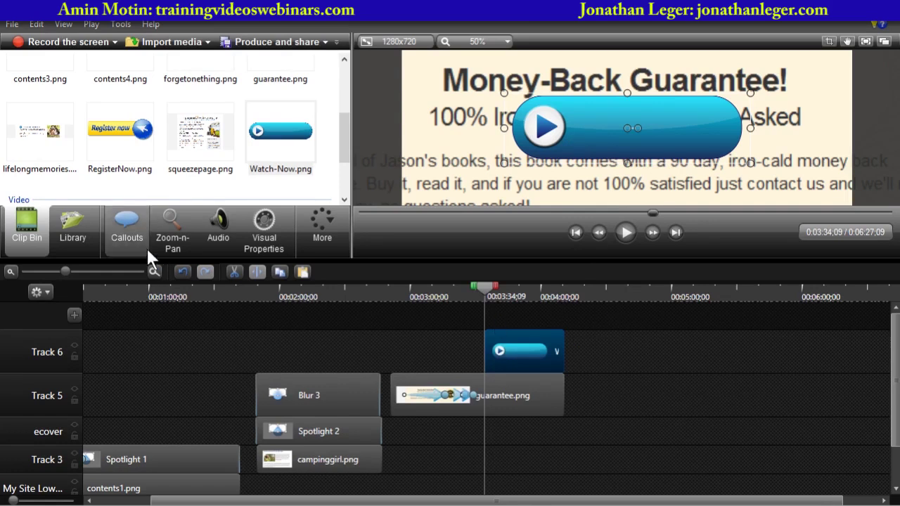
click(135, 231)
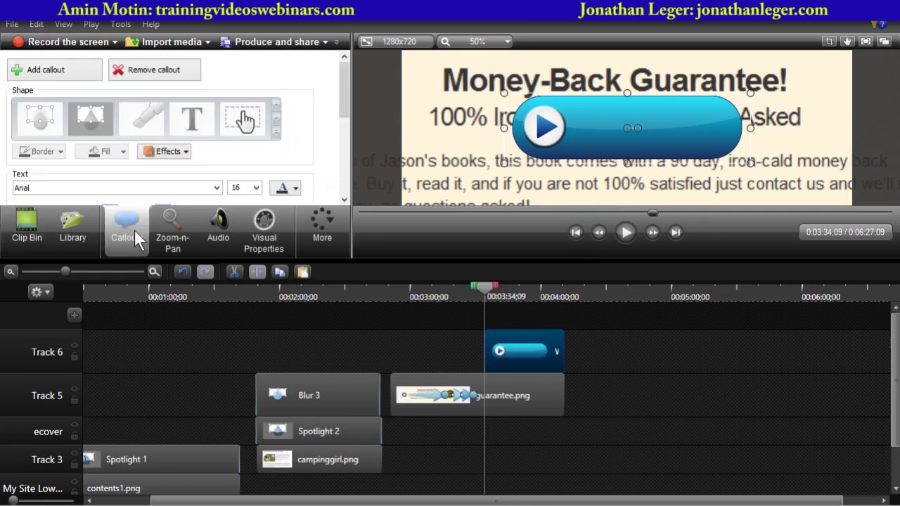
Step: Add a text-only callout on Track 7 at the playhead and enlarge the properties panel
click(48, 76)
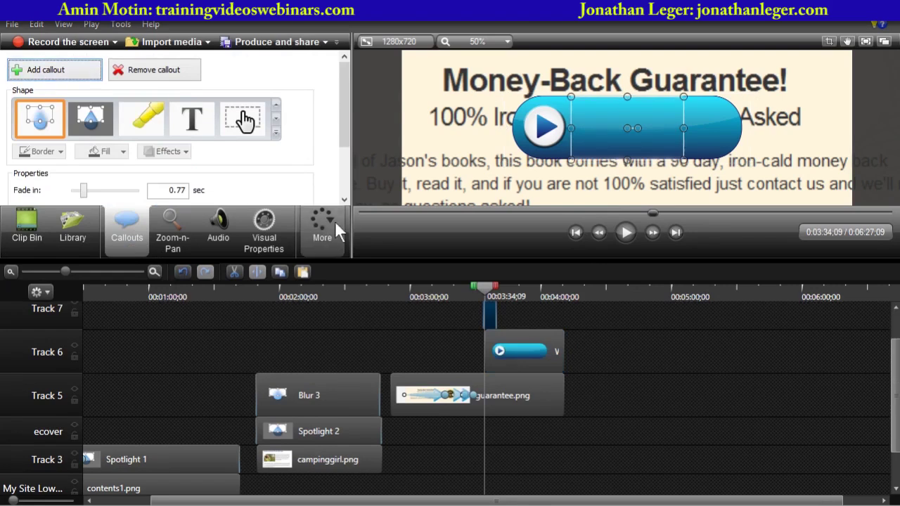
click(196, 126)
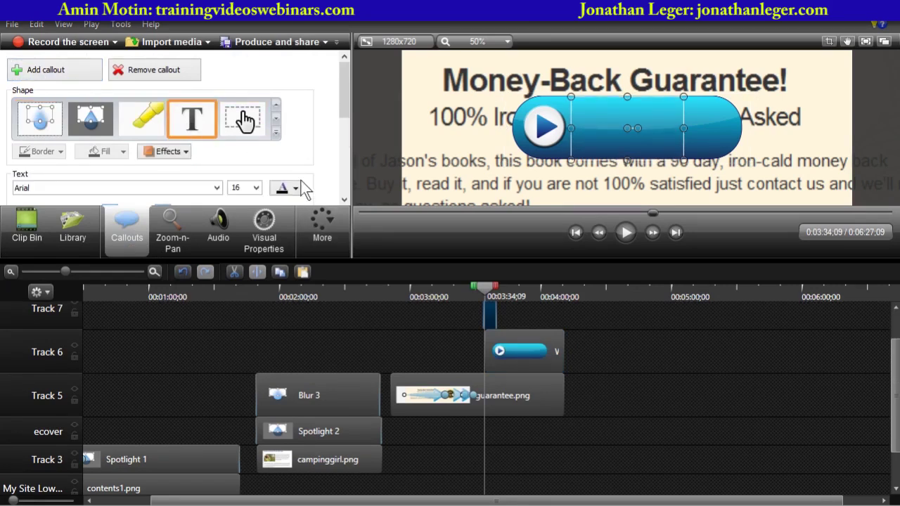
drag(391, 259, 373, 369)
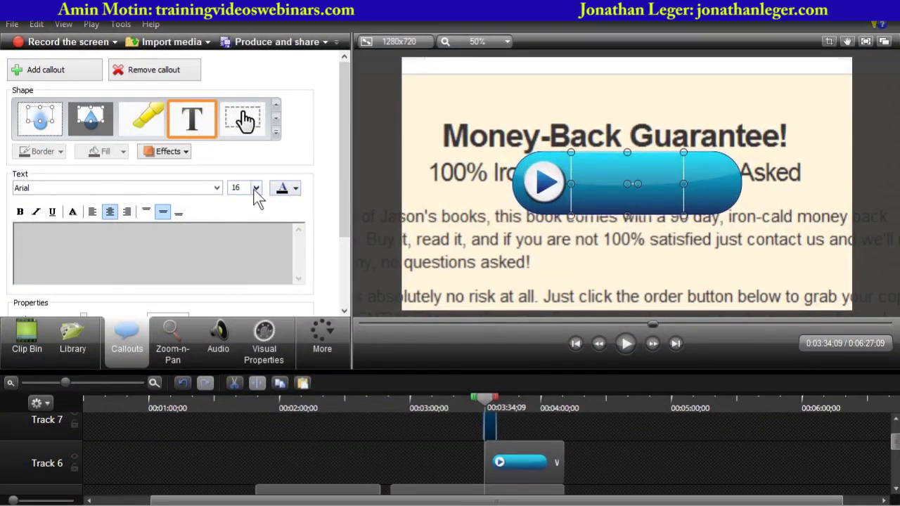
Step: Set the callout font colour to yellow and place the cursor in its text box
click(295, 189)
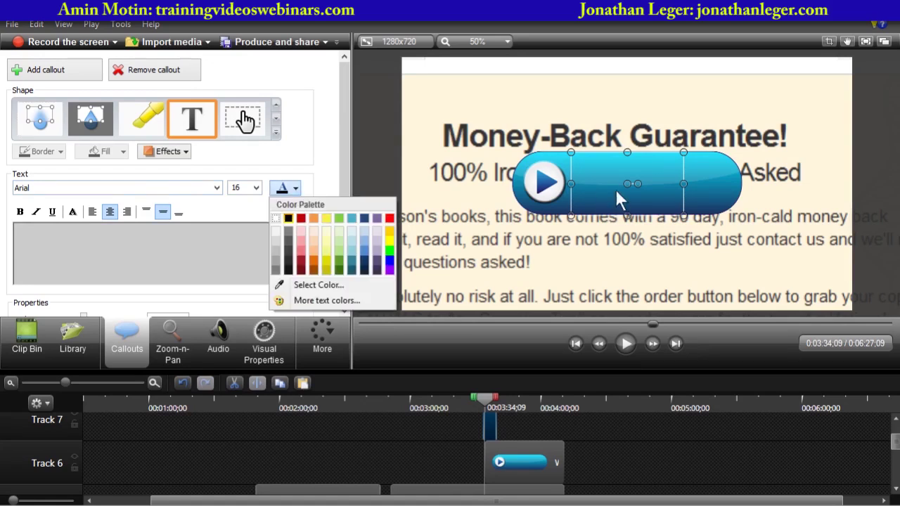
click(329, 222)
click(257, 189)
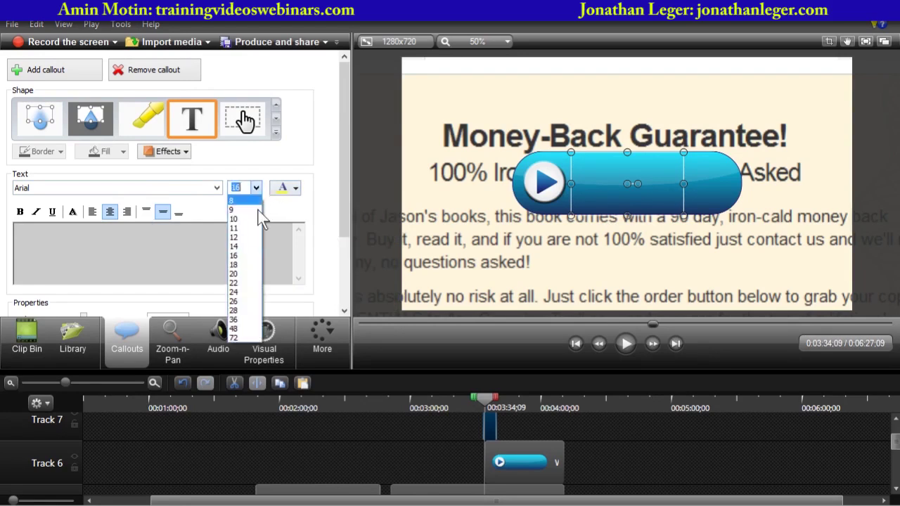
click(244, 310)
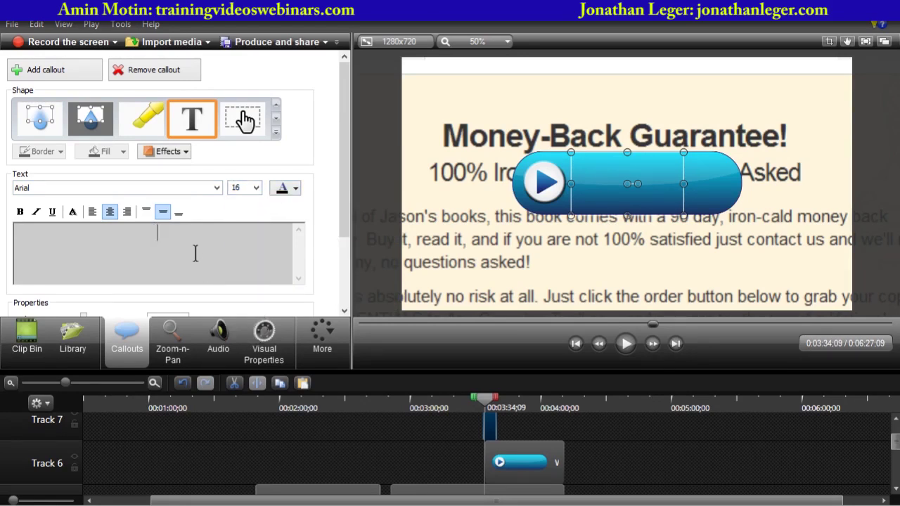
Step: Enter 'Get your copy now' and style it yellow at font size 36
text(Get your )
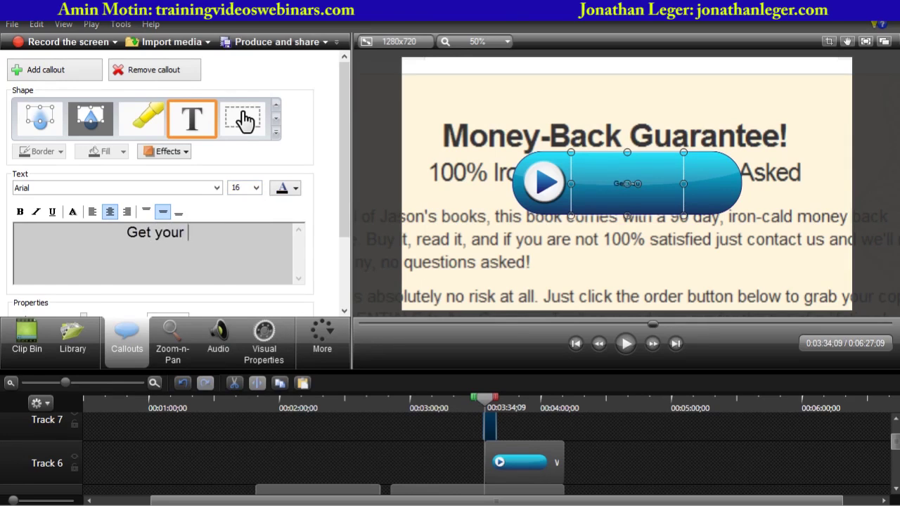
text(copy now)
key(ctrl+a)
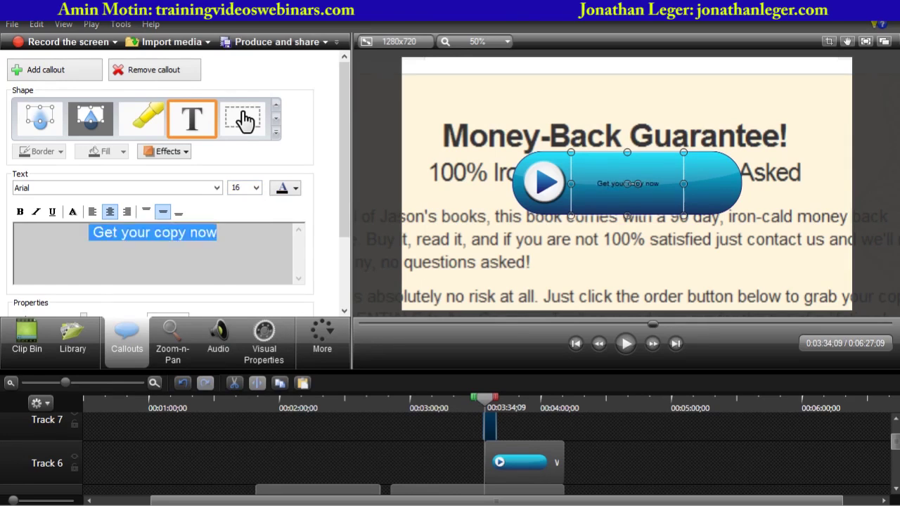
click(296, 194)
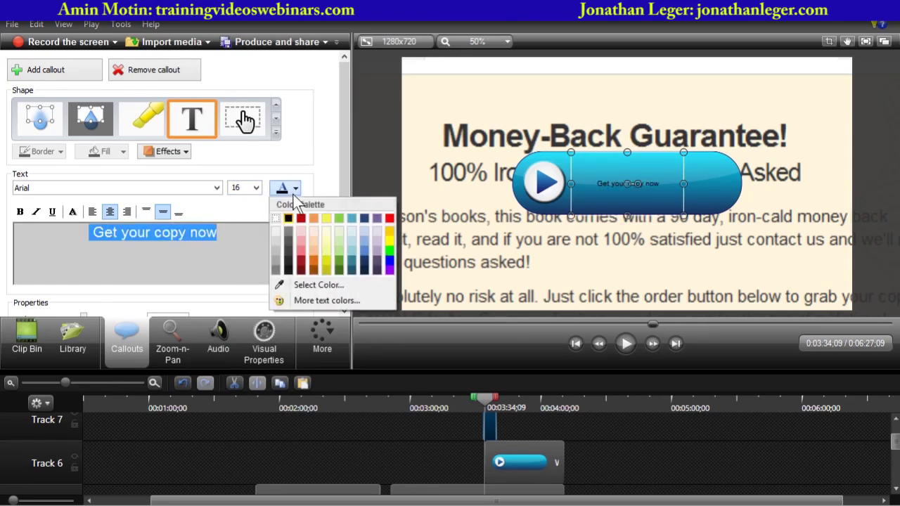
click(327, 219)
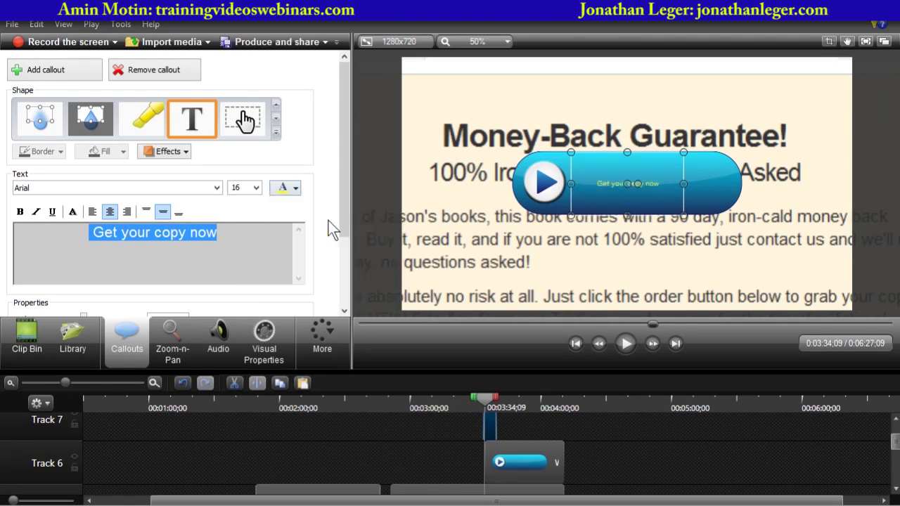
click(258, 187)
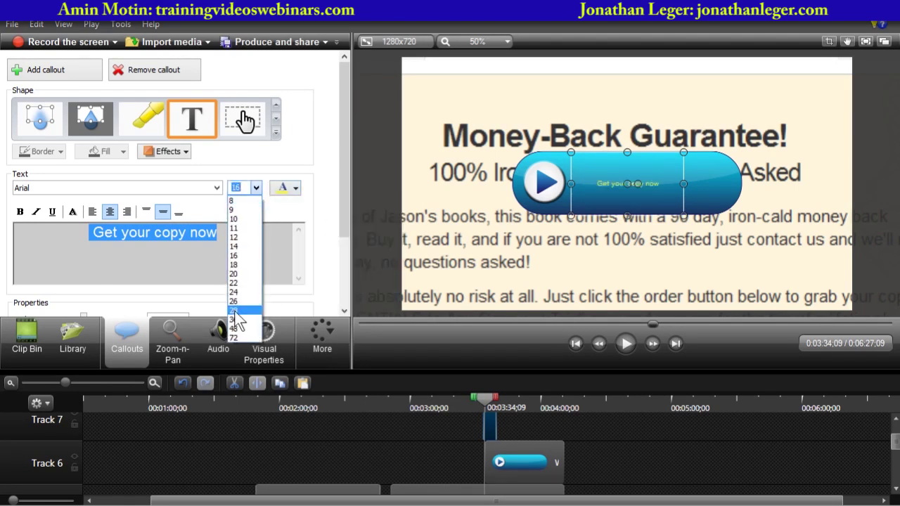
click(239, 309)
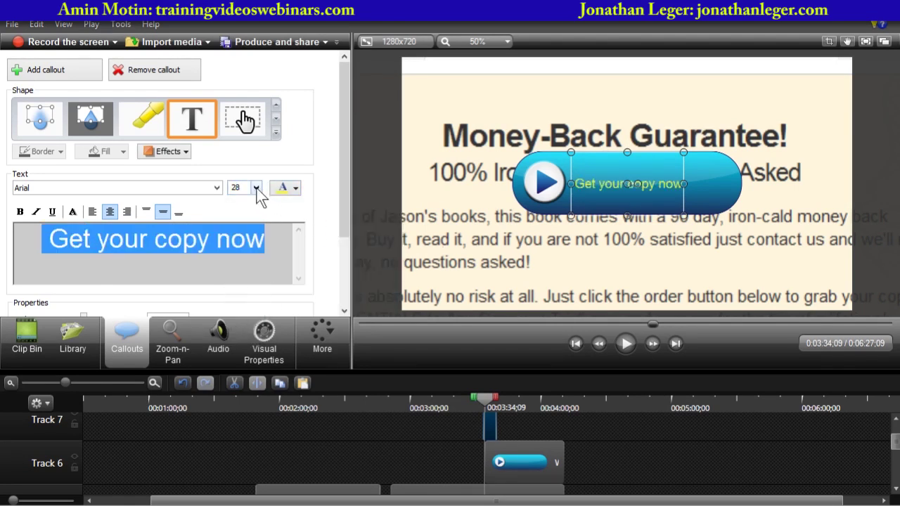
click(256, 188)
click(235, 320)
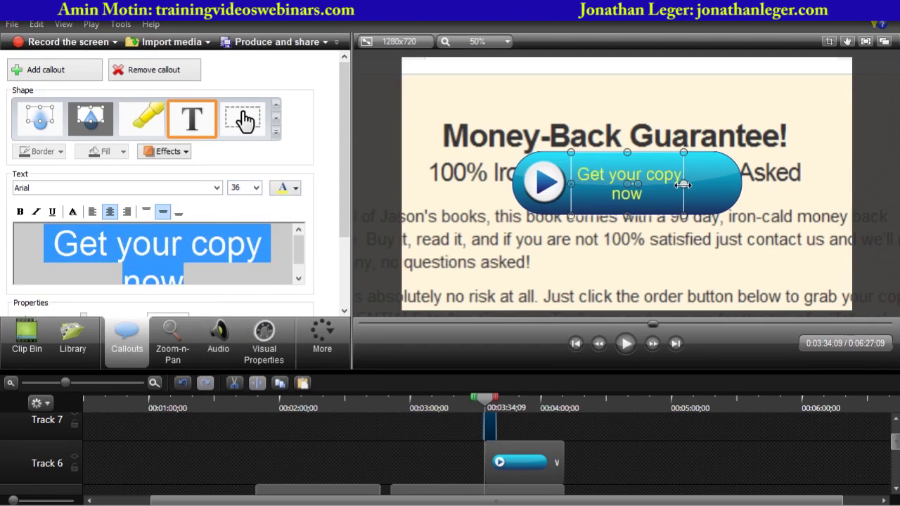
Step: Widen the callout so the text fits on one line, and nudge it up over the button
drag(683, 184, 721, 184)
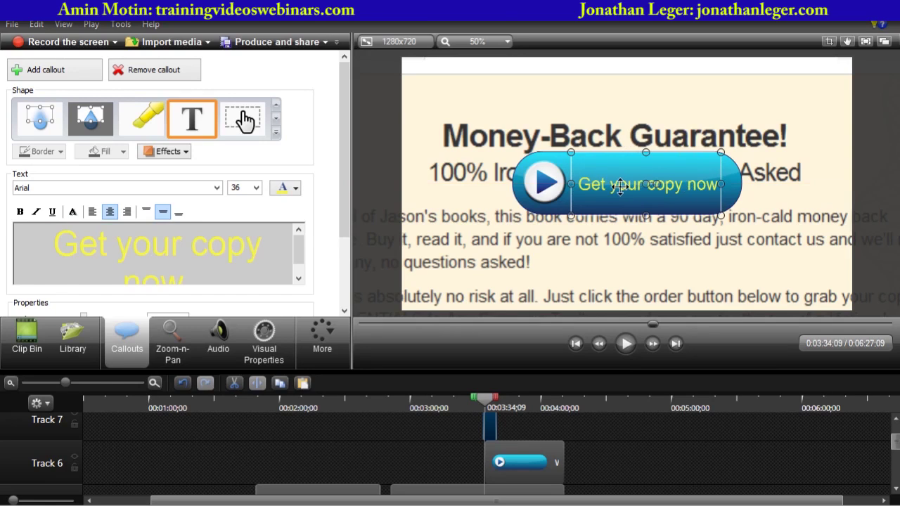
drag(620, 185, 619, 182)
click(250, 269)
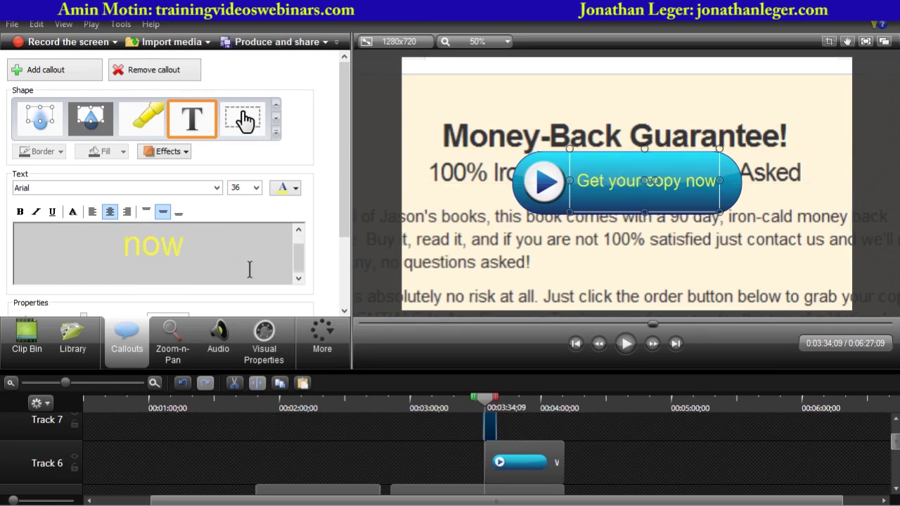
Step: Change the callout text font to Arial Rounded MT Bold
key(ctrl+a)
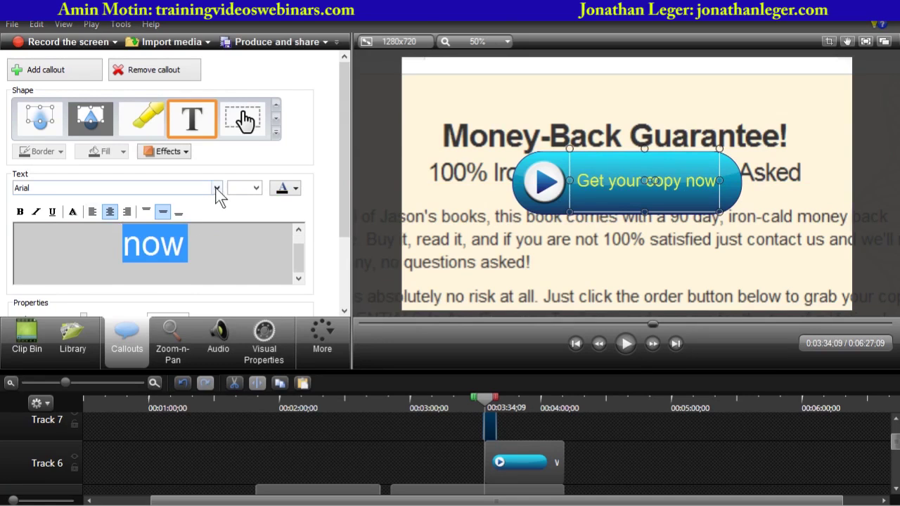
click(217, 188)
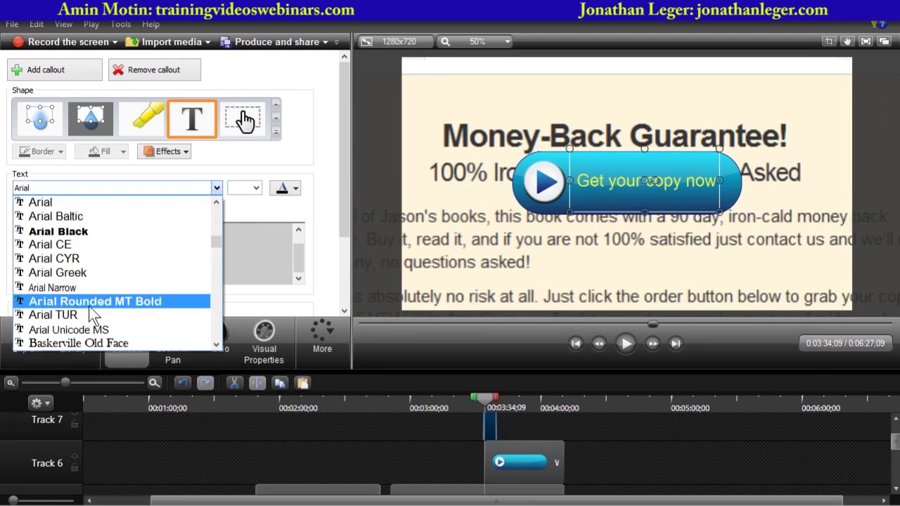
drag(216, 243, 220, 208)
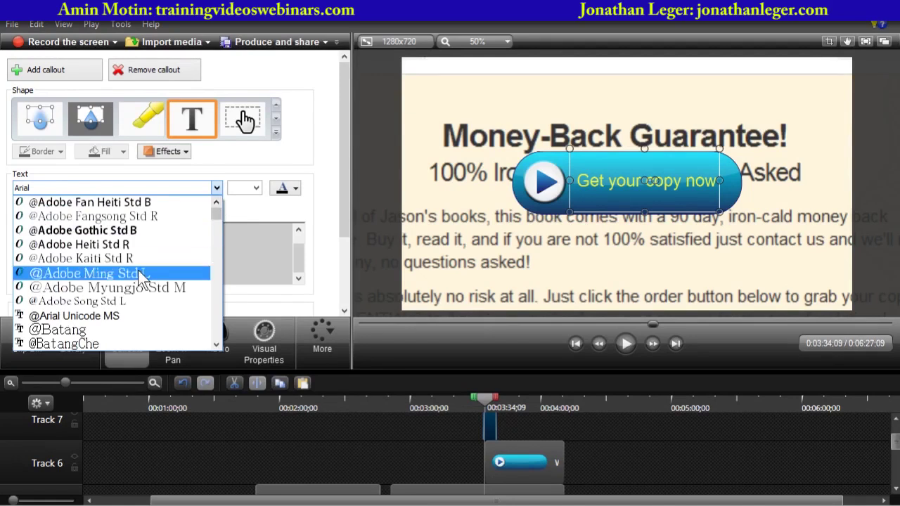
scroll(136, 274, down, 2)
scroll(137, 275, up, 2)
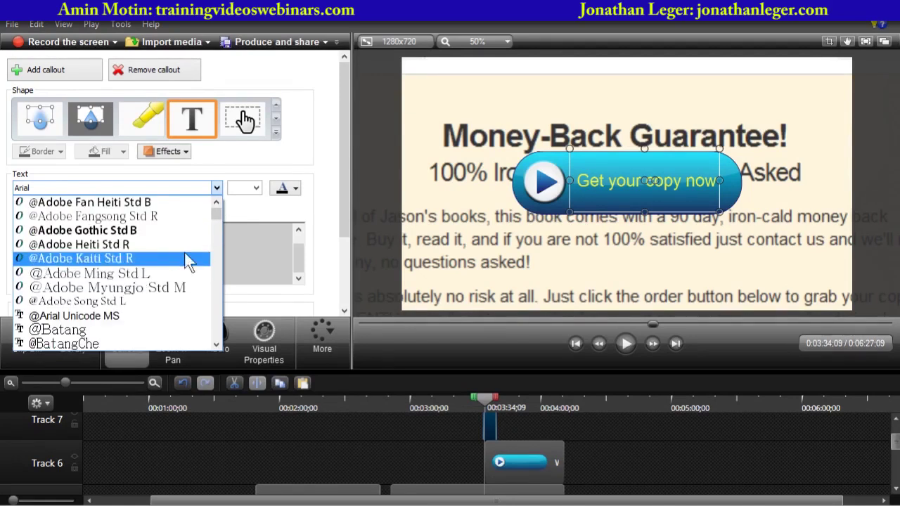
click(237, 213)
click(217, 188)
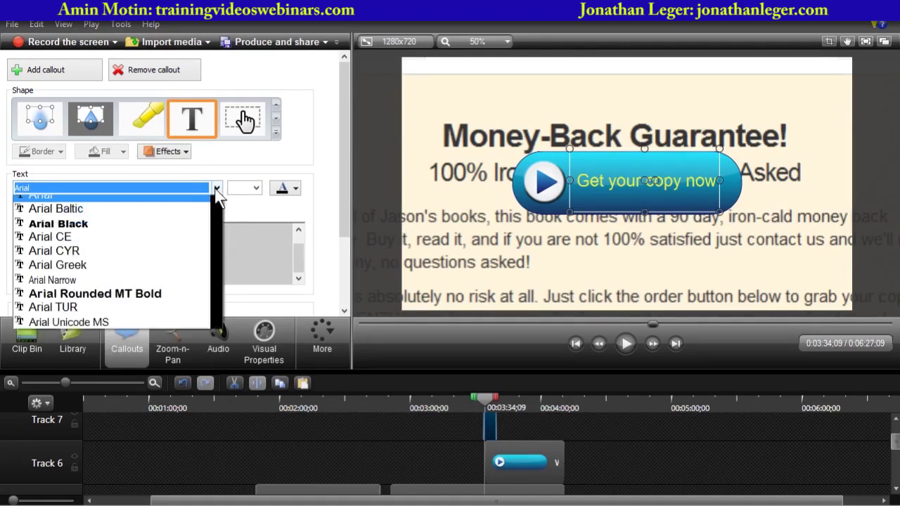
click(86, 300)
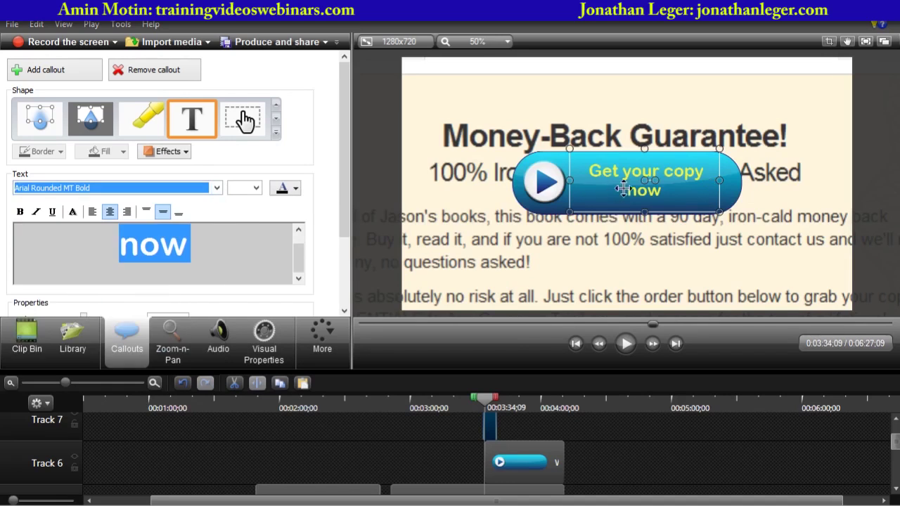
Step: Widen the callout from its left edge to keep the text on one line, then deselect it
drag(570, 180, 610, 181)
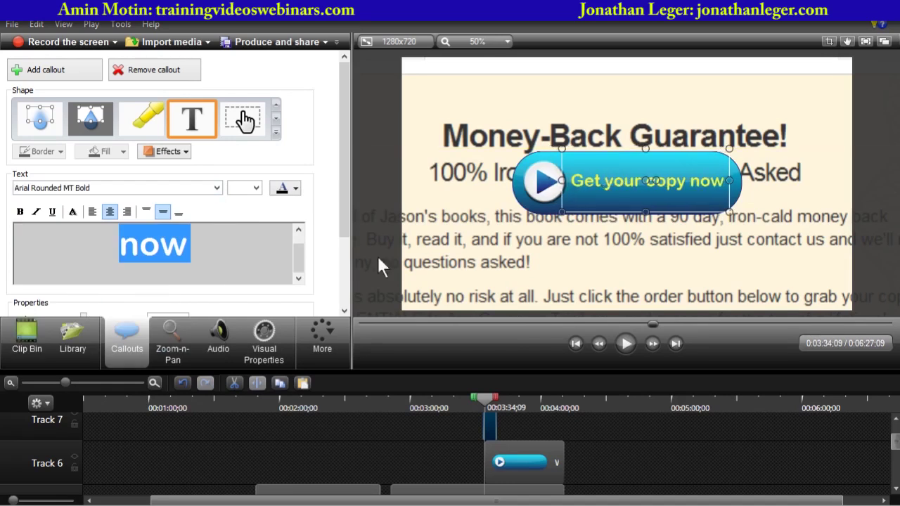
click(229, 262)
click(364, 231)
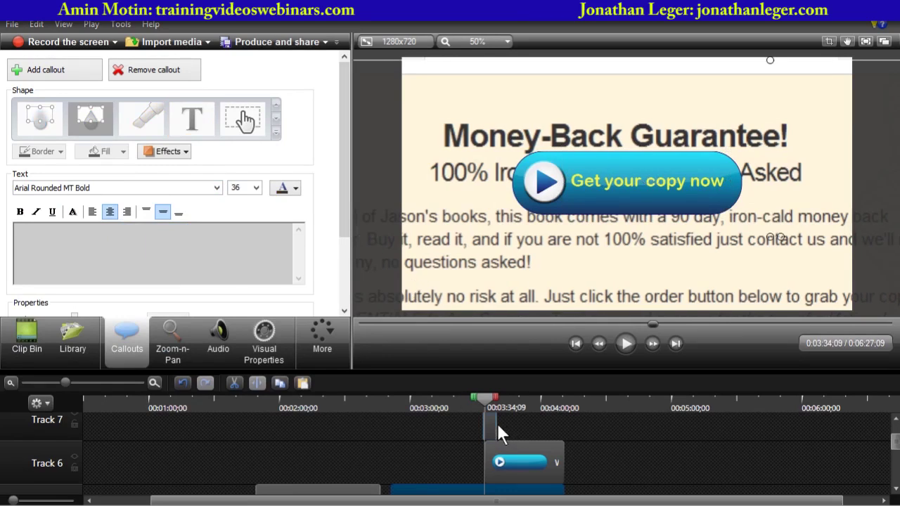
Step: Play the preview from 0:03:29;23 to check the new callout
drag(489, 399, 478, 401)
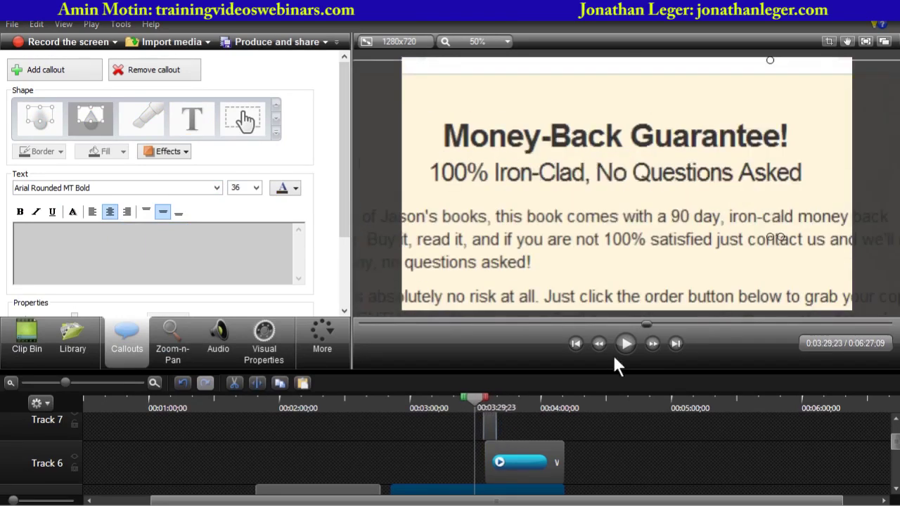
click(626, 345)
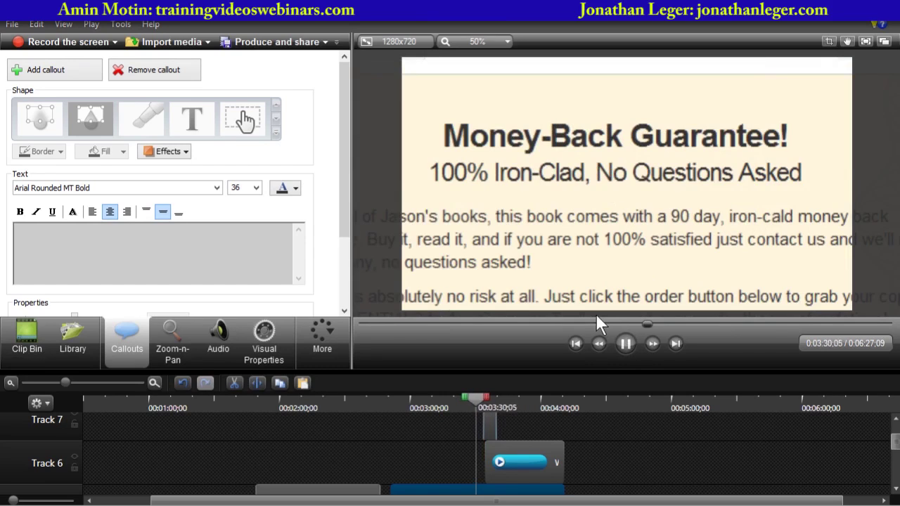
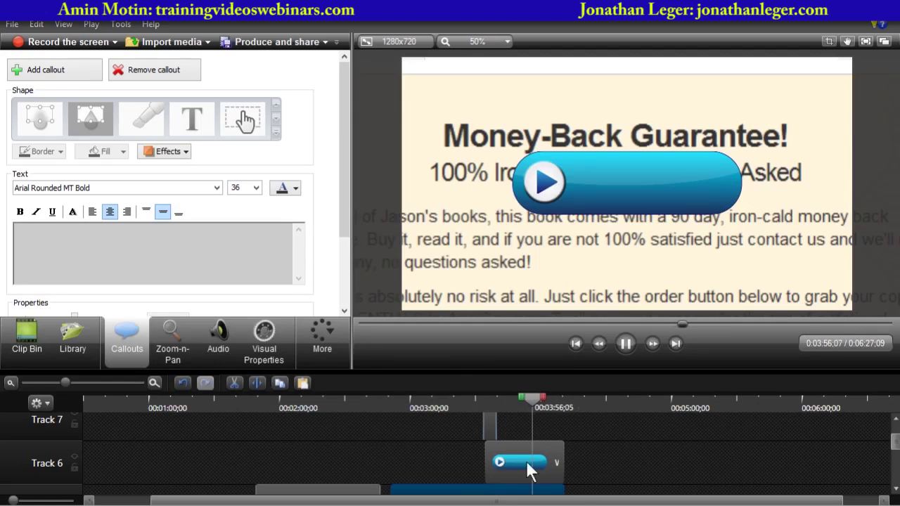
Step: Extend Text 4 on Track 7 to end with the Track 6 button clip at about 0:04:00, then preview
click(623, 344)
drag(423, 372, 411, 231)
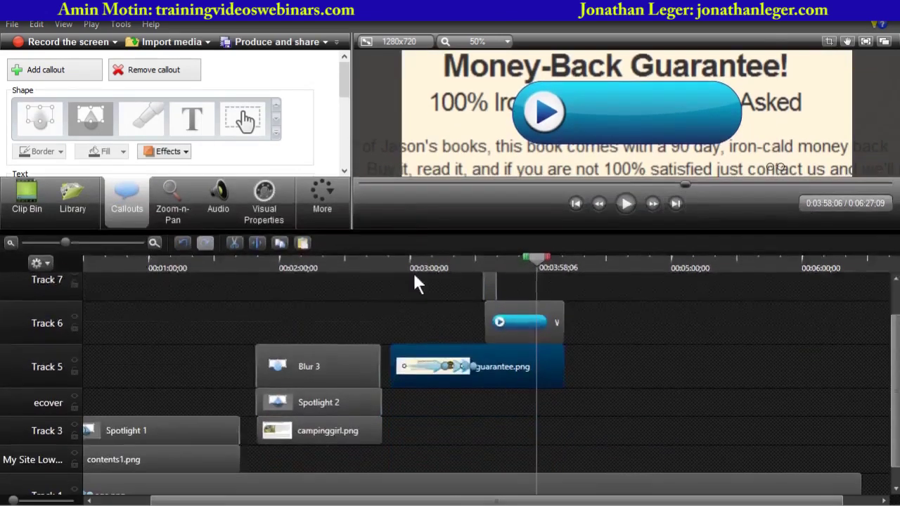
click(492, 287)
drag(510, 260, 486, 264)
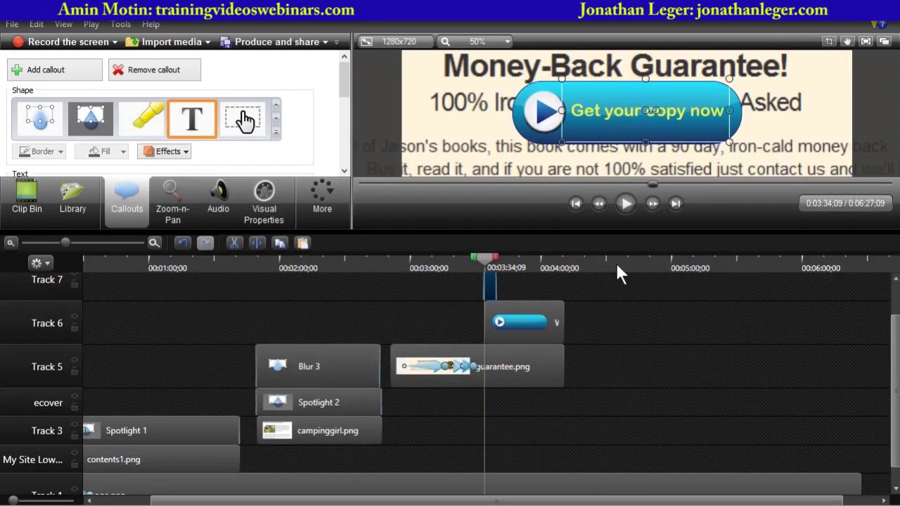
click(532, 314)
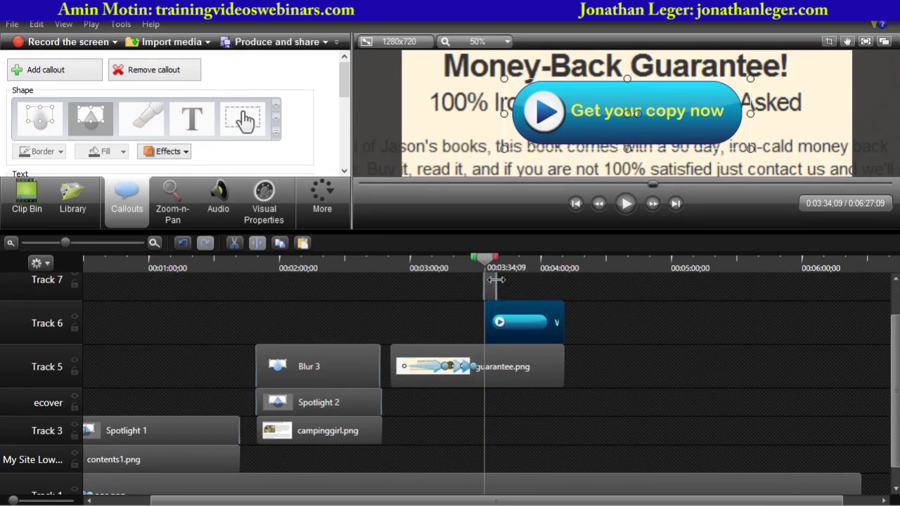
drag(496, 280, 563, 280)
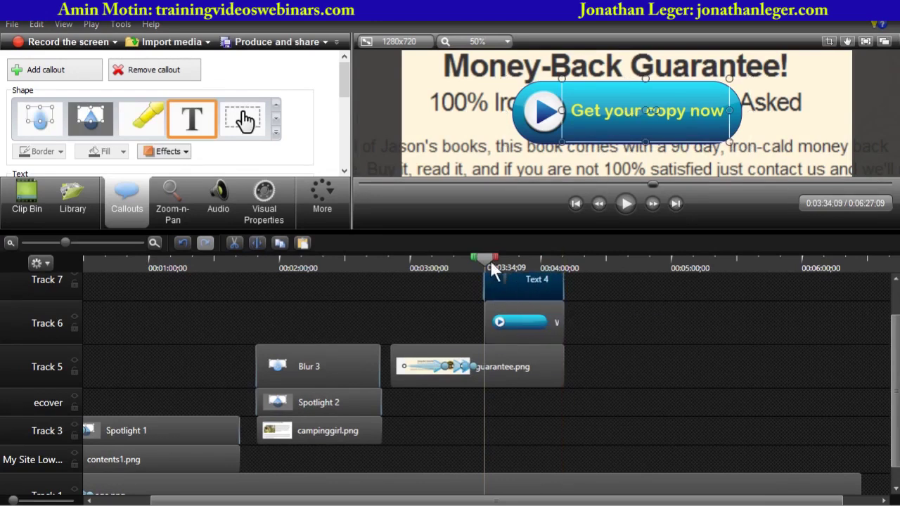
drag(487, 258, 555, 253)
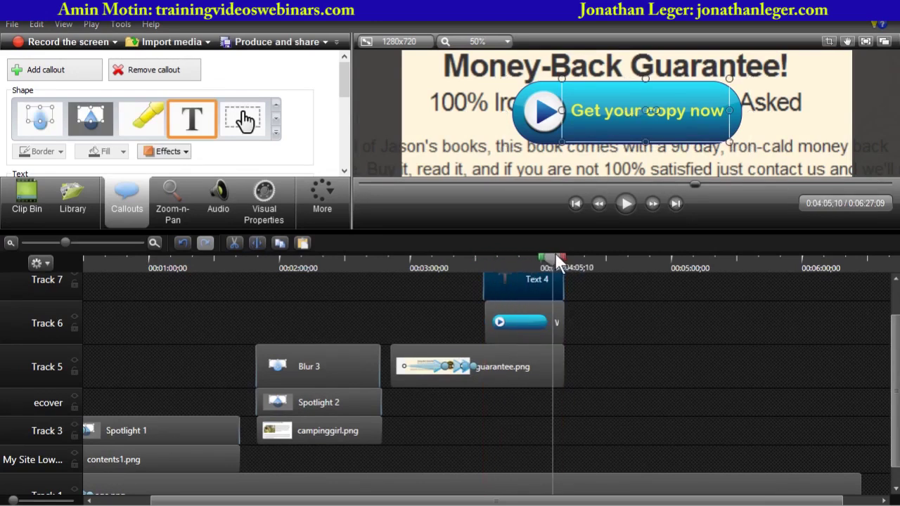
click(625, 204)
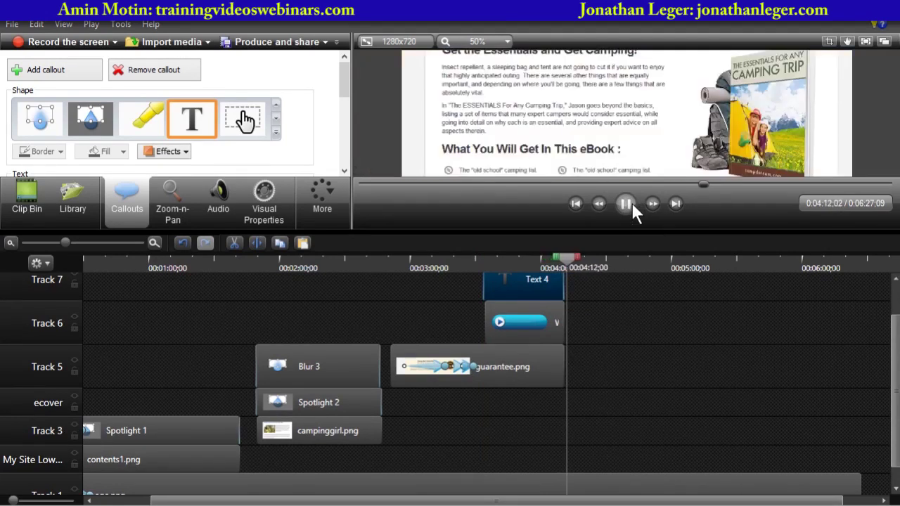
Step: Check that Text 4 ends with the Track 6 button clip and make the preview panels taller
click(632, 203)
drag(895, 380, 894, 336)
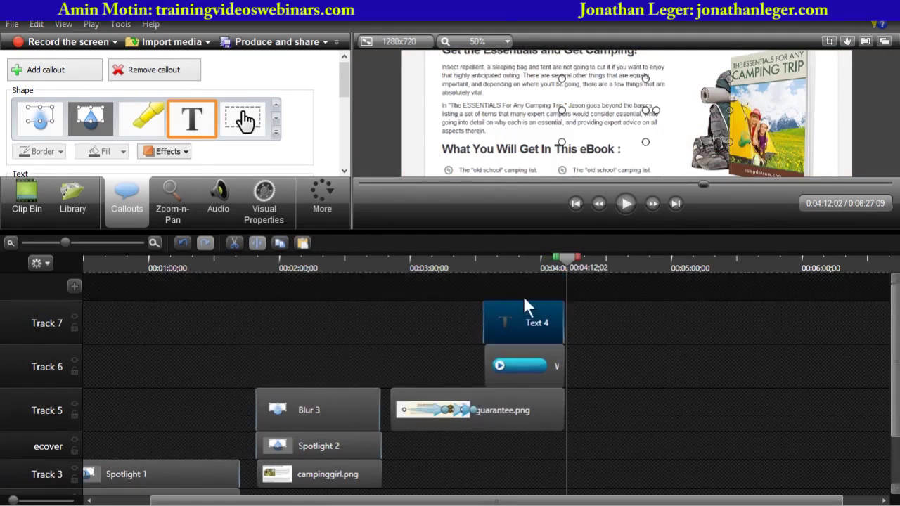
click(539, 267)
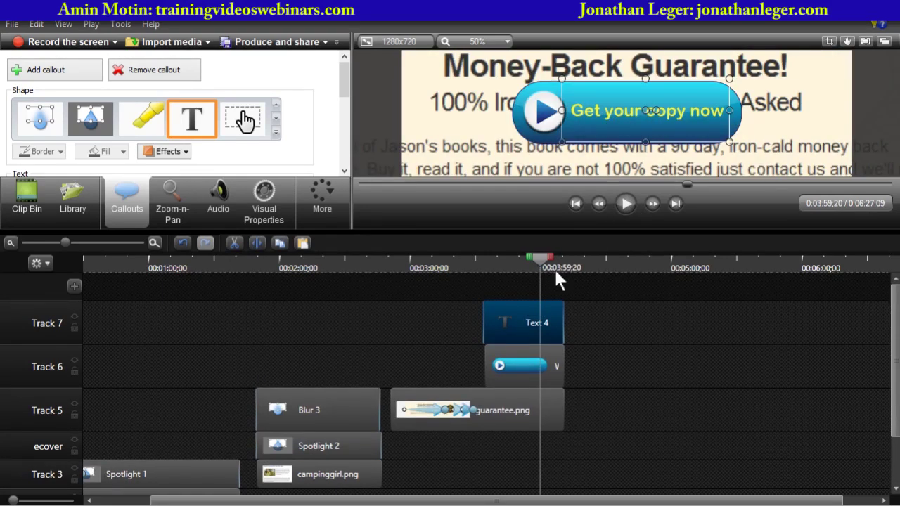
click(555, 367)
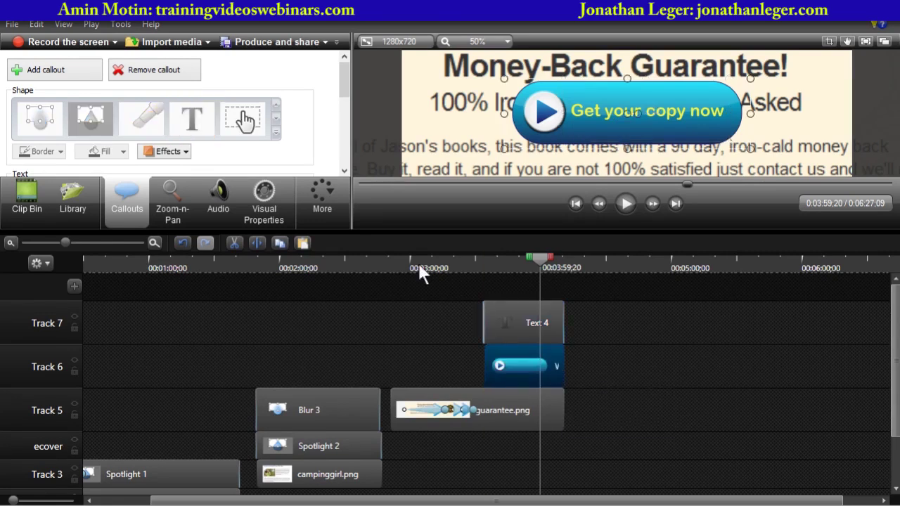
drag(387, 230, 374, 295)
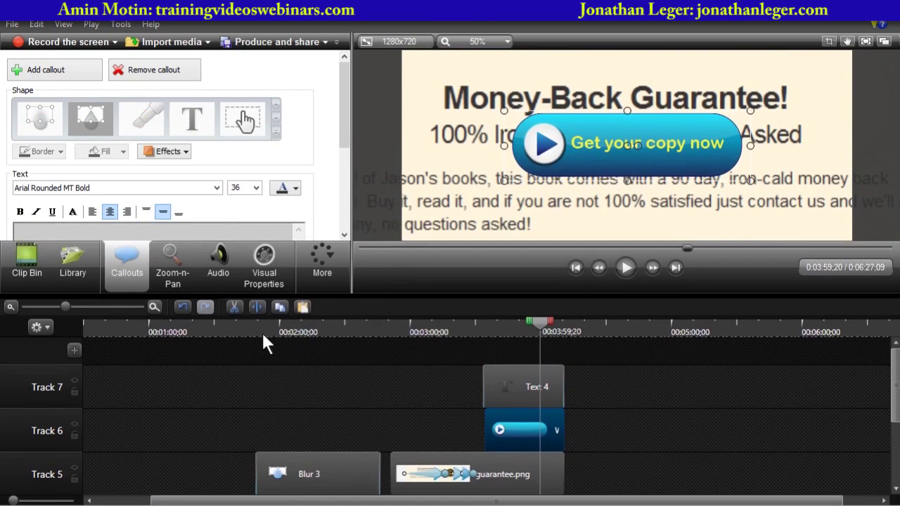
Step: Rewind to 0:00:00 and set the preview zoom to Shrink to fit, enlarging the preview
drag(537, 321, 21, 317)
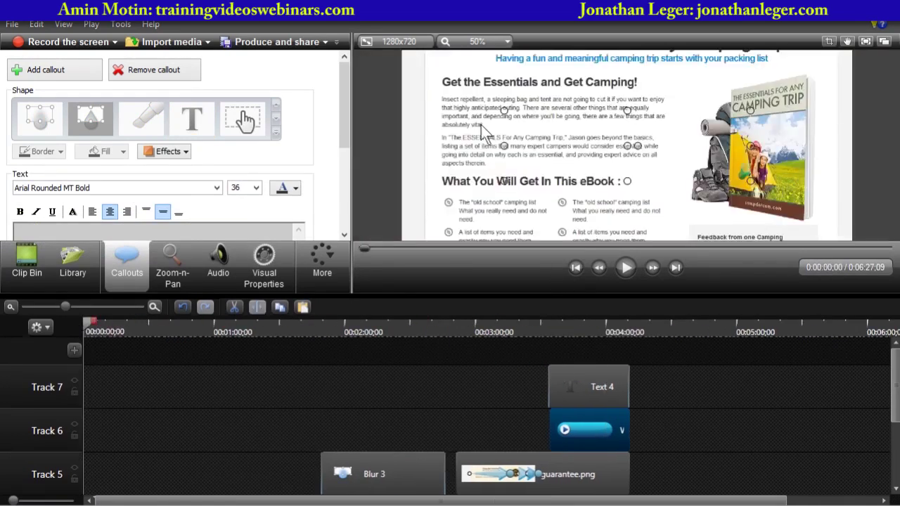
click(507, 42)
click(473, 158)
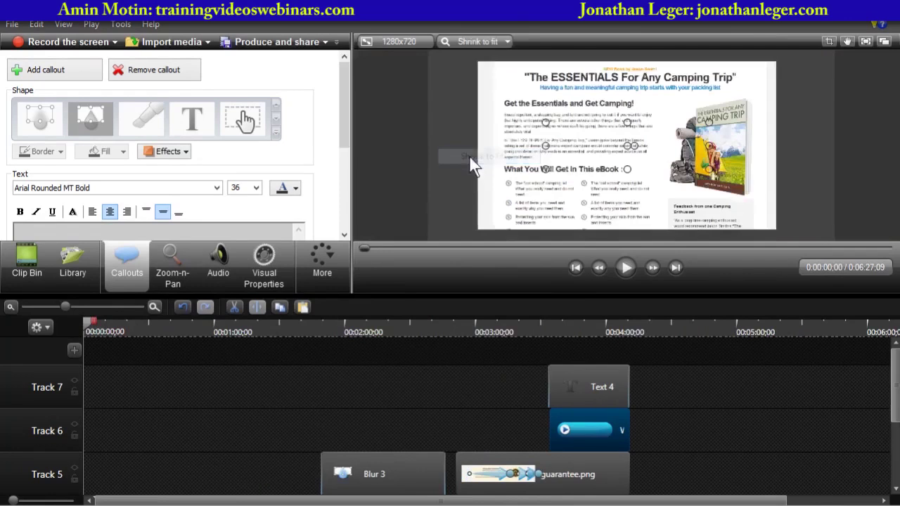
drag(434, 295, 424, 369)
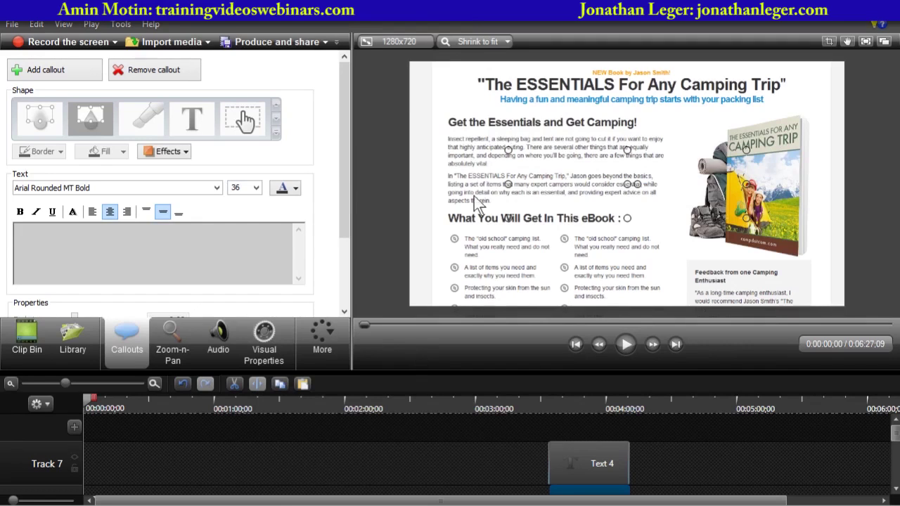
Step: Insert a new Track 8 above Track 7 and add a callout at 0:00:00
drag(440, 371, 440, 307)
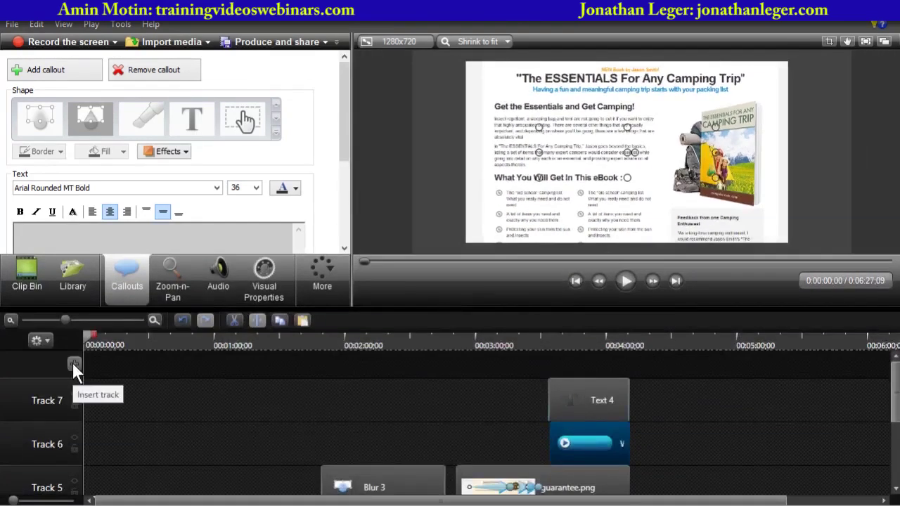
click(73, 363)
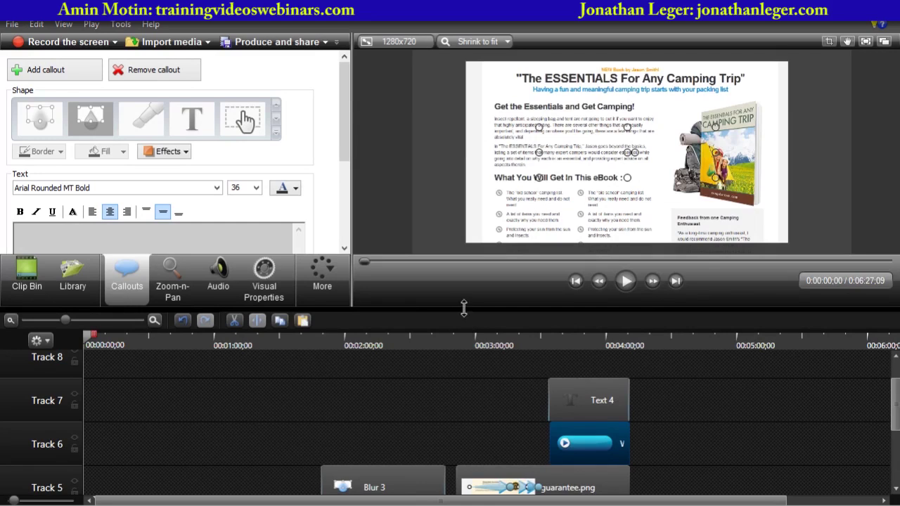
drag(464, 308, 467, 286)
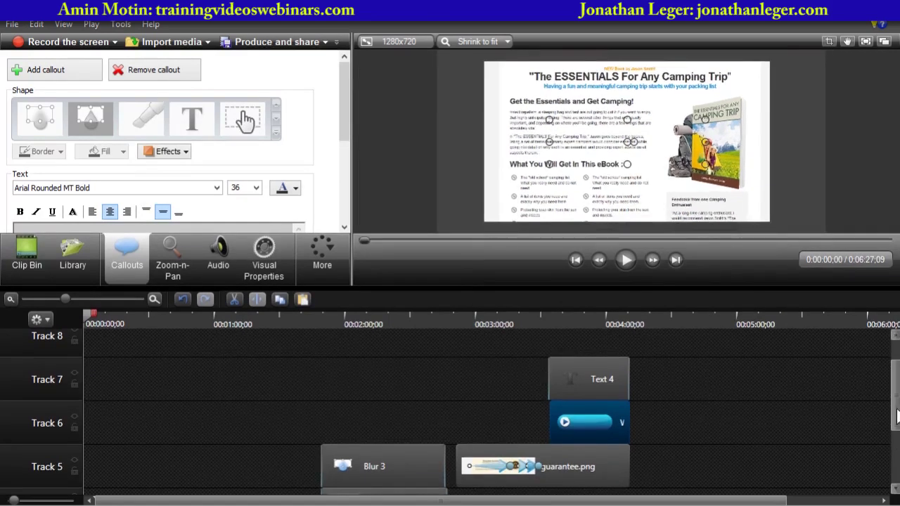
drag(896, 417, 897, 386)
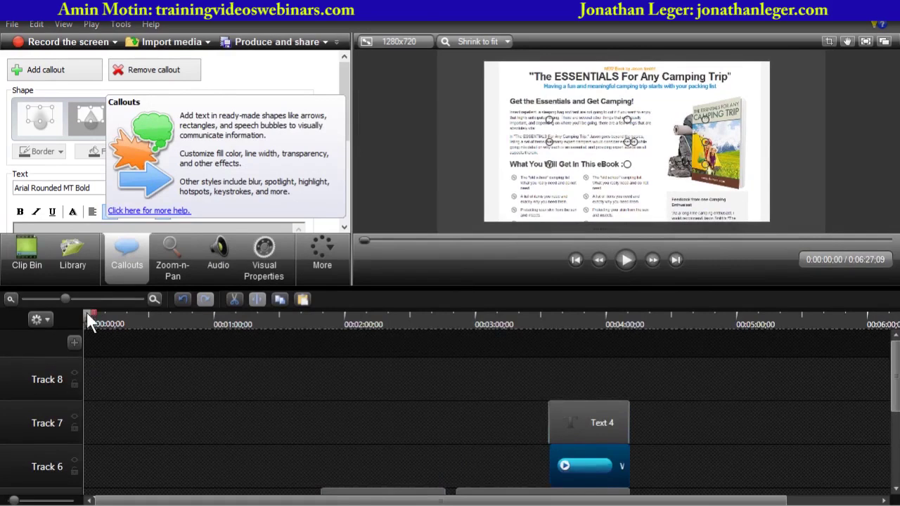
mouse_move(86, 317)
mouse_down()
mouse_move(98, 314)
mouse_move(84, 313)
mouse_up()
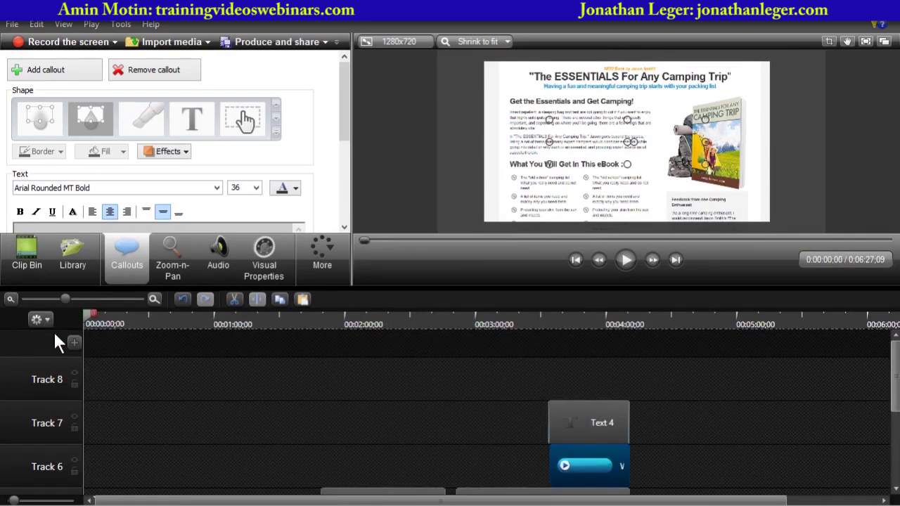
click(51, 73)
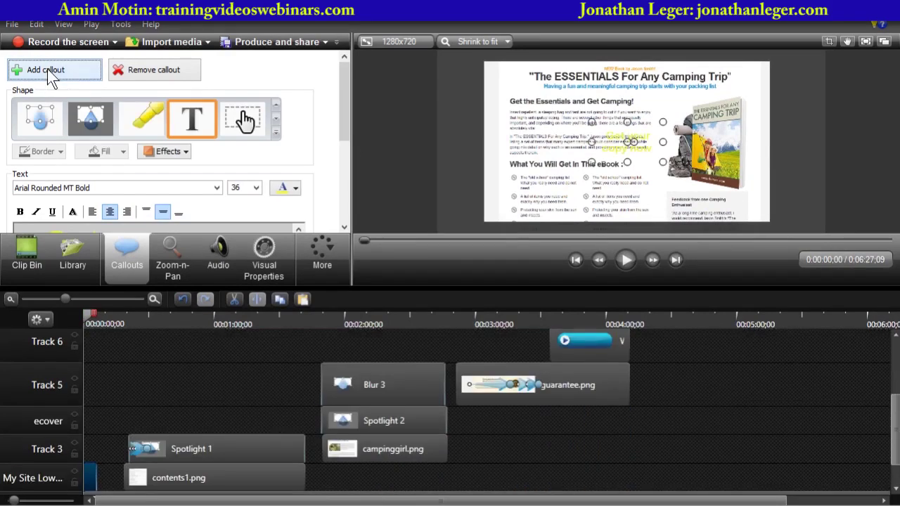
Step: Make the callout a Simple Rectangle with no border and a blue fill
click(275, 133)
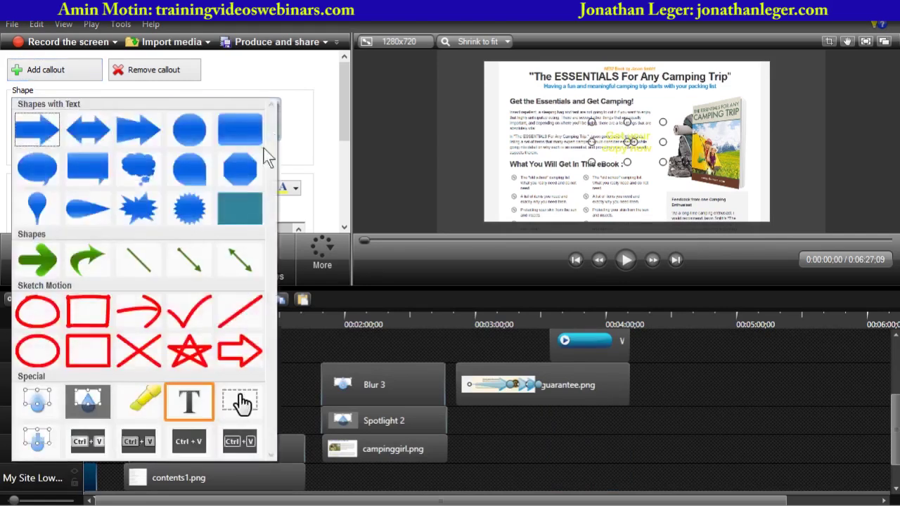
click(238, 209)
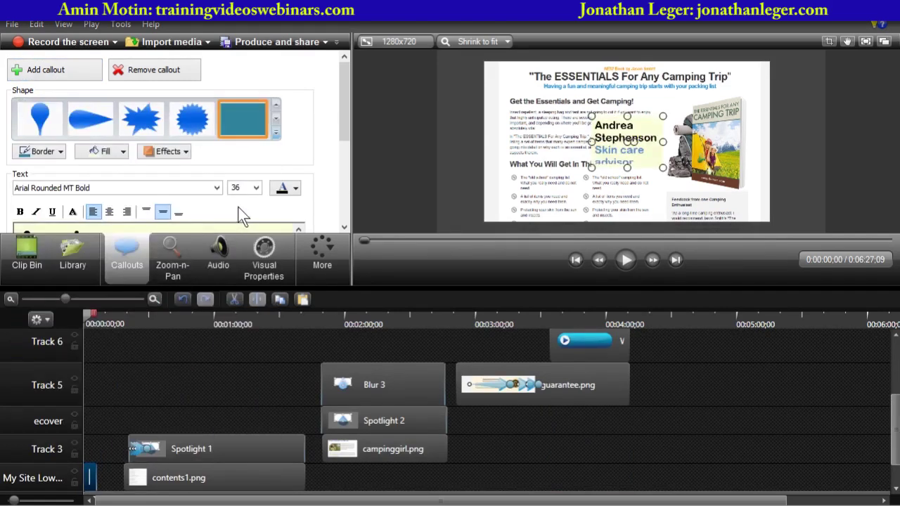
click(56, 153)
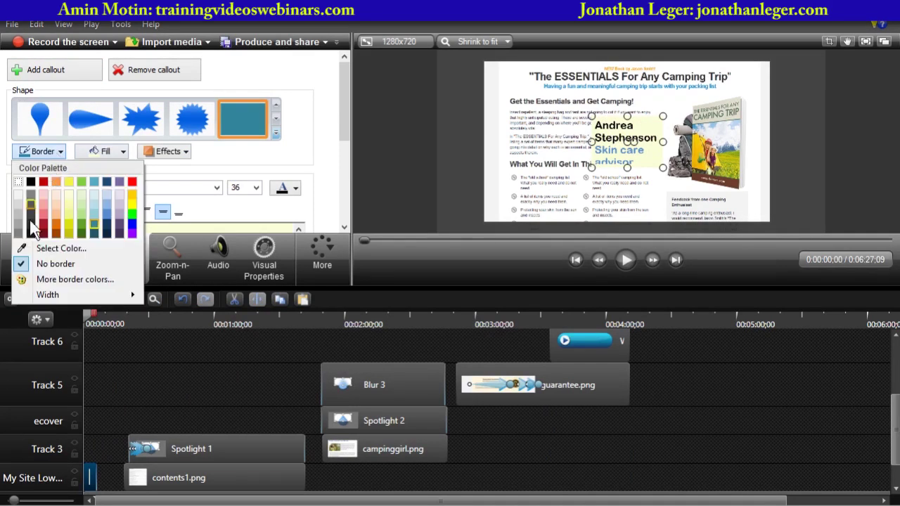
click(44, 271)
click(121, 152)
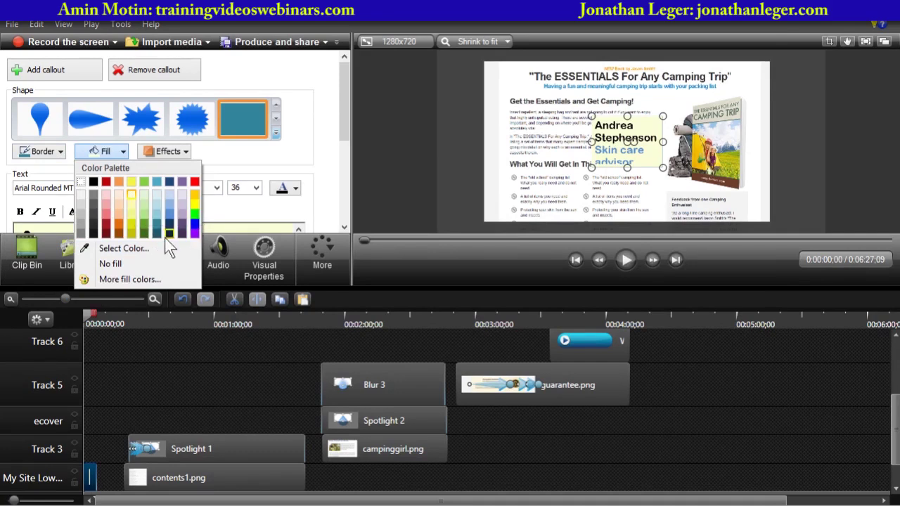
click(167, 214)
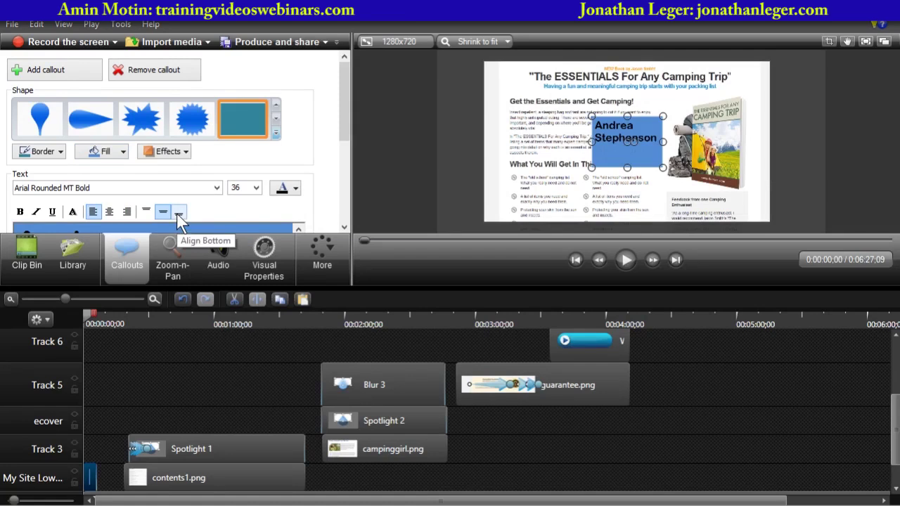
Step: Review the callout's Effects Style options and move the callout lower on the page
click(179, 155)
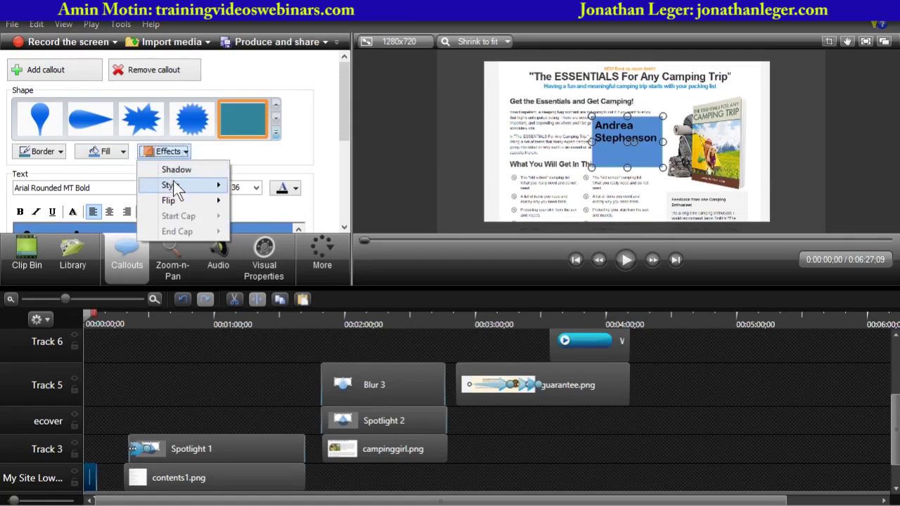
mouse_move(176, 191)
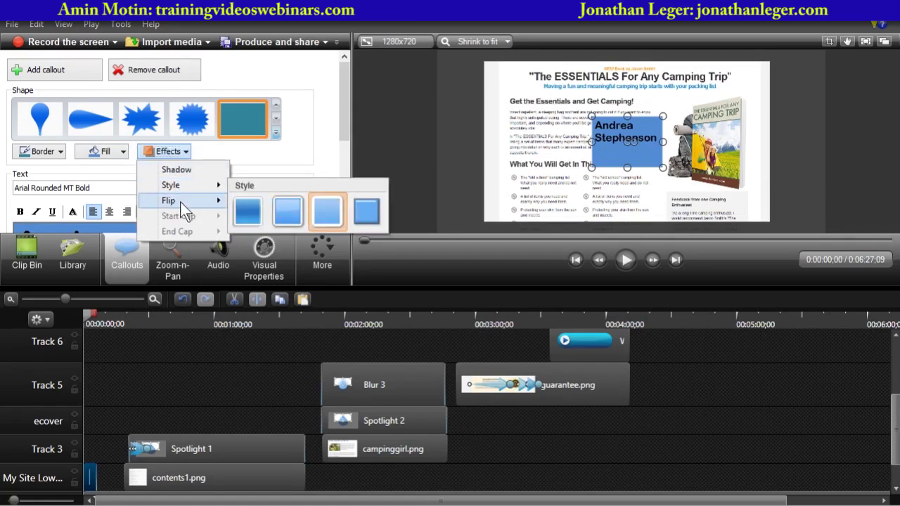
click(282, 155)
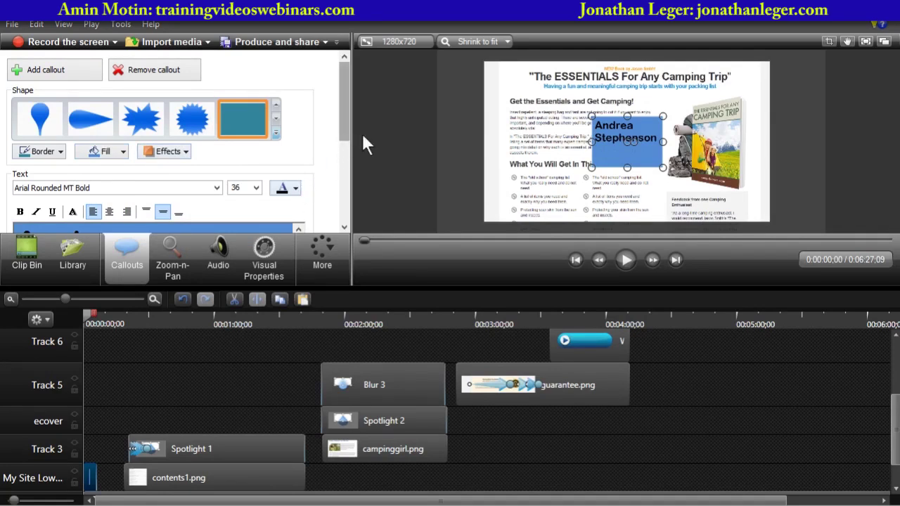
drag(600, 144, 476, 183)
Step: Widen the callout and type 'campingdotcom.com' with 'get your copy for just $7' on a second line
drag(540, 205, 705, 195)
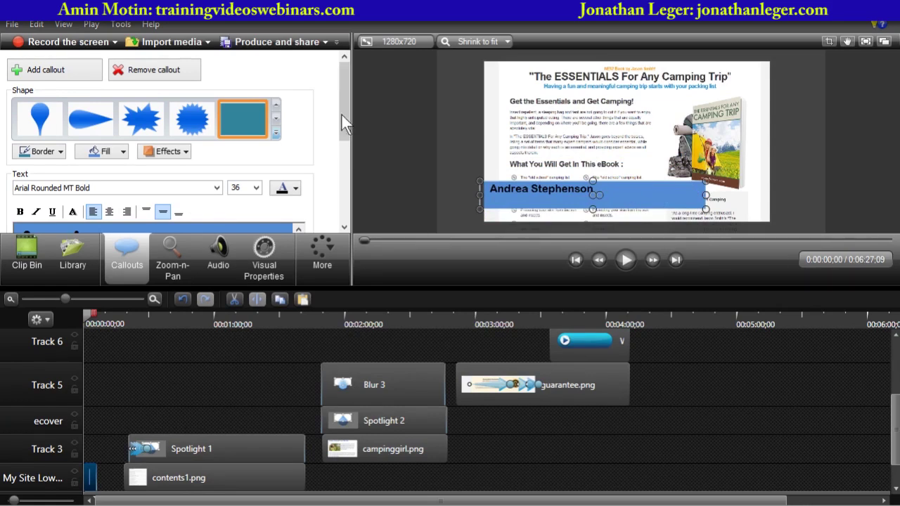
drag(342, 121, 343, 153)
scroll(238, 169, down, 2)
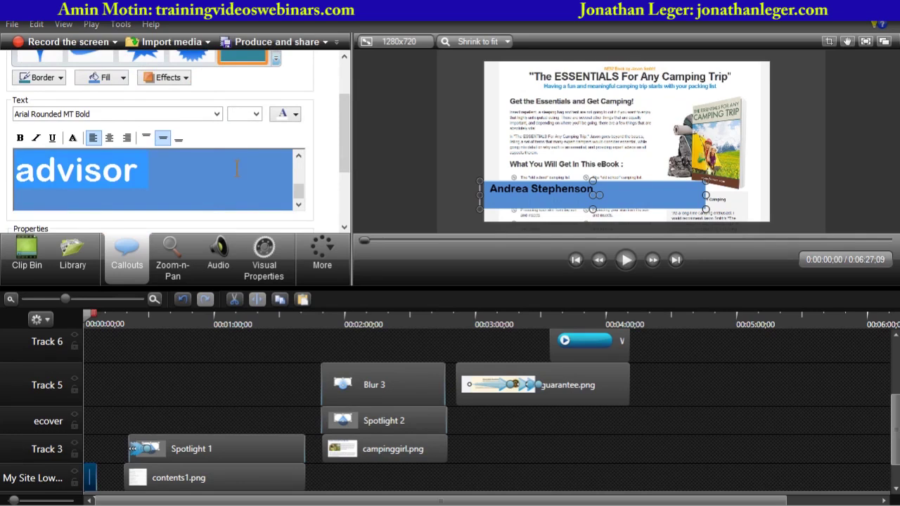
text(camping)
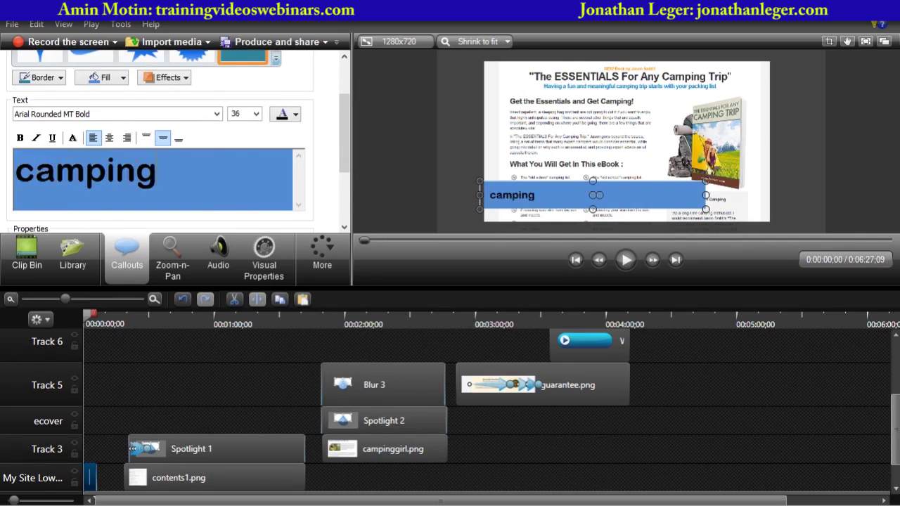
text(dotcom.com)
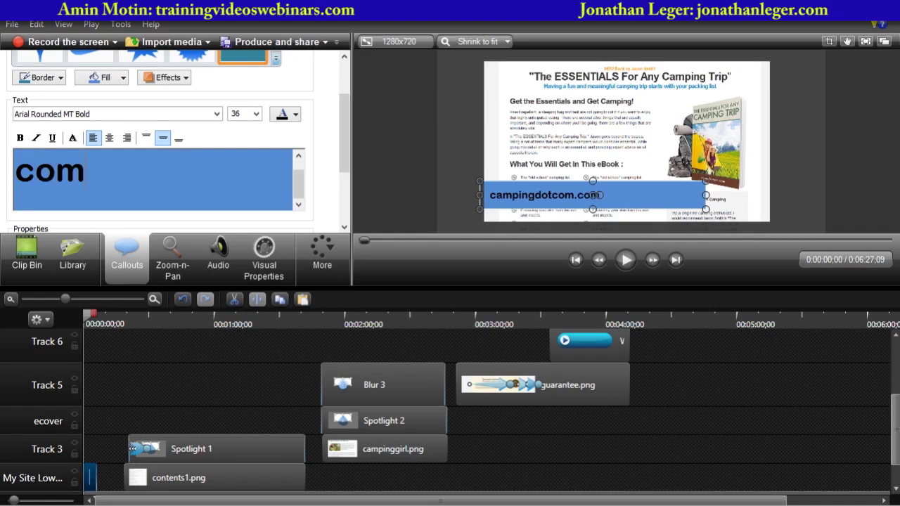
key(Return)
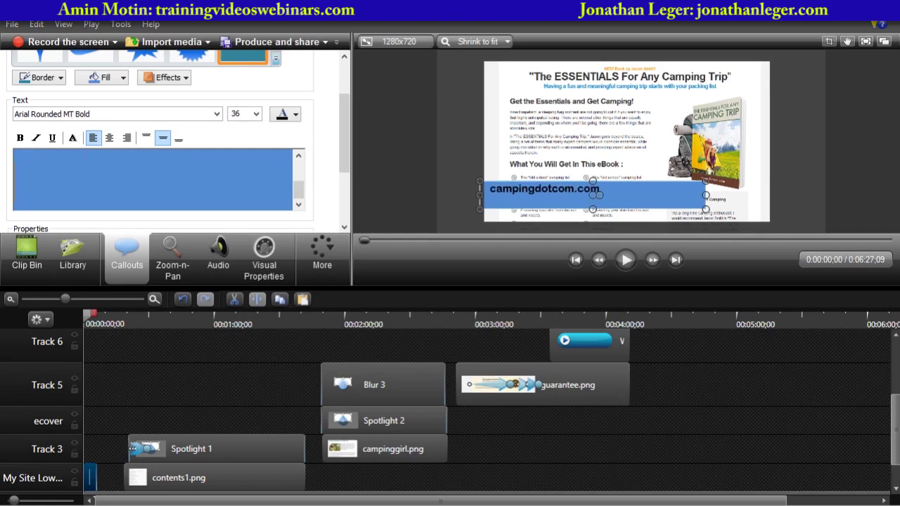
text(get you)
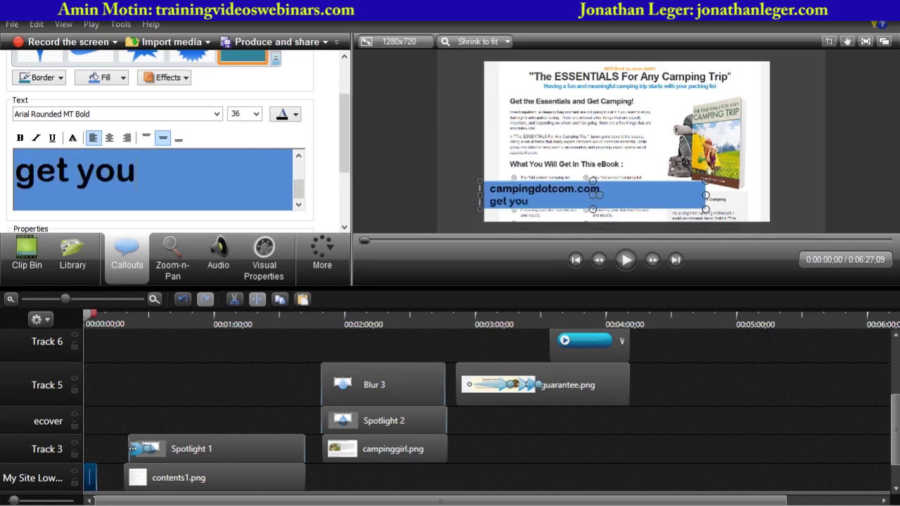
text(r copy for just )
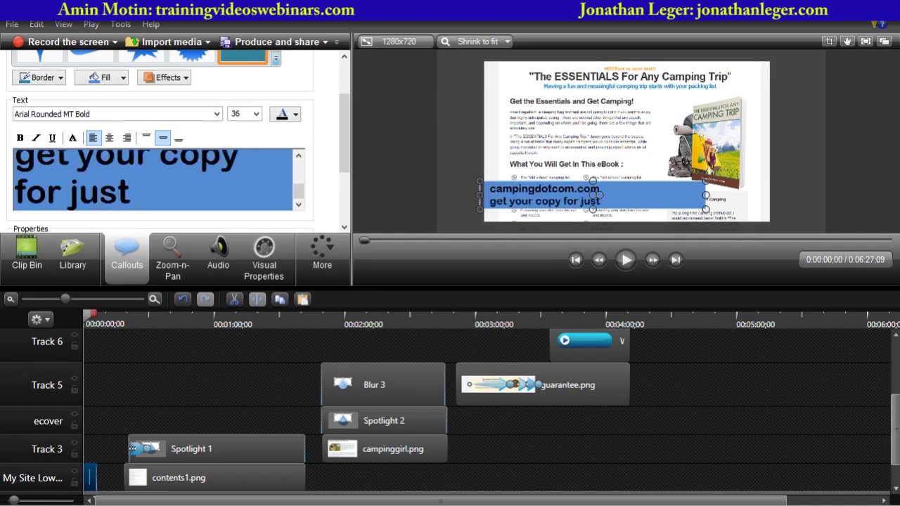
text($7)
Step: Format the second line as size 28, white, in Arial TUR
key(shift+Up)
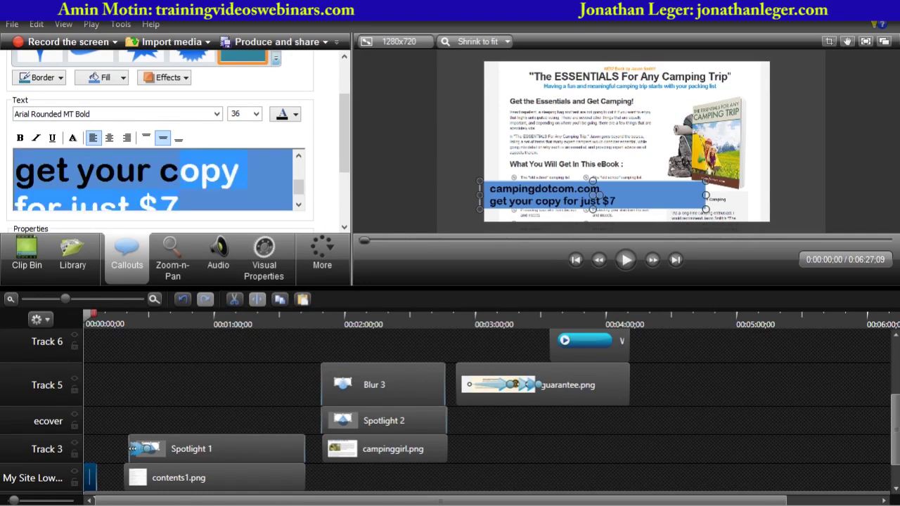
key(shift+Home)
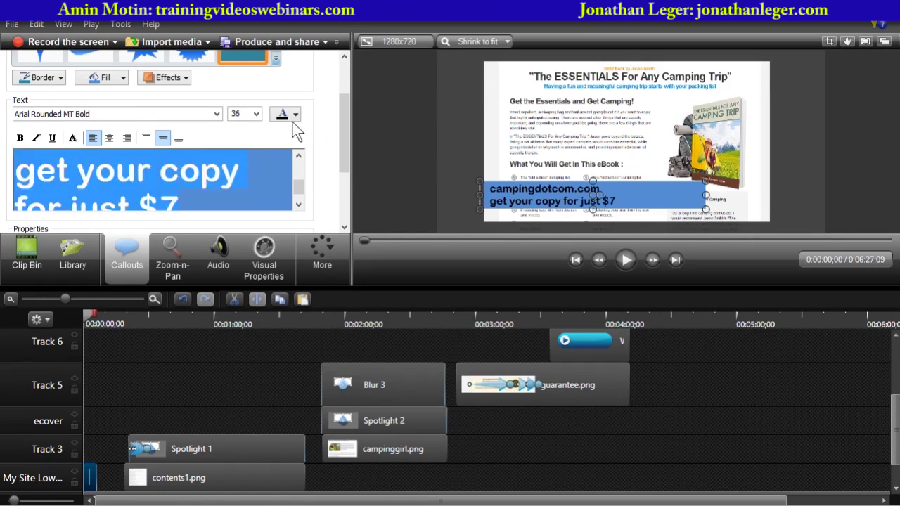
click(256, 114)
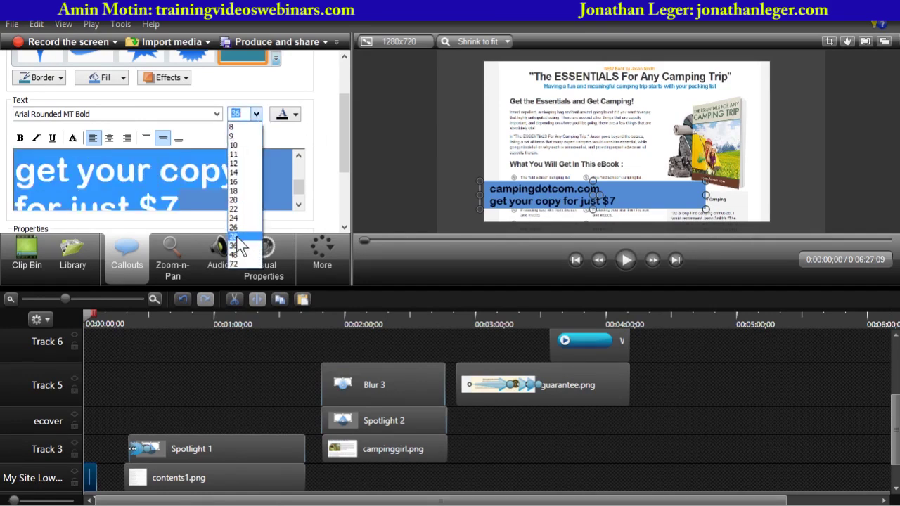
click(235, 237)
click(296, 115)
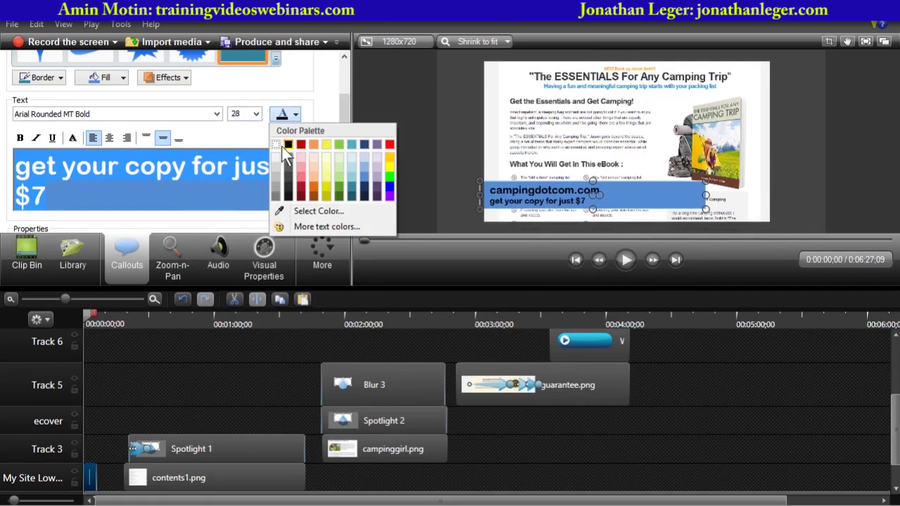
click(283, 145)
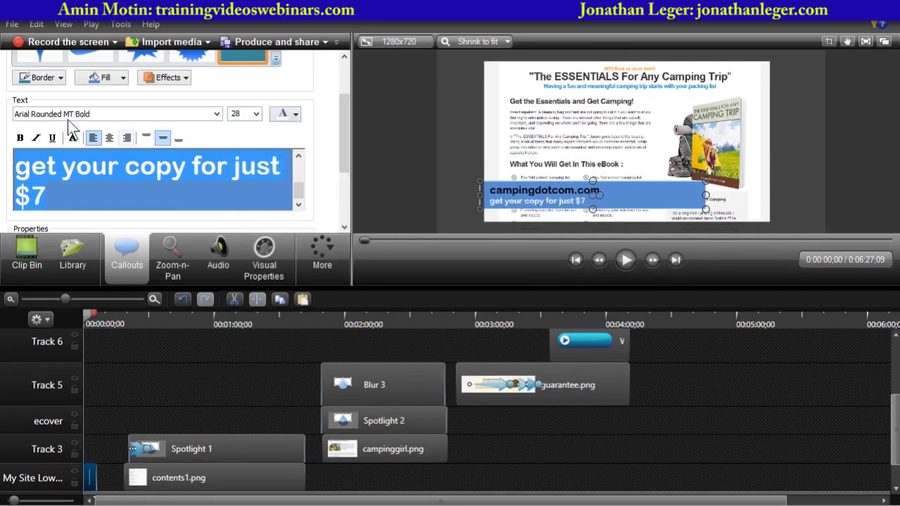
click(217, 114)
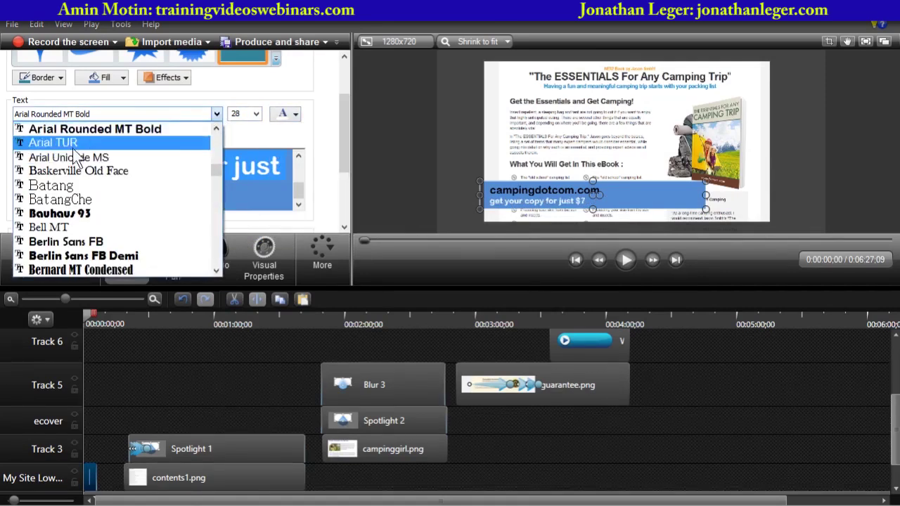
click(72, 144)
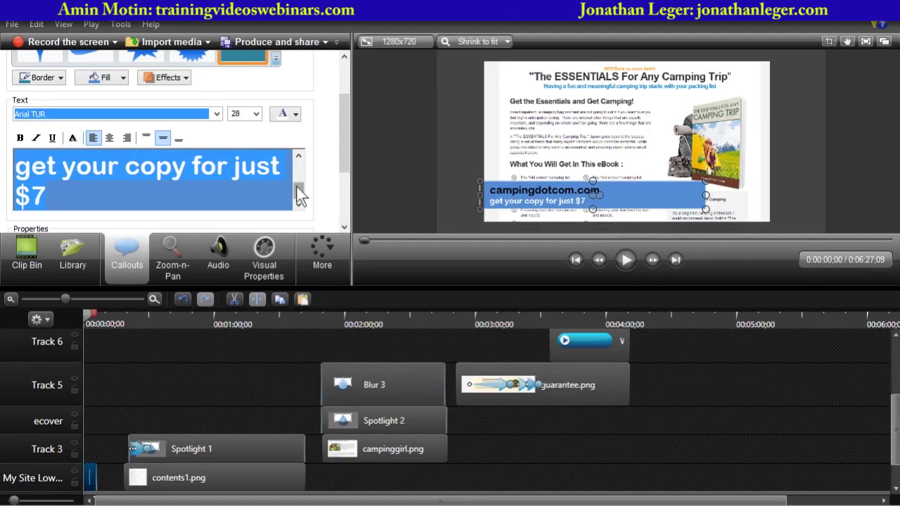
Step: Colour the 'campingdotcom.com' line yellow and finish editing the callout
scroll(297, 187, up, 1)
scroll(299, 190, up, 2)
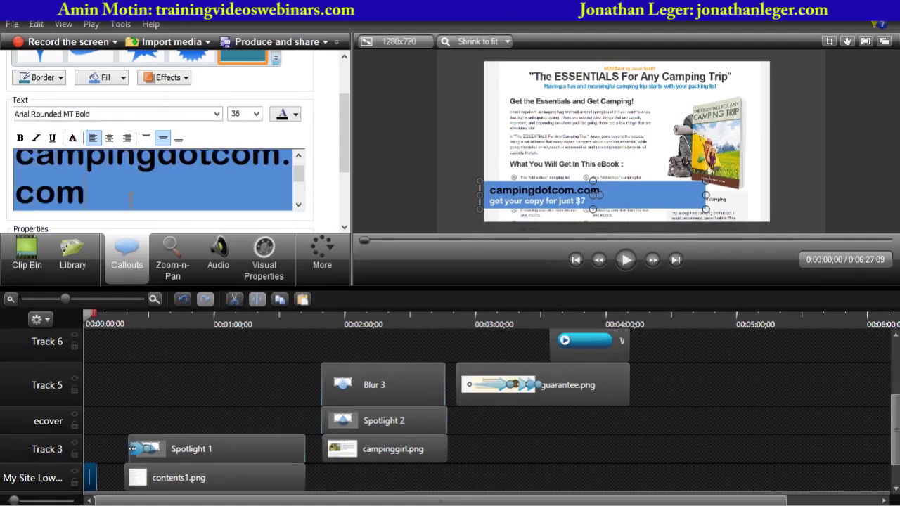
scroll(136, 195, up, 1)
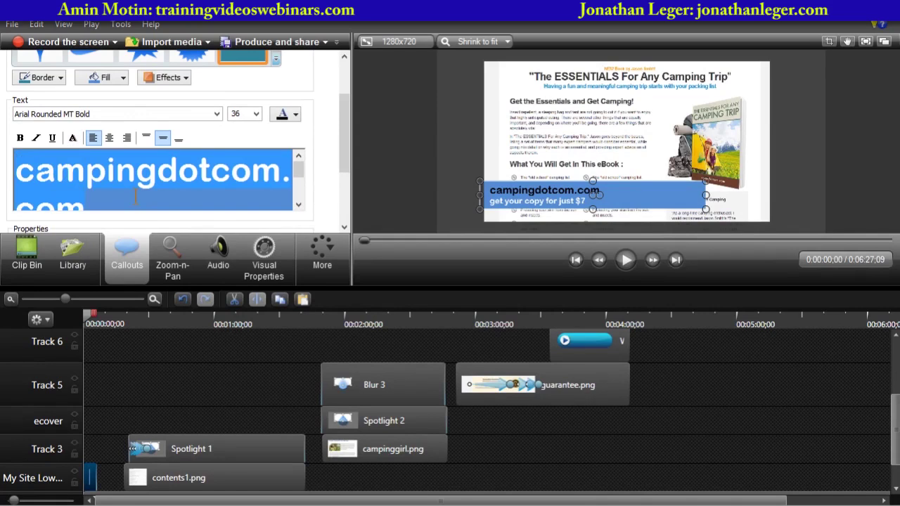
click(294, 114)
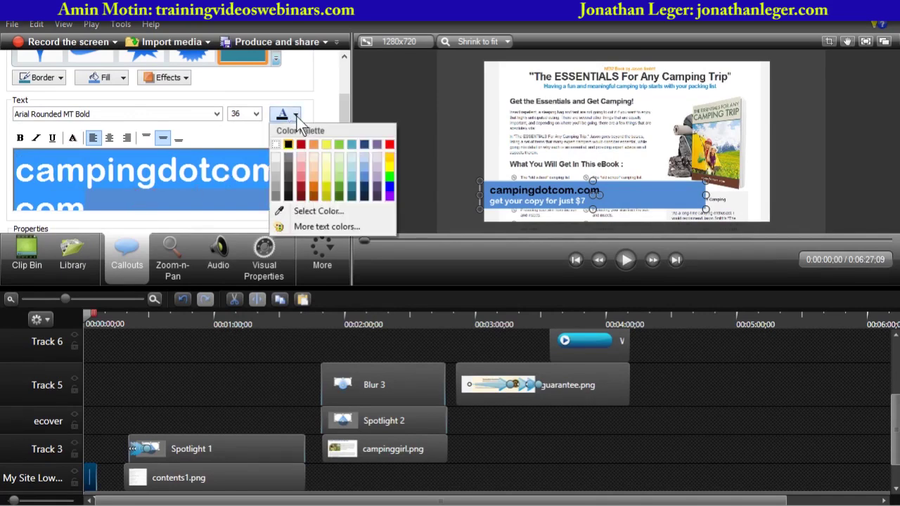
click(326, 146)
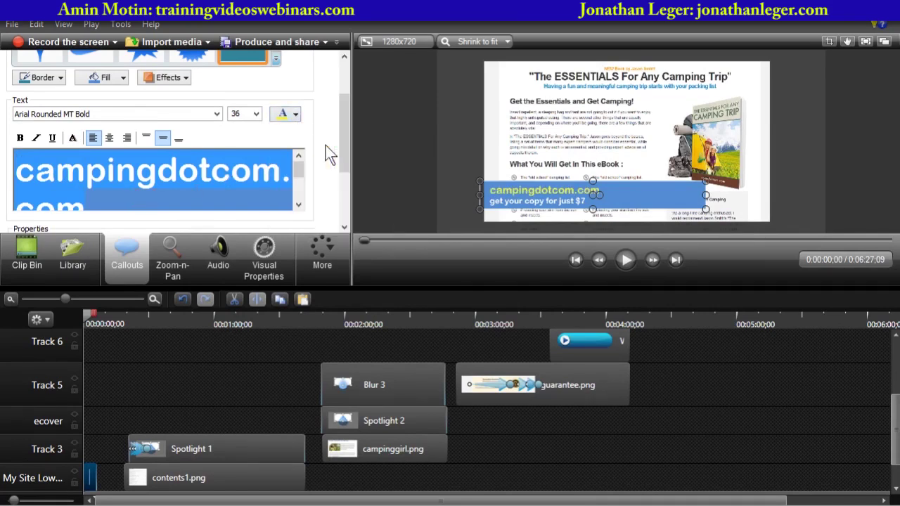
click(401, 204)
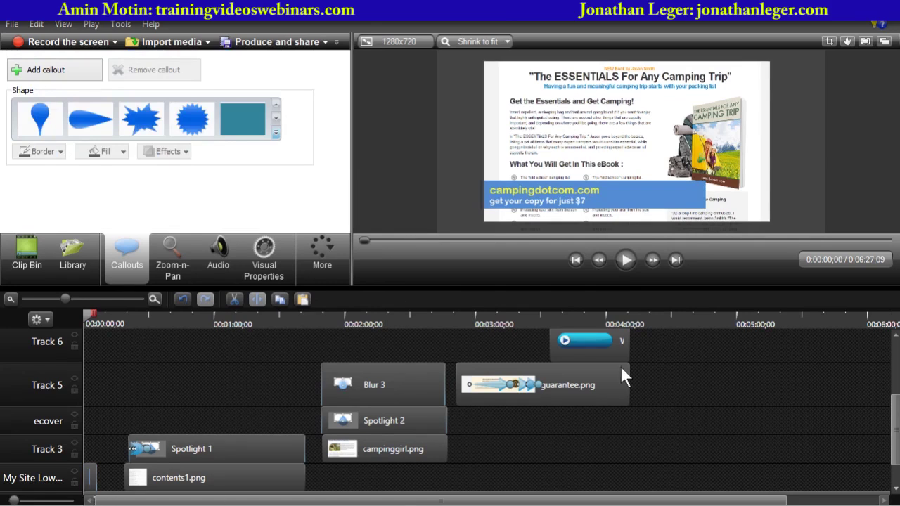
mouse_move(896, 432)
mouse_down()
mouse_move(896, 367)
mouse_move(895, 446)
mouse_up()
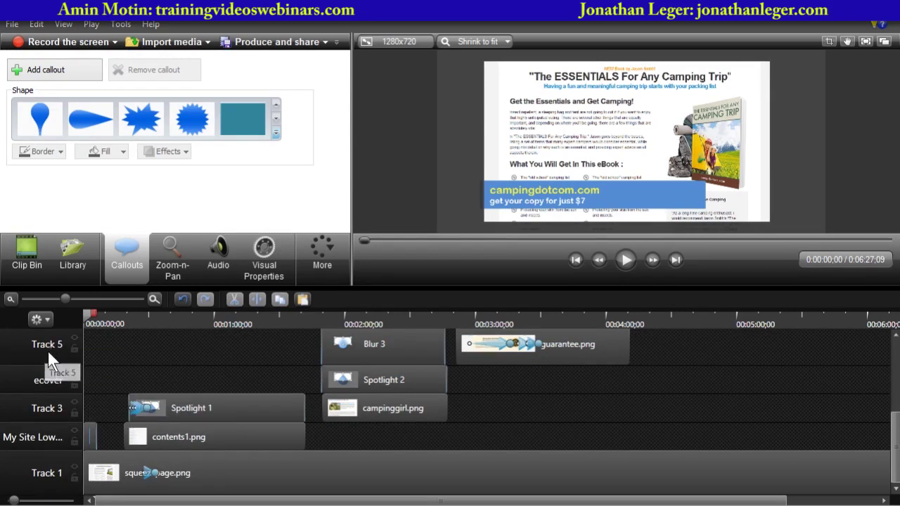
scroll(47, 352, up, 3)
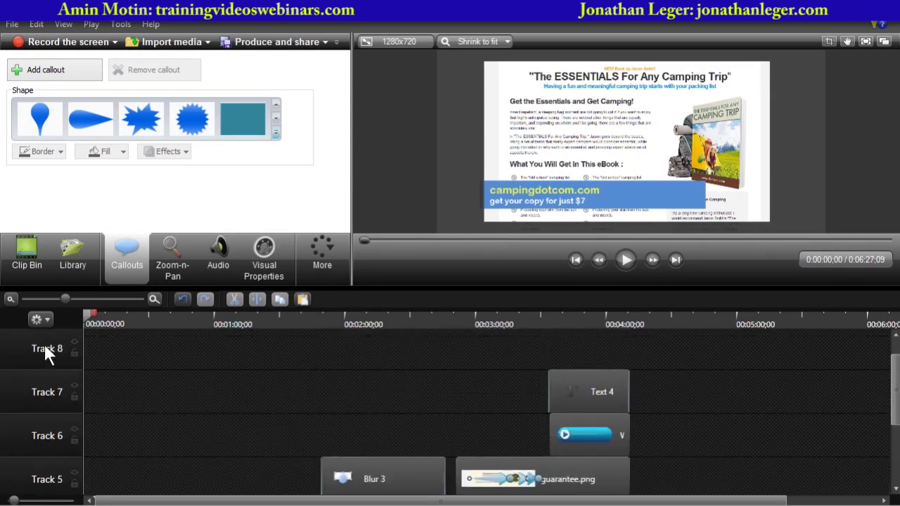
scroll(44, 345, down, 3)
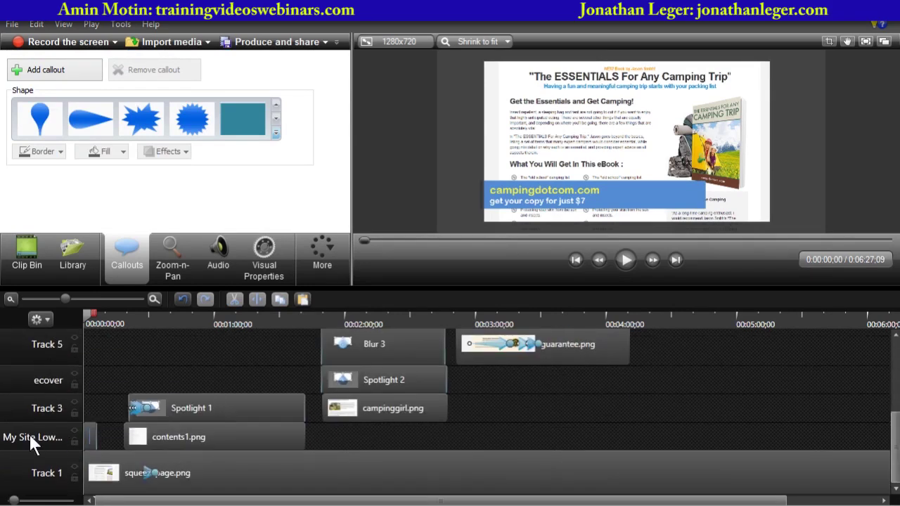
Step: Move the callout clip to Track 8 and set its fade-out to 0.00 sec
click(92, 430)
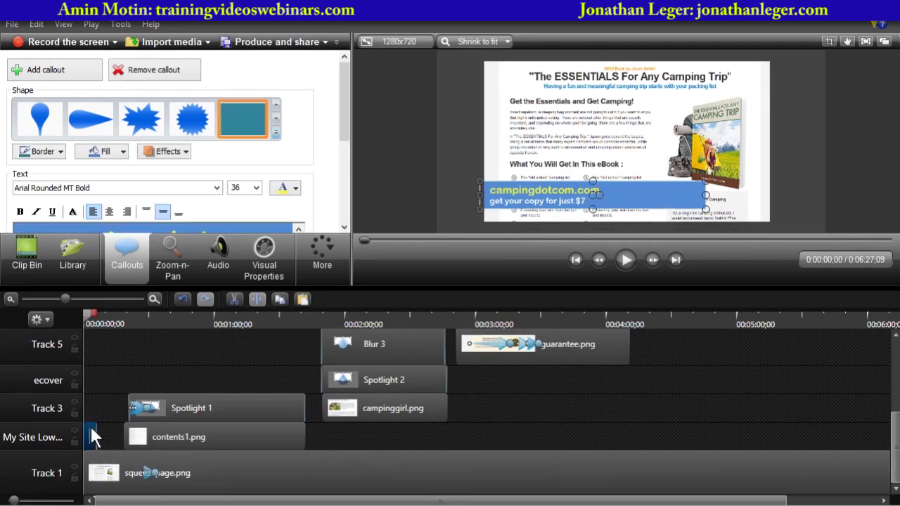
drag(93, 437, 85, 398)
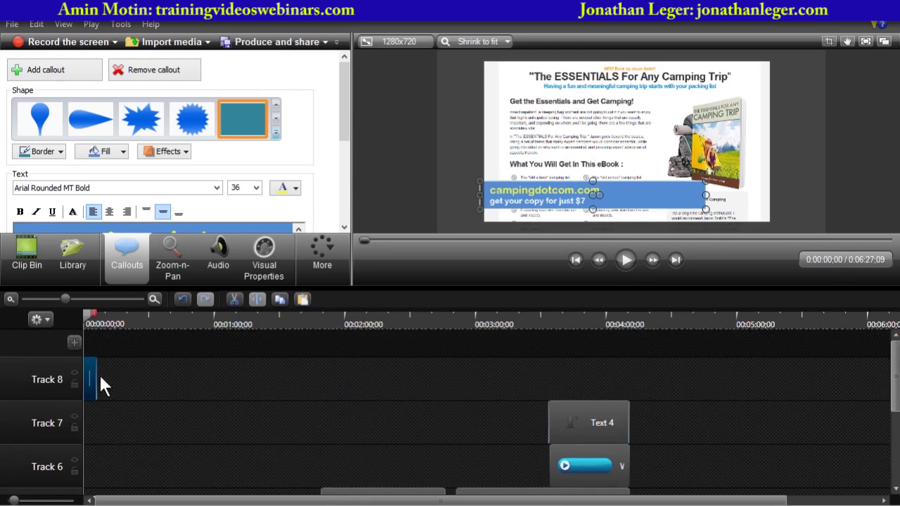
drag(345, 134, 348, 198)
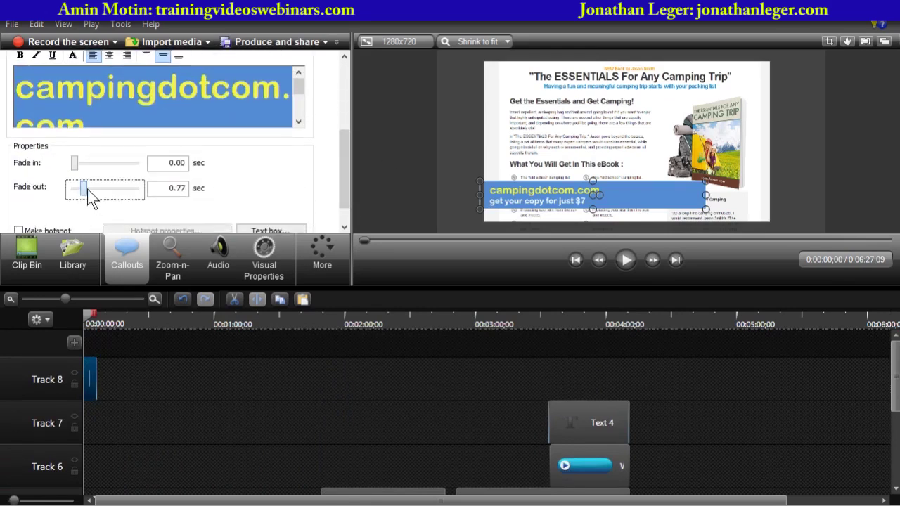
drag(87, 190, 39, 189)
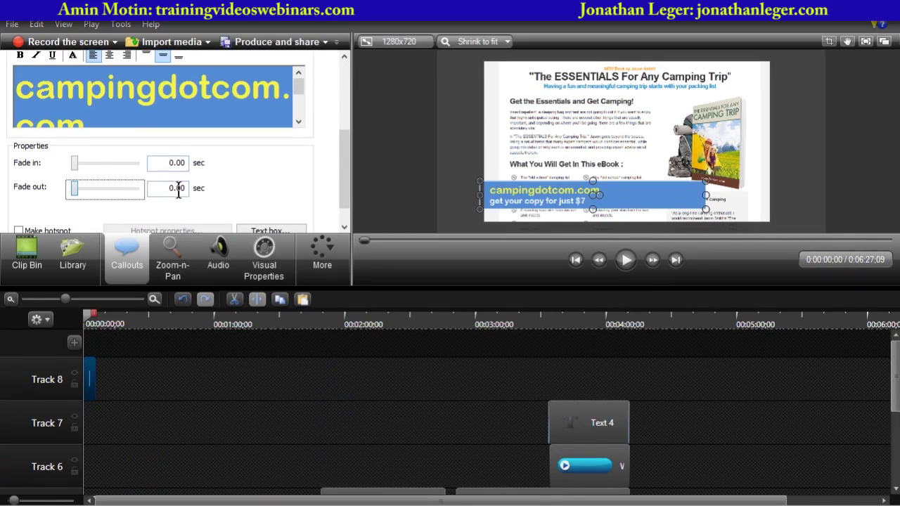
Step: Extend the Simple Rectangle 5 clip to end with Text 4 at about 0:04:00
drag(97, 371, 677, 379)
mouse_move(894, 396)
mouse_down()
mouse_move(894, 412)
mouse_move(894, 398)
mouse_up()
drag(678, 359, 629, 359)
scroll(894, 366, up, 1)
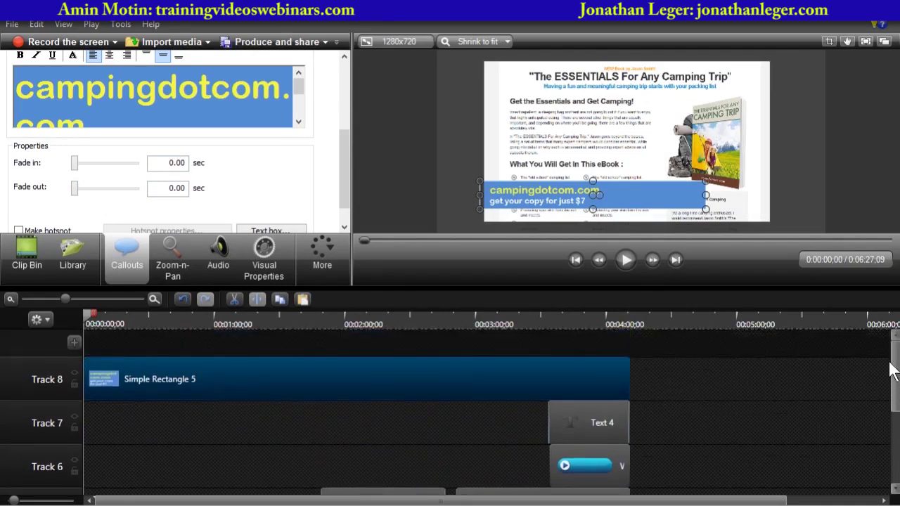
Step: Apply the Gradient wipe transition to the Simple Rectangle 5 clip and enlarge the preview area
click(322, 253)
click(320, 276)
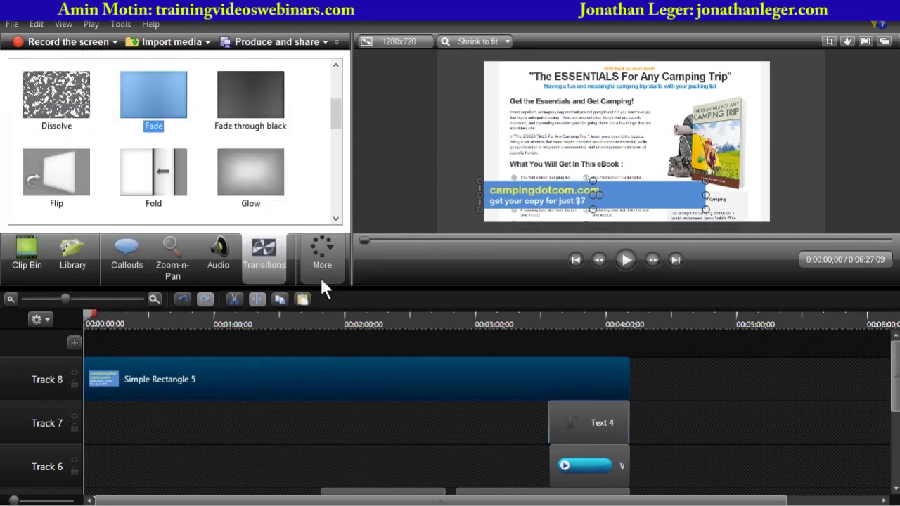
drag(336, 119, 336, 146)
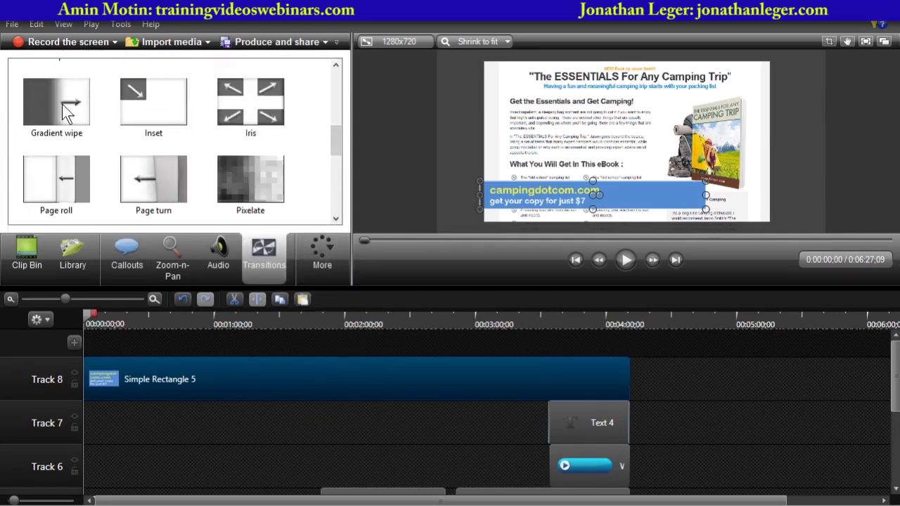
drag(62, 104, 90, 383)
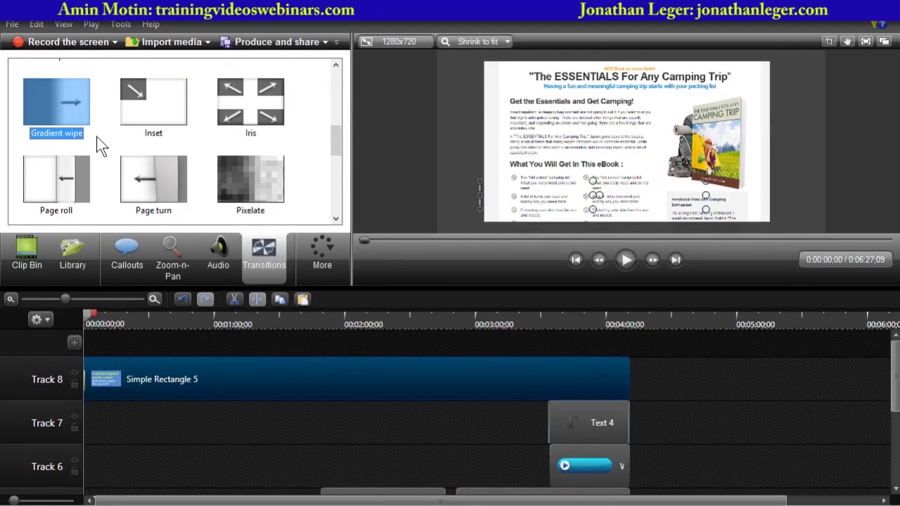
drag(61, 110, 616, 377)
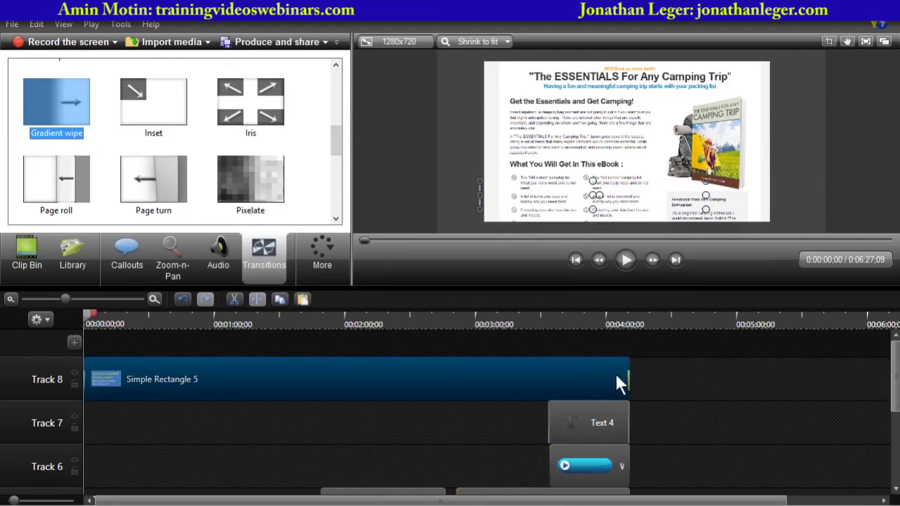
click(113, 323)
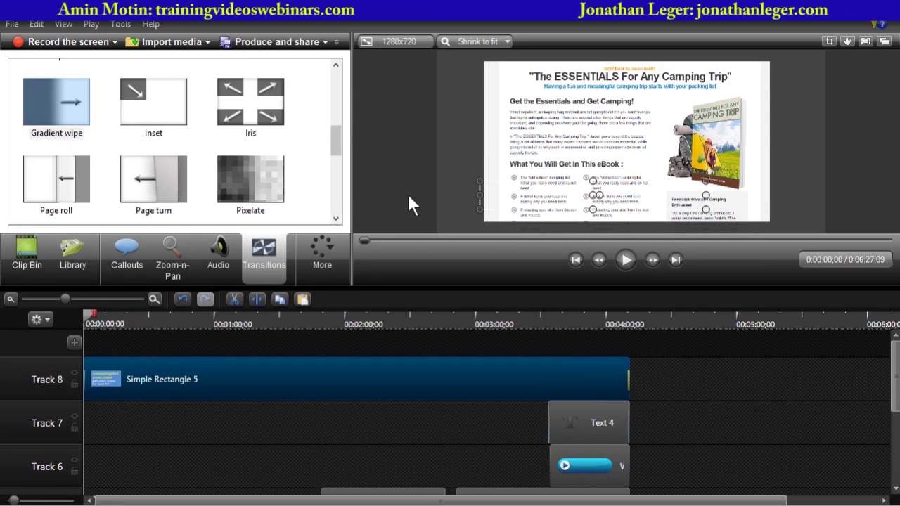
click(435, 217)
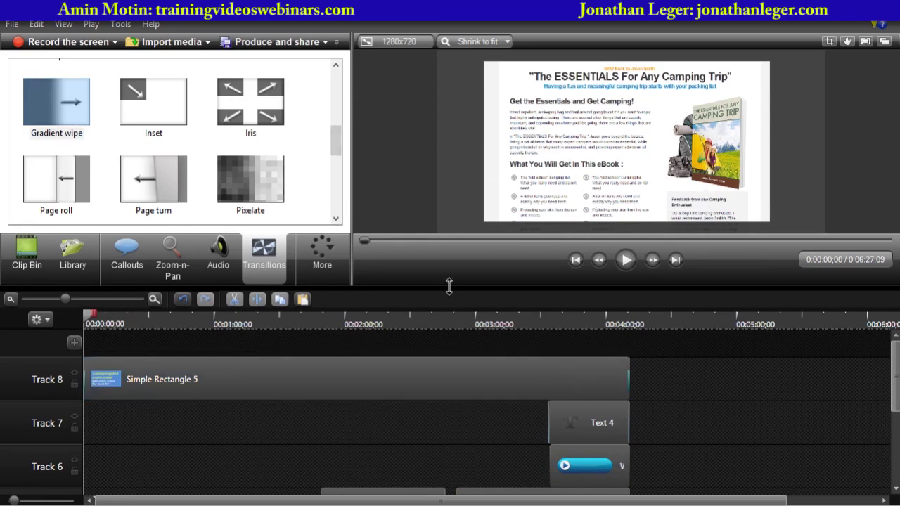
drag(449, 288, 453, 379)
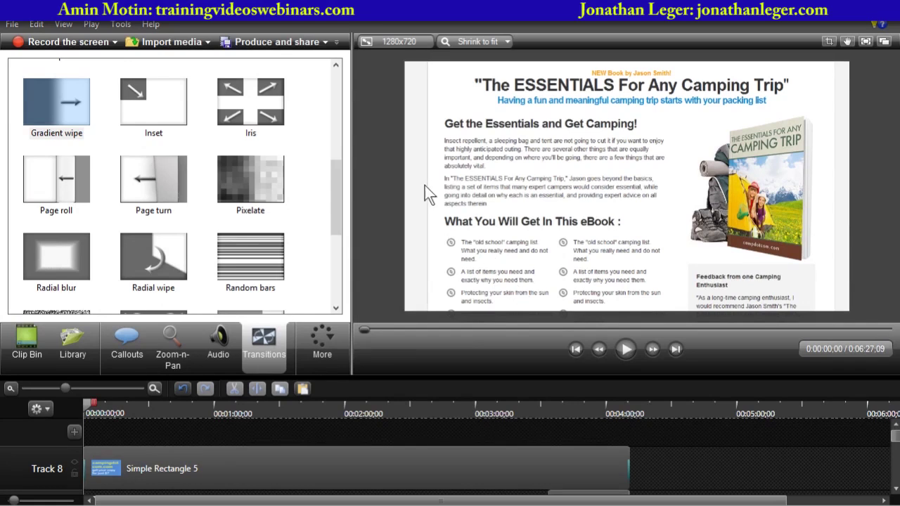
Step: Narrow the campingdotcom.com callout box to fit its text and nudge it slightly right
click(627, 348)
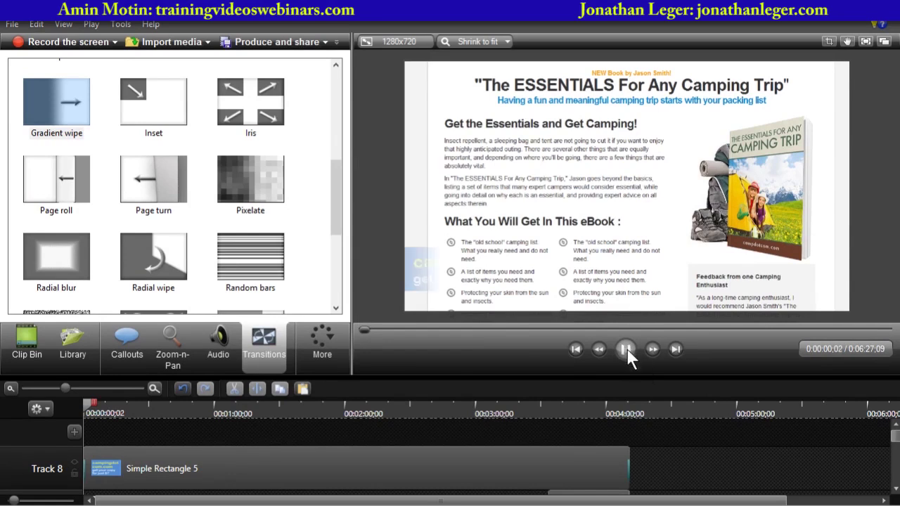
click(627, 348)
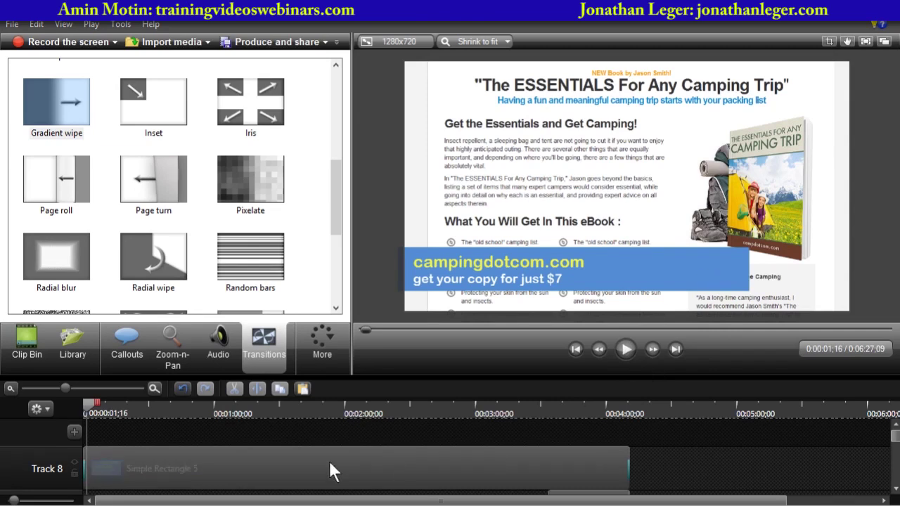
click(265, 464)
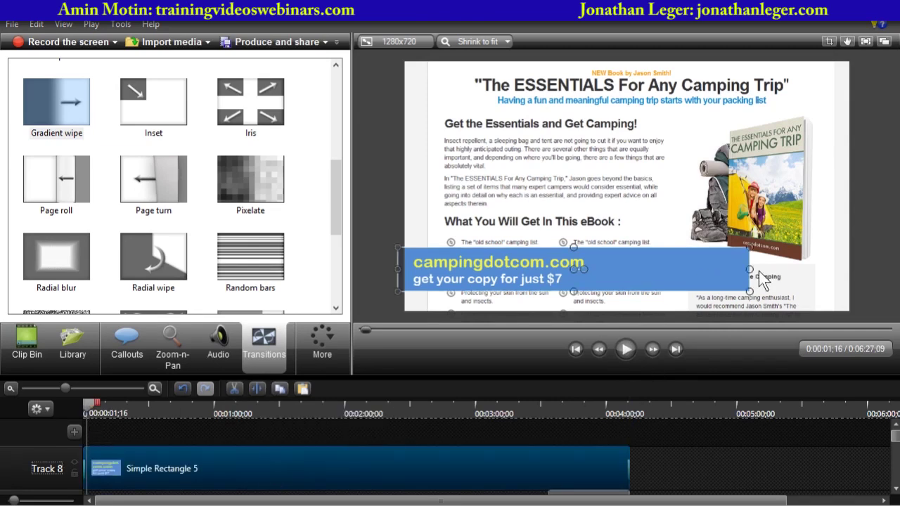
drag(750, 269, 626, 290)
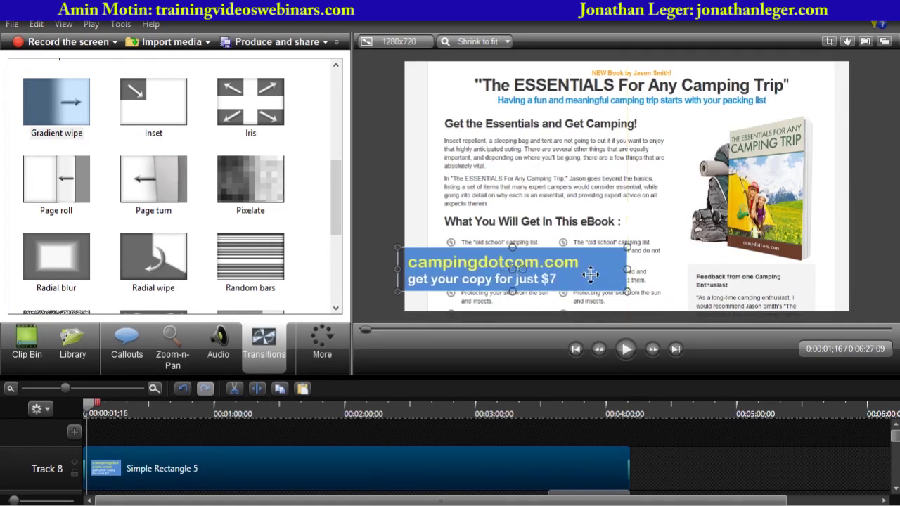
key(Right)
key(Right)
key(Right)
key(Right)
key(Right)
key(Right)
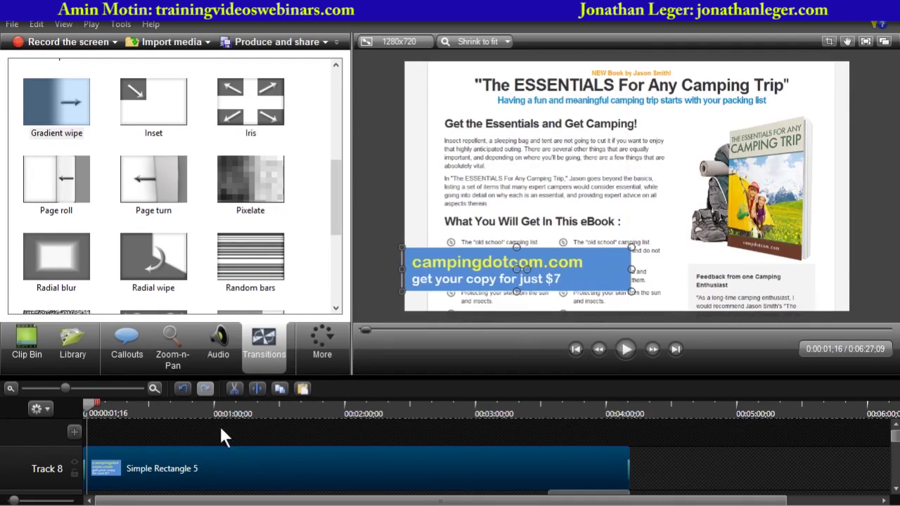
Step: Rewind to the start and play the video to check the narrower callout
drag(87, 406, 43, 407)
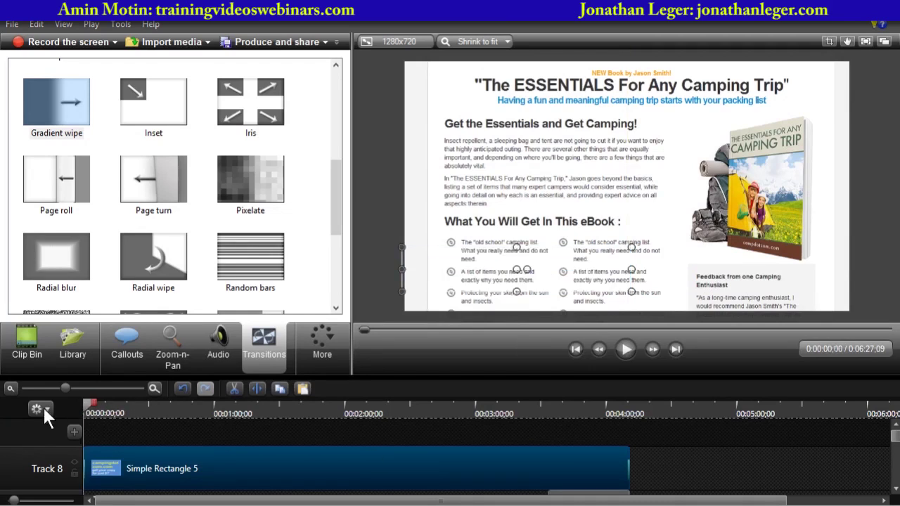
click(397, 315)
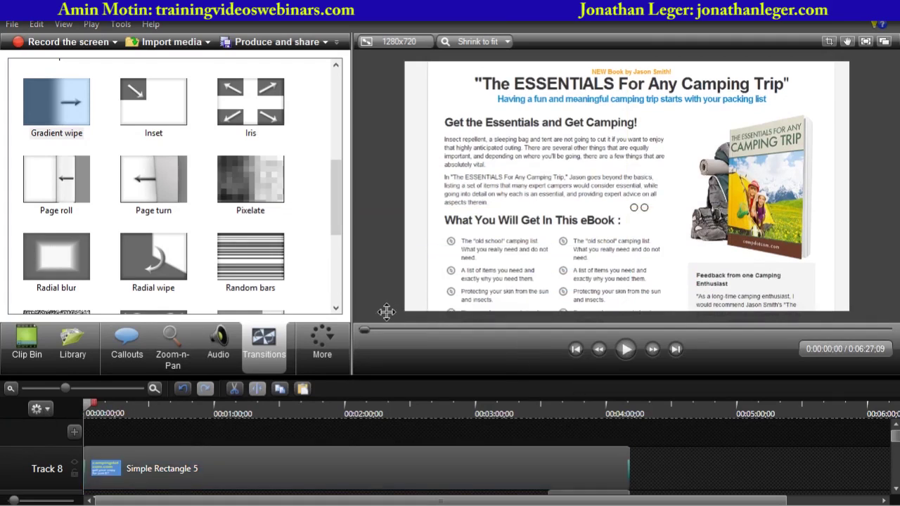
click(623, 352)
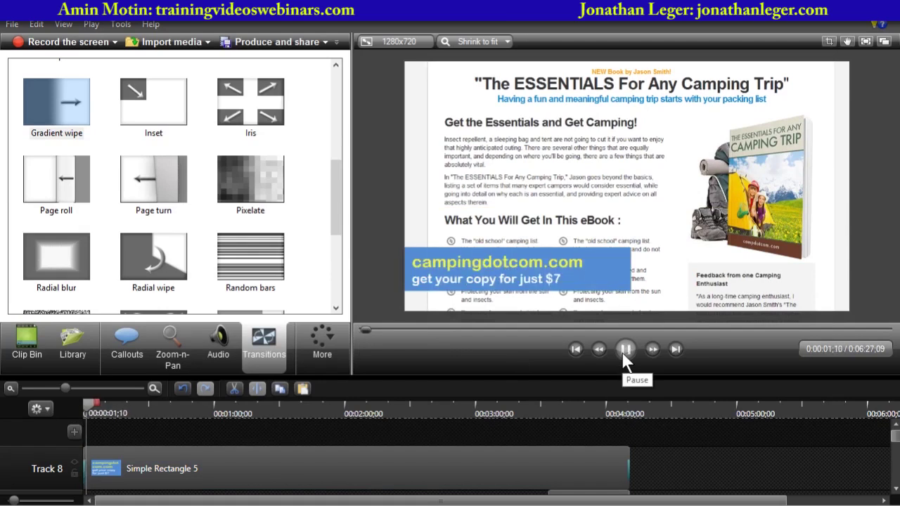
click(623, 352)
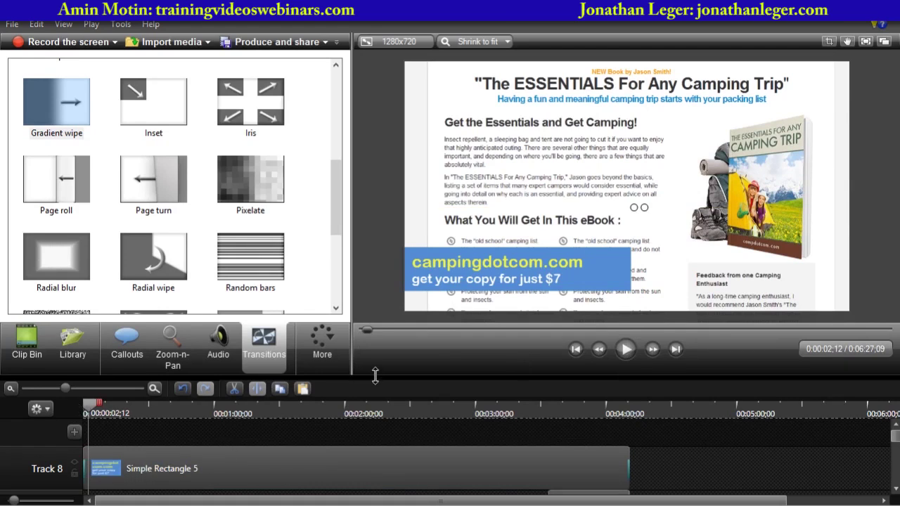
drag(374, 378, 387, 305)
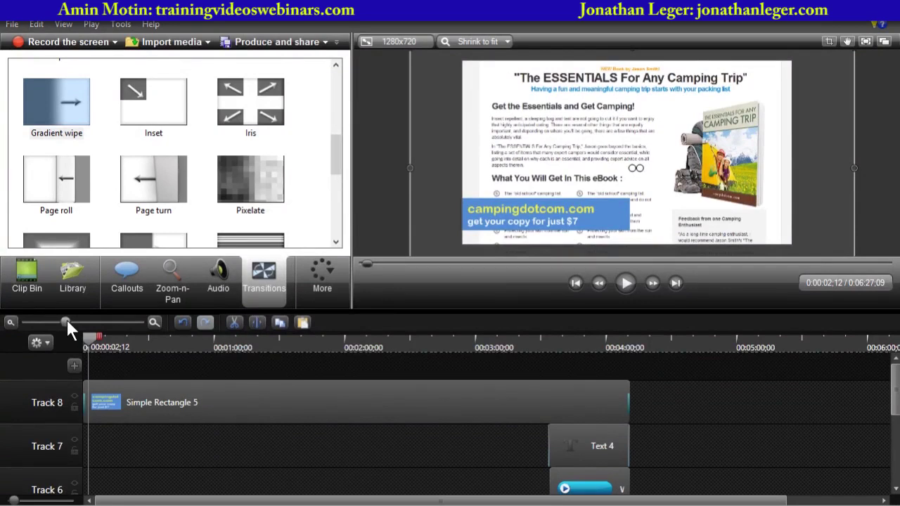
Step: Lengthen the callout's Gradient wipe to about 3 seconds and preview the slower entrance from the start
drag(66, 322, 121, 321)
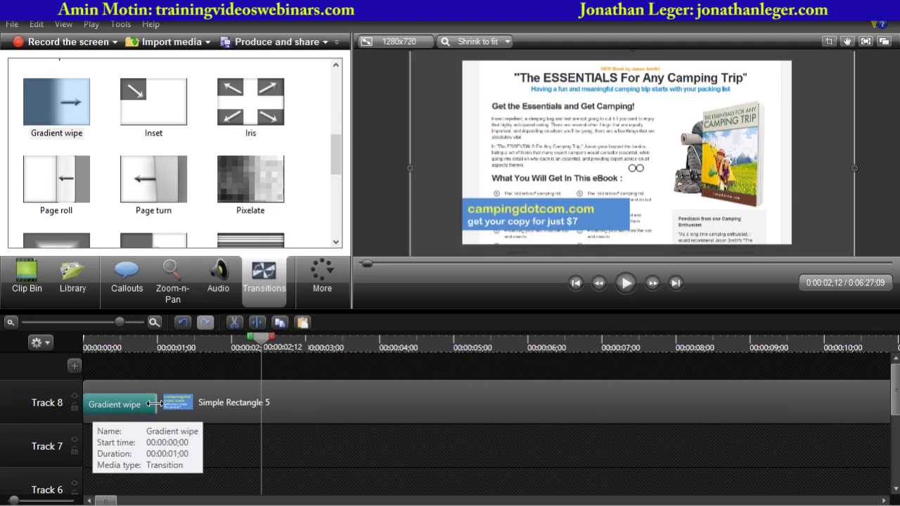
drag(153, 405, 303, 415)
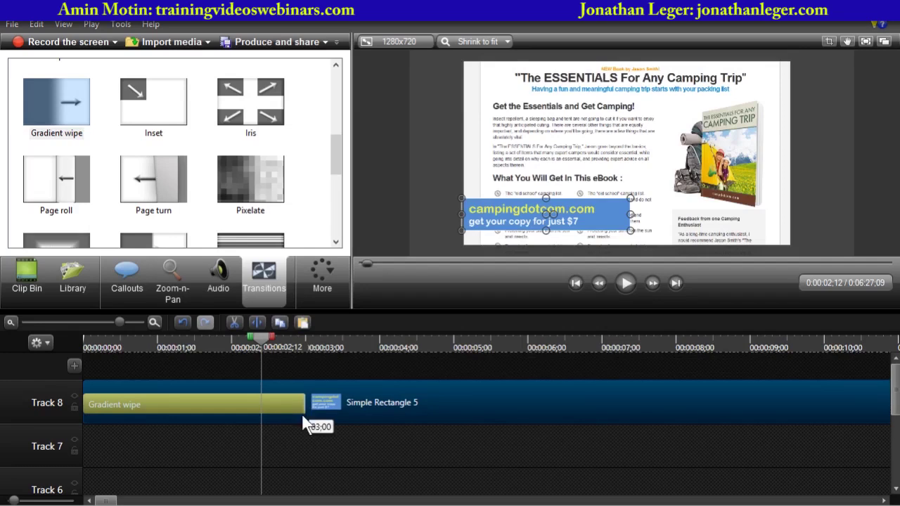
key(ctrl+Home)
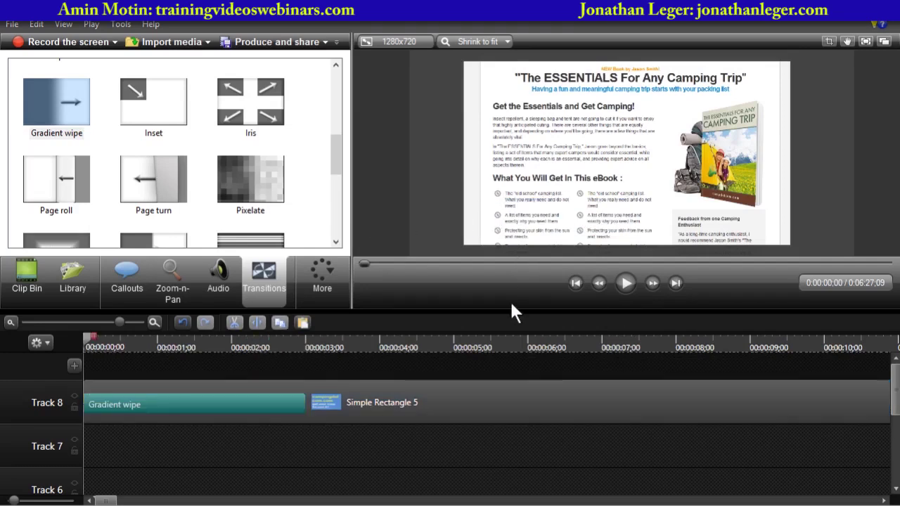
drag(512, 305, 564, 430)
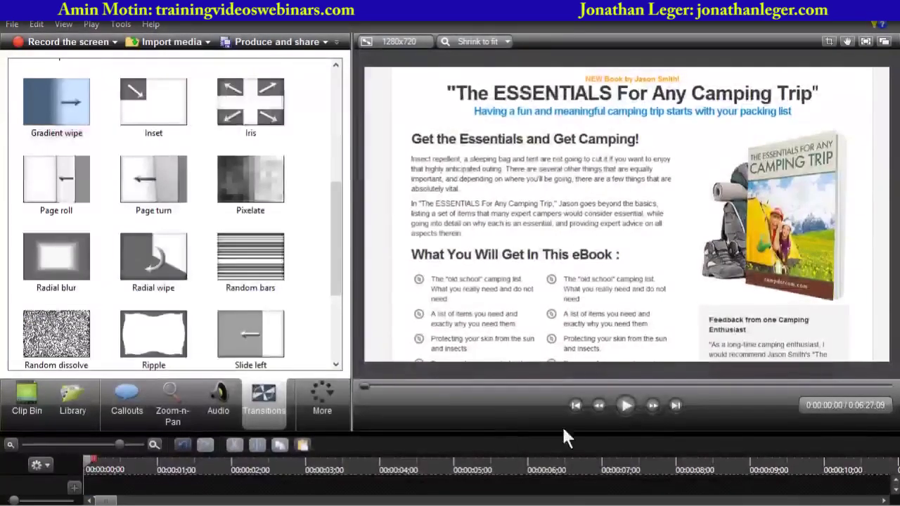
click(627, 408)
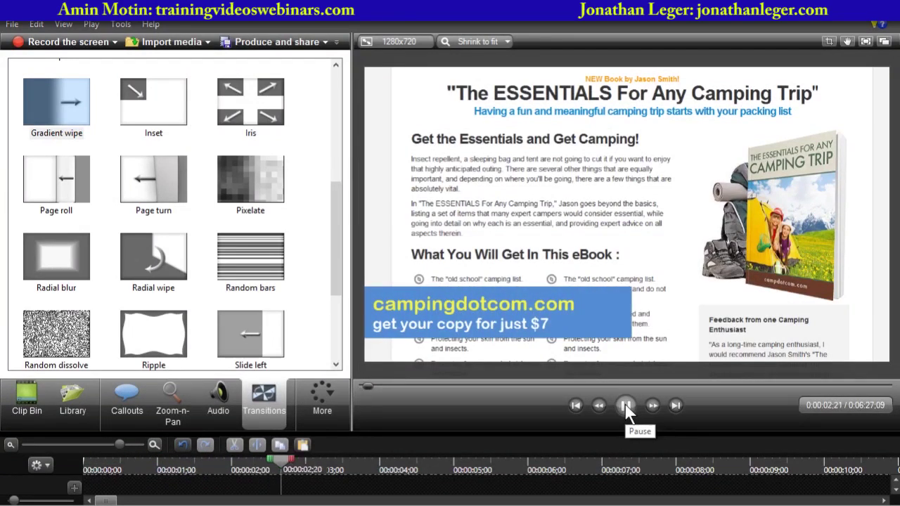
click(625, 408)
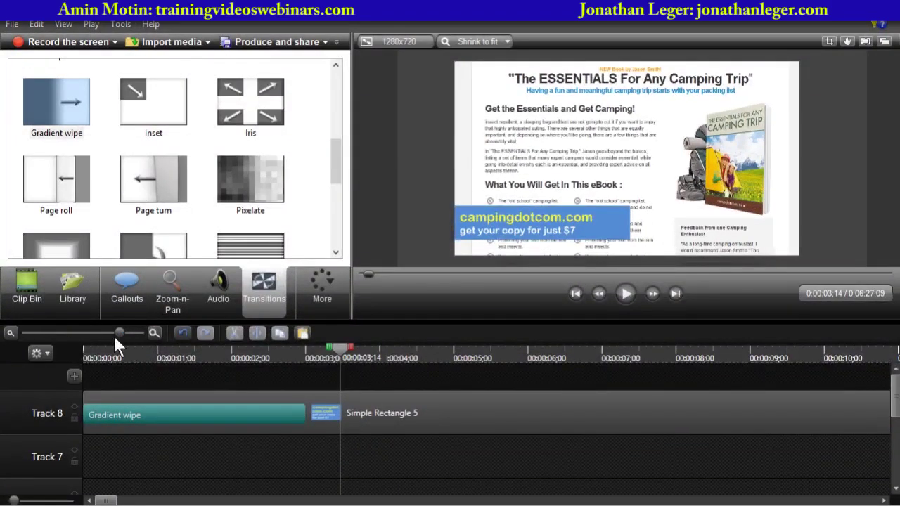
Step: Add a Shadow effect to the campingdotcom.com callout at 0:00:03 and deselect it
drag(118, 331, 24, 332)
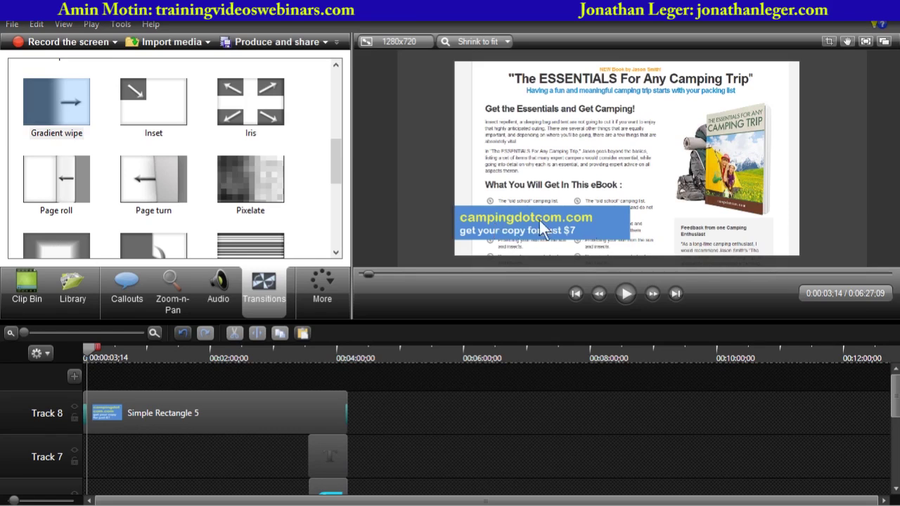
mouse_move(89, 350)
mouse_down()
mouse_move(342, 351)
mouse_move(87, 356)
mouse_up()
click(195, 416)
click(137, 287)
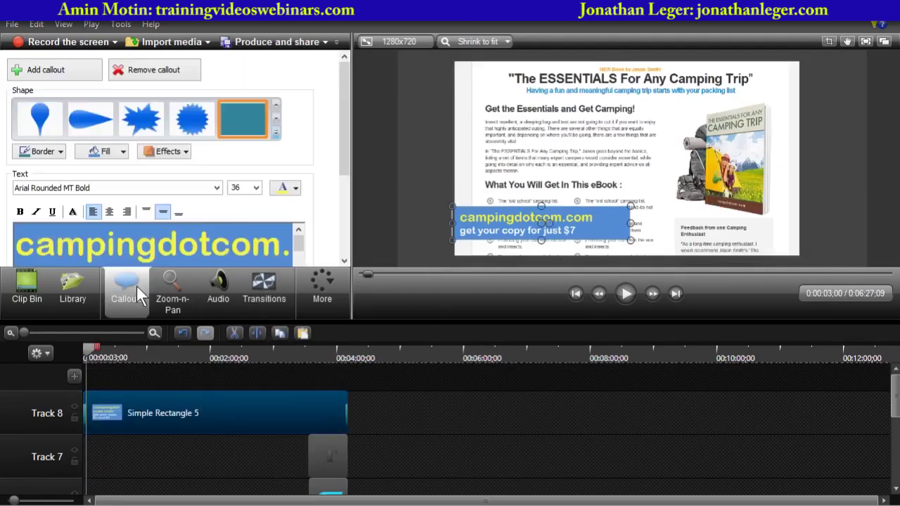
drag(345, 143, 371, 139)
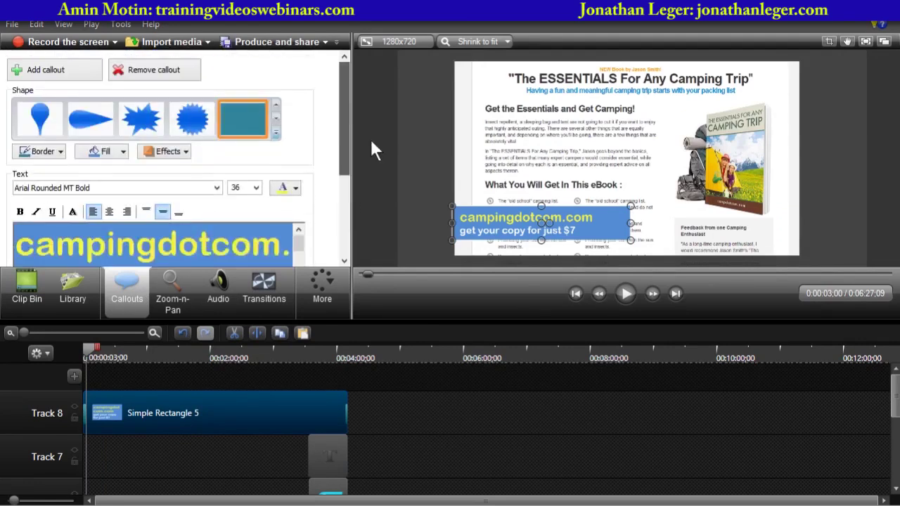
click(185, 152)
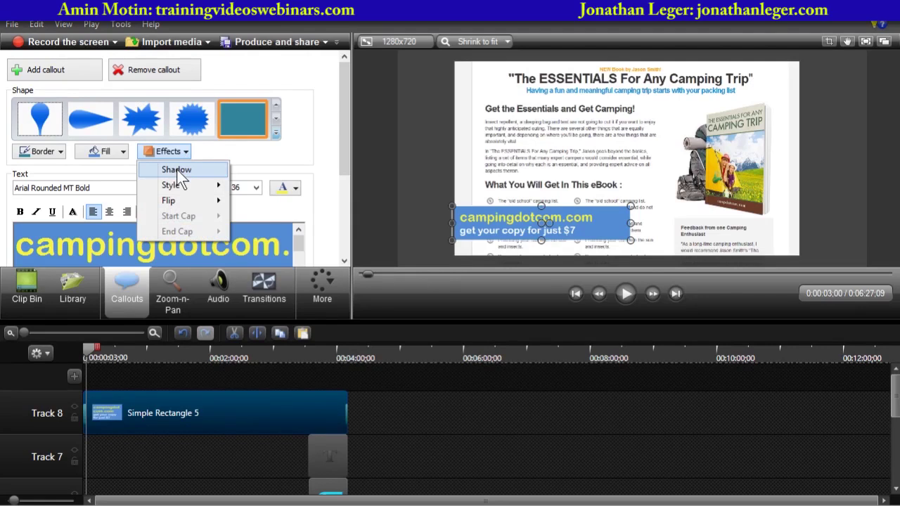
click(178, 171)
click(373, 234)
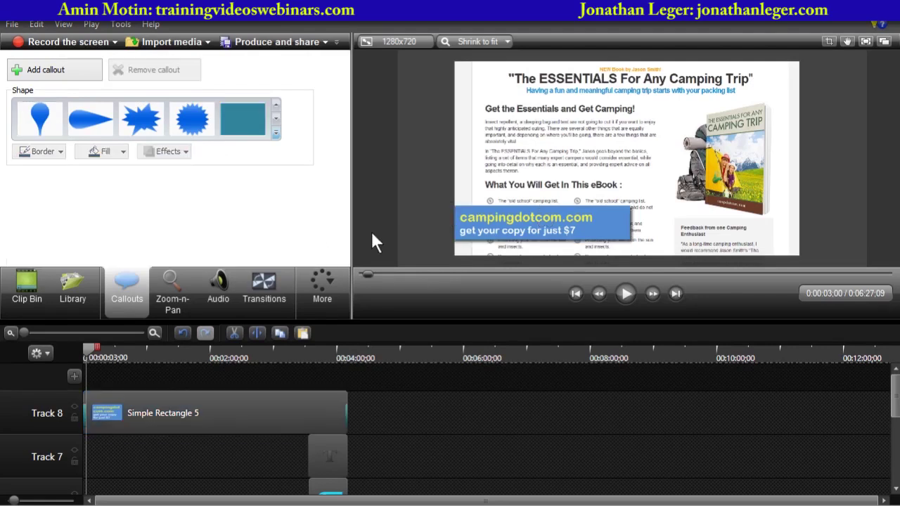
Step: Replay the start to check the shadowed callout, then enlarge the timeline to show Track 8
click(87, 349)
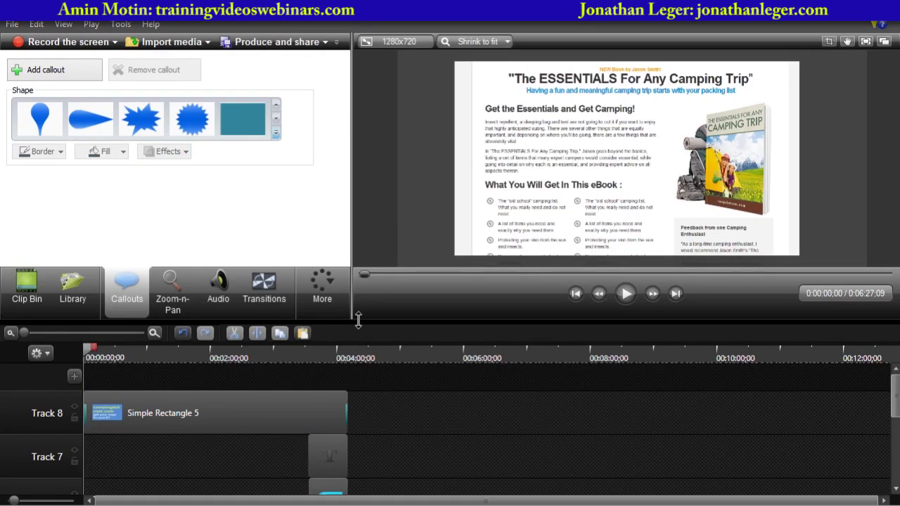
drag(358, 320, 344, 419)
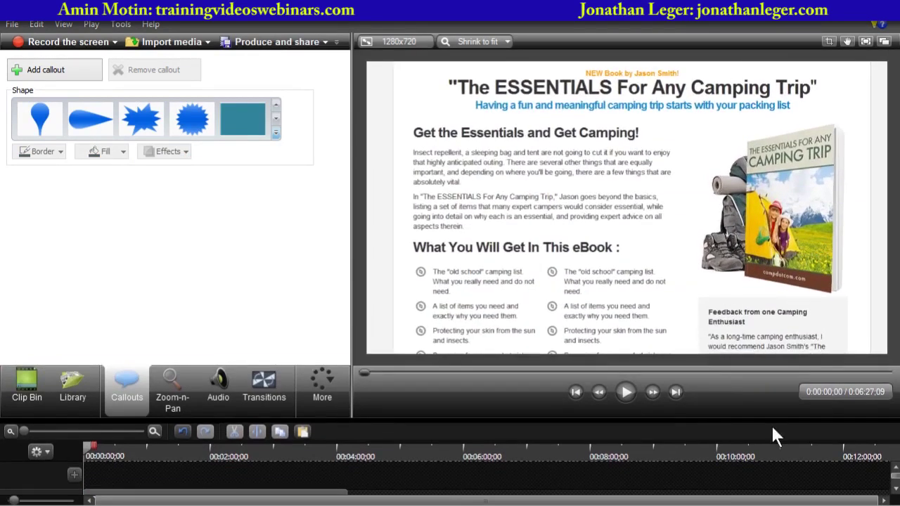
click(628, 392)
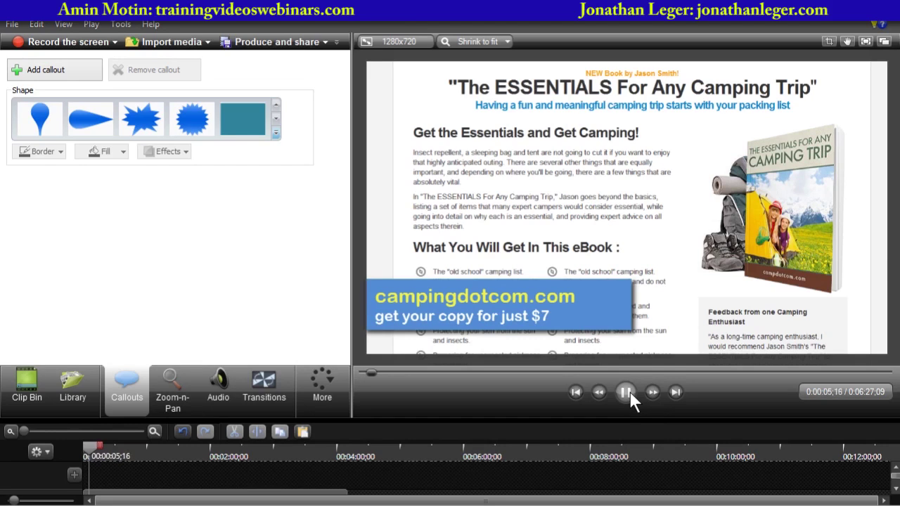
click(628, 393)
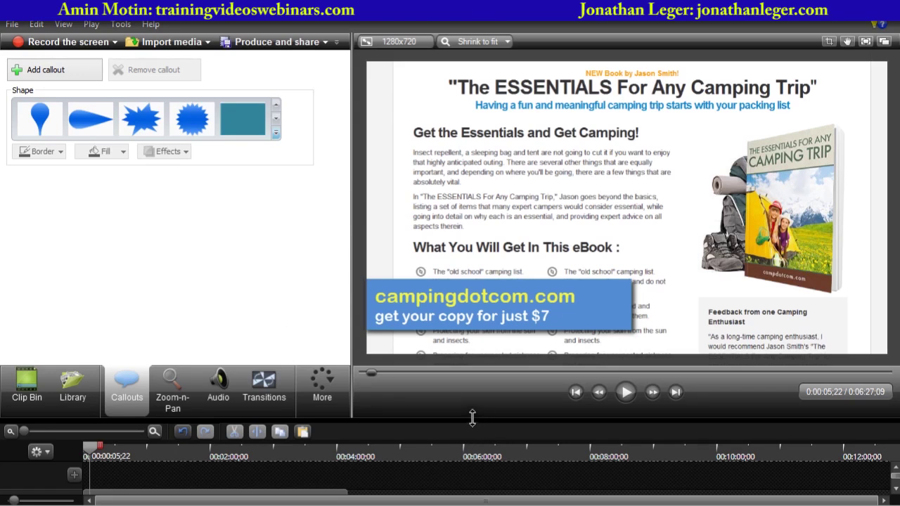
drag(472, 420, 465, 291)
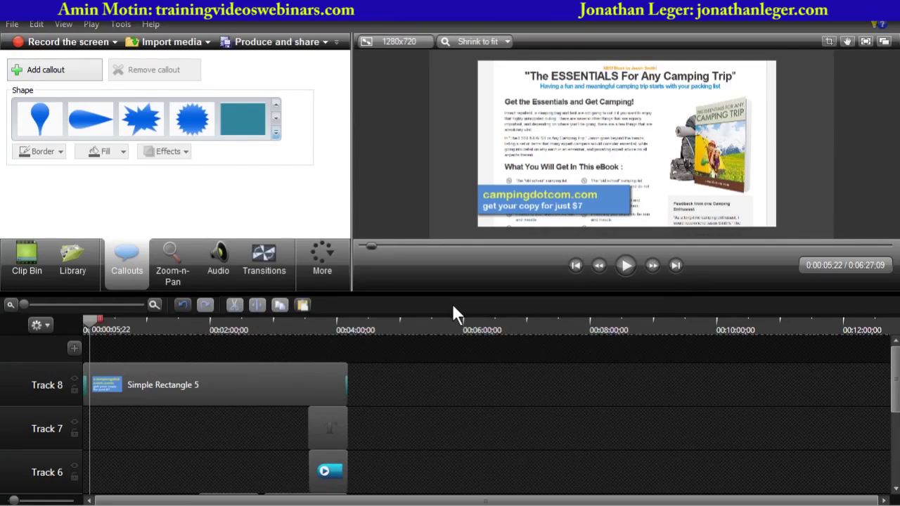
Step: In the Simple Rectangle 5 callout, delete the 'get your copy for just $7' line
click(209, 387)
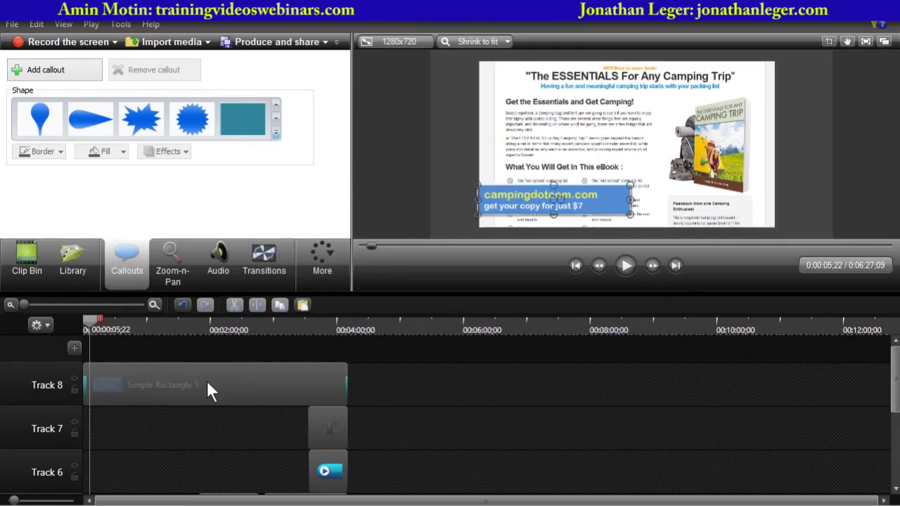
drag(341, 123, 344, 183)
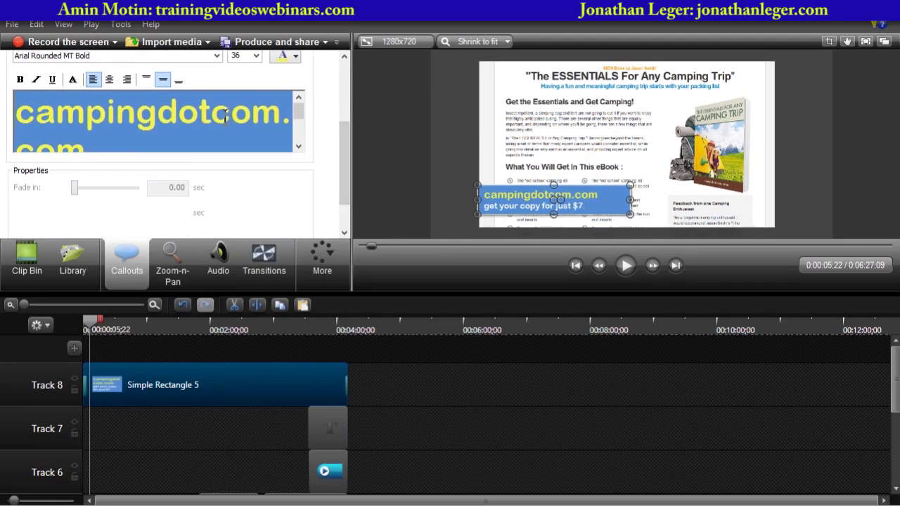
key(ctrl+a)
scroll(225, 116, down, 2)
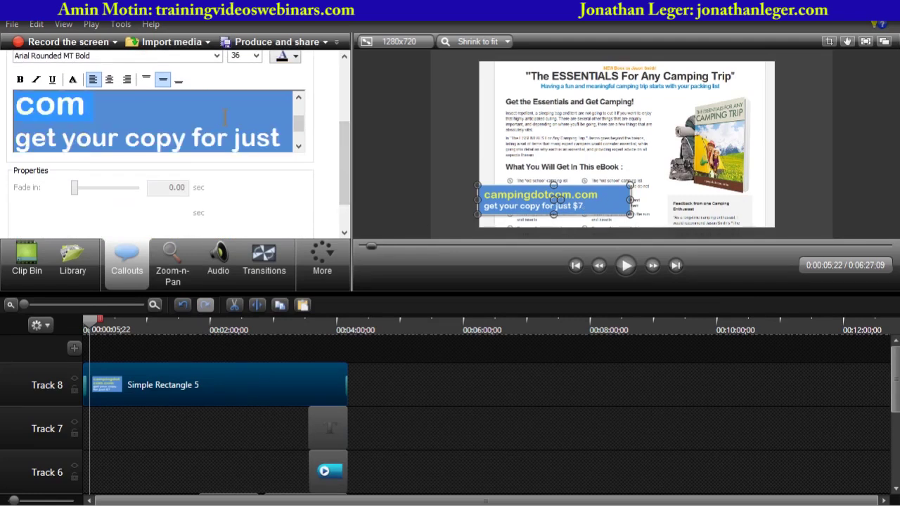
click(225, 116)
key(Delete)
key(Delete)
key(Delete)
key(Delete)
key(Delete)
key(Delete)
key(Delete)
key(Delete)
key(Delete)
key(Delete)
key(Delete)
key(Delete)
key(Delete)
key(Delete)
key(Delete)
key(Delete)
key(Delete)
key(Delete)
key(Delete)
key(Delete)
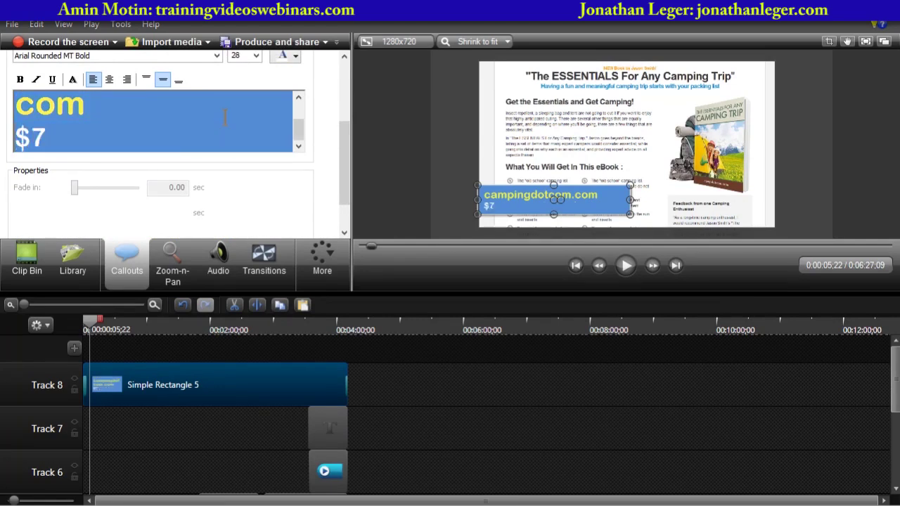
Step: Set all the remaining callout text to 24 pt
key(ctrl+a)
key(ctrl+c)
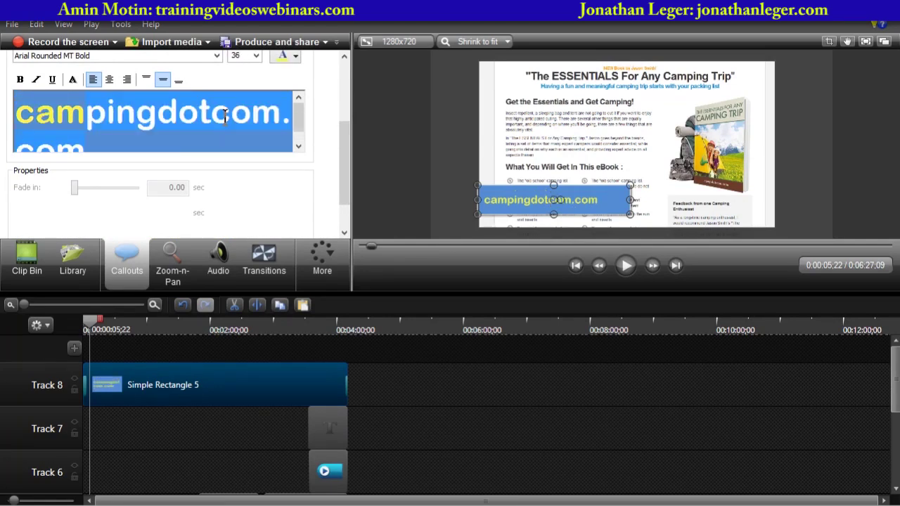
click(255, 56)
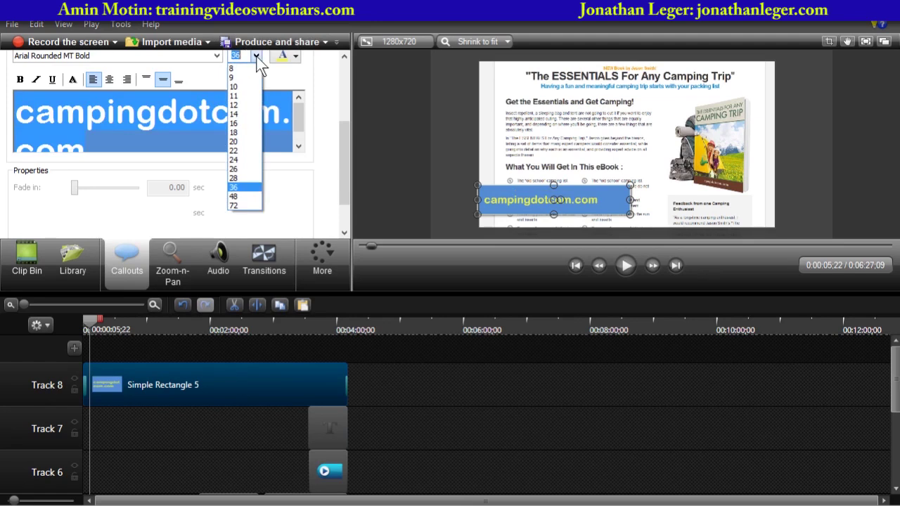
click(239, 160)
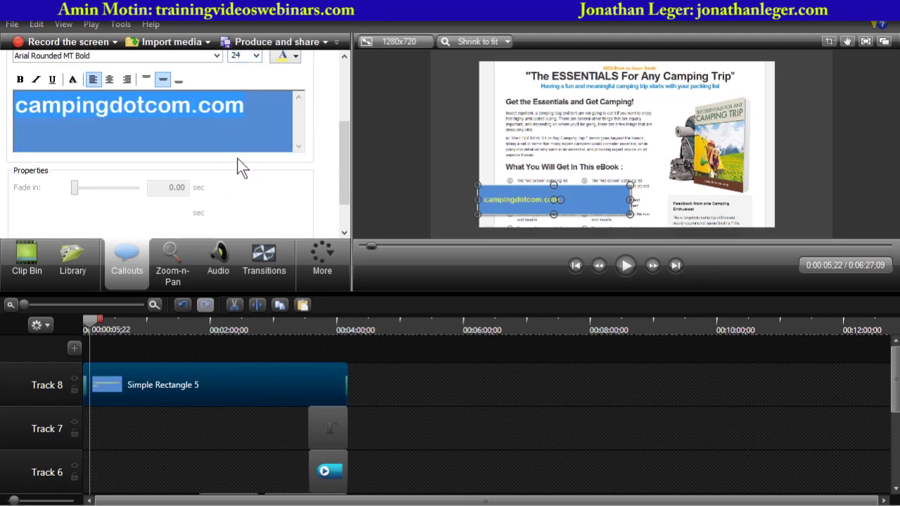
click(257, 105)
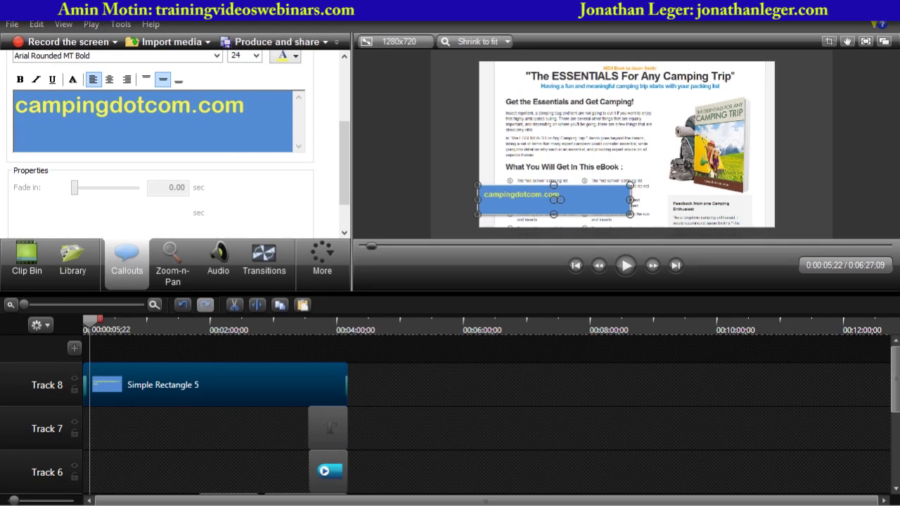
Step: Add easywpplugins.com and TrainingVideosWebinars.com as the second and third lines
key(Return)
key(ctrl+v)
text(easywpp)
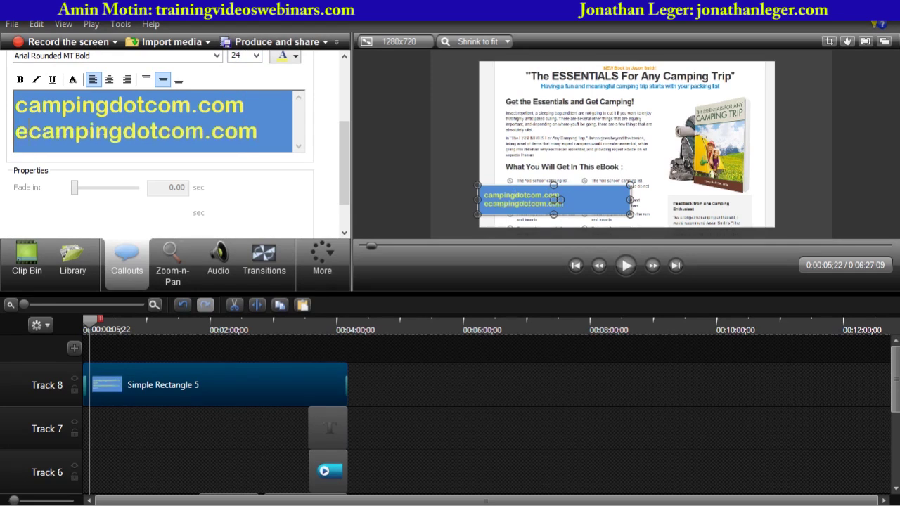
text(lugins.com)
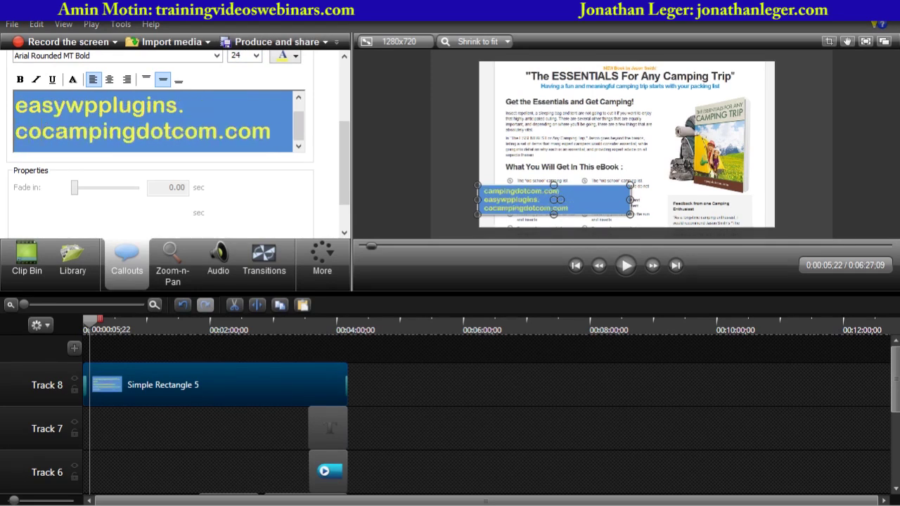
key(Delete)
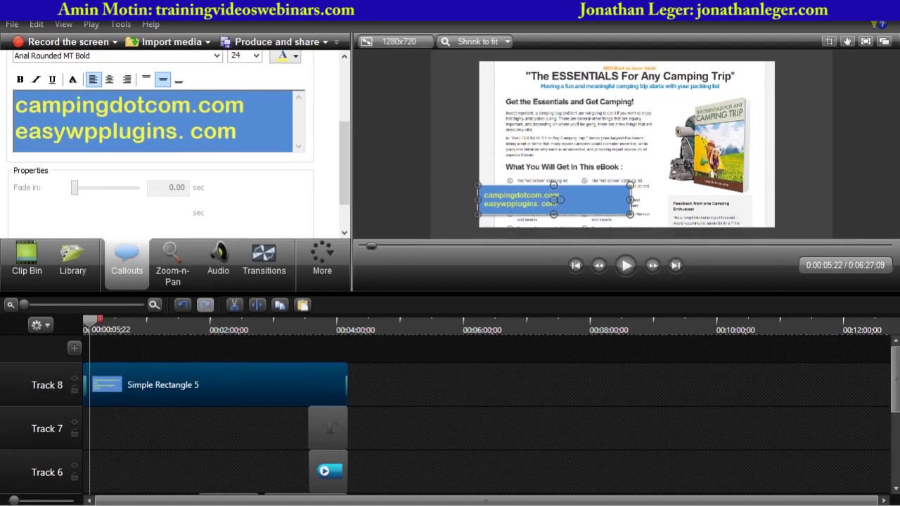
key(Return)
text(tvw)
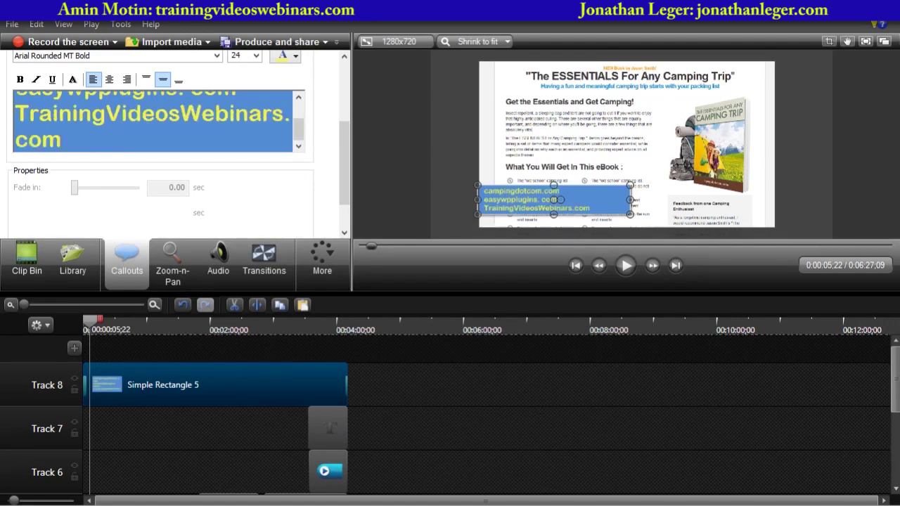
click(459, 210)
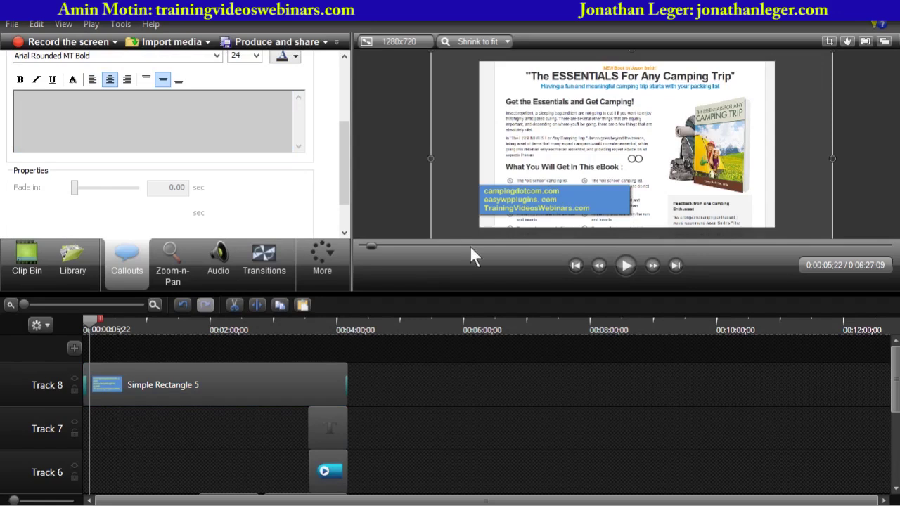
drag(412, 290, 408, 453)
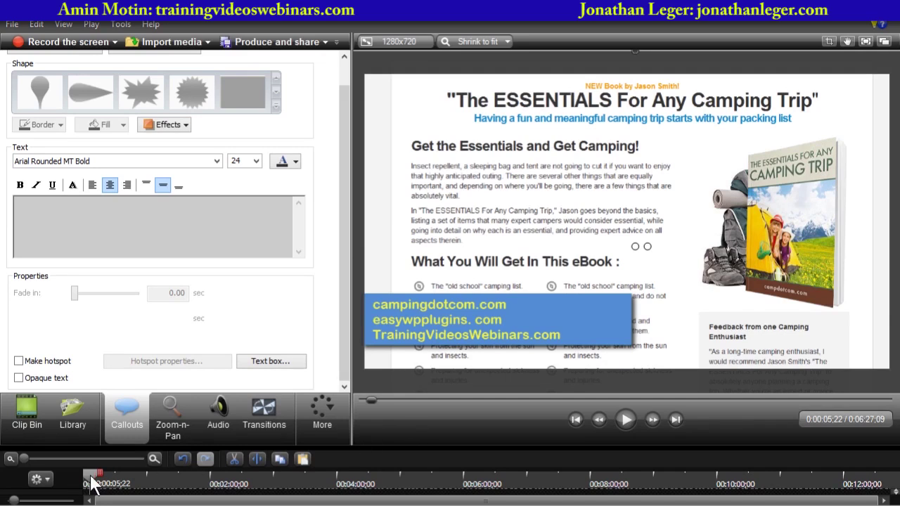
drag(91, 484, 8, 482)
click(626, 419)
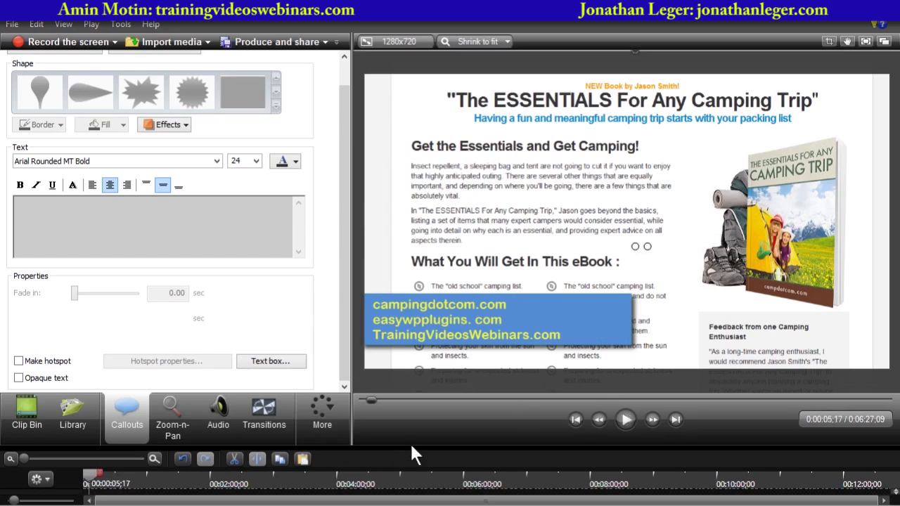
drag(412, 446, 399, 259)
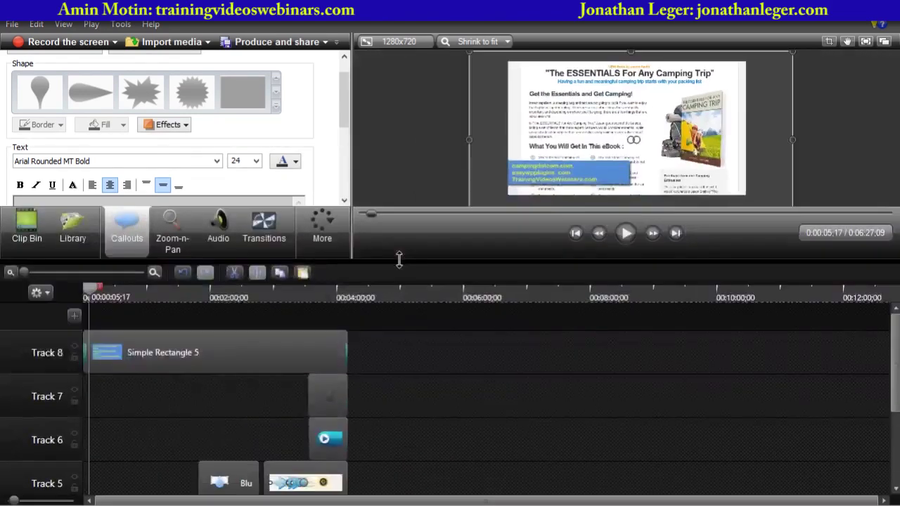
Step: Copy the Simple Rectangle 5 callout and move the original later, to around 2:34
click(172, 345)
right_click(172, 345)
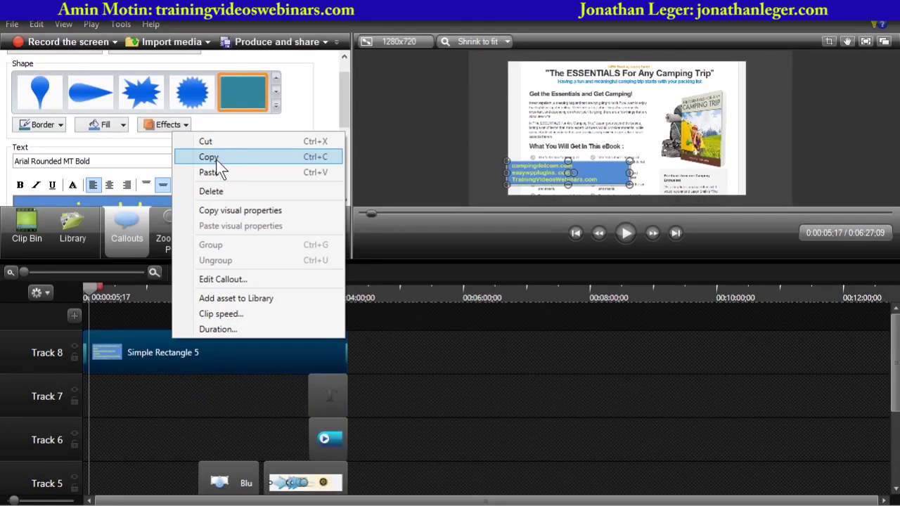
click(160, 351)
right_click(160, 351)
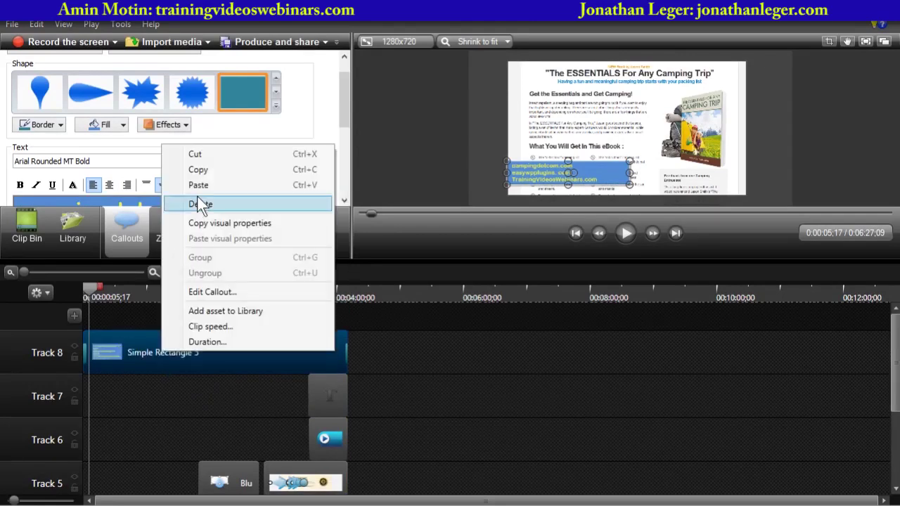
click(204, 169)
drag(227, 350, 356, 348)
drag(97, 290, 43, 302)
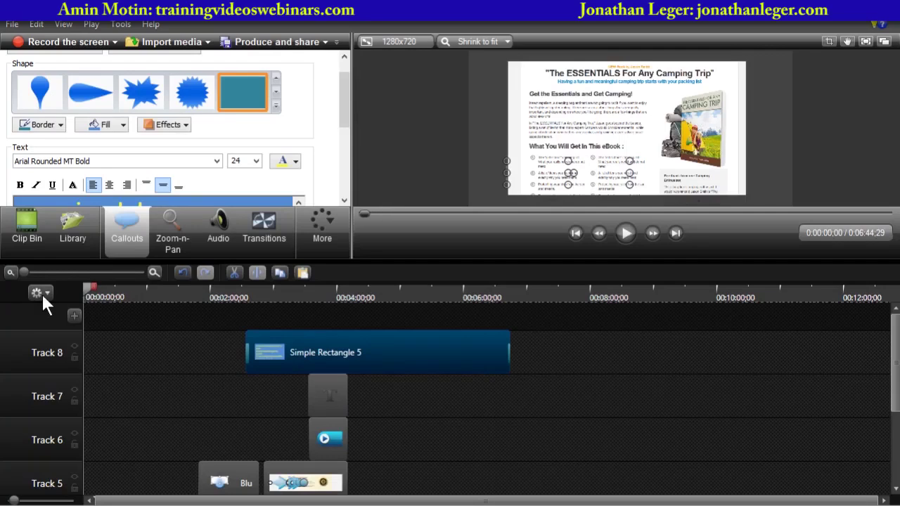
Step: Paste the copy as Simple Rectangle 6 and shorten it
right_click(87, 351)
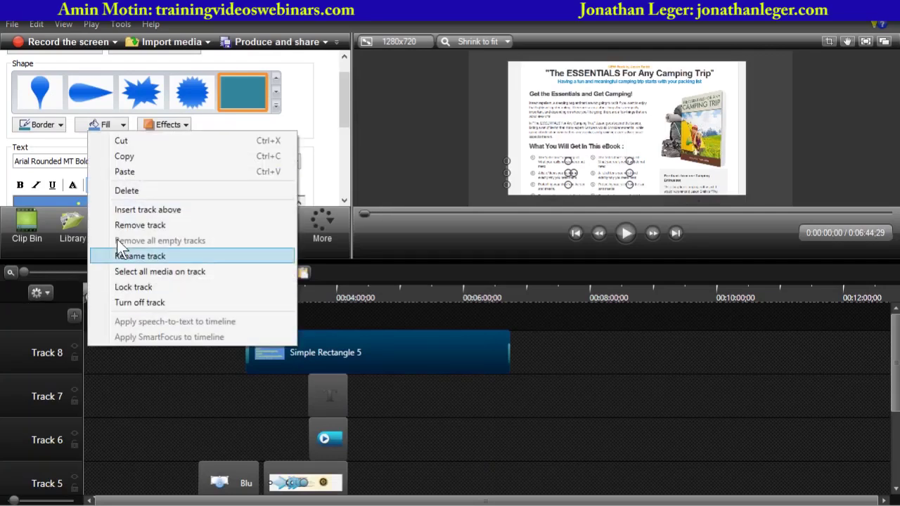
click(127, 173)
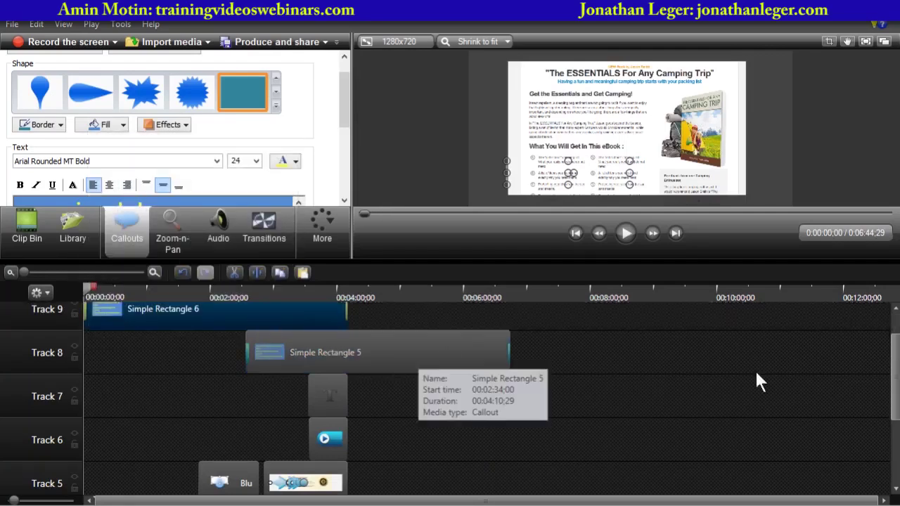
scroll(889, 373, up, 1)
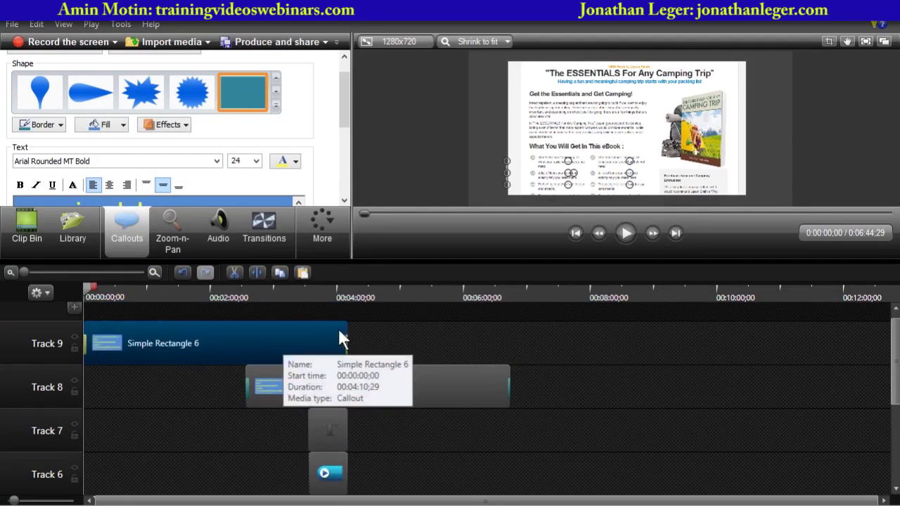
drag(344, 339, 169, 365)
Step: Change the copy's text to 'Presented by' plus the presenter's name, ending it at 0:46
scroll(343, 131, down, 3)
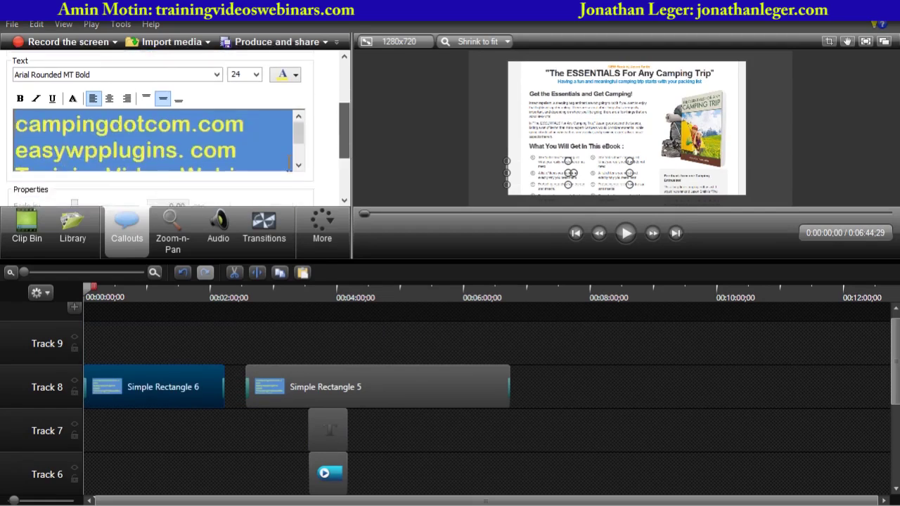
triple_click(234, 161)
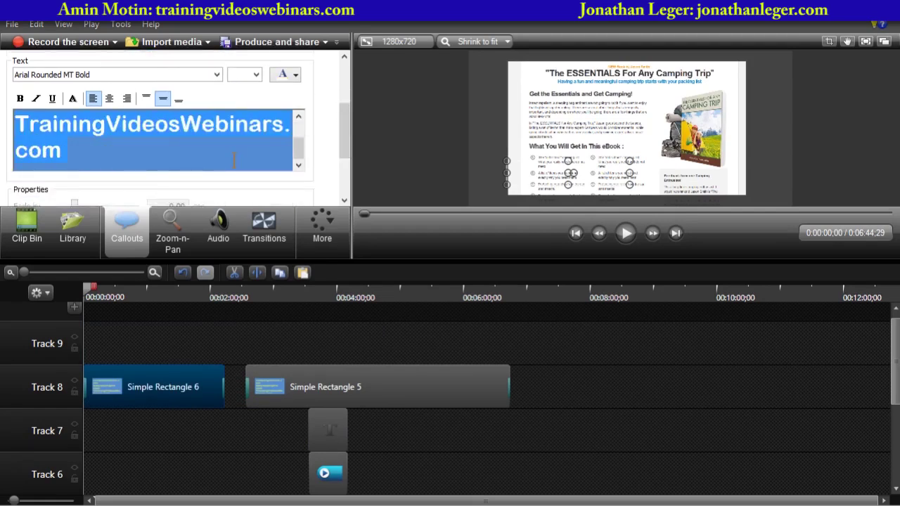
text(Presented b)
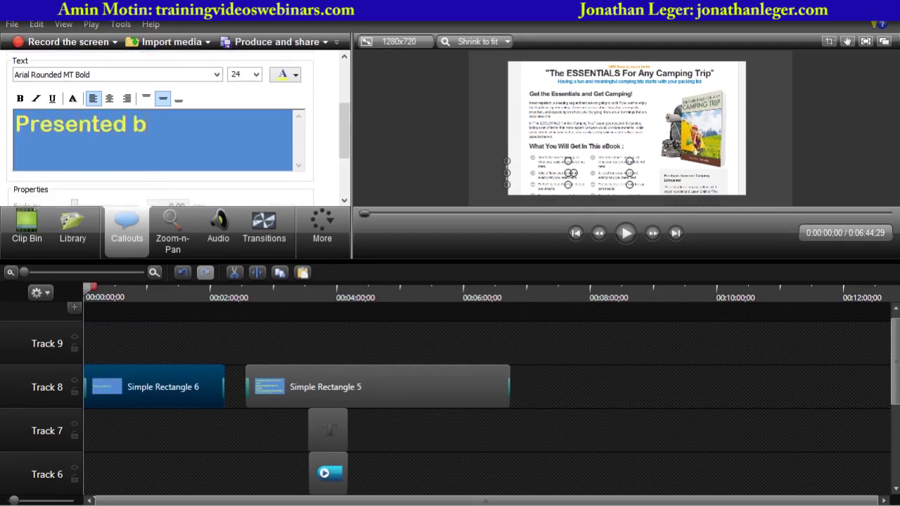
text(y)
key(Return)
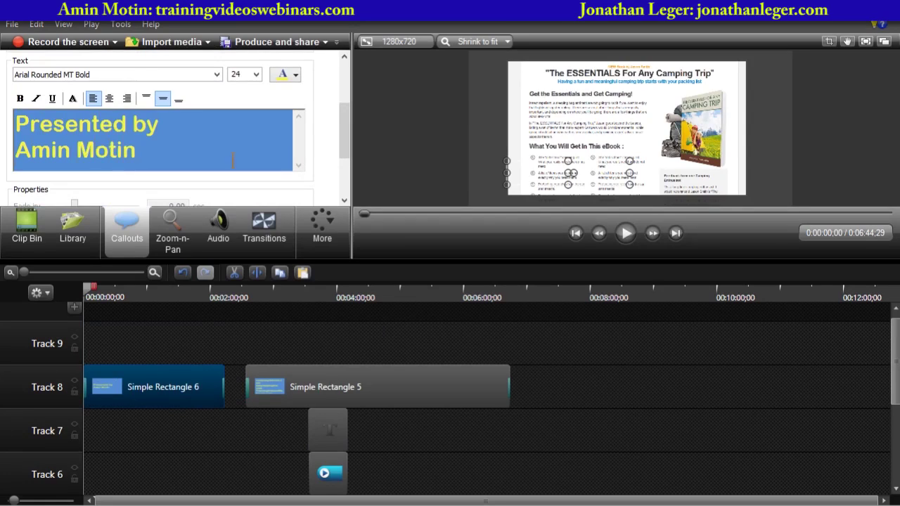
drag(86, 289, 135, 291)
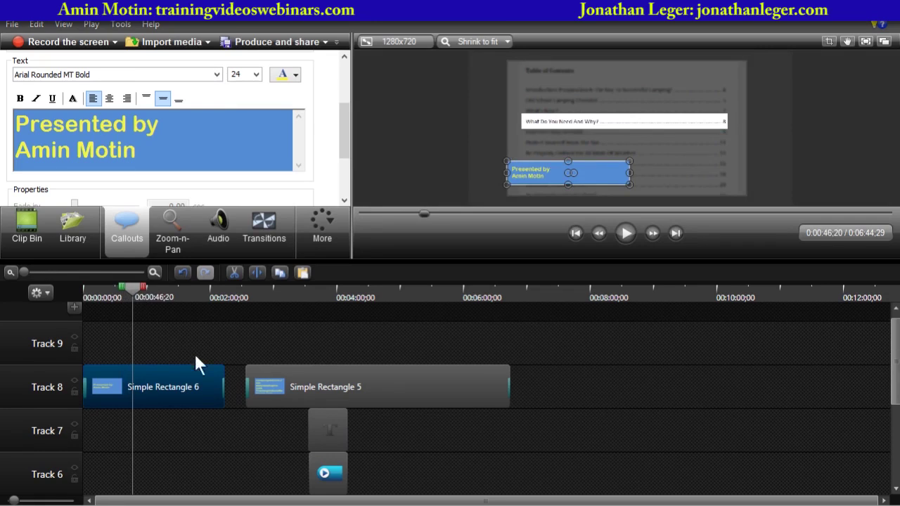
drag(224, 369, 132, 370)
Step: Paste a copy of the callout onto Track 8 and retype it as 'My weight loss websites are'
right_click(96, 369)
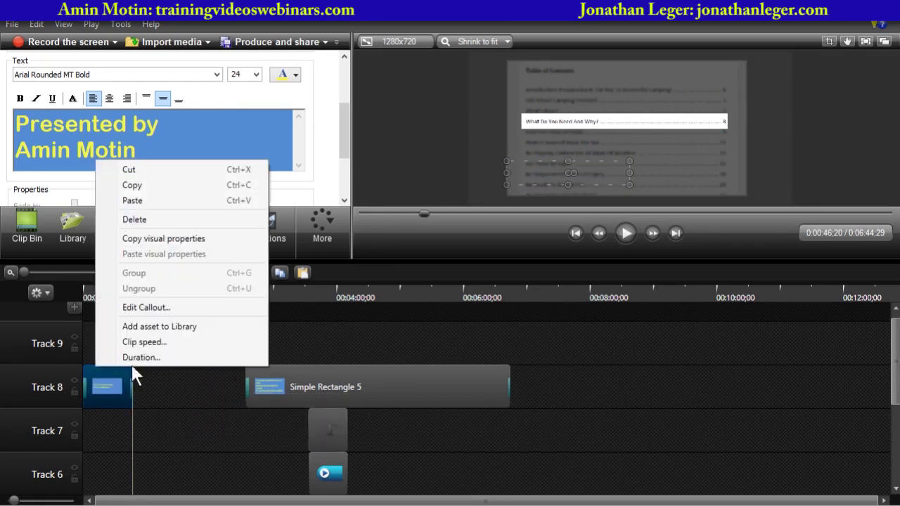
click(137, 186)
right_click(152, 385)
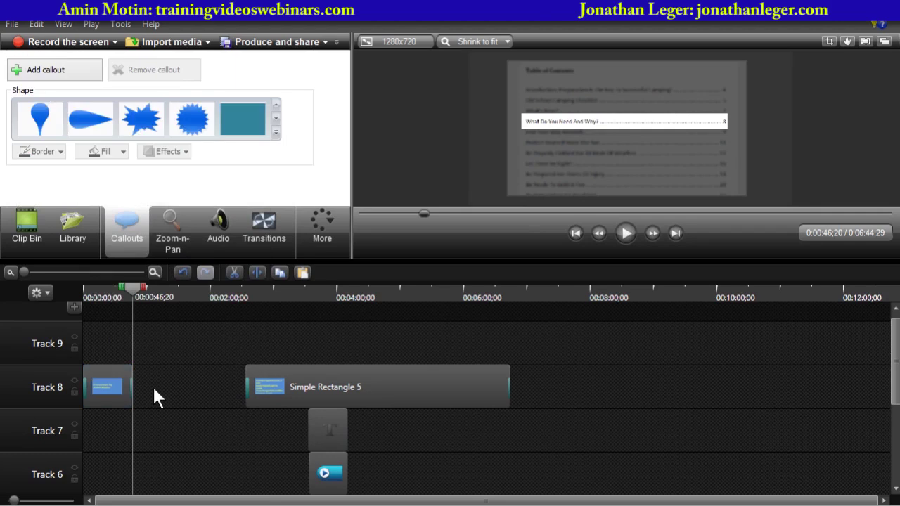
click(182, 207)
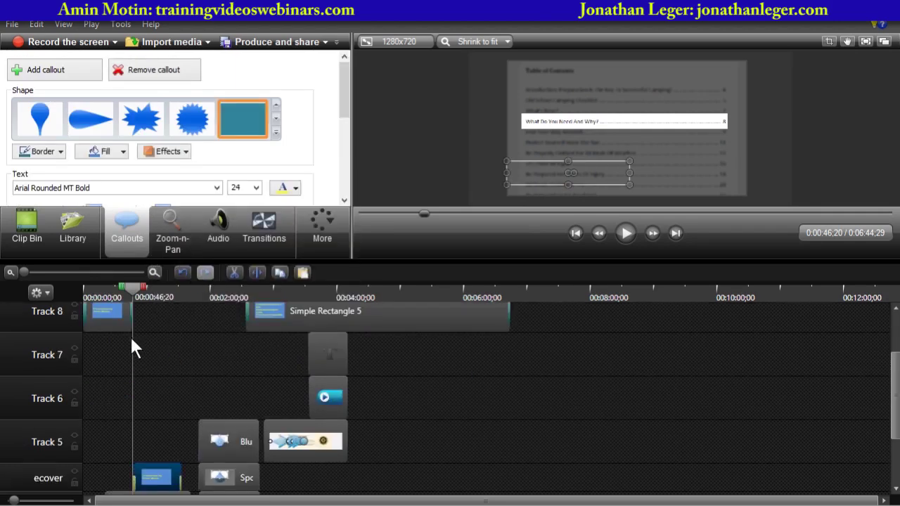
drag(158, 479, 159, 322)
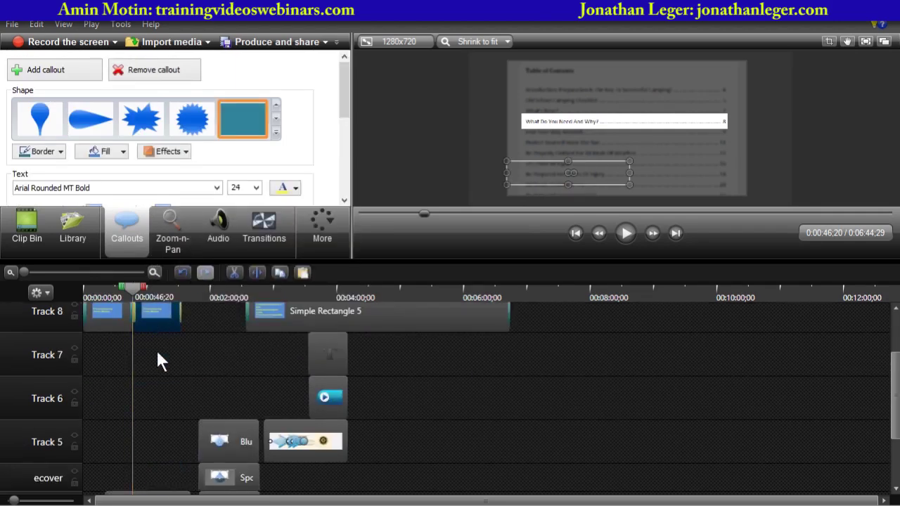
scroll(171, 368, up, 1)
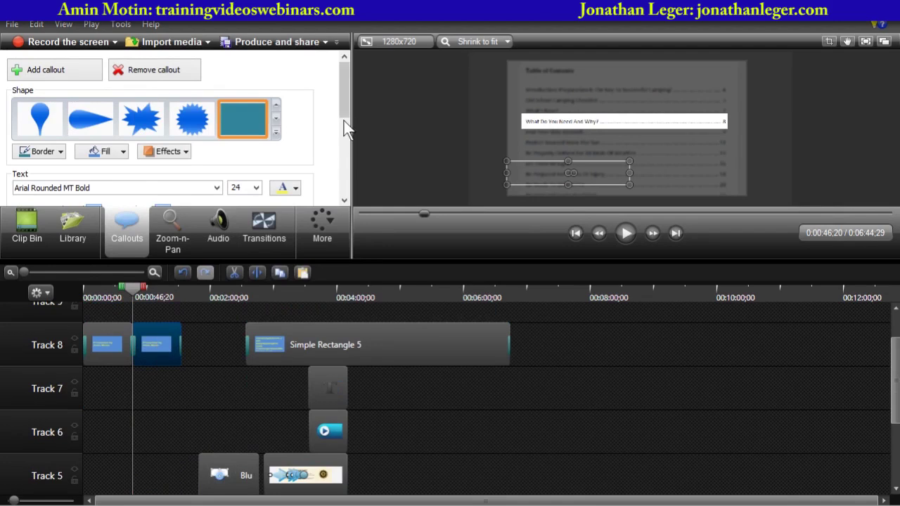
scroll(341, 137, down, 3)
key(ctrl+a)
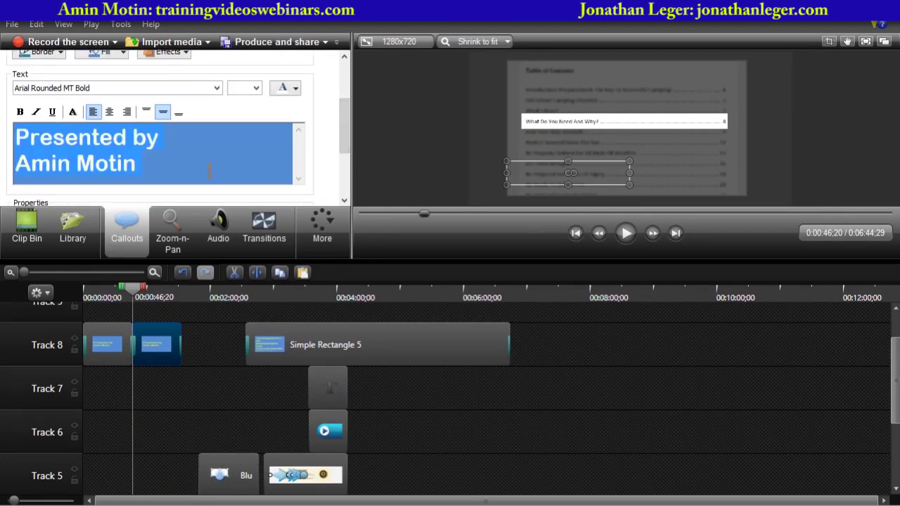
text(My)
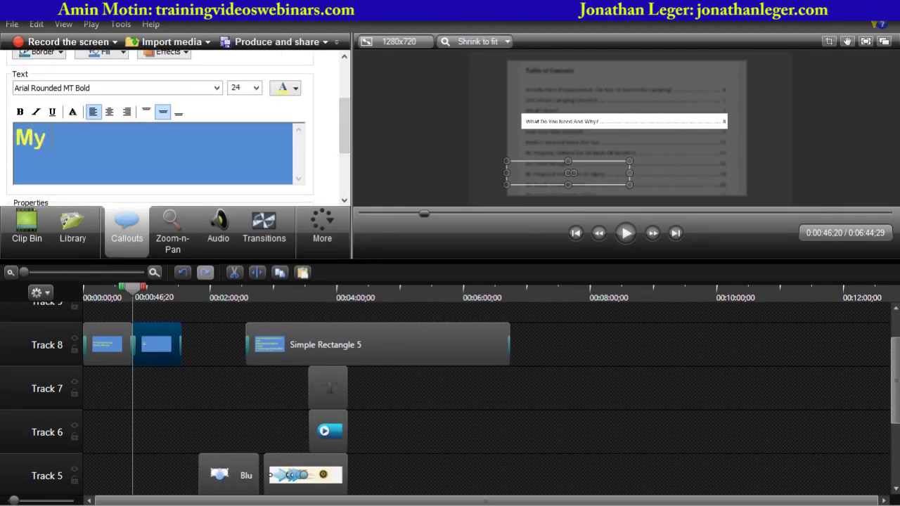
text( weight loss website)
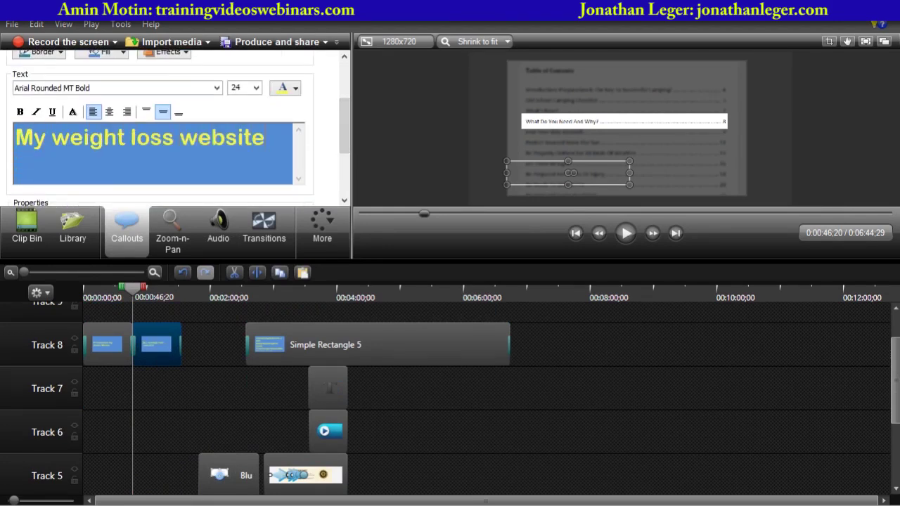
text(s are:)
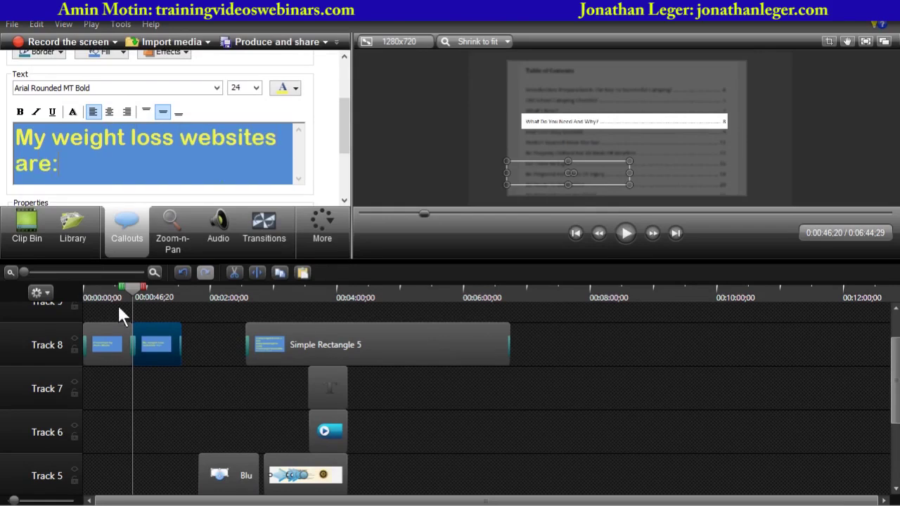
Step: Trim the callouts and slide them together so they play back to back
drag(133, 291, 144, 291)
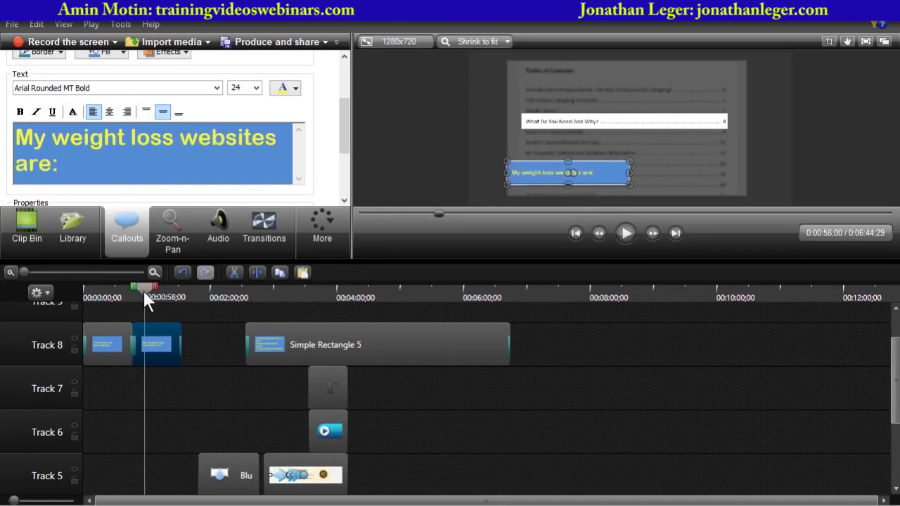
drag(325, 327, 228, 330)
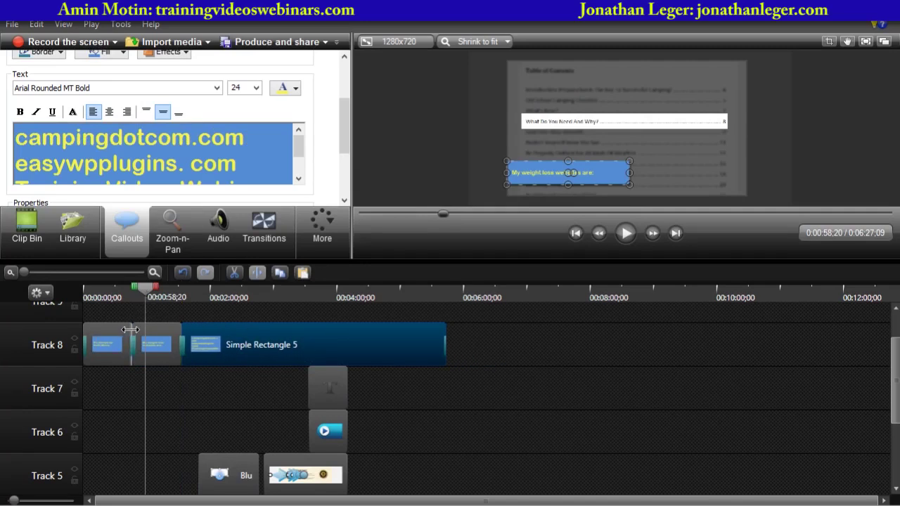
drag(130, 334, 106, 333)
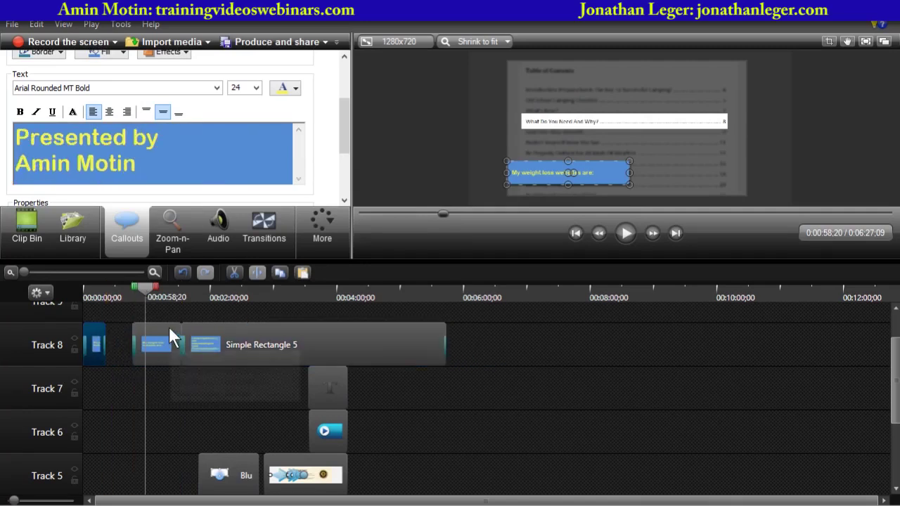
drag(169, 328, 124, 325)
drag(214, 332, 159, 329)
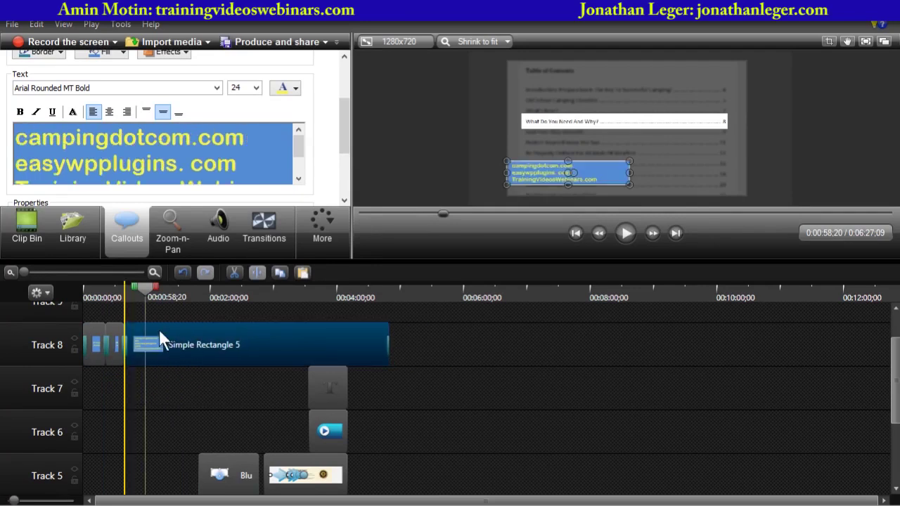
drag(148, 286, 44, 289)
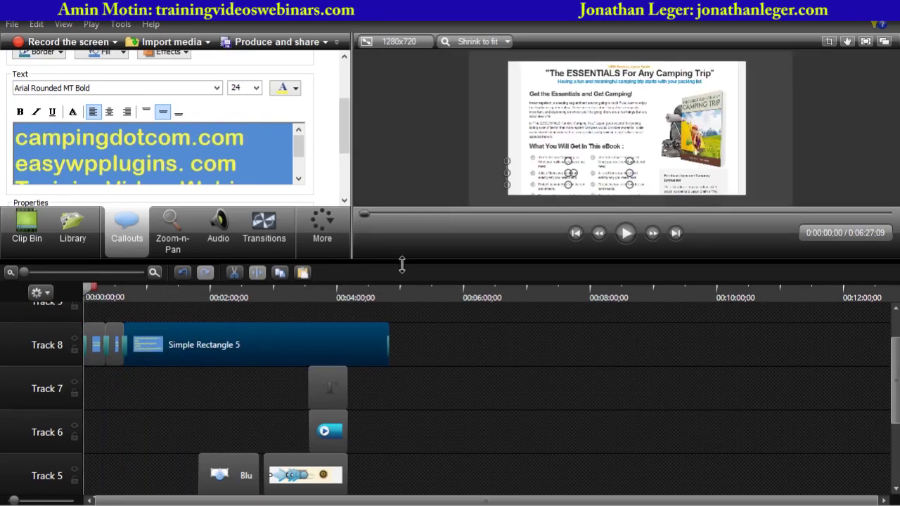
drag(401, 265, 380, 408)
click(496, 380)
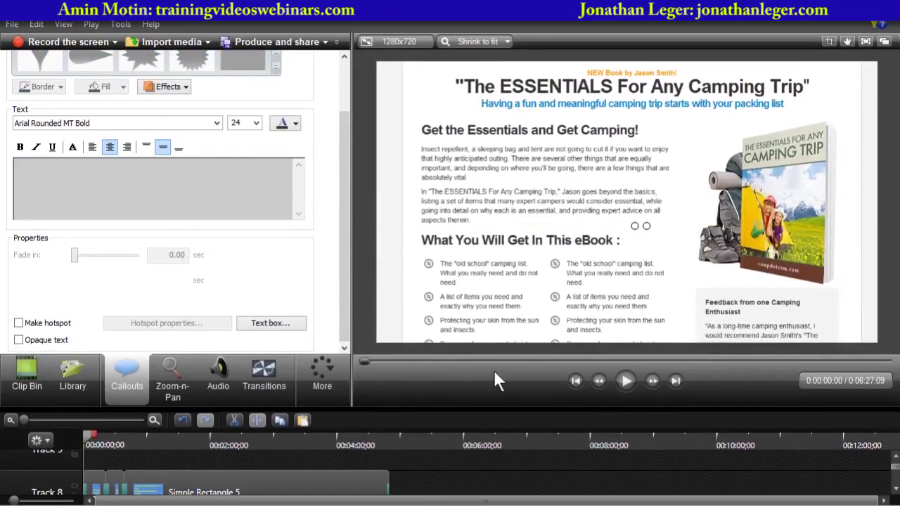
click(626, 383)
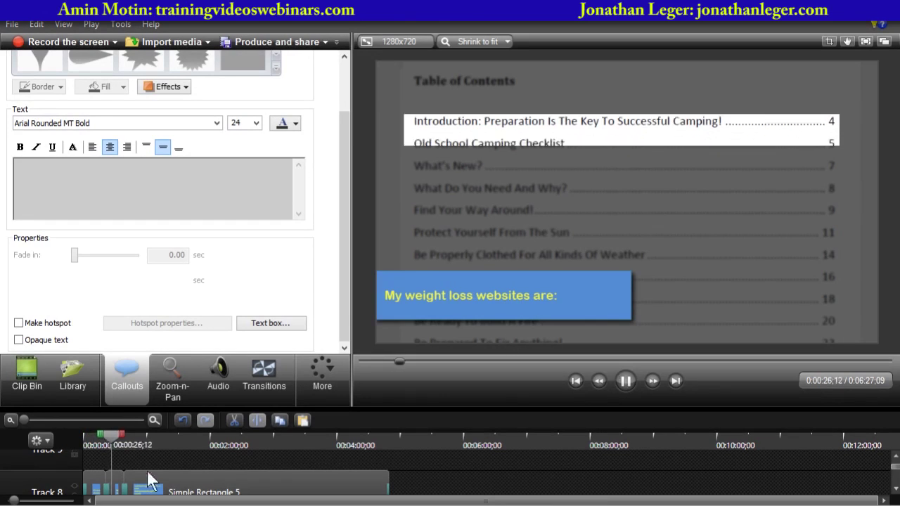
click(111, 436)
drag(112, 436, 121, 436)
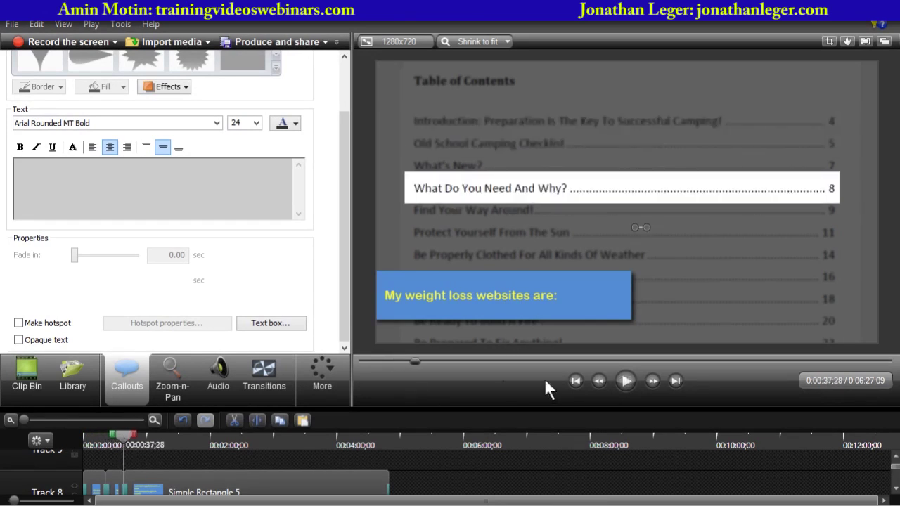
click(628, 381)
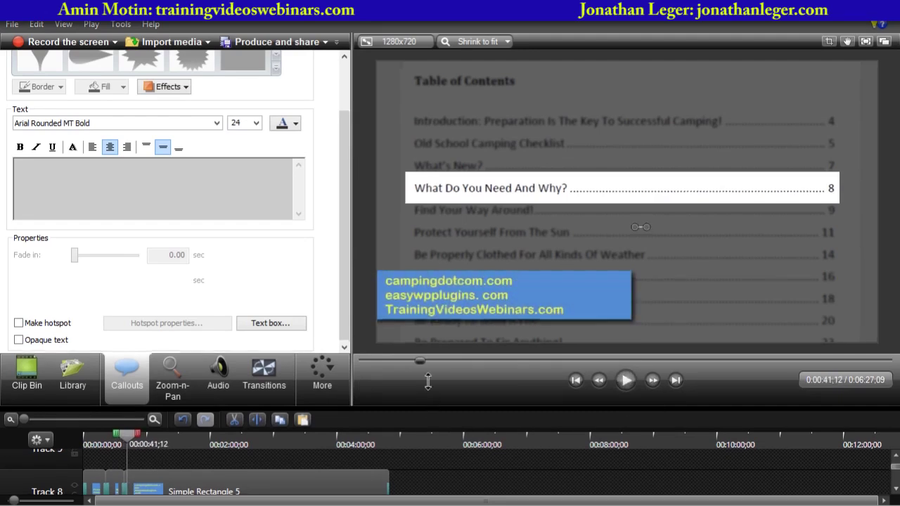
drag(429, 415, 428, 340)
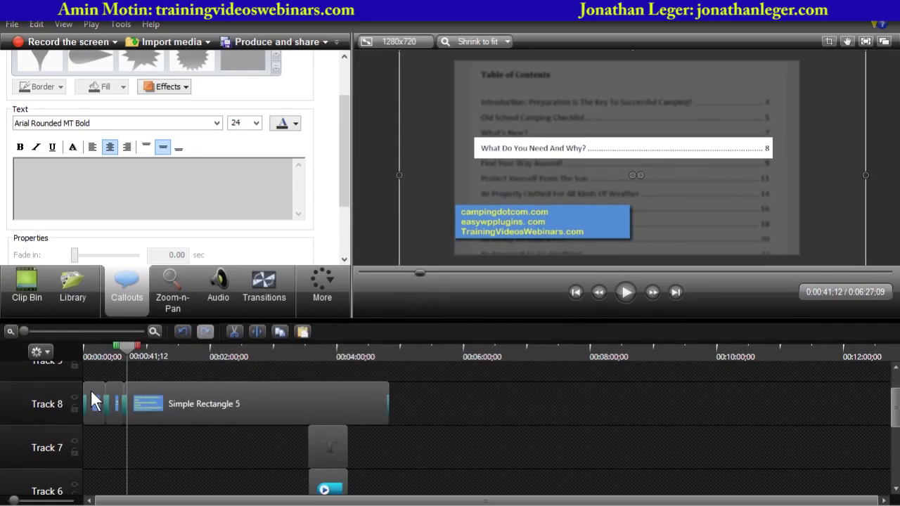
click(89, 399)
click(96, 351)
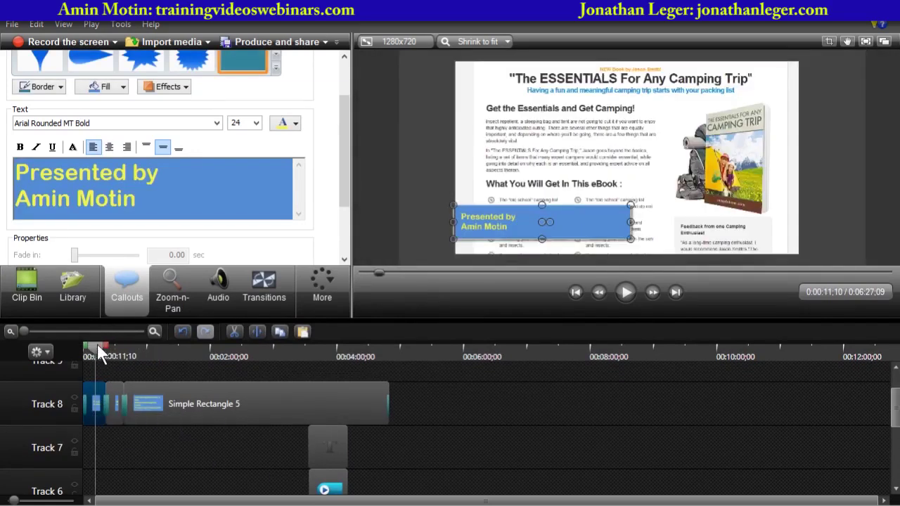
drag(97, 345, 199, 369)
click(387, 229)
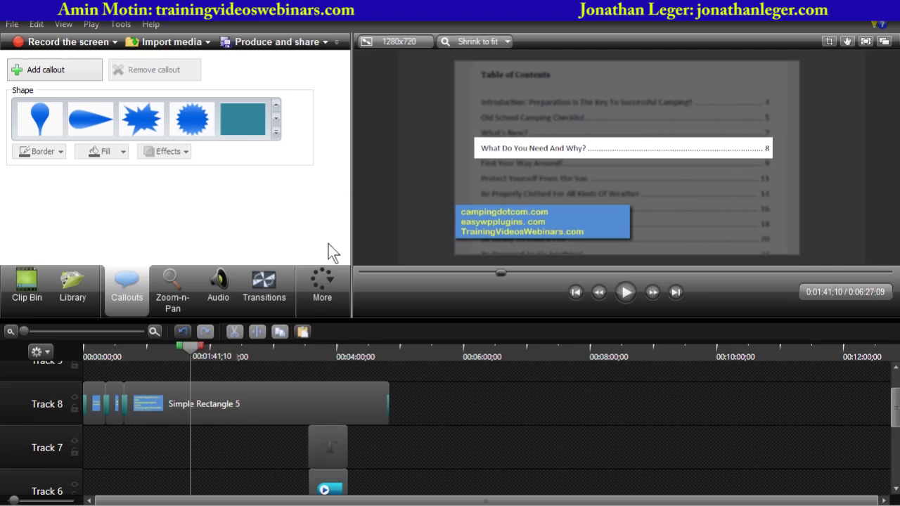
Step: Delete the small callout clip from Track 8 and move the playhead to 0:13;10
drag(433, 319, 437, 230)
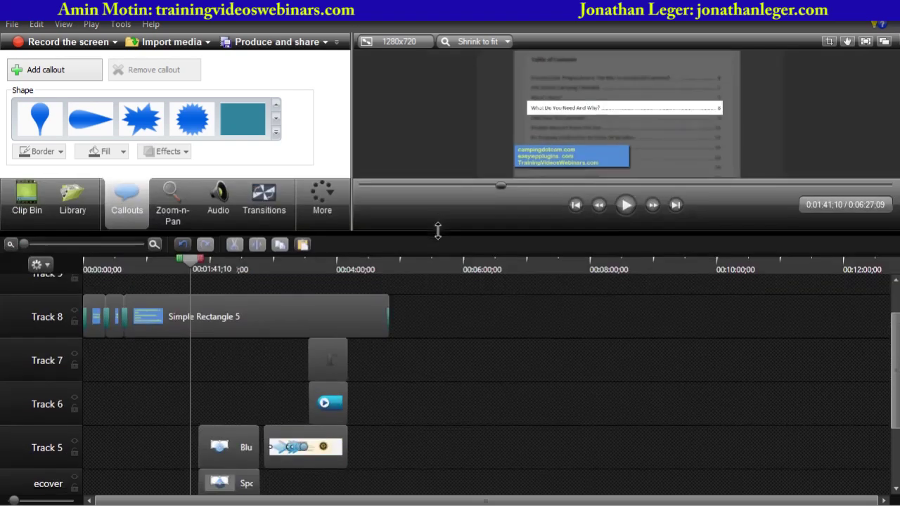
click(113, 302)
key(Delete)
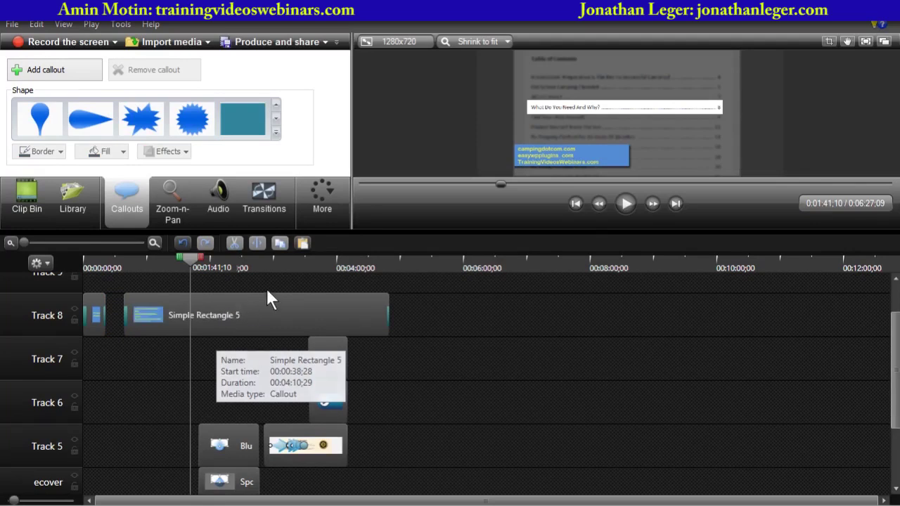
click(97, 268)
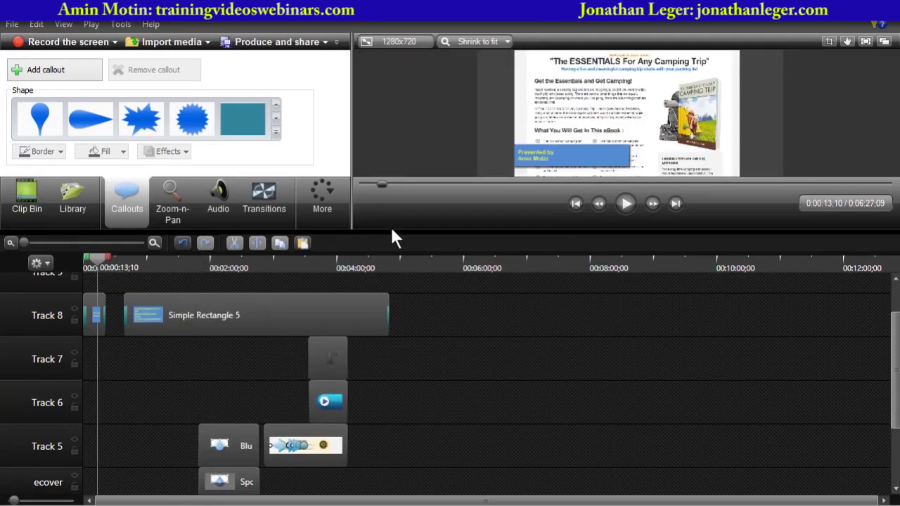
Step: Join the presenter callout onto one line at 18 pt and shrink its box to one line tall
drag(391, 230, 393, 262)
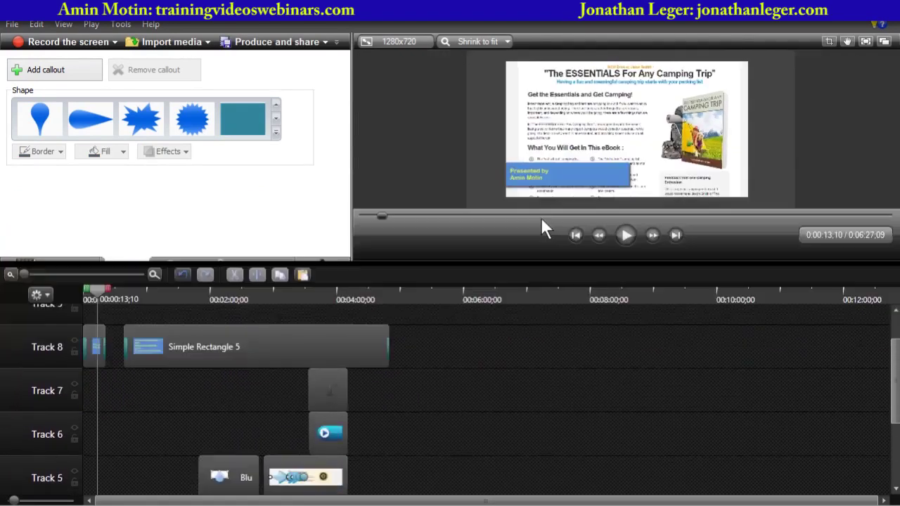
click(547, 176)
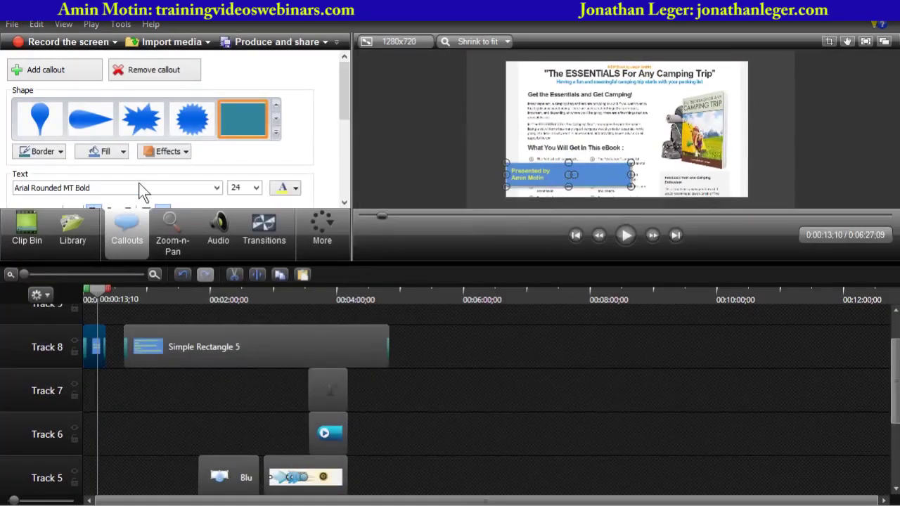
drag(345, 115, 345, 147)
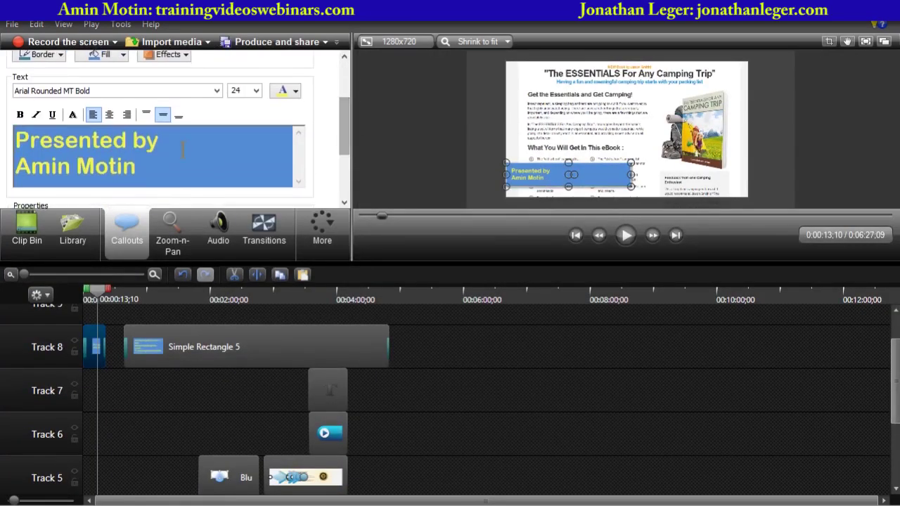
key(BackSpace)
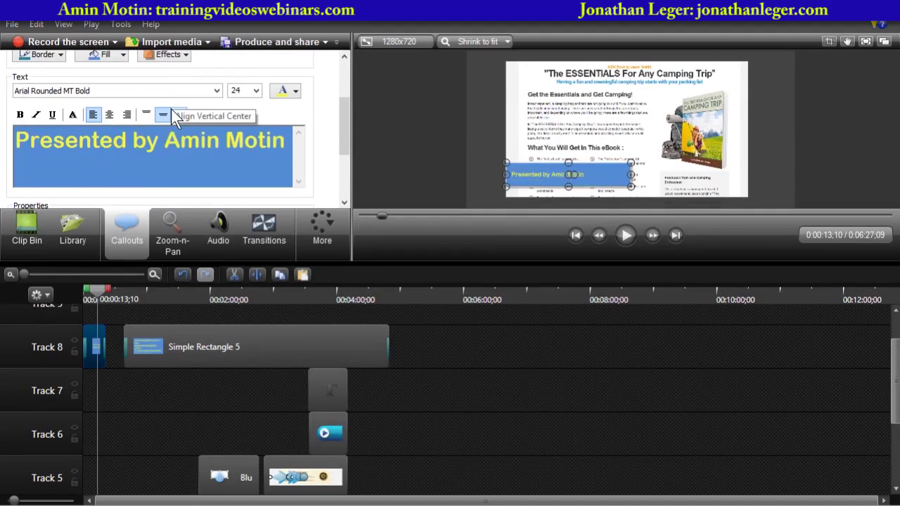
triple_click(220, 140)
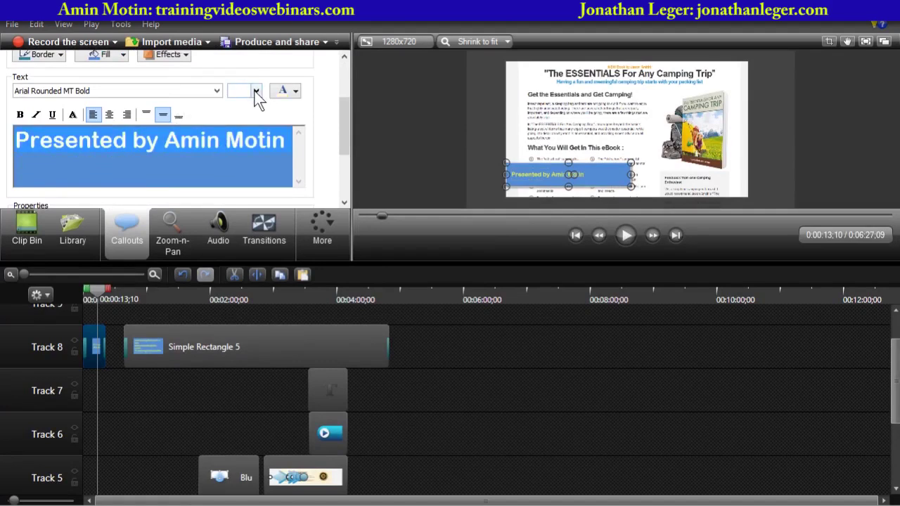
click(256, 92)
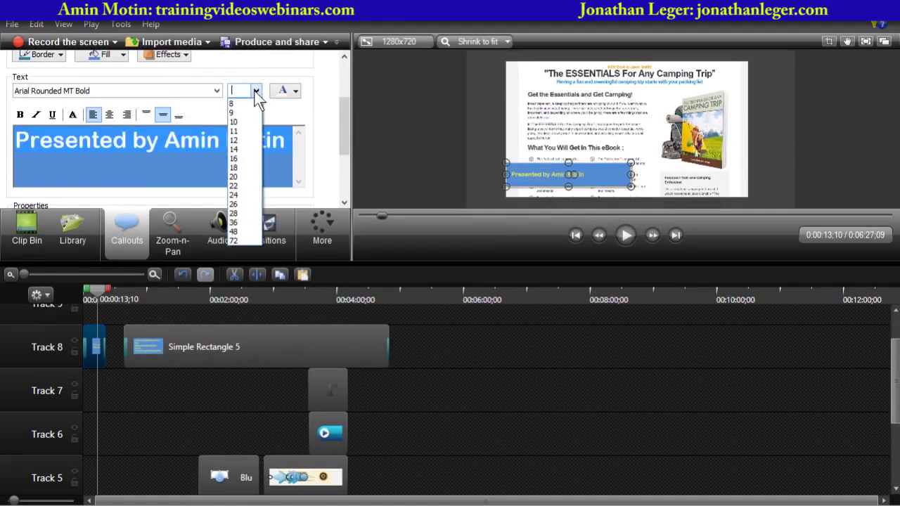
click(234, 167)
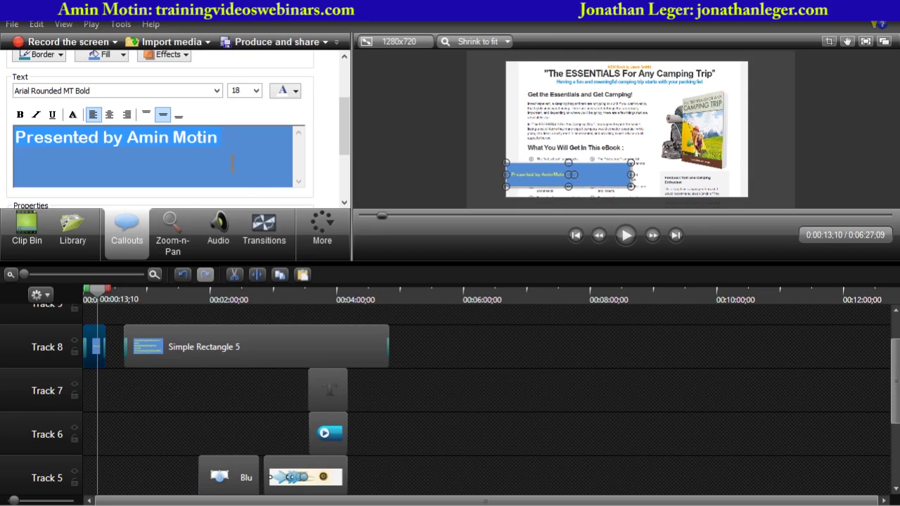
drag(568, 184, 568, 174)
click(469, 176)
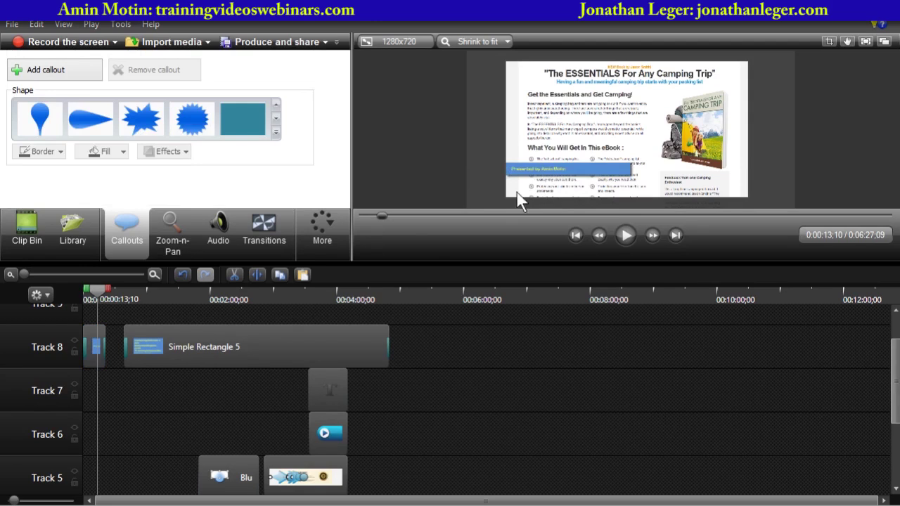
Step: Drag Simple Rectangle 5 from Track 8 to the start of Track 9 at 0:00:00;00
click(531, 170)
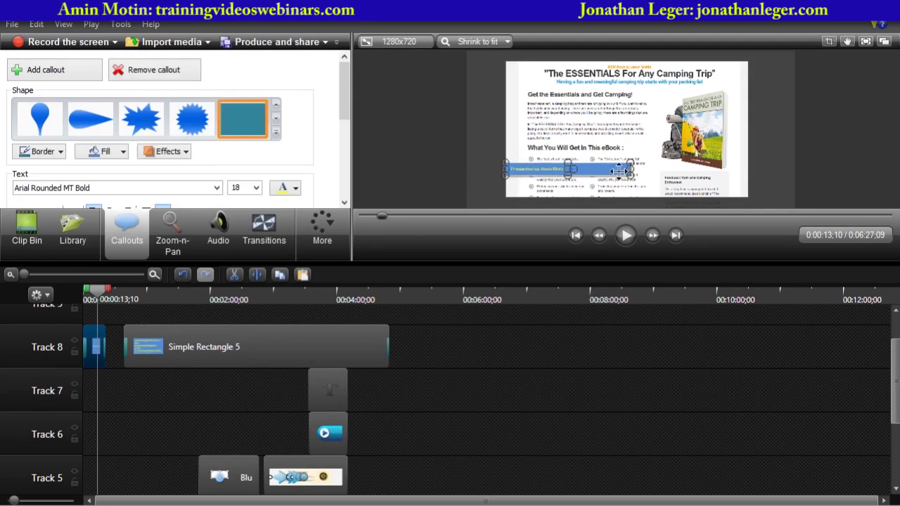
click(439, 168)
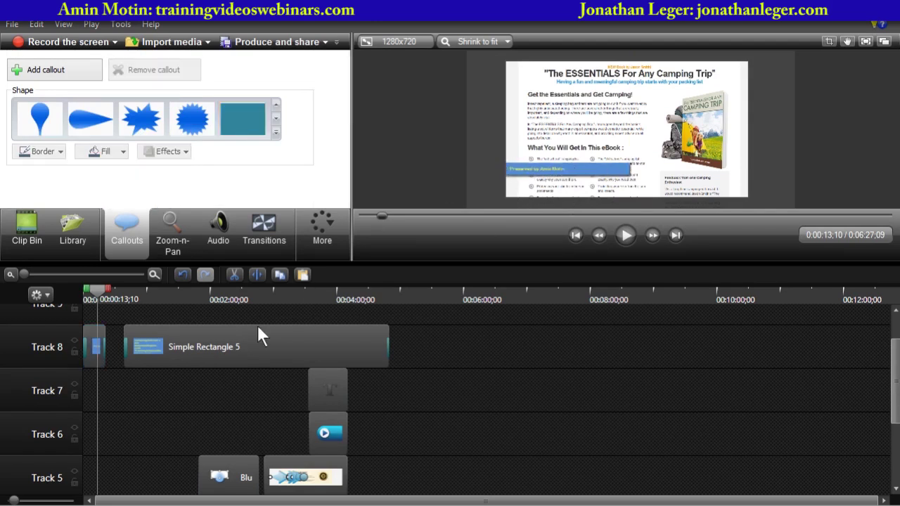
click(246, 344)
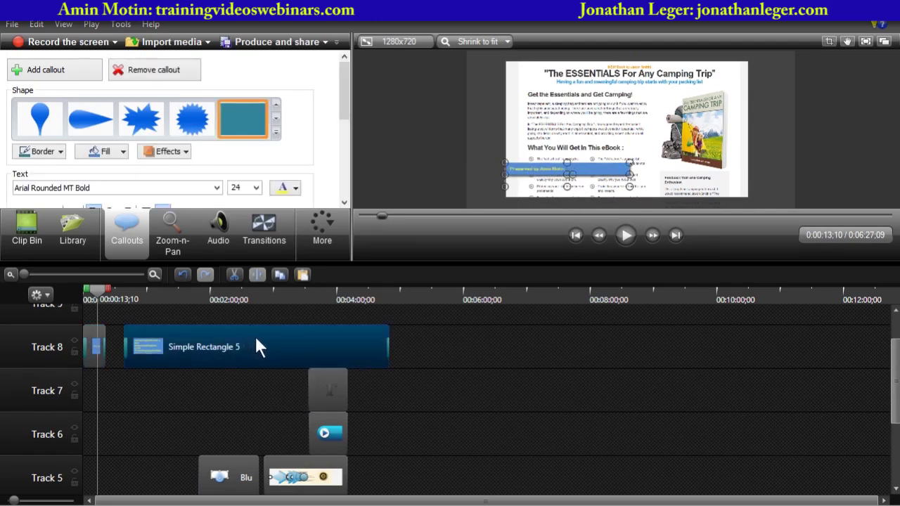
drag(256, 344, 156, 314)
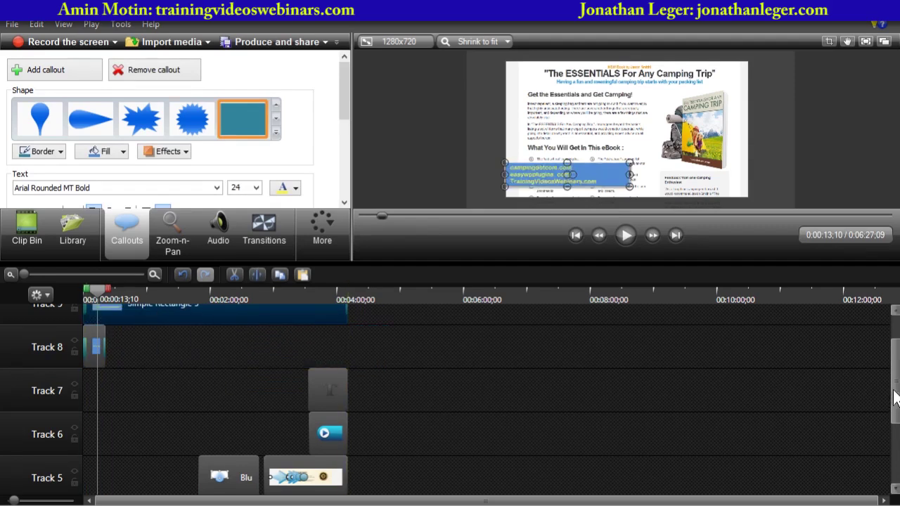
scroll(894, 396, up, 1)
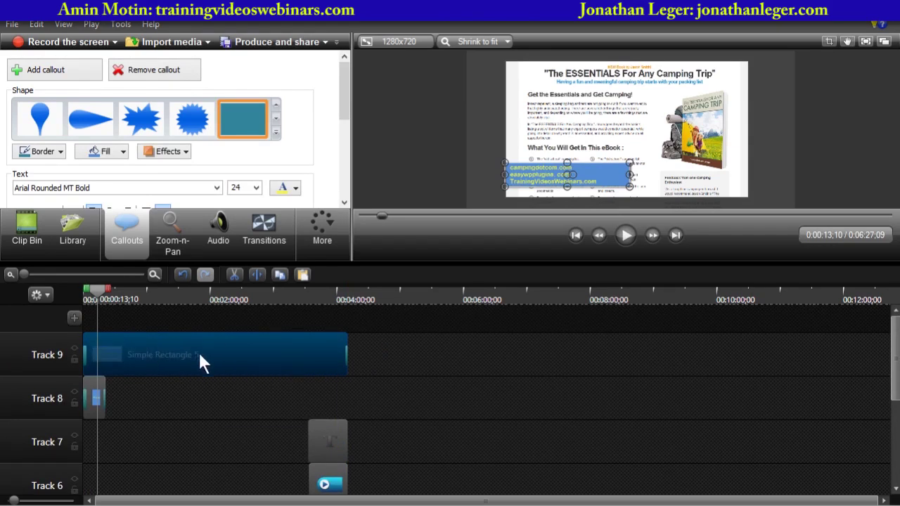
drag(349, 106, 345, 132)
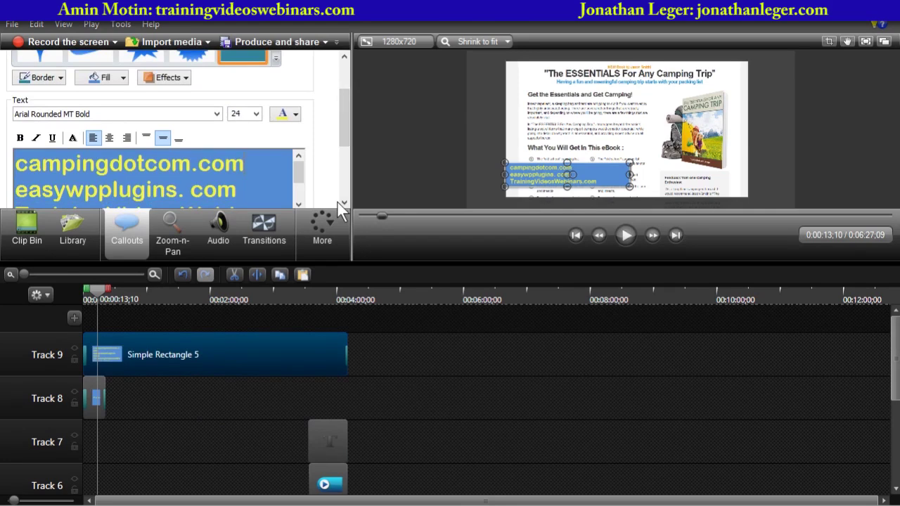
Step: Keep only campingdotcom.com, set it to size 20, and lower the box to one-line height
key(ctrl+shift+End)
key(Delete)
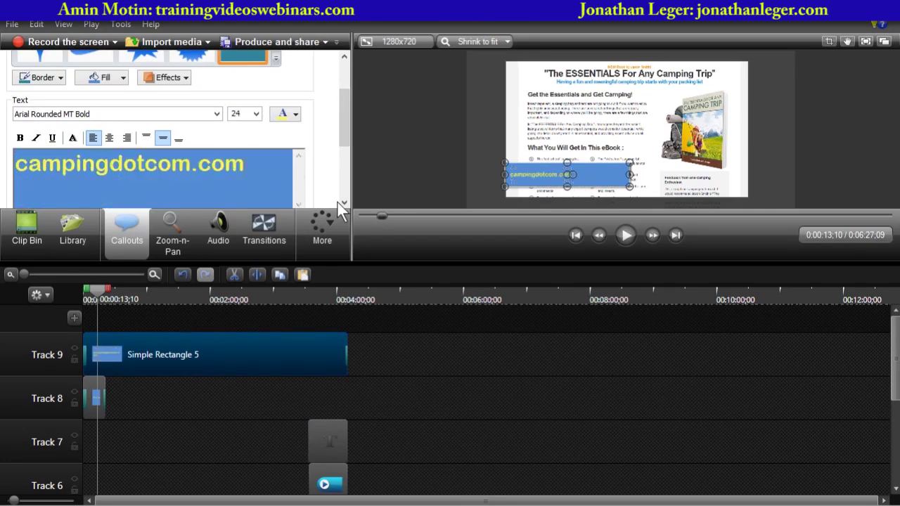
key(ctrl+a)
click(257, 114)
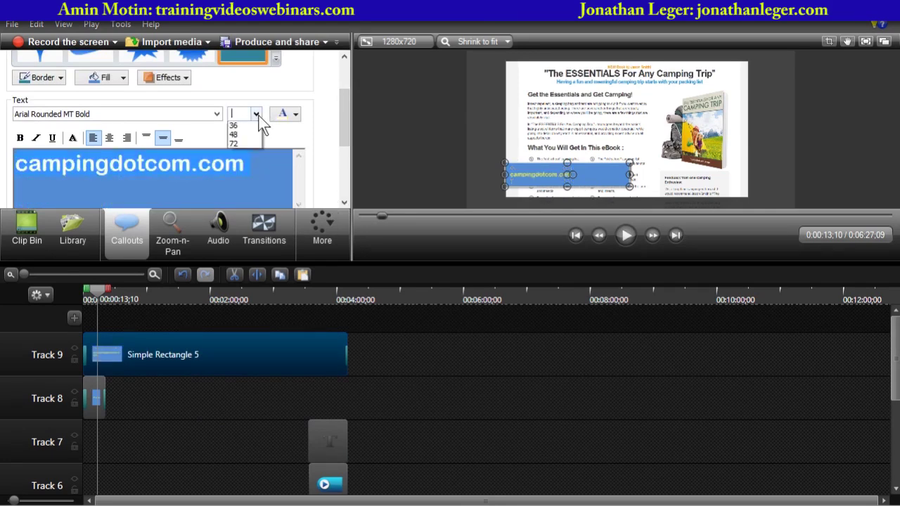
click(234, 194)
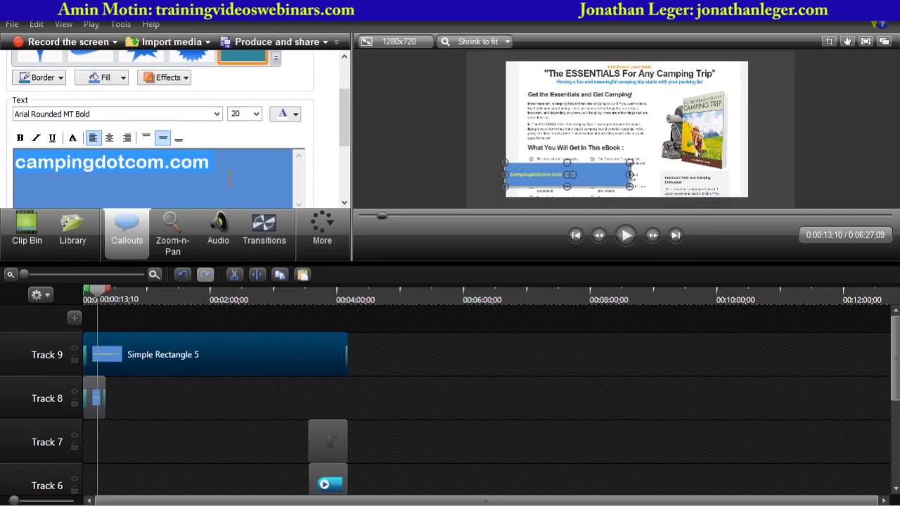
drag(567, 162, 566, 190)
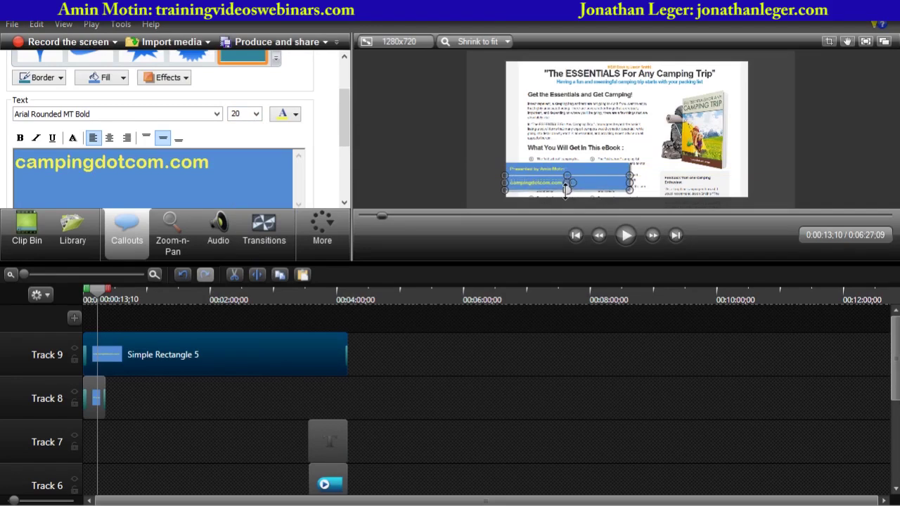
Step: Colour the campingdotcom.com text yellow
triple_click(233, 164)
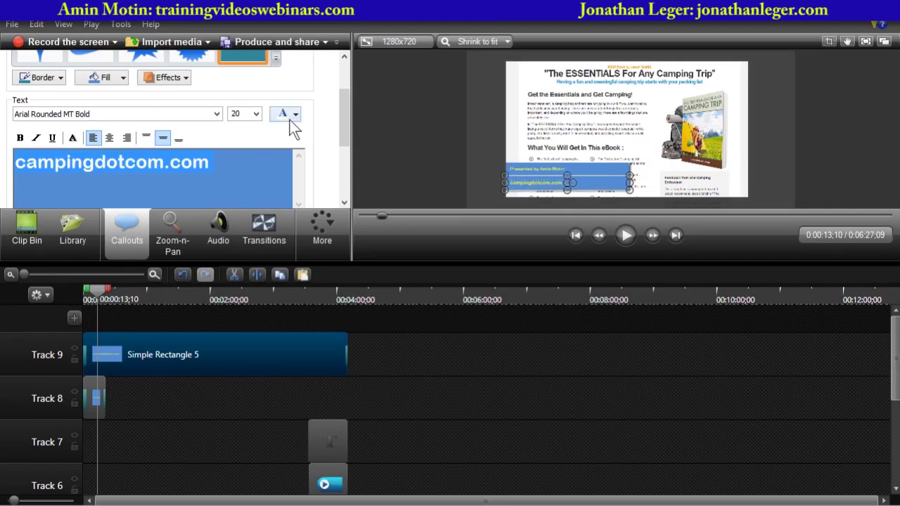
click(295, 116)
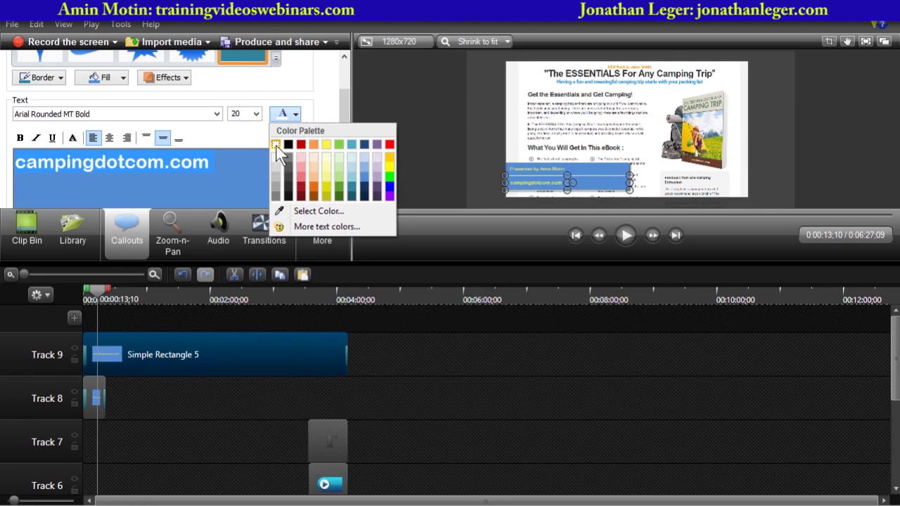
click(320, 109)
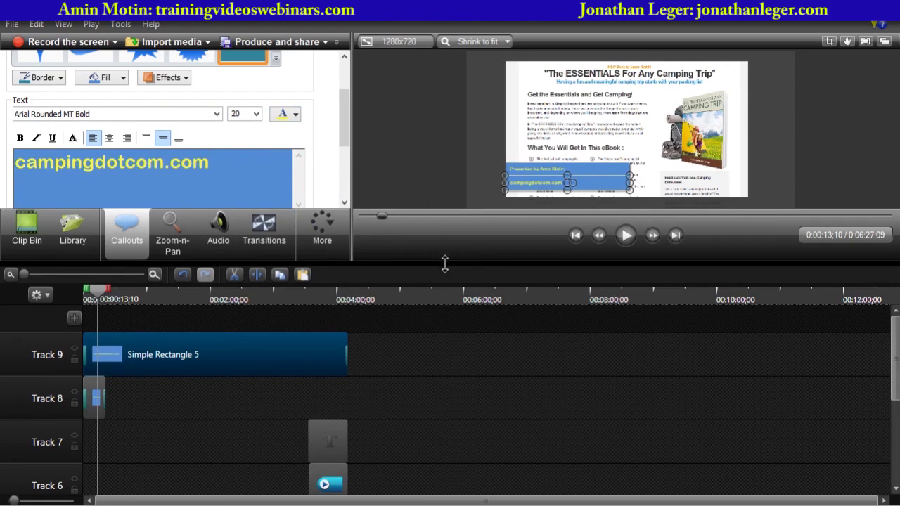
drag(442, 263, 436, 309)
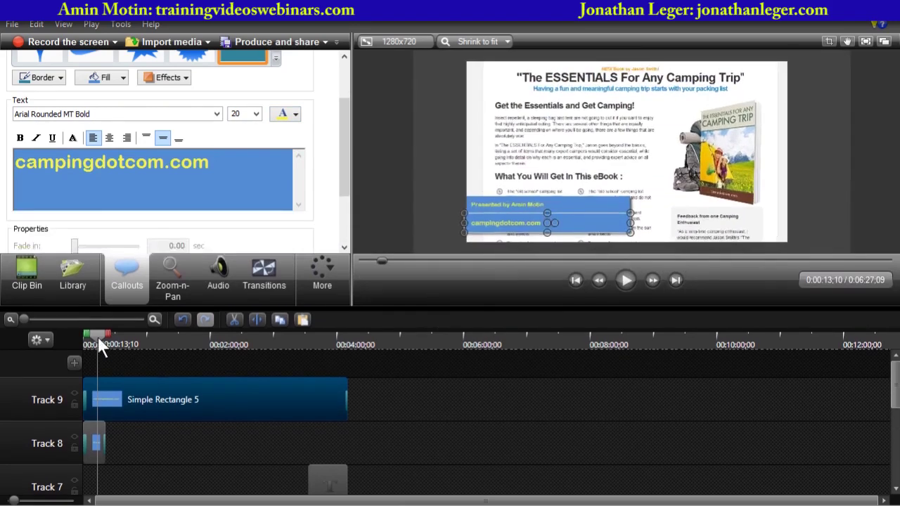
Step: Play from 0:00 and pause near 0:00:02;15 to see both callouts stacked
drag(98, 337, 66, 336)
click(426, 227)
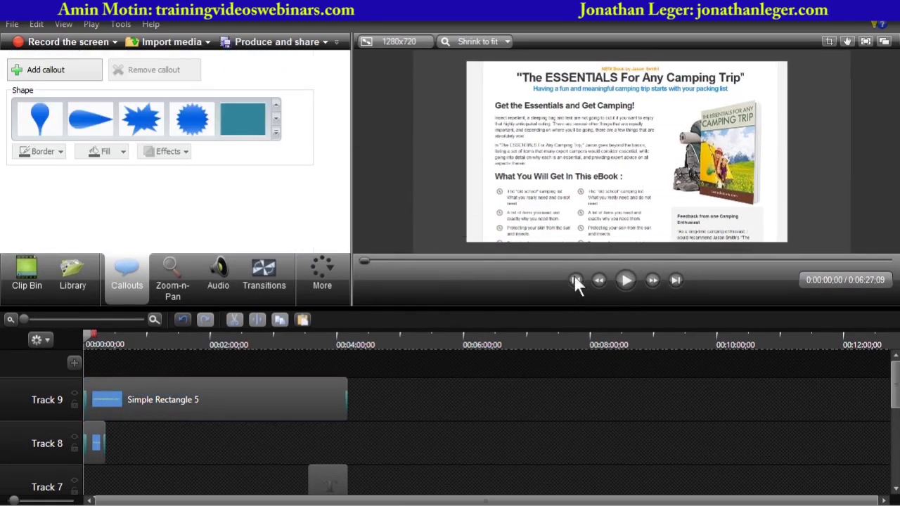
click(626, 281)
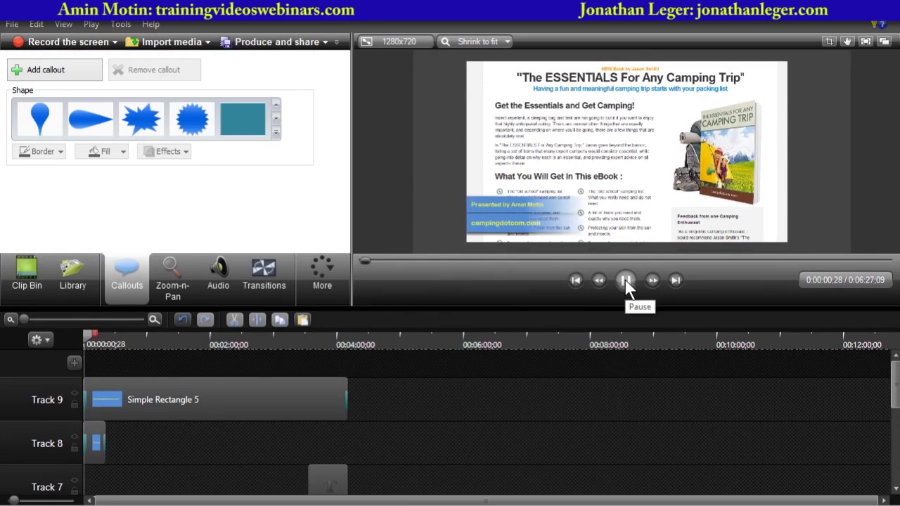
click(626, 280)
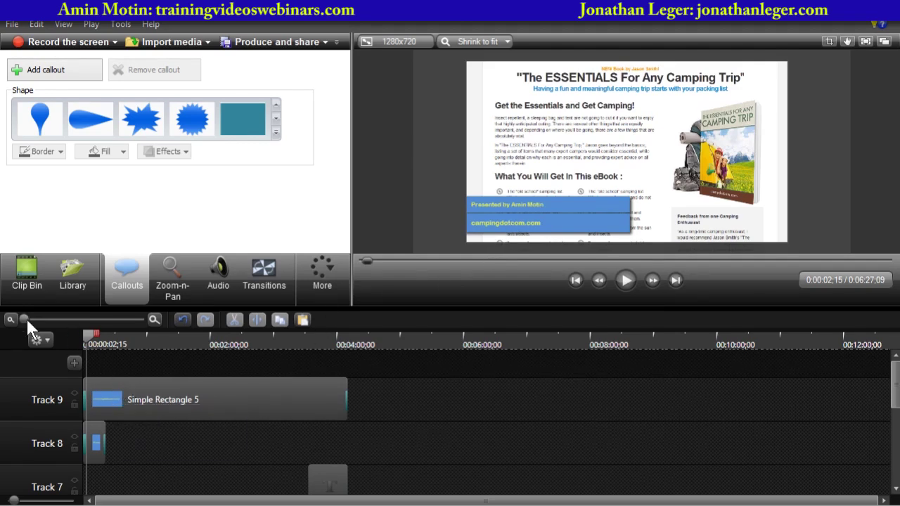
Step: Zoom the timeline and move the Track 9 campingdotcom.com clip to start at 0:00:03;00
drag(26, 319, 79, 321)
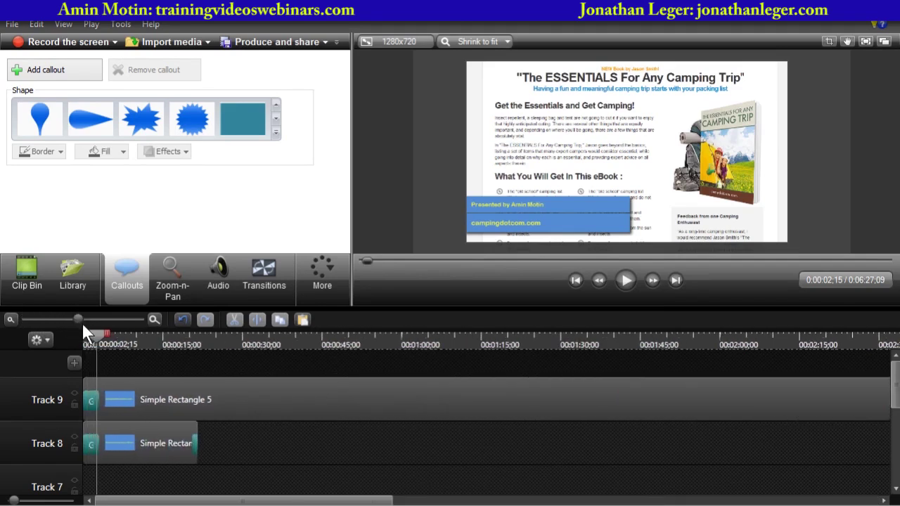
click(130, 385)
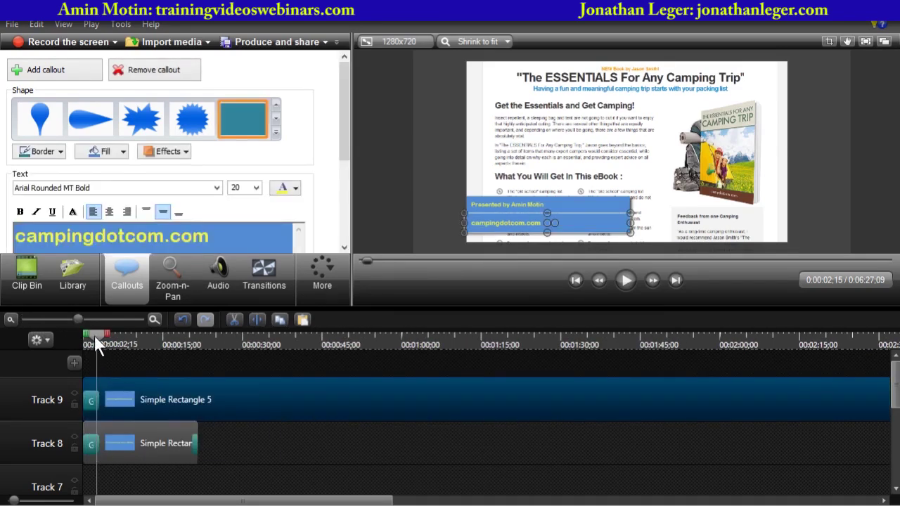
drag(94, 336, 98, 336)
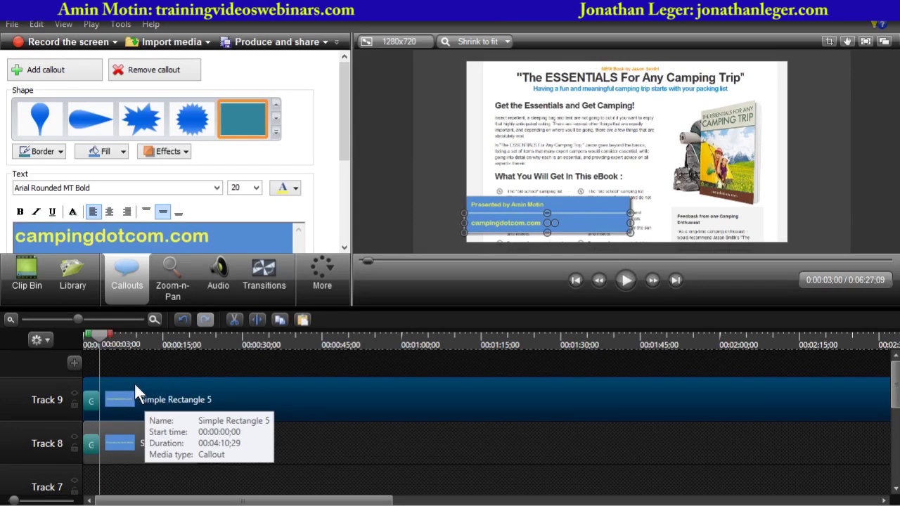
drag(134, 386, 146, 385)
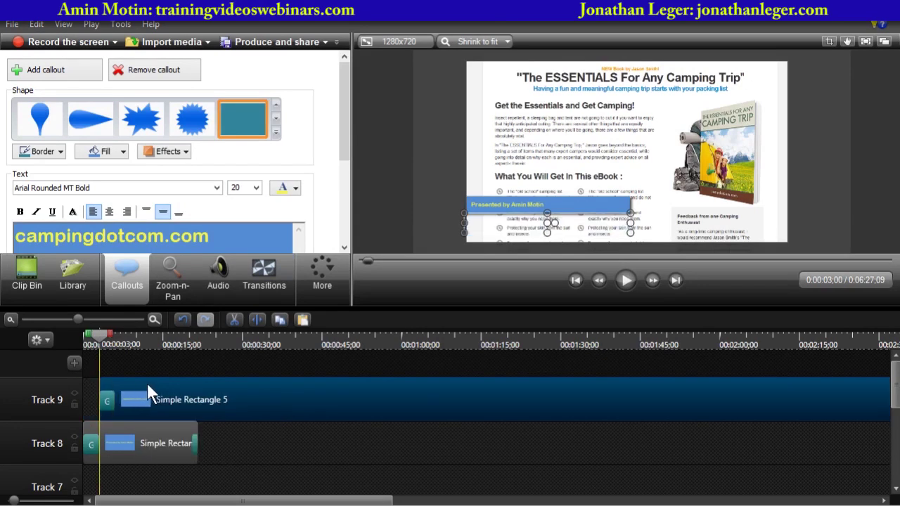
drag(103, 335, 43, 339)
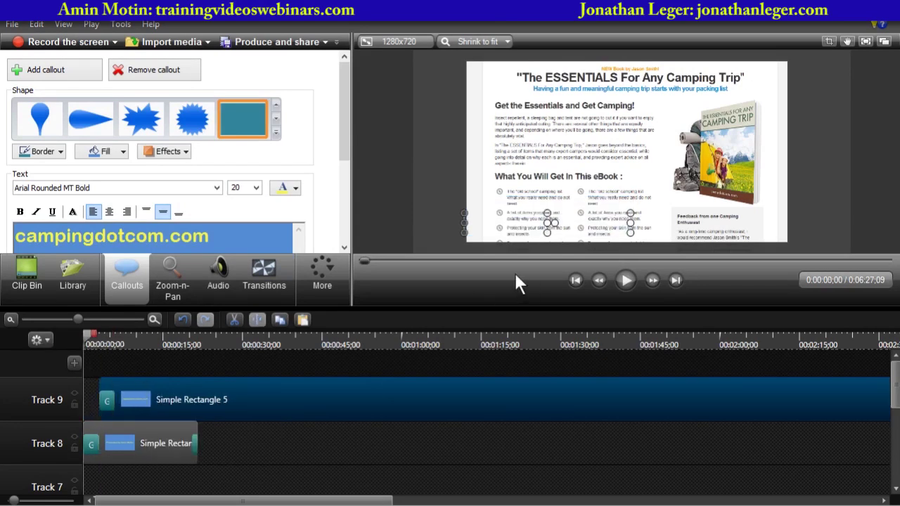
drag(440, 306, 440, 372)
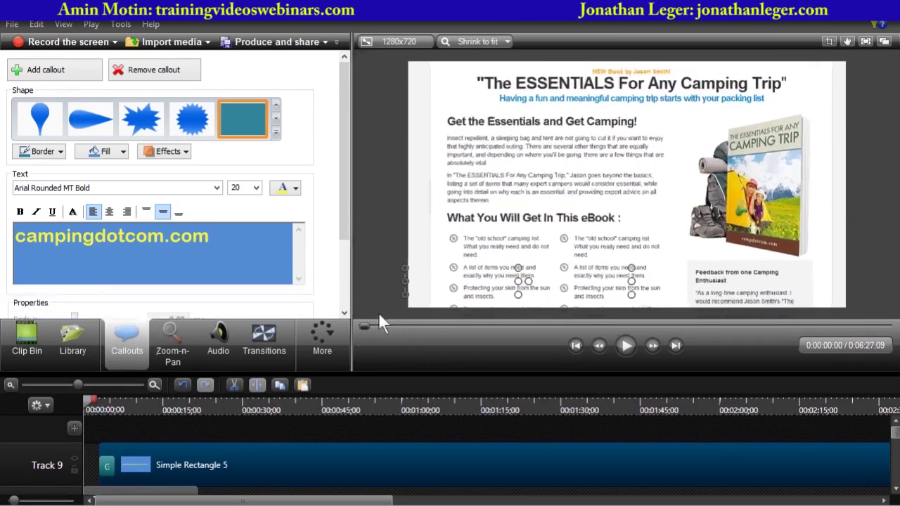
Step: Play the opening and pause around 0:00:05;08 after campingdotcom.com appears below the presenter callout
click(626, 345)
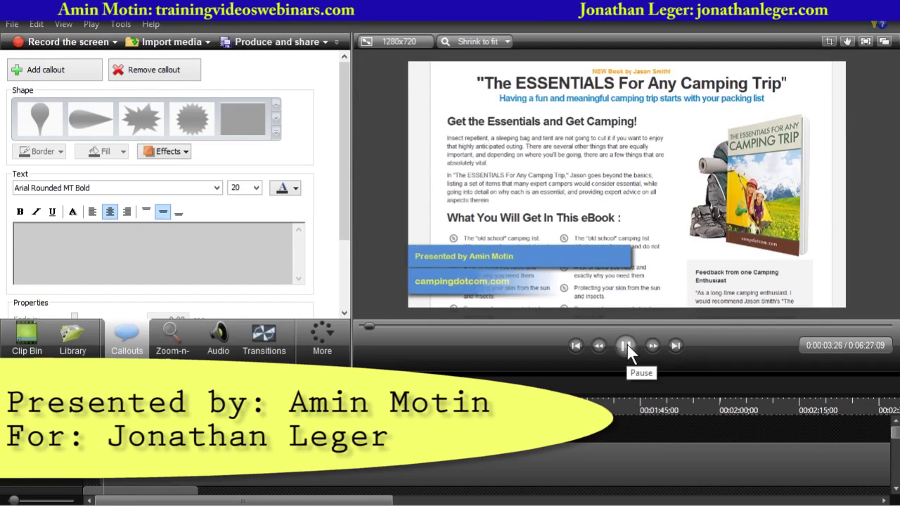
click(626, 343)
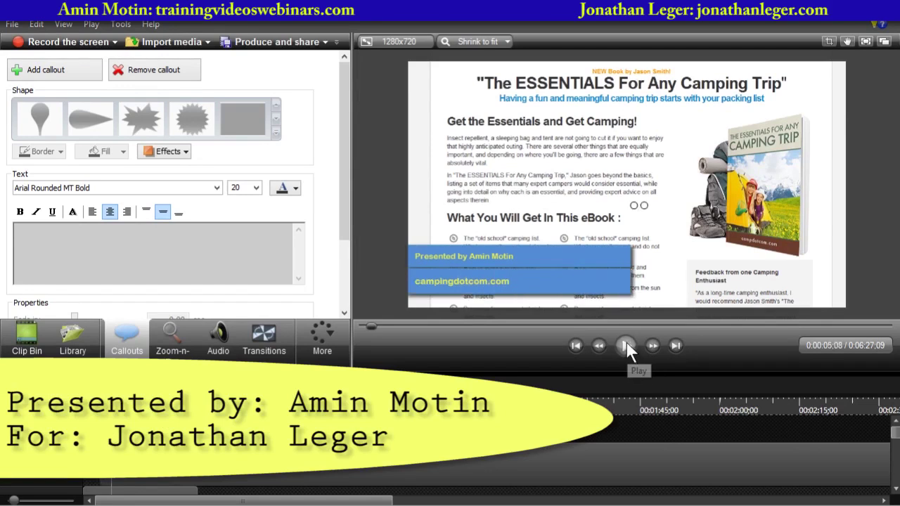
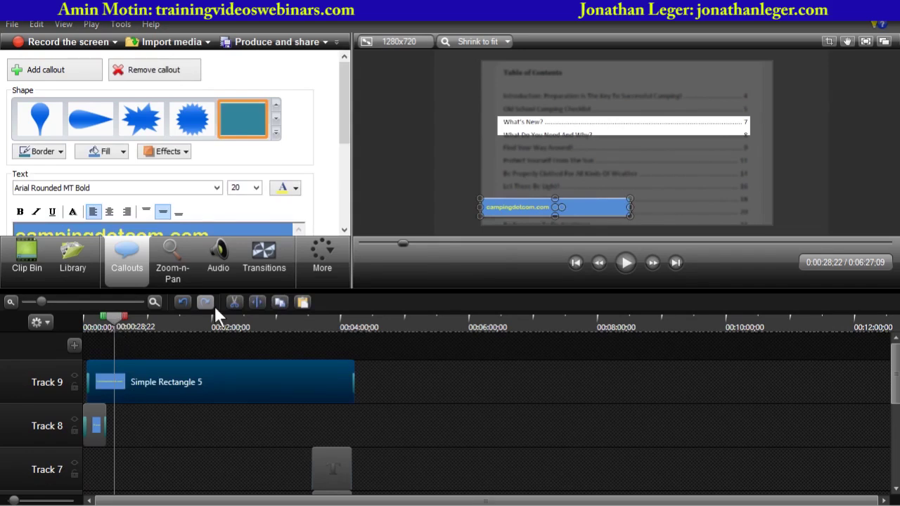
Step: Add a Visual Properties animation moving the campingdotcom.com callout to the video's top right
click(321, 254)
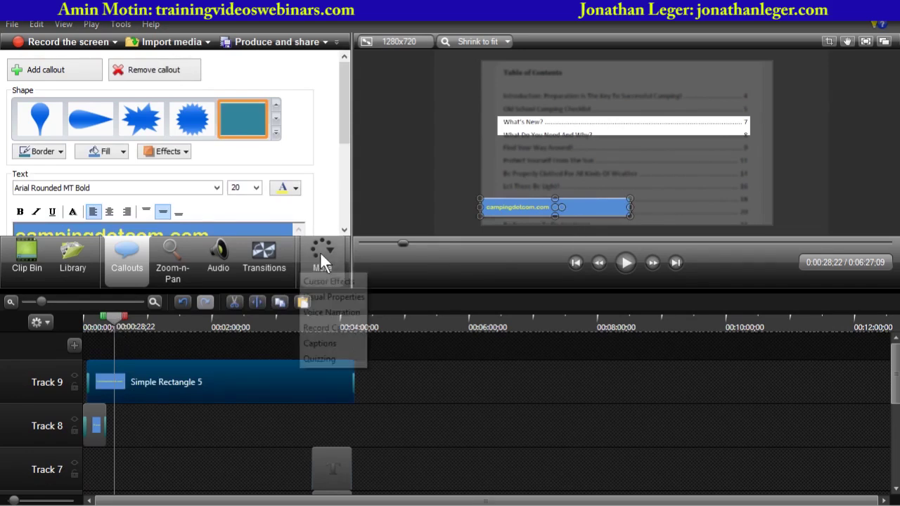
click(327, 298)
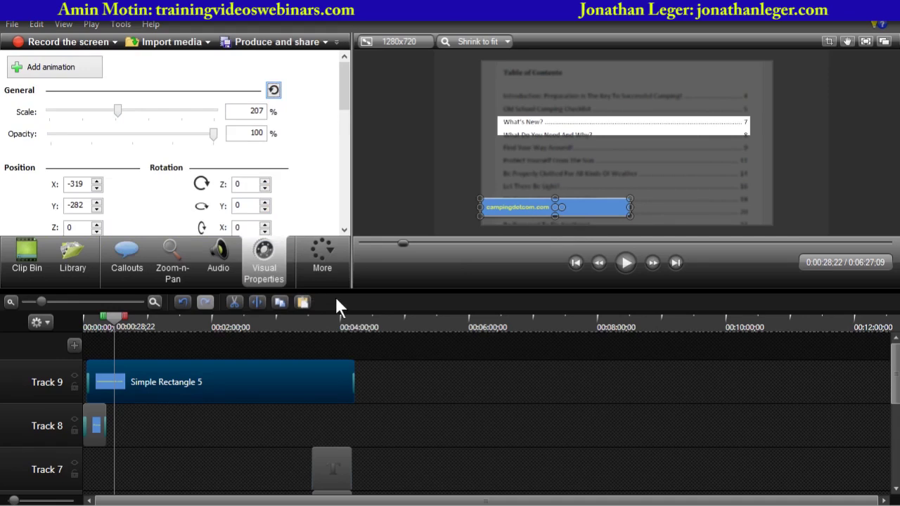
click(49, 70)
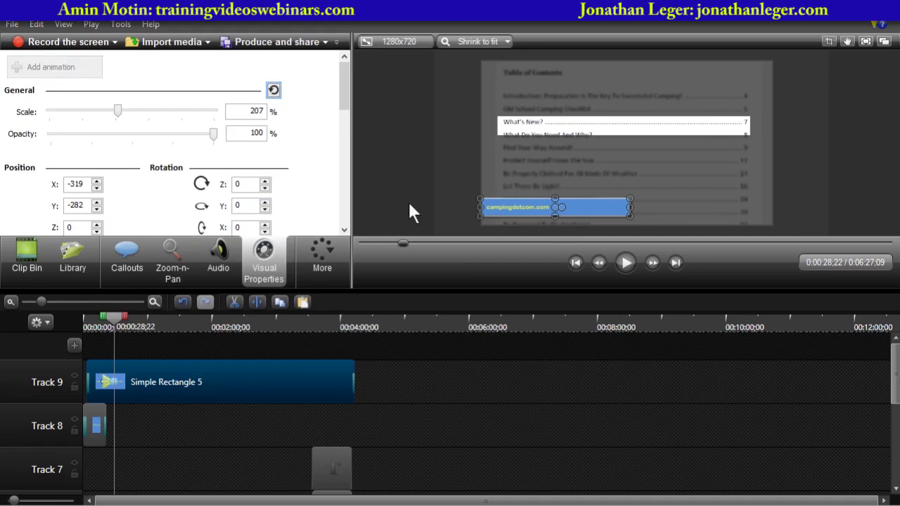
drag(512, 206, 651, 68)
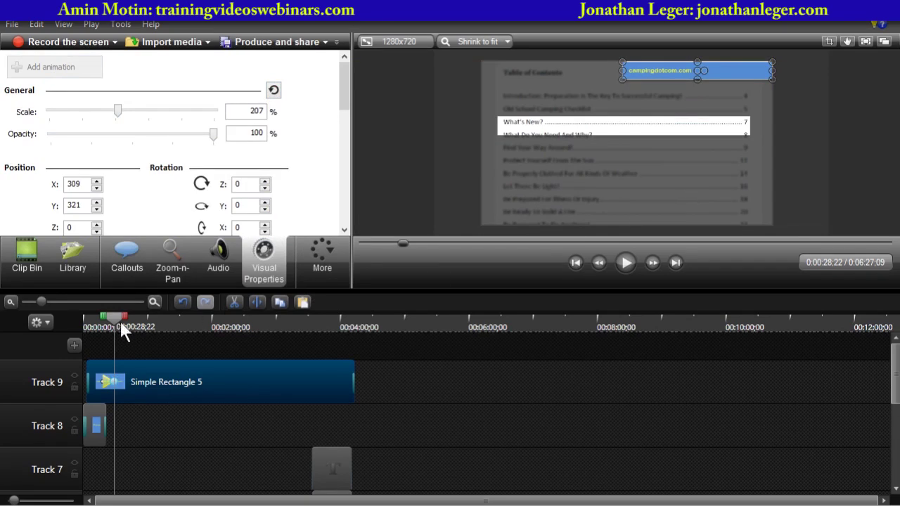
Step: Rewind the playhead, enlarge the preview and play back the callout animation
drag(115, 318, 104, 326)
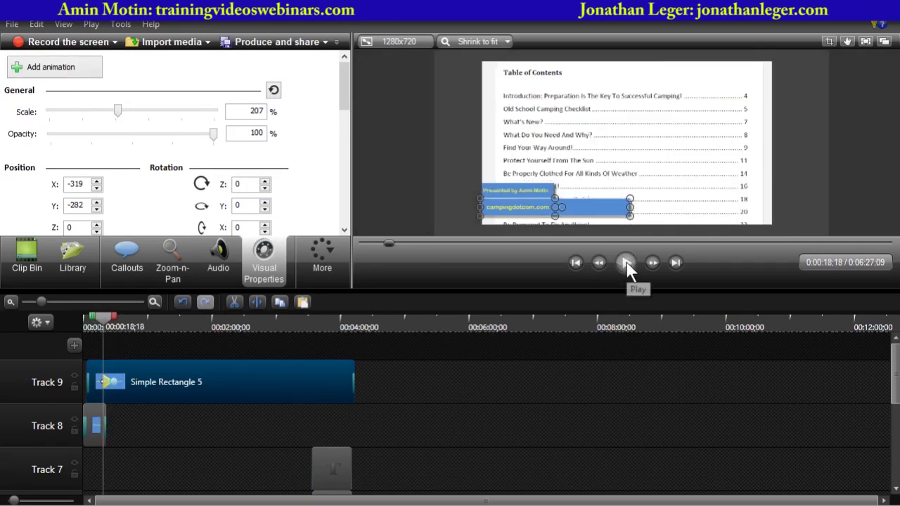
drag(621, 288, 621, 380)
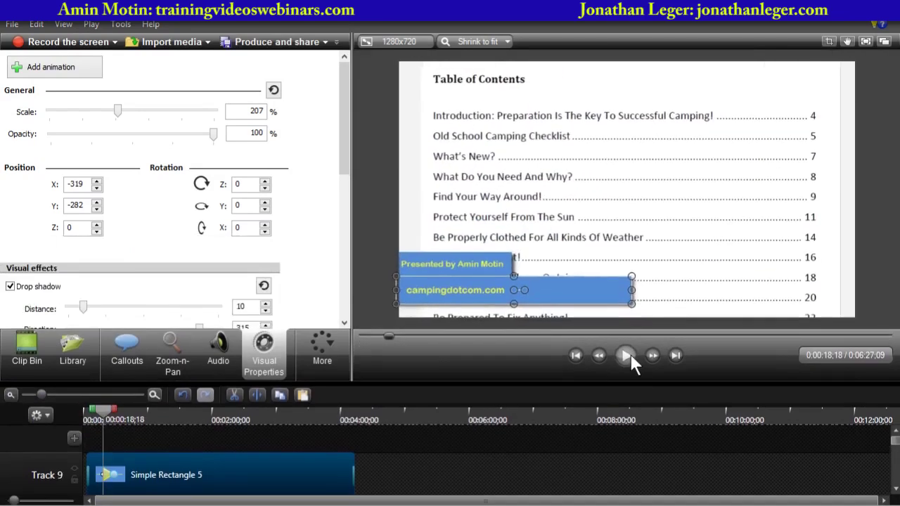
click(627, 356)
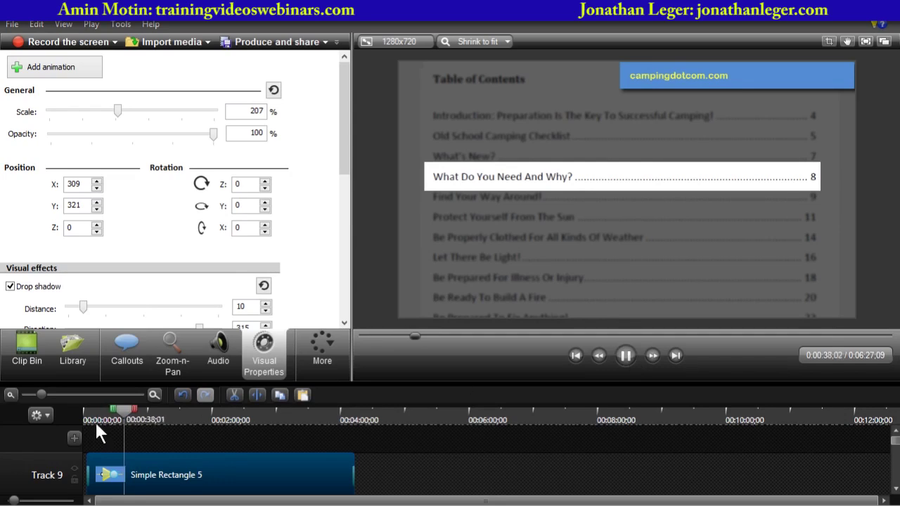
Step: At about 0:43, add a second animation moving the callout back to the lower left
drag(122, 413, 128, 415)
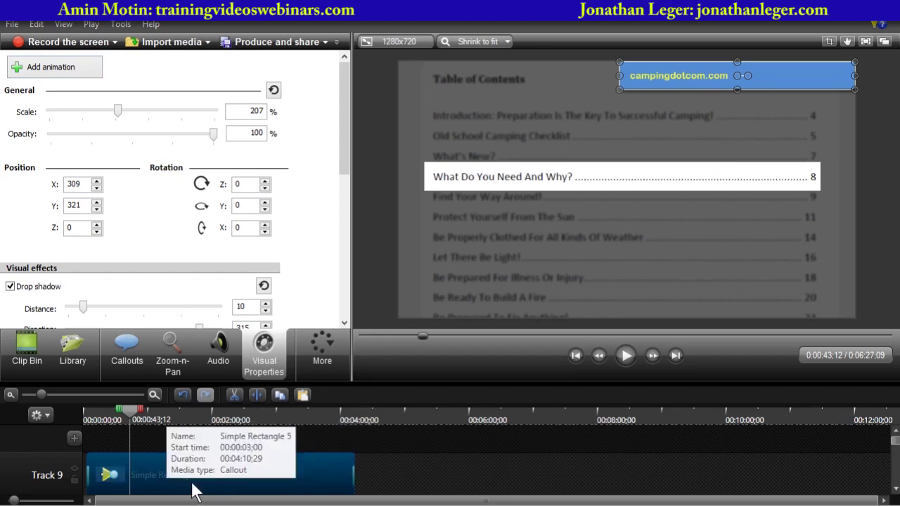
click(60, 73)
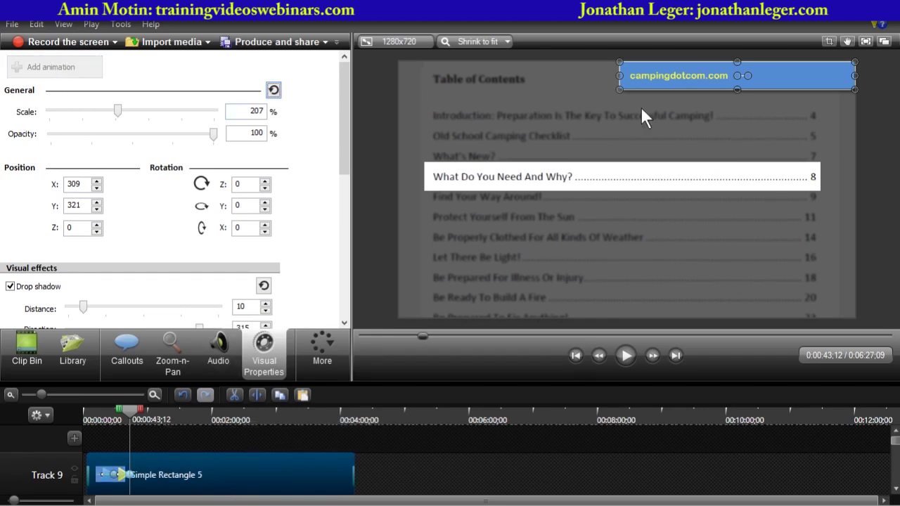
drag(699, 77, 478, 294)
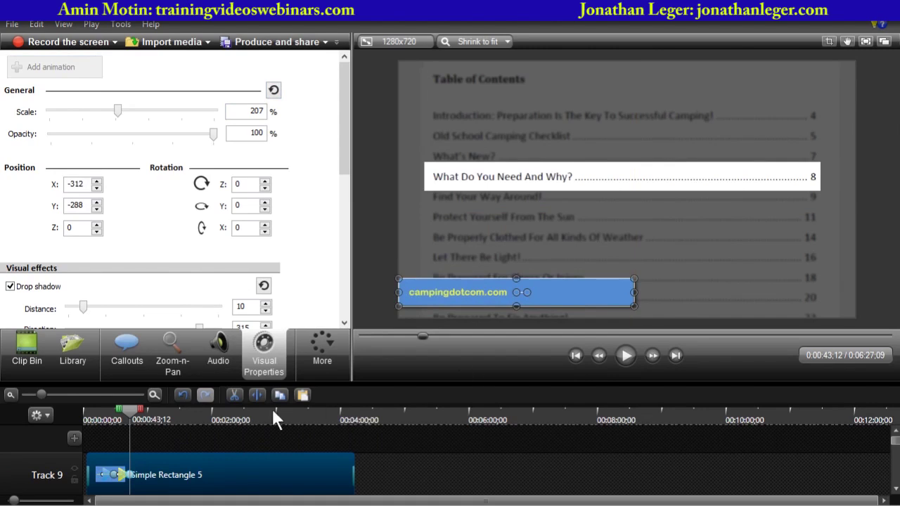
Step: Play the return animation from about 0:33, then shrink the preview to show more tracks
drag(127, 409, 117, 413)
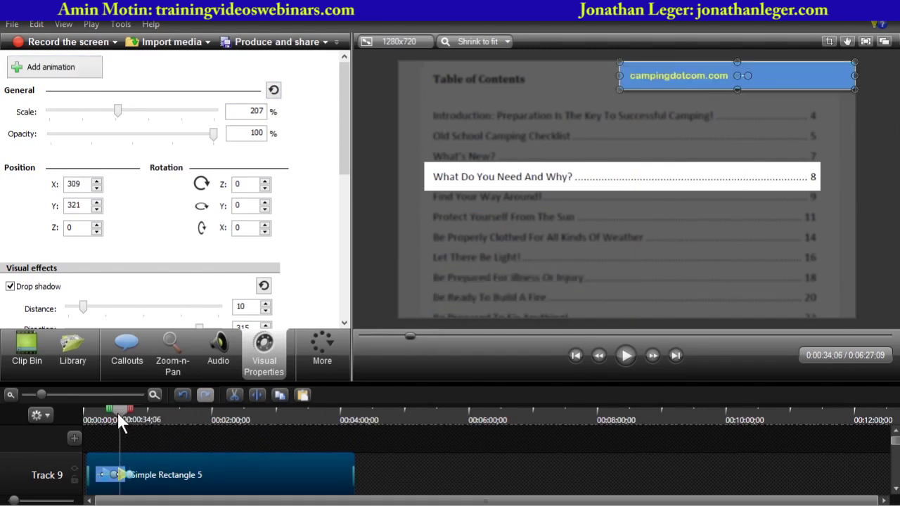
click(626, 357)
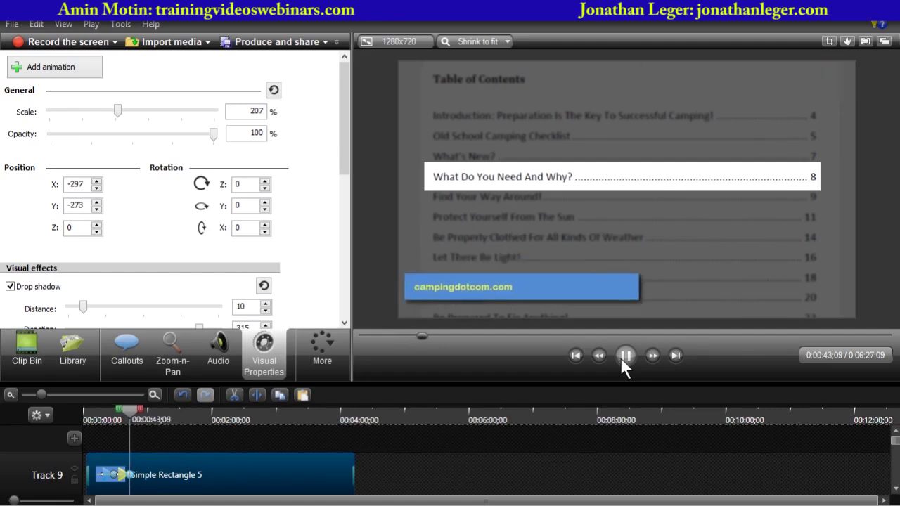
click(624, 356)
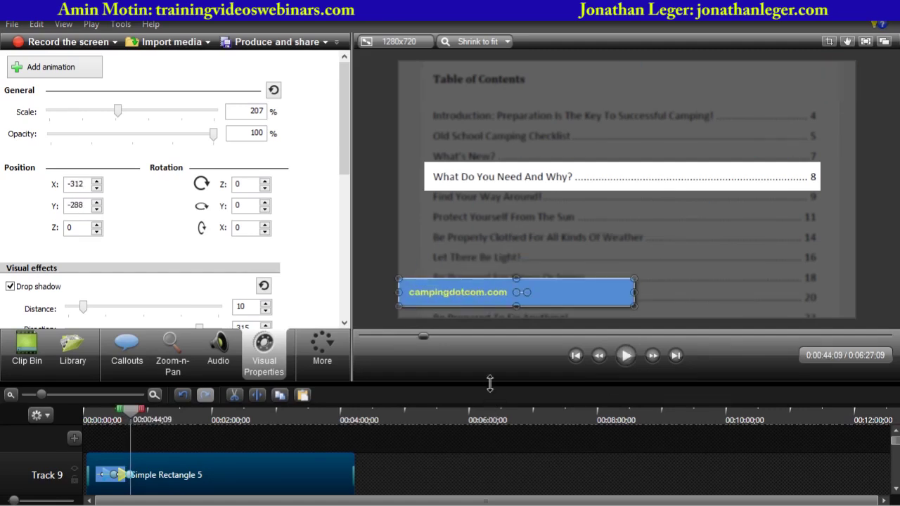
drag(491, 382, 505, 213)
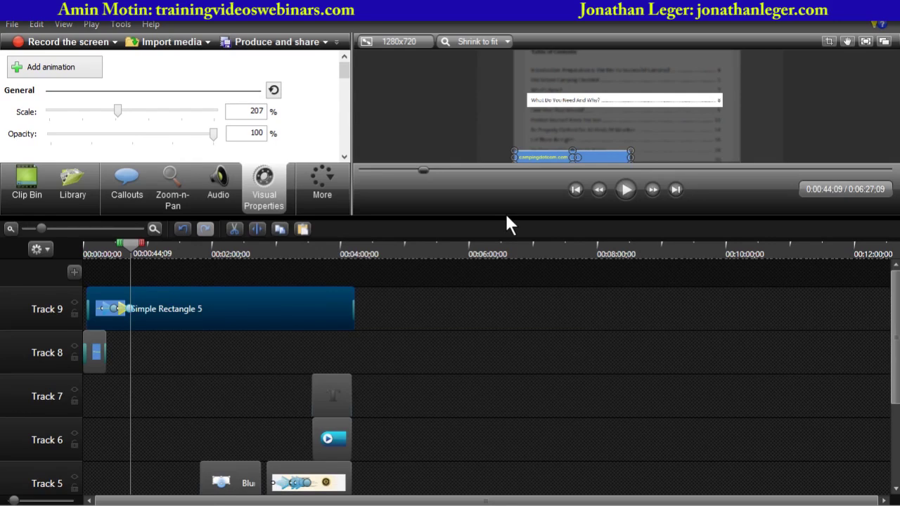
Step: Enlarge the preview, add an empty track above Track 9 and show the project's media
drag(485, 216, 485, 339)
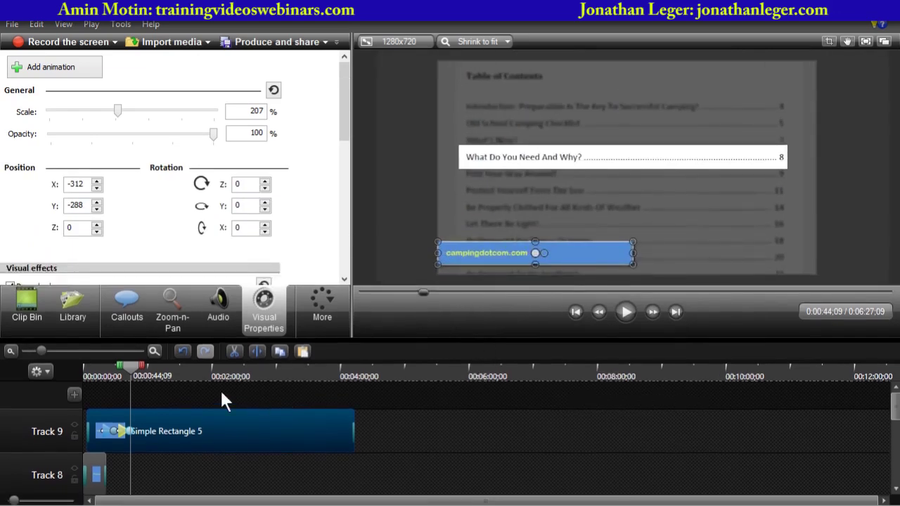
click(73, 394)
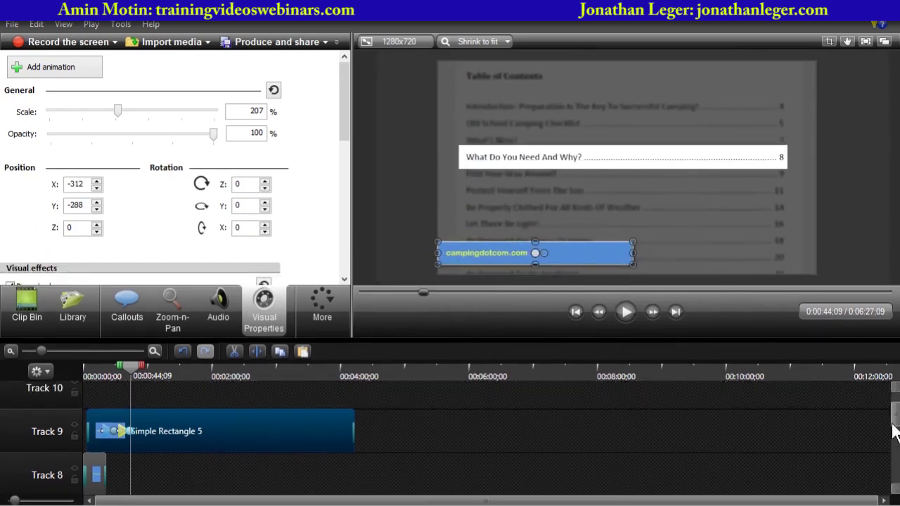
drag(894, 424, 895, 394)
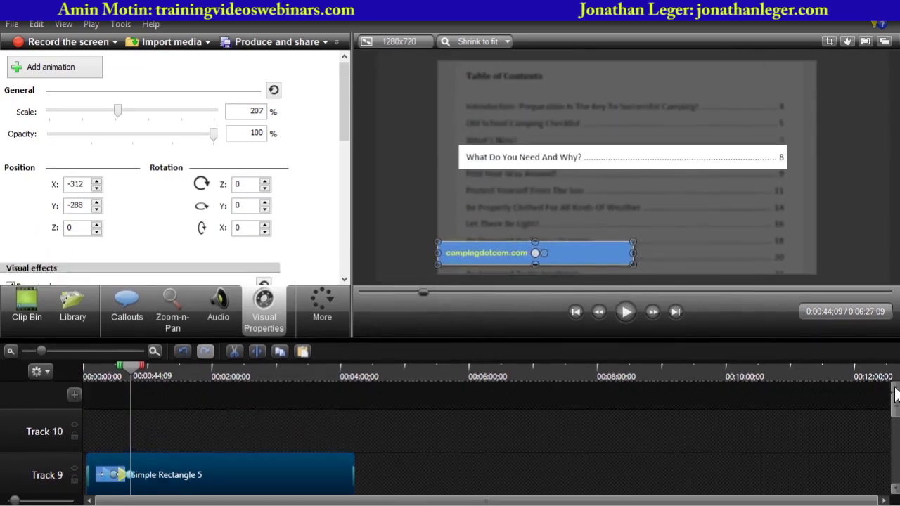
click(32, 308)
drag(341, 179, 338, 236)
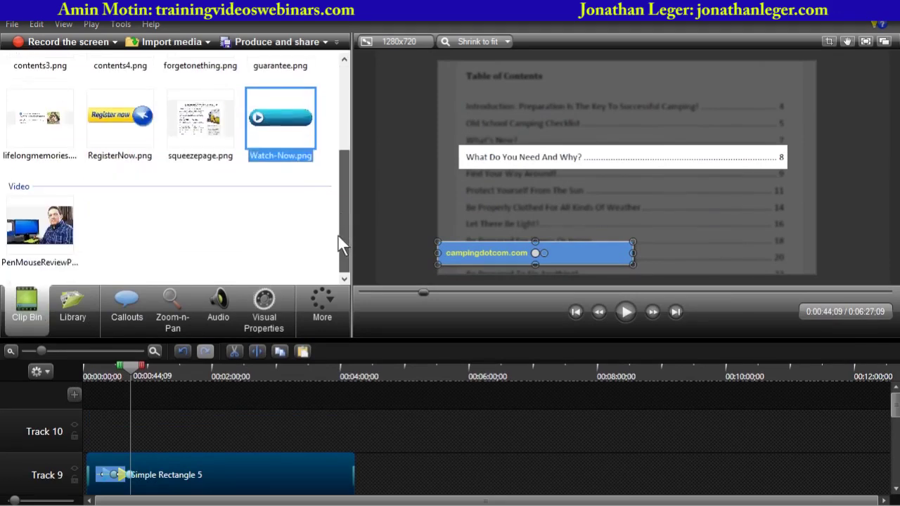
scroll(338, 235, up, 5)
Step: Import author1.jpg from the Downloads folder
click(172, 43)
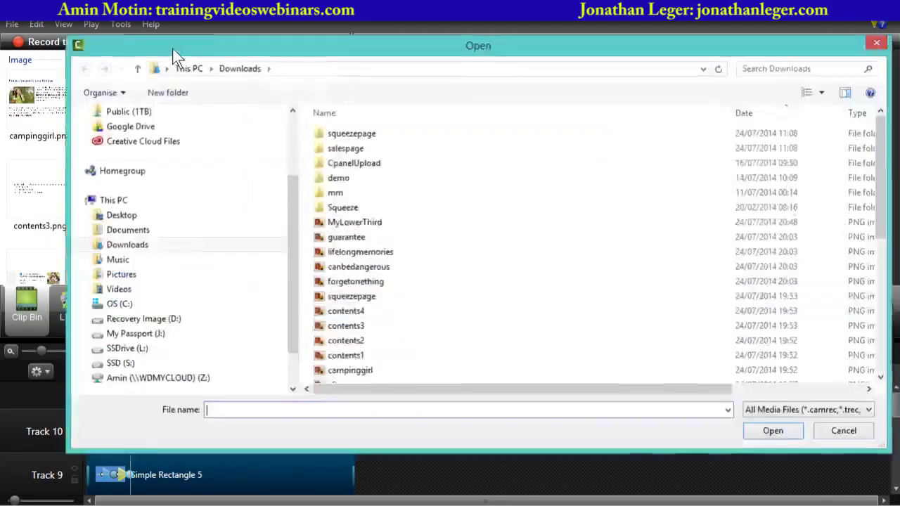
click(415, 310)
scroll(413, 305, down, 6)
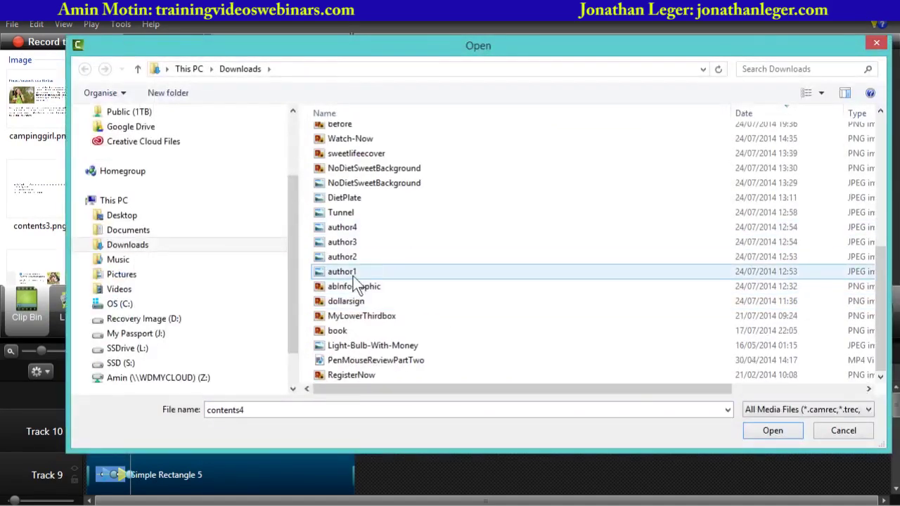
click(352, 274)
double_click(353, 275)
Step: Place the author1 photo on Track 10 at the playhead and scrub onto it
drag(340, 174, 345, 115)
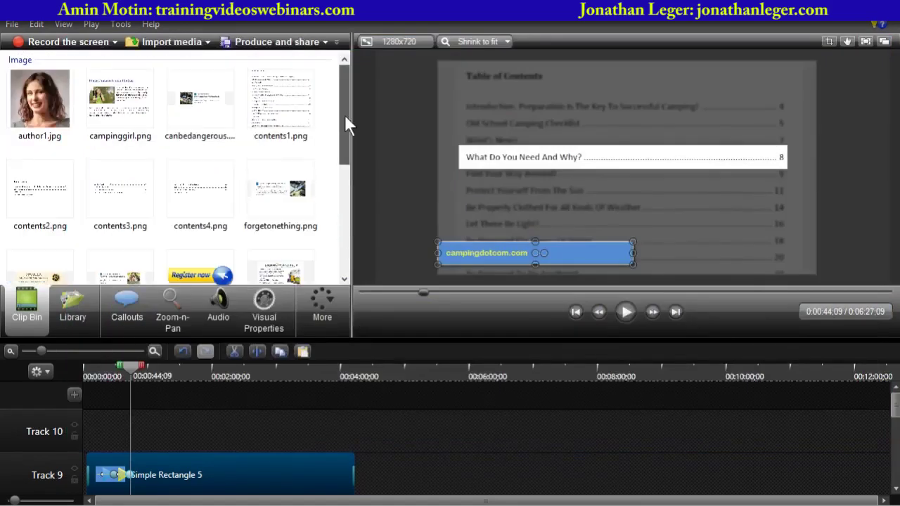
drag(44, 96, 108, 398)
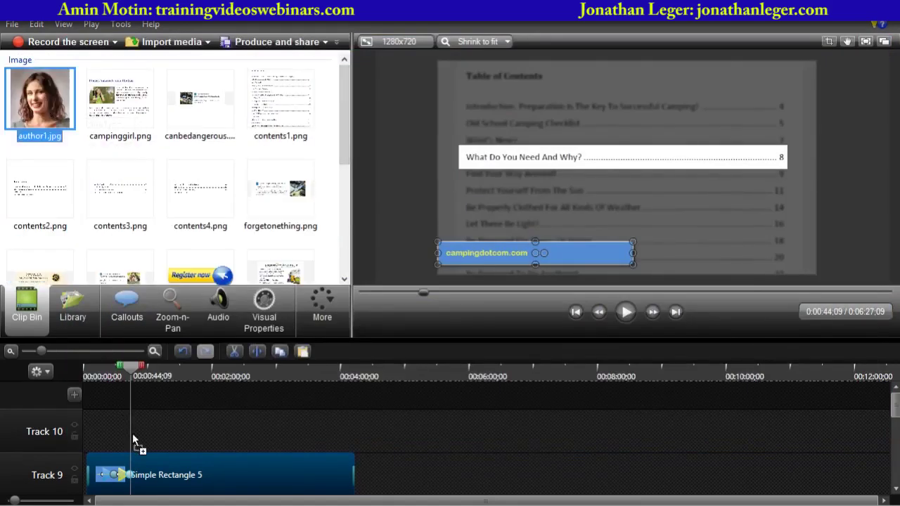
drag(133, 437, 134, 437)
click(136, 367)
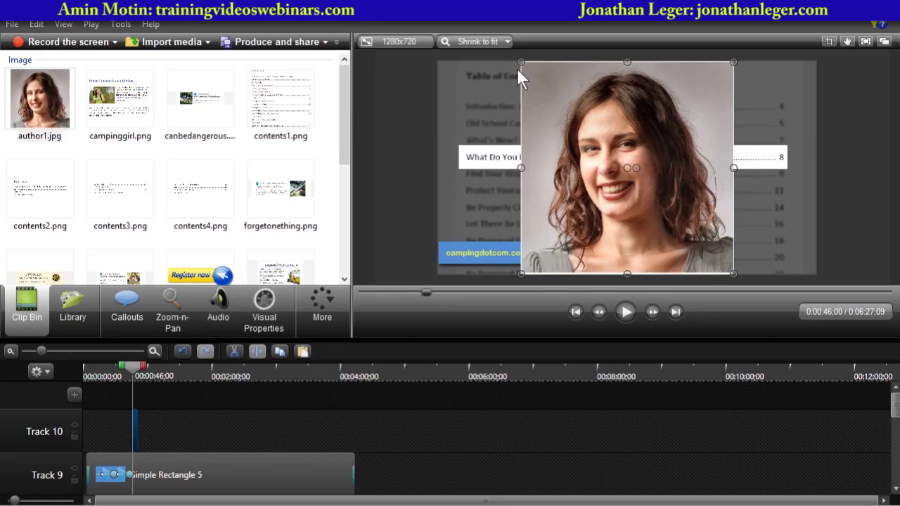
Step: Resize the author1 photo into the video's top-right corner, then start another media import
drag(521, 62, 796, 74)
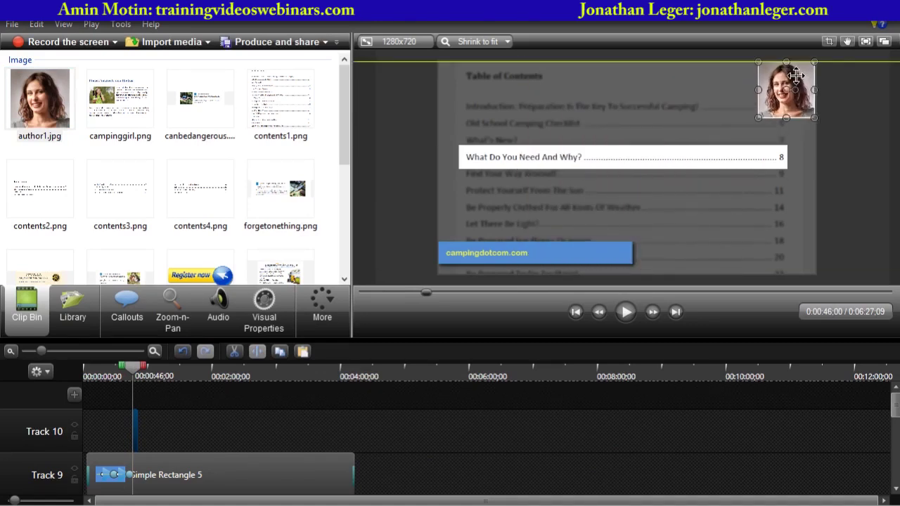
click(852, 157)
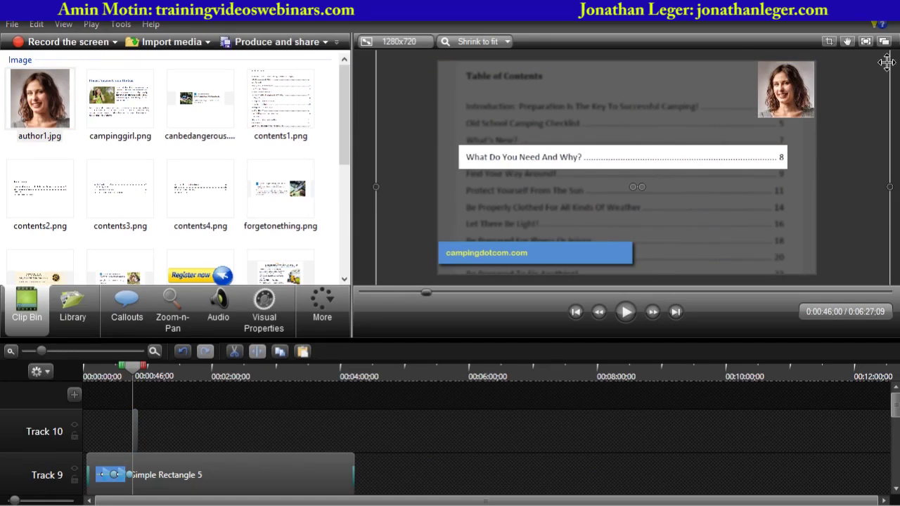
click(801, 81)
drag(757, 123, 729, 144)
click(853, 150)
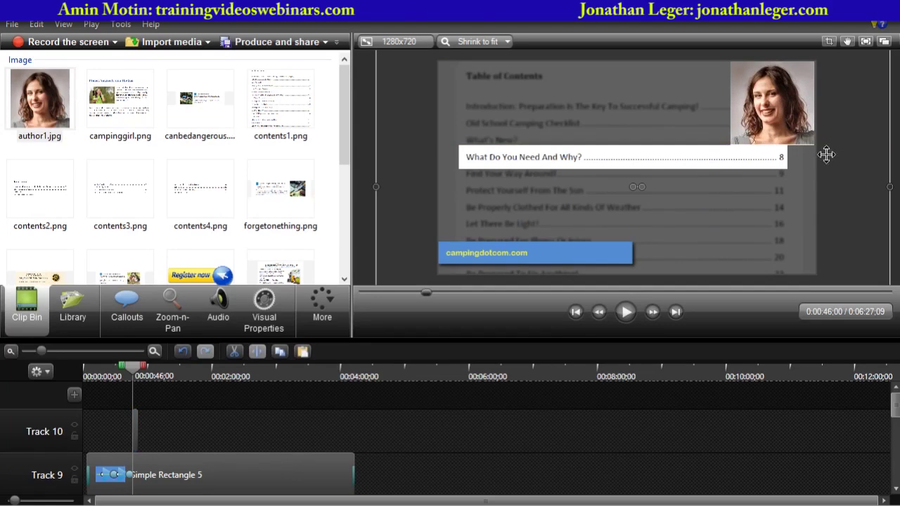
click(176, 44)
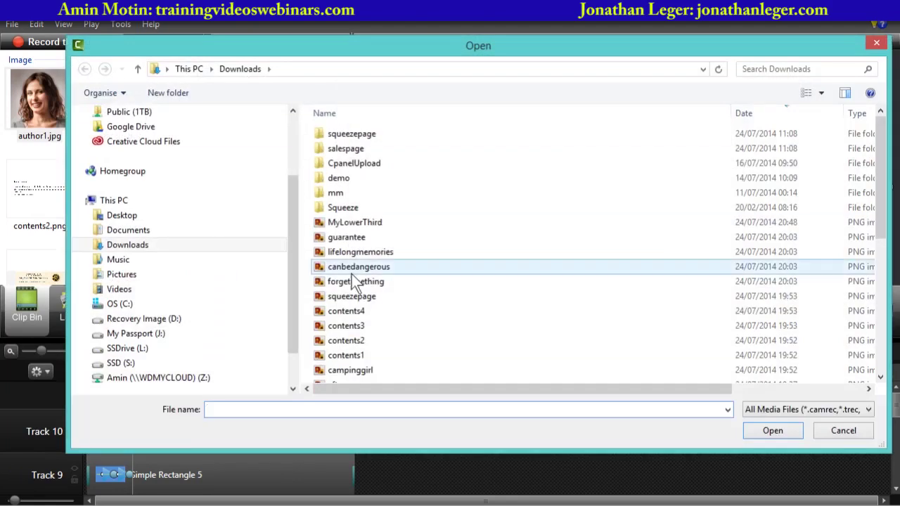
Step: Import author4.jpg from Downloads and place it on Track 10 near the playhead
click(348, 311)
scroll(345, 282, down, 5)
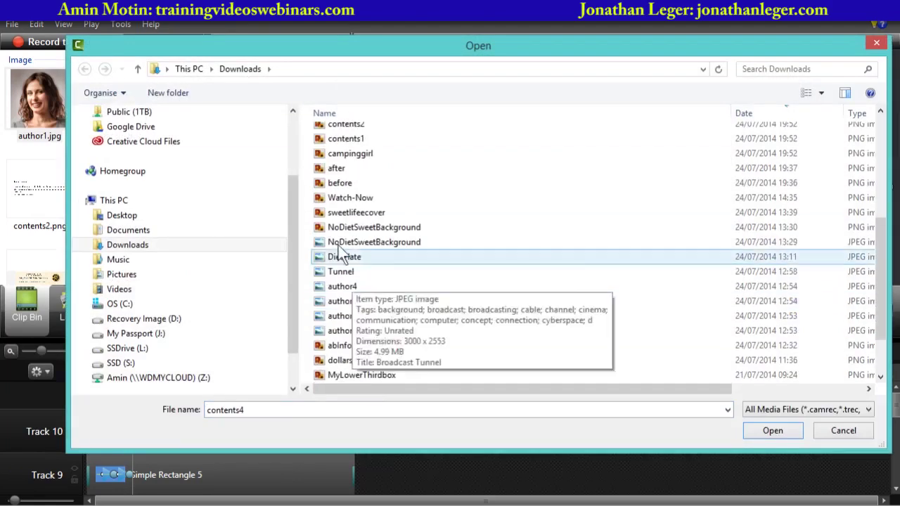
double_click(345, 287)
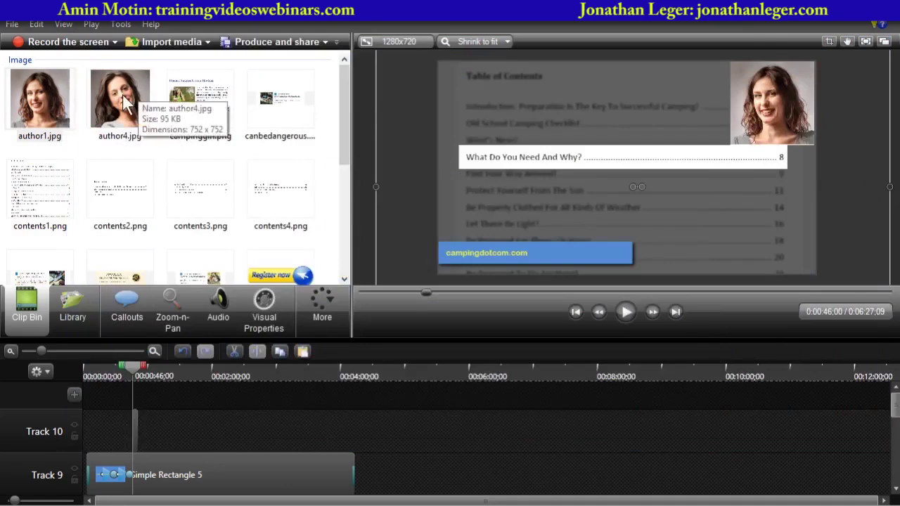
drag(122, 95, 161, 389)
mouse_move(153, 424)
mouse_down()
mouse_move(158, 419)
mouse_move(144, 409)
mouse_up()
Step: At 0:51, shrink the author4 photo into the upper left, then advance to the Question check slide
drag(132, 368, 147, 370)
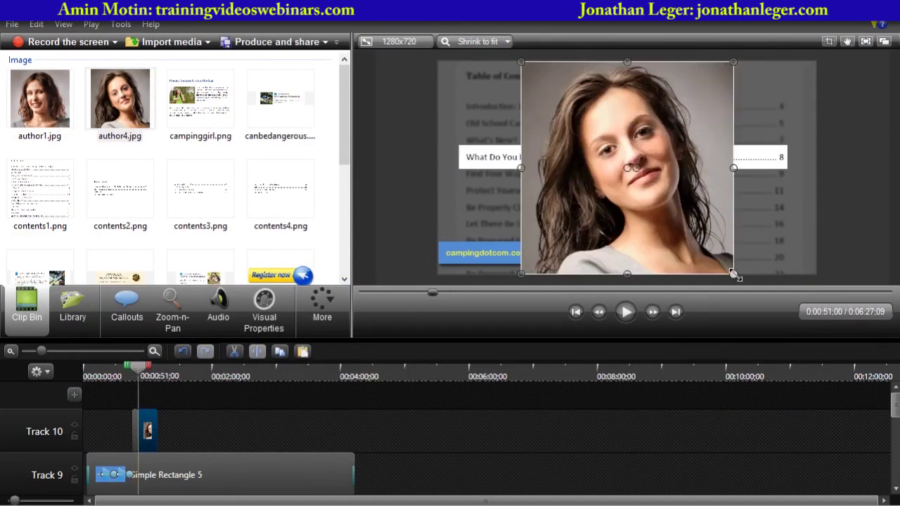
drag(733, 274, 639, 225)
drag(602, 118, 518, 123)
click(389, 182)
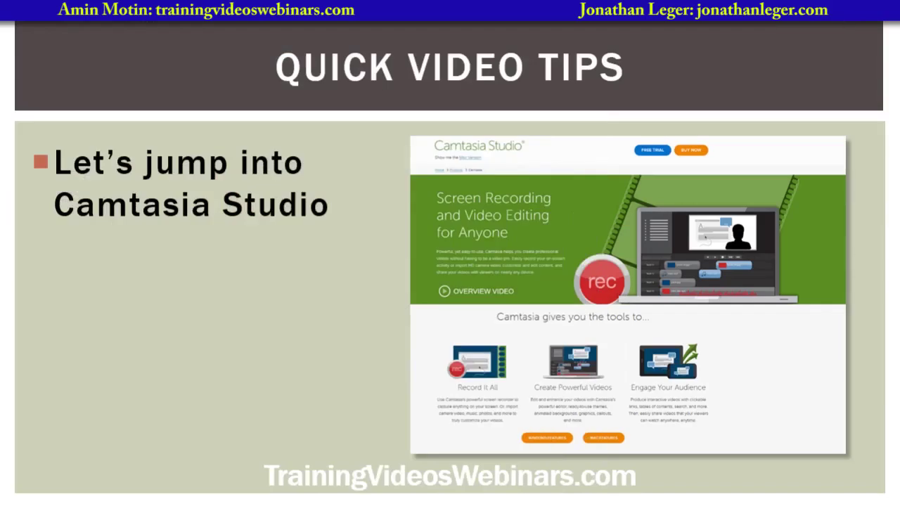
key(Right)
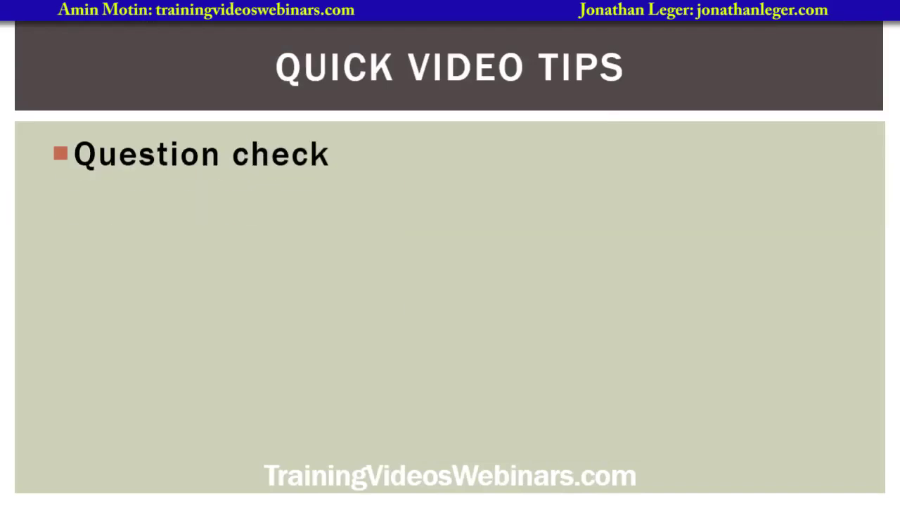
key(Right)
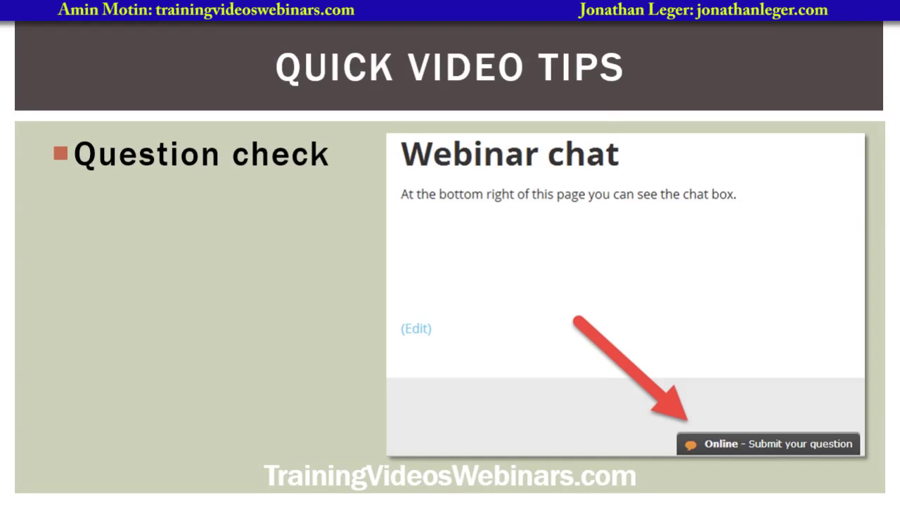
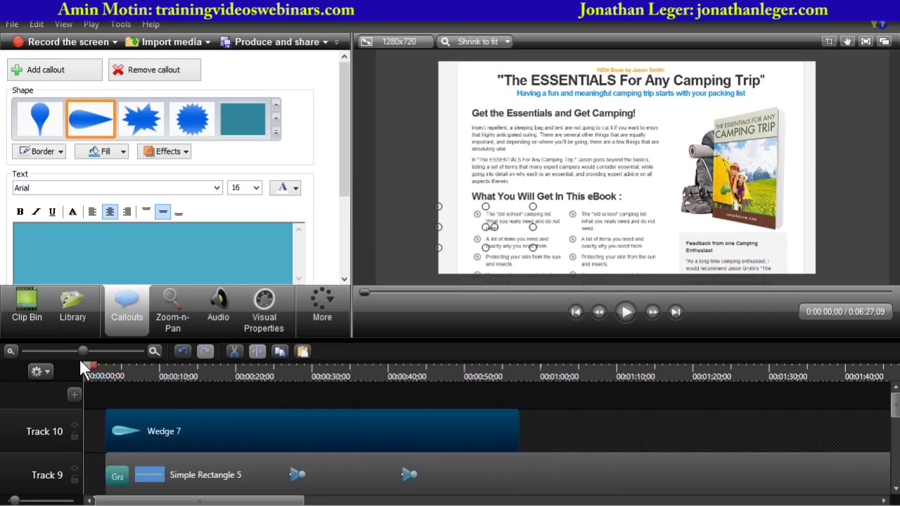
Step: Stretch Wedge 7 to about 0:04:10 to match the rectangle, preview it, and enlarge the timeline
drag(83, 351, 64, 351)
drag(197, 434, 591, 432)
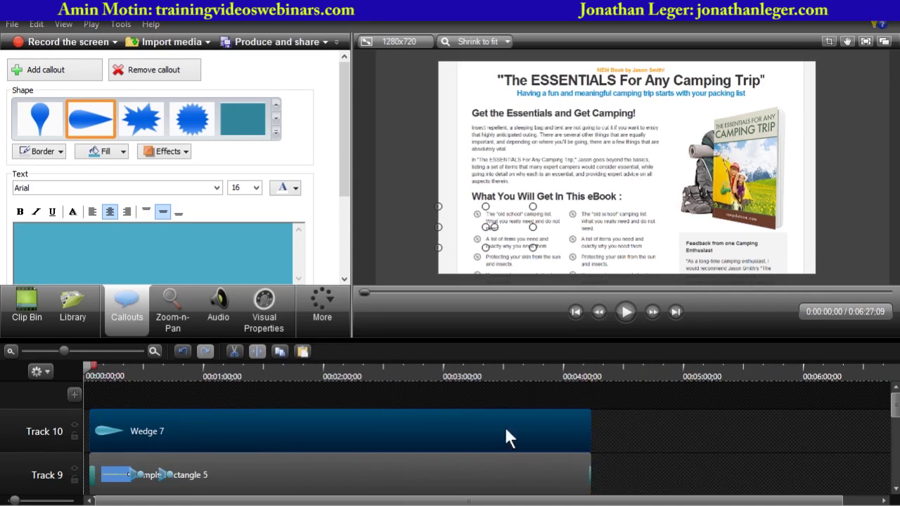
click(622, 312)
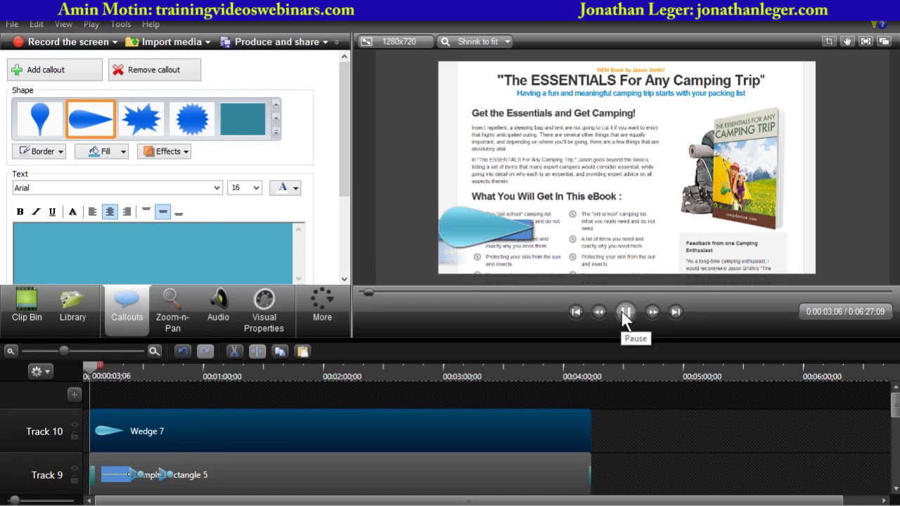
click(626, 311)
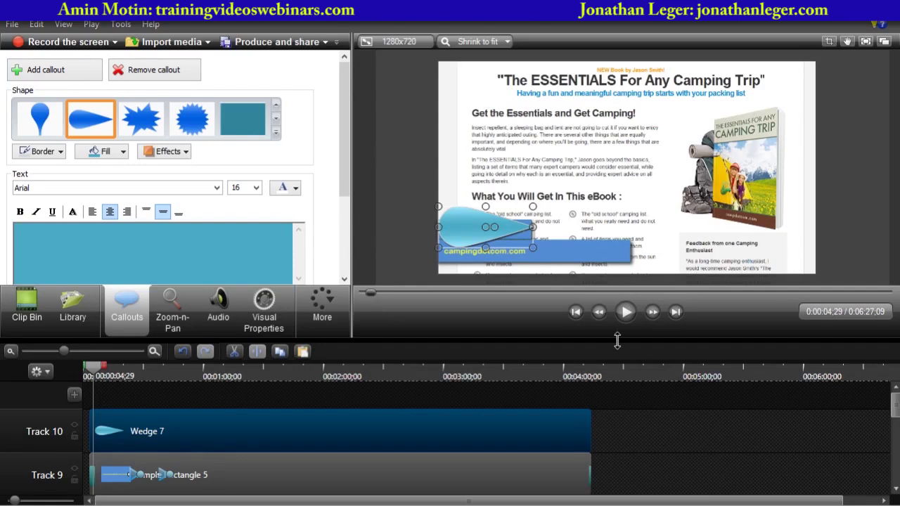
drag(620, 321, 622, 271)
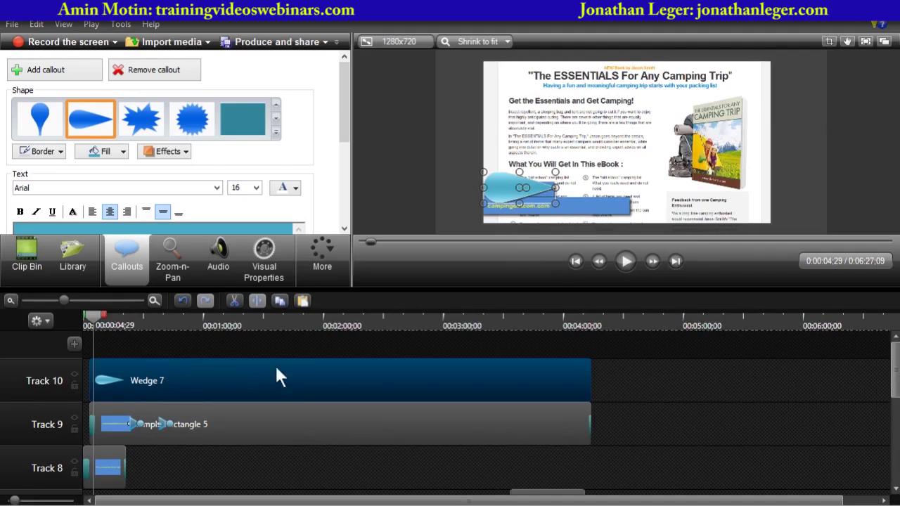
Step: Move the Simple Rectangle 5 callout onto a new track above Wedge 7
click(239, 424)
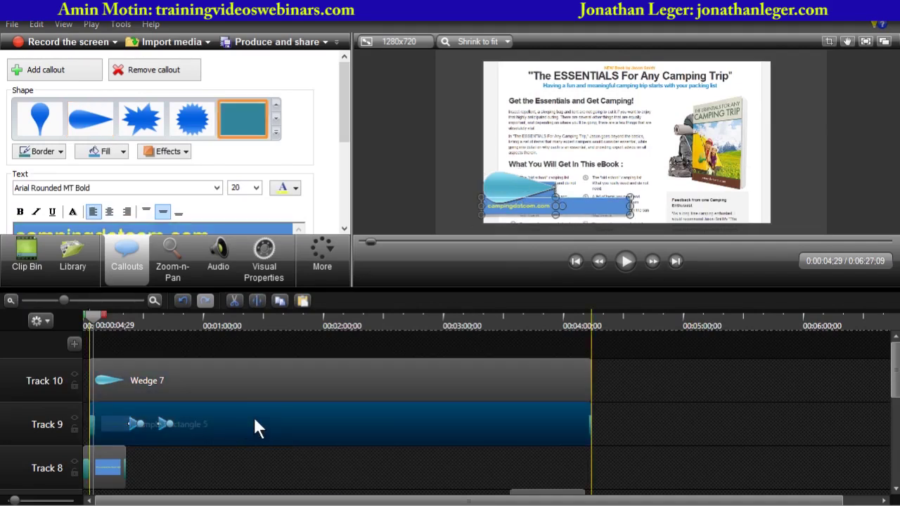
drag(256, 427, 272, 352)
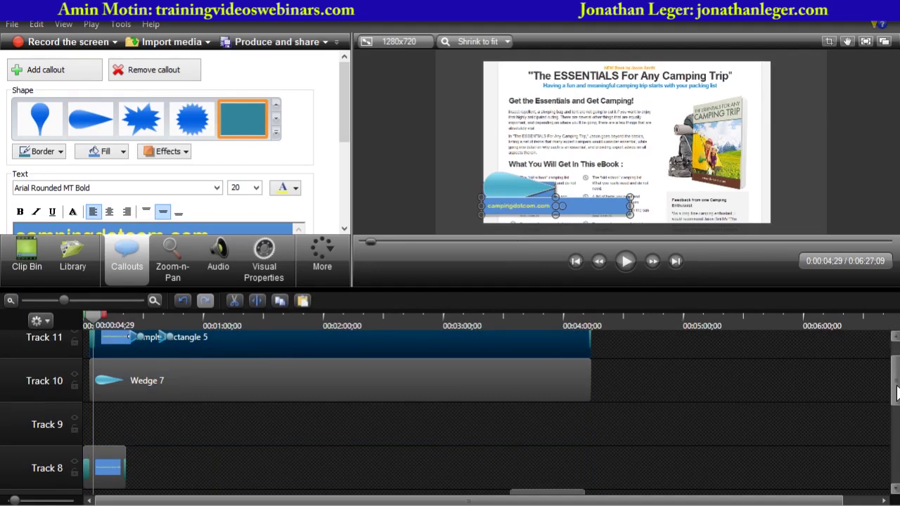
mouse_move(892, 398)
mouse_down()
mouse_move(897, 382)
mouse_move(897, 394)
mouse_up()
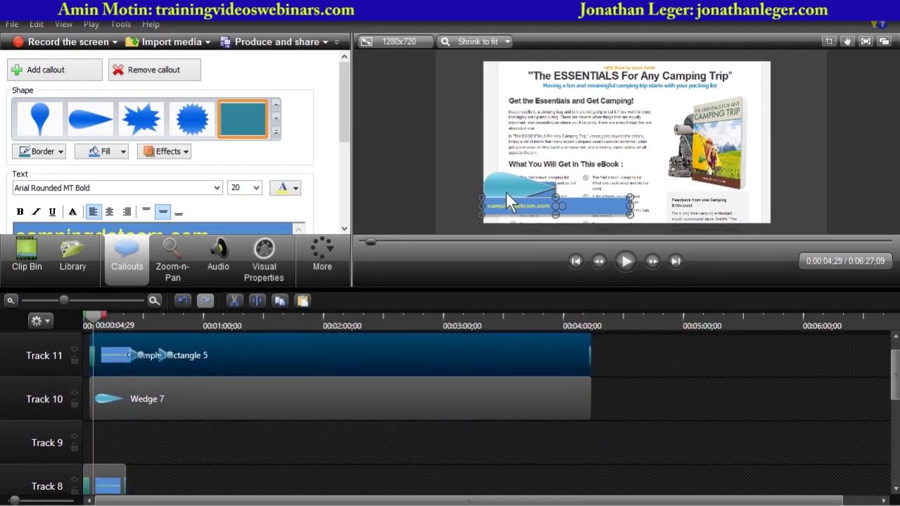
Step: Move the presenter credit clip, Simple Rectangle 6, from Track 8 to a new top track
click(109, 477)
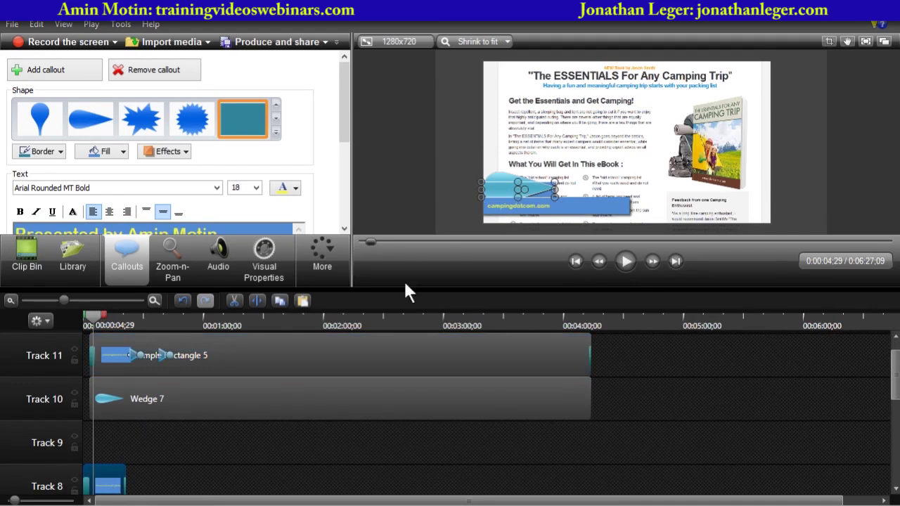
drag(98, 479, 102, 399)
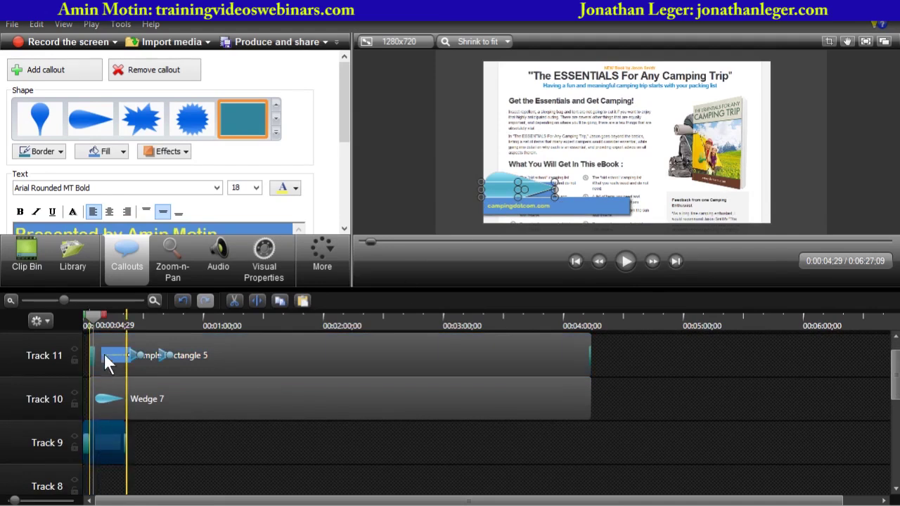
mouse_move(101, 335)
mouse_down()
mouse_move(98, 325)
mouse_move(97, 339)
mouse_up()
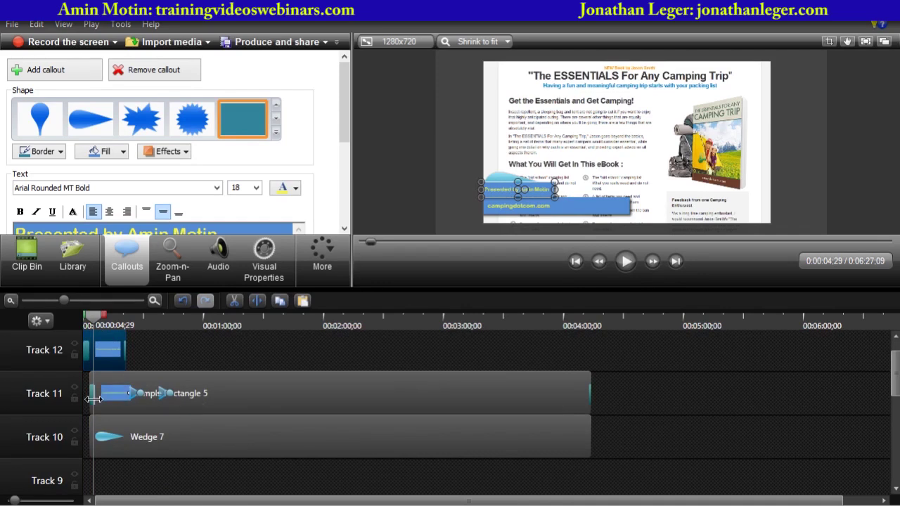
click(194, 442)
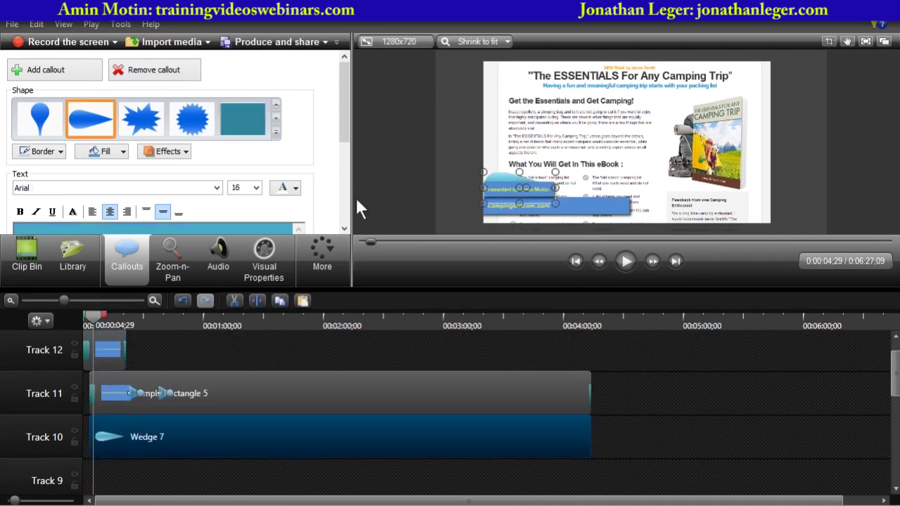
Step: Put a Gradient wipe transition at the start of Wedge 7 and preview it
click(325, 253)
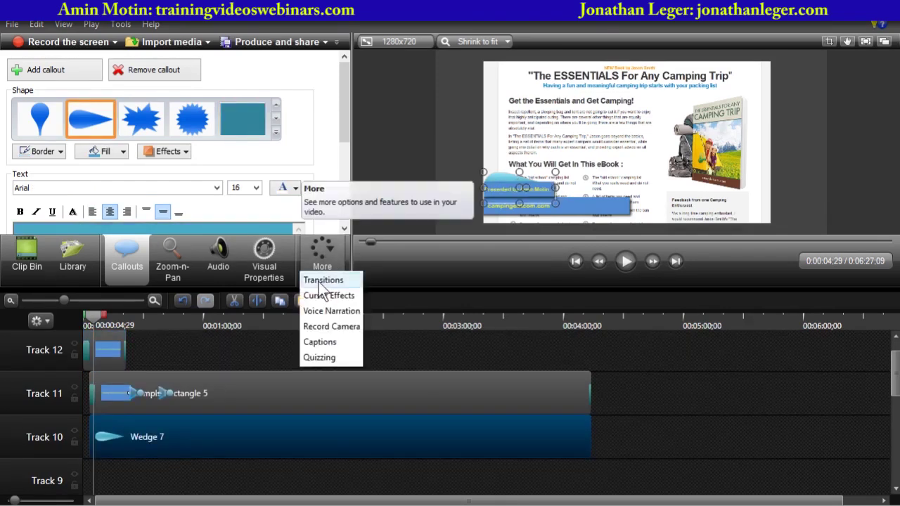
click(317, 280)
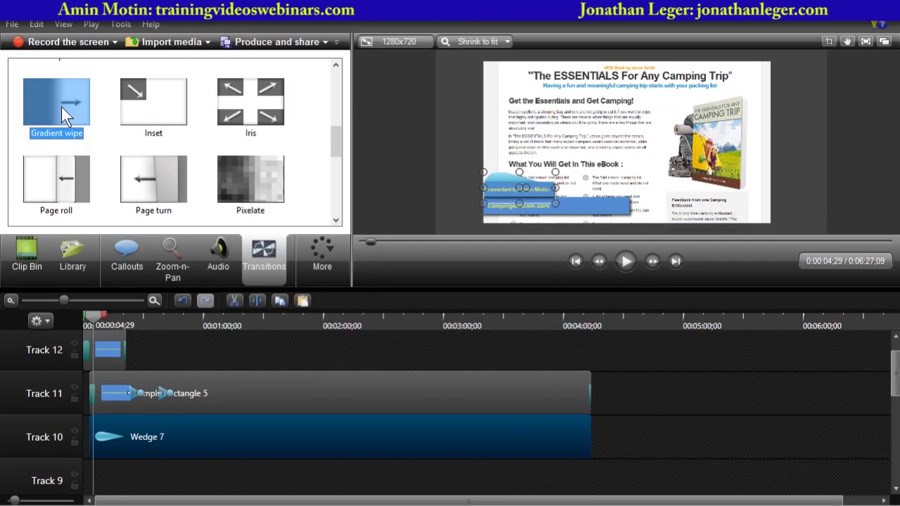
drag(61, 107, 96, 429)
click(92, 320)
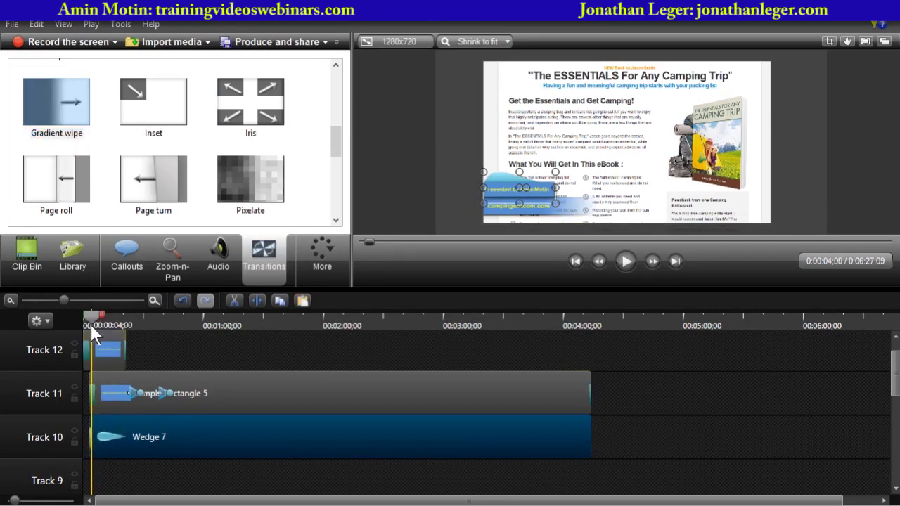
click(85, 328)
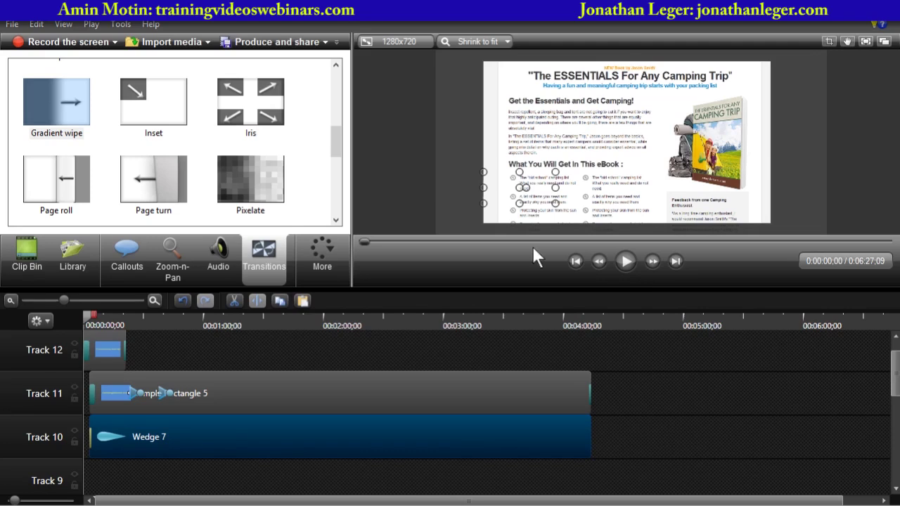
click(446, 214)
click(630, 264)
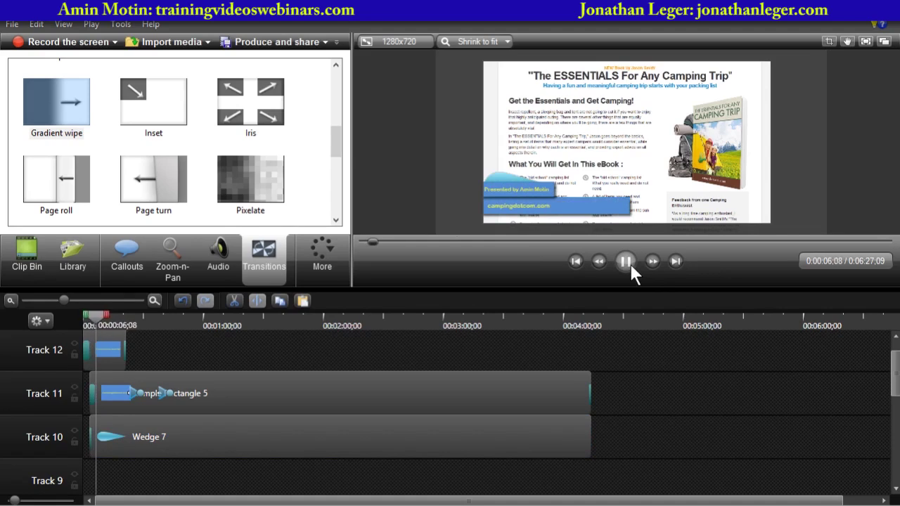
click(629, 264)
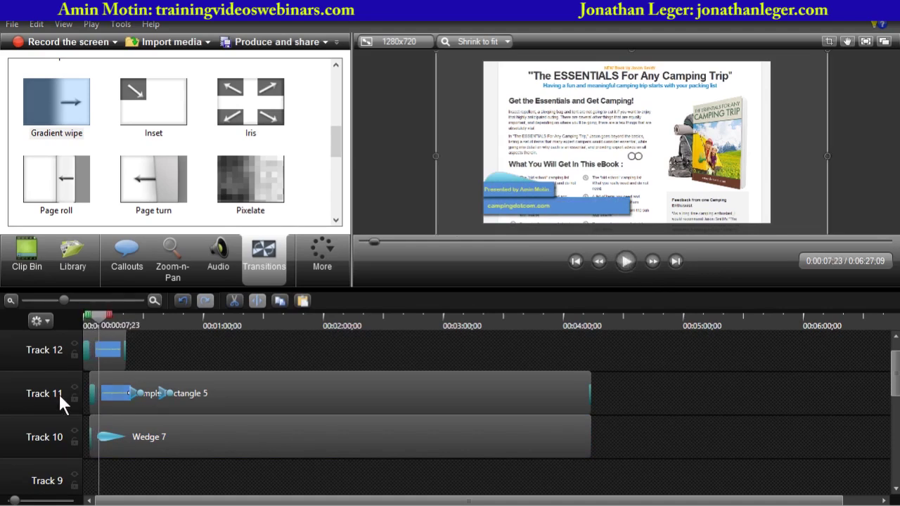
Step: Delete the presenter credit callout from Track 12
click(109, 345)
key(Delete)
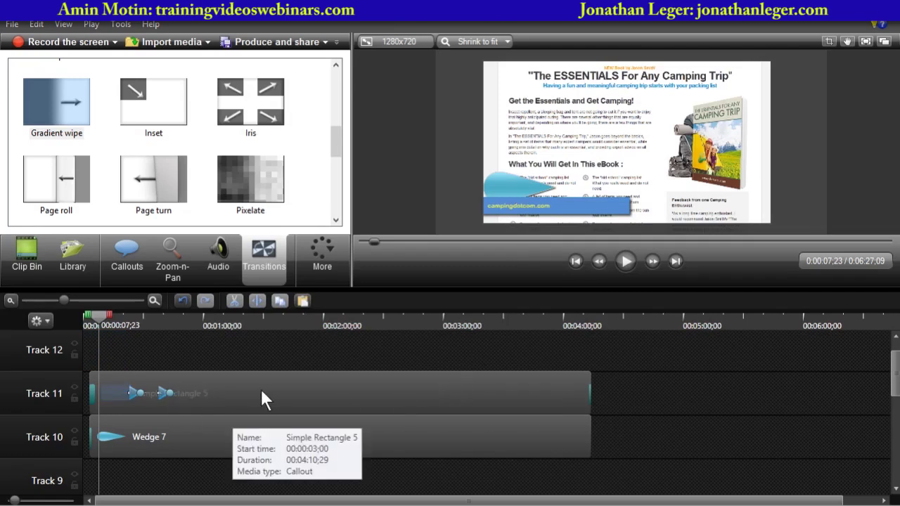
click(118, 443)
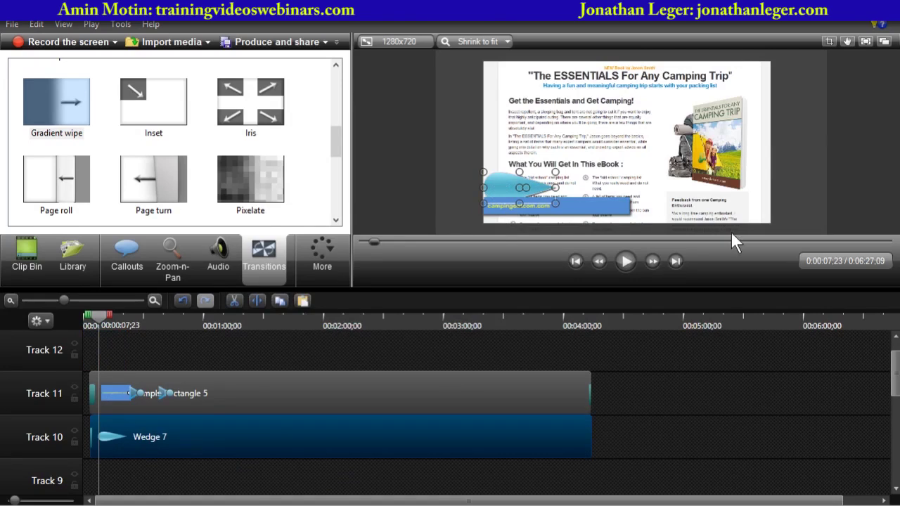
Step: Nudge the wedge callout down three steps in the frame
key(Down)
key(Down)
key(Down)
key(Down)
key(Down)
key(Down)
key(Down)
key(Down)
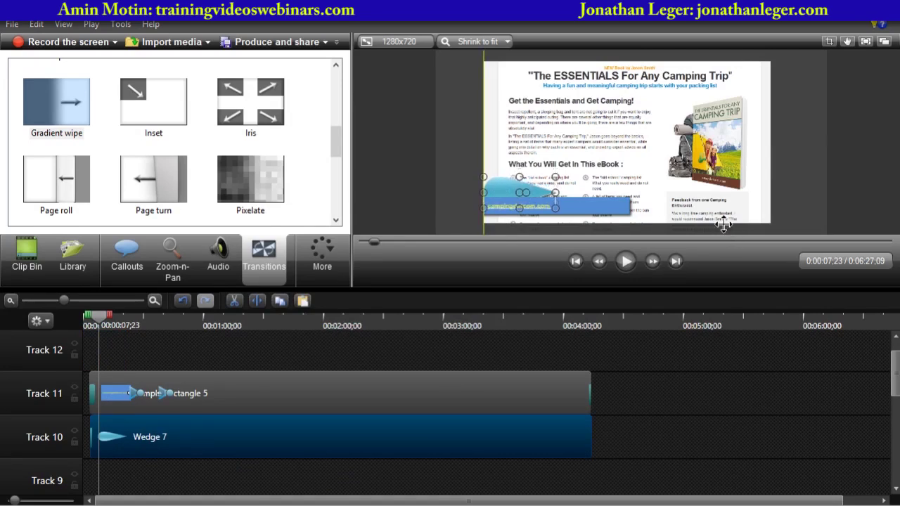
key(Down)
key(Down)
key(Down)
key(Down)
key(Down)
key(Down)
key(Down)
key(Down)
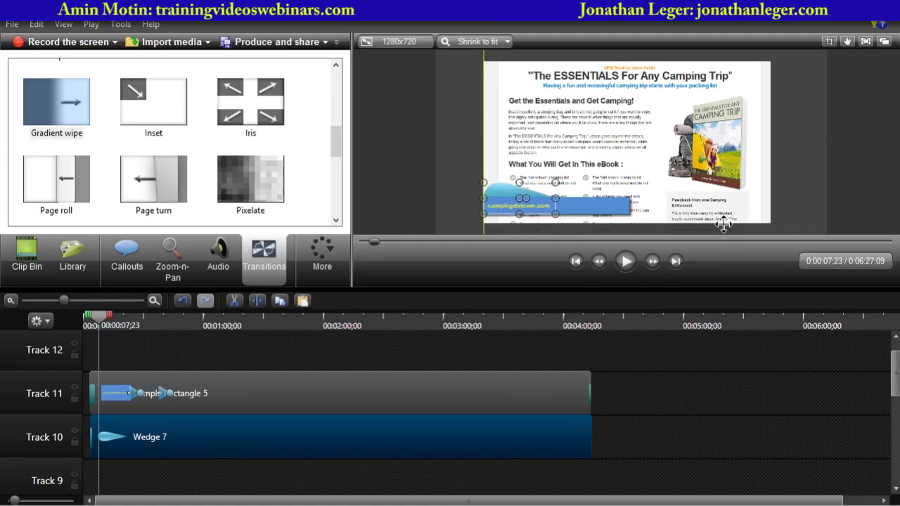
key(Down)
Step: Stretch the campingdotcom rectangle callout downward and replay the lower third from 0:03;00
click(388, 393)
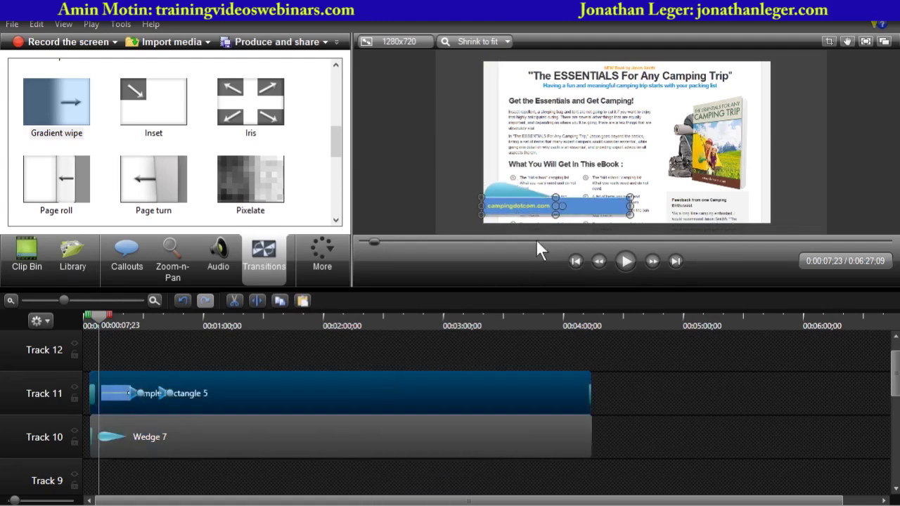
drag(551, 213, 554, 221)
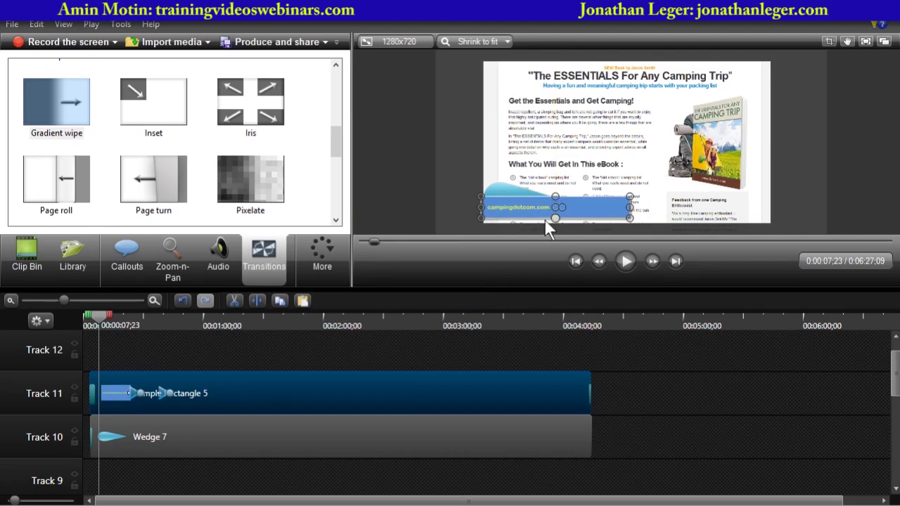
click(437, 215)
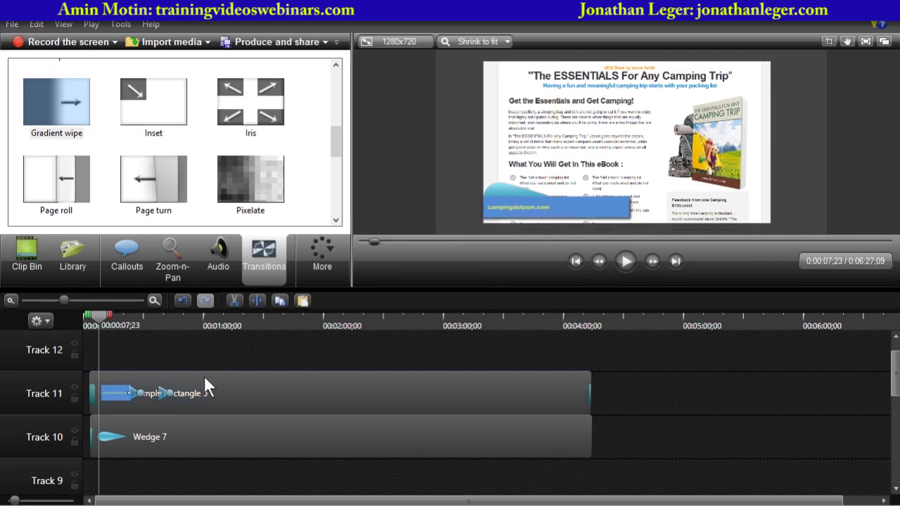
drag(107, 320, 91, 322)
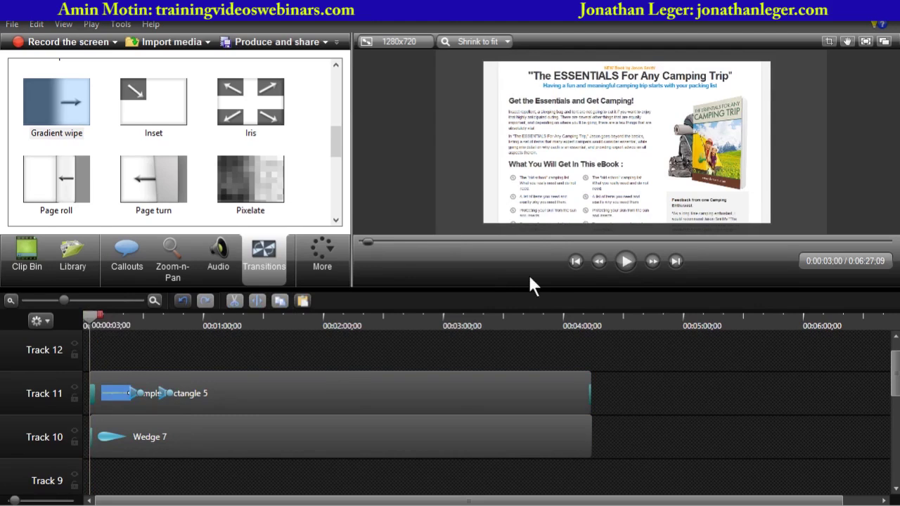
click(626, 262)
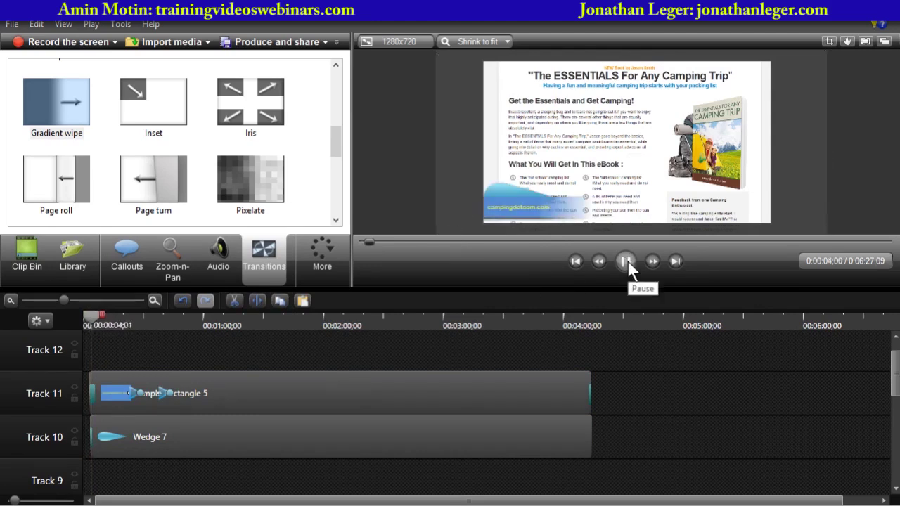
click(627, 260)
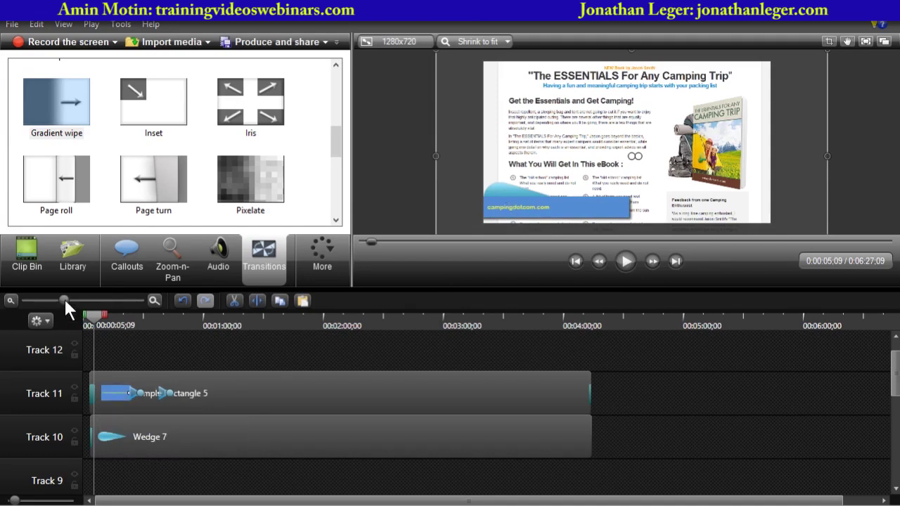
Step: Widen Wedge 7's Gradient wipe transition to match the rectangle's
drag(64, 301, 93, 301)
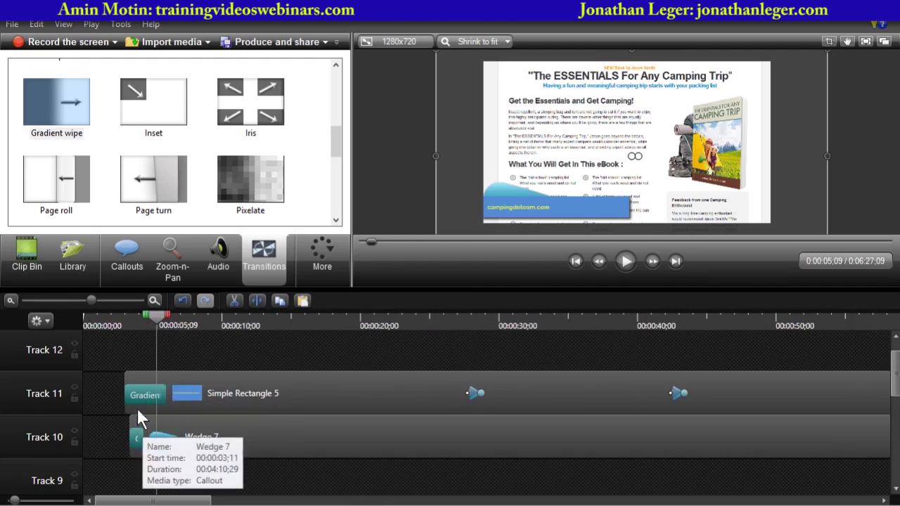
click(276, 422)
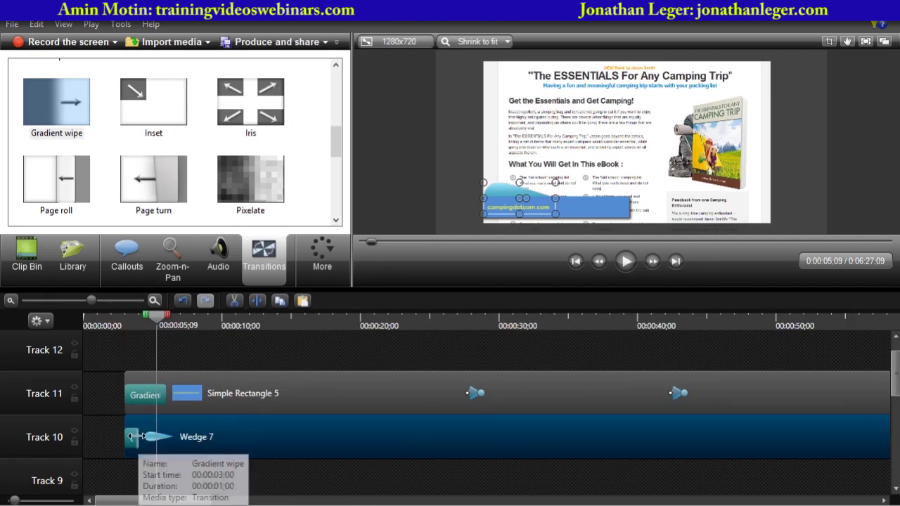
drag(134, 437, 166, 437)
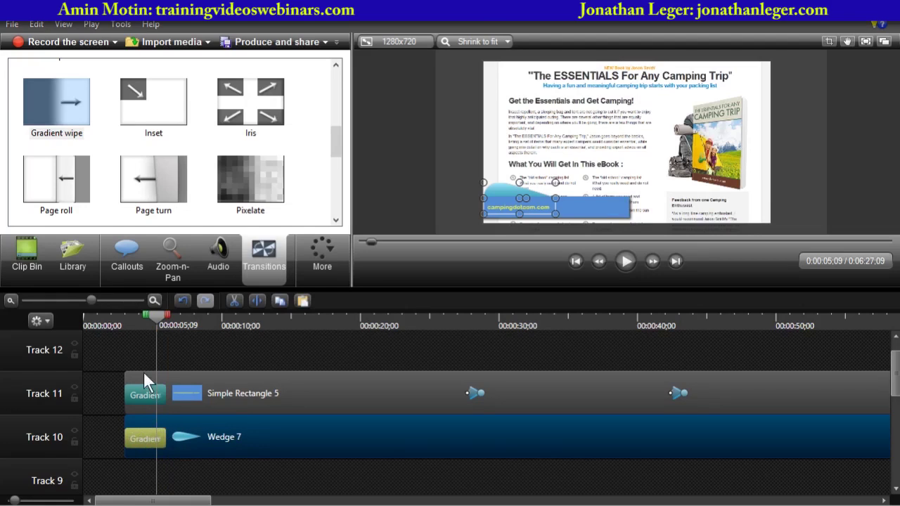
Step: Replay the lower-third entrance from 0:03;00 to review both wipes
drag(162, 324, 123, 323)
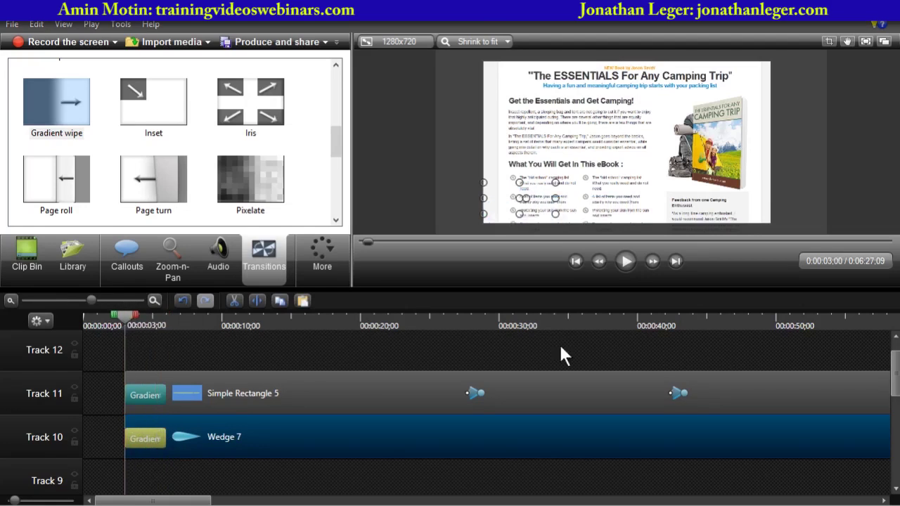
click(418, 227)
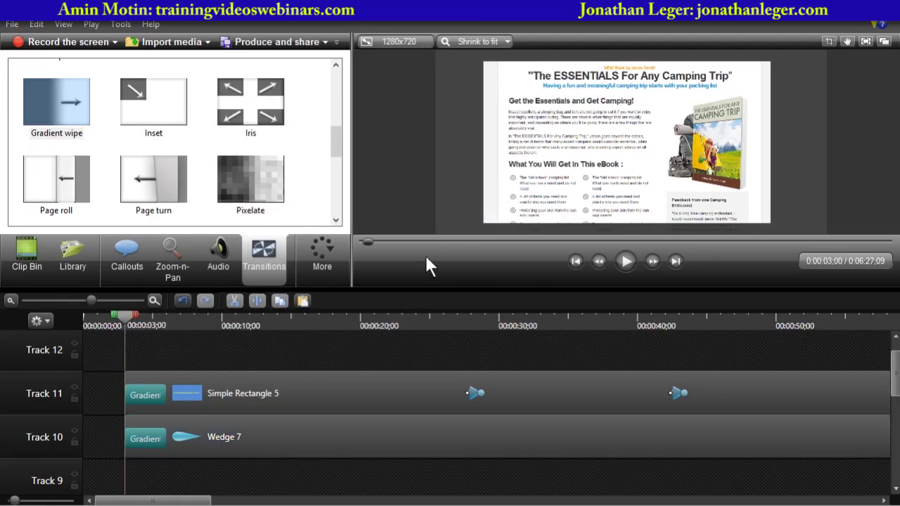
click(625, 260)
drag(158, 320, 125, 323)
click(629, 260)
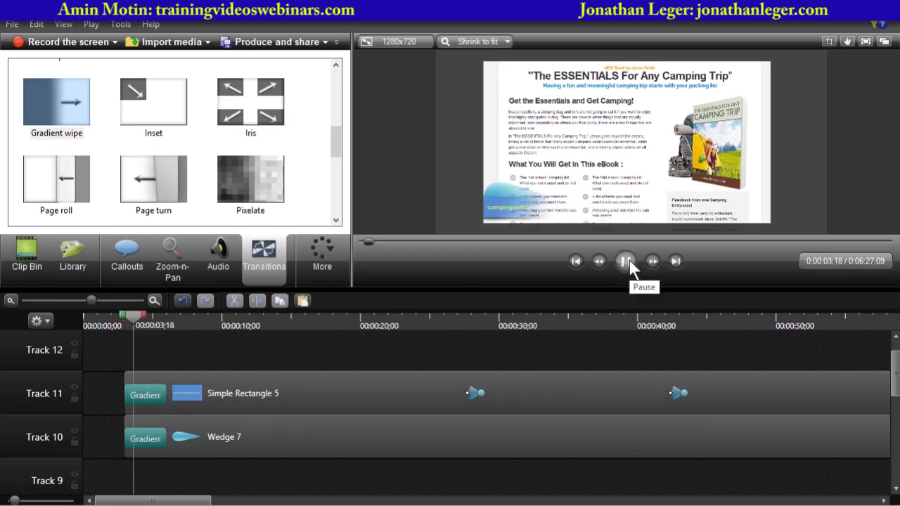
click(629, 259)
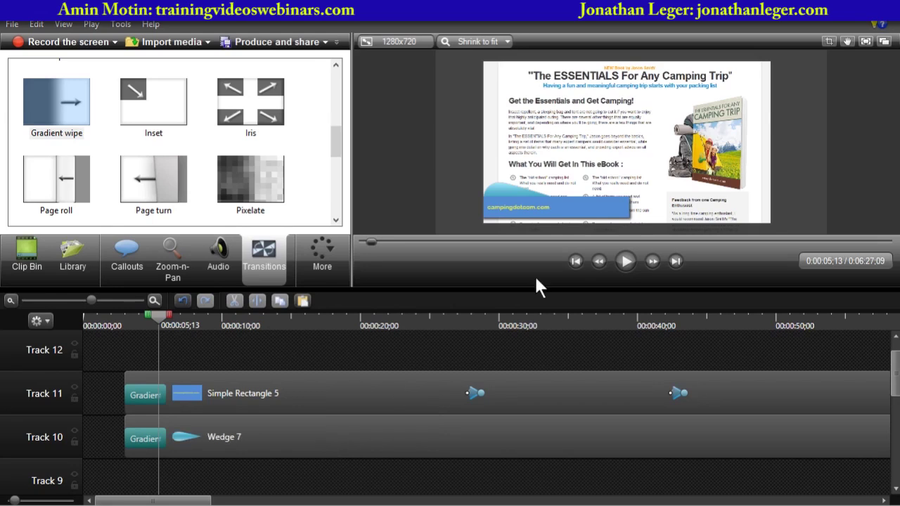
Step: Group the Wedge 7 and Simple Rectangle 5 callouts into Group 1
click(257, 430)
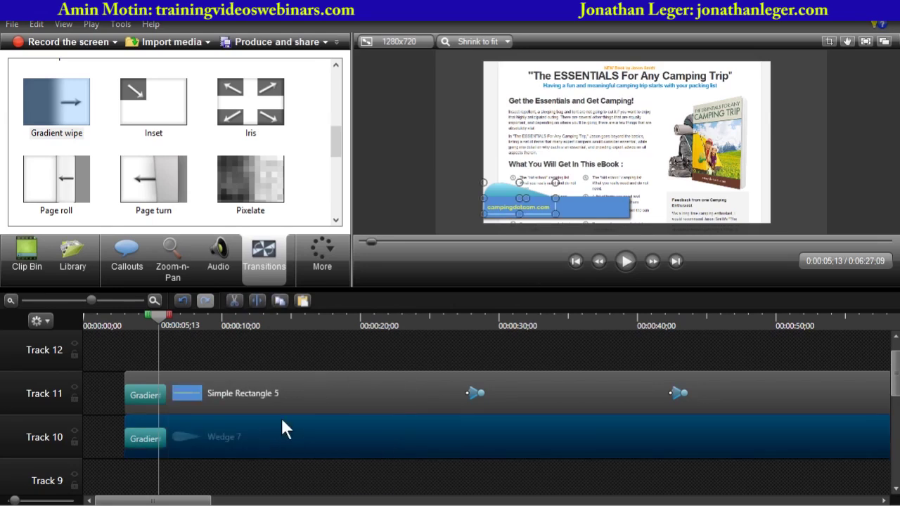
ctrl+click(331, 385)
right_click(331, 386)
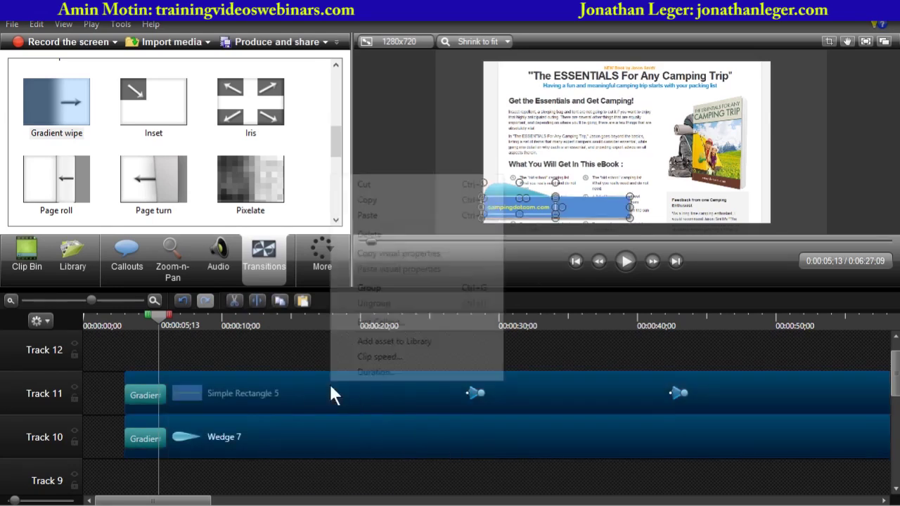
click(390, 288)
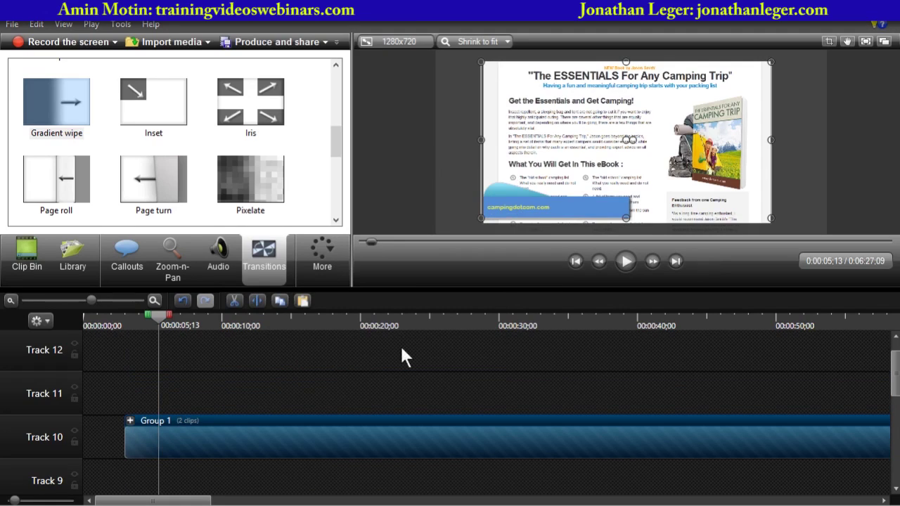
drag(92, 302, 20, 307)
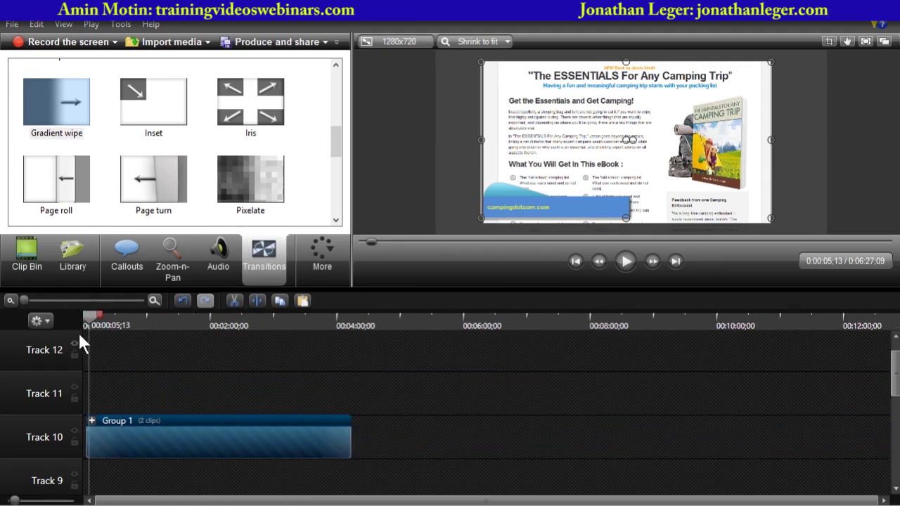
drag(90, 315, 146, 353)
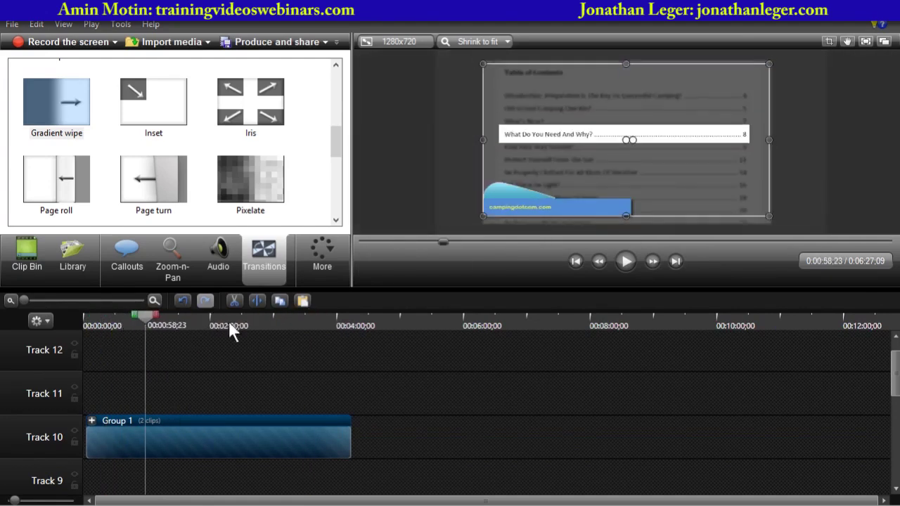
drag(132, 317, 128, 321)
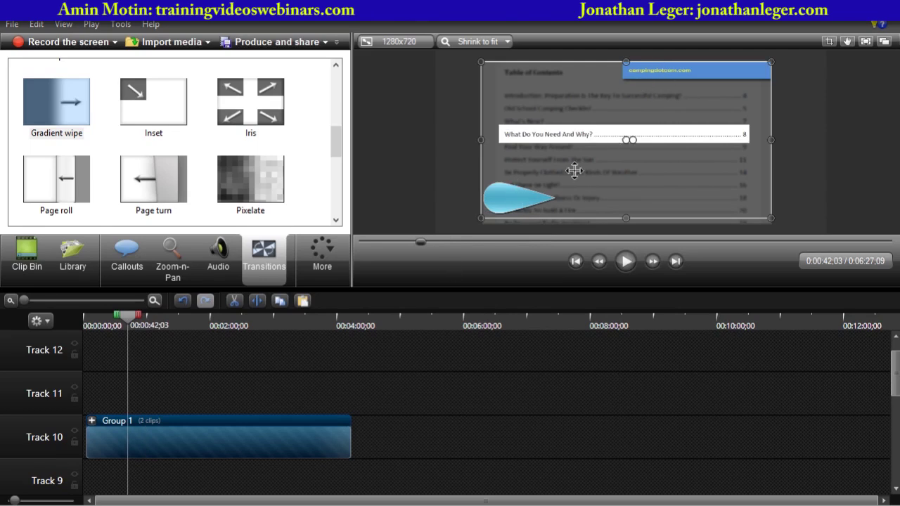
Step: Expand Group 1 and show Visual Properties for Wedge 7
click(91, 421)
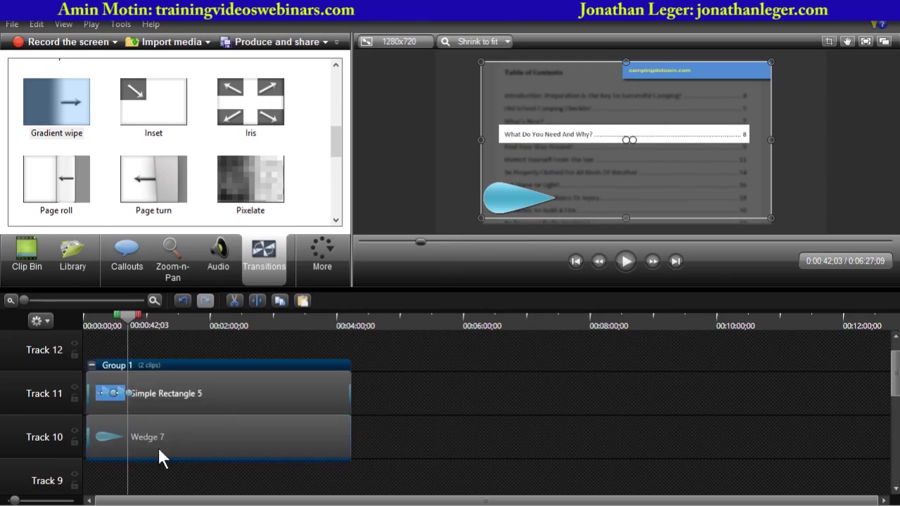
click(175, 436)
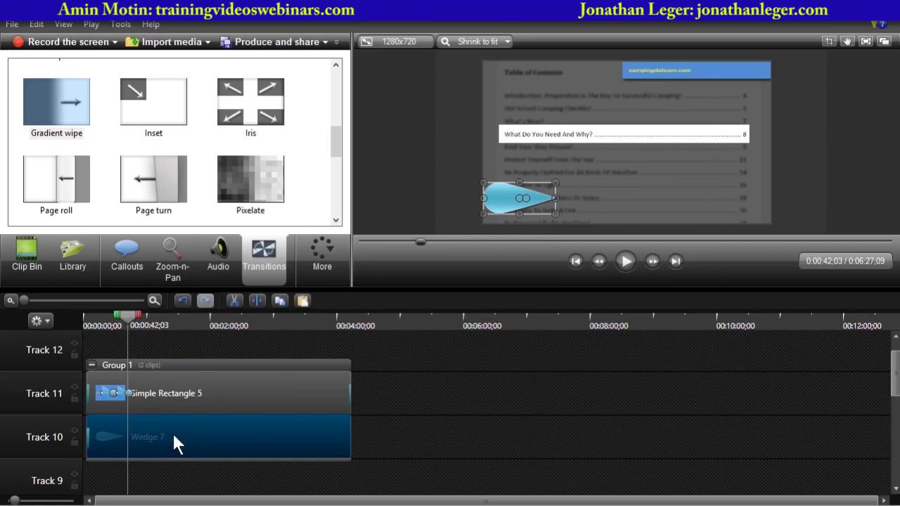
click(333, 255)
click(331, 296)
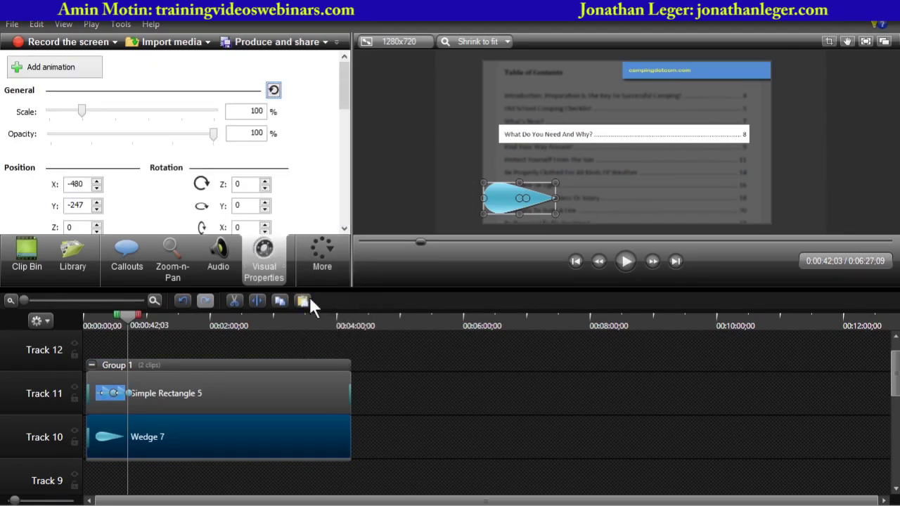